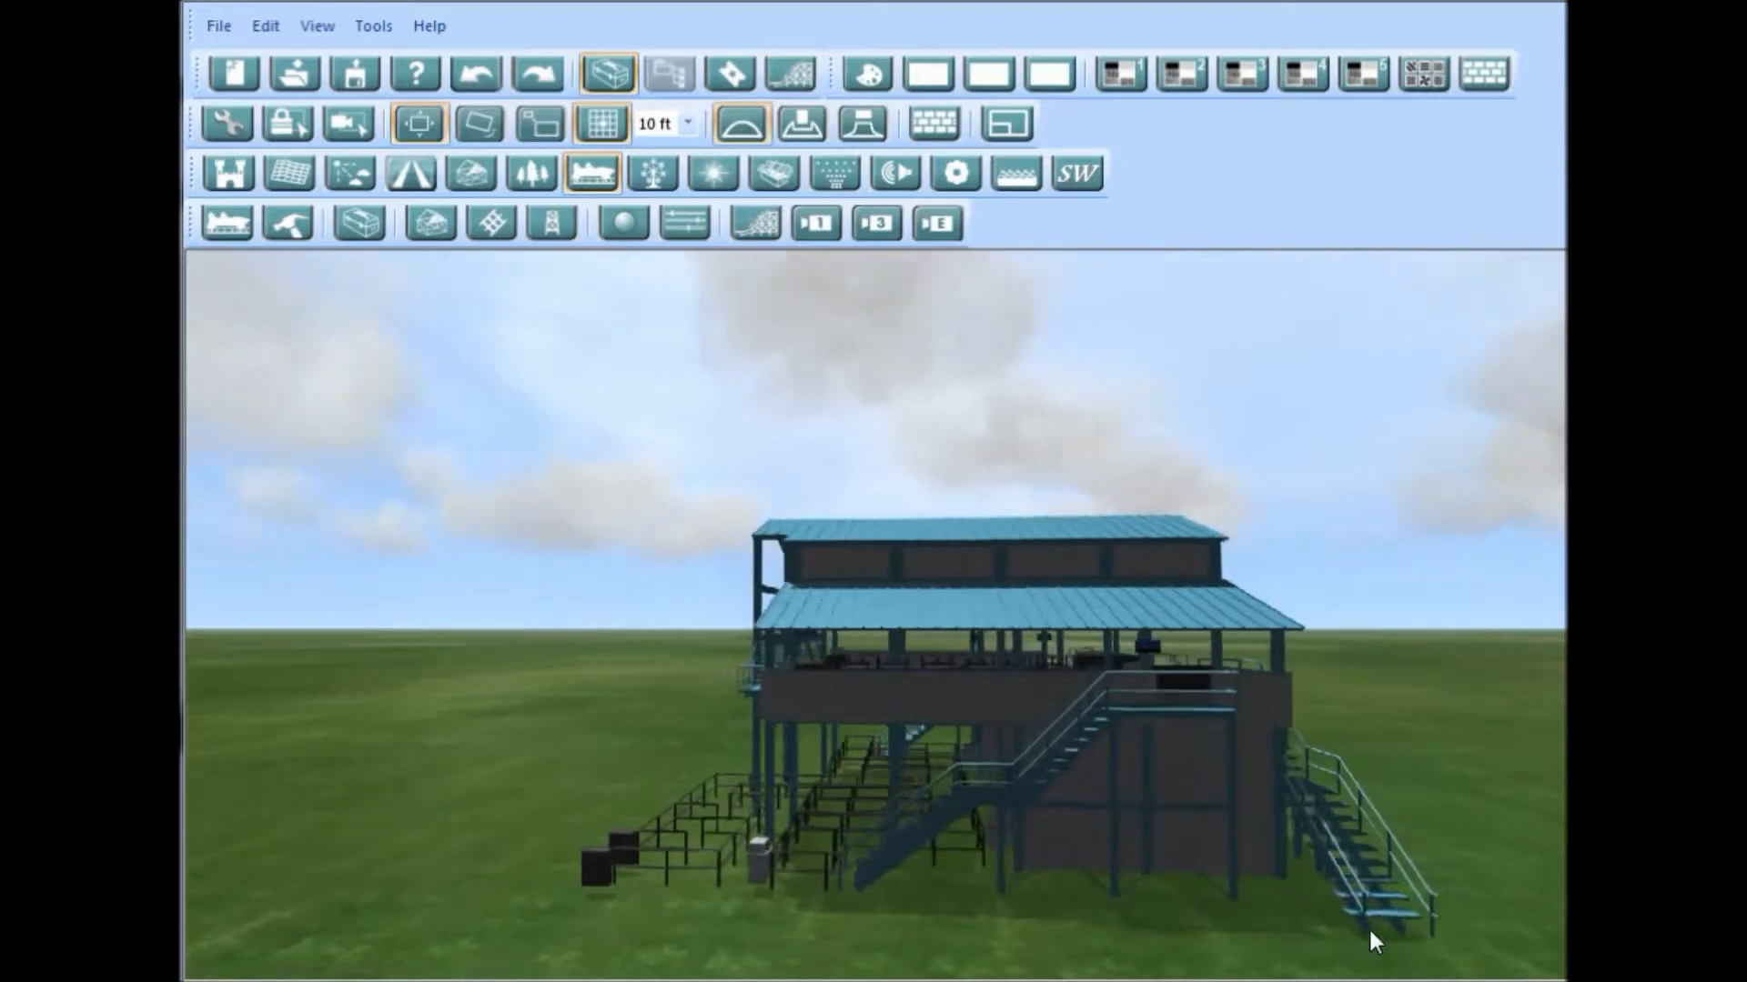
# Step: Examine the blue-roofed station building from all sides at a low viewing angle, including its platform, staircases and queue railings
pyautogui.press('Right')
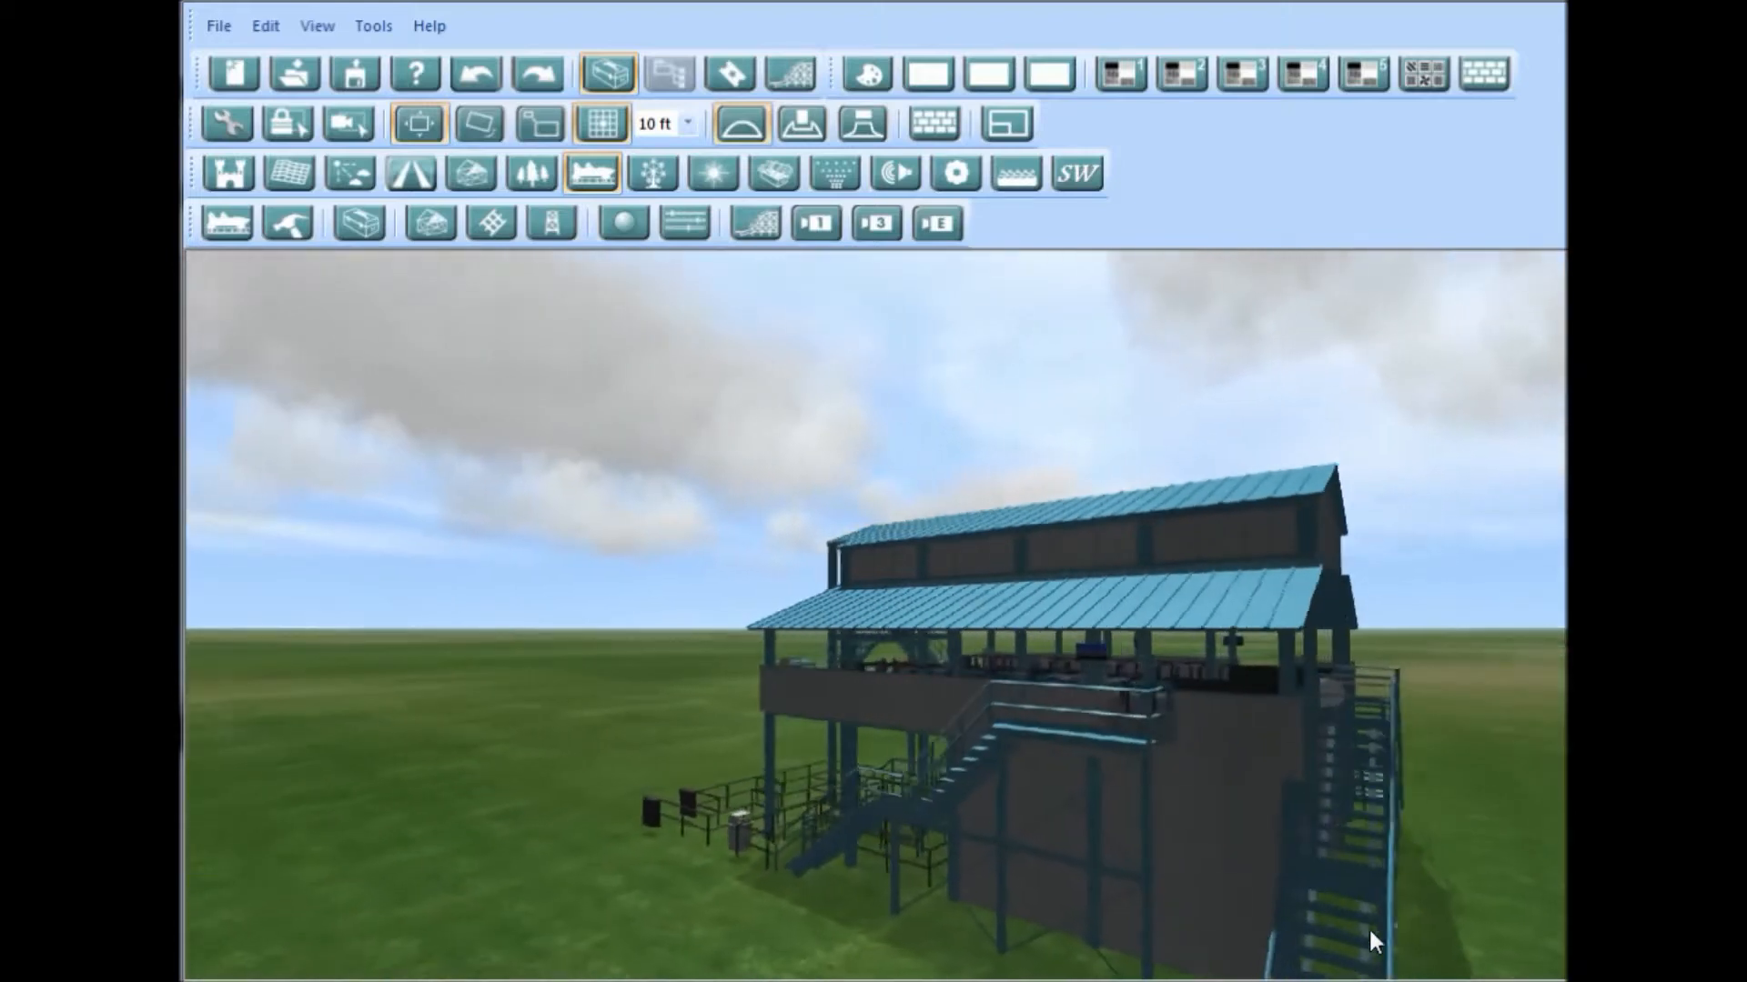
pyautogui.press('Right')
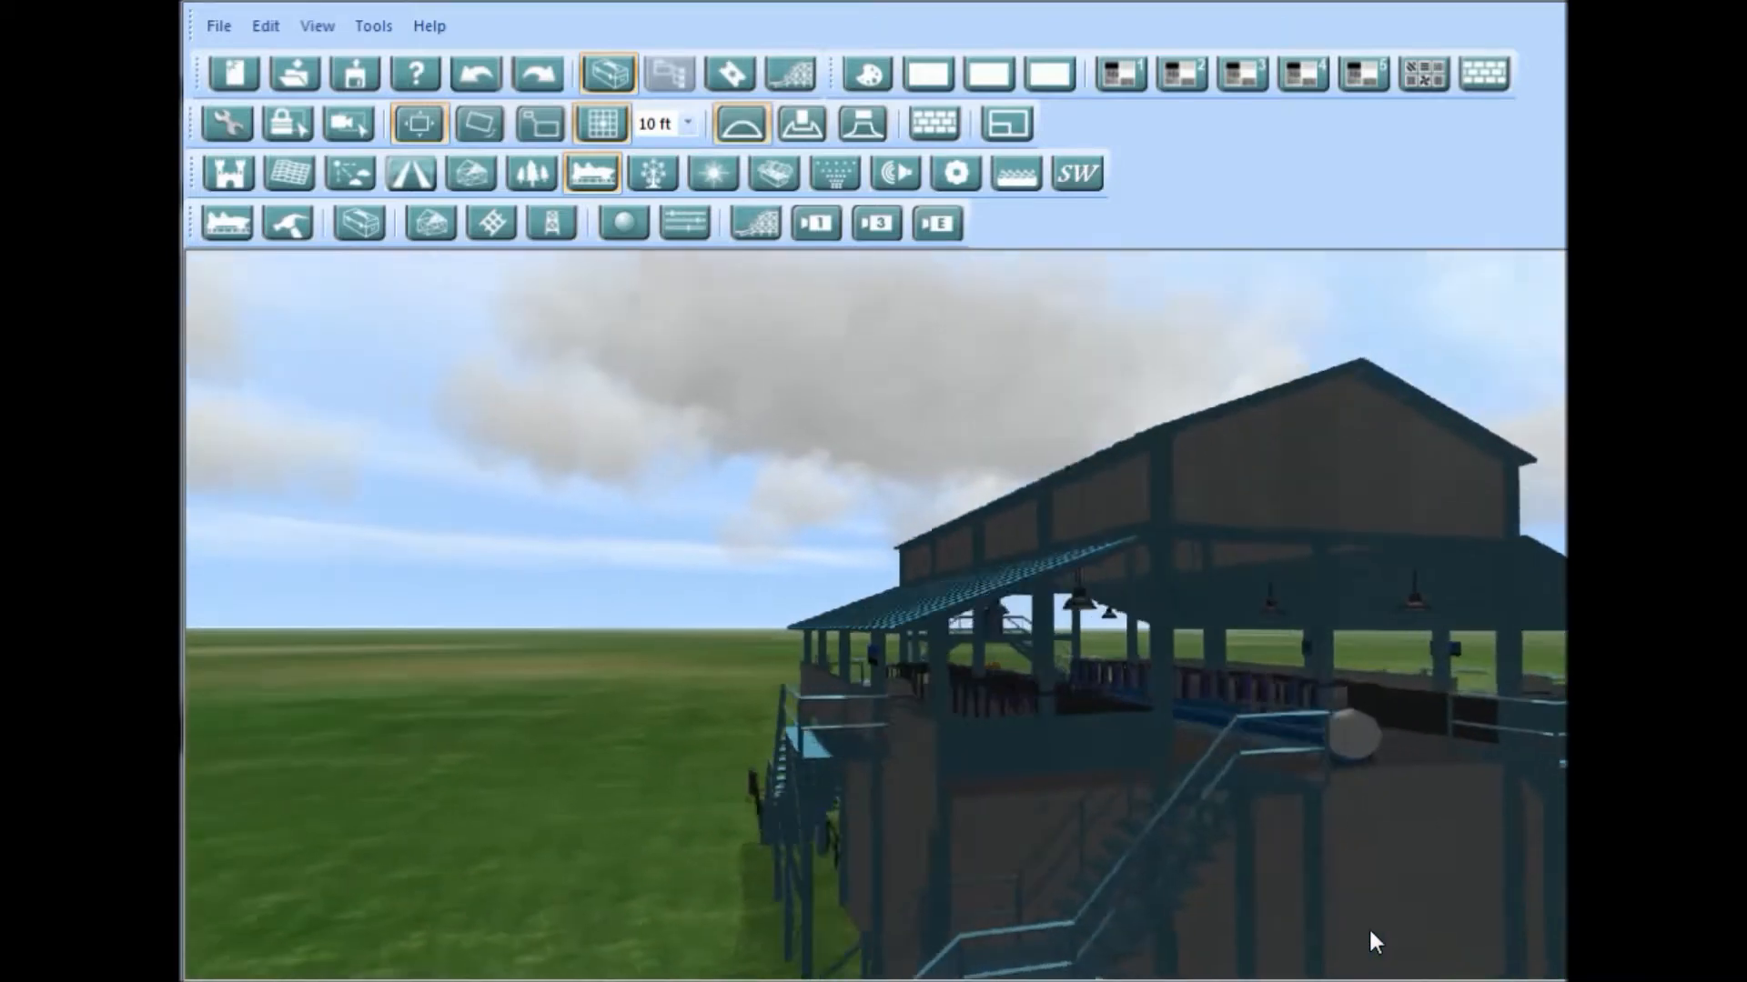
pyautogui.press('Right')
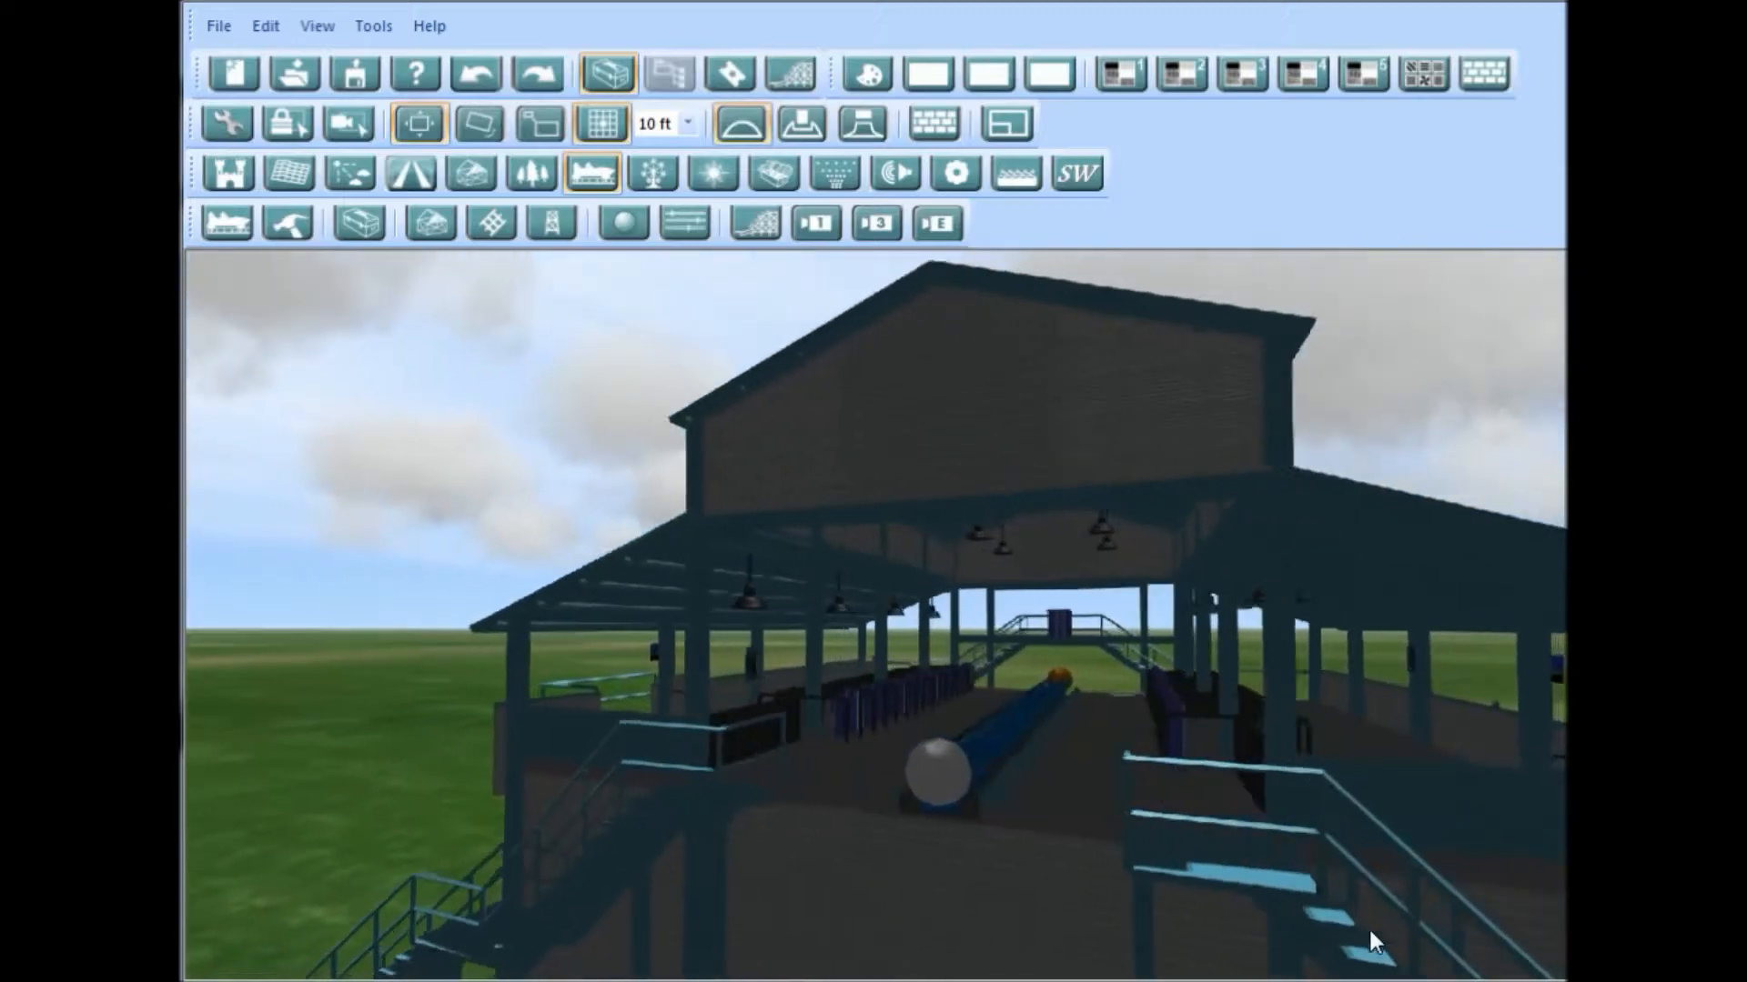
pyautogui.press('Right')
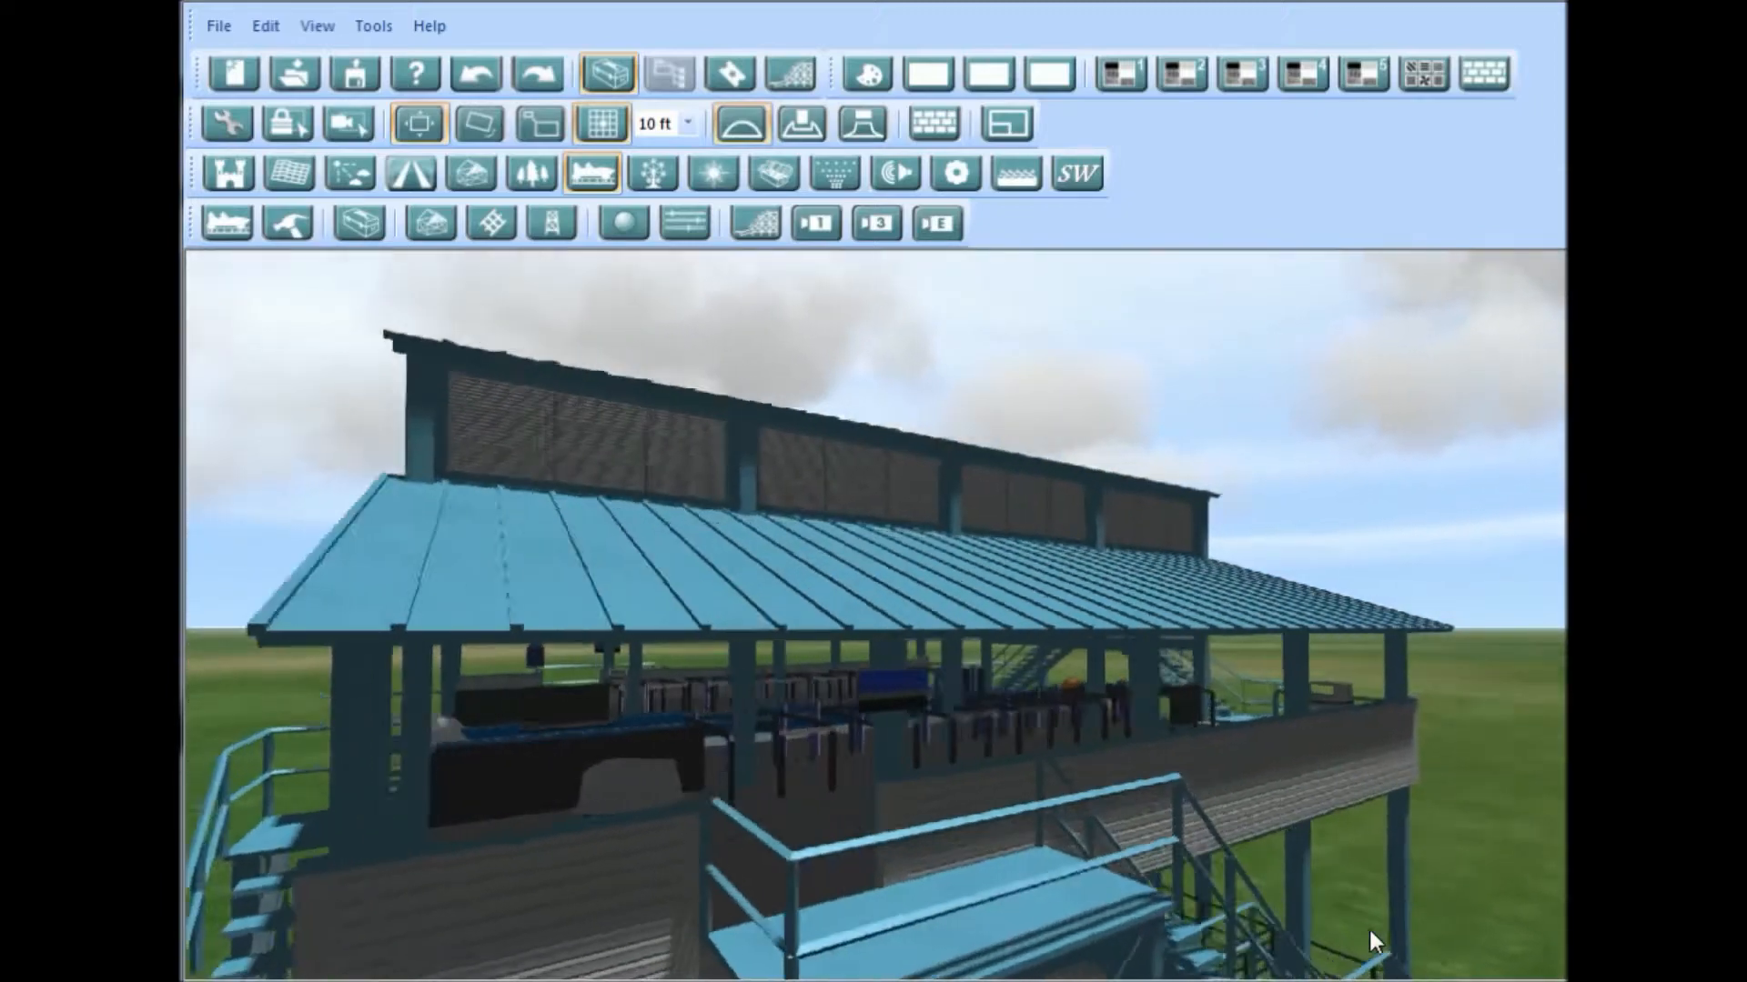
pyautogui.press('Right')
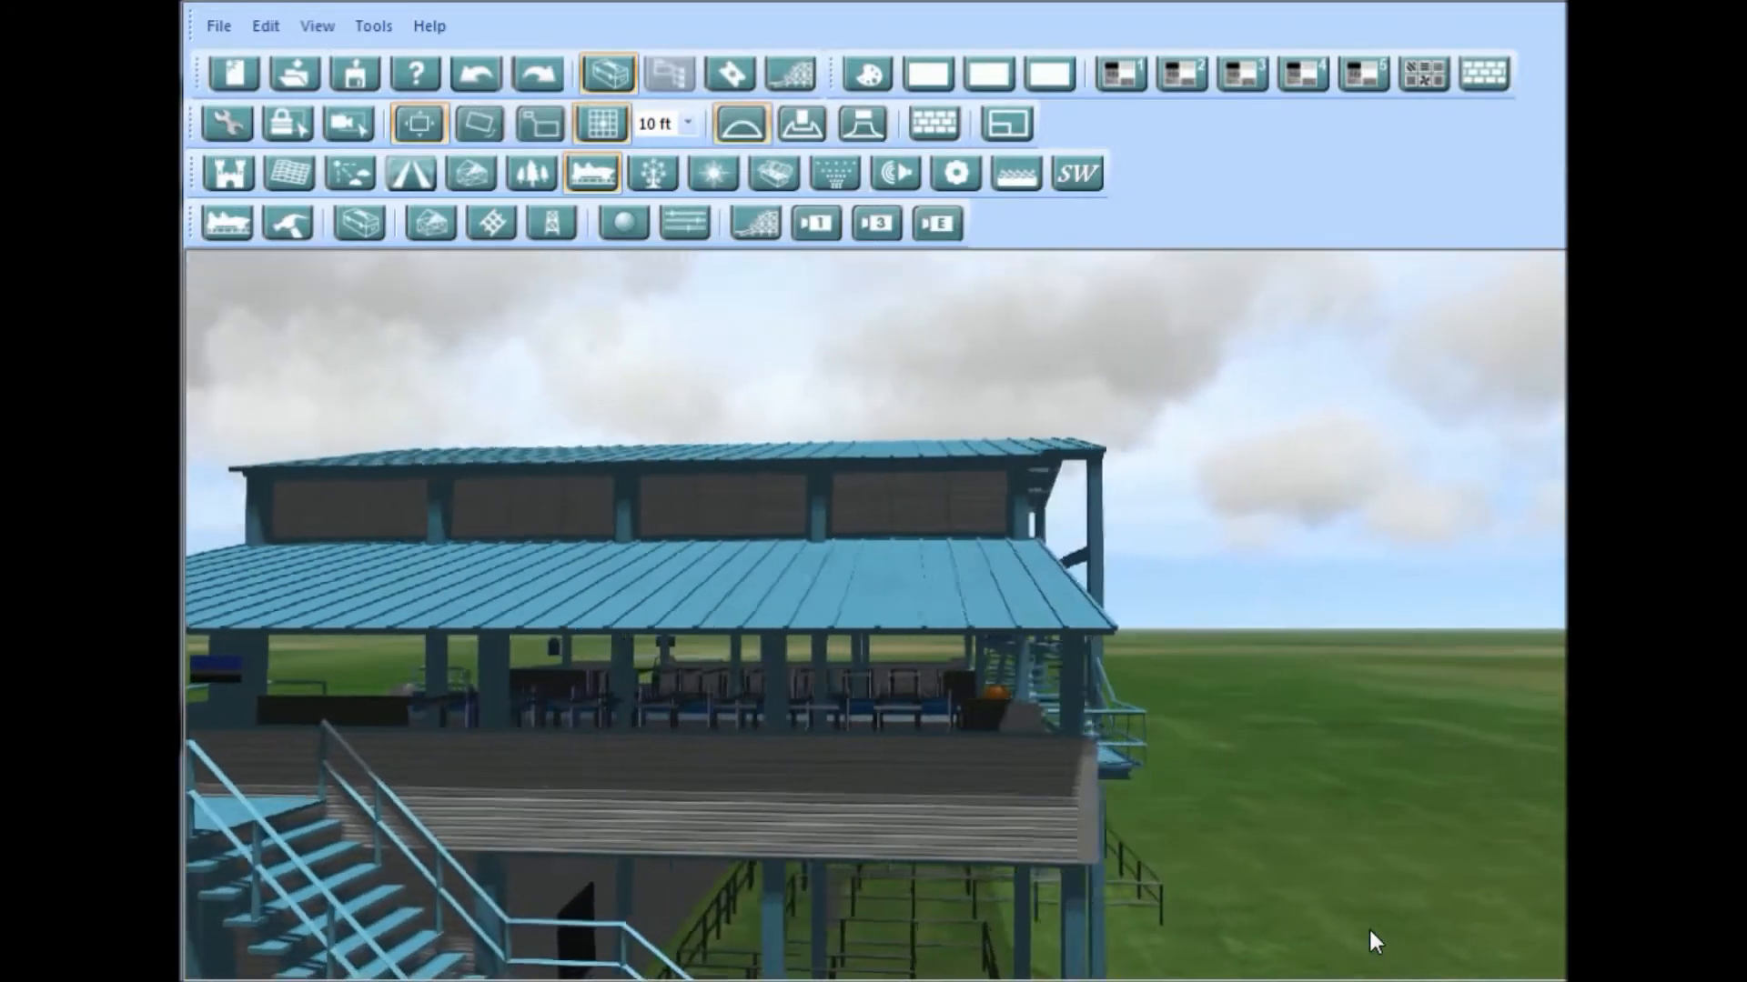
pyautogui.press('Right')
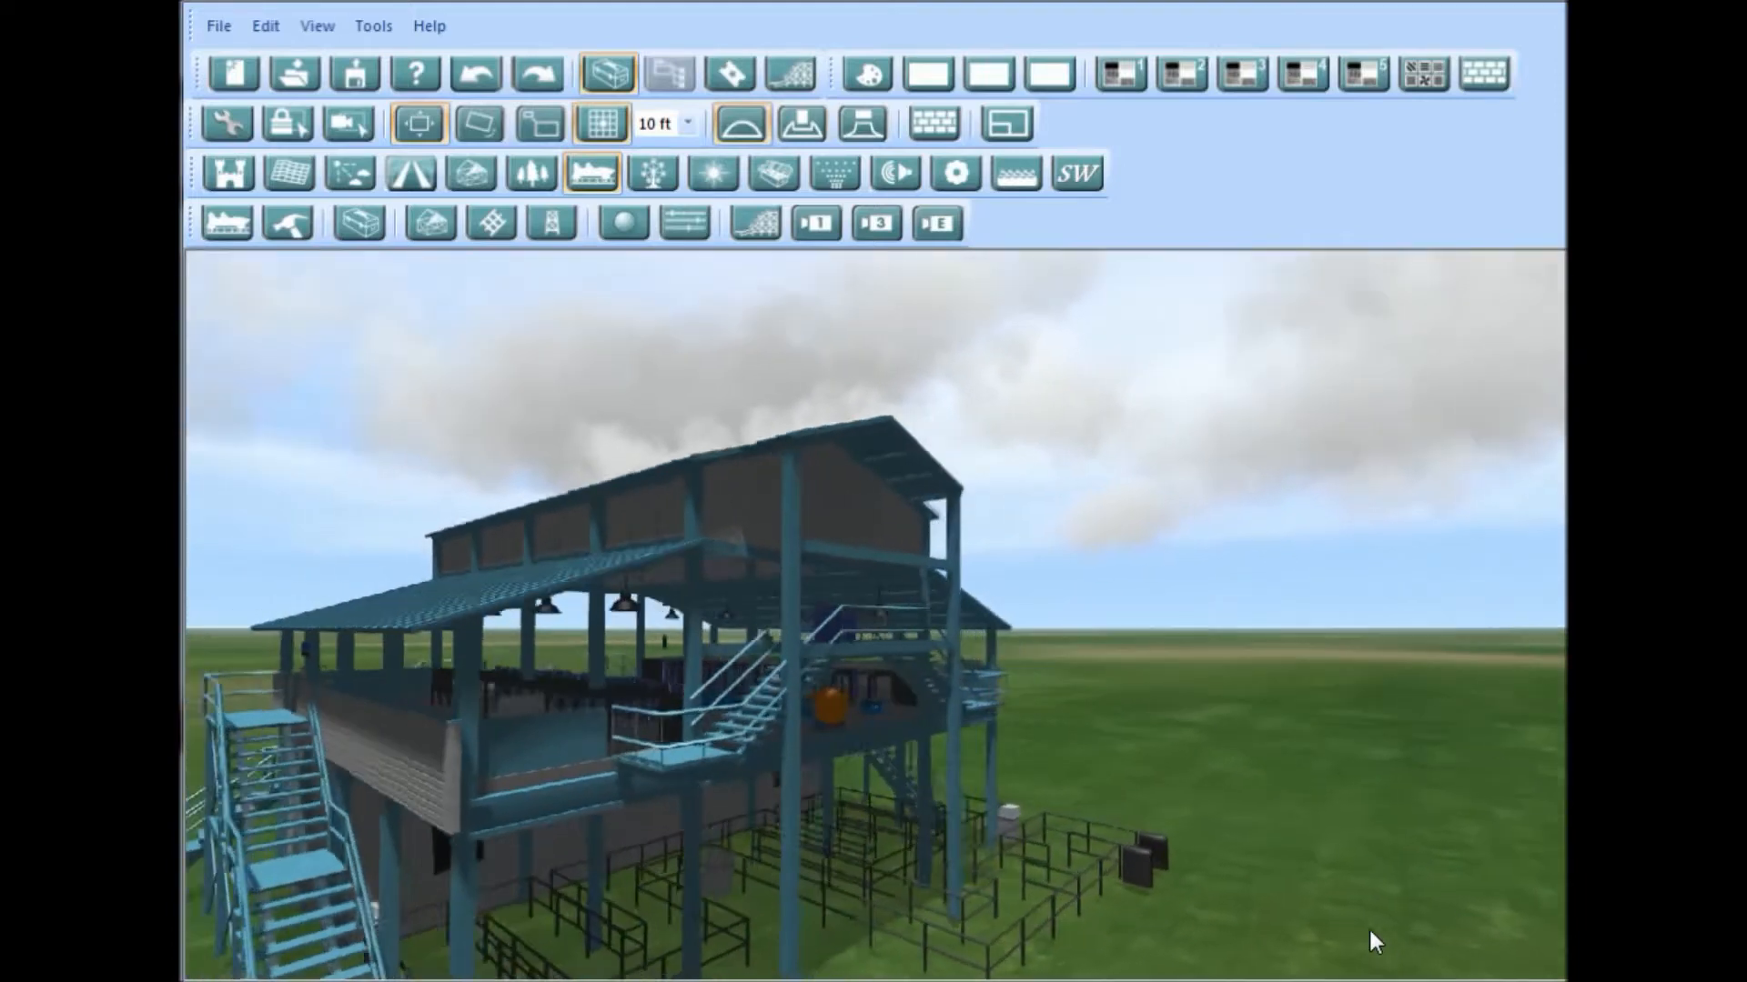
pyautogui.press('Right')
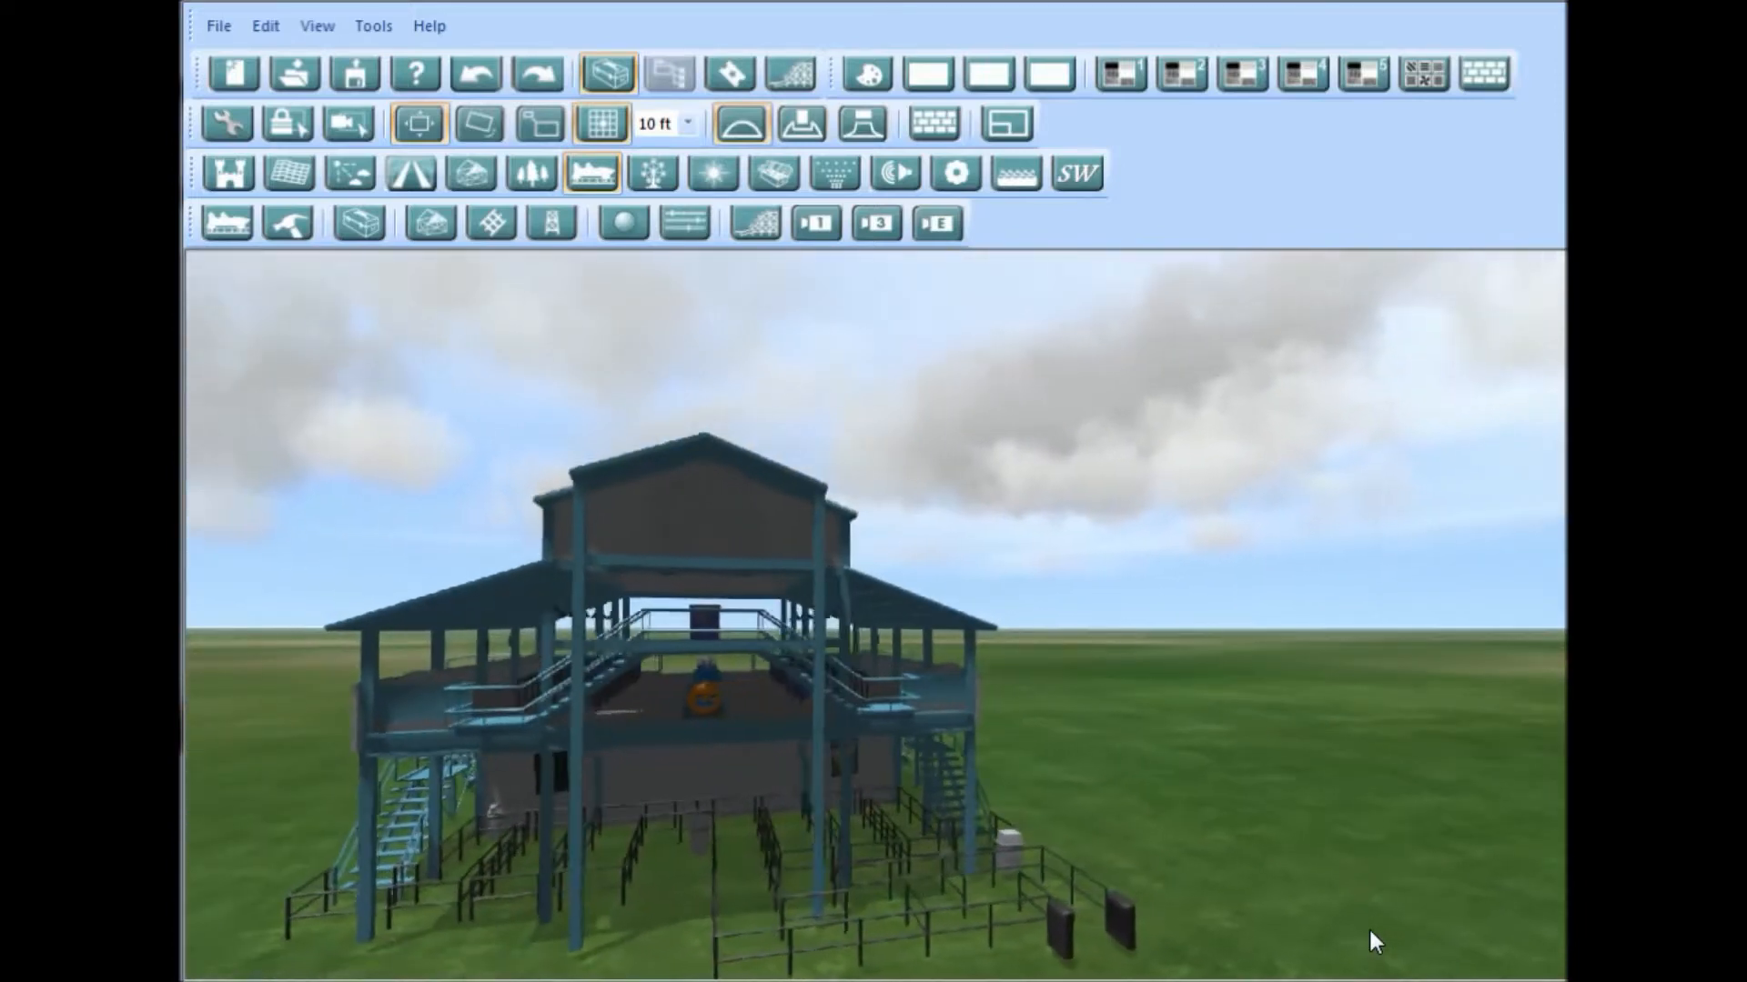
pyautogui.press('Right')
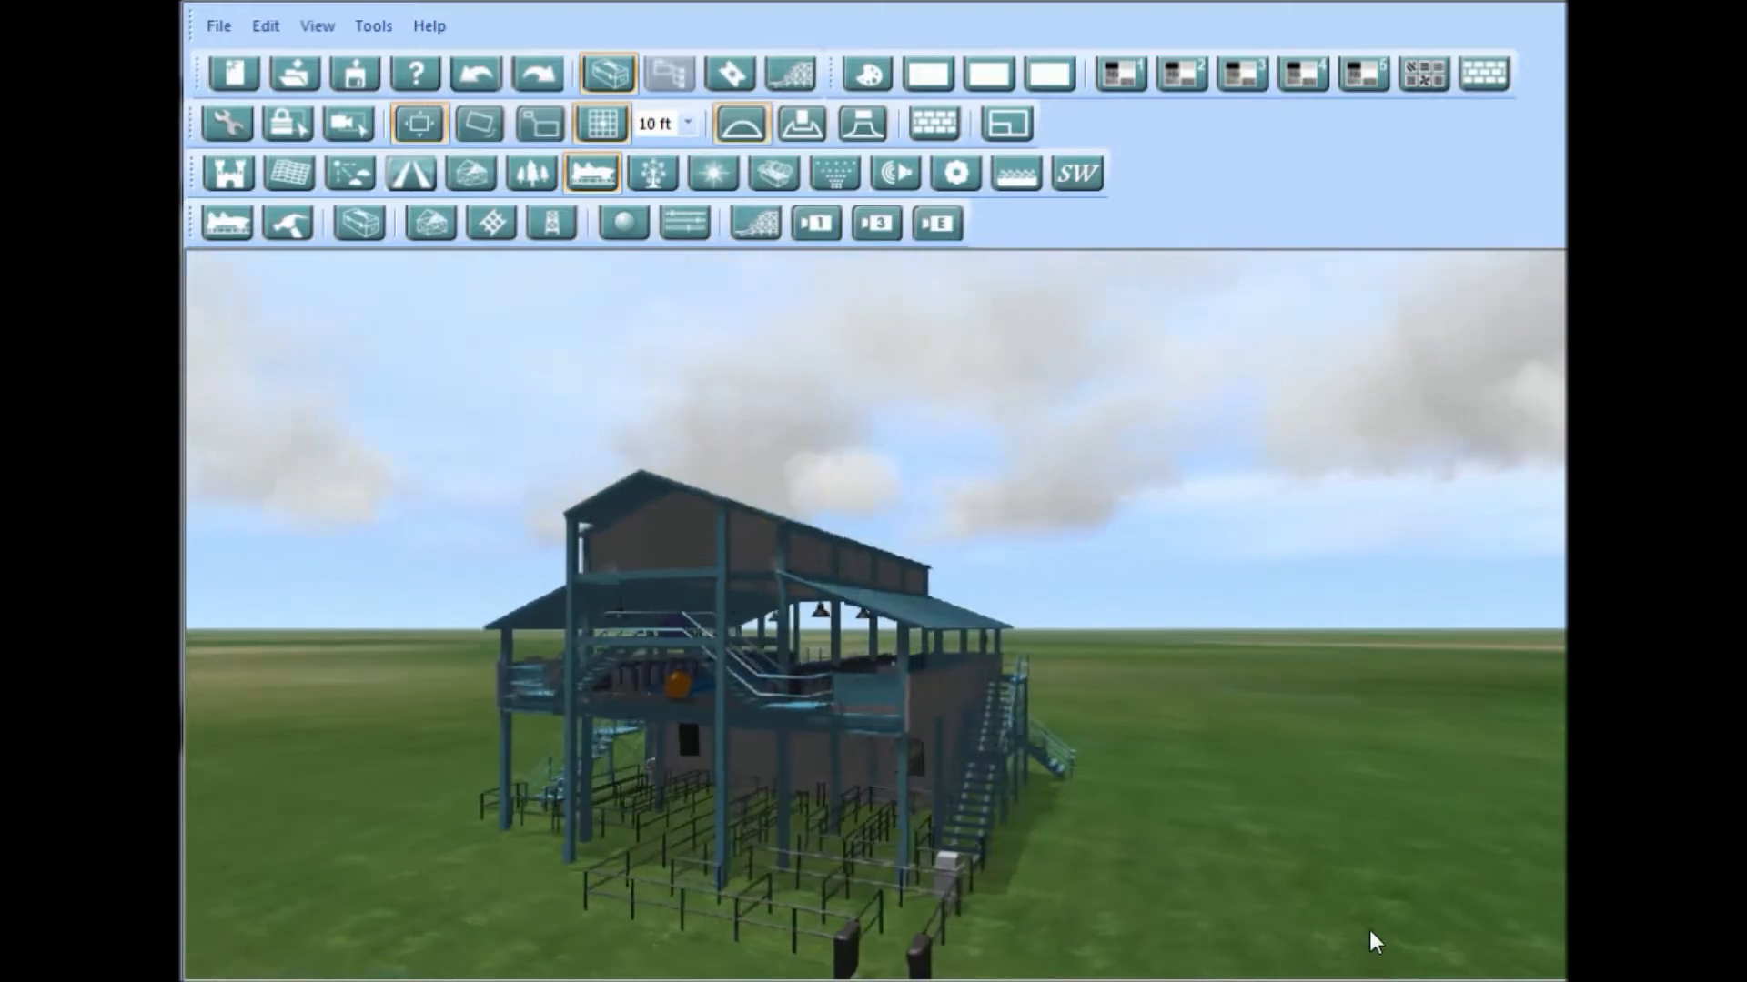
# Step: Inspect the whole station from a raised viewpoint, circling its roofs, outer stairs, platform and ground-level queue area
pyautogui.moveTo(1281, 792); pyautogui.dragTo(1281, 892, button='right')
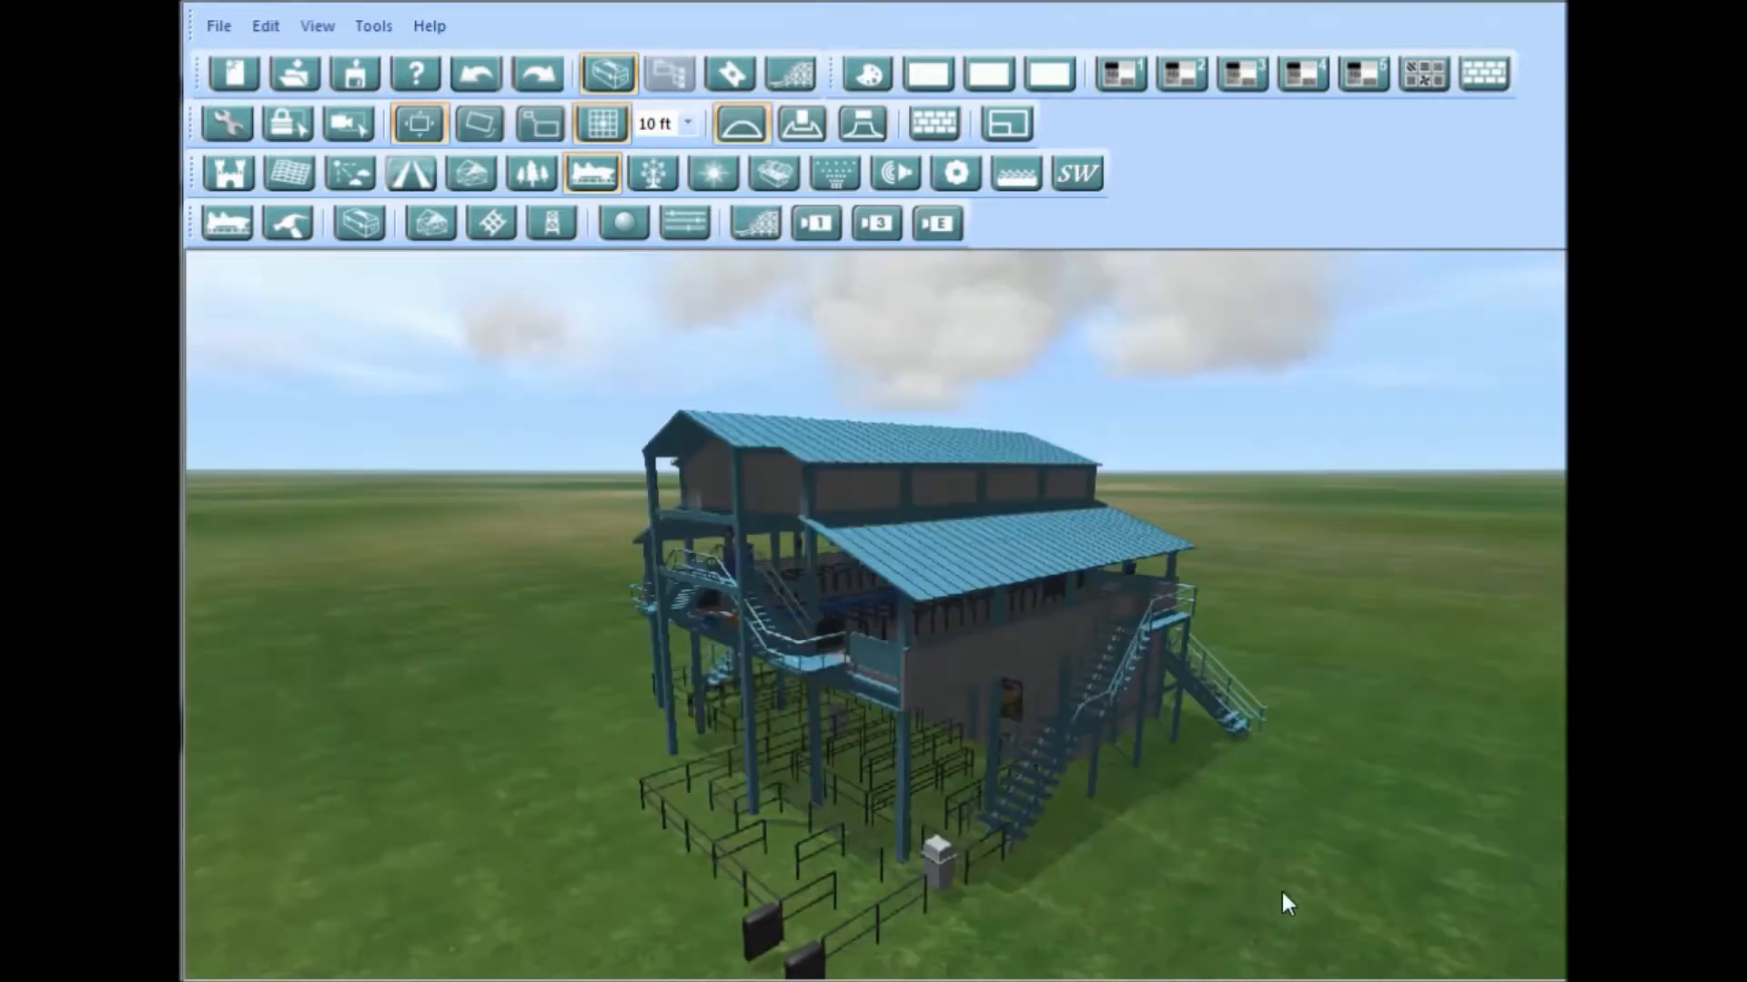
pyautogui.press('Right')
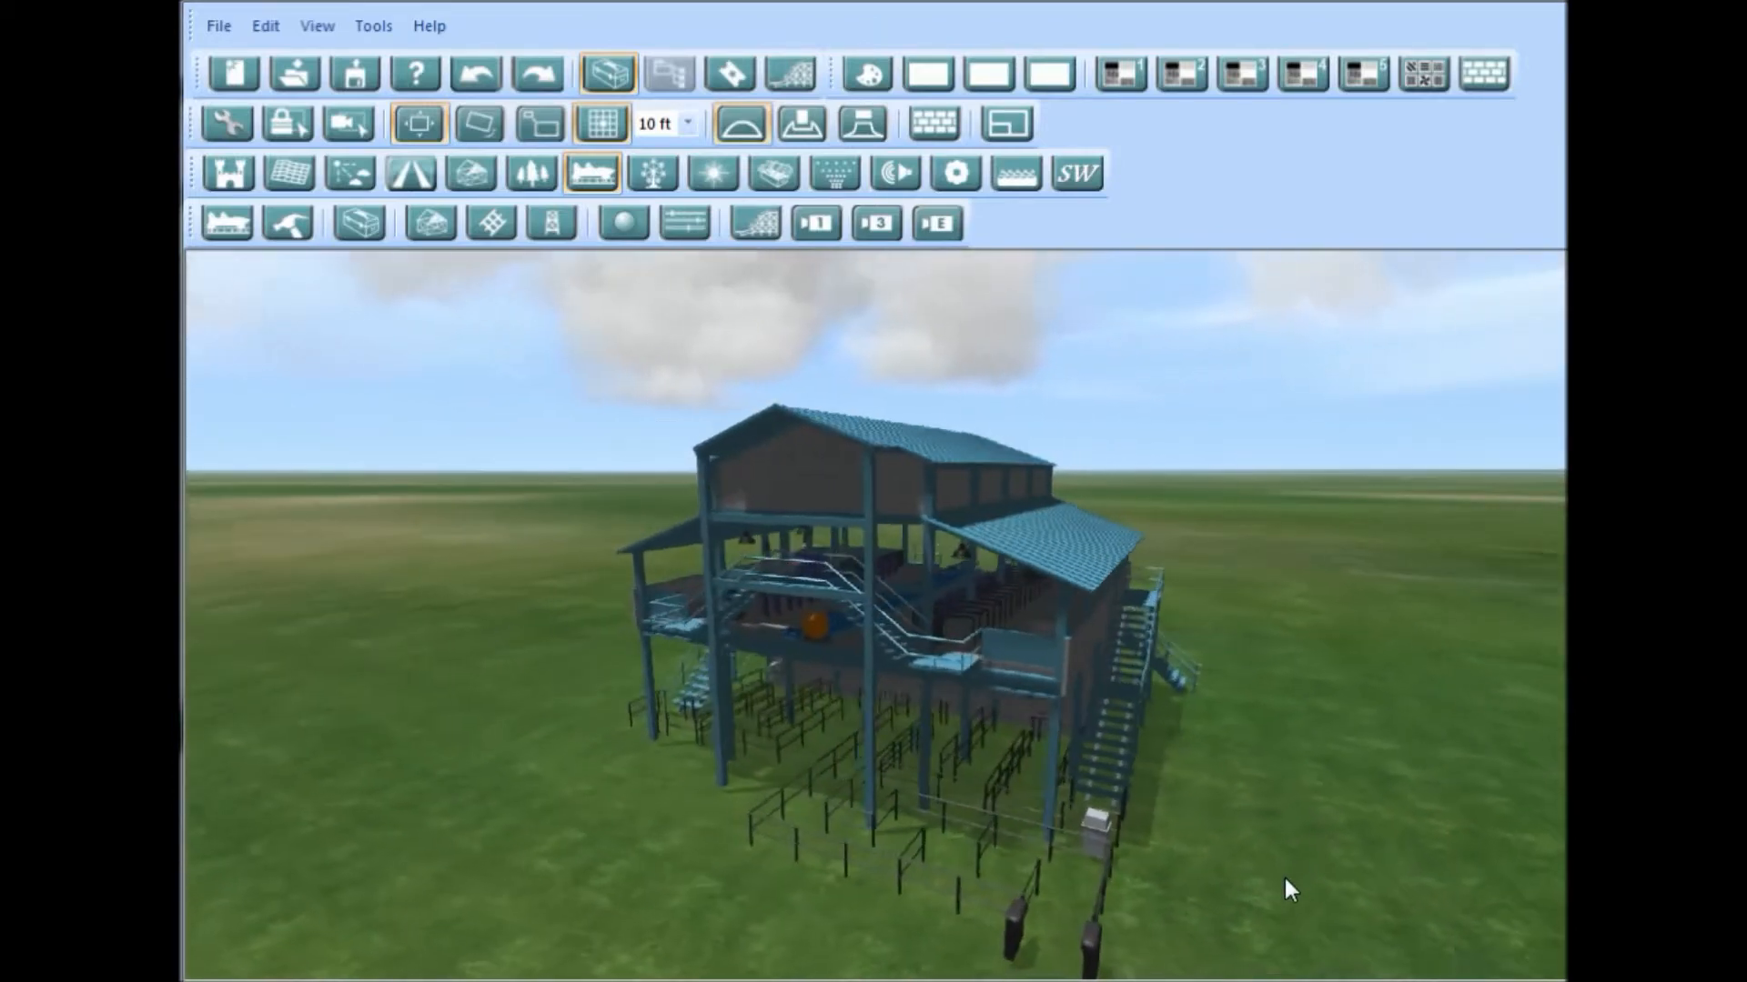
pyautogui.press('Right')
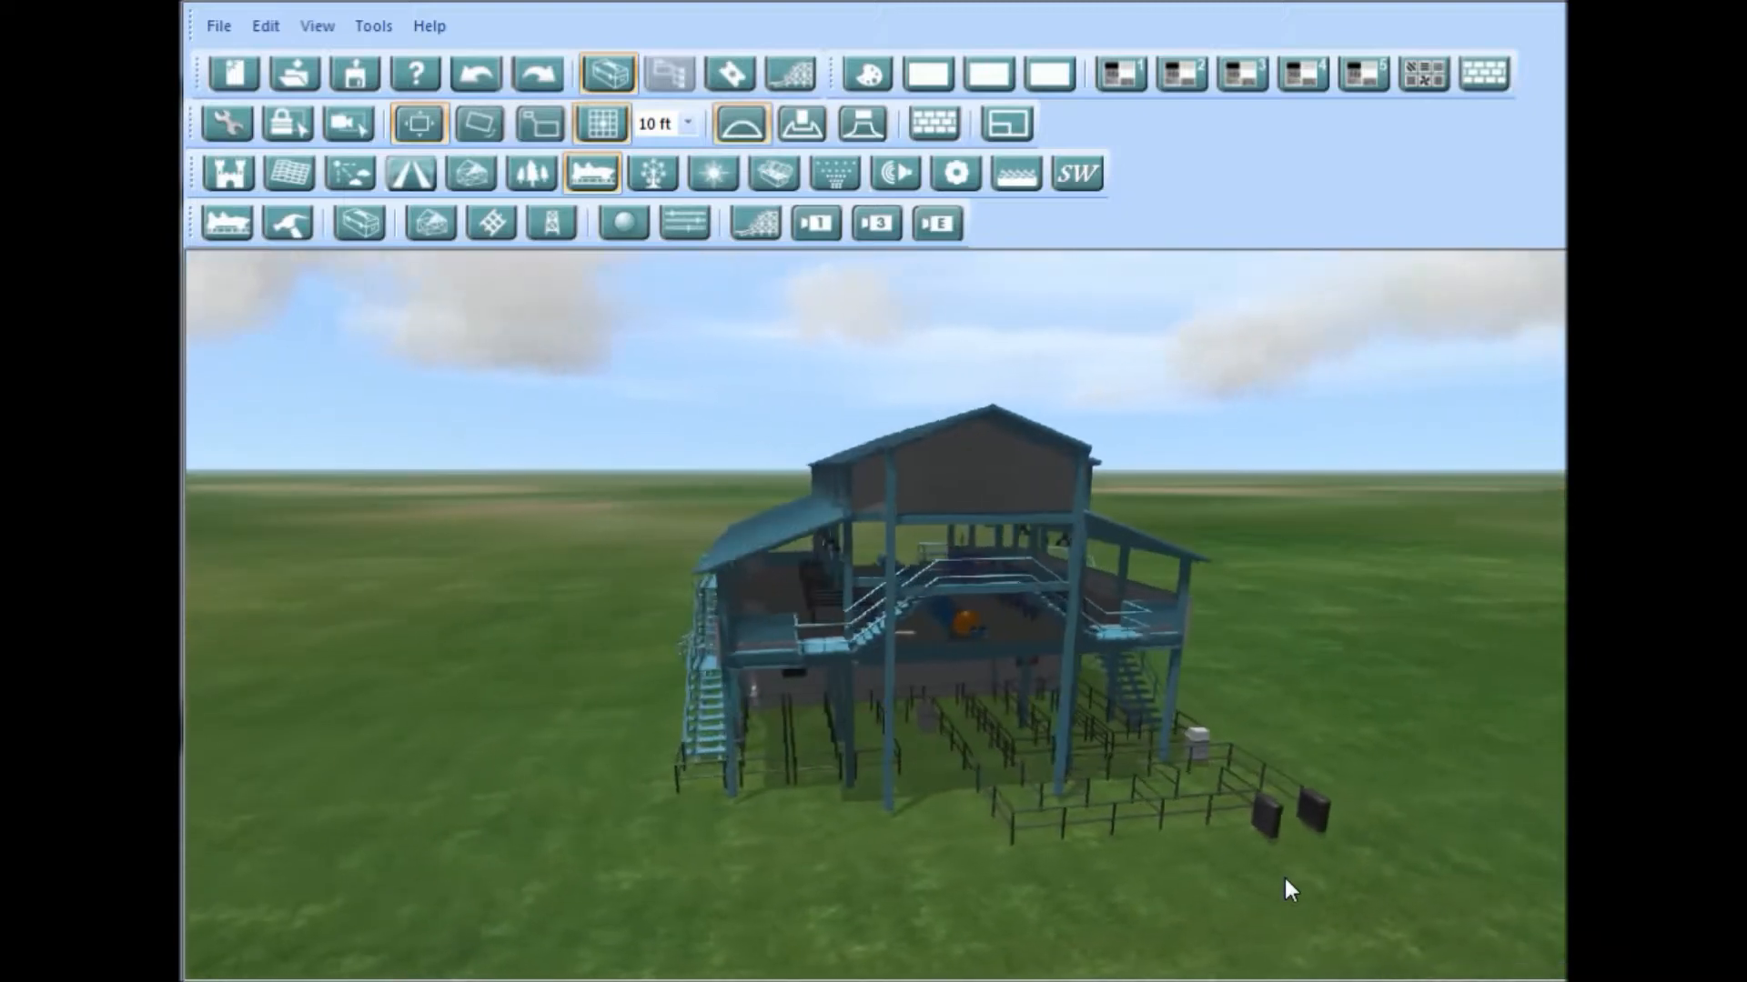
pyautogui.press('Right')
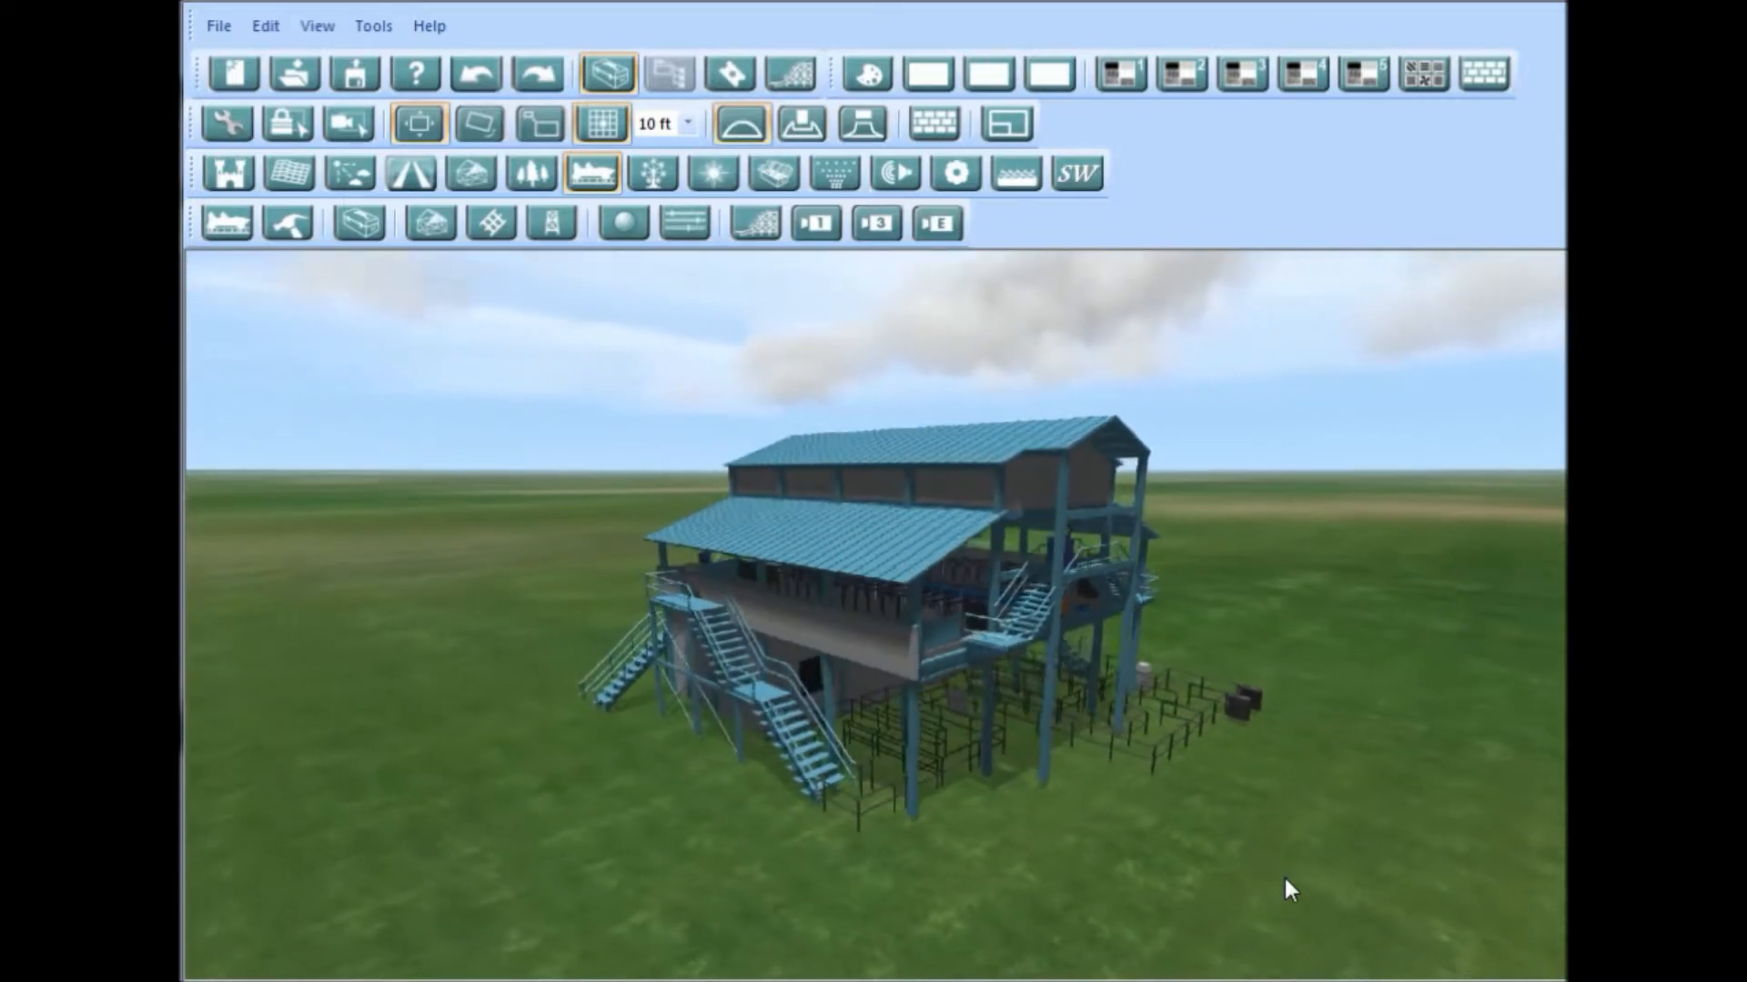
pyautogui.press('Right')
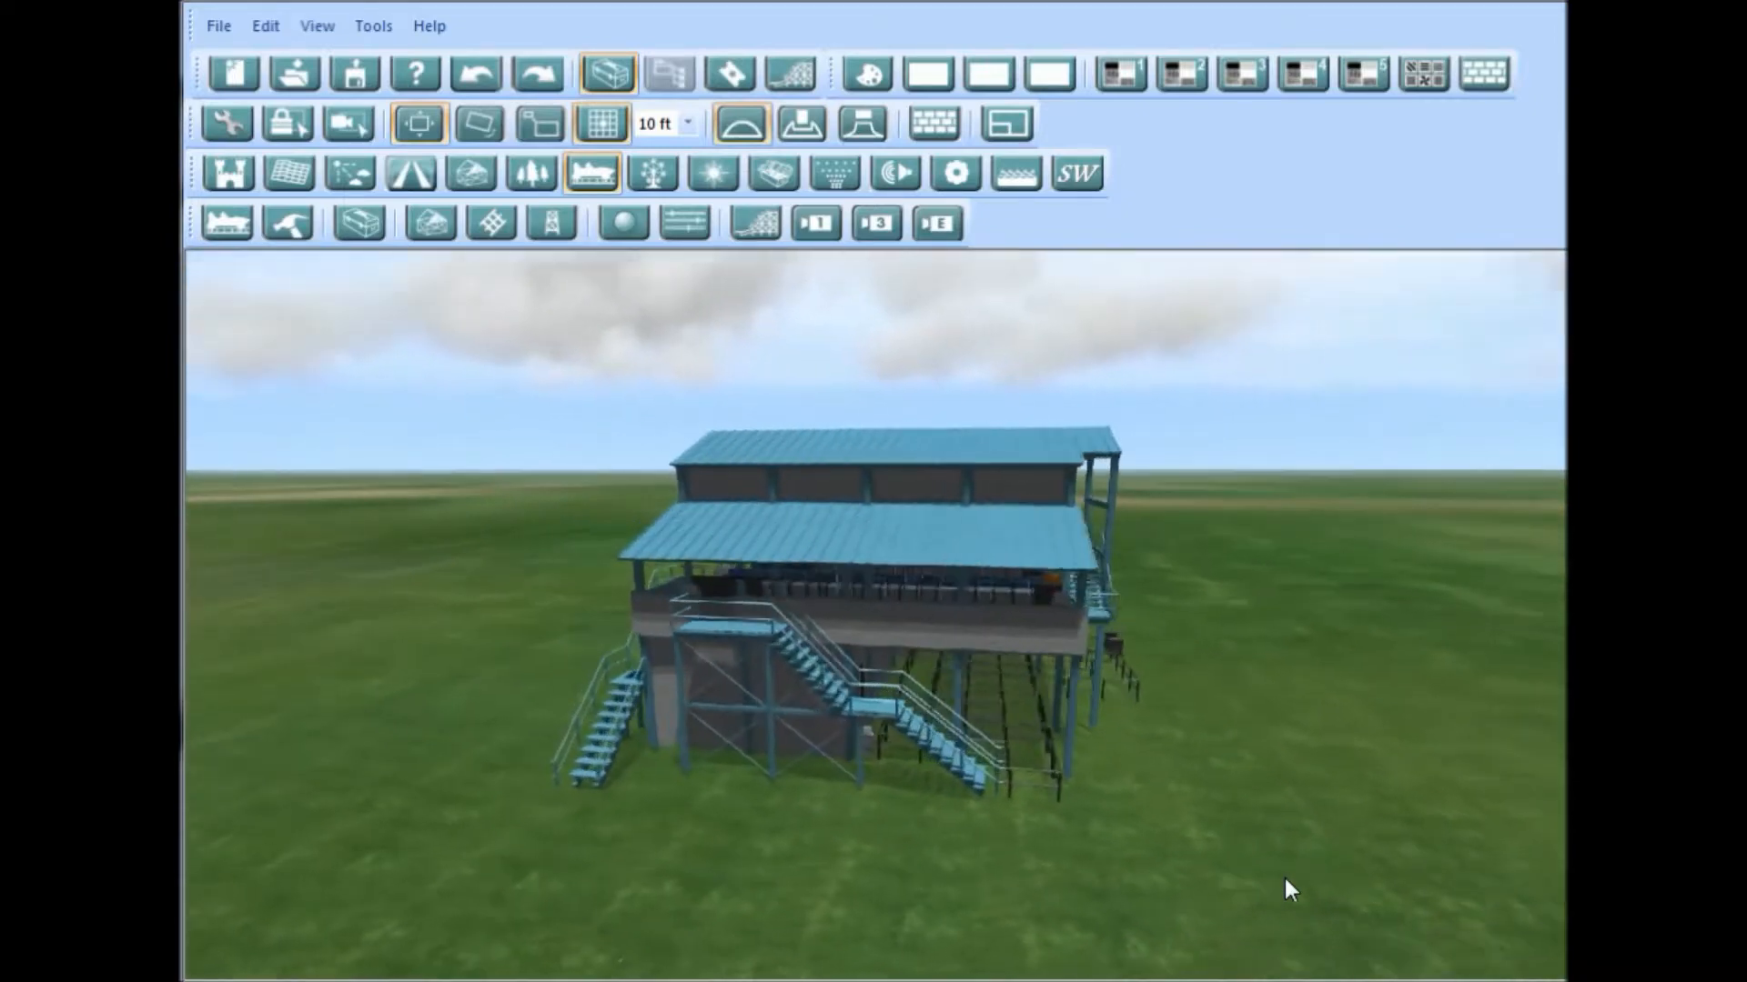
pyautogui.press('Right')
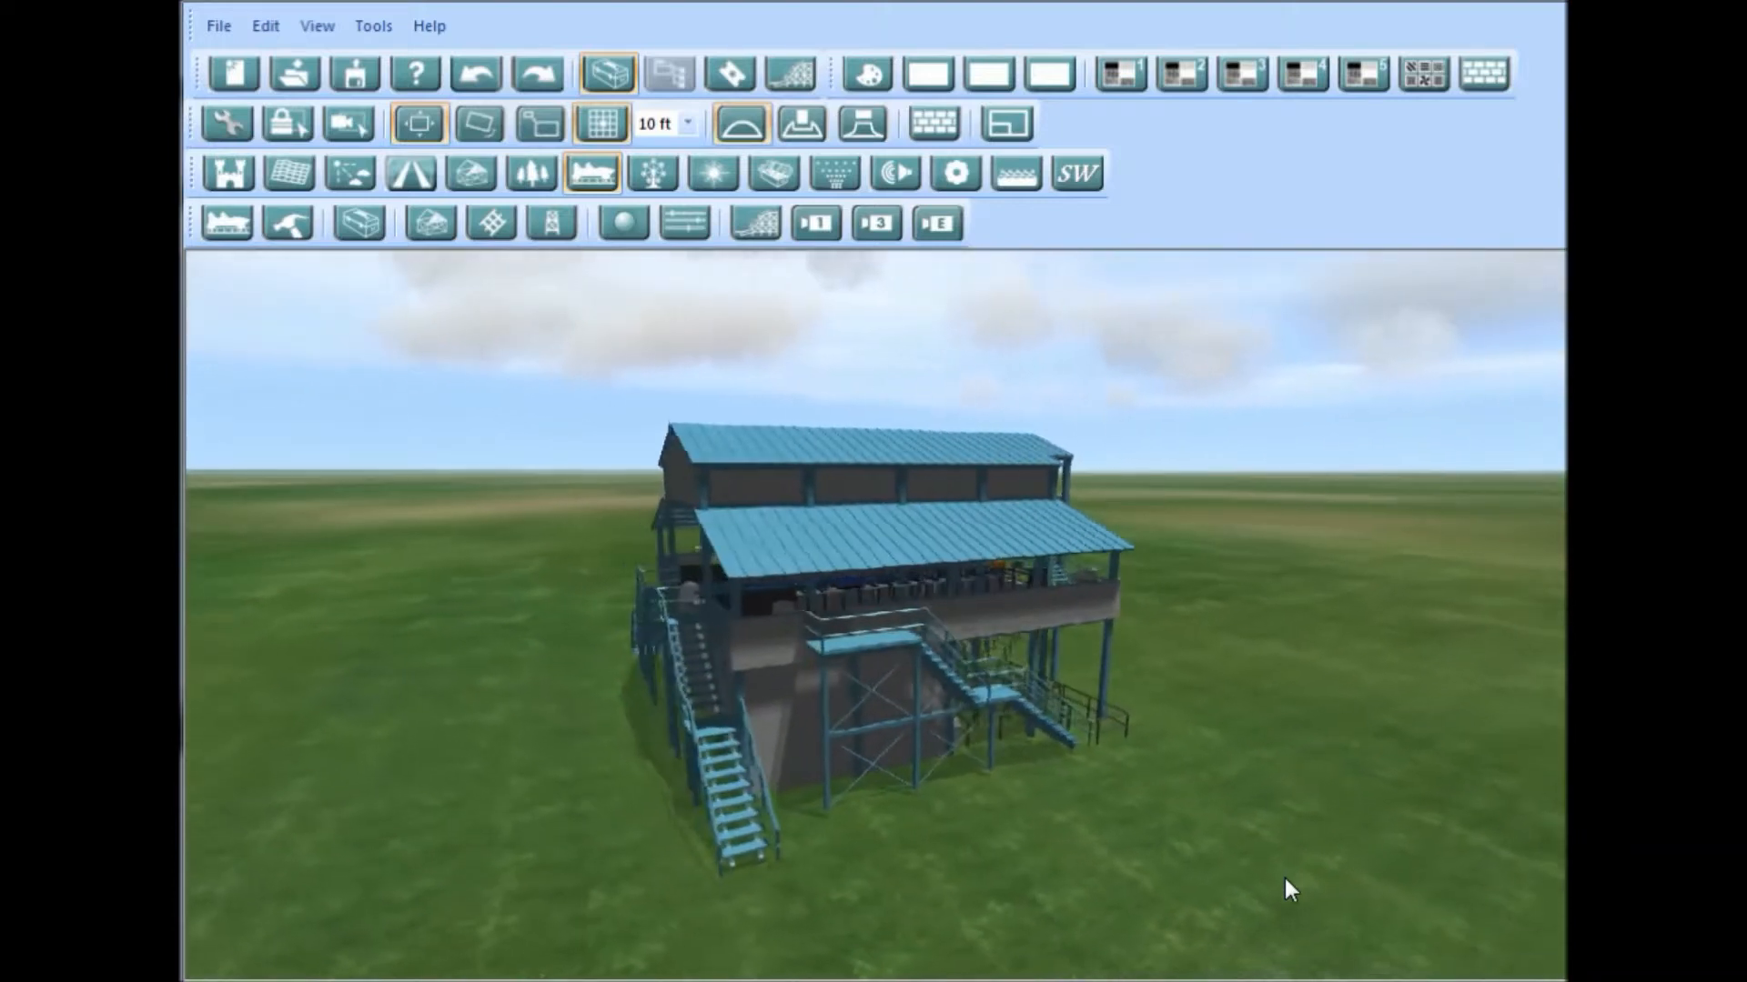
pyautogui.press('Right')
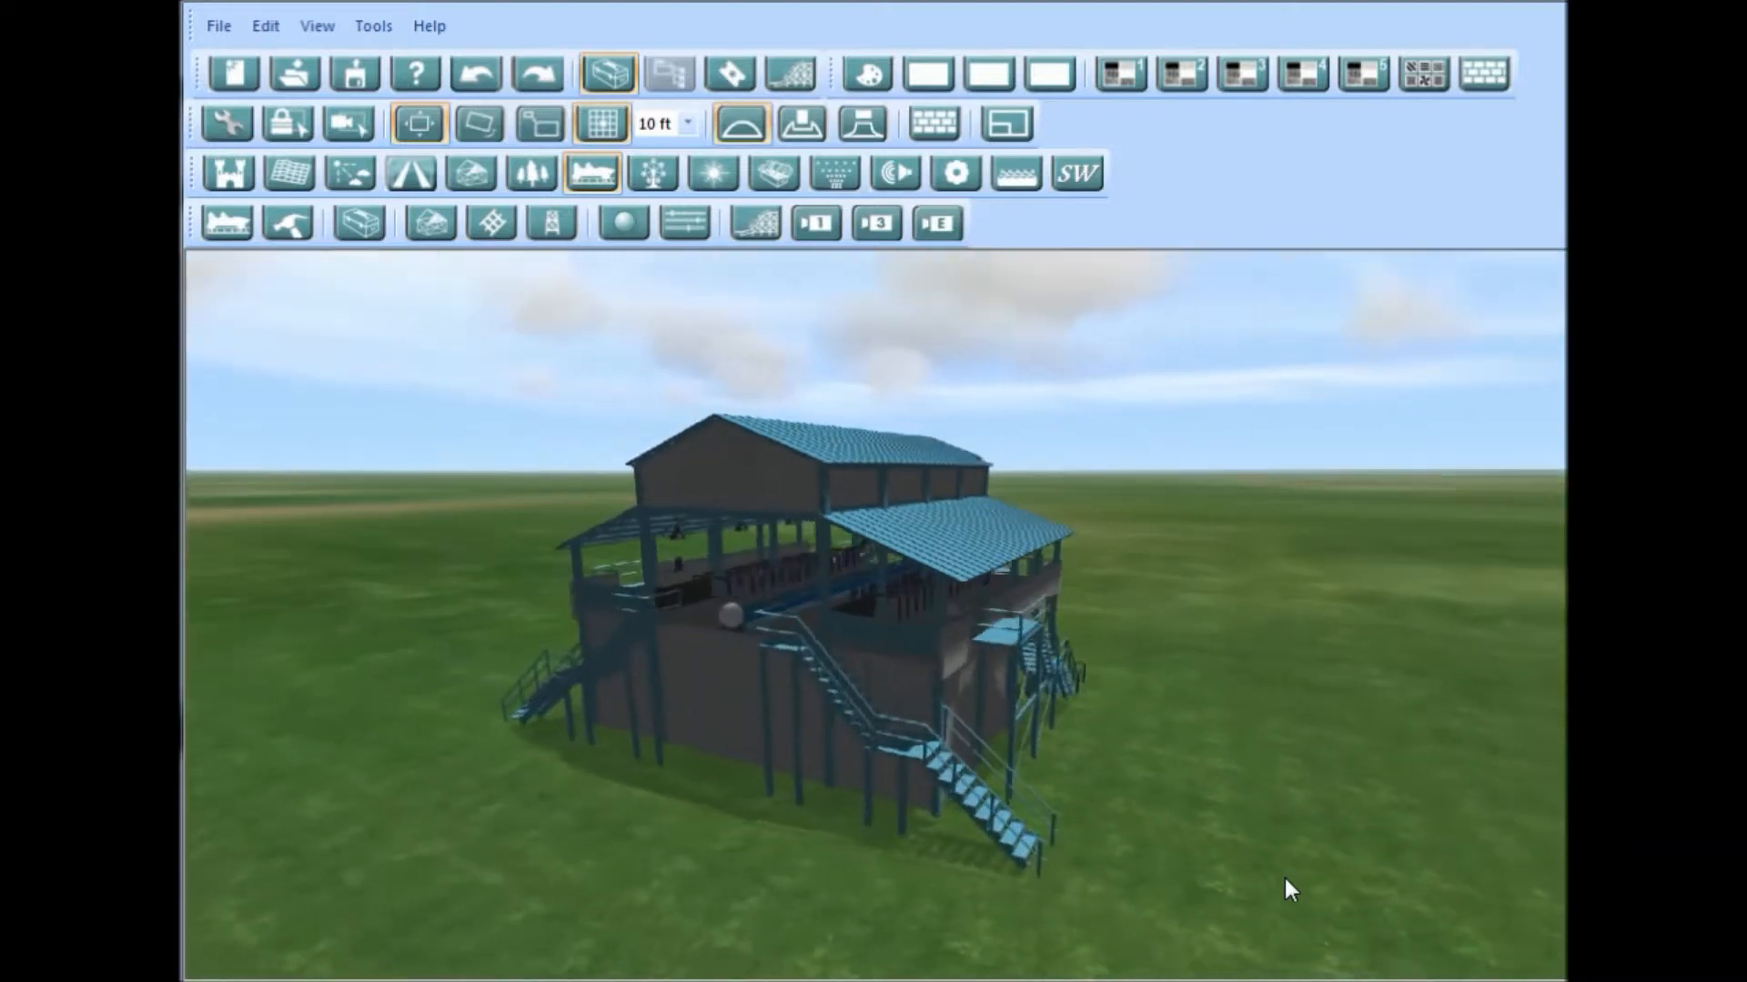
pyautogui.press('Right')
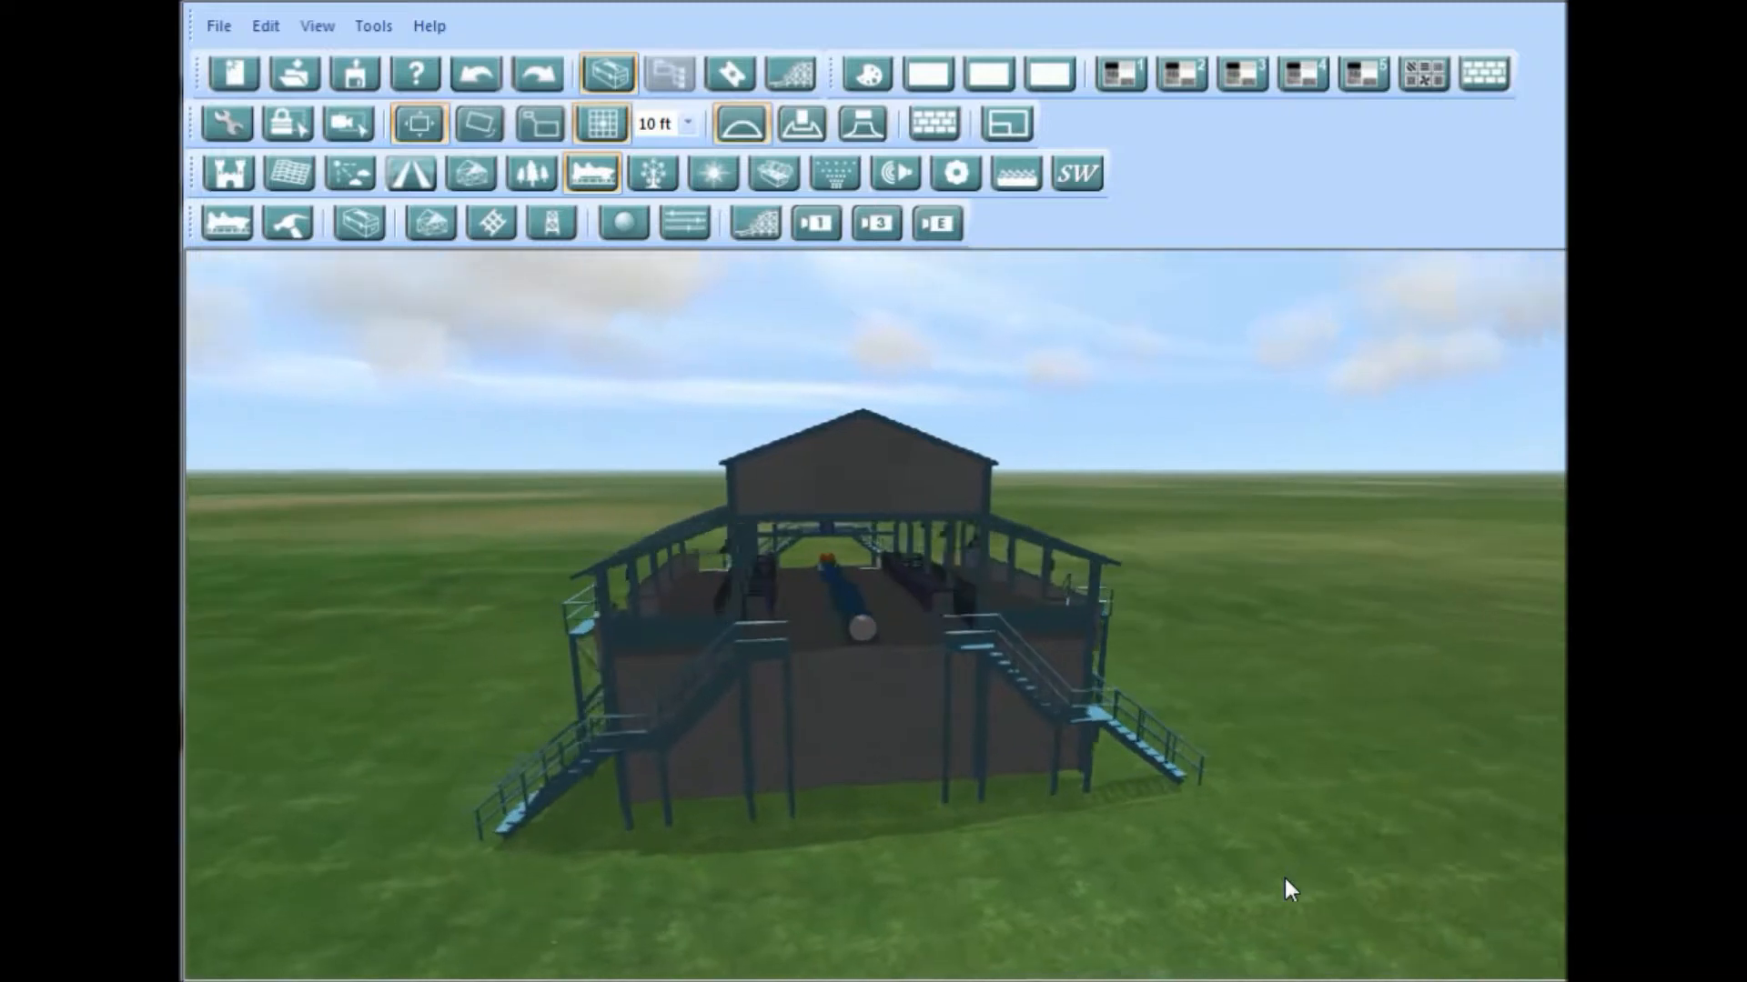
pyautogui.press('Right')
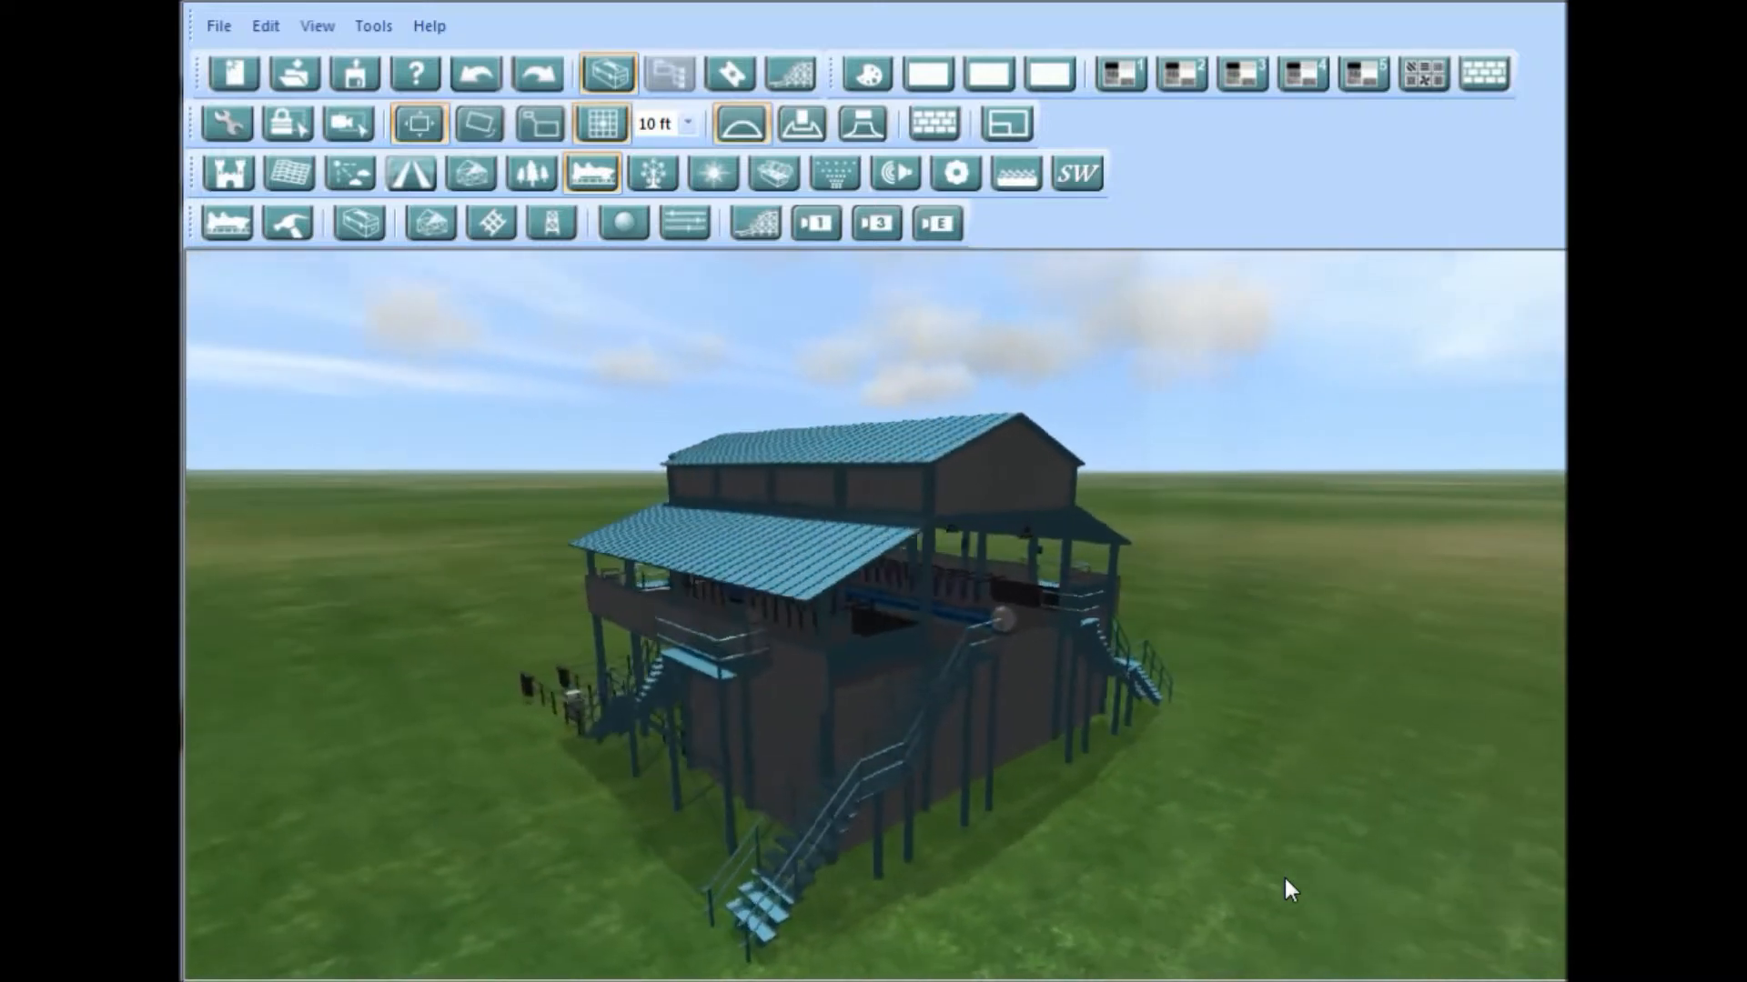
pyautogui.press('Right')
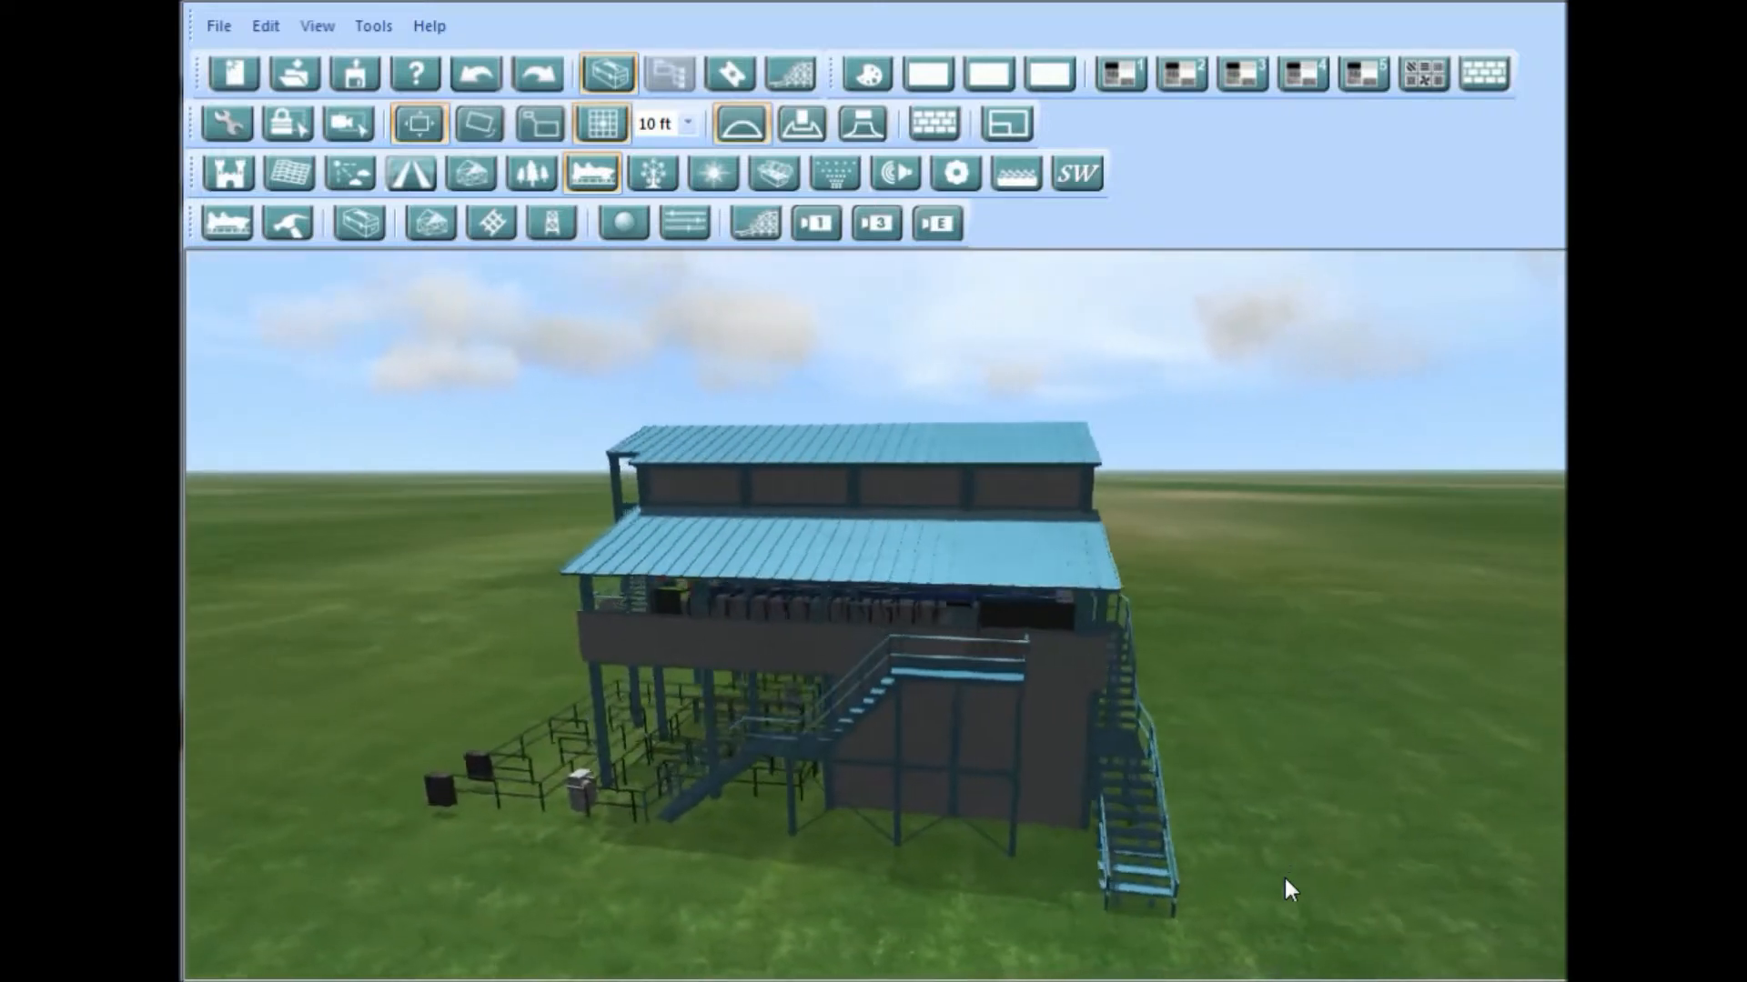
pyautogui.press('Right')
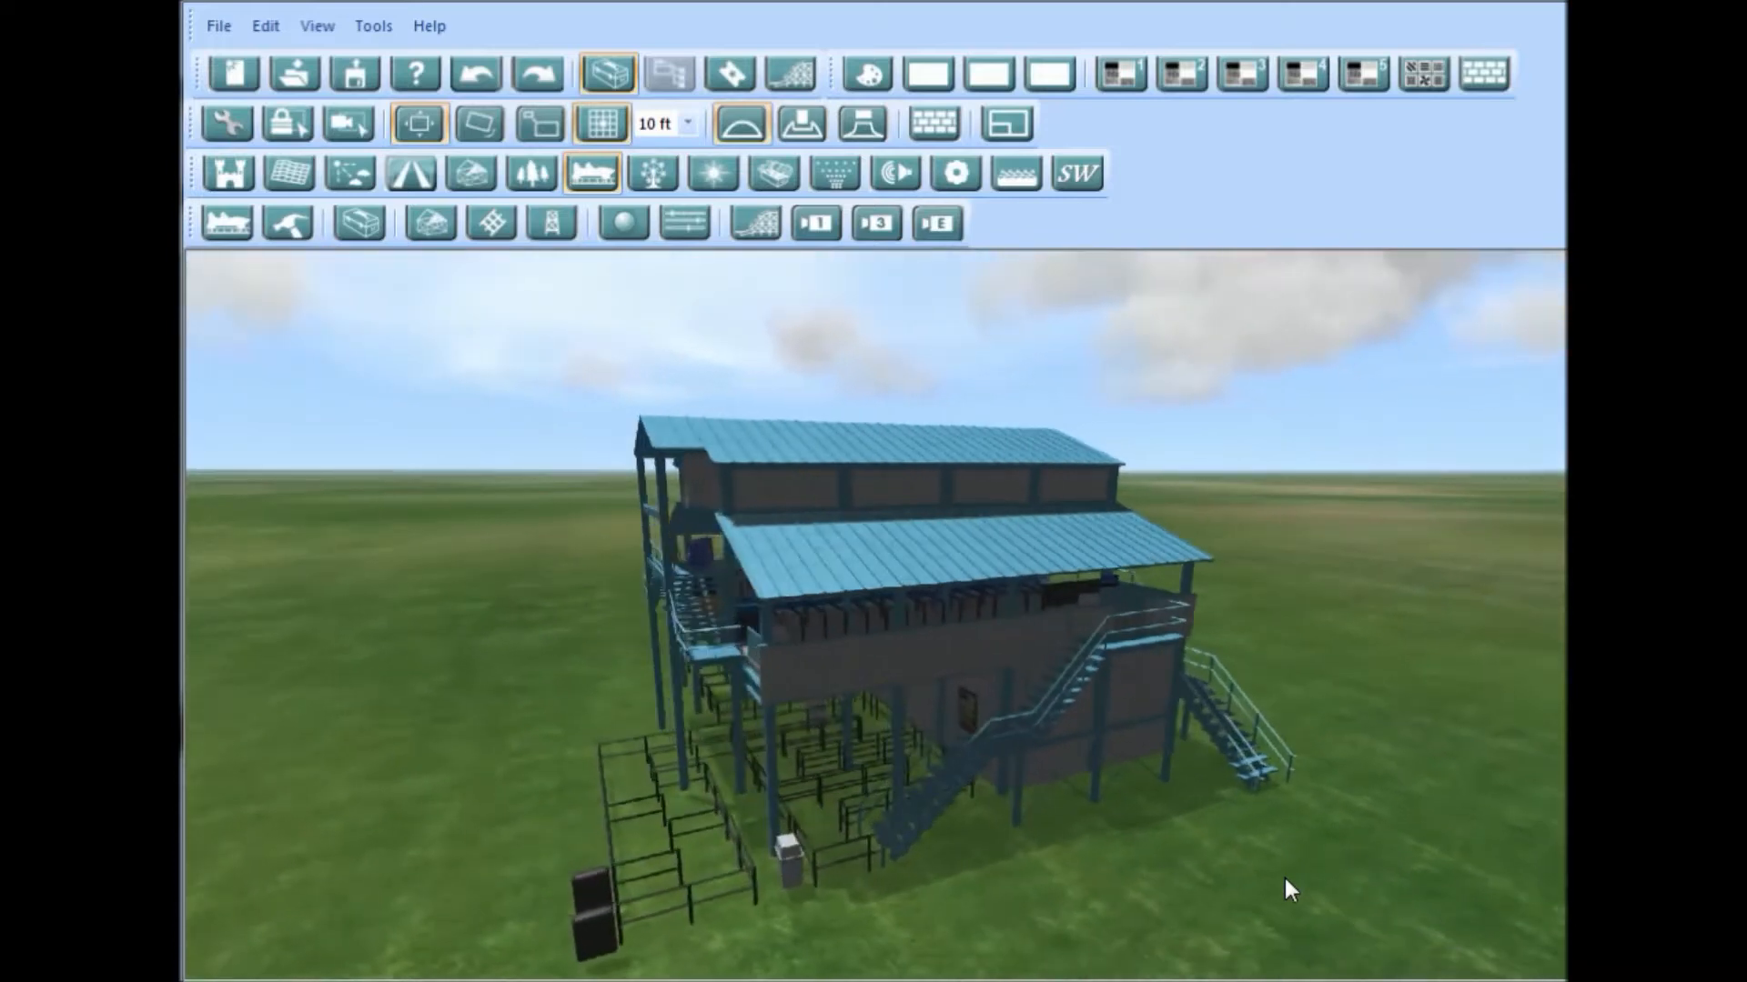
pyautogui.press('Right')
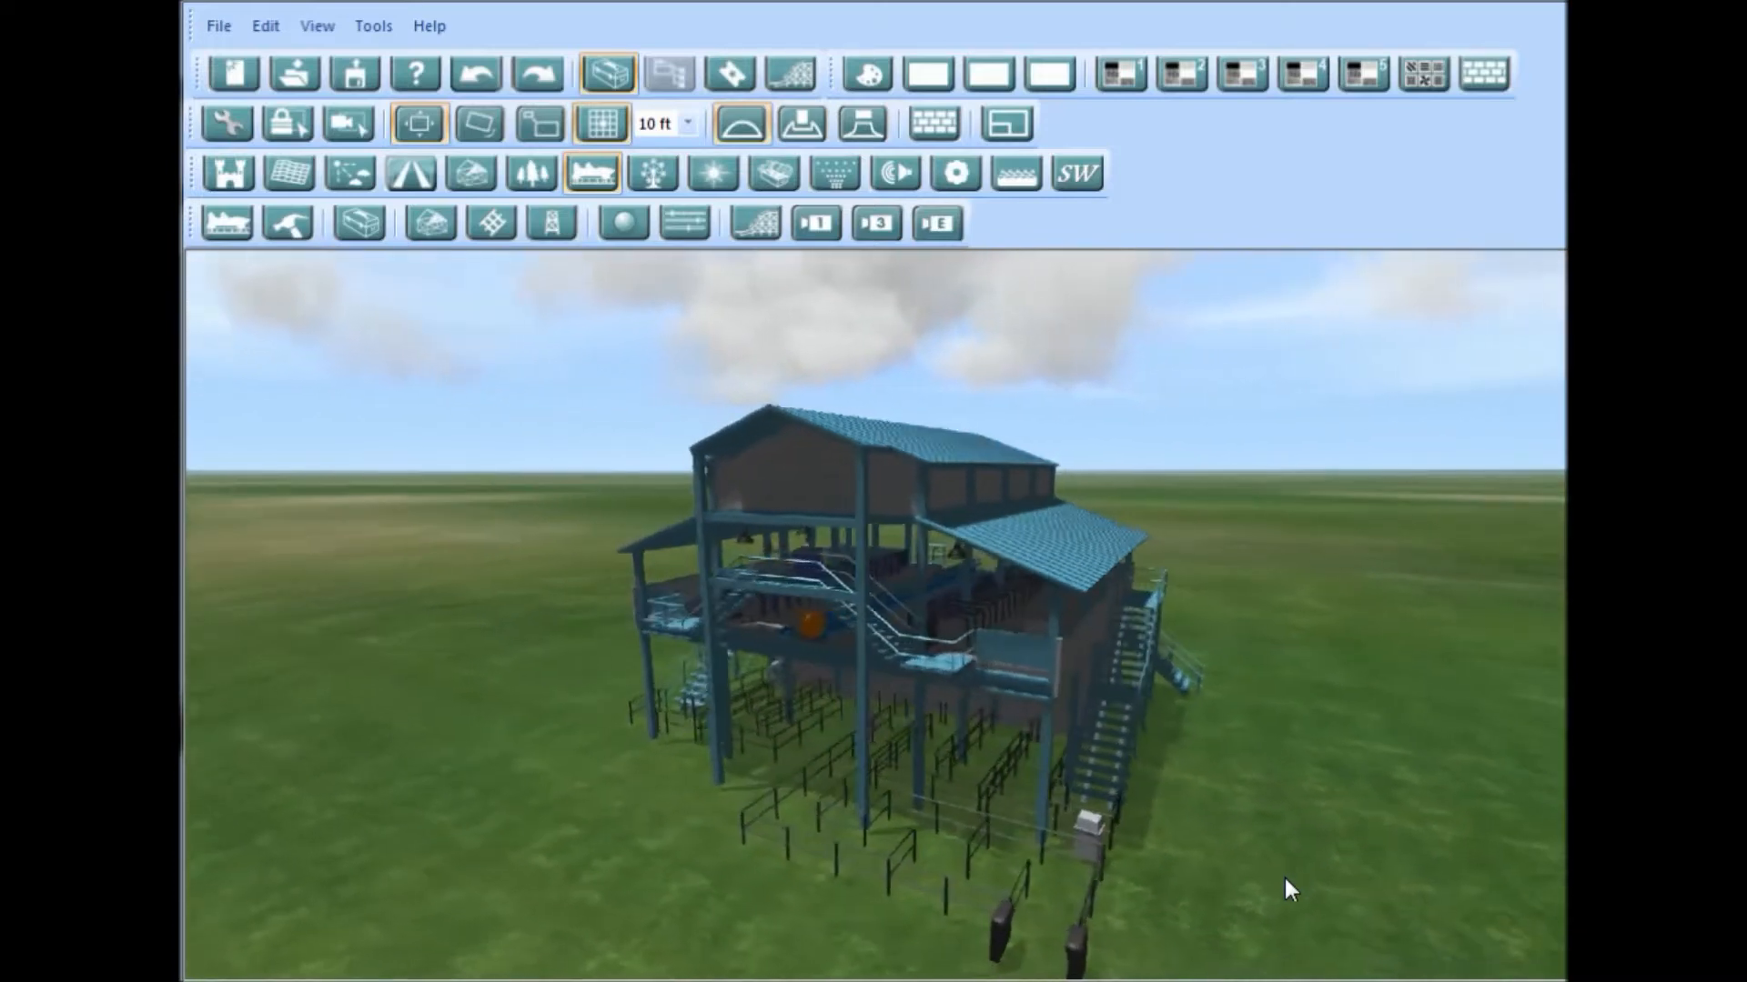
pyautogui.press('Right')
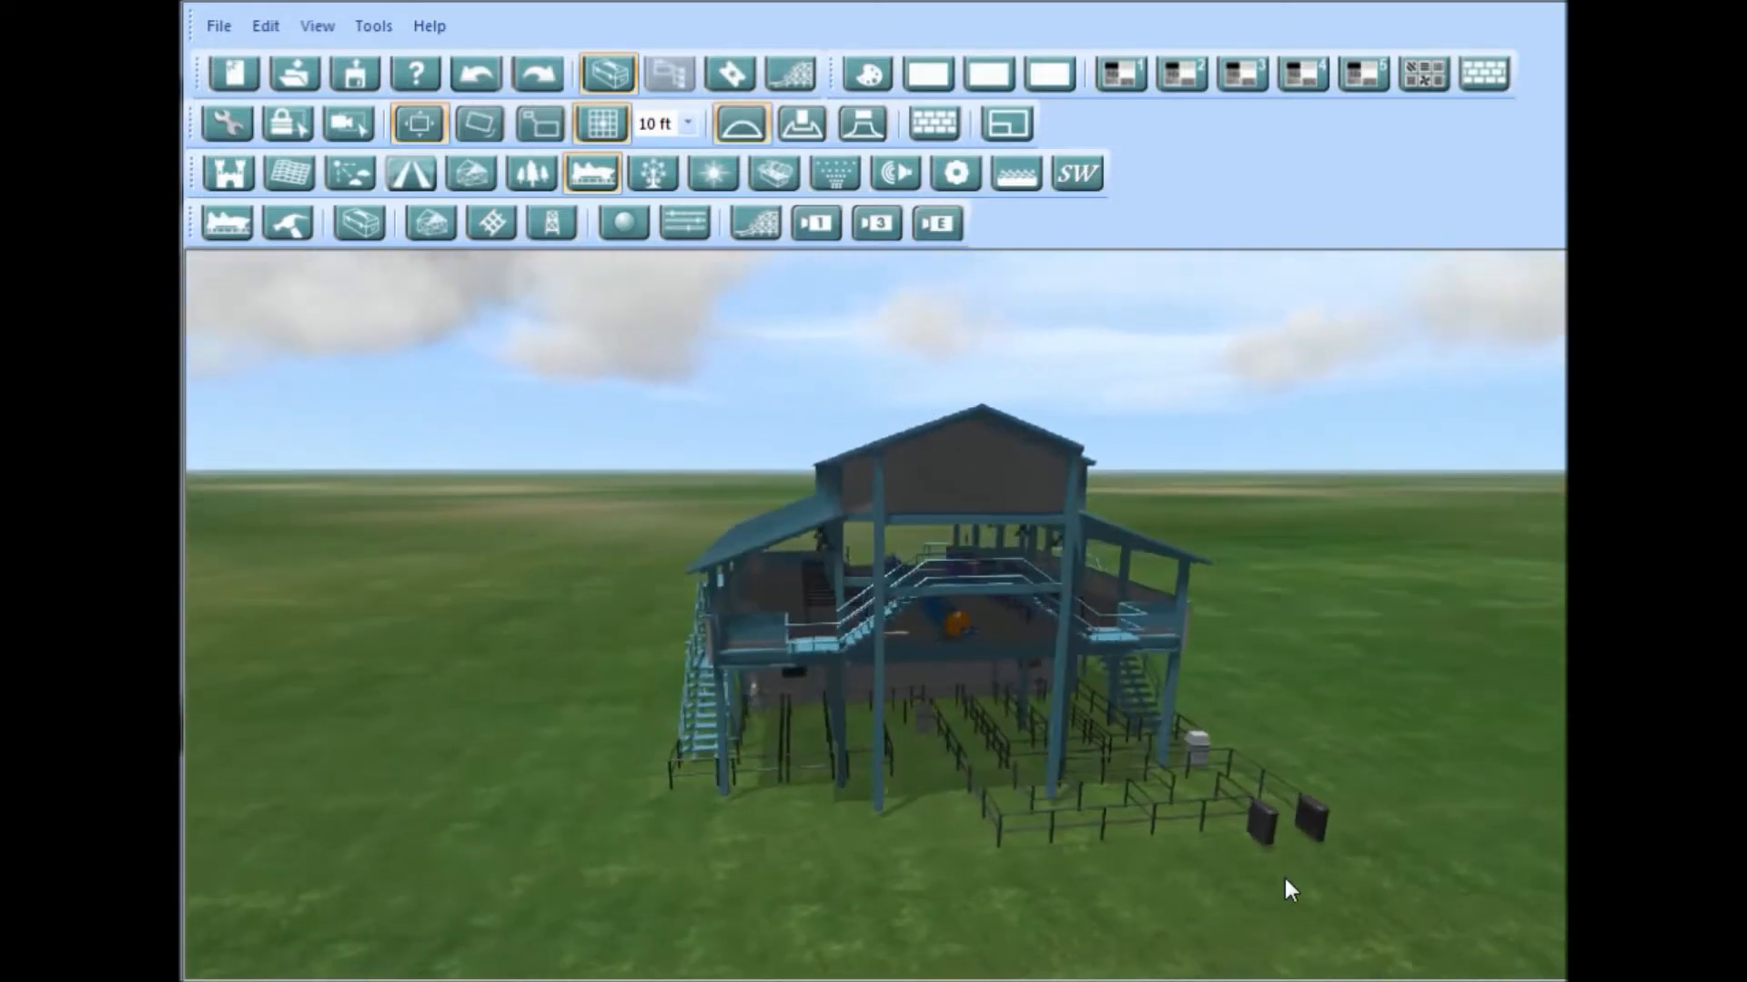
pyautogui.press('Right')
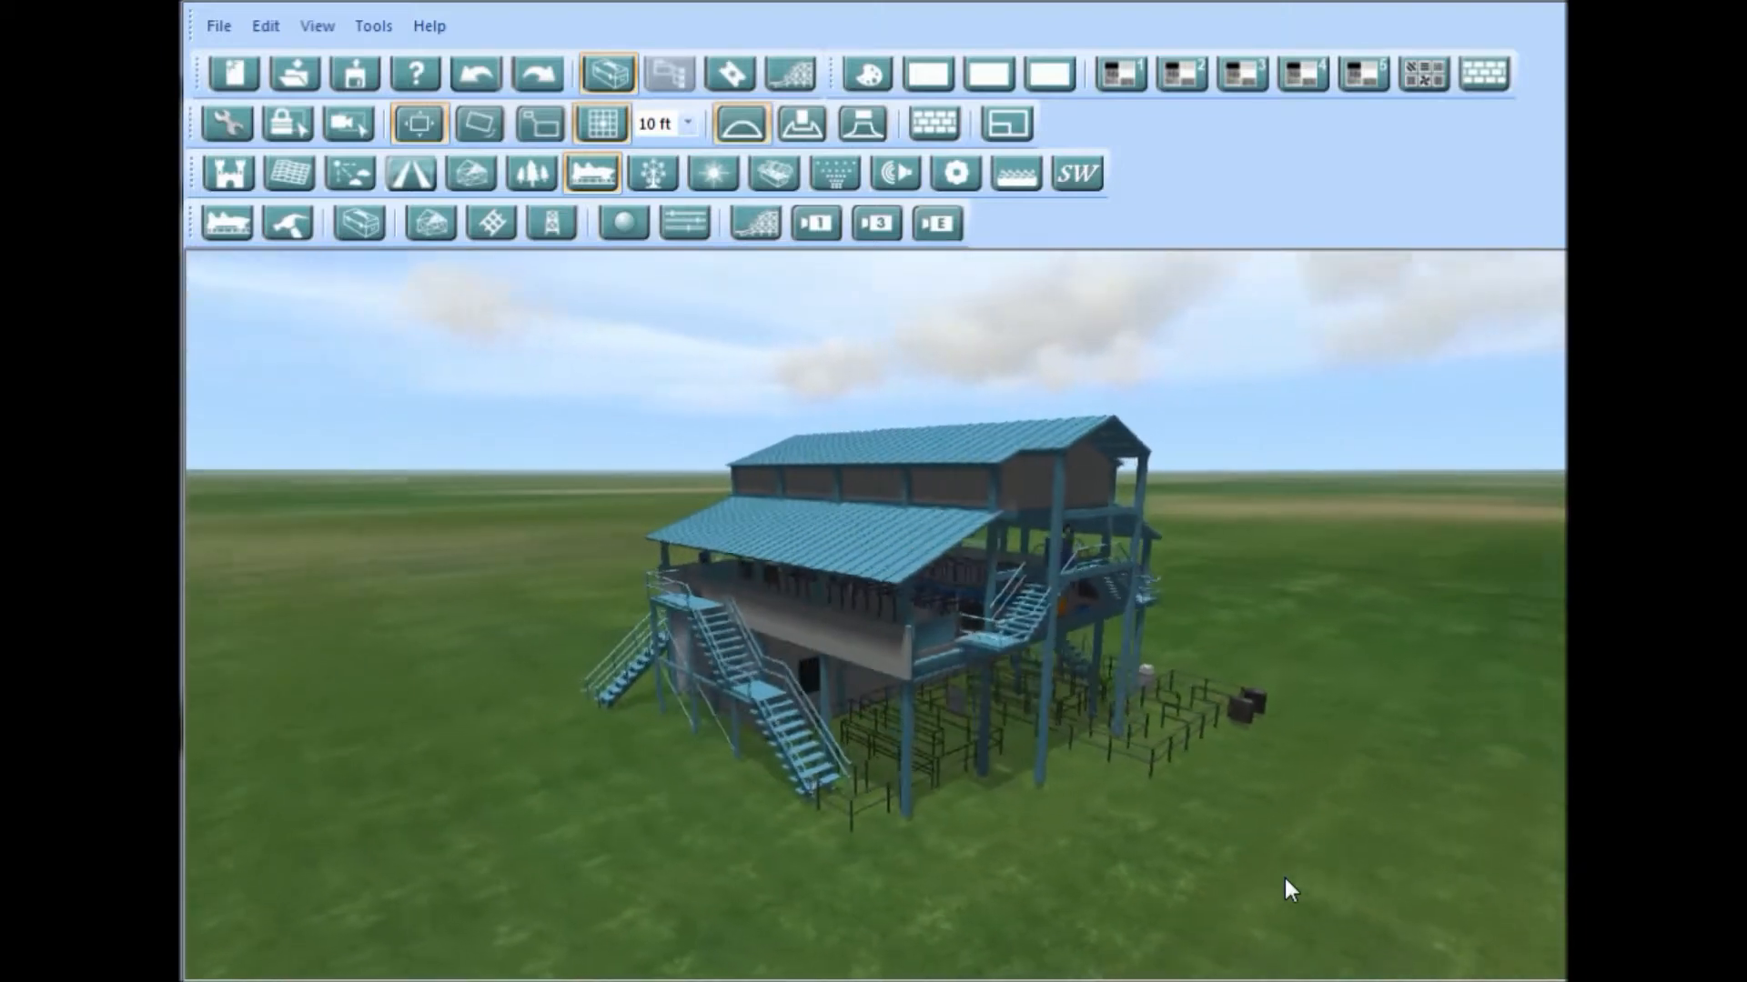
pyautogui.press('Right')
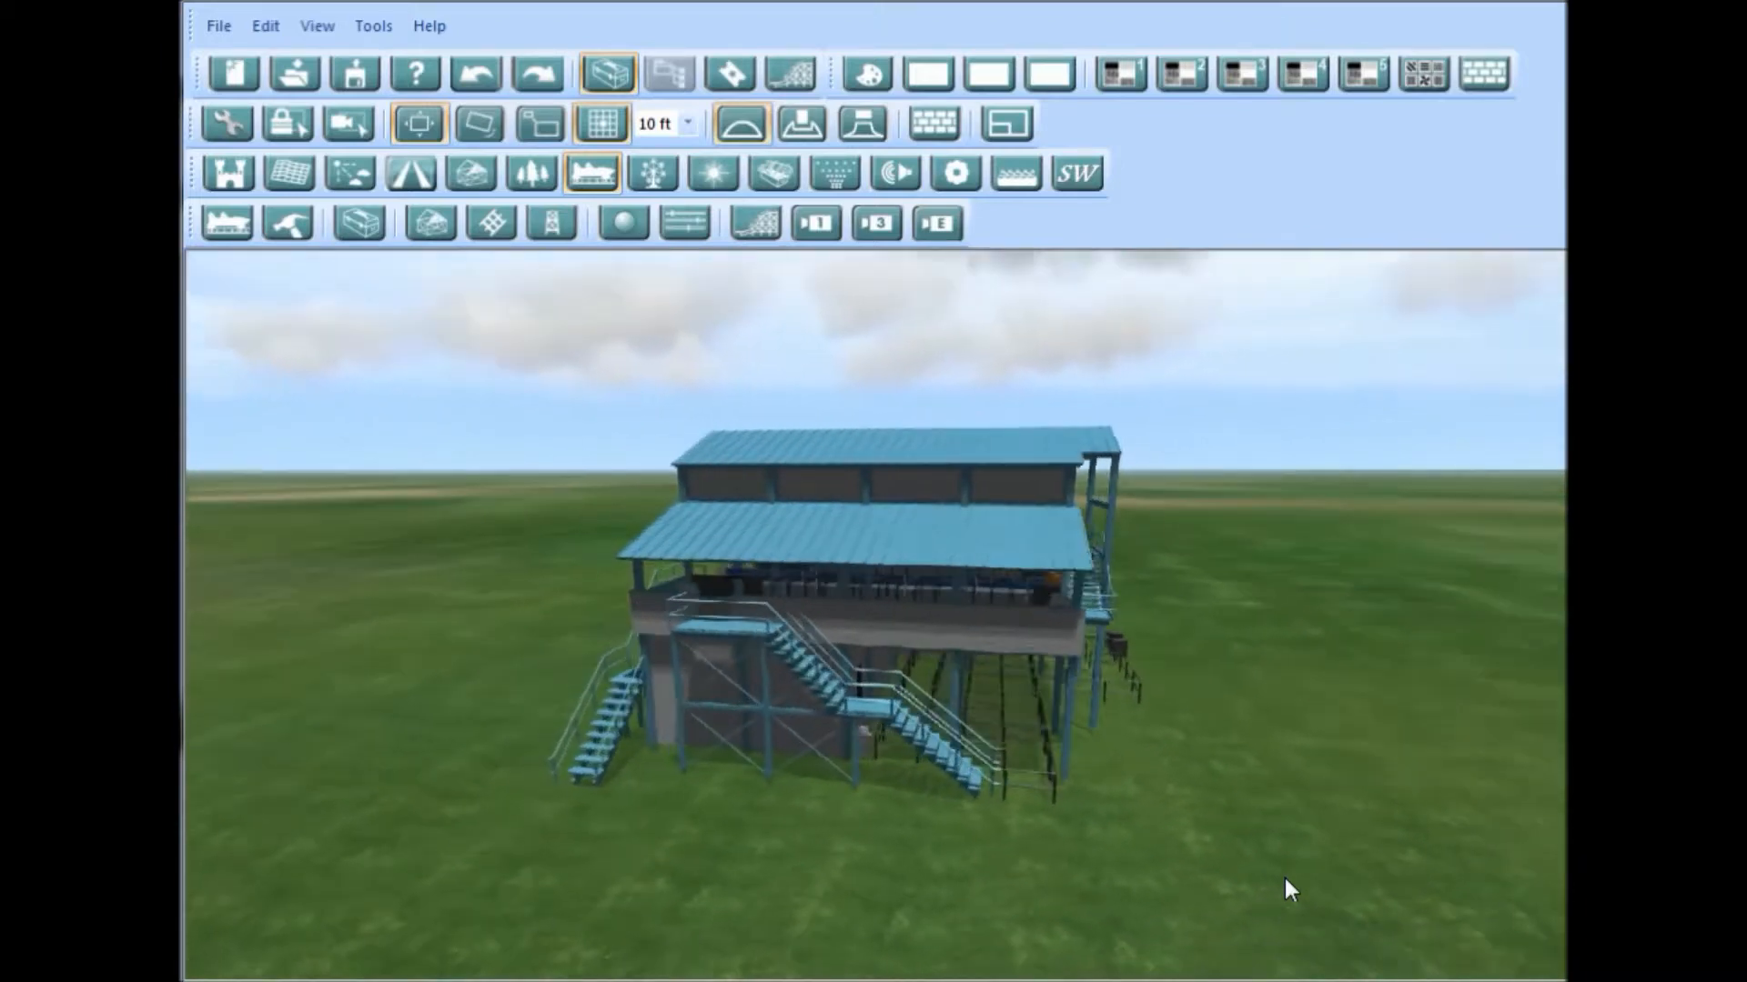
pyautogui.press('Right')
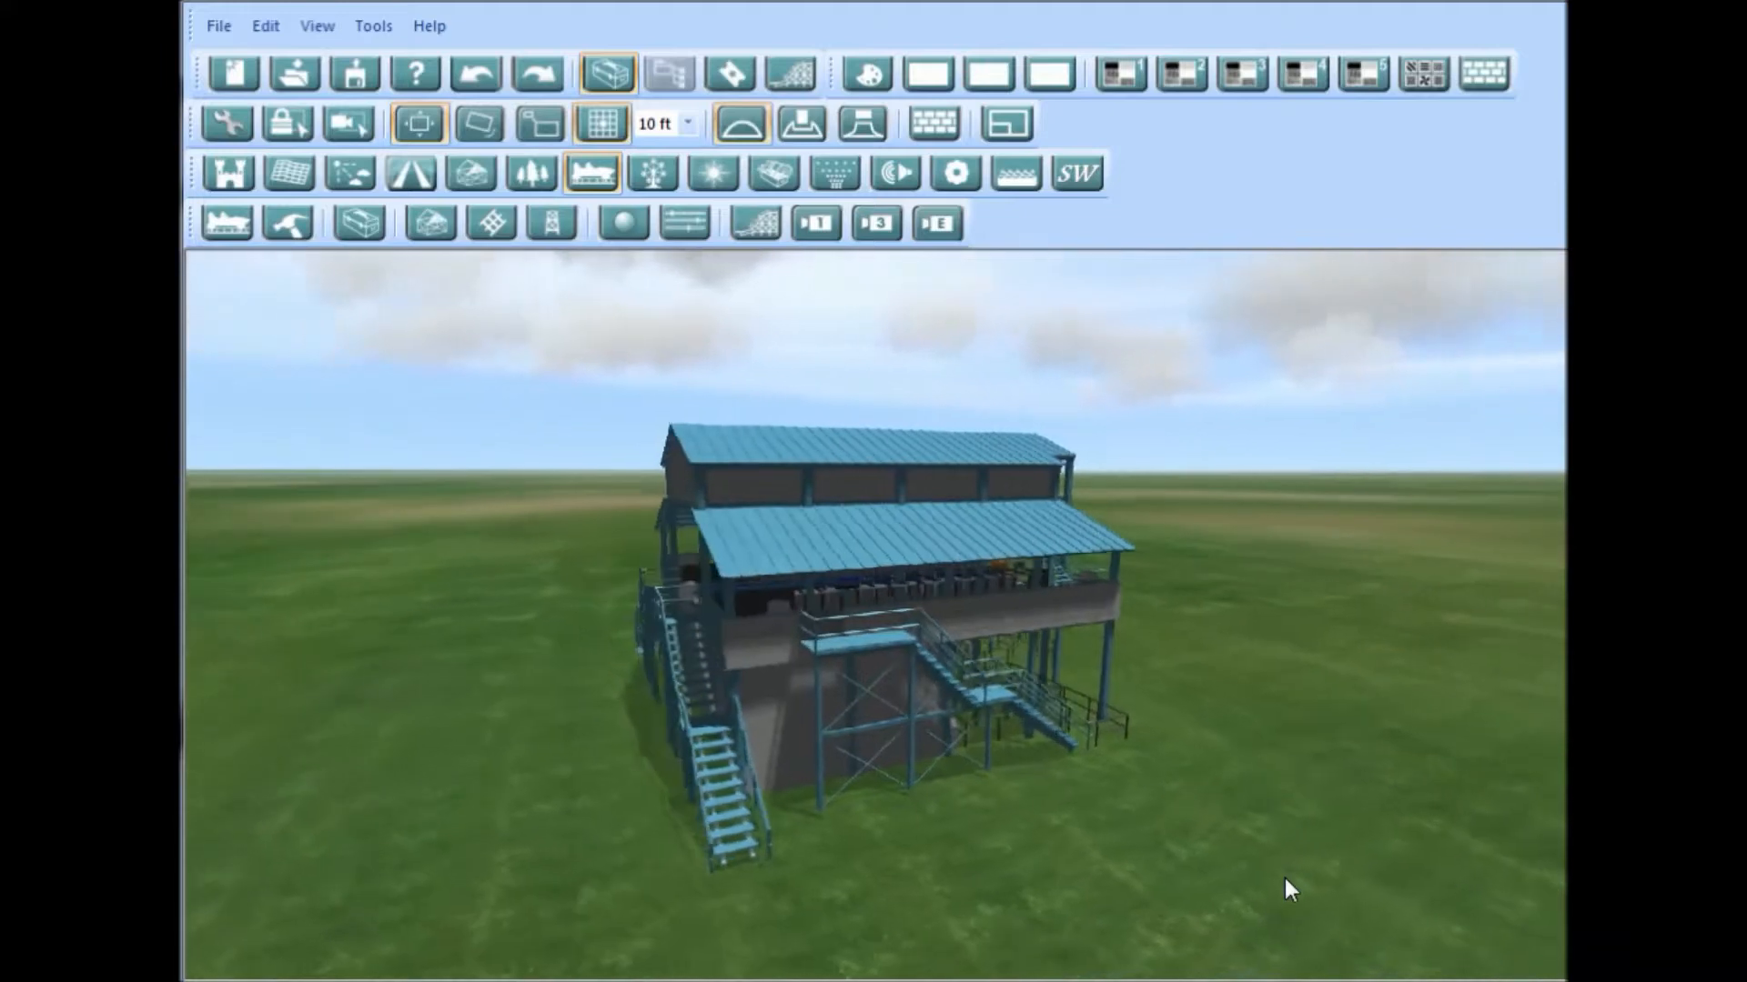
pyautogui.press('Right')
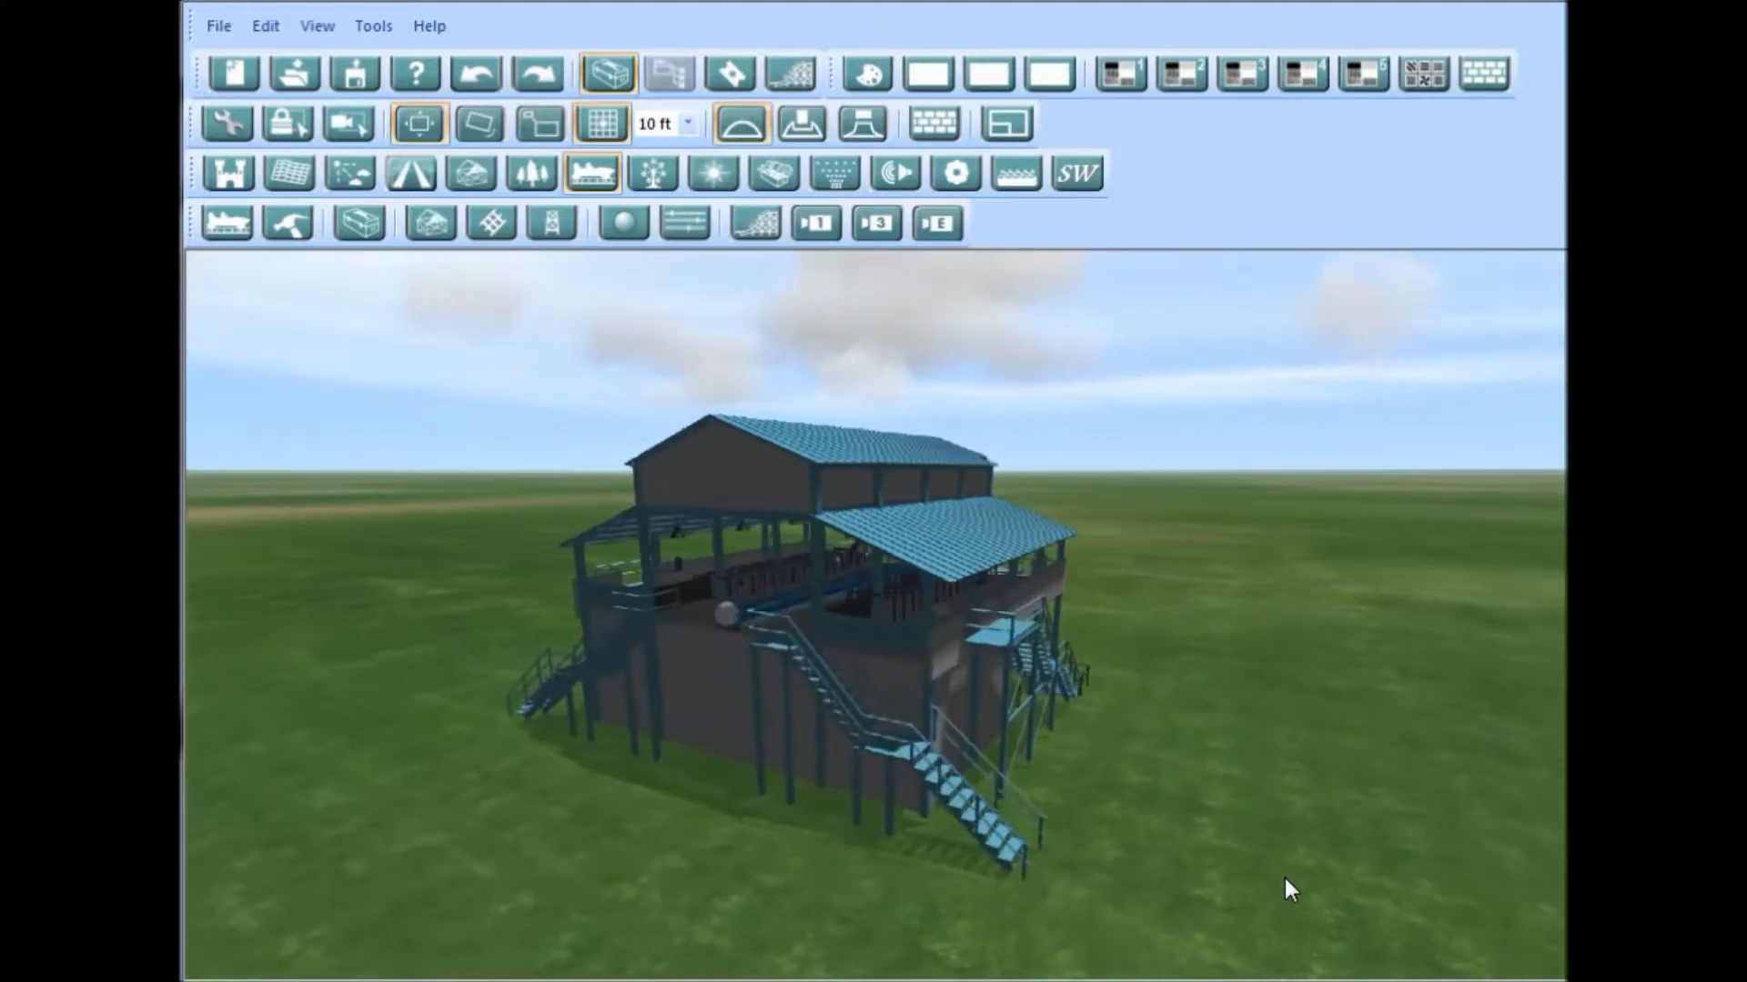
pyautogui.press('Right')
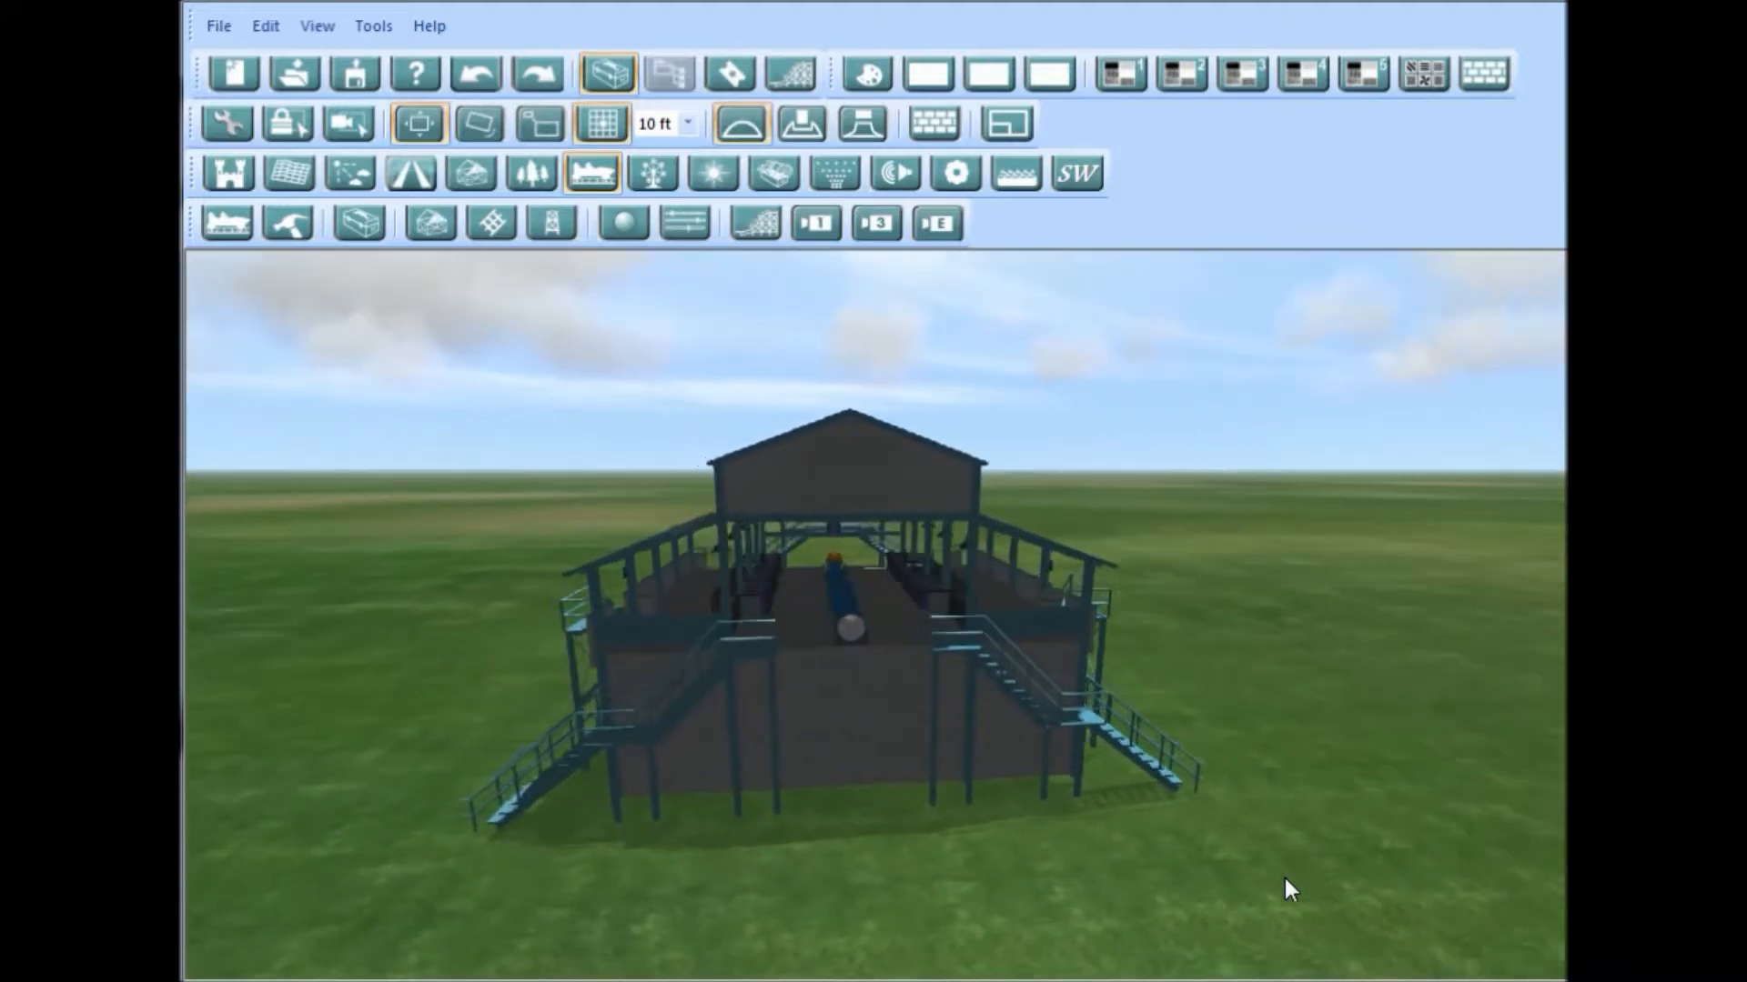
pyautogui.press('Right')
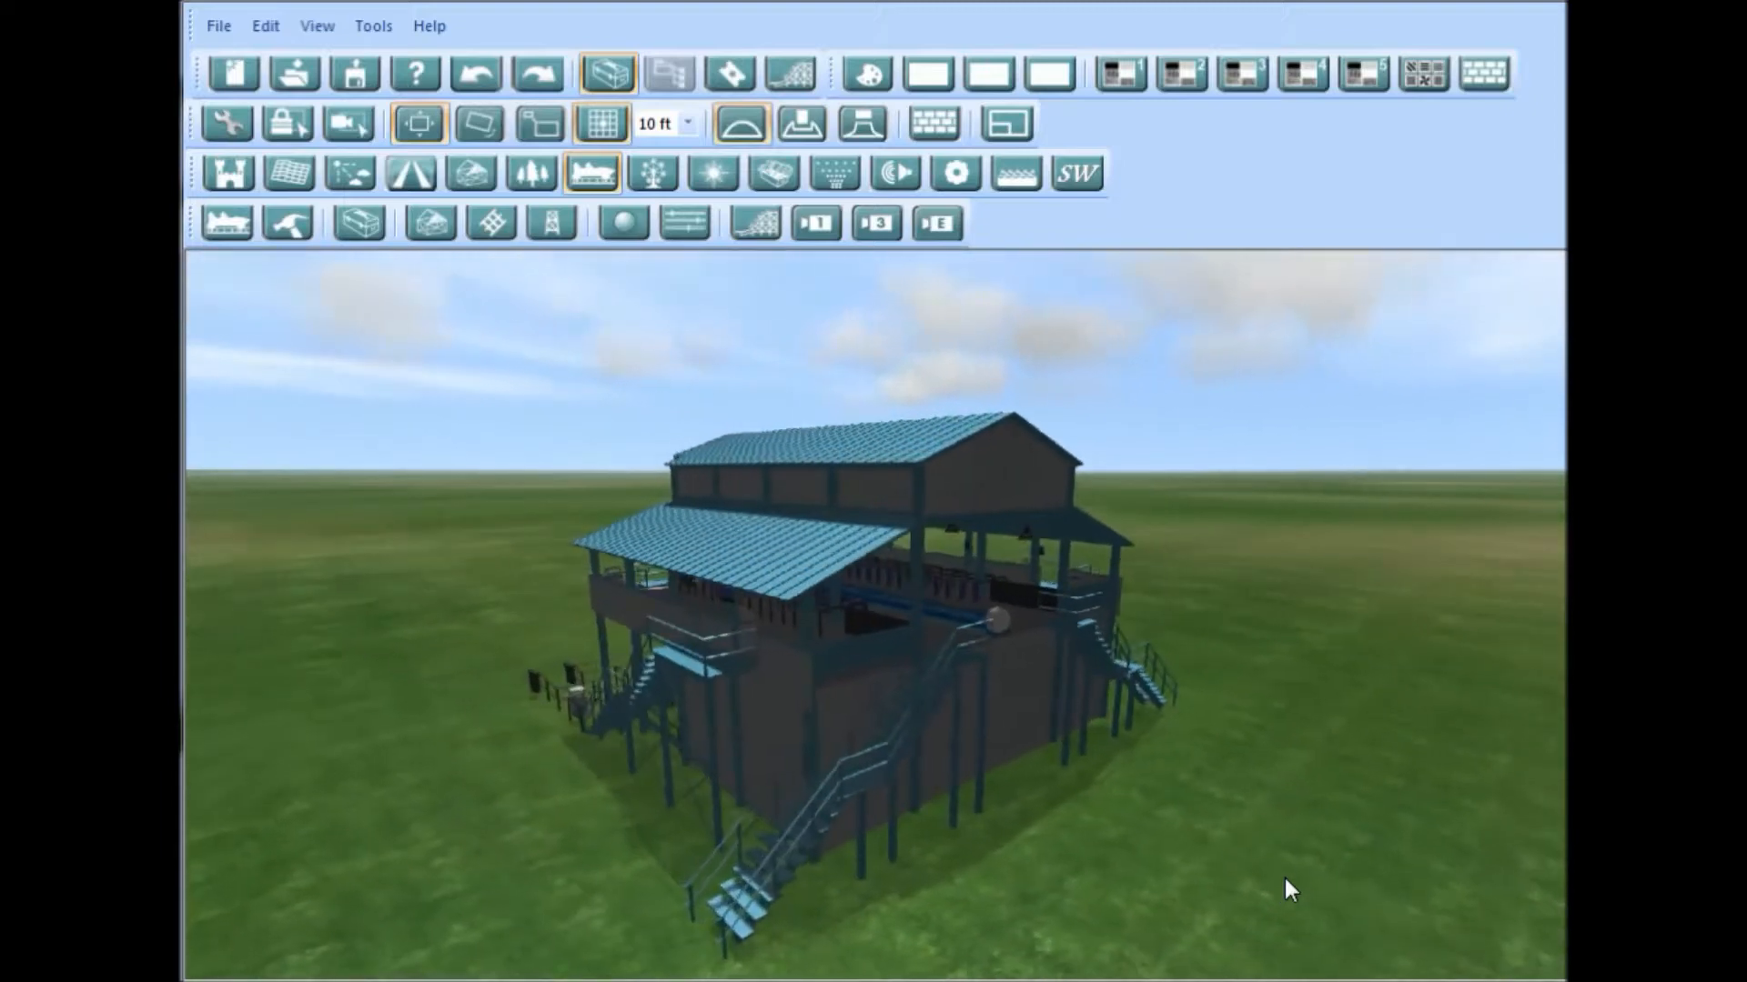
pyautogui.press('Right')
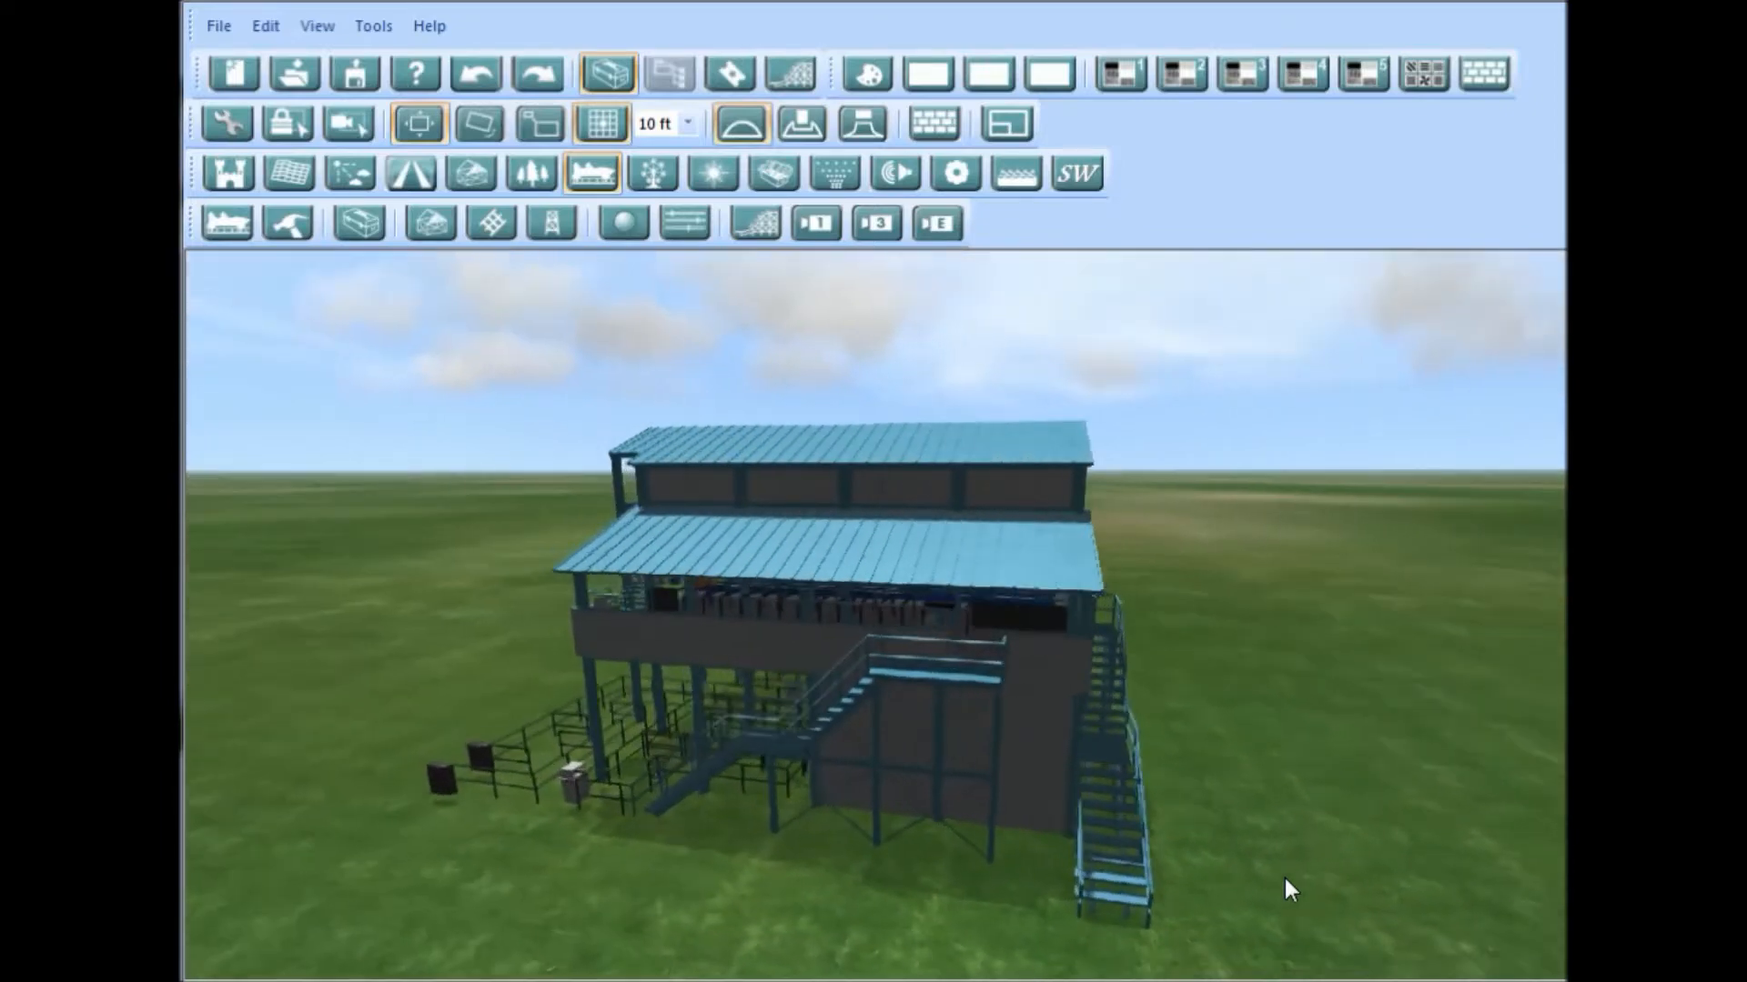
pyautogui.press('Right')
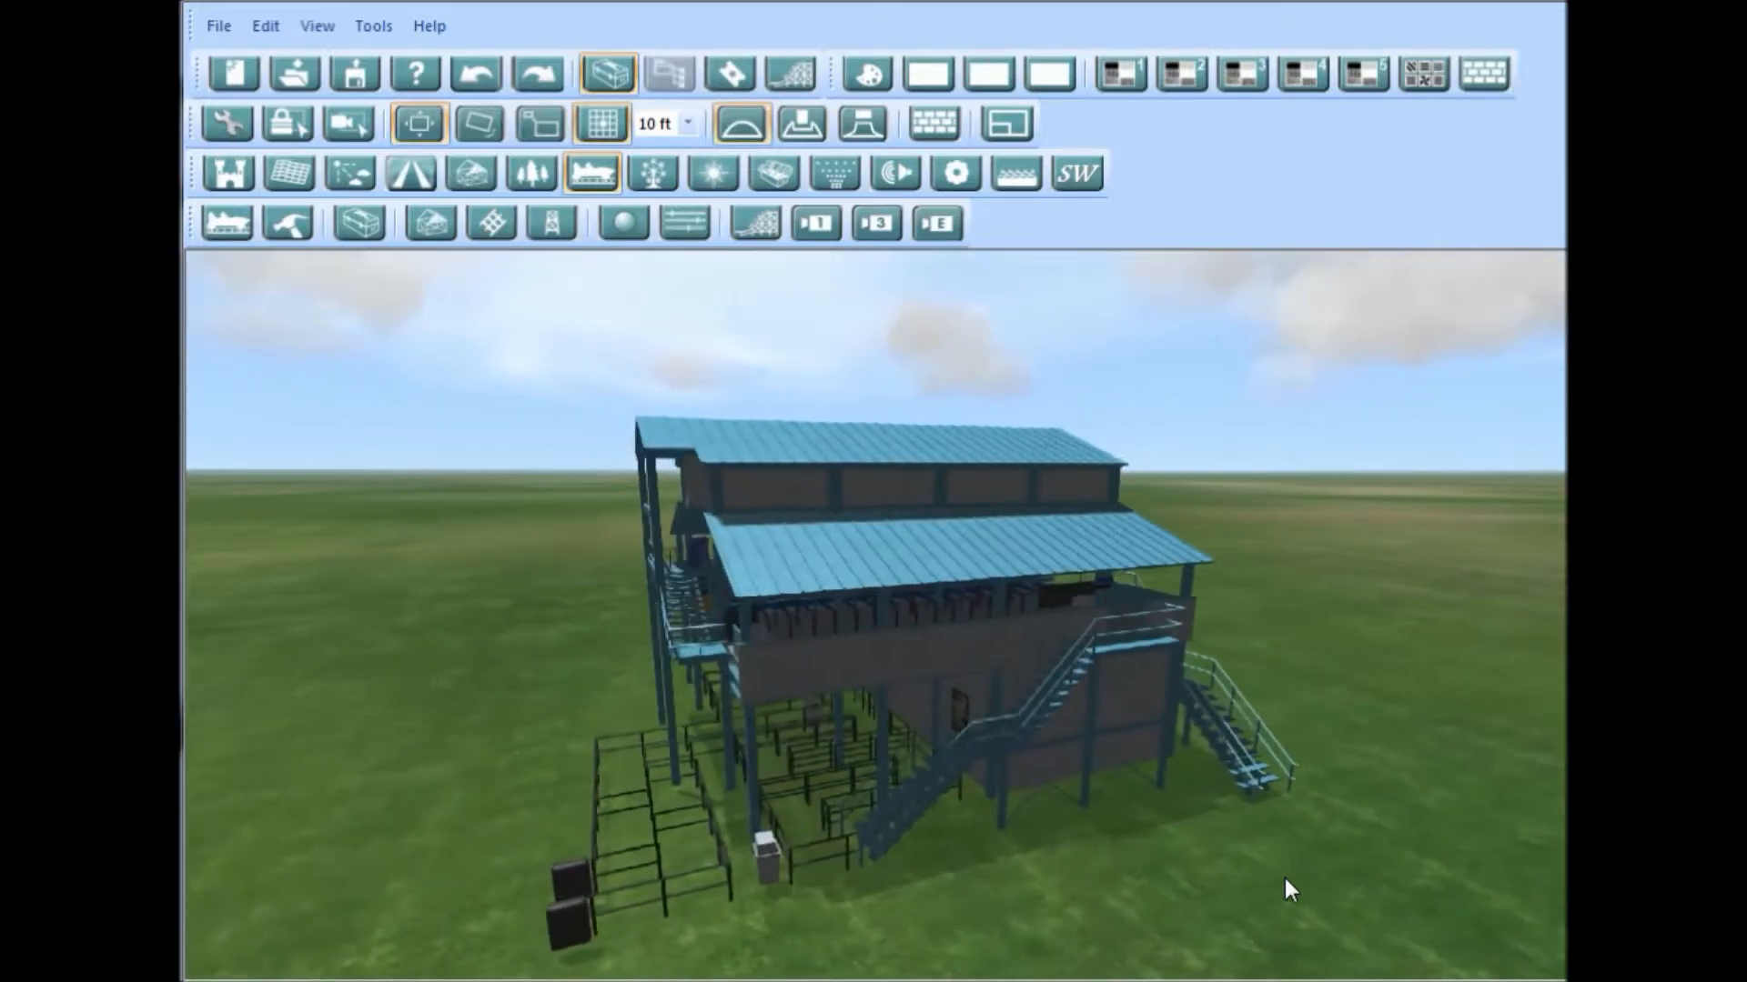
pyautogui.press('Right')
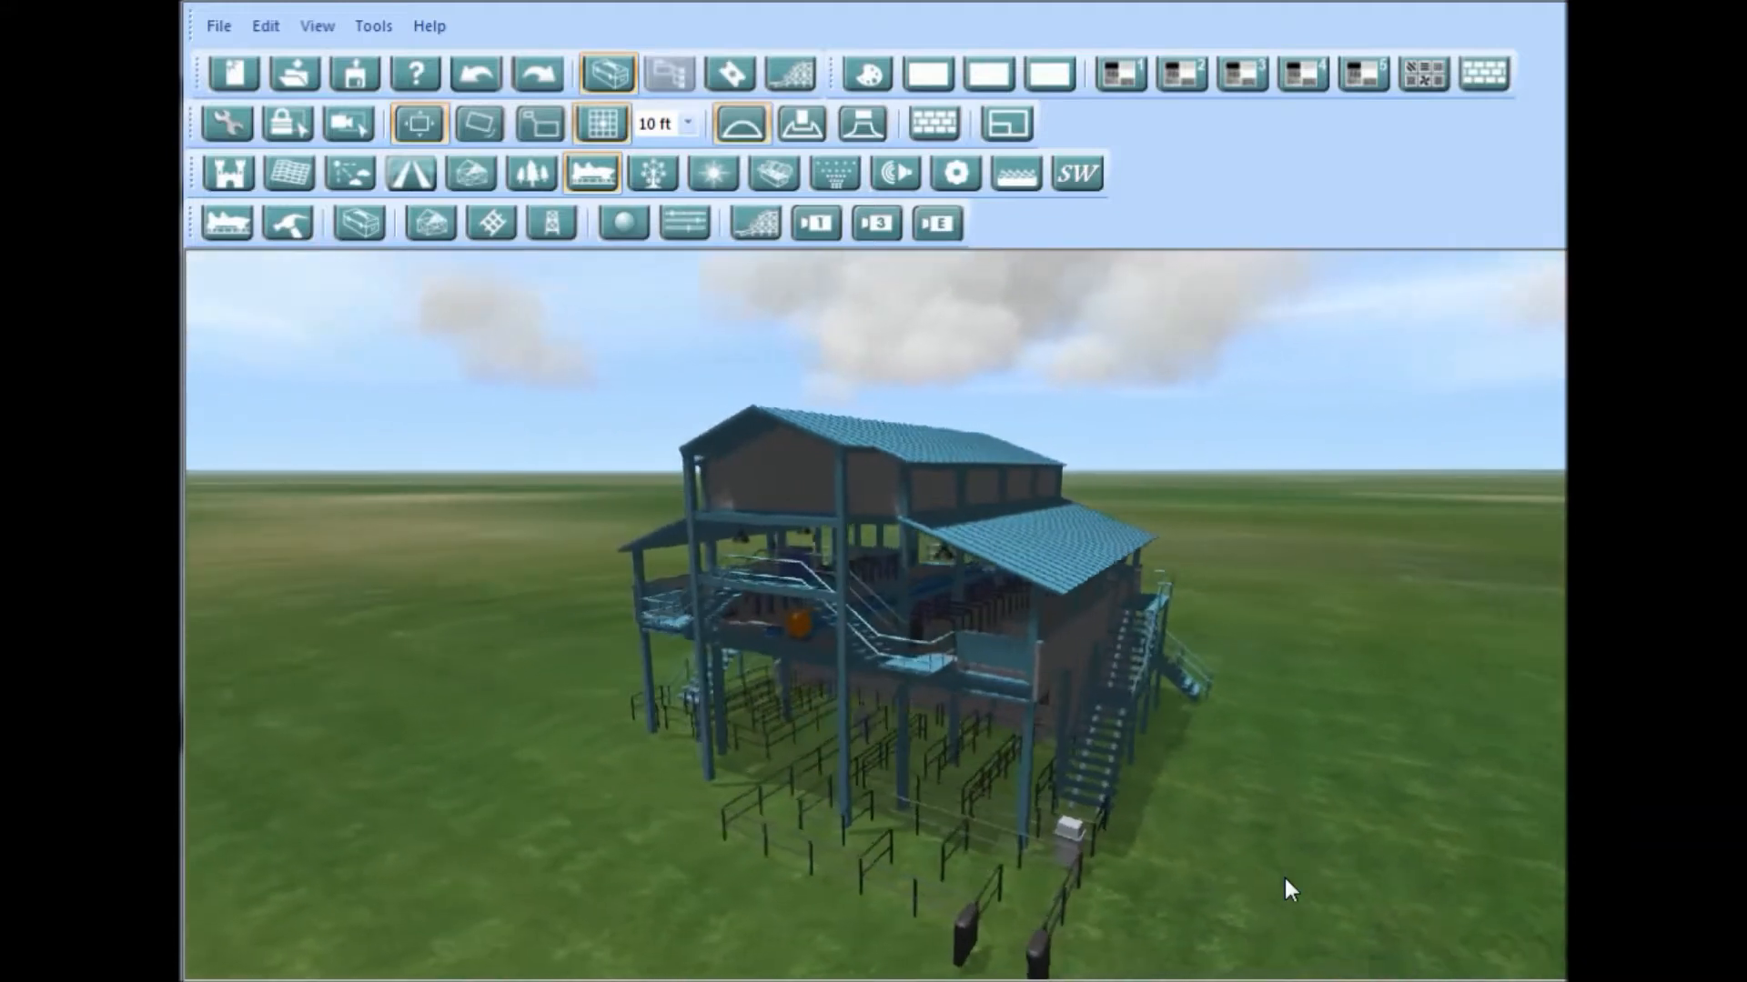
pyautogui.press('Right')
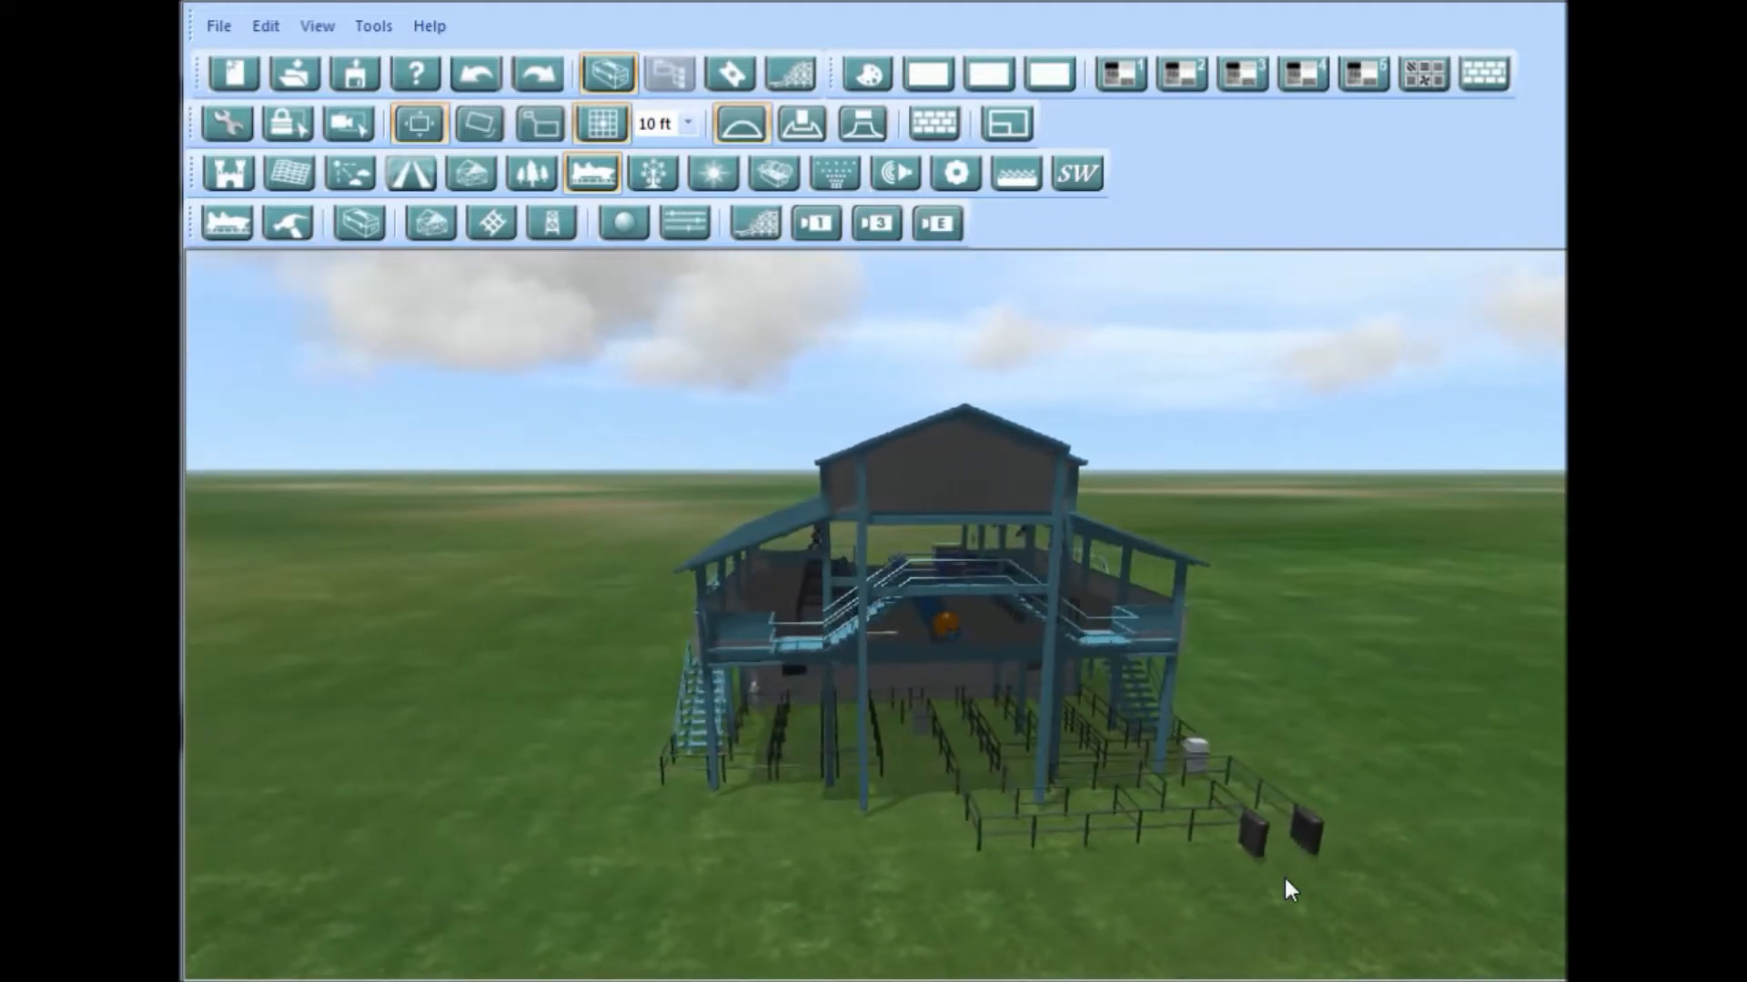
pyautogui.press('Right')
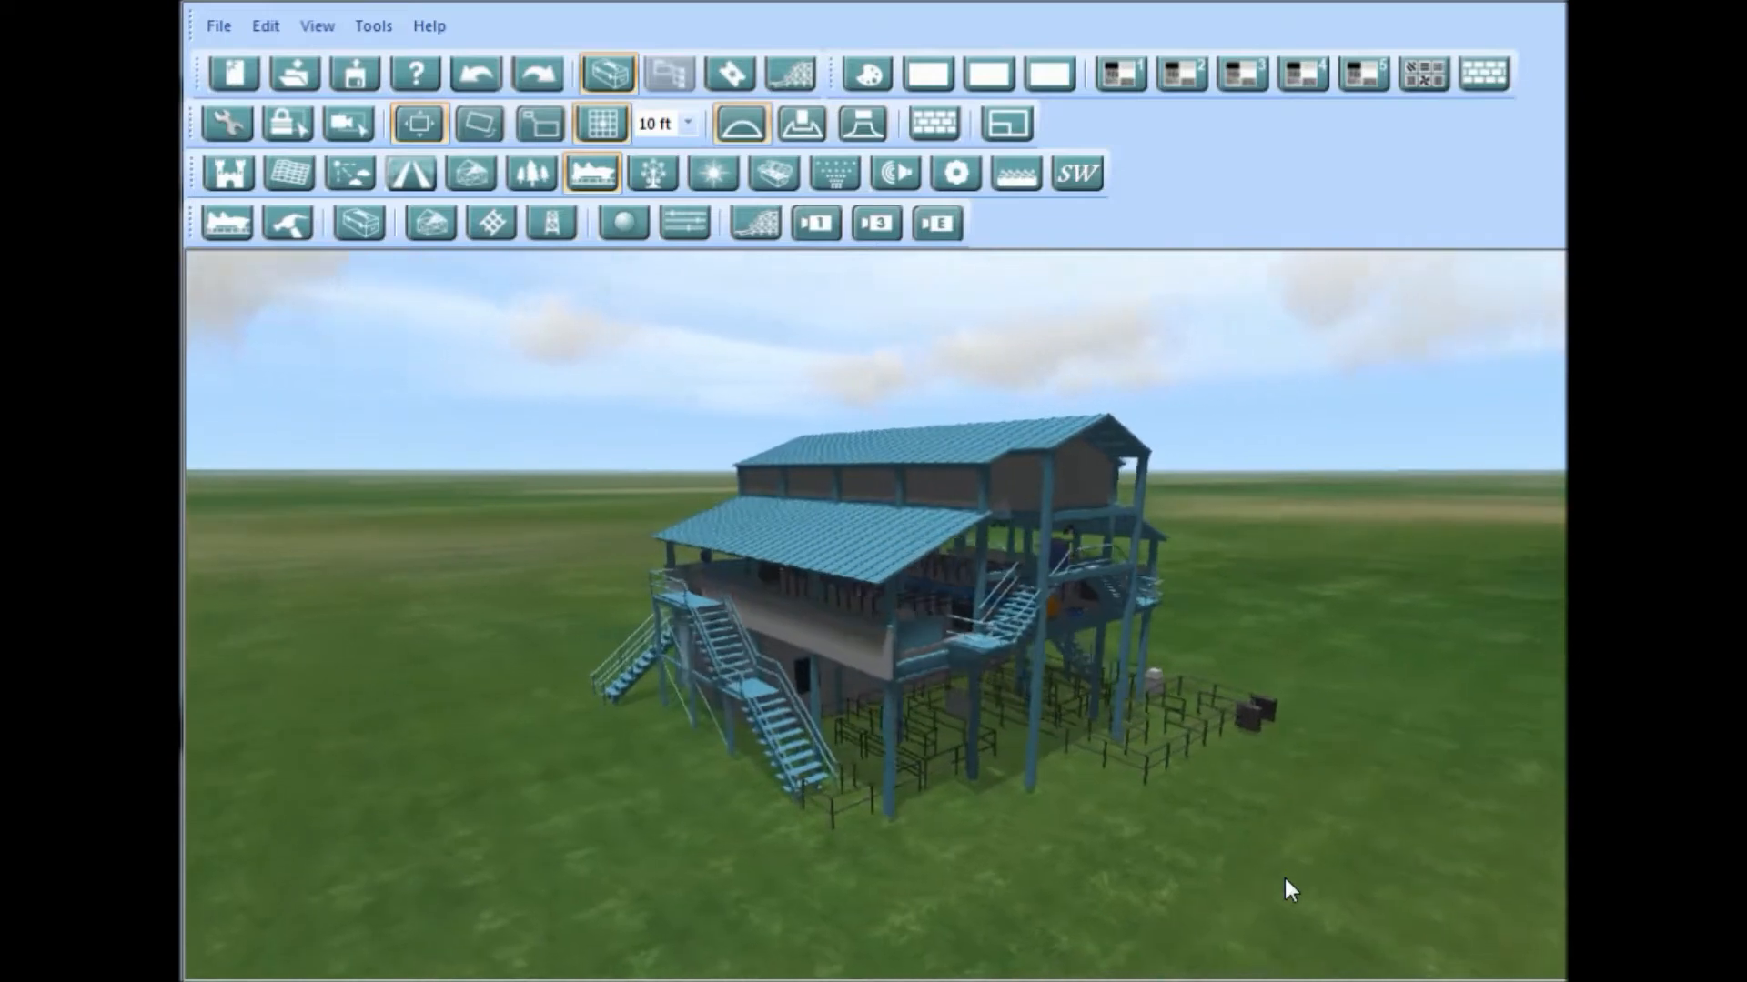
pyautogui.press('Right')
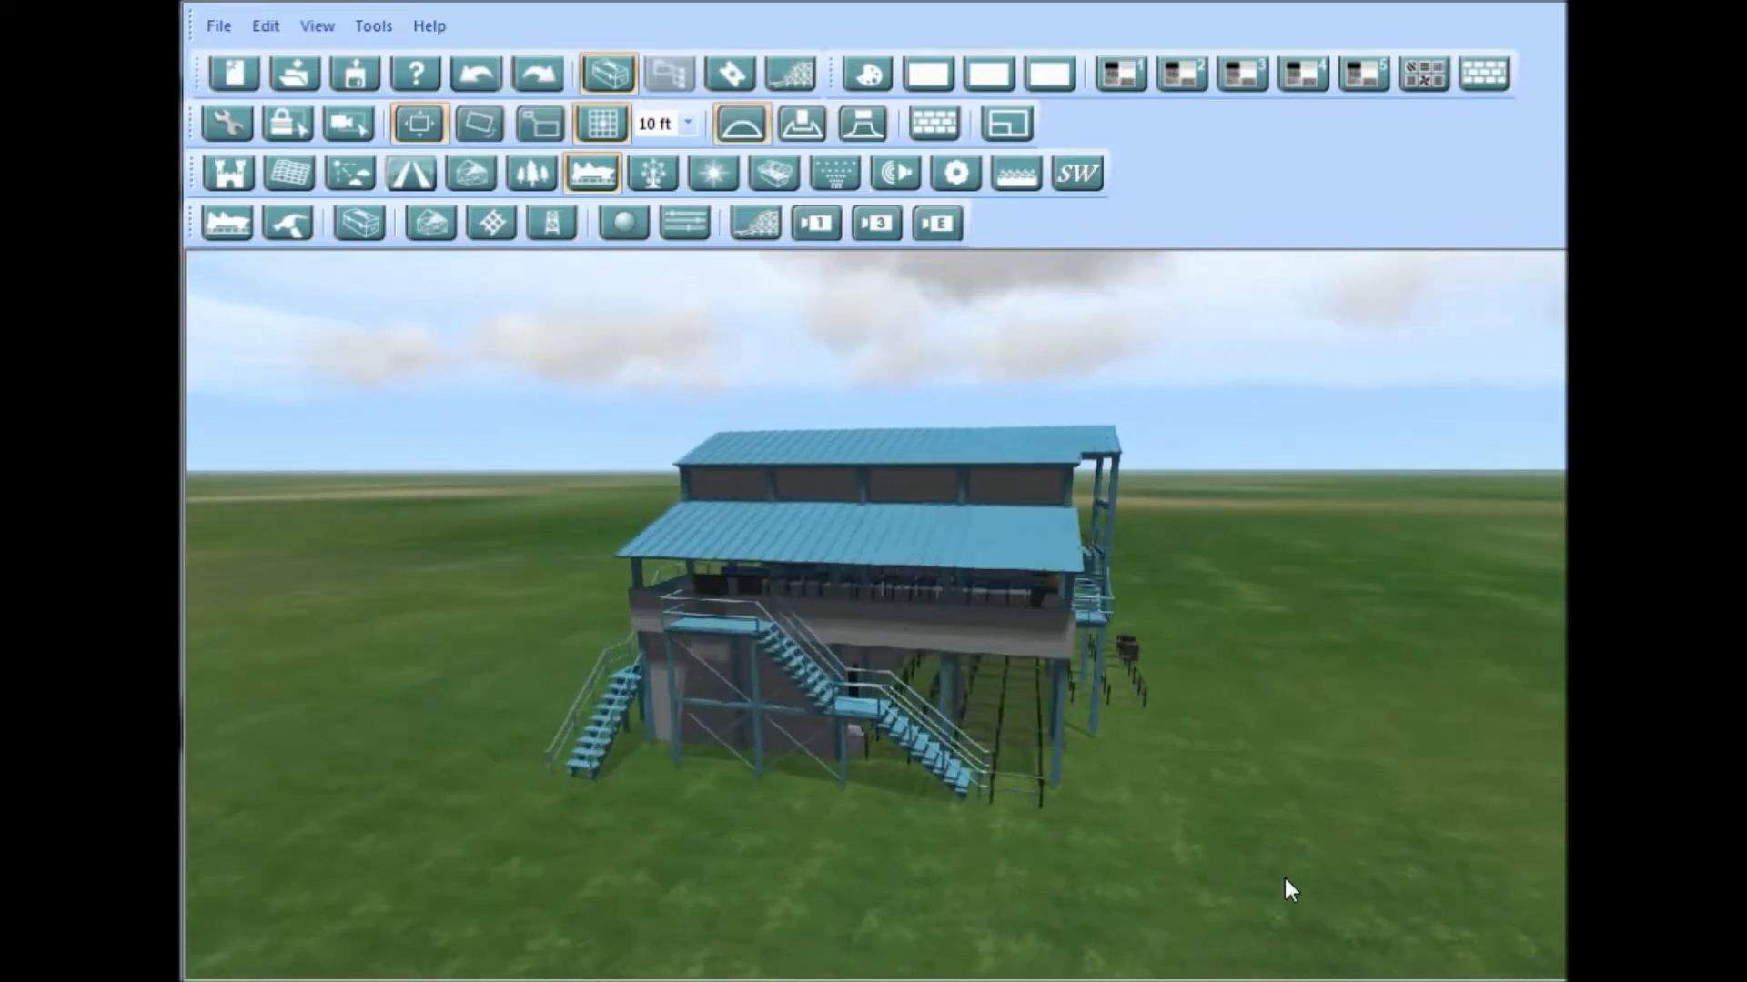
pyautogui.press('Right')
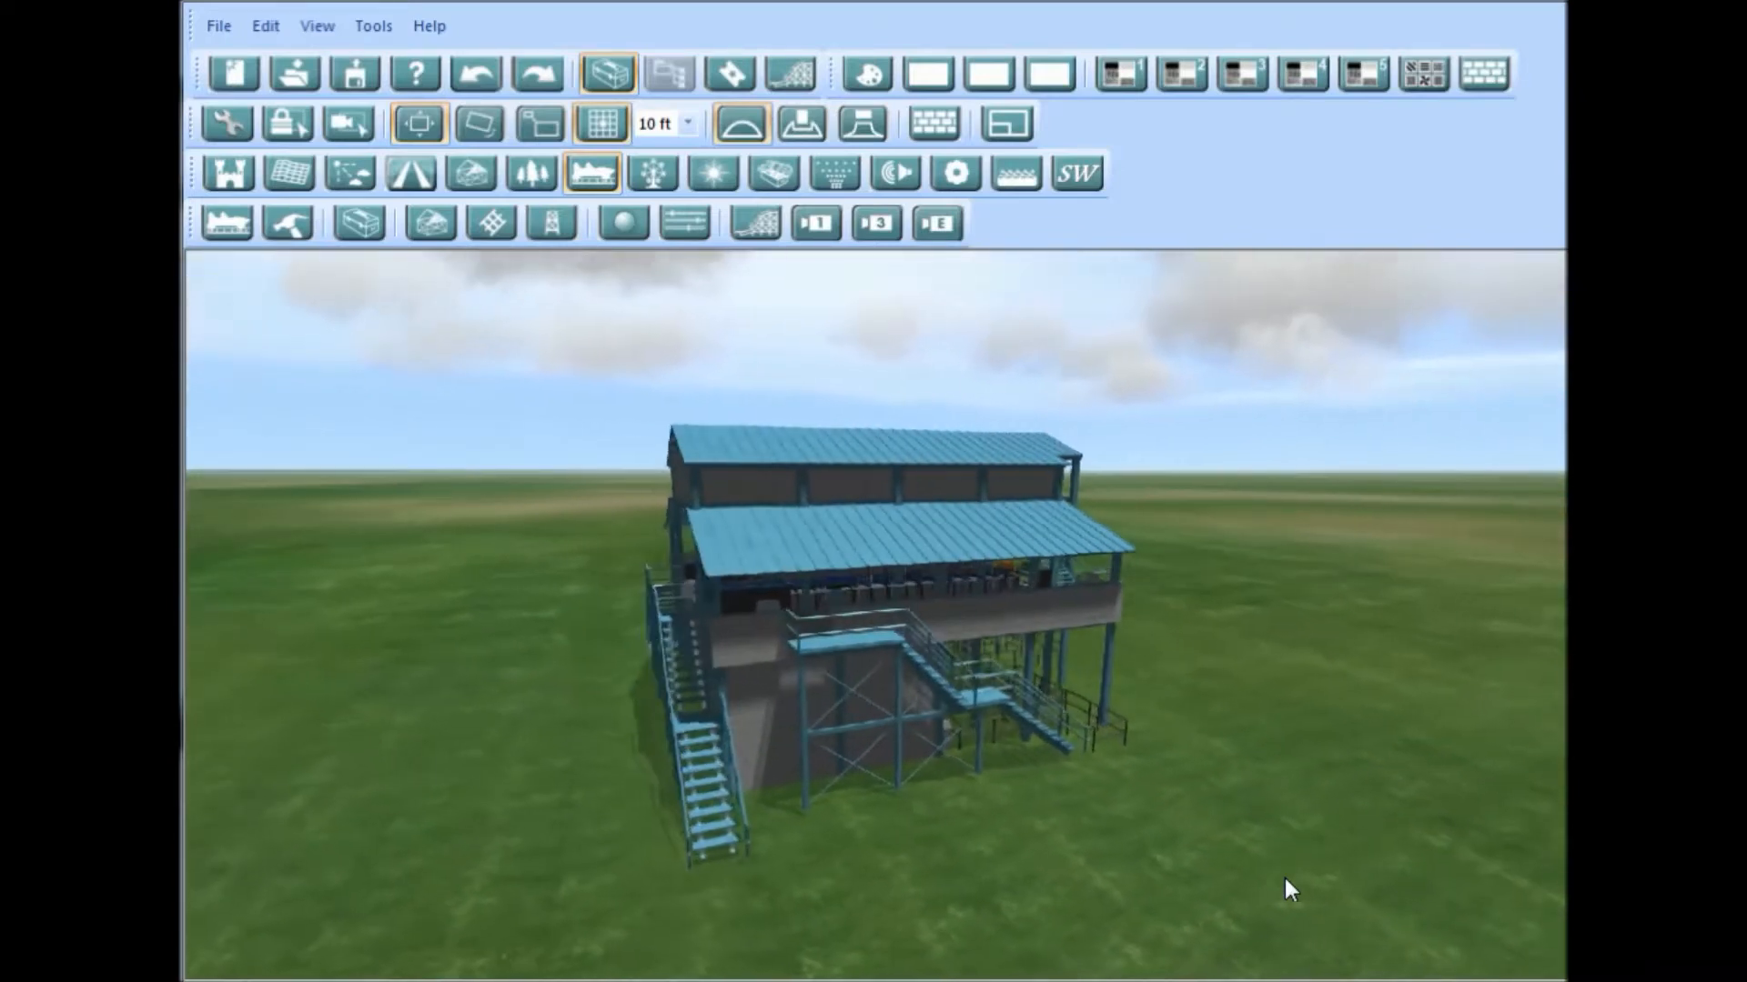
pyautogui.press('Right')
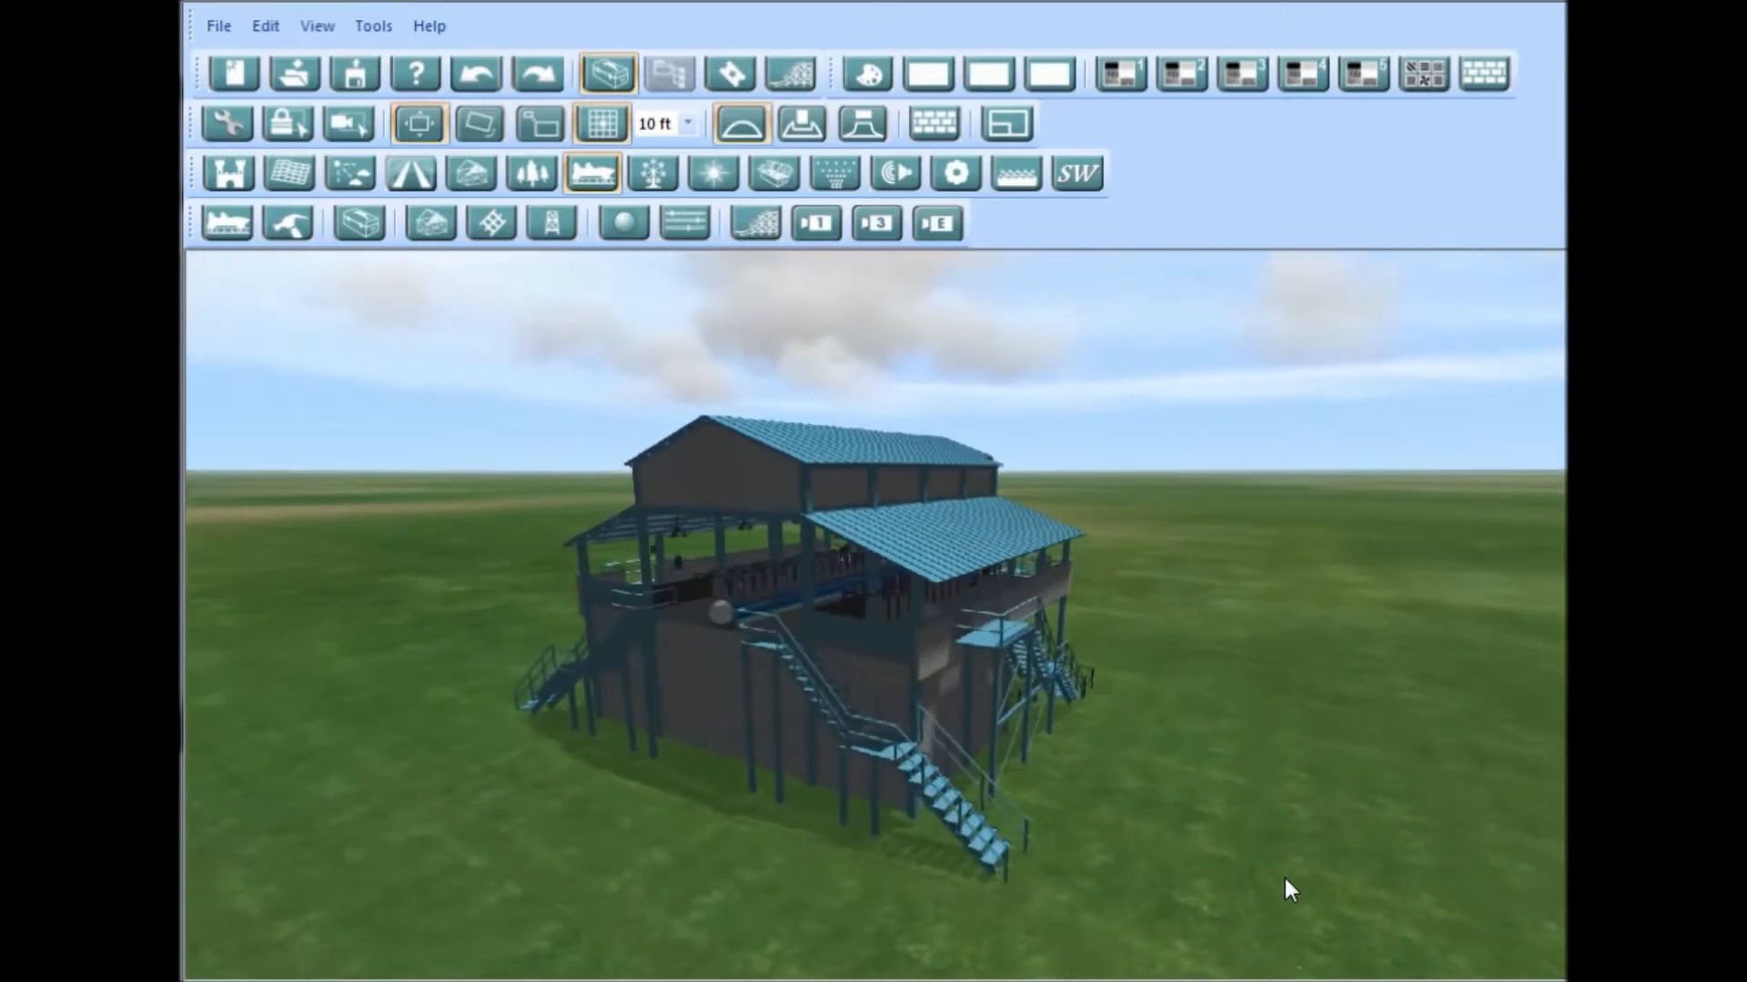
# Step: View the blue-roofed station's open track end and the staircases on both of its outer corners
pyautogui.press('Right')
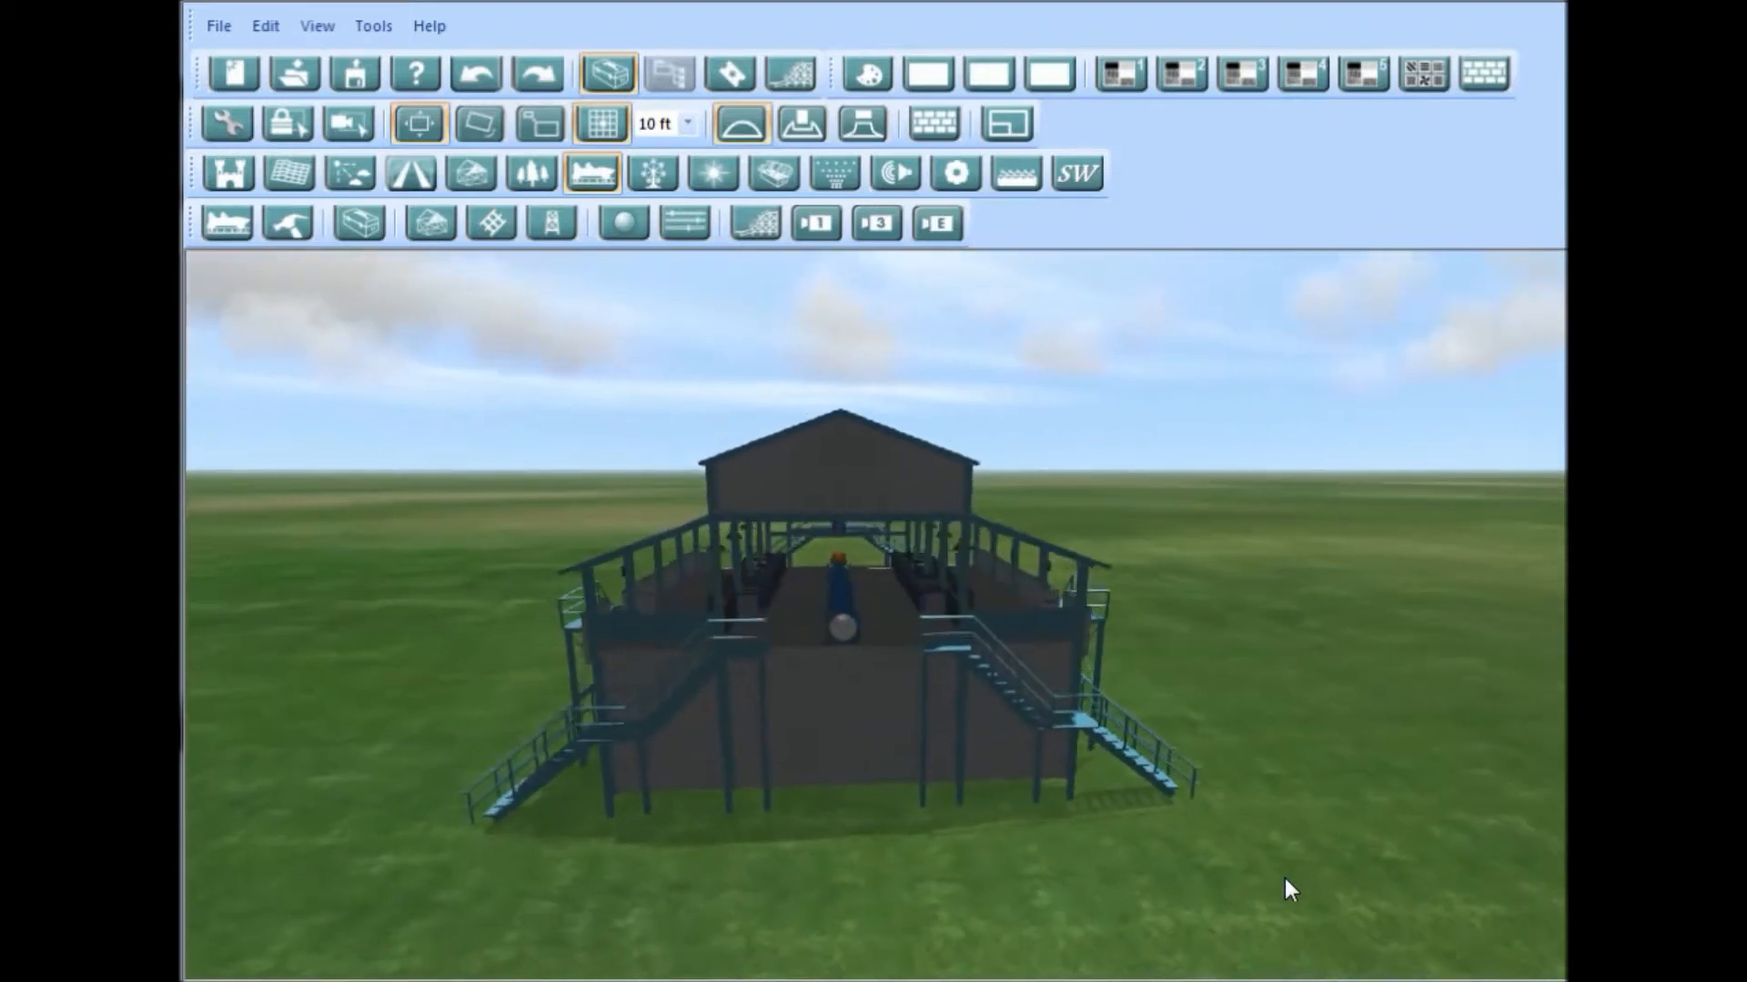
pyautogui.press('Right')
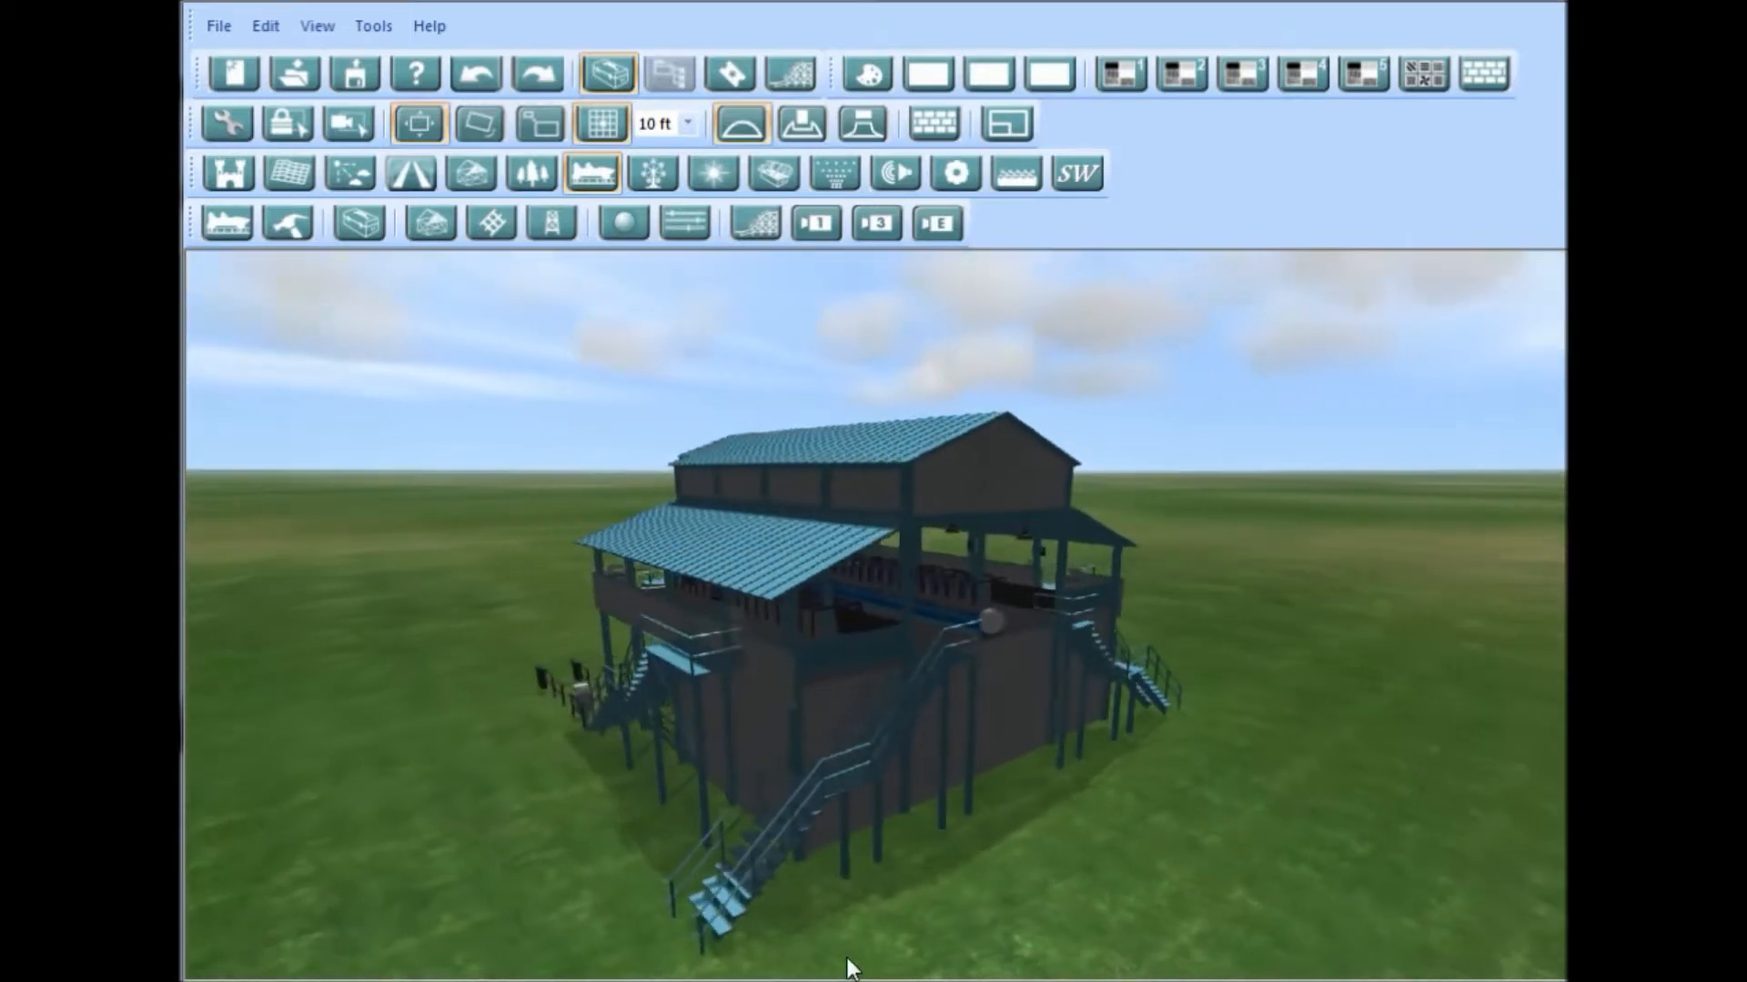
pyautogui.press('Right')
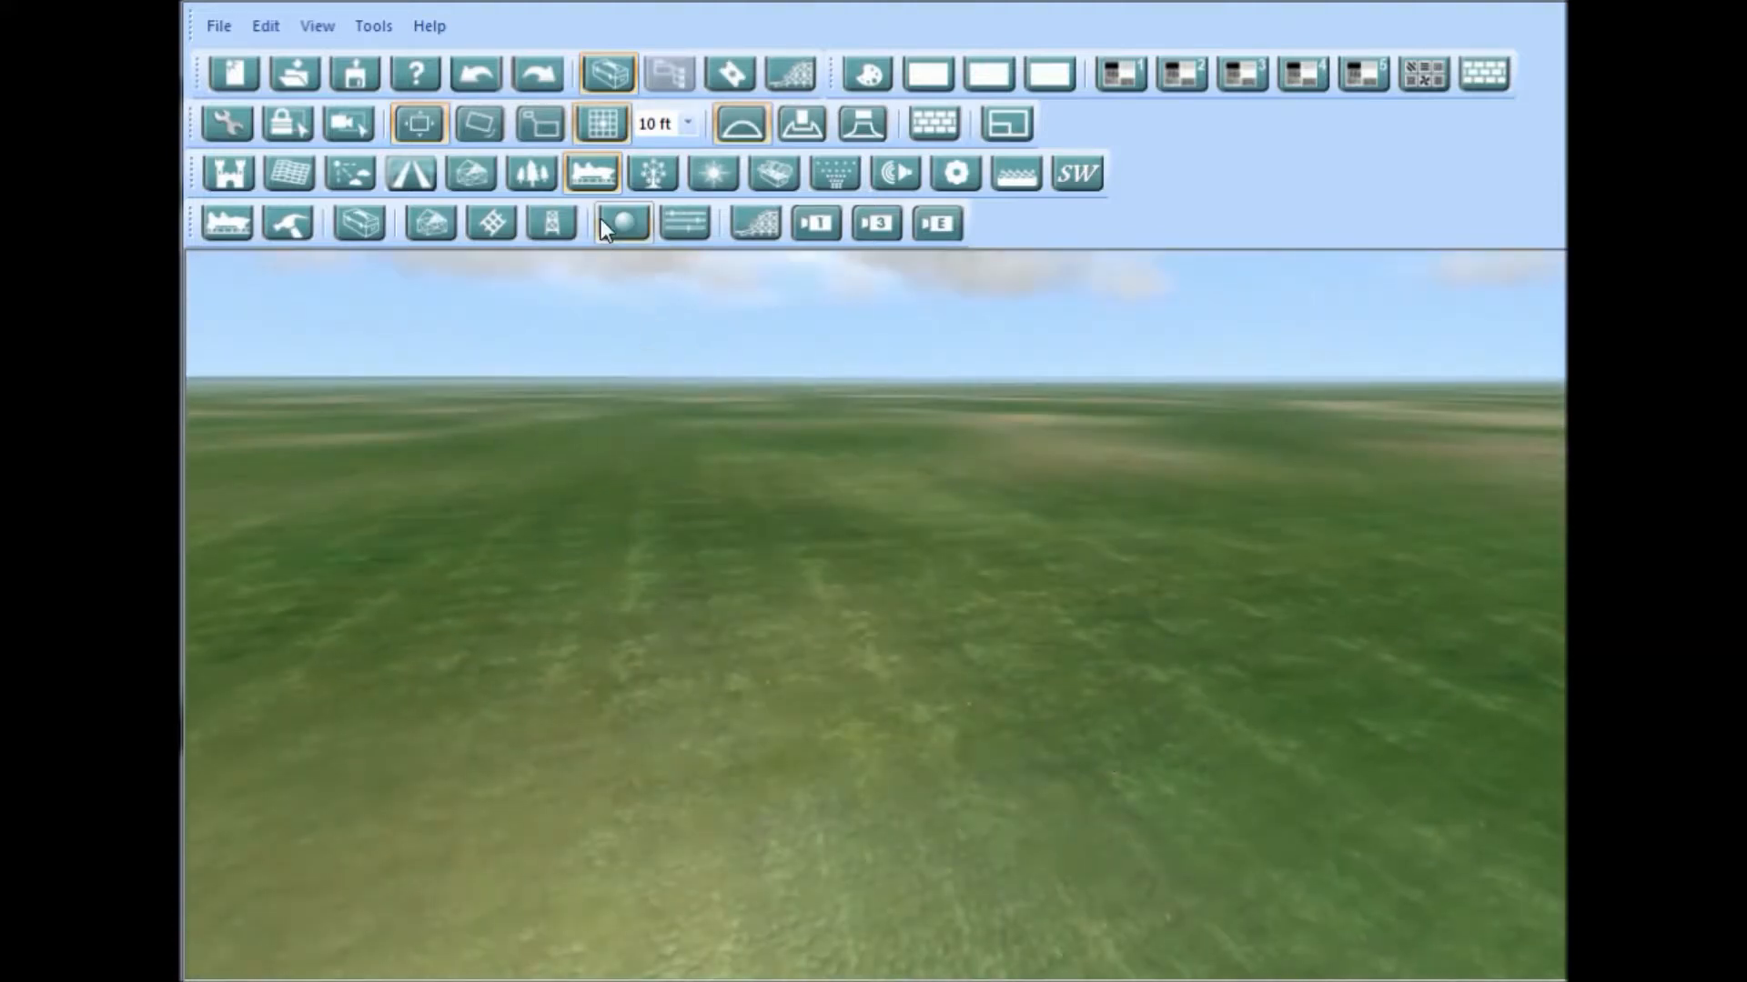
# Step: Place a Bolliger And Mabillard Wing Coaster track on the empty grass and include a station with it
pyautogui.click(228, 227)
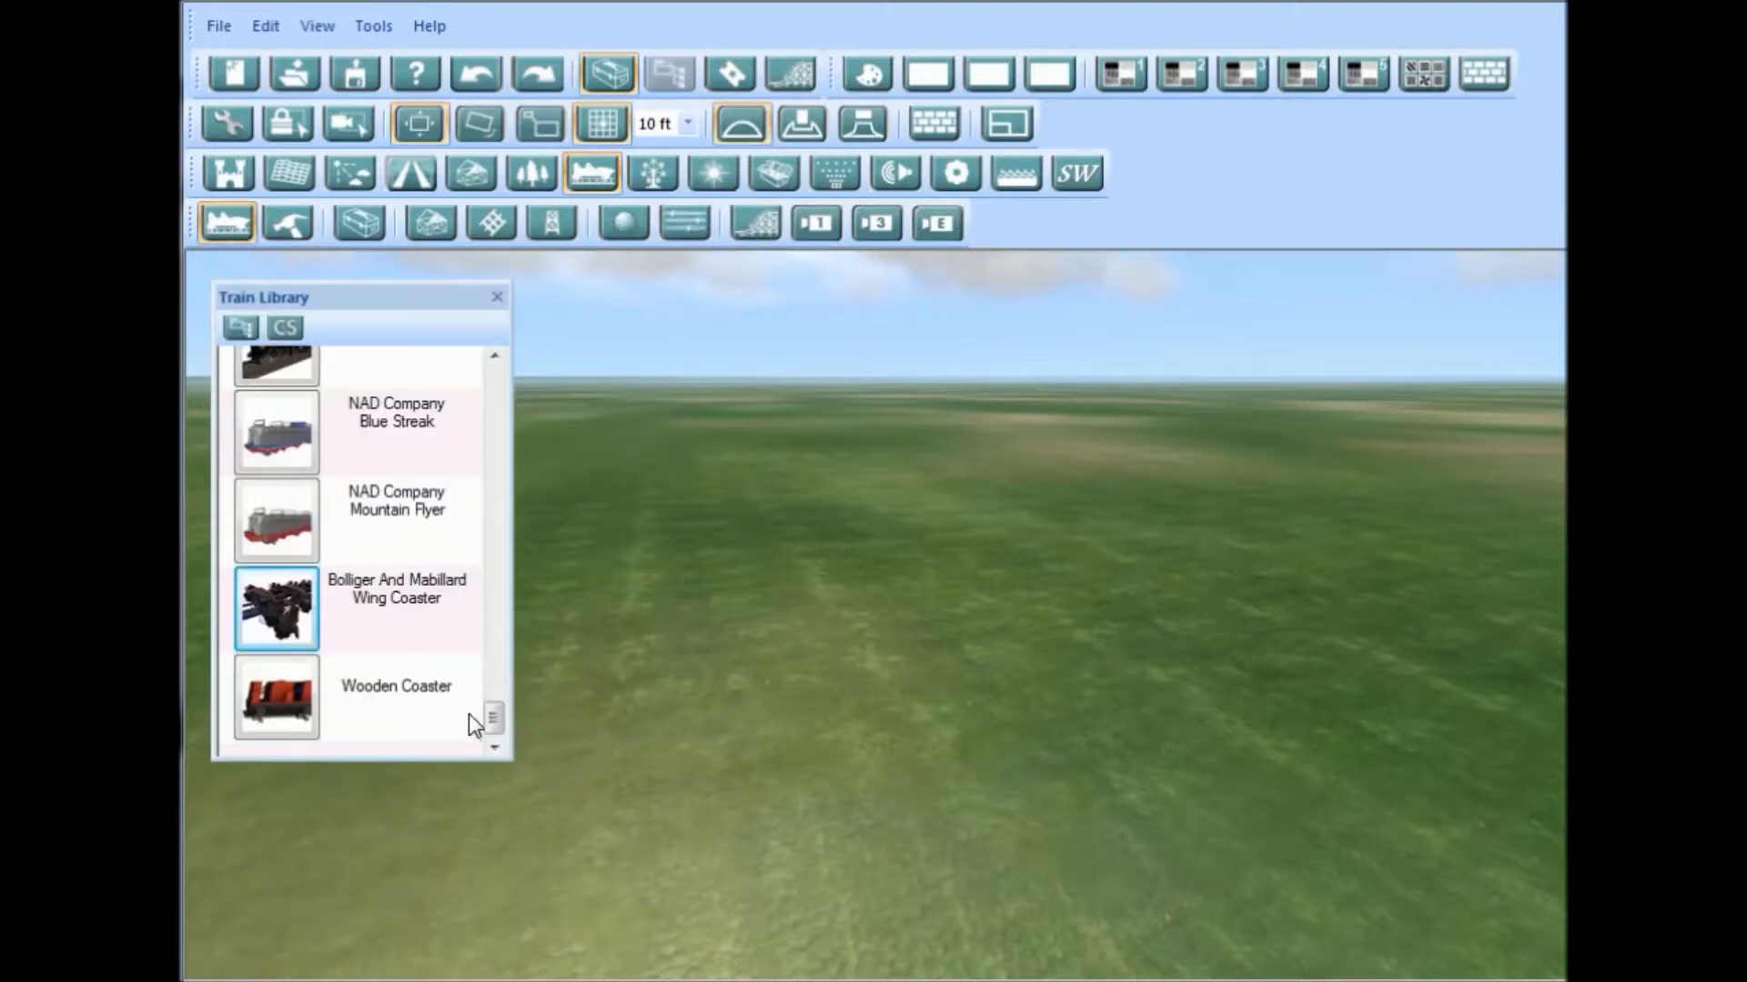
pyautogui.moveTo(487, 713)
pyautogui.mouseDown()
pyautogui.moveTo(486, 432)
pyautogui.moveTo(489, 690)
pyautogui.mouseUp()
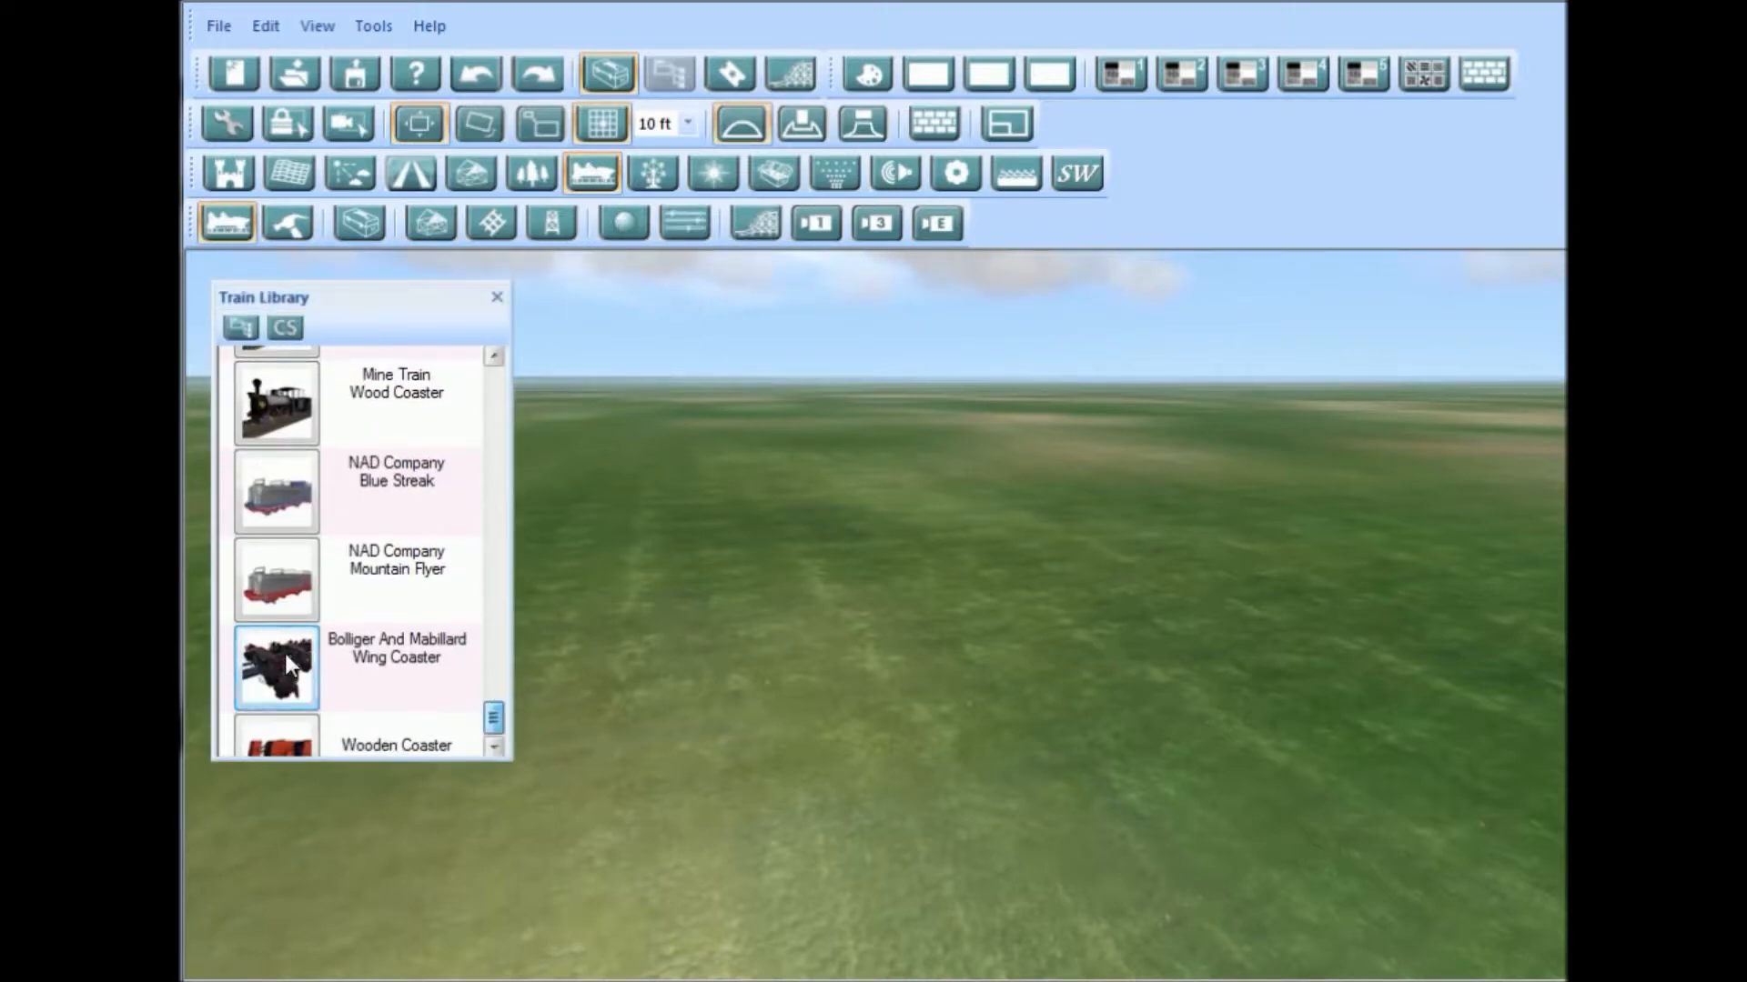
pyautogui.press('alt')
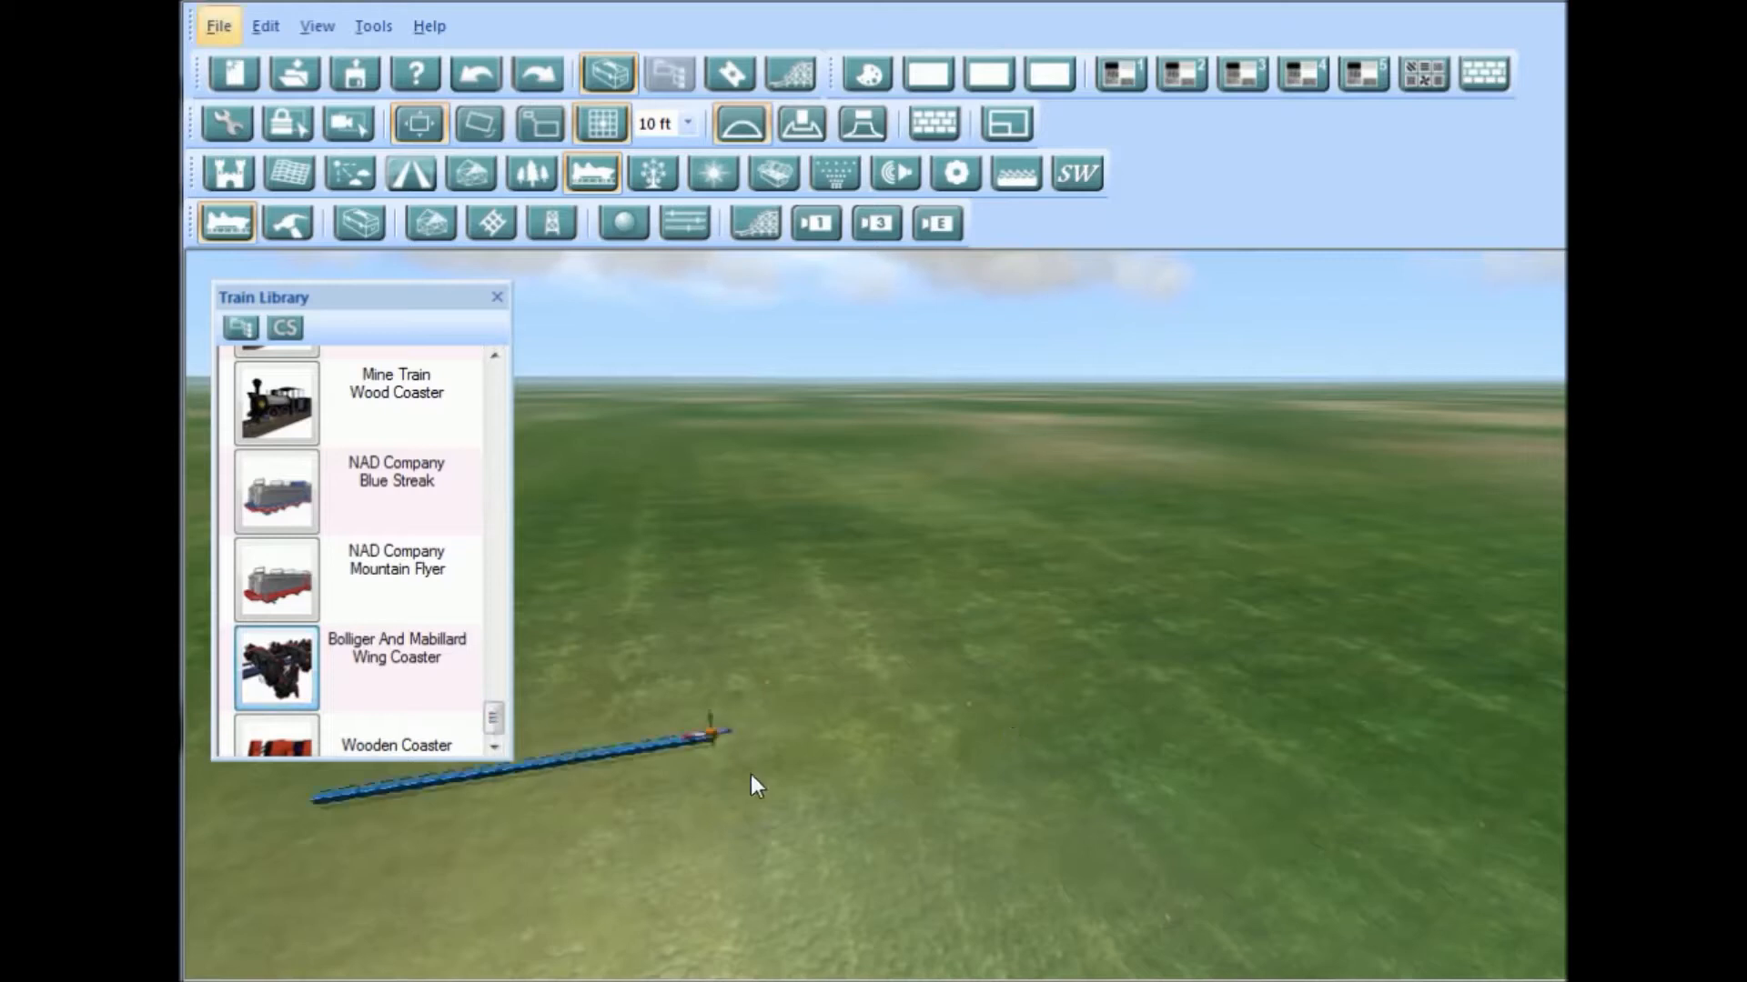
pyautogui.click(935, 726)
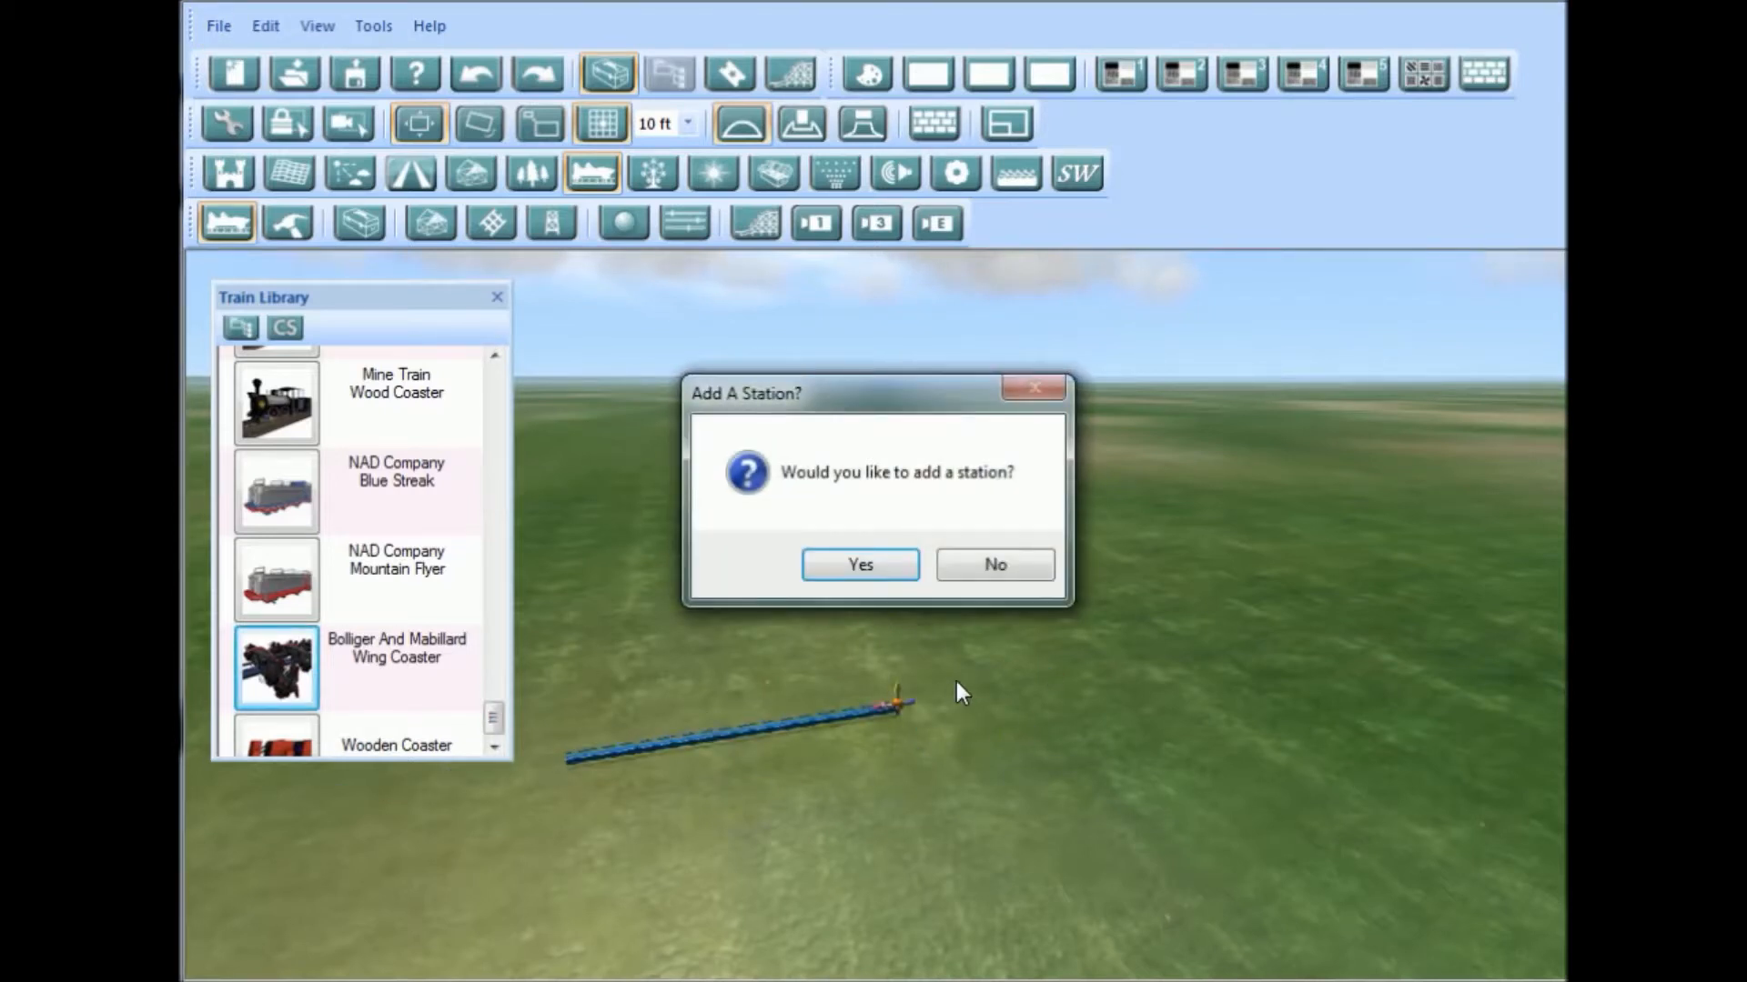
pyautogui.click(863, 565)
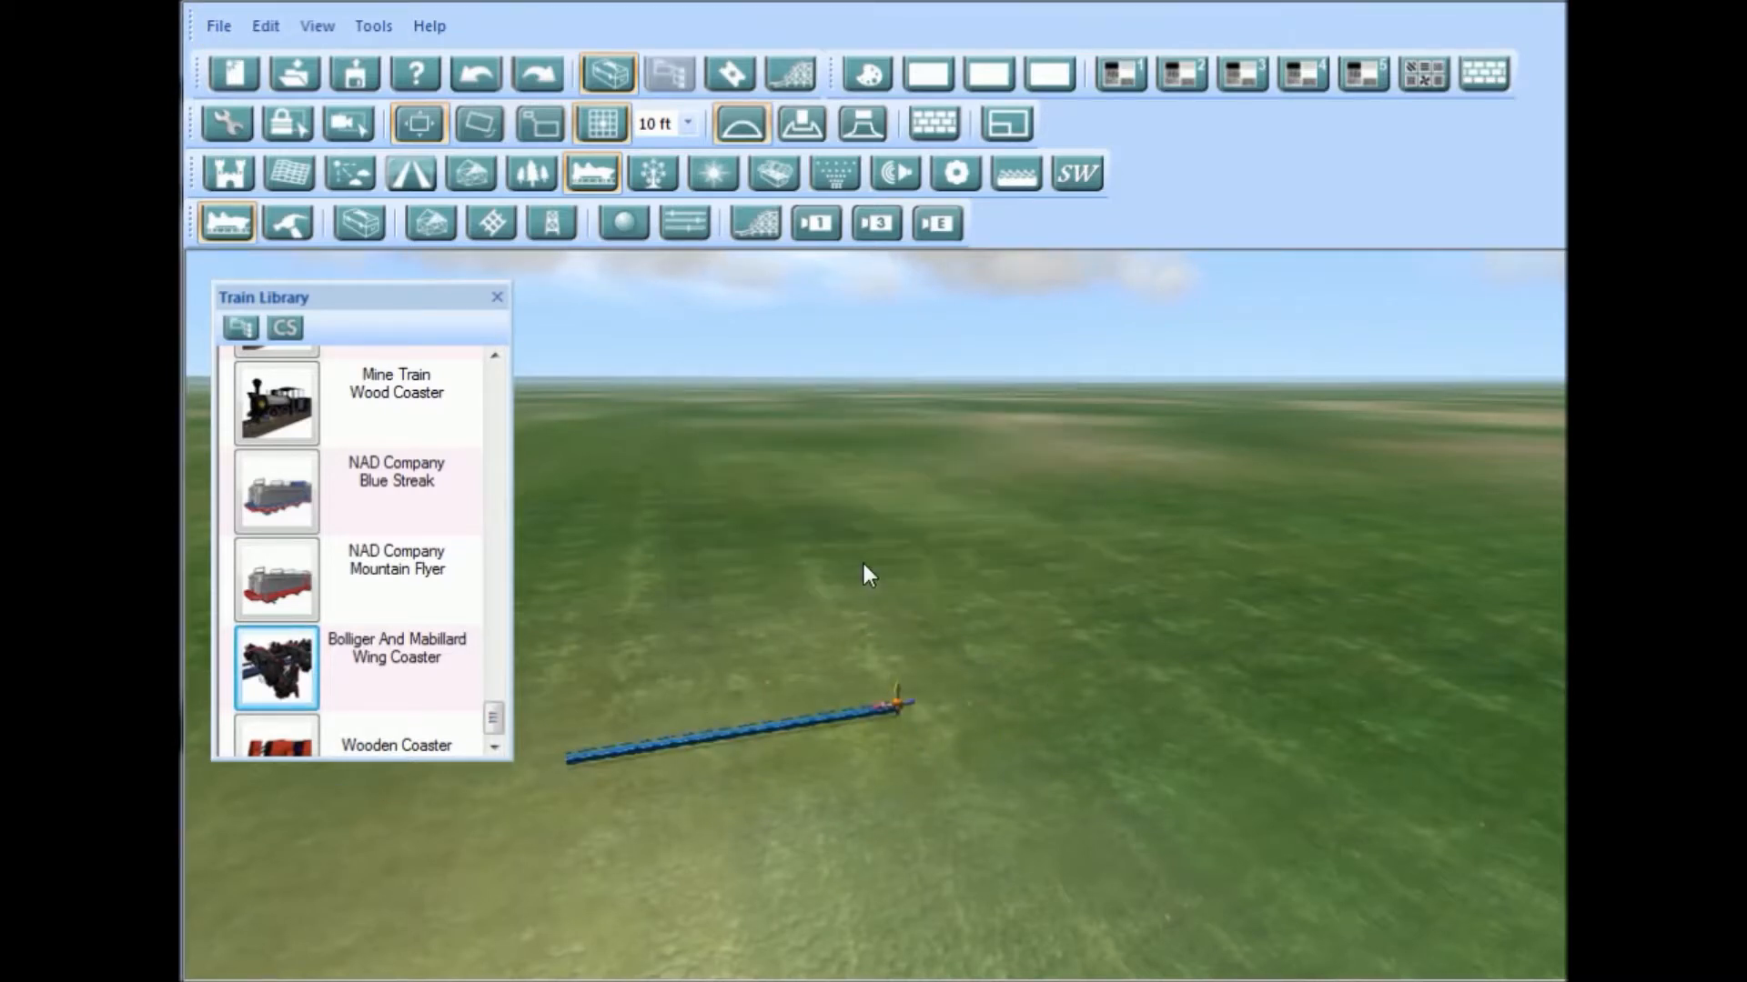
# Step: Examine the blue track's curve, its nodes and its supports from above and close up along the rails
pyautogui.moveTo(1142, 735); pyautogui.dragTo(1175, 811, button='middle')
pyautogui.scroll(3, 984, 815)
pyautogui.moveTo(1014, 790); pyautogui.dragTo(980, 706, button='middle')
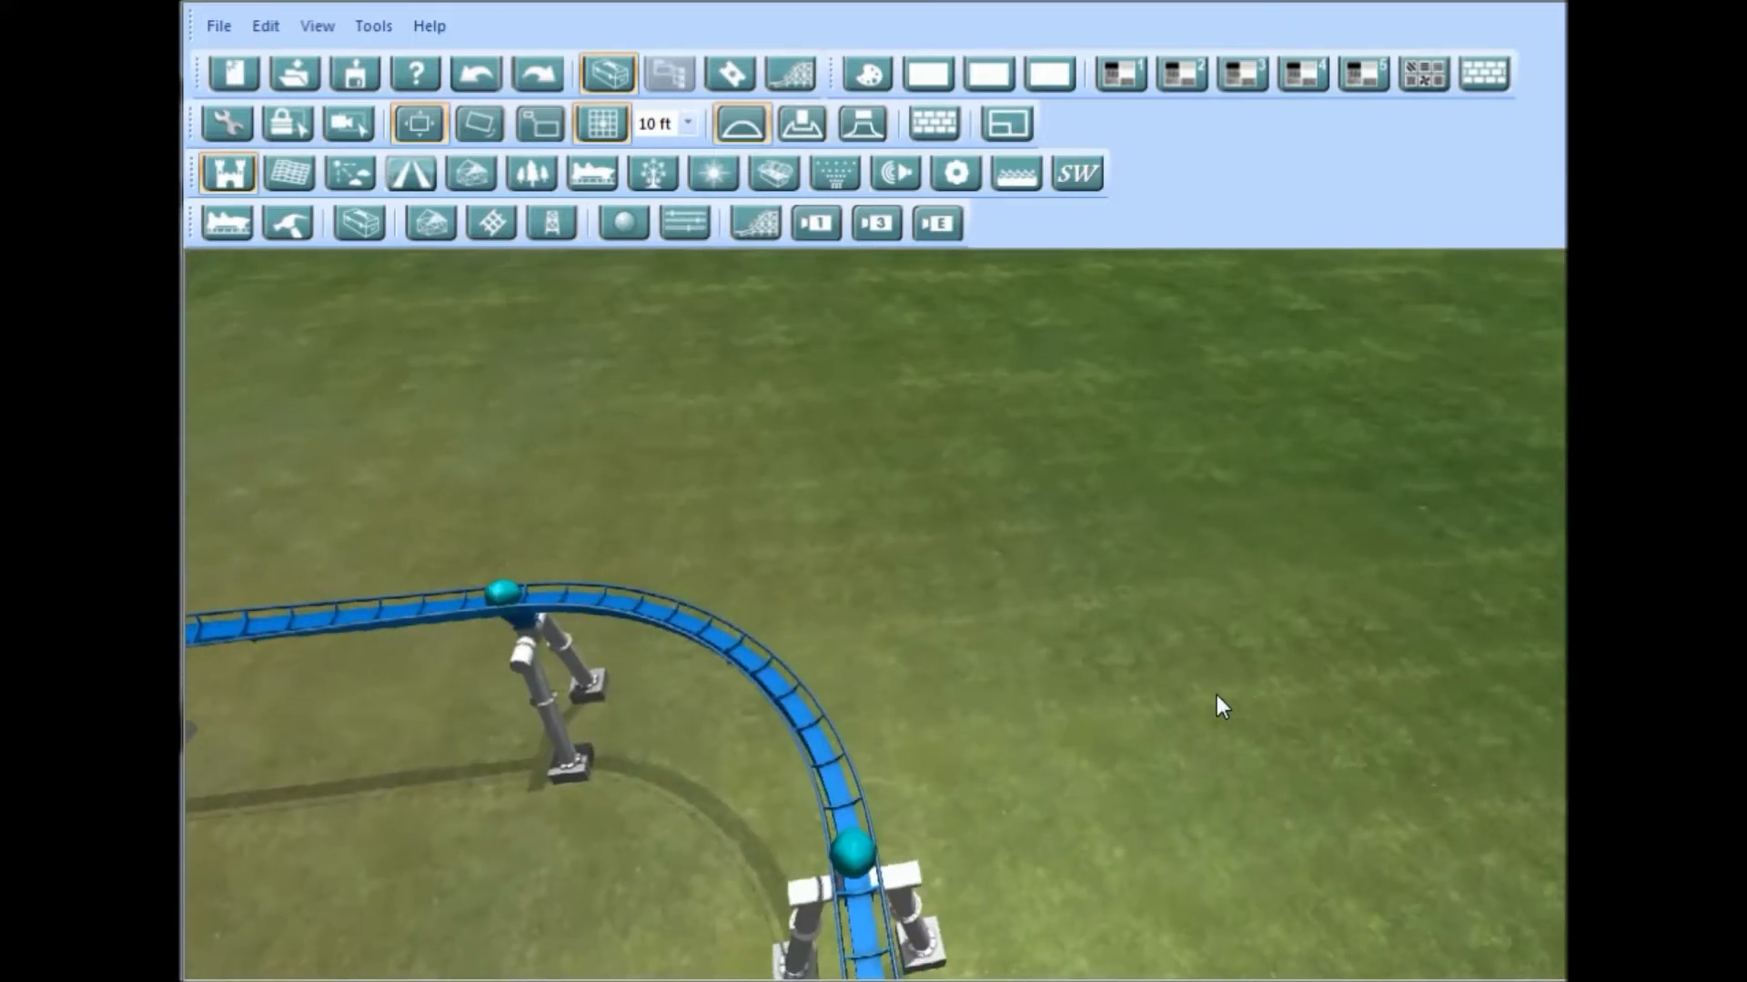
pyautogui.moveTo(1216, 696); pyautogui.dragTo(1165, 907, button='middle')
pyautogui.moveTo(1139, 631); pyautogui.dragTo(915, 745, button='middle')
pyautogui.moveTo(915, 744); pyautogui.dragTo(824, 702, button='right')
pyautogui.moveTo(825, 702); pyautogui.dragTo(875, 734, button='middle')
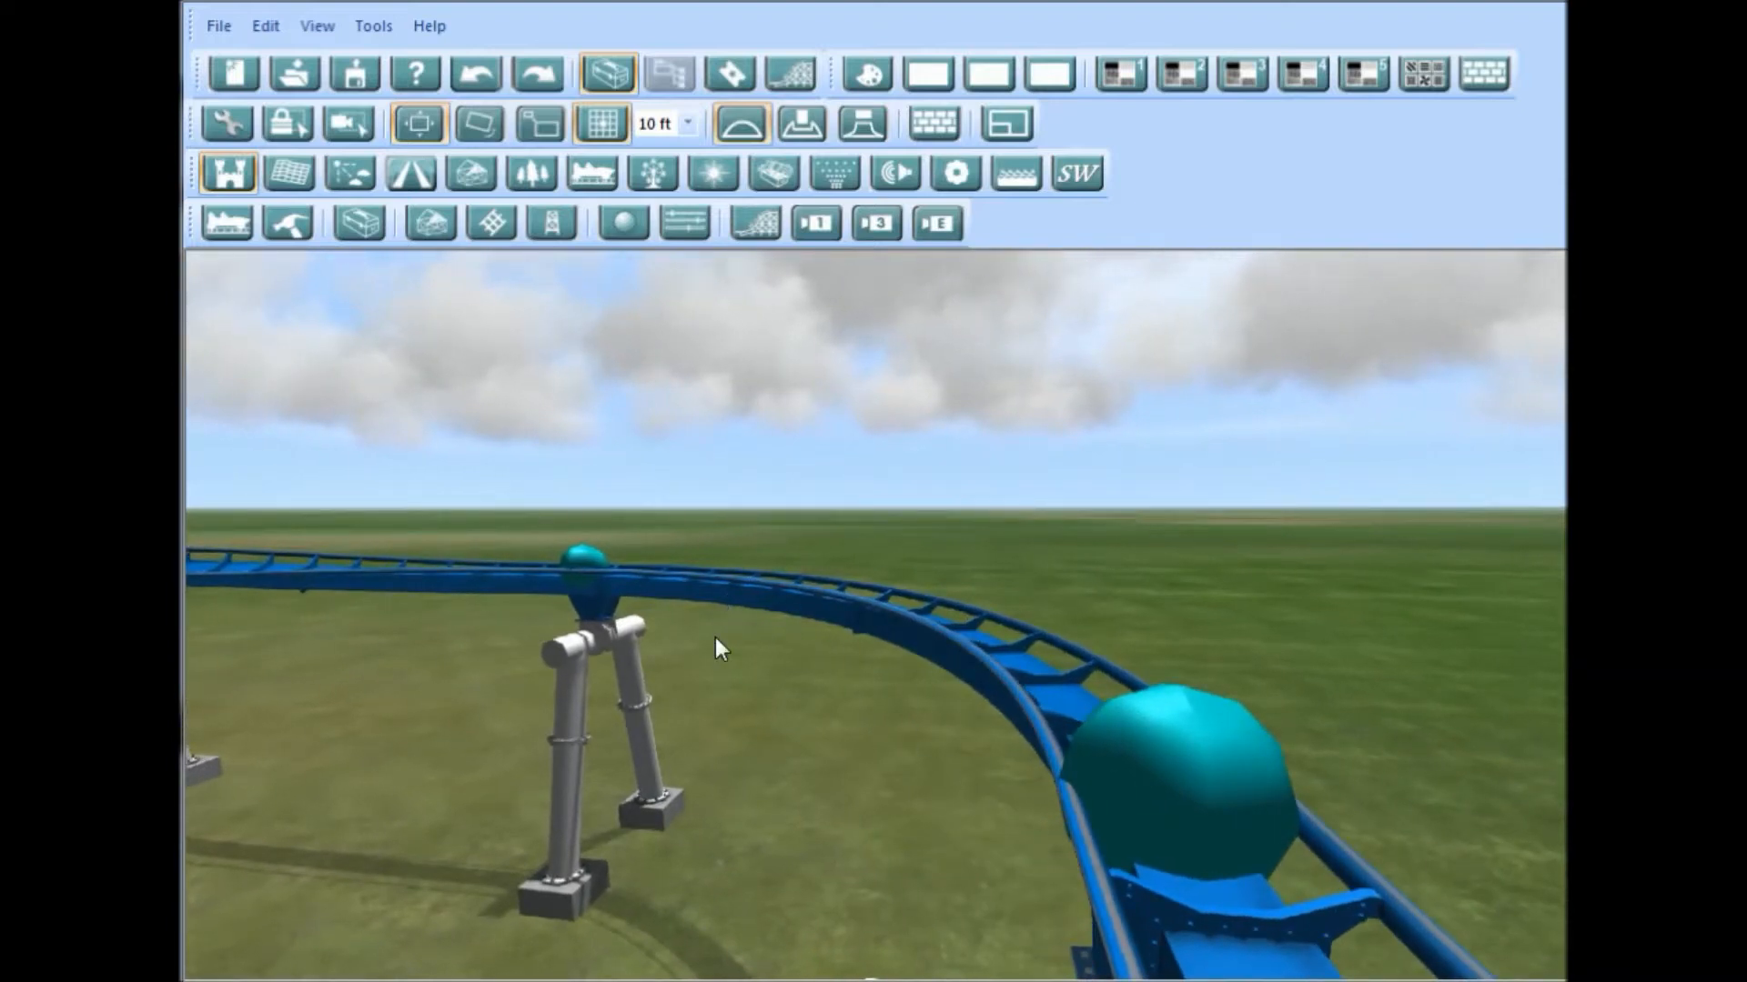
pyautogui.scroll(-5, 914, 593)
pyautogui.scroll(5, 1018, 571)
pyautogui.moveTo(1019, 571); pyautogui.dragTo(837, 795, button='middle')
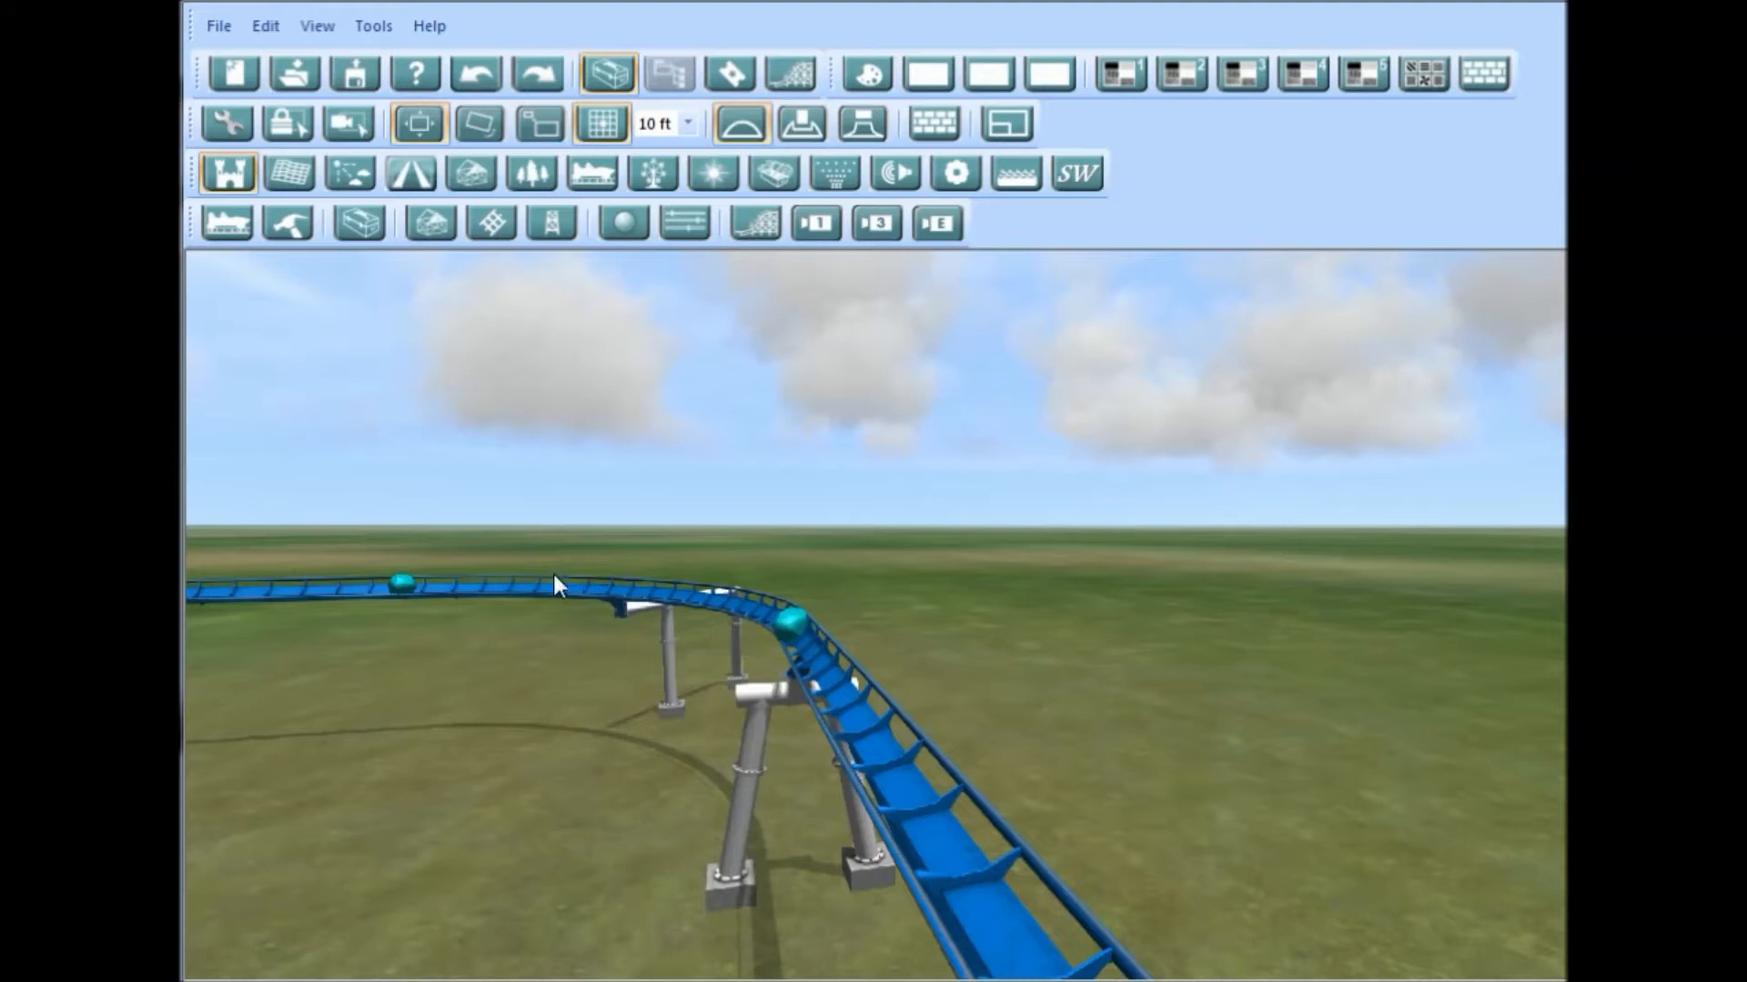
pyautogui.moveTo(378, 580); pyautogui.dragTo(669, 642, button='middle')
pyautogui.moveTo(1080, 647); pyautogui.dragTo(796, 718, button='middle')
# Step: Move the two nodes of the curve outside the station farther apart to reshape the turn
pyautogui.click(760, 763)
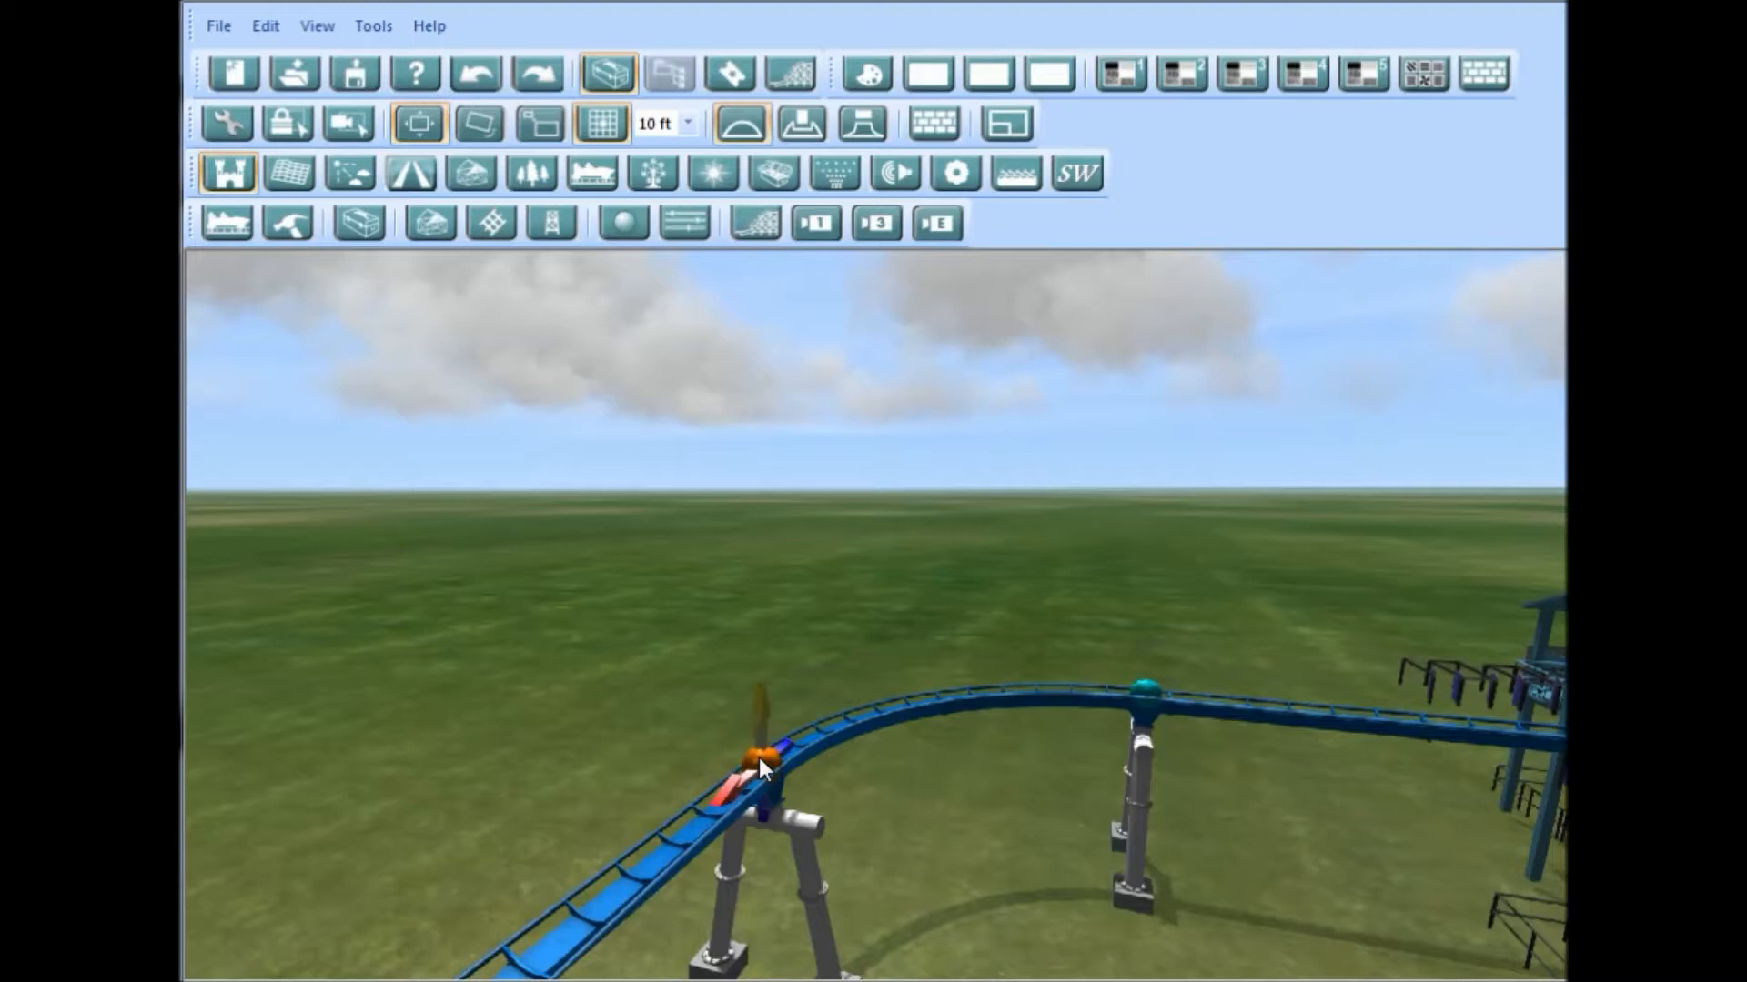
pyautogui.moveTo(759, 757); pyautogui.dragTo(417, 634)
pyautogui.moveTo(1144, 697); pyautogui.dragTo(1313, 655)
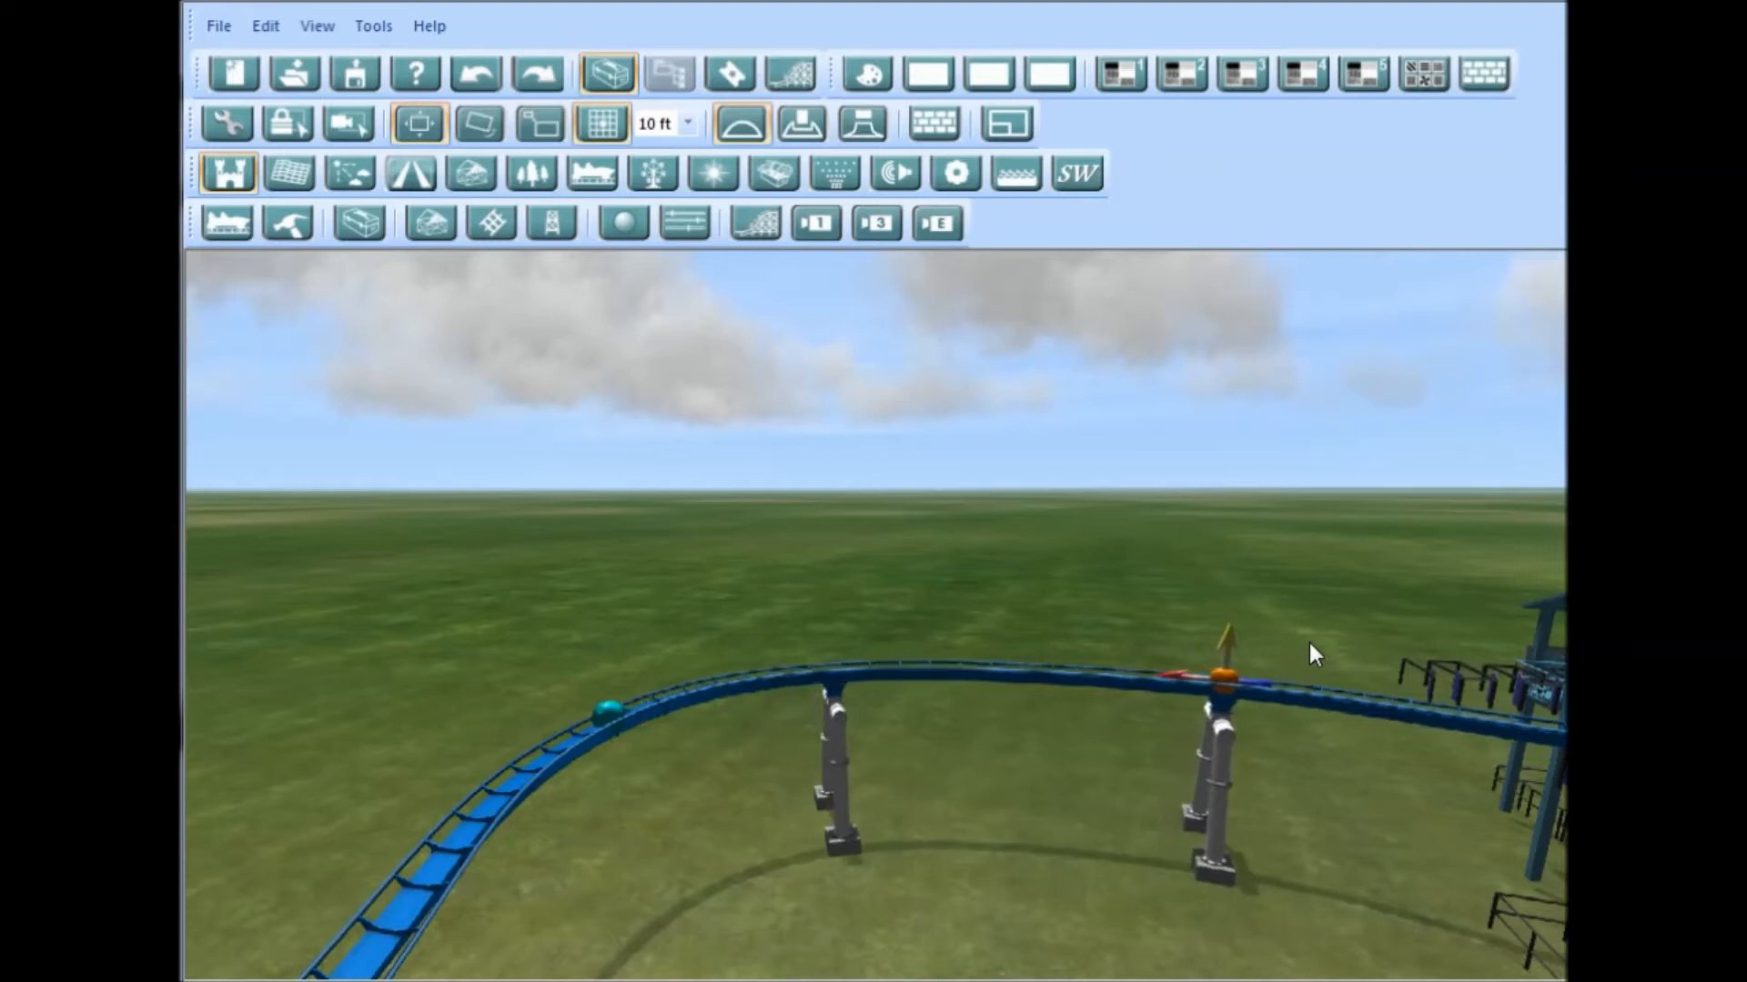
# Step: Rotate the two nodes of the curve outside the station to bank the track through the turn
pyautogui.press('s')
pyautogui.press('w')
pyautogui.press('d')
pyautogui.click(468, 125)
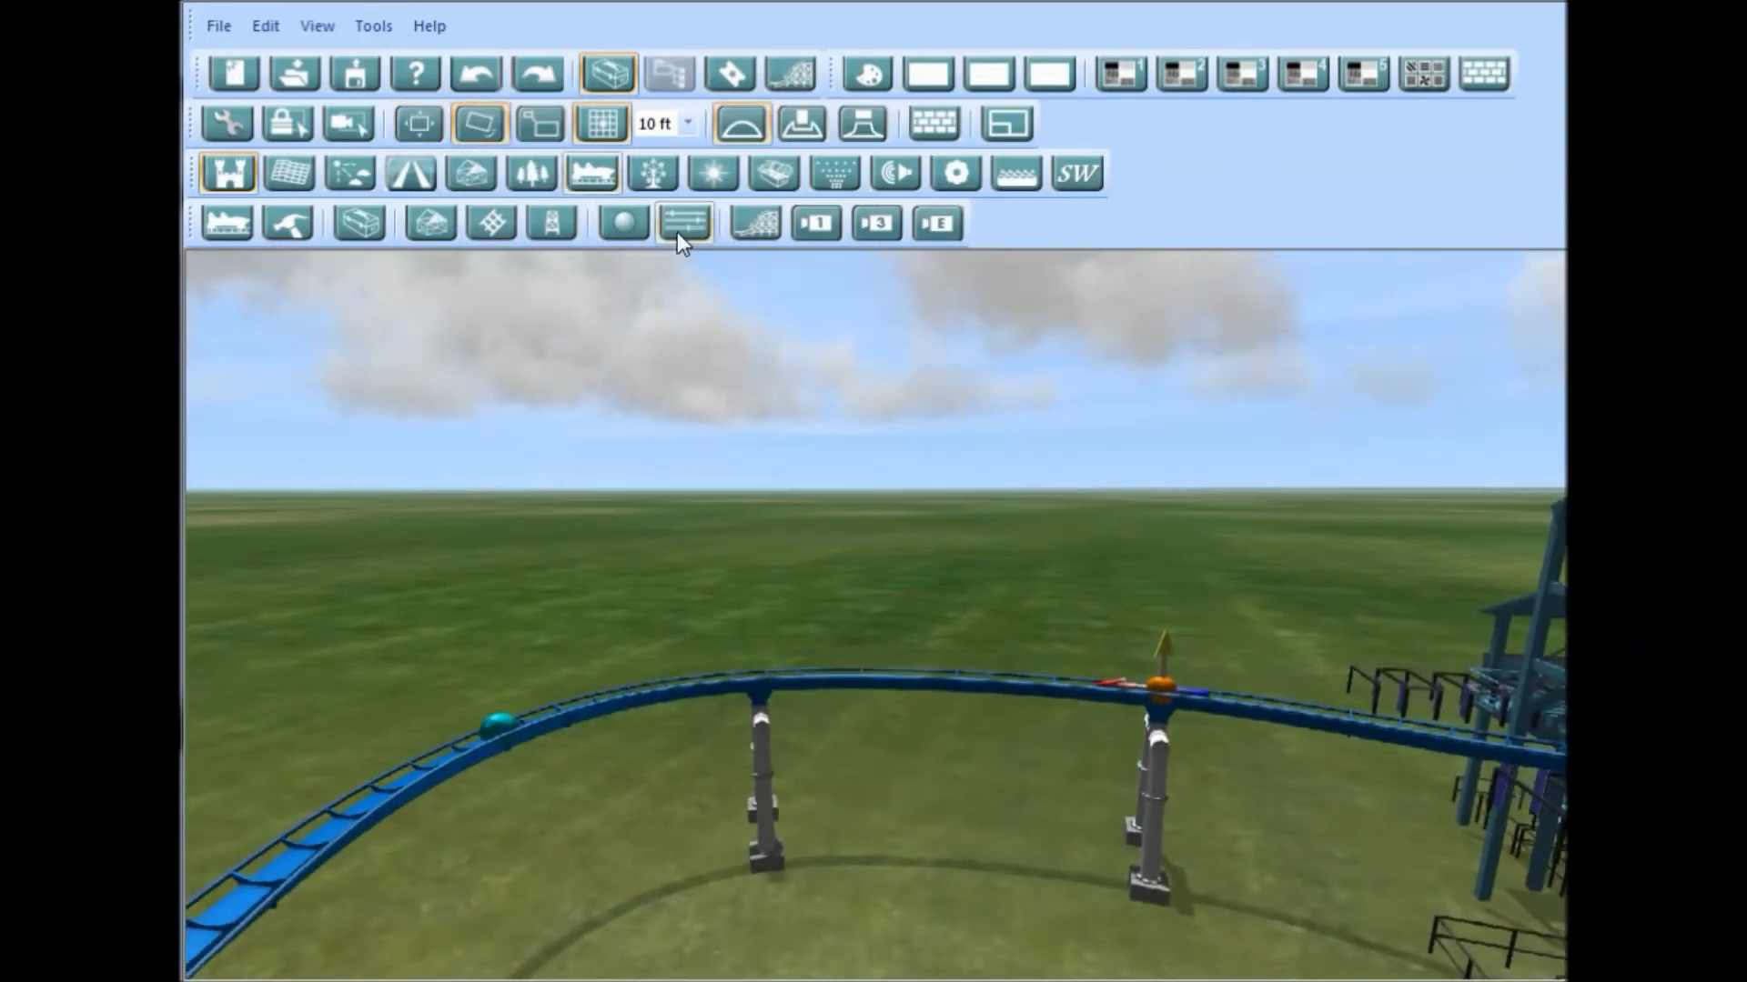
pyautogui.moveTo(1162, 690); pyautogui.dragTo(1126, 493)
pyautogui.click(491, 724)
pyautogui.moveTo(490, 722); pyautogui.dragTo(435, 462)
pyautogui.keyDown('alt'); pyautogui.moveTo(878, 787); pyautogui.dragTo(814, 849); pyautogui.keyUp('alt')
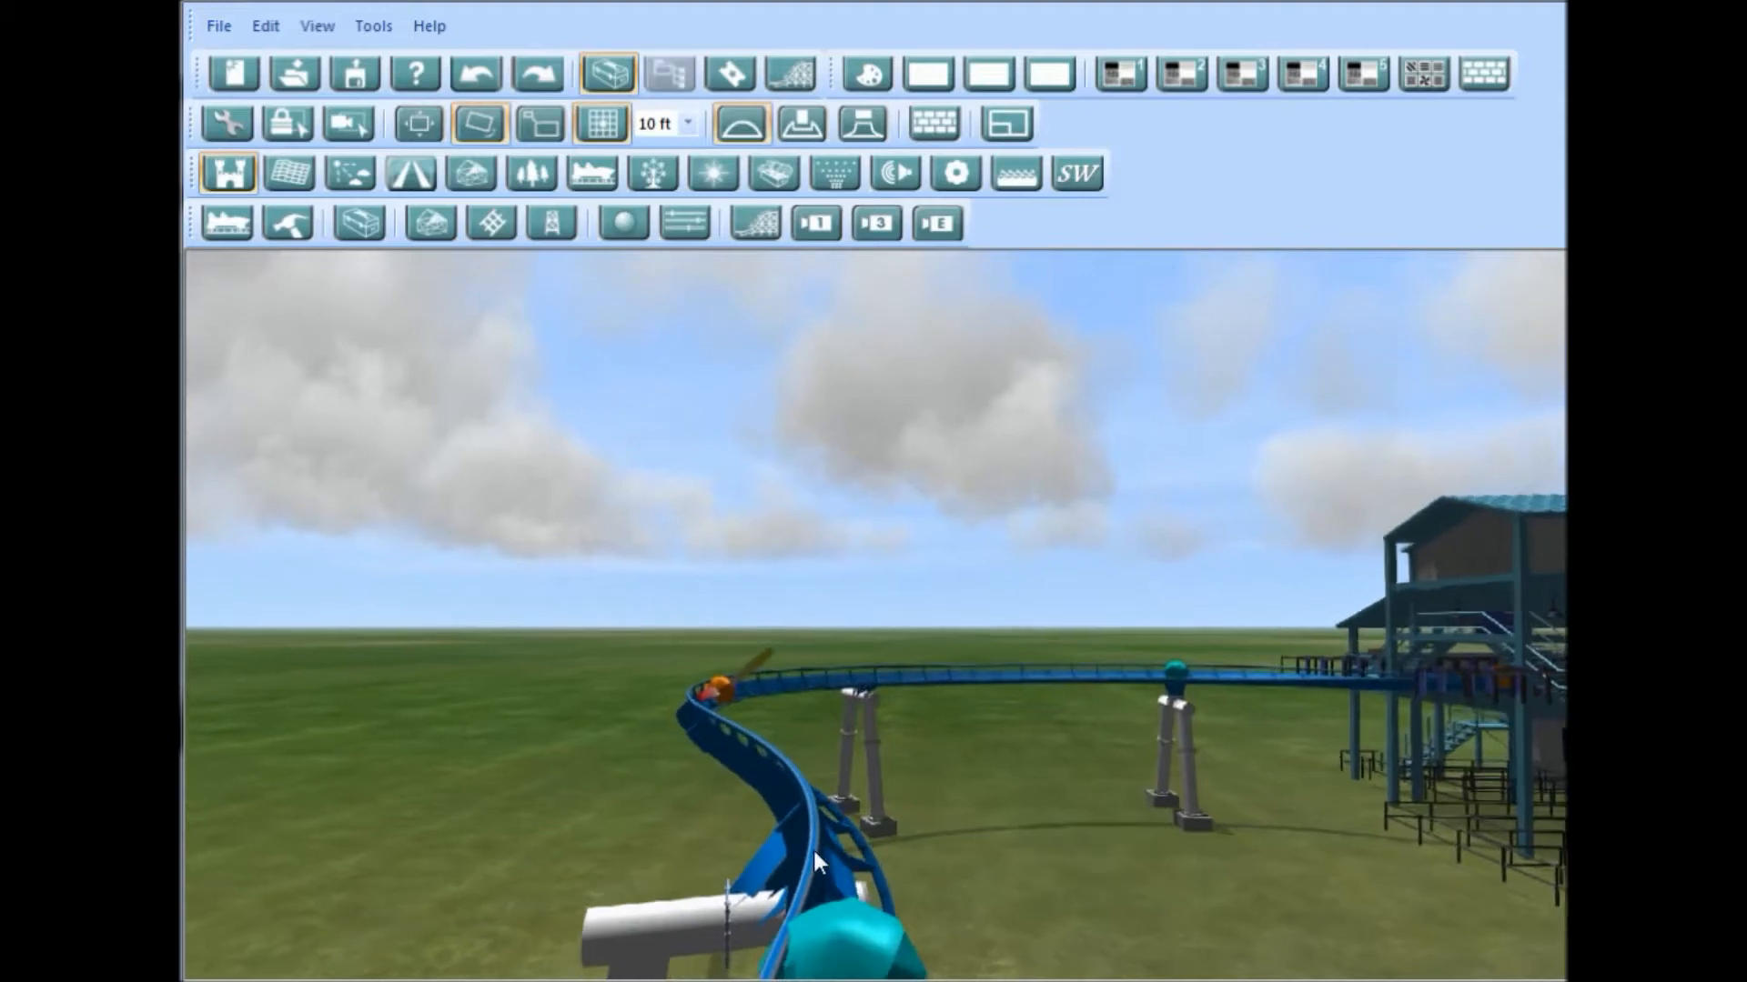
pyautogui.scroll(5, 811, 847)
pyautogui.keyDown('alt'); pyautogui.moveTo(1143, 835); pyautogui.dragTo(1092, 700); pyautogui.keyUp('alt')
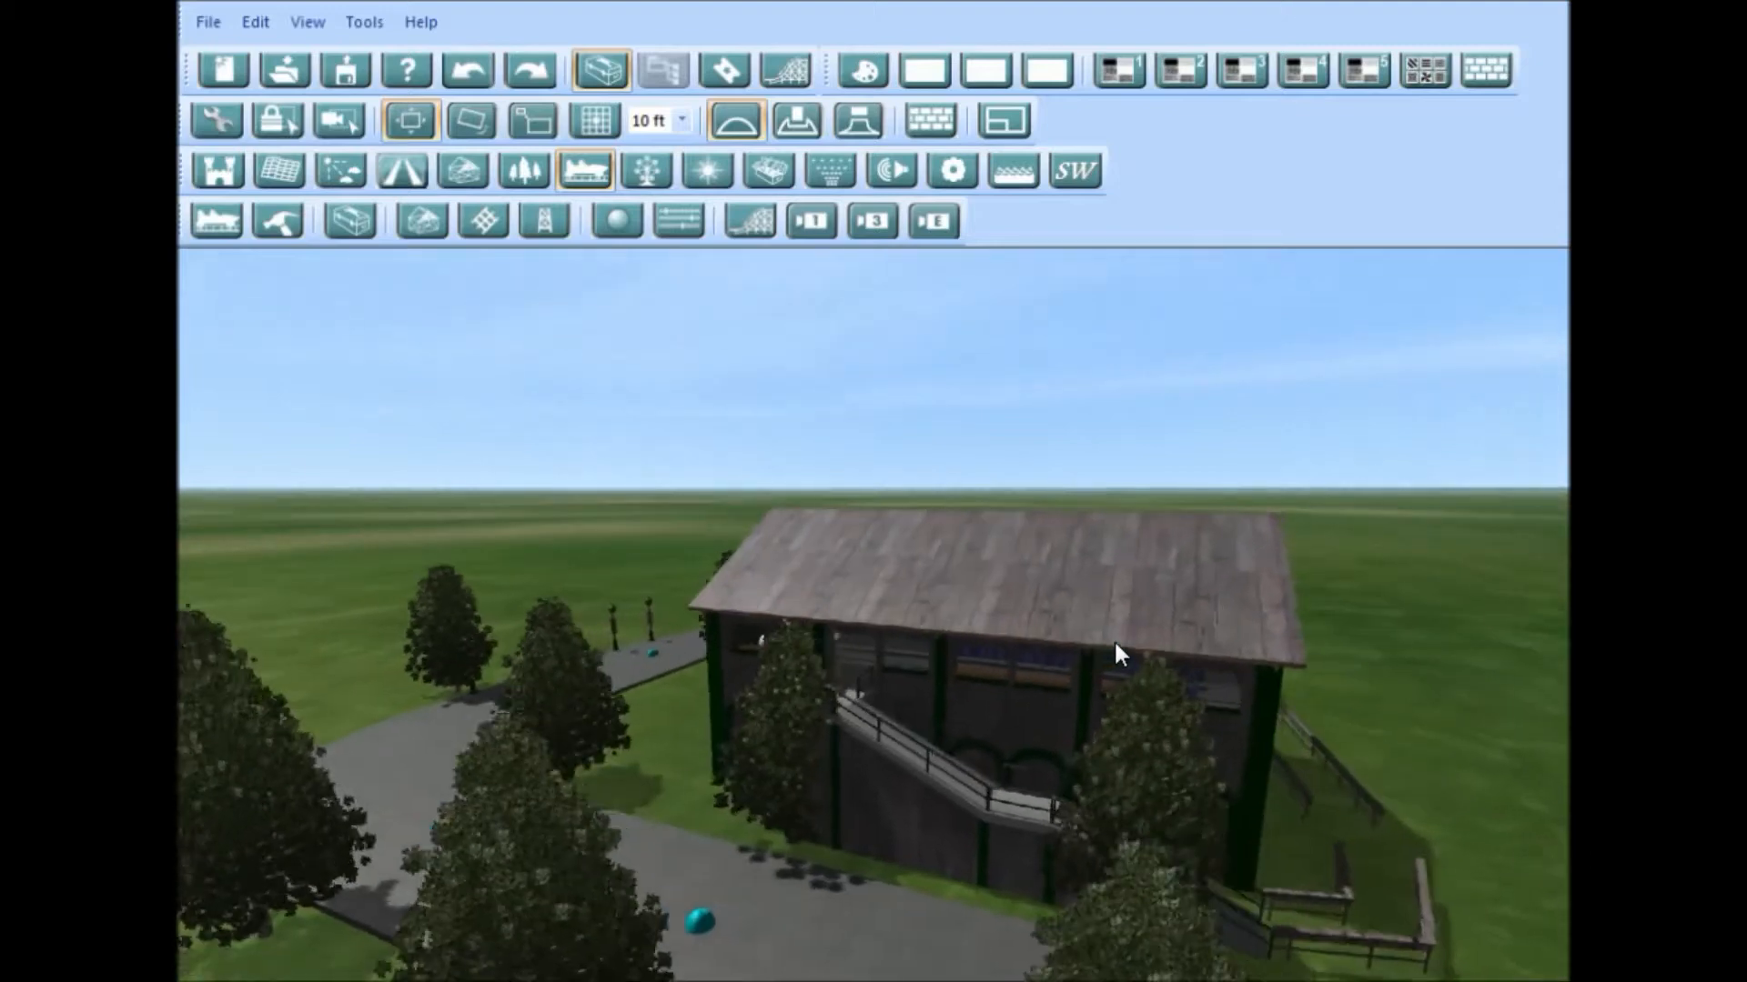
# Step: Inspect the wooden station from all sides, including its roof trusses, green arches, queue fences, paths and trees
pyautogui.press('Right')
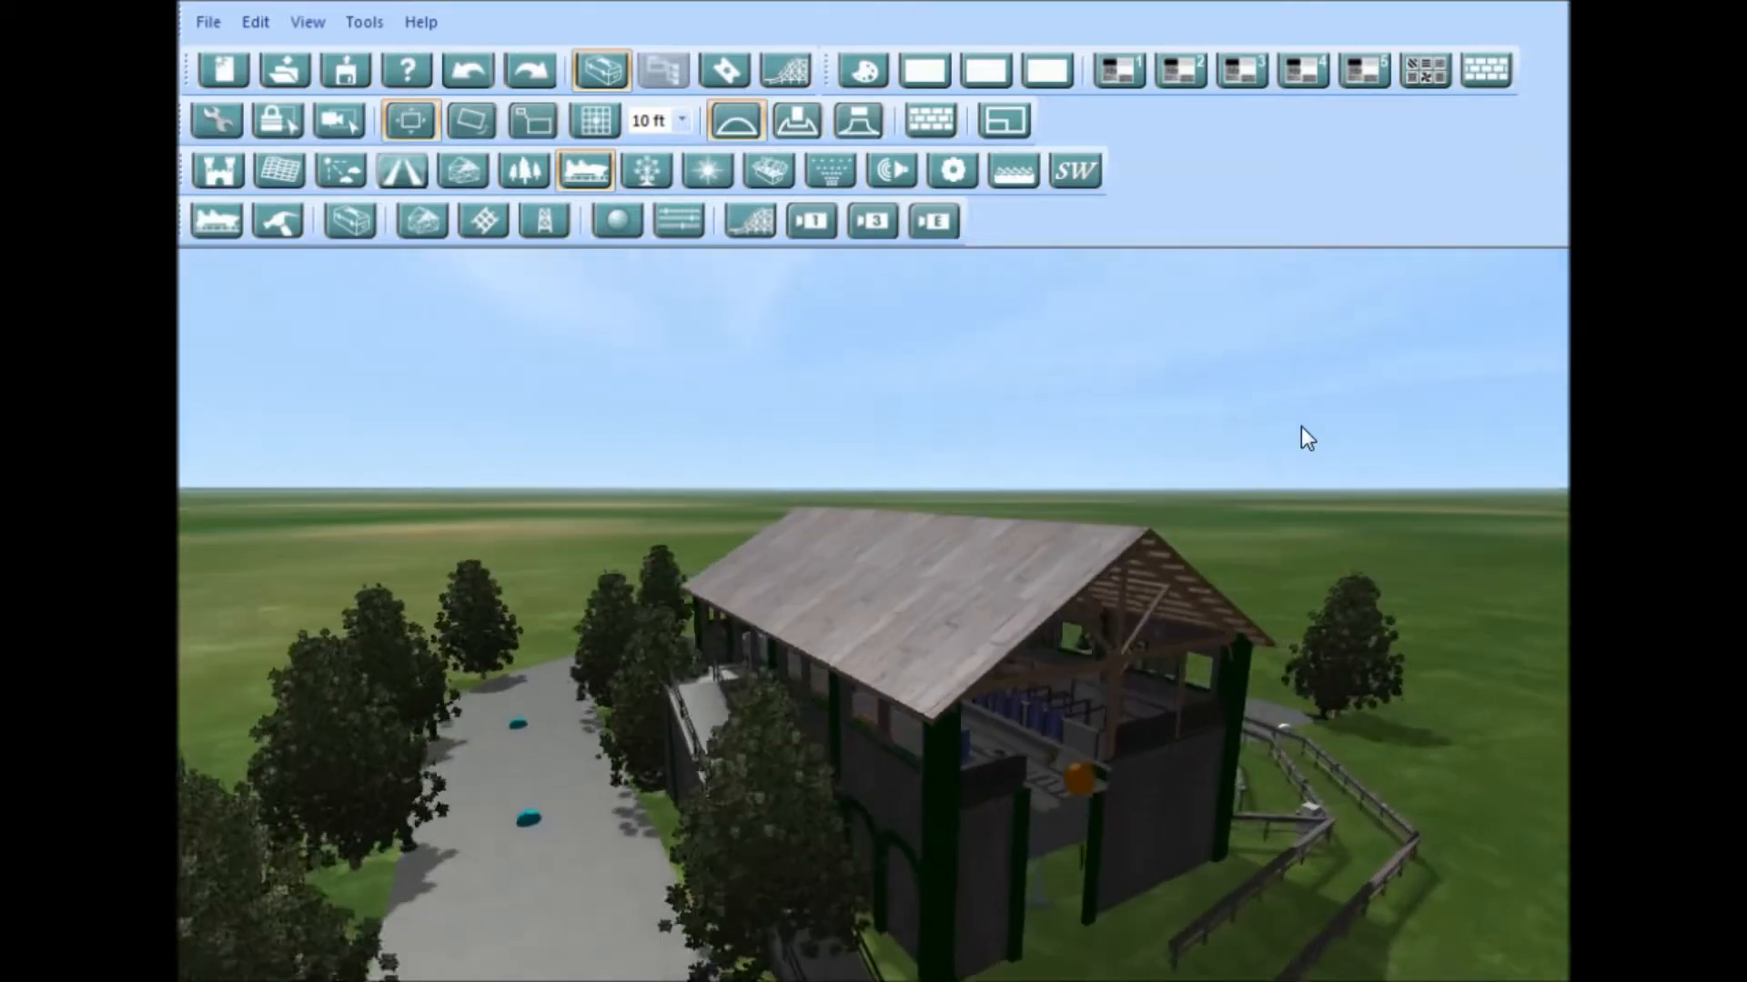
pyautogui.press('Right')
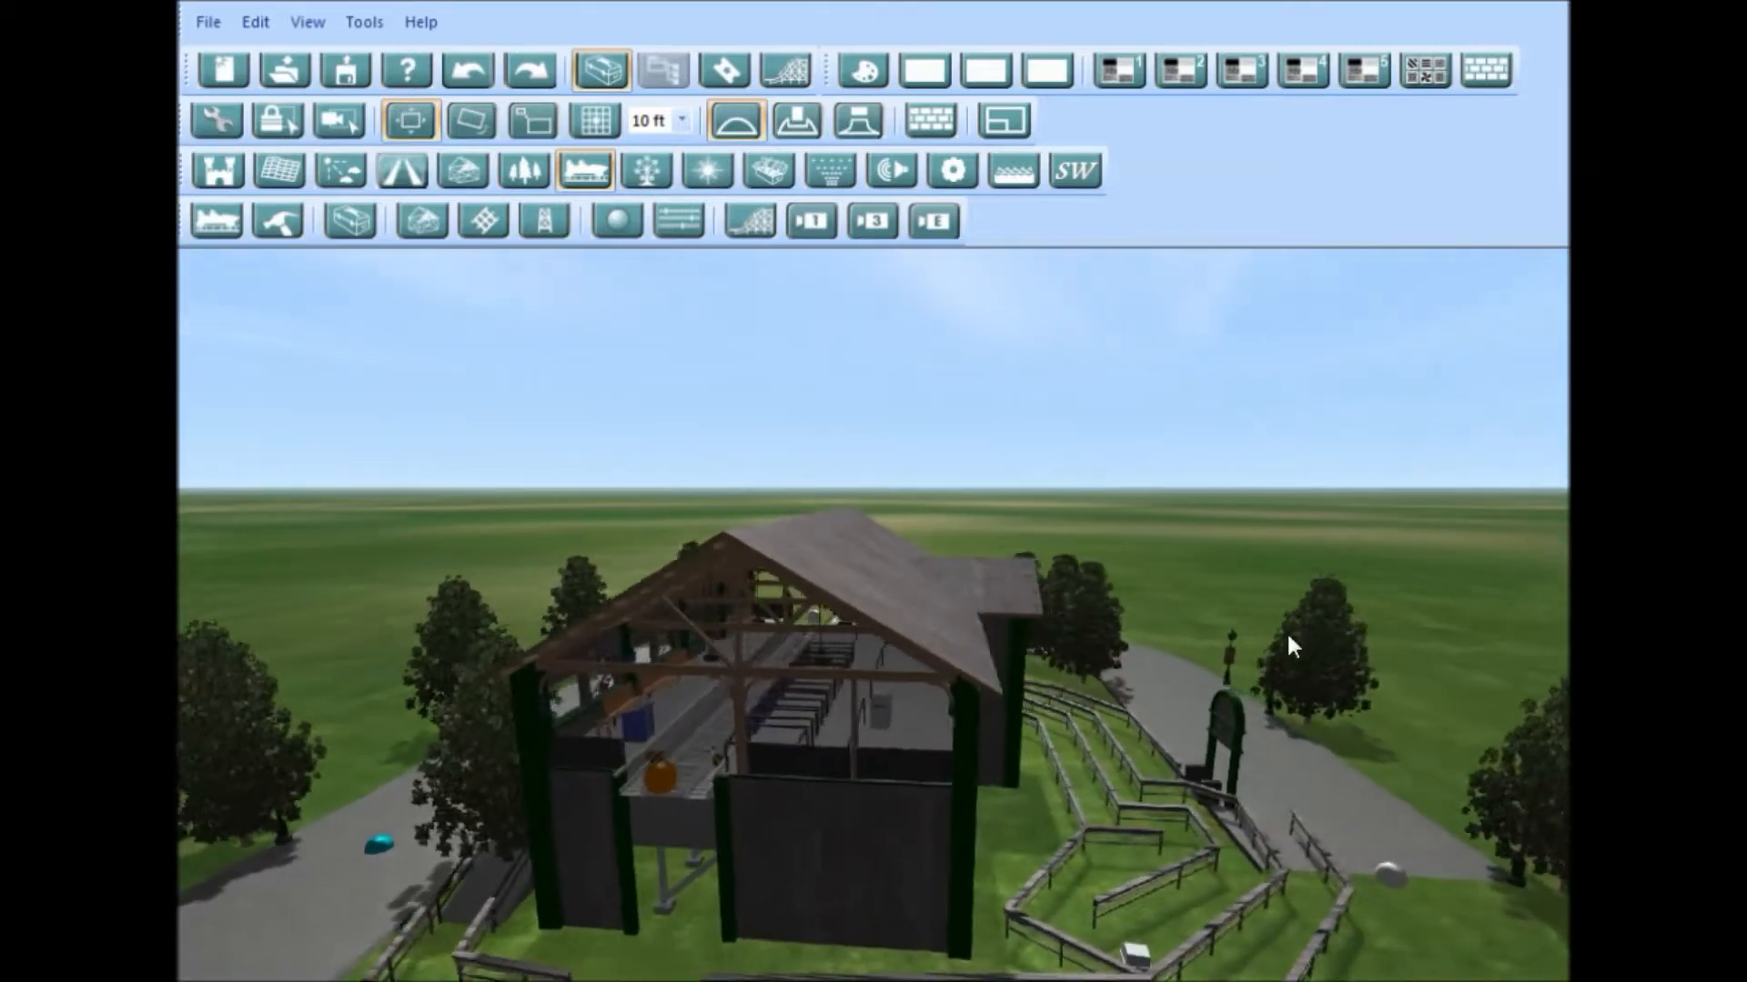
pyautogui.press('Right')
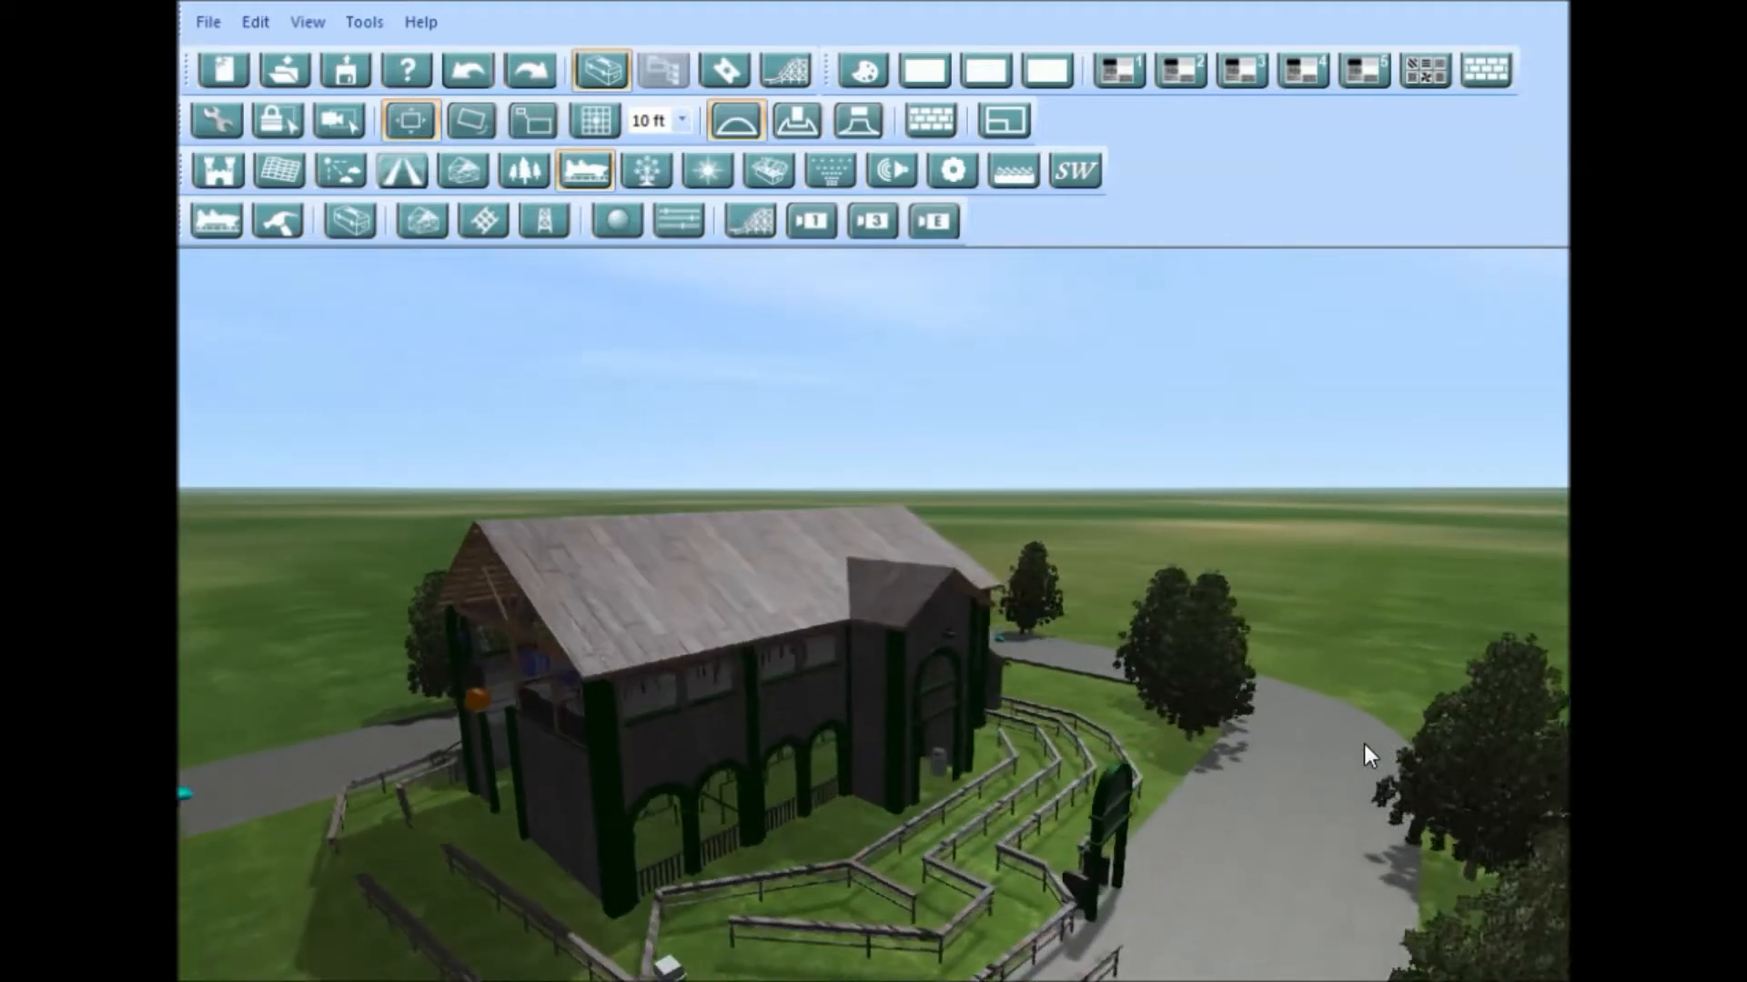
pyautogui.press('Right')
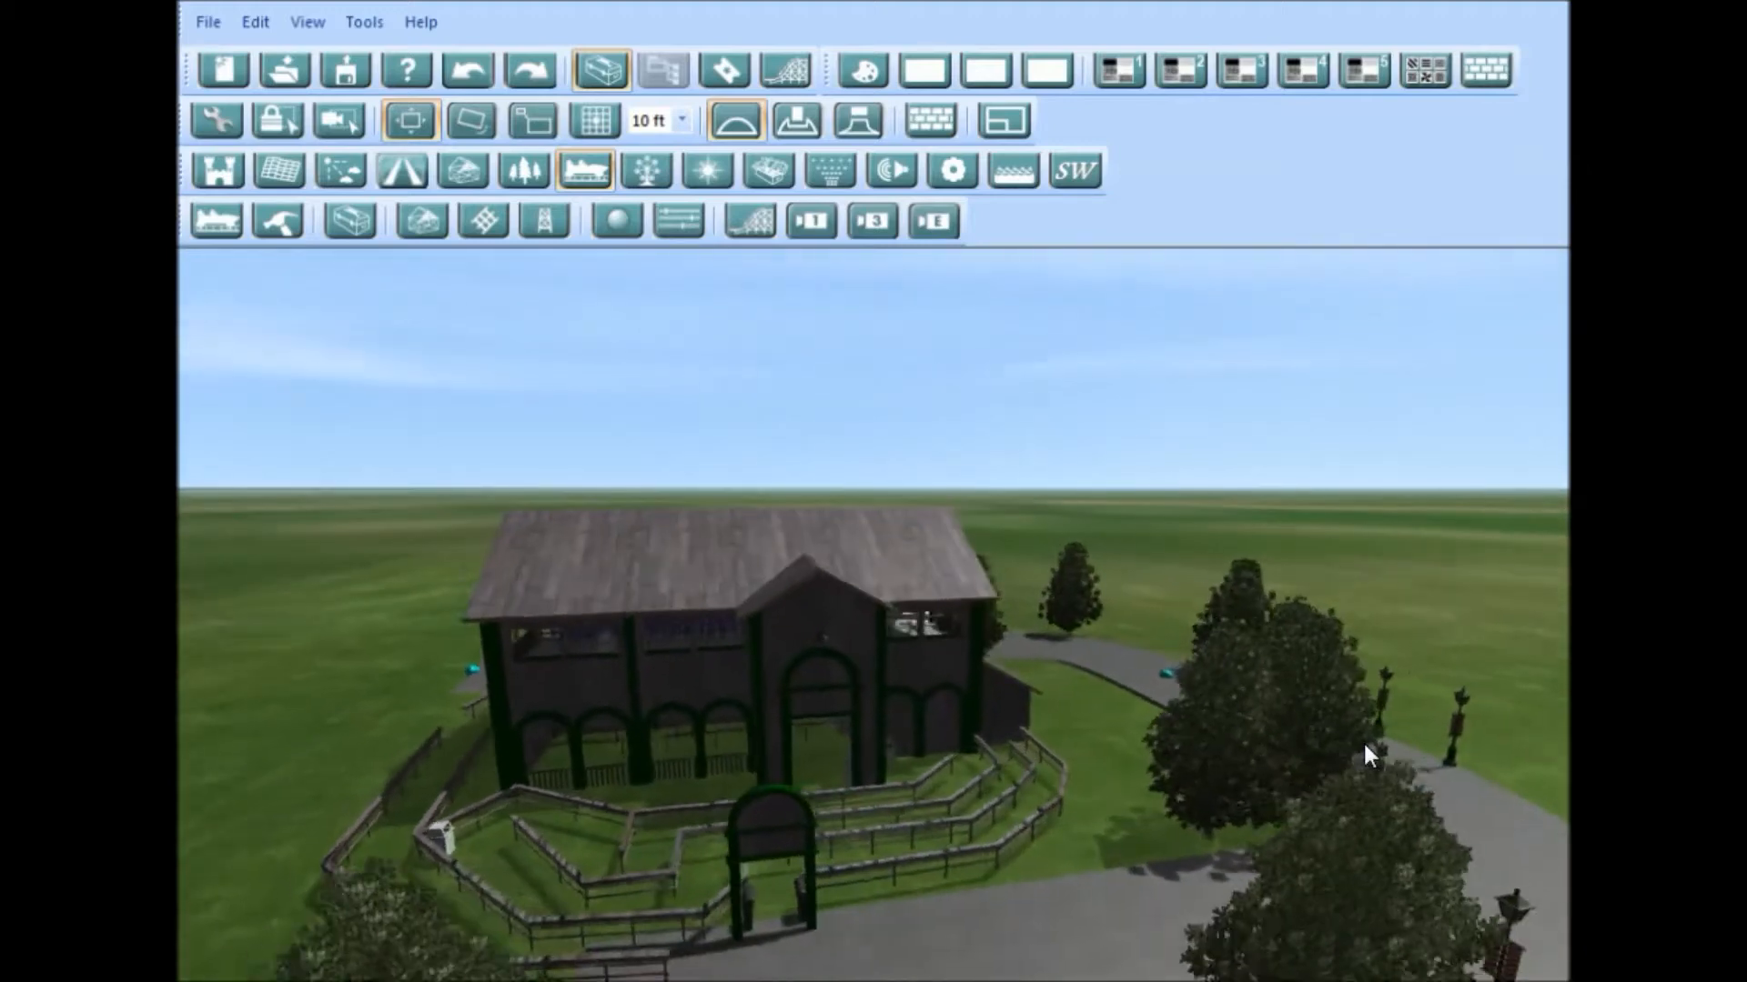
pyautogui.press('Right')
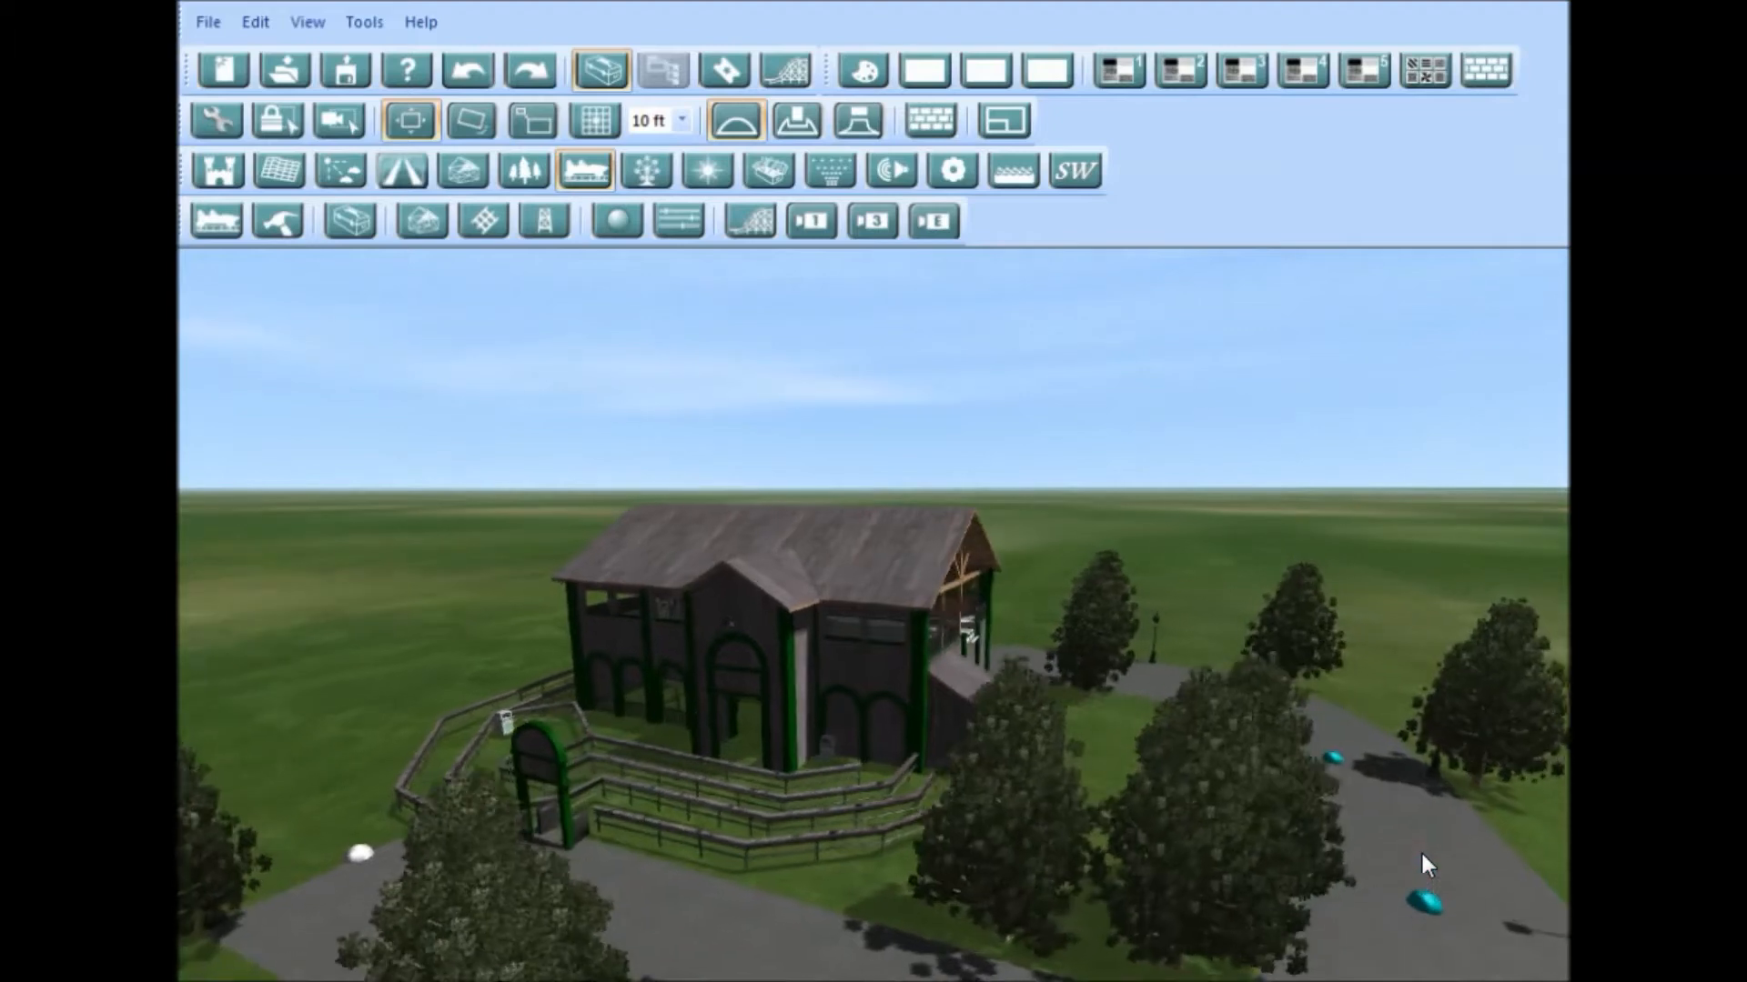
pyautogui.press('Right')
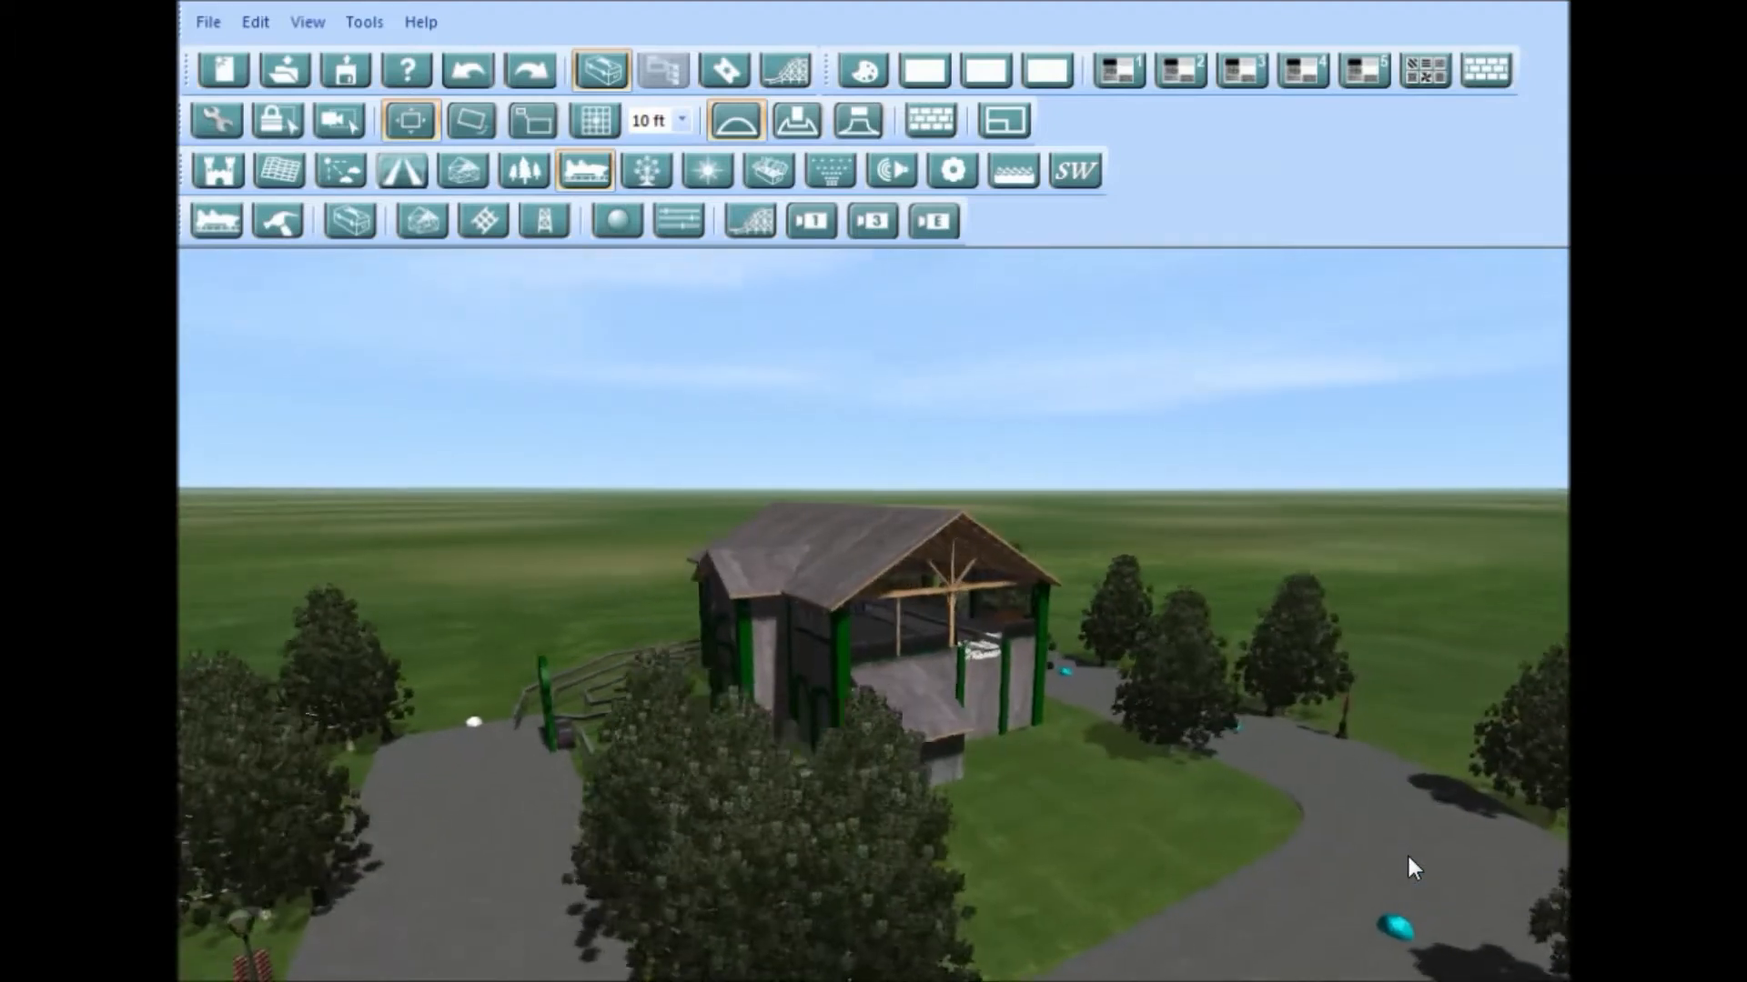
pyautogui.press('Right')
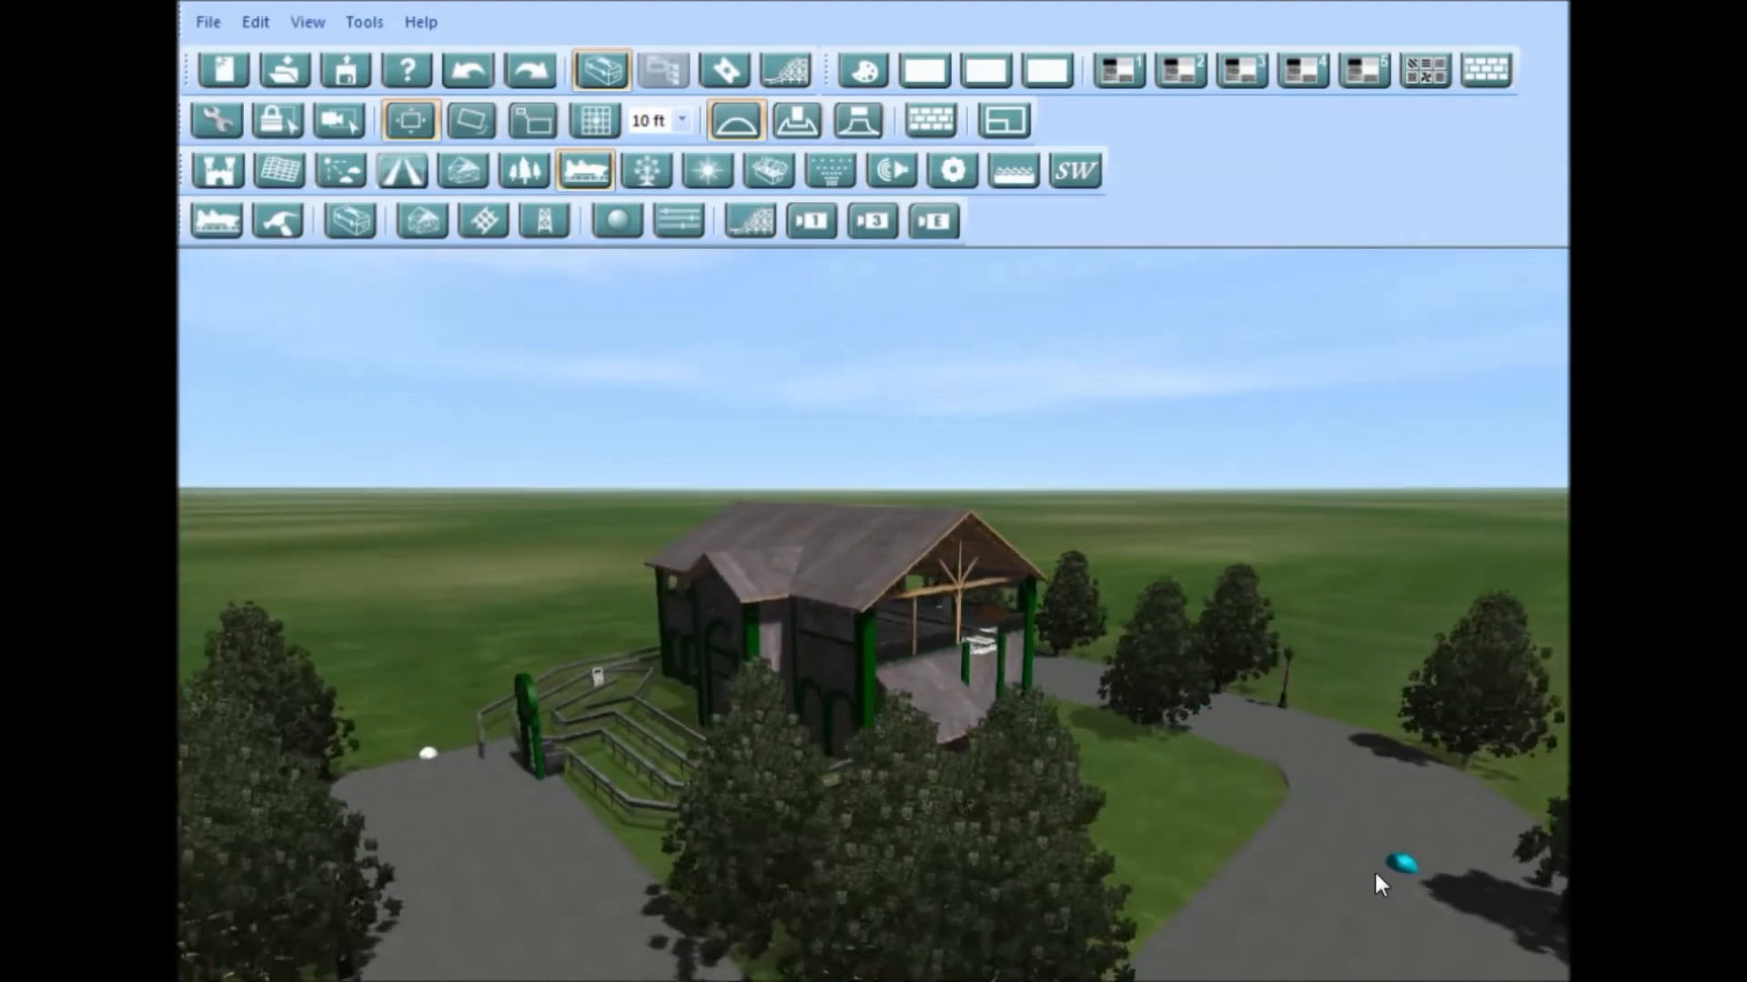
pyautogui.press('Right')
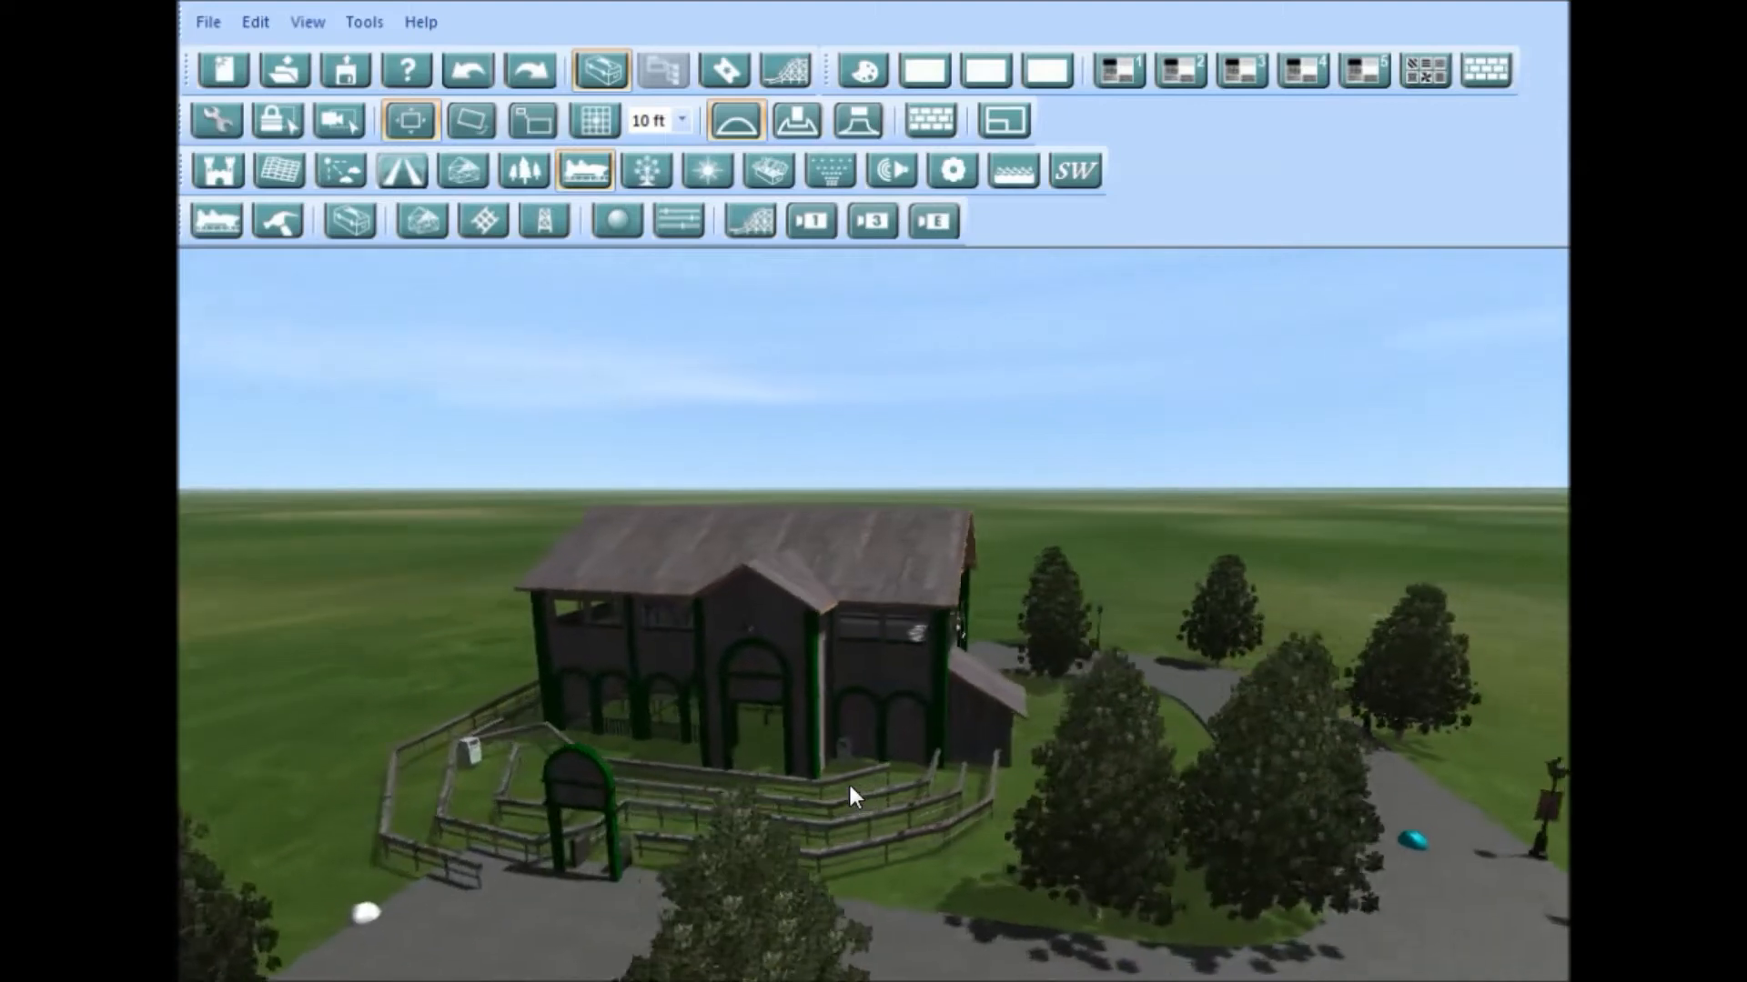
pyautogui.press('Right')
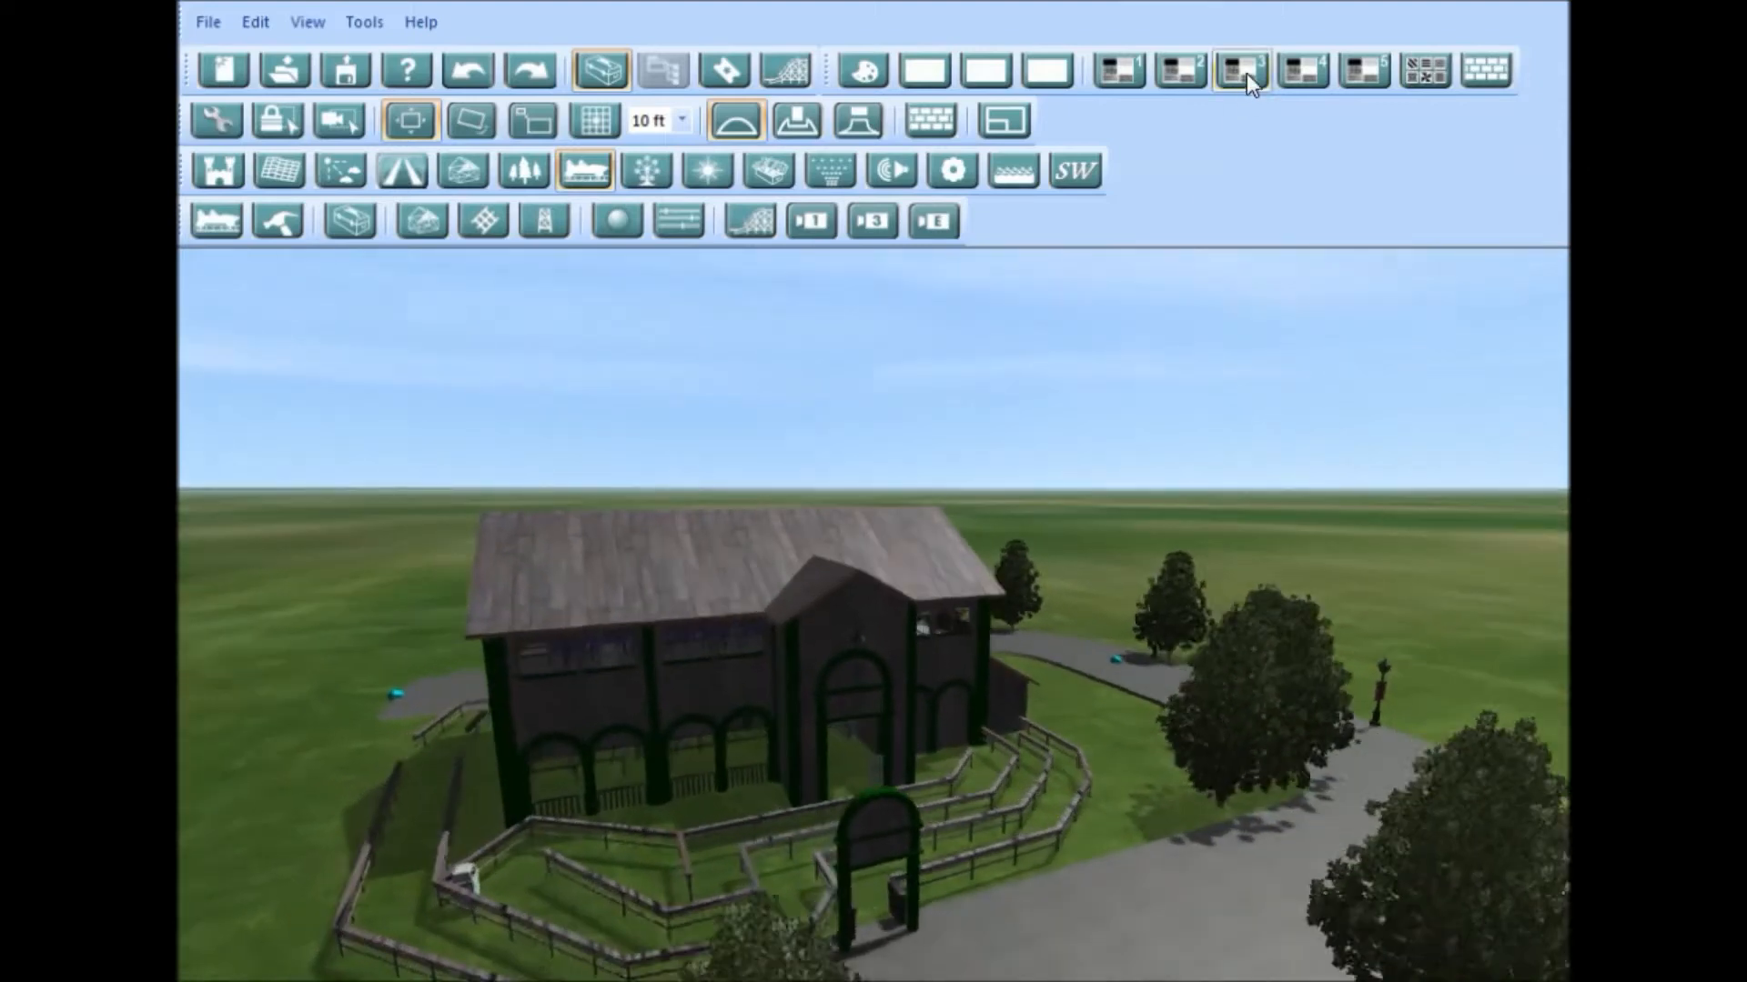
pyautogui.press('Right')
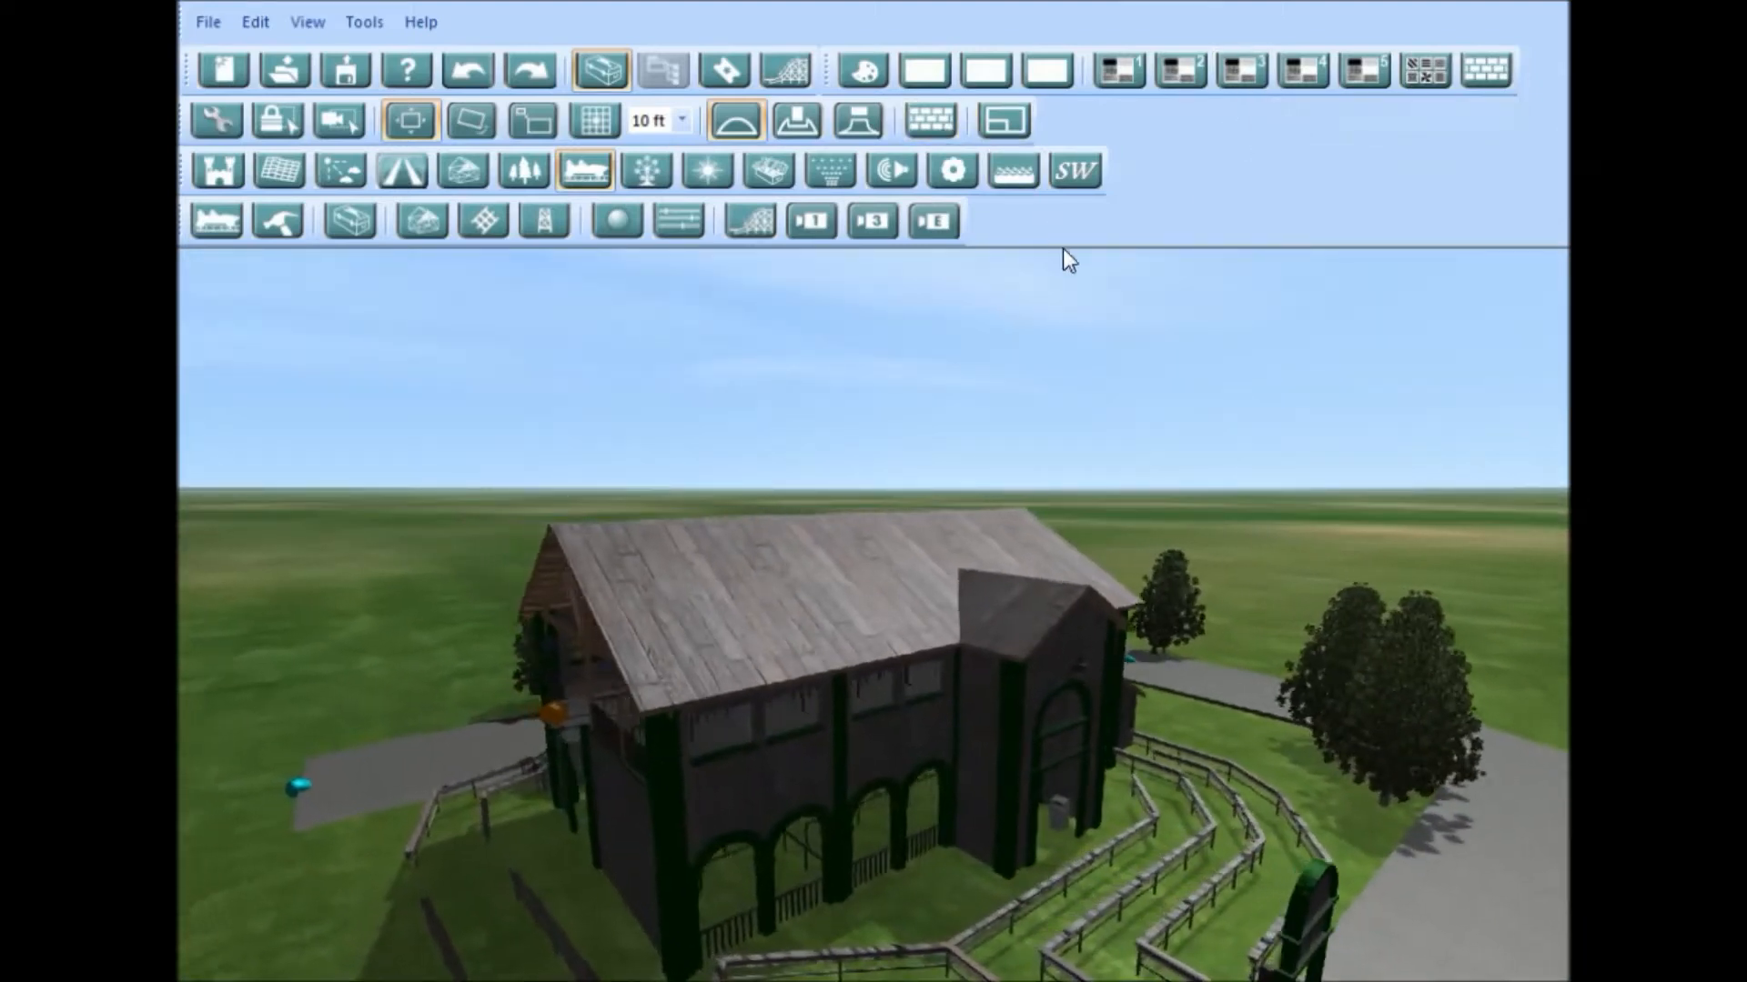
# Step: Open Material Library 3 and examine its materials alongside the wooden station's roof and walls
pyautogui.click(1242, 70)
pyautogui.scroll(5, 1073, 794)
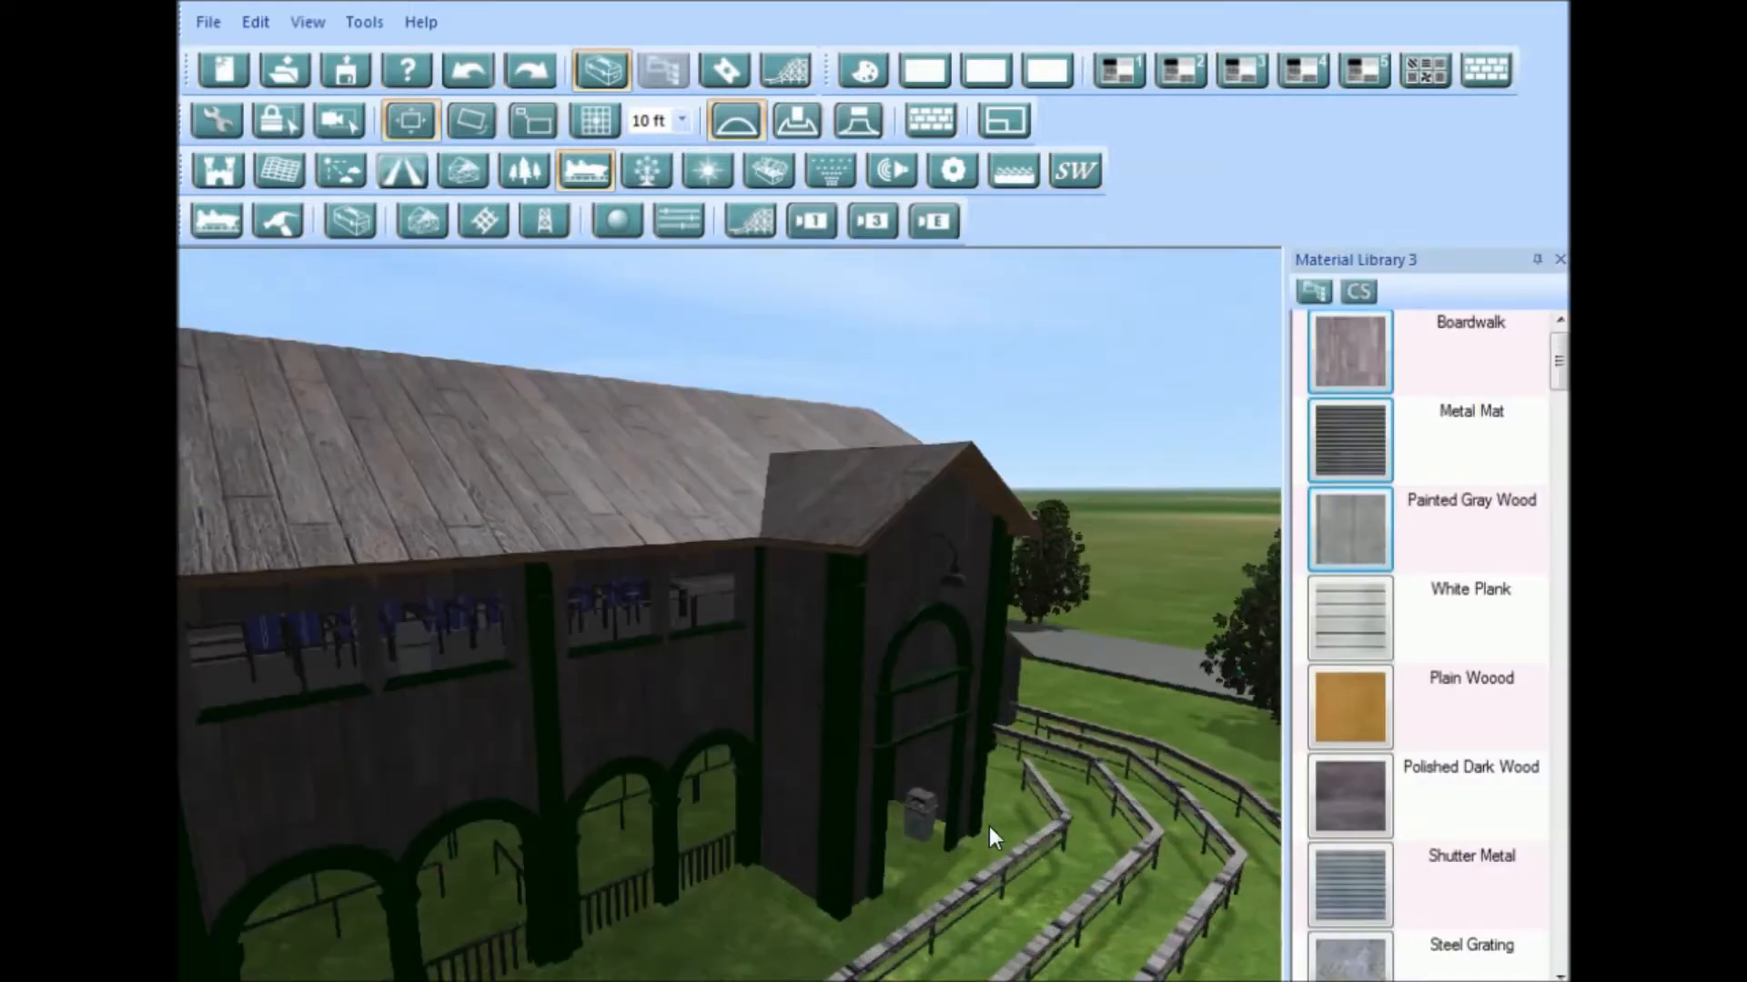
pyautogui.press('Left')
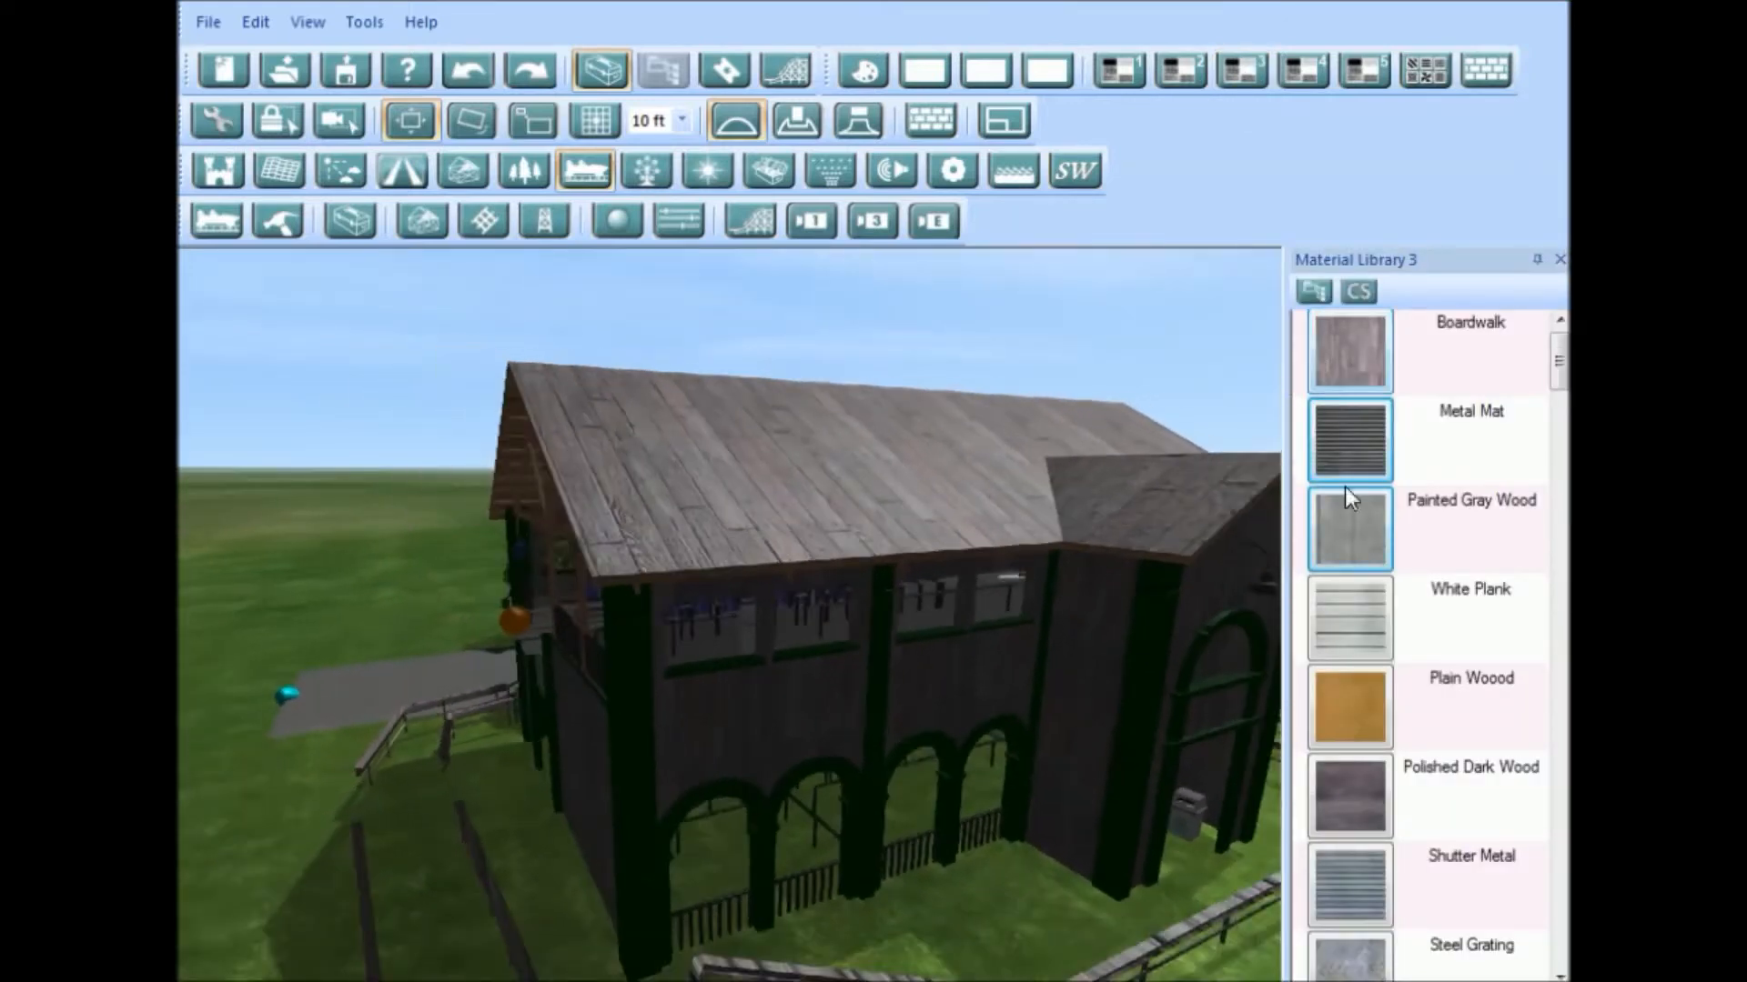
pyautogui.press('Left')
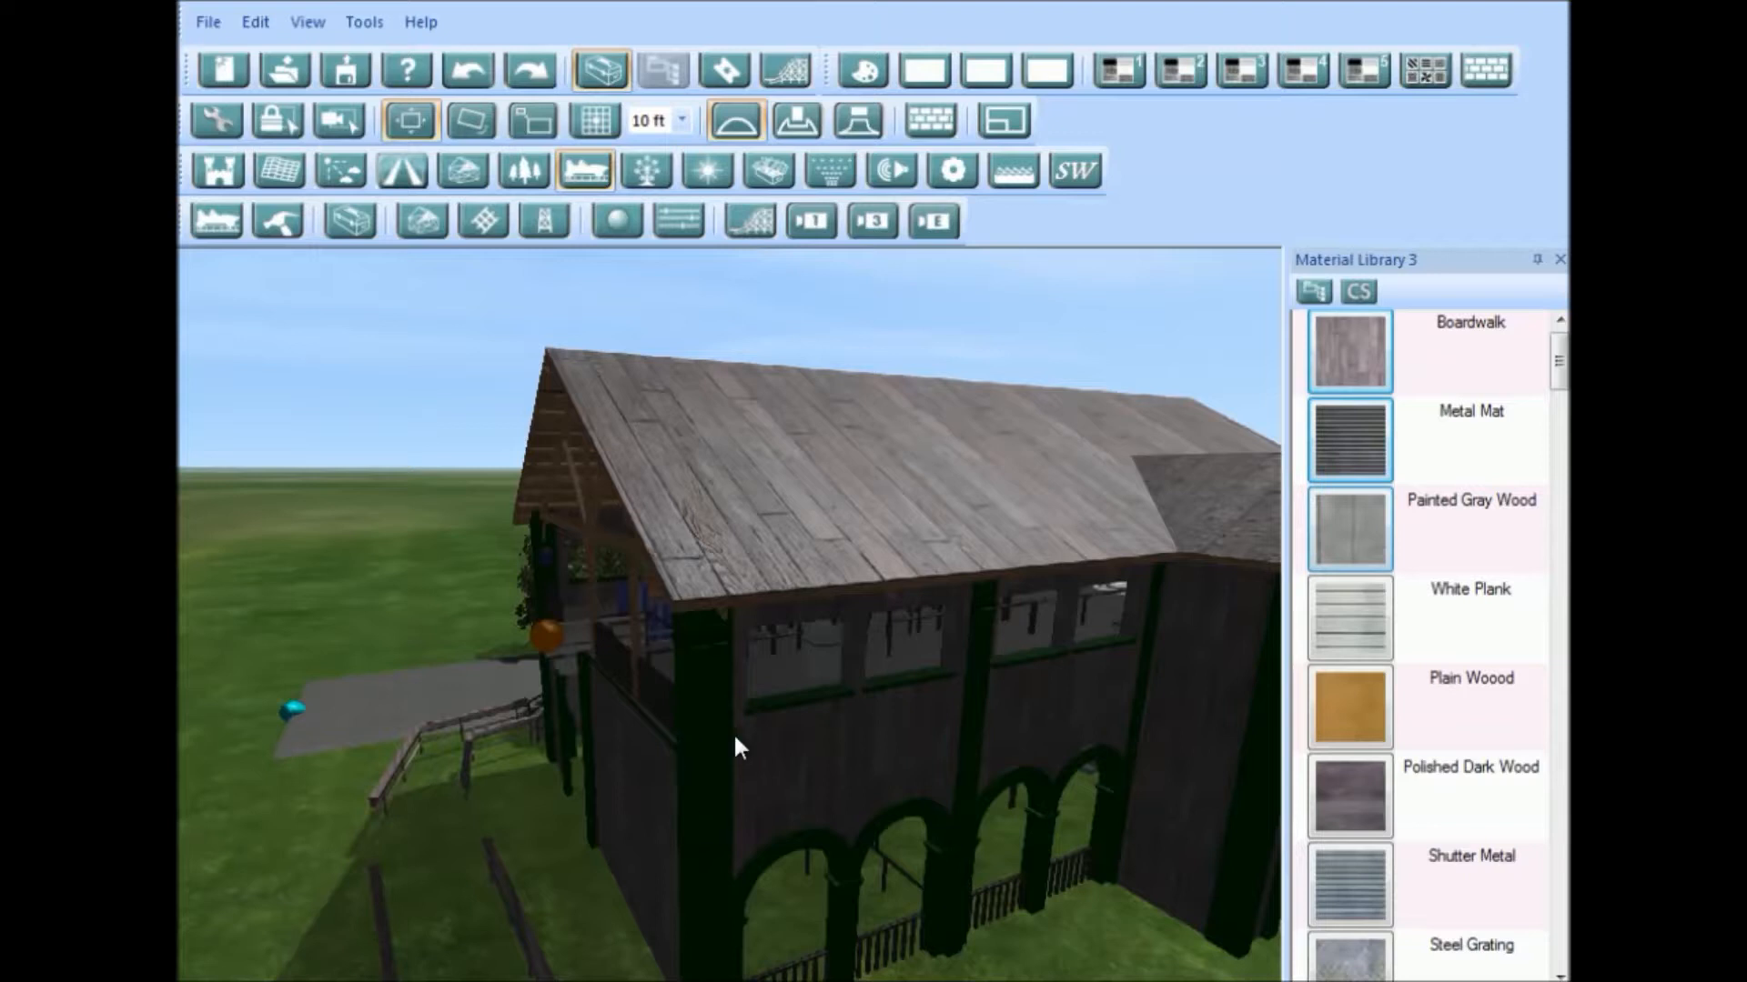
pyautogui.scroll(3, 837, 677)
# Step: Set the first paint colour to the basic dark green and close Material Library 3
pyautogui.click(925, 70)
pyautogui.click(817, 438)
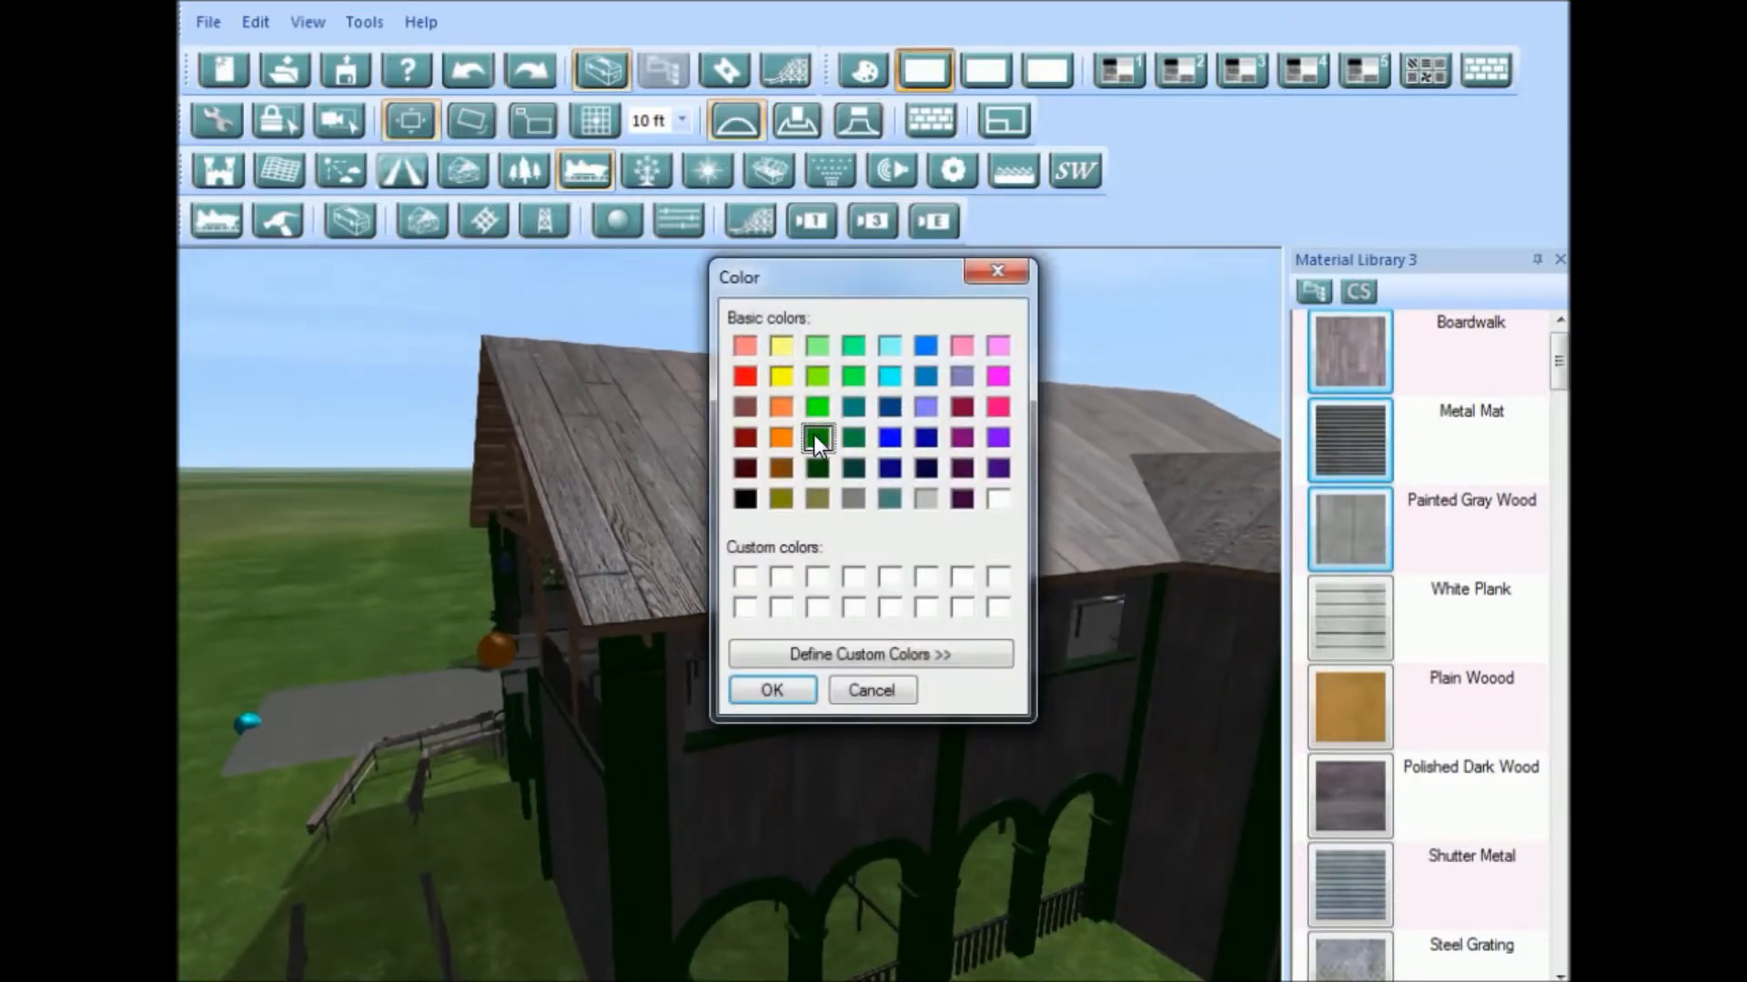
pyautogui.click(782, 693)
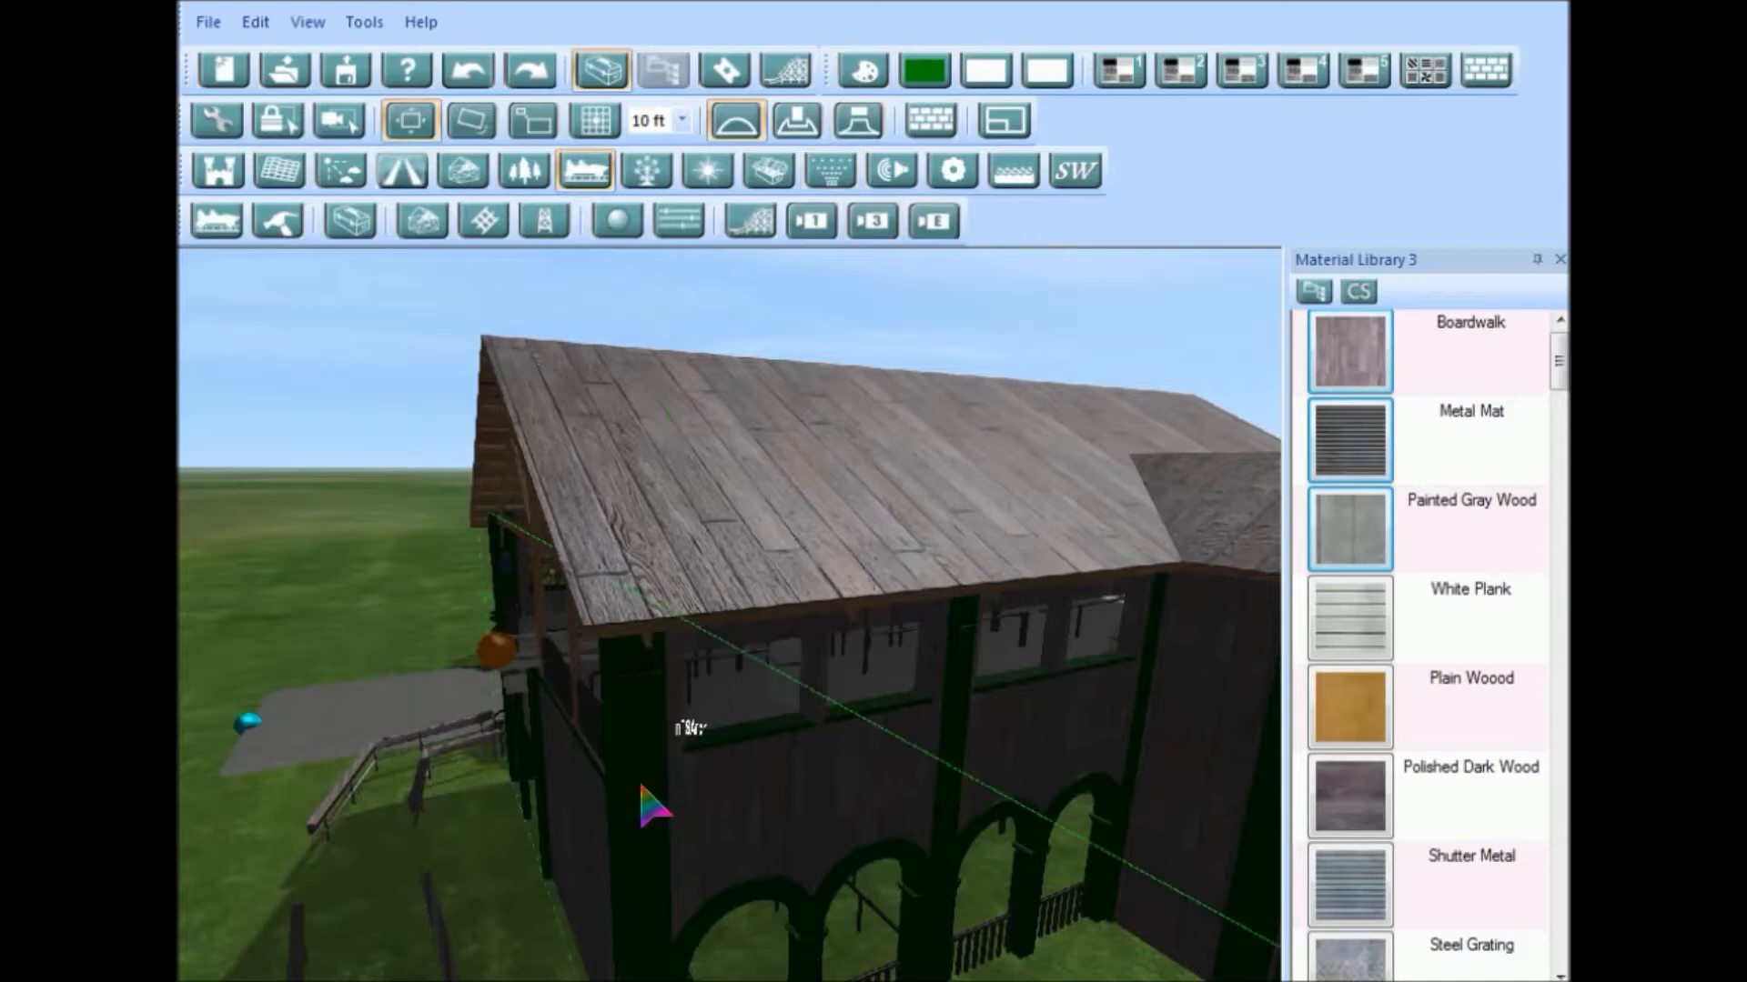
pyautogui.scroll(-2, 637, 777)
pyautogui.moveTo(824, 609); pyautogui.dragTo(1274, 534, button='middle')
pyautogui.click(1557, 259)
# Step: Select the end node of the wooden station's track and apply Tex 2 to the track in the Coaster Editor
pyautogui.scroll(5, 877, 828)
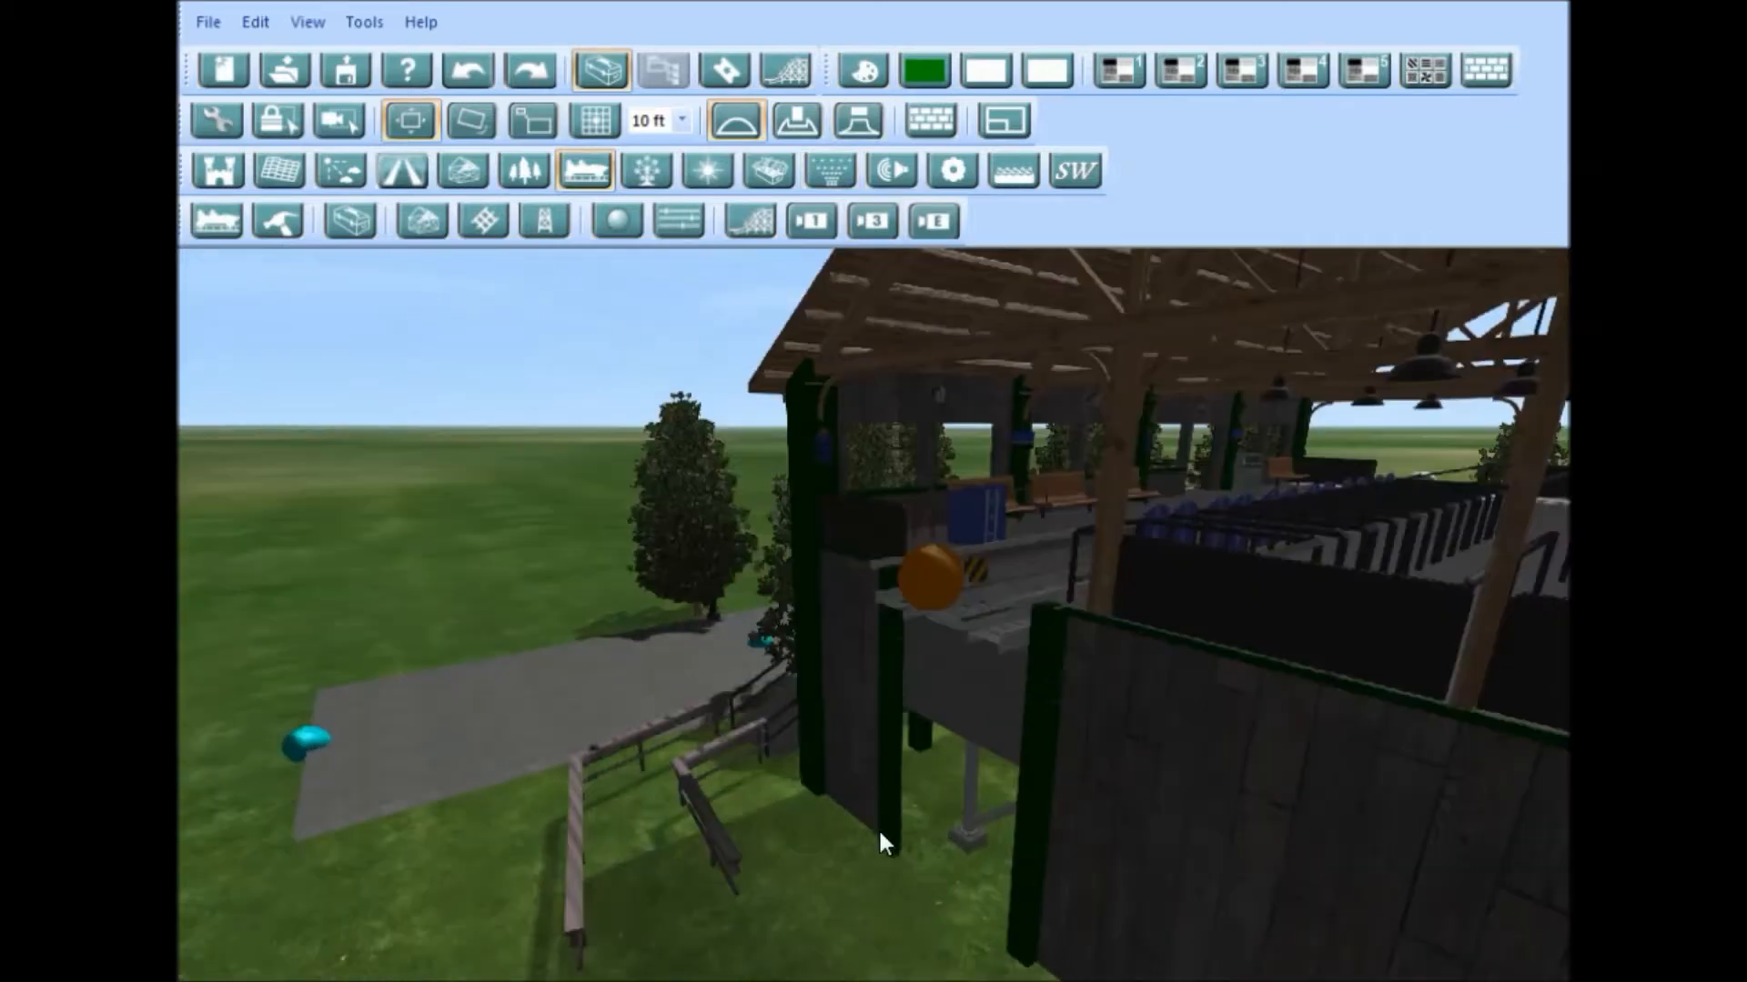
pyautogui.click(824, 669)
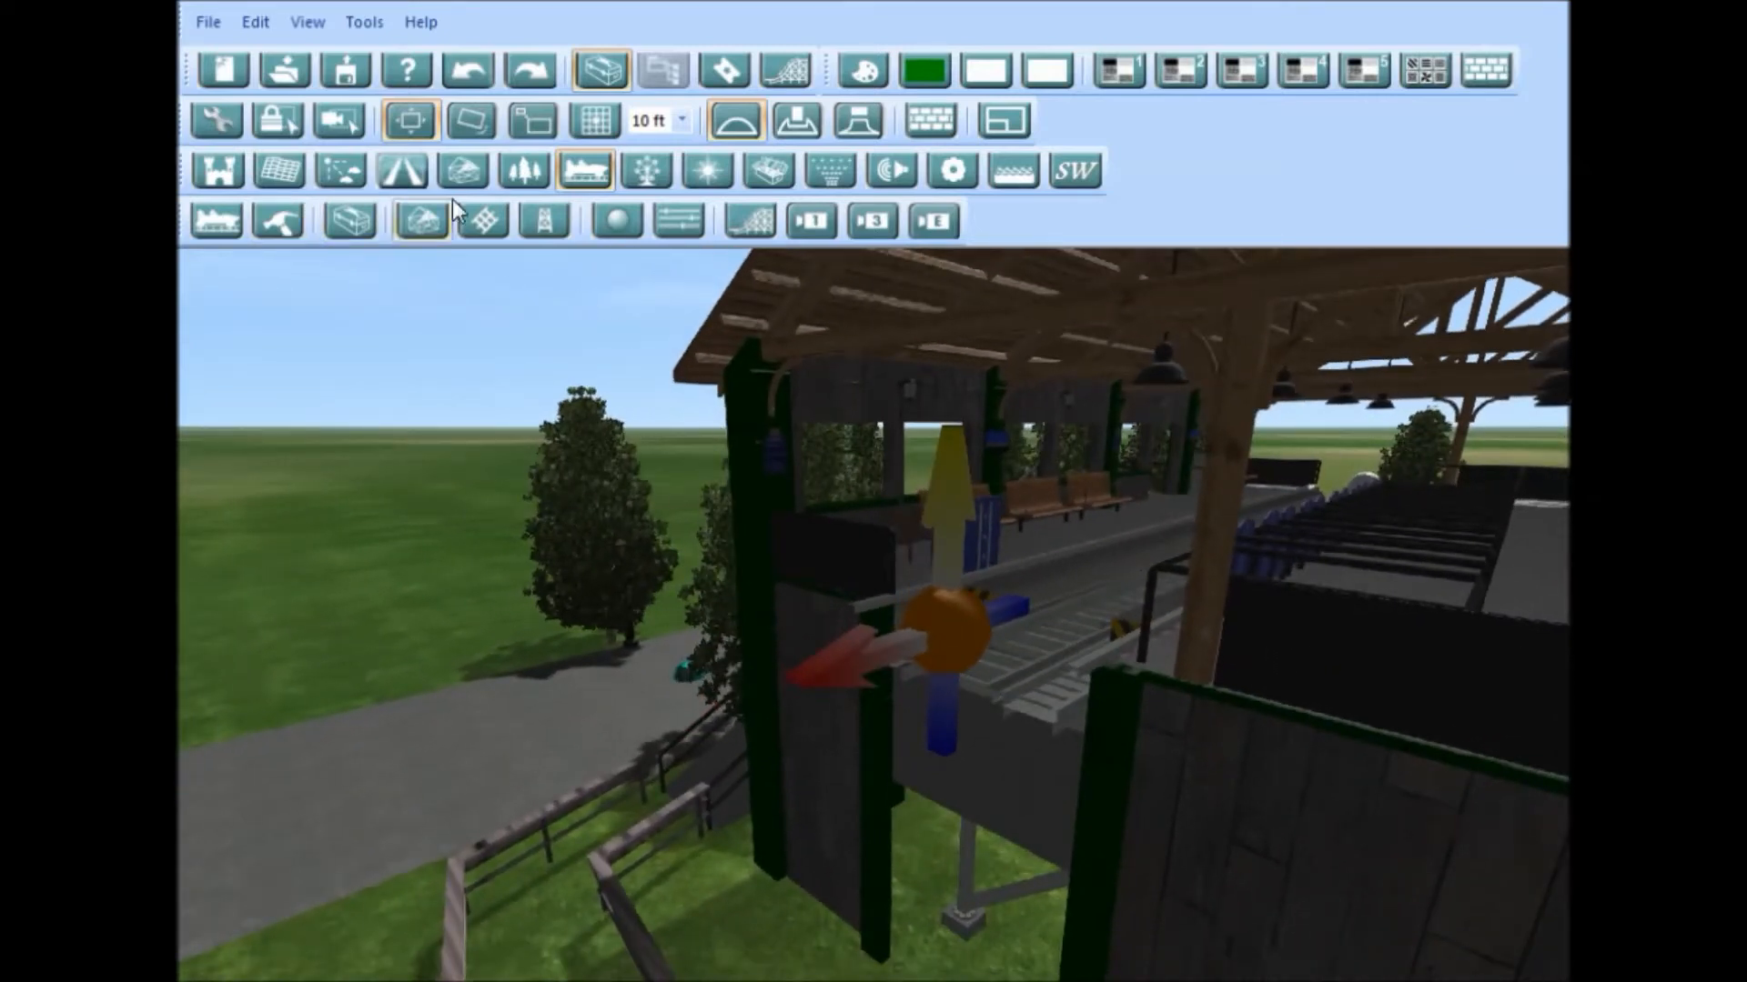
pyautogui.click(324, 220)
pyautogui.scroll(3, 974, 592)
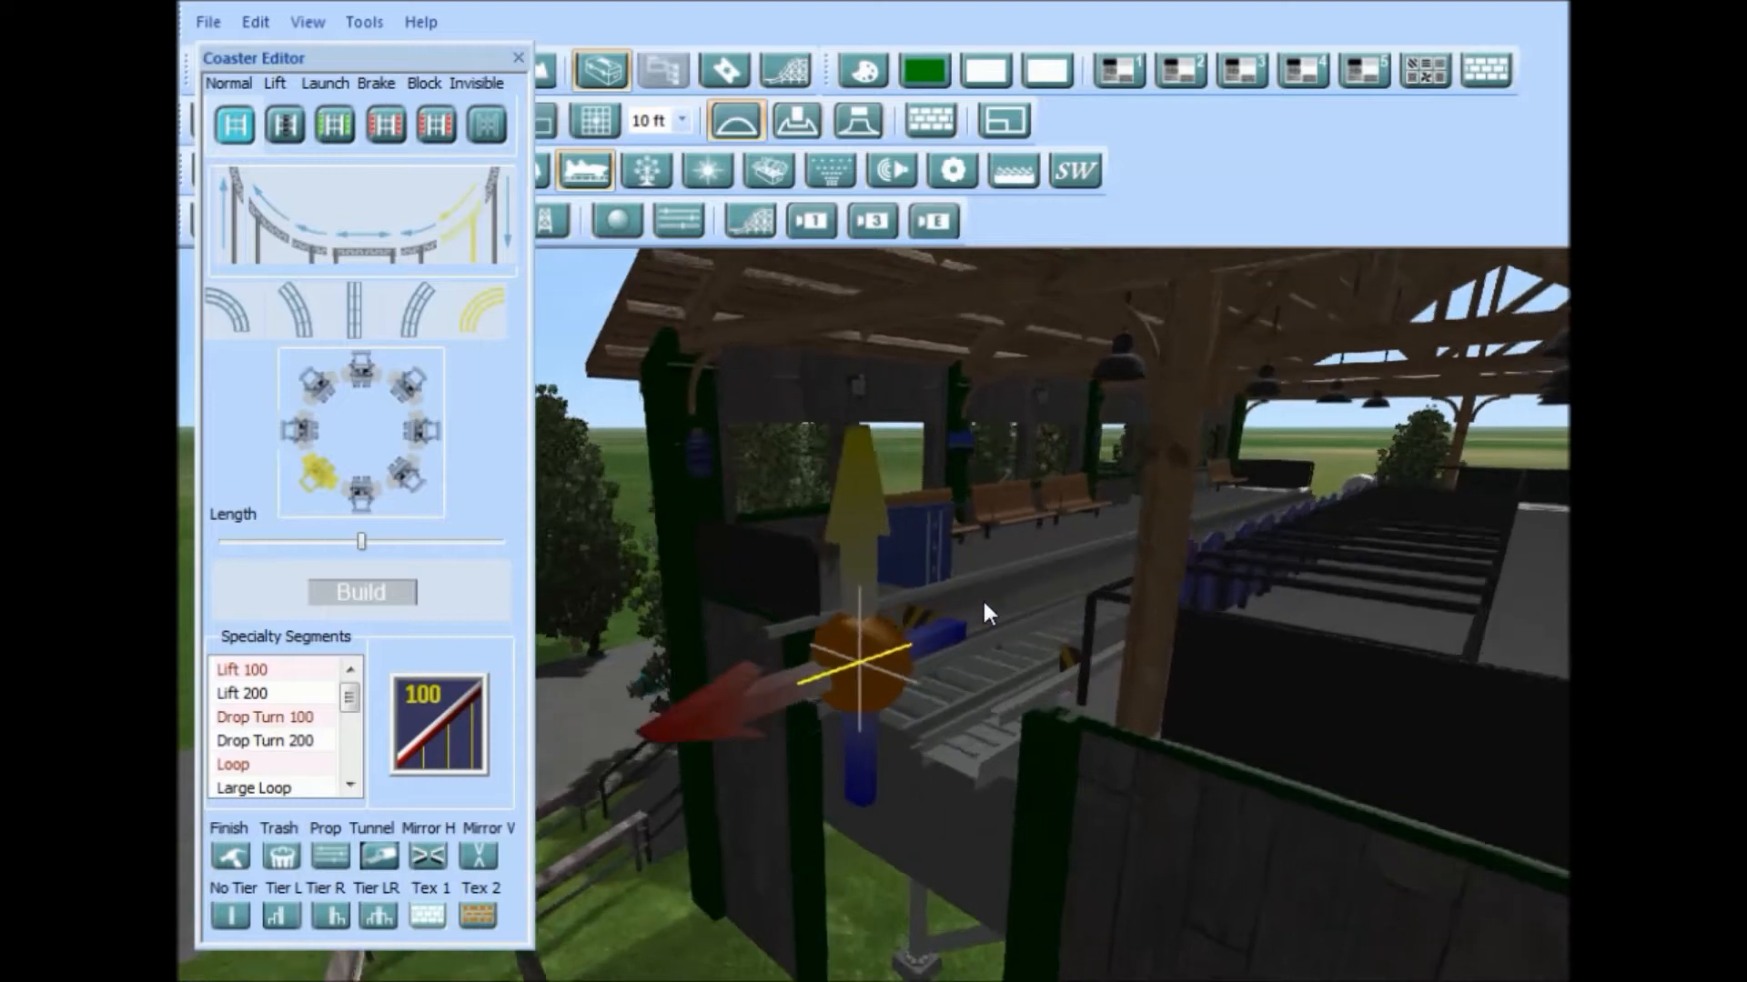
pyautogui.click(467, 916)
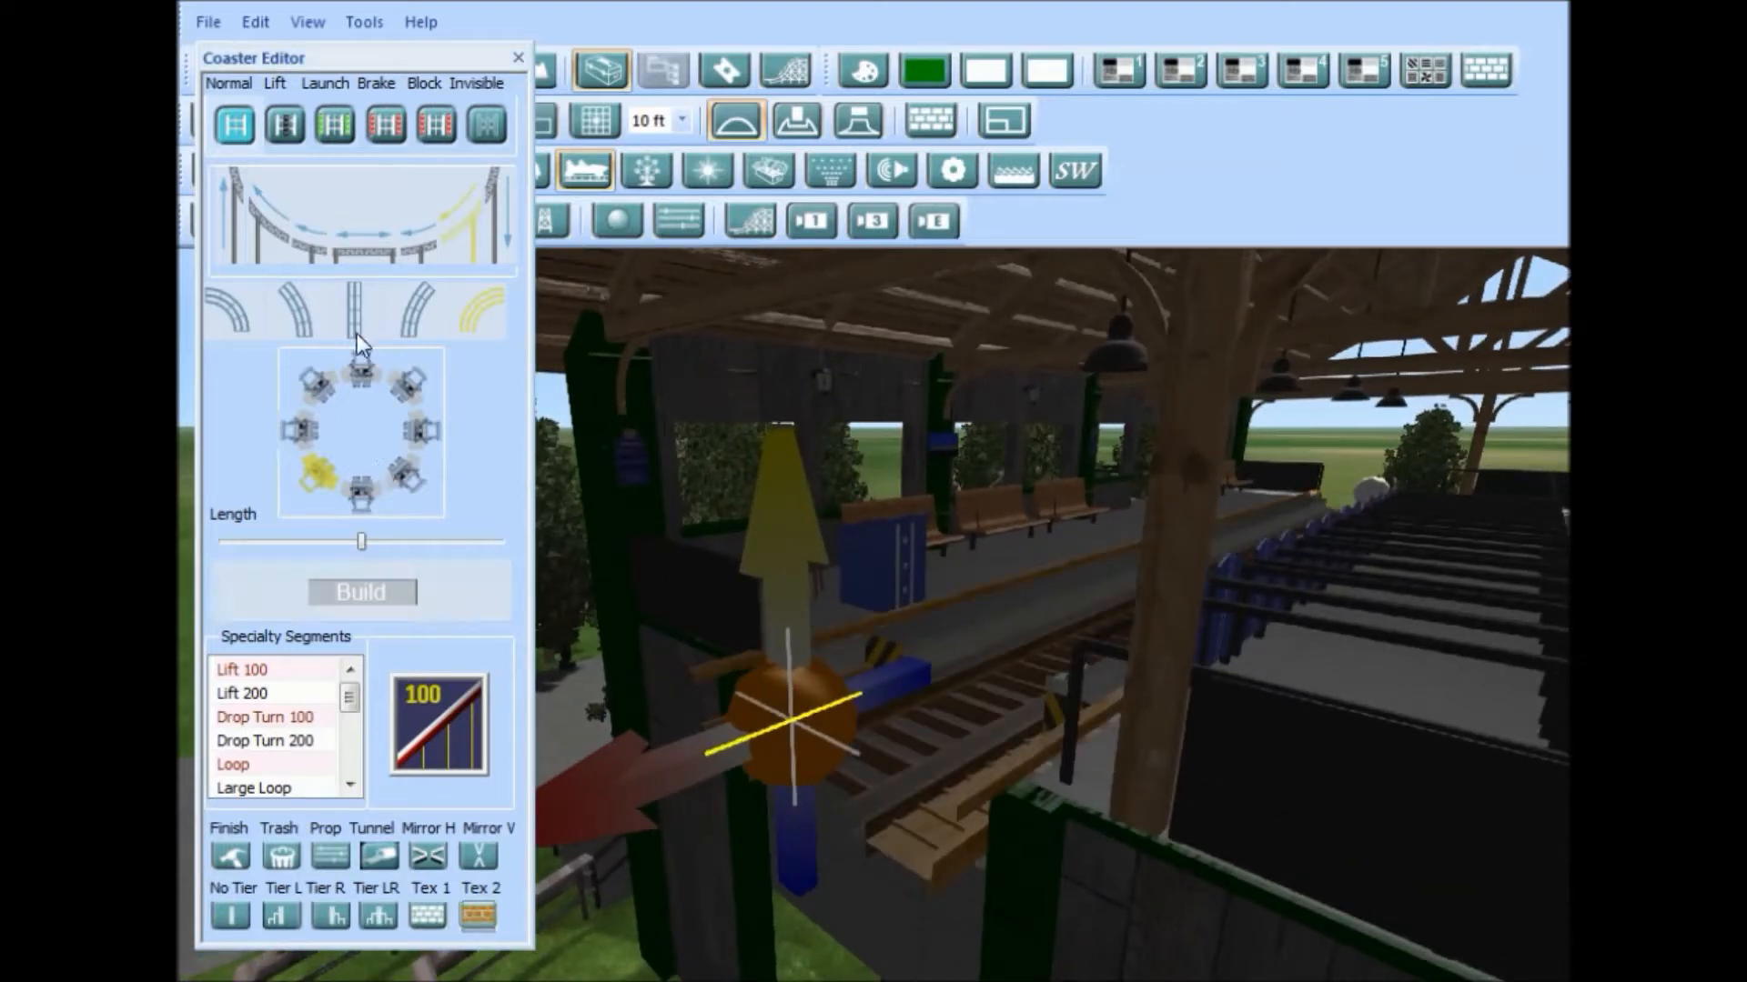
# Step: Switch the wooden station track's texture back to Tex 1 and bring the whole station into view
pyautogui.click(428, 915)
pyautogui.scroll(-5, 935, 783)
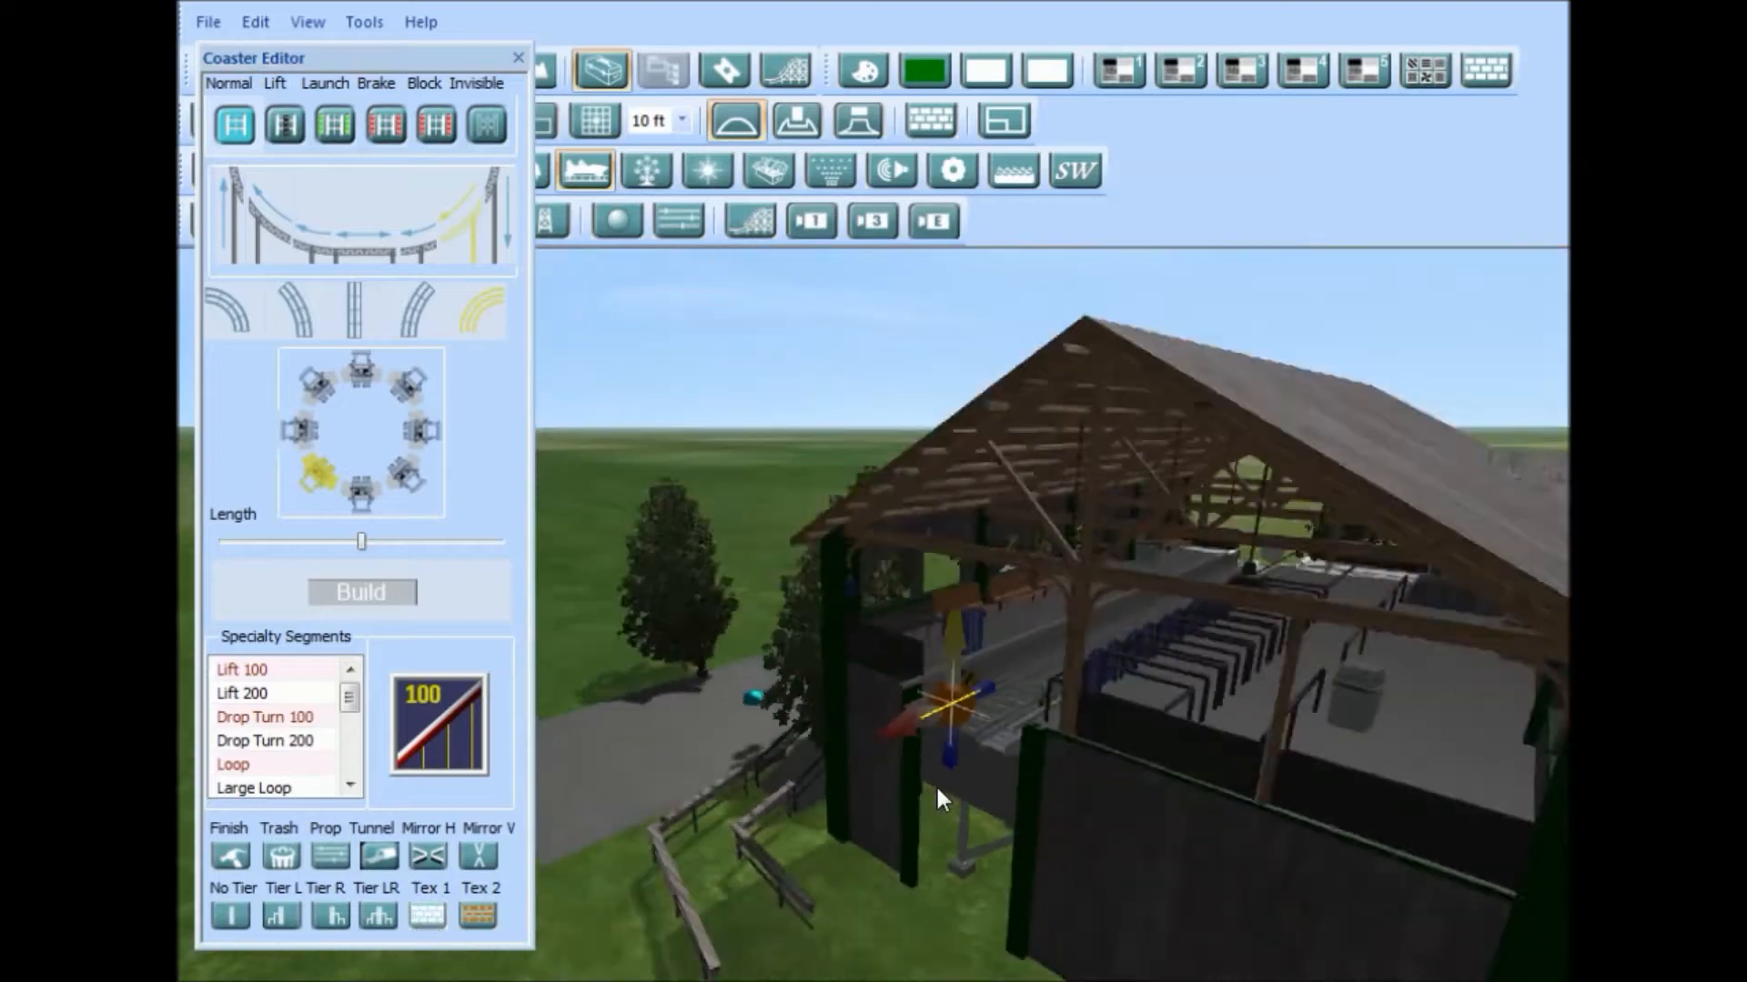
pyautogui.scroll(-3, 951, 760)
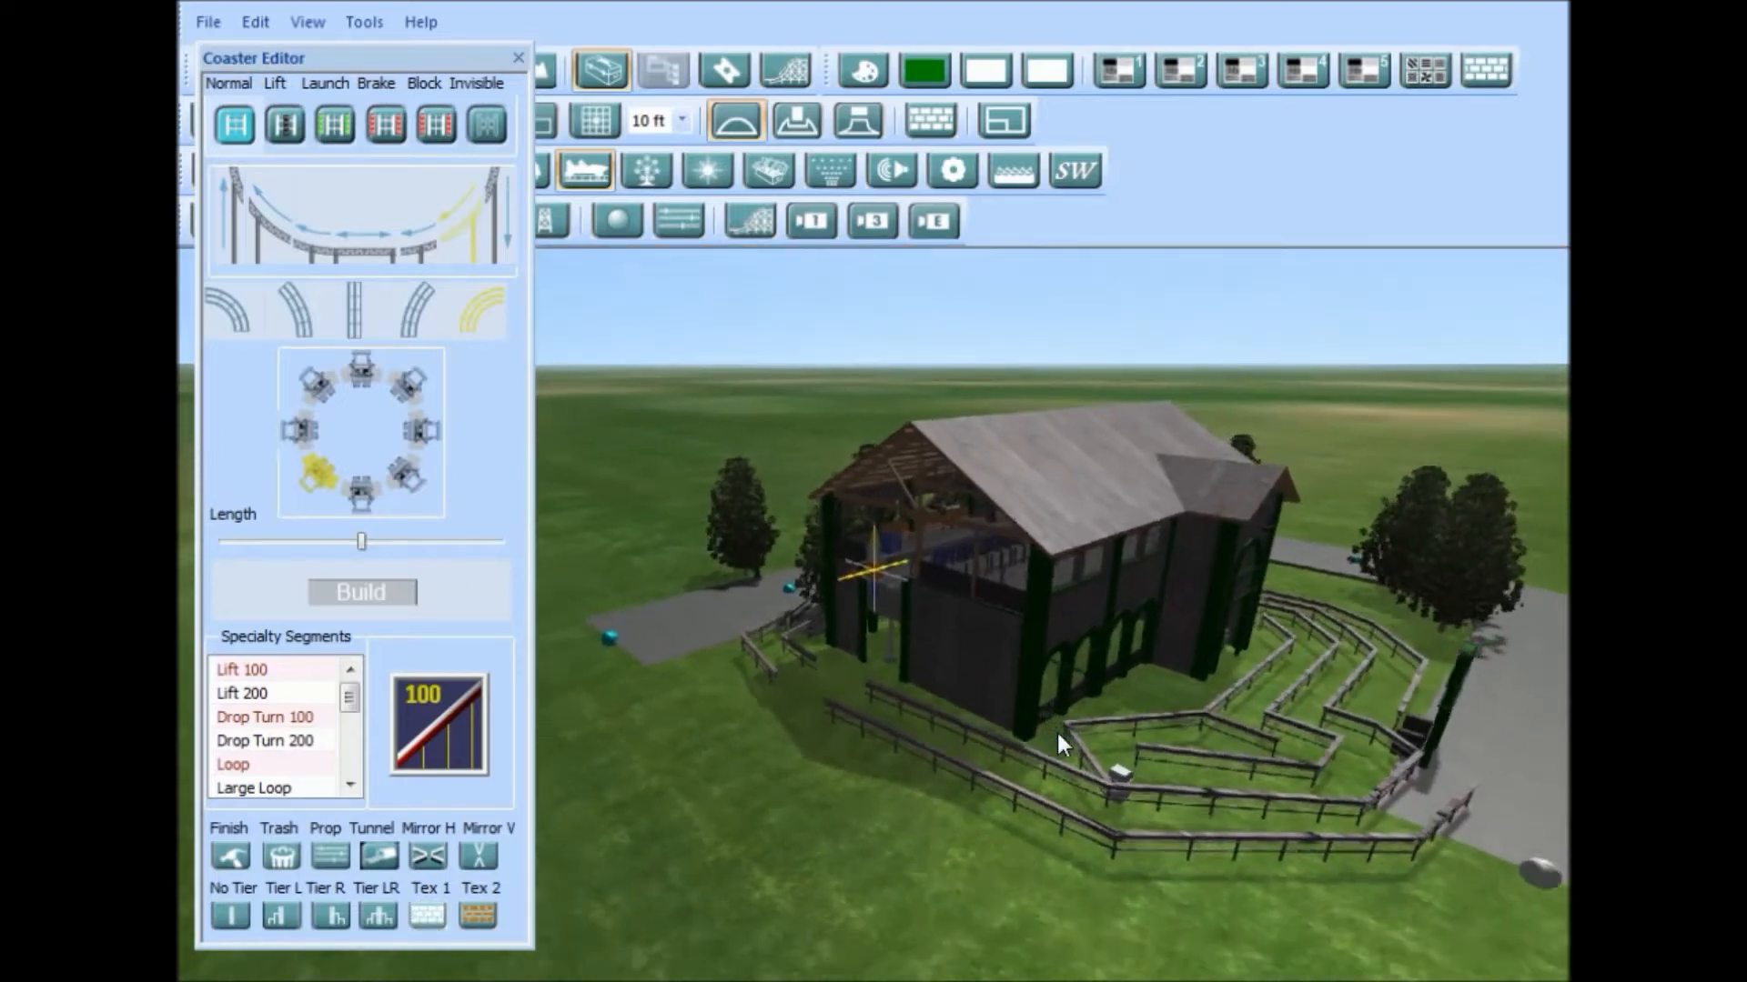
pyautogui.scroll(-2, 1057, 729)
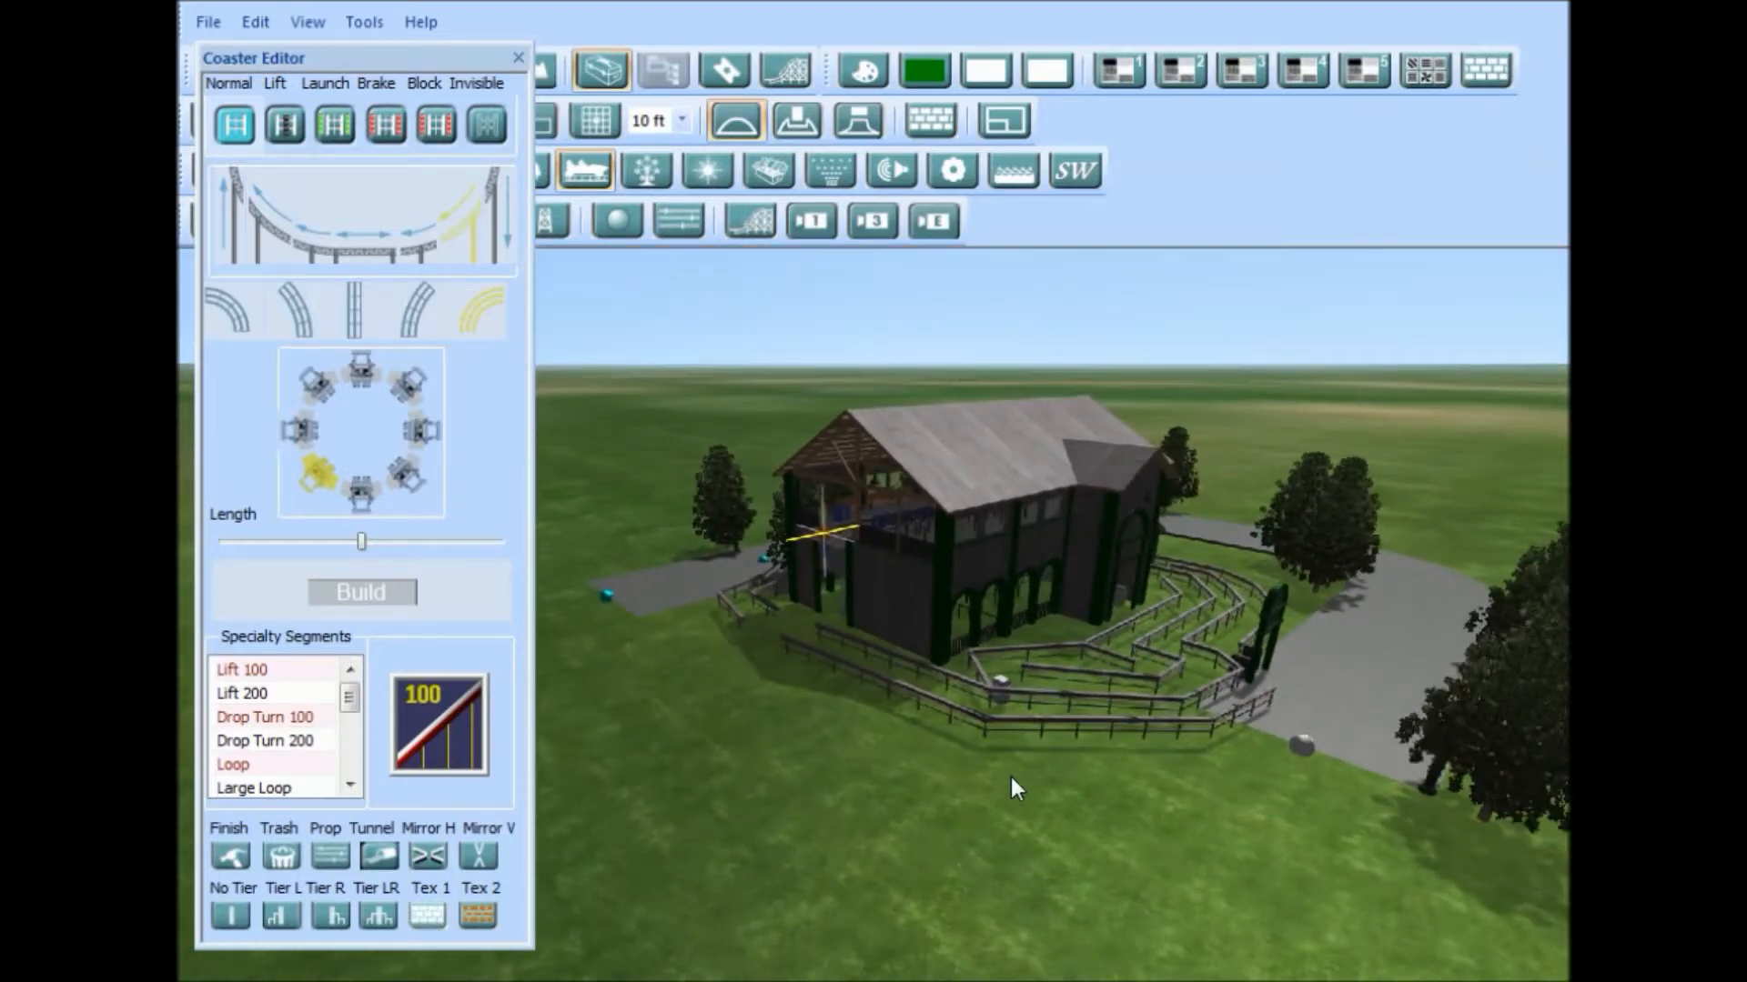
pyautogui.moveTo(904, 739); pyautogui.dragTo(1014, 748, button='middle')
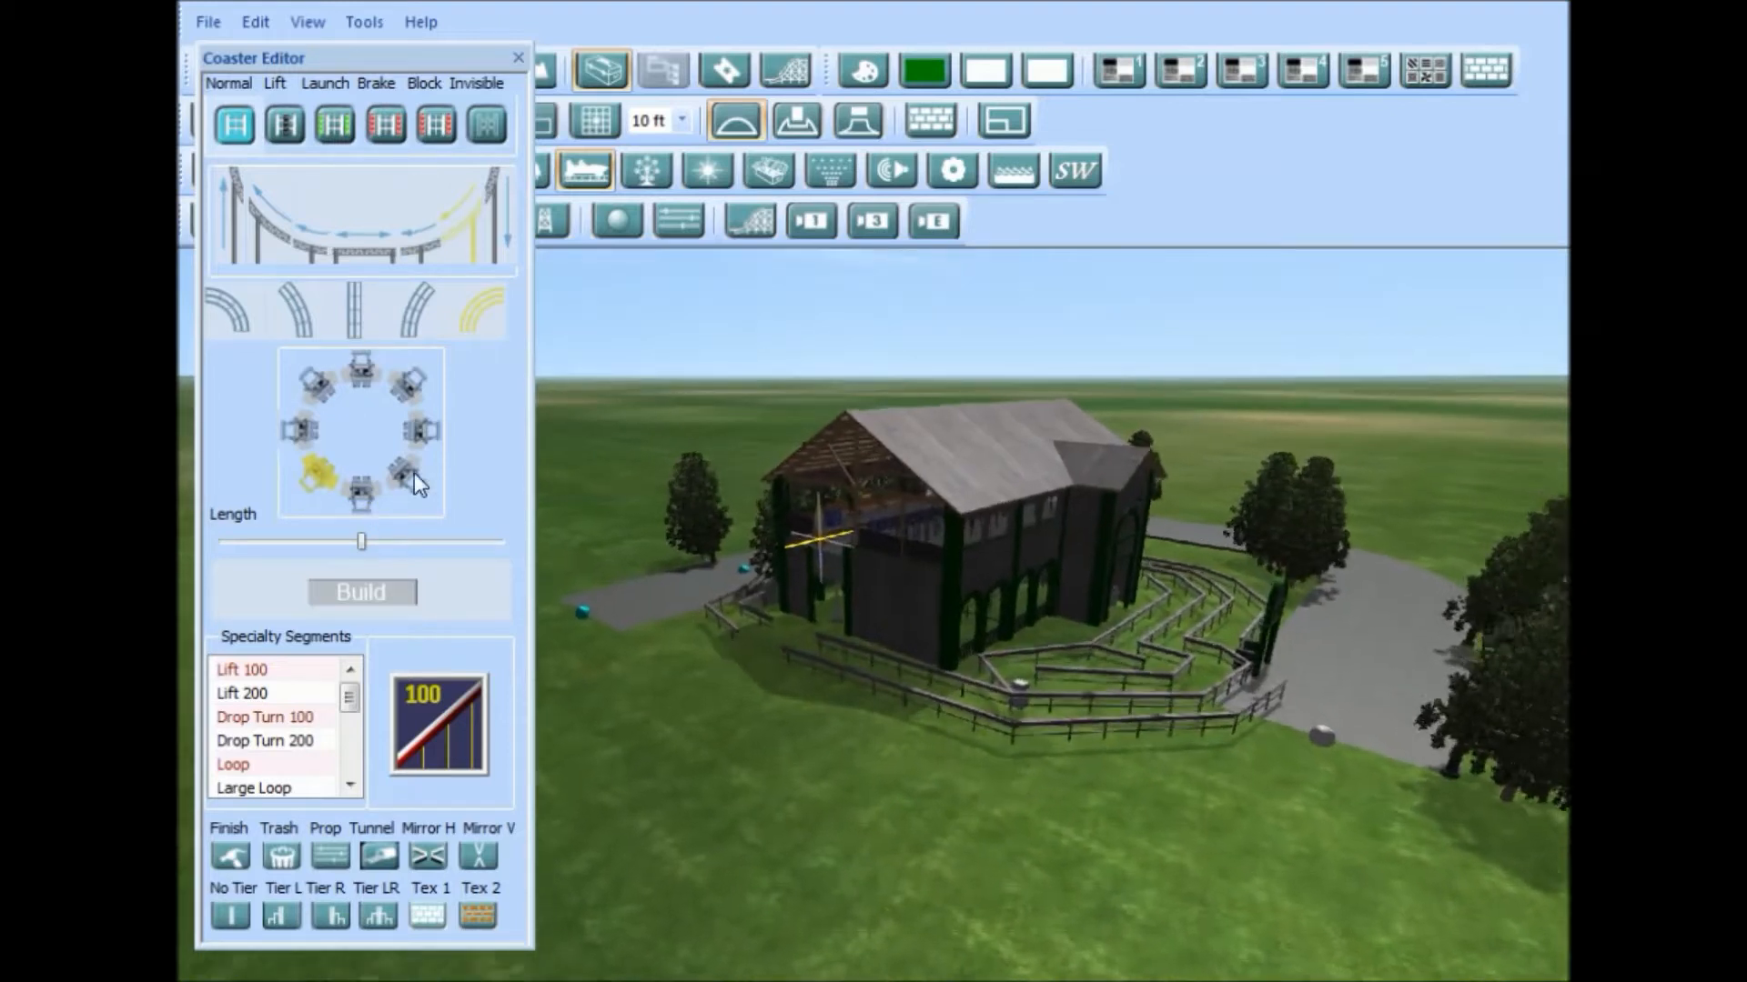
# Step: Build a level sharp left turn from the station exit, bank it 45 degrees into the turn, and reposition its end node
pyautogui.click(235, 314)
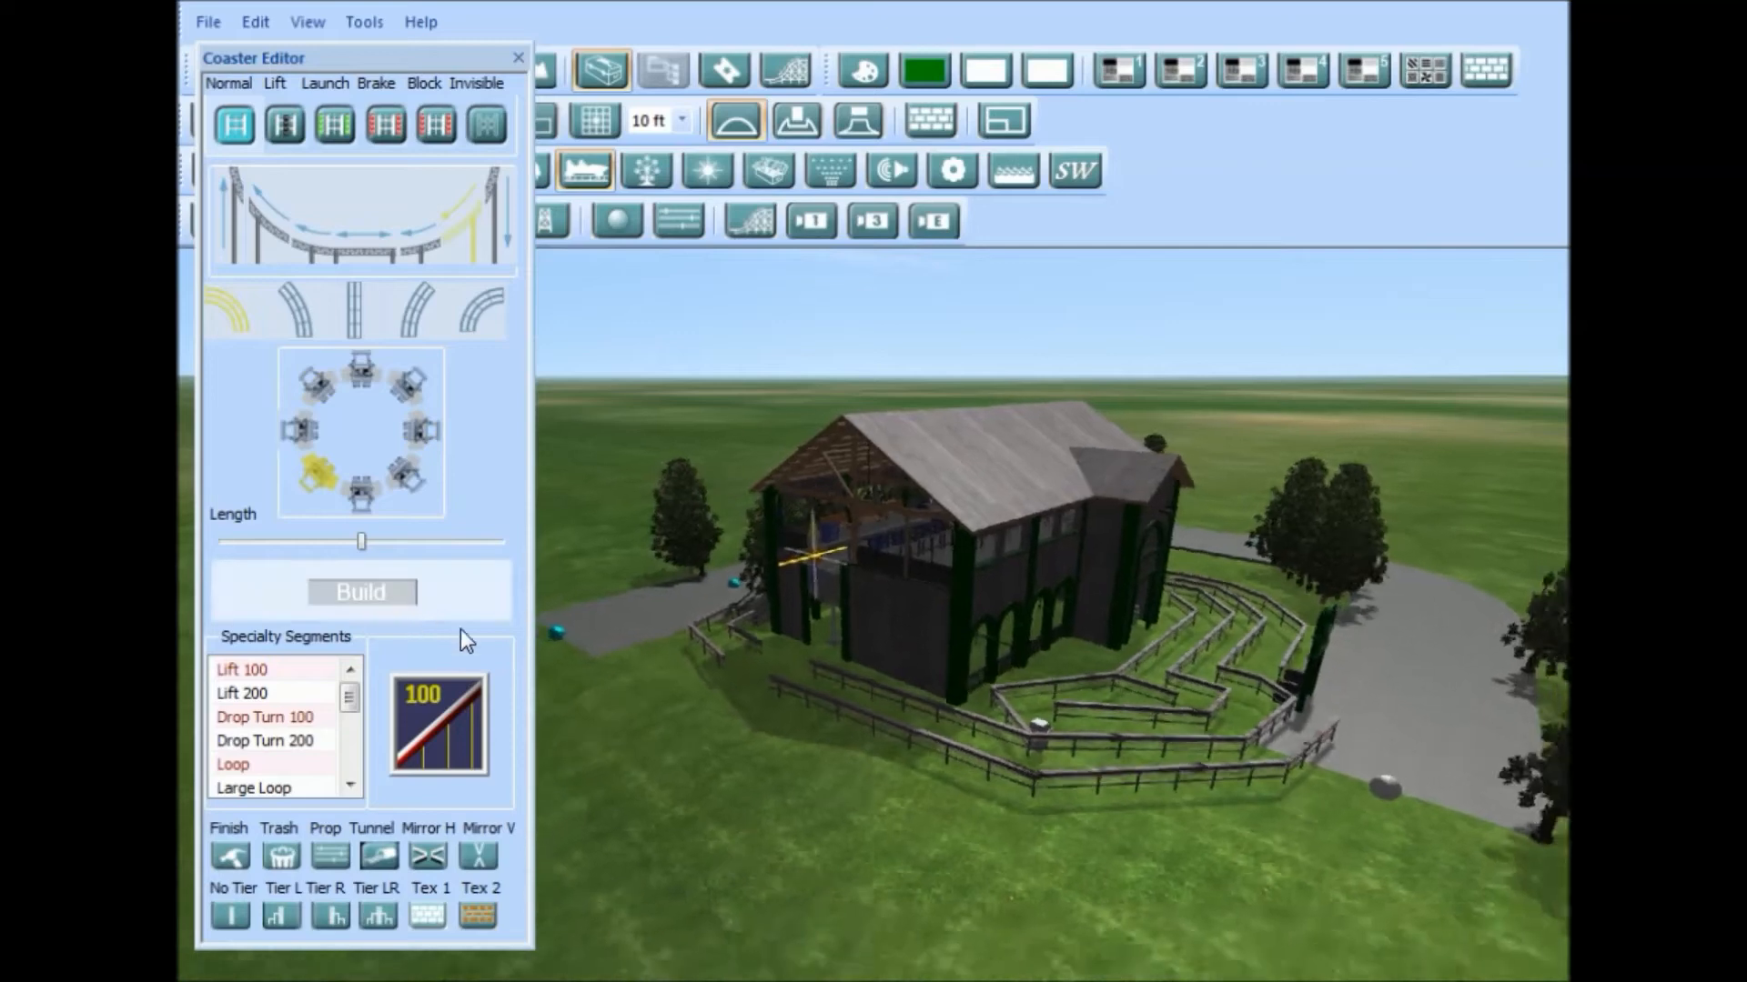
pyautogui.click(359, 593)
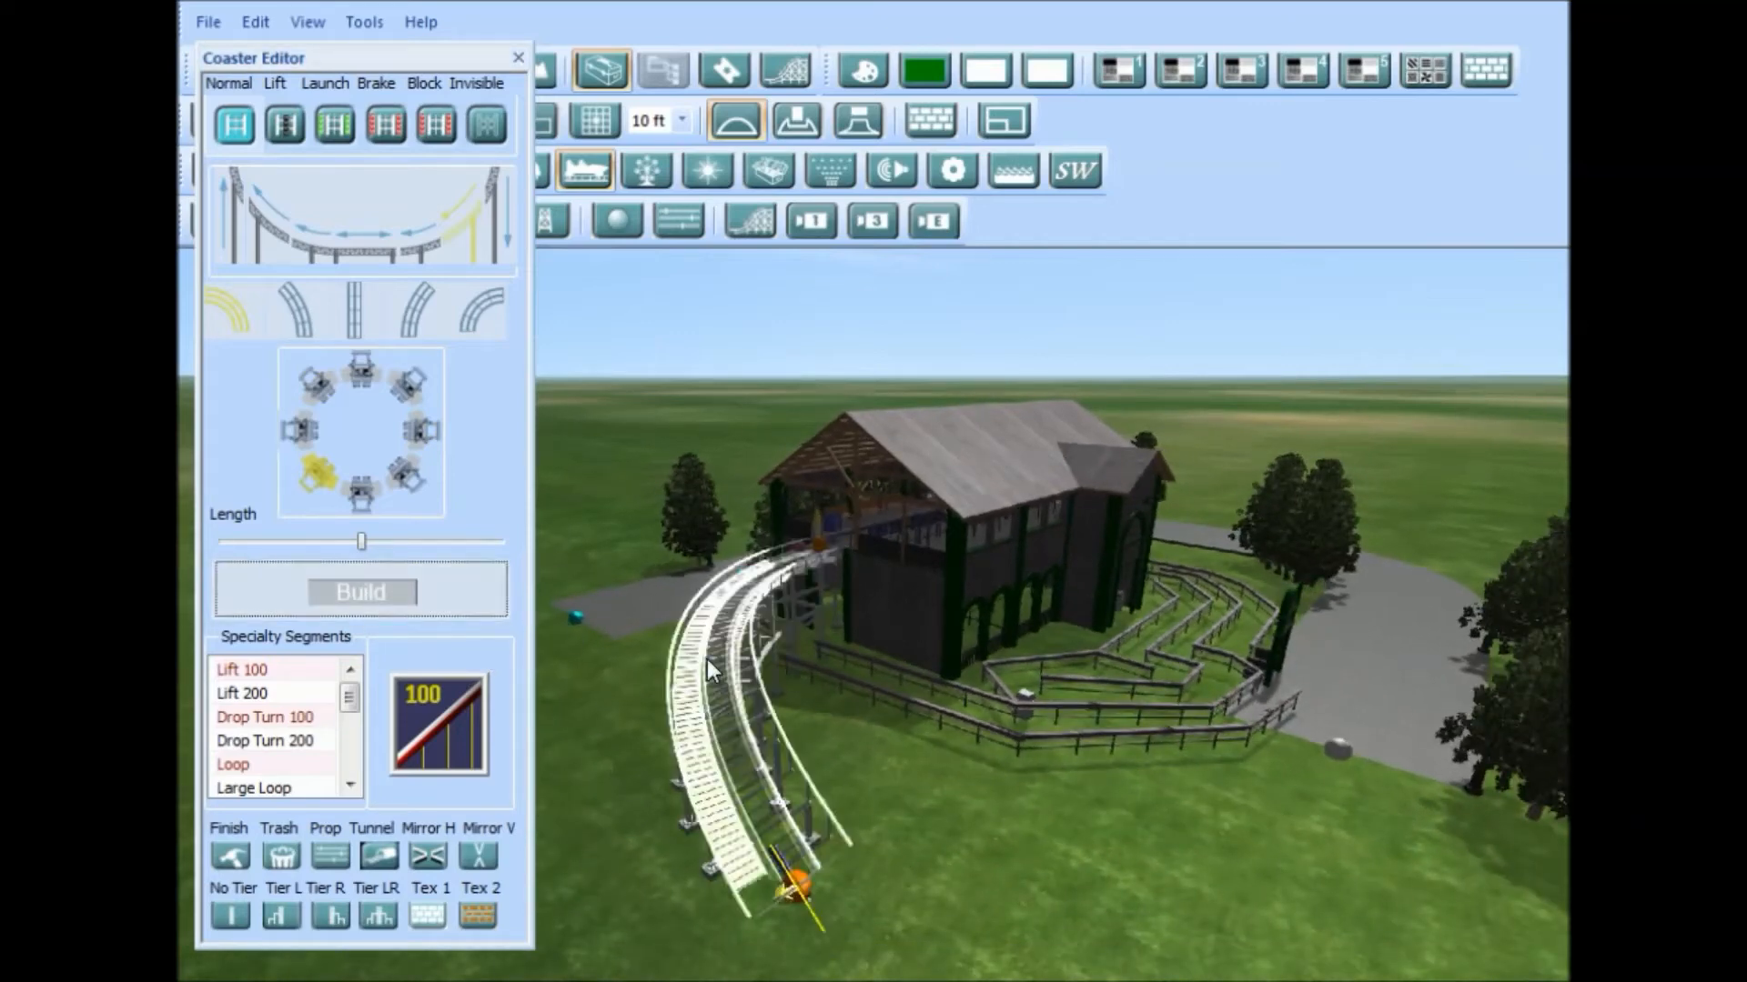
pyautogui.click(406, 484)
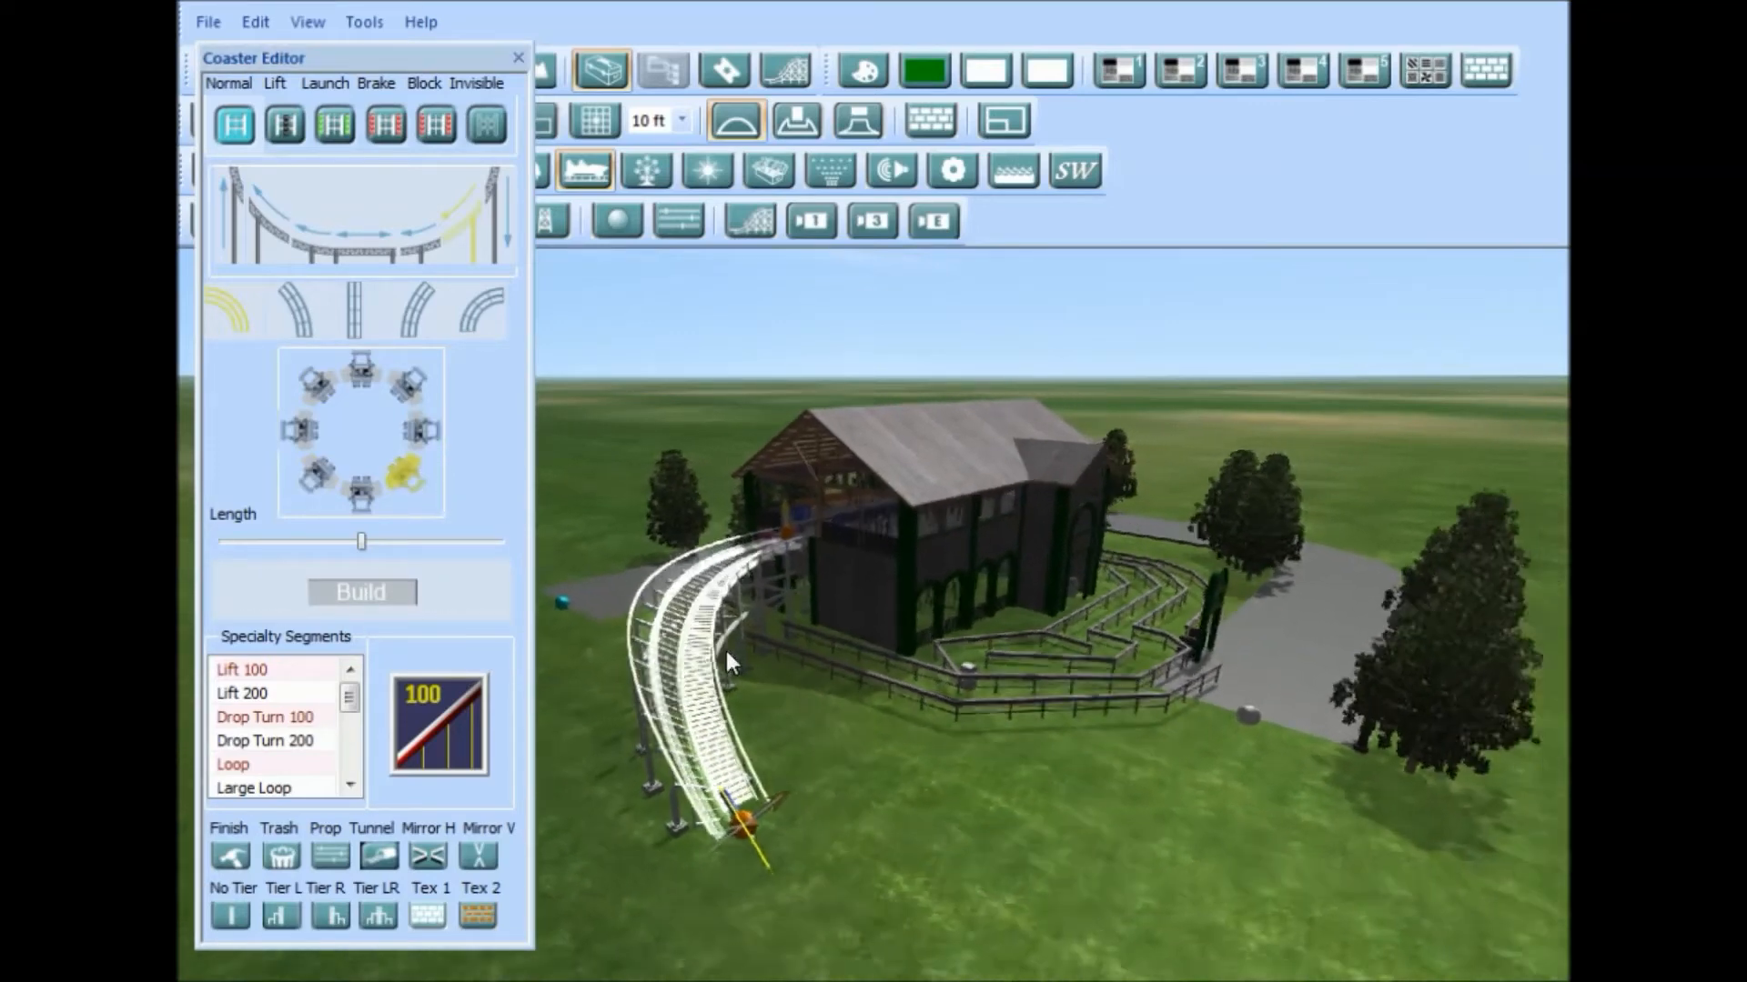
pyautogui.click(346, 229)
pyautogui.moveTo(741, 709); pyautogui.dragTo(887, 699, button='middle')
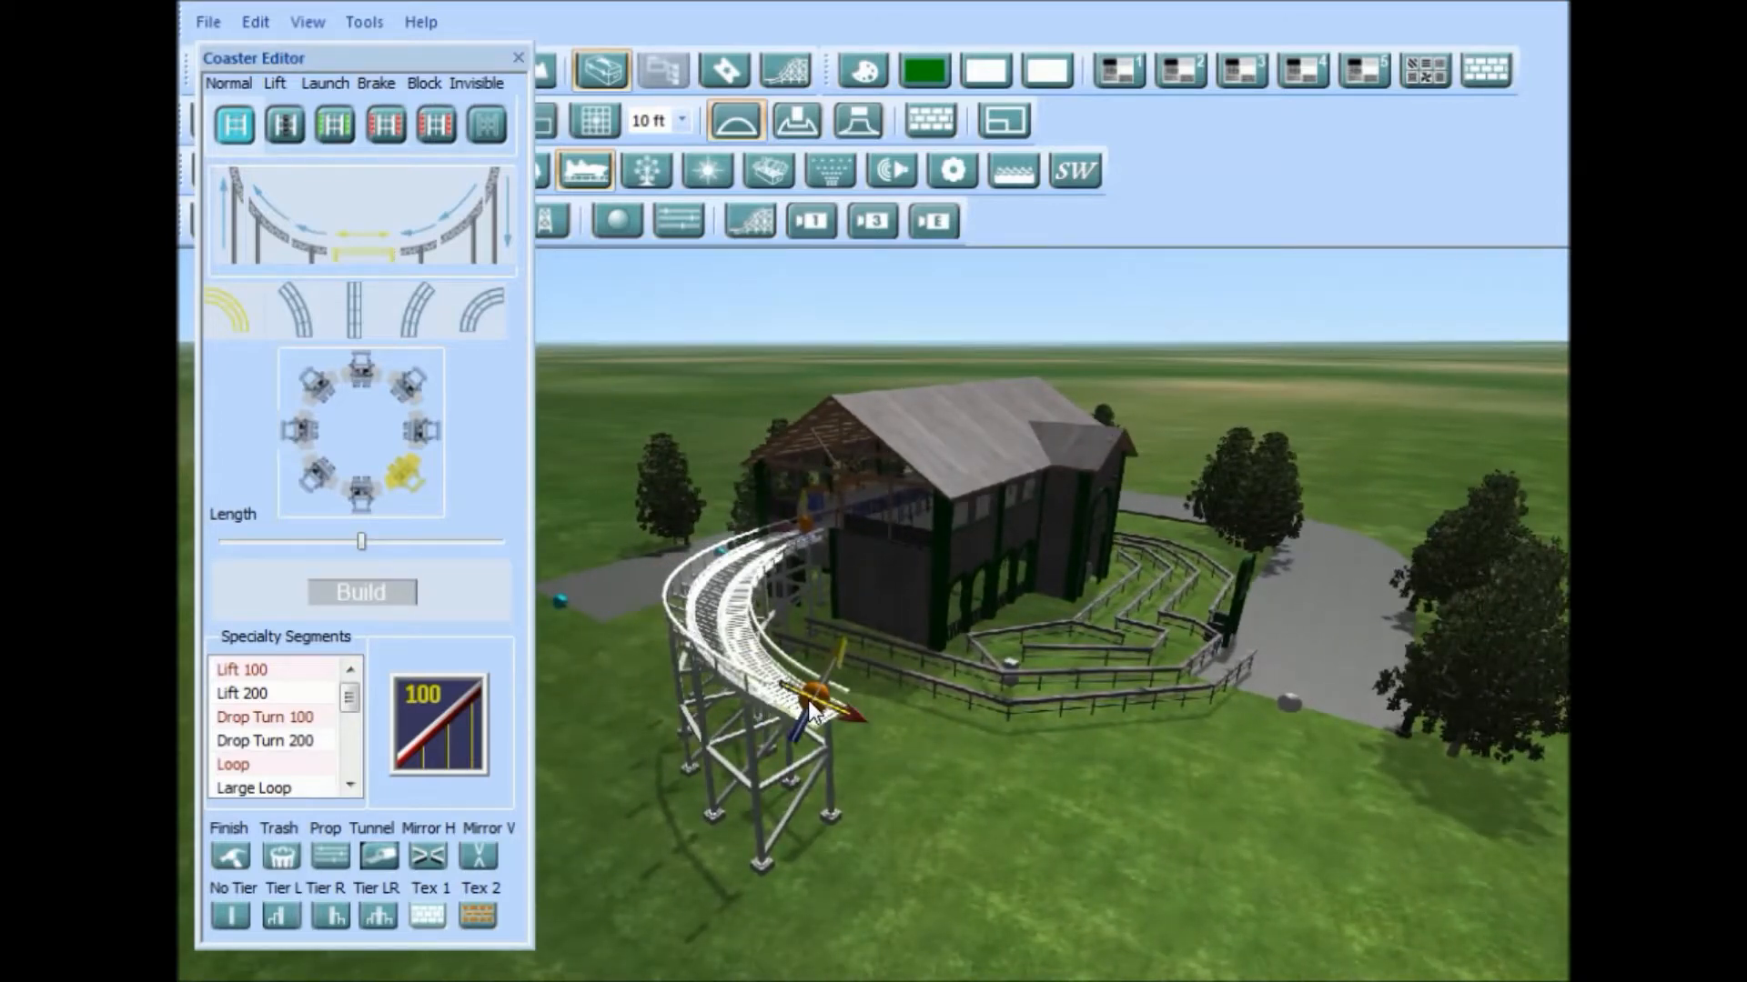
pyautogui.moveTo(807, 701); pyautogui.dragTo(802, 752)
pyautogui.moveTo(820, 793); pyautogui.dragTo(705, 664, button='middle')
# Step: Build a second level sharp left turn, lengthen it, and adjust its end node beyond the queue entrance
pyautogui.click(373, 588)
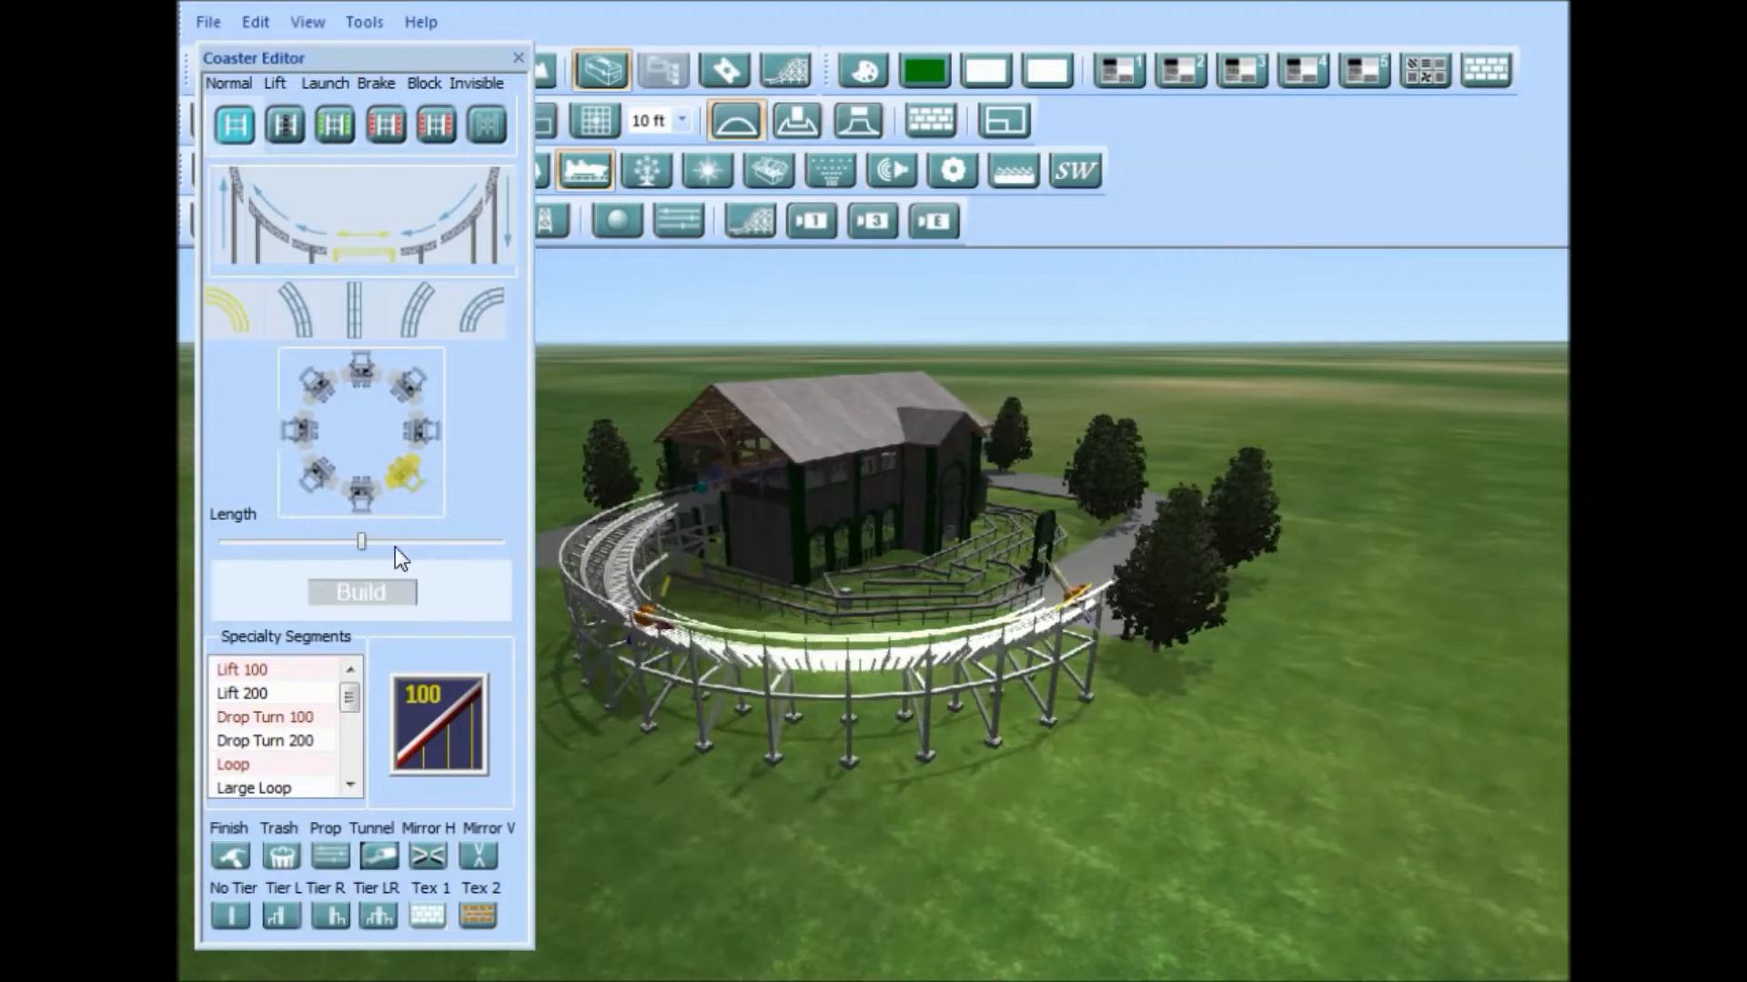
pyautogui.moveTo(358, 536); pyautogui.dragTo(439, 533)
pyautogui.moveTo(1028, 638); pyautogui.dragTo(860, 728, button='middle')
pyautogui.moveTo(1105, 671); pyautogui.dragTo(1090, 713)
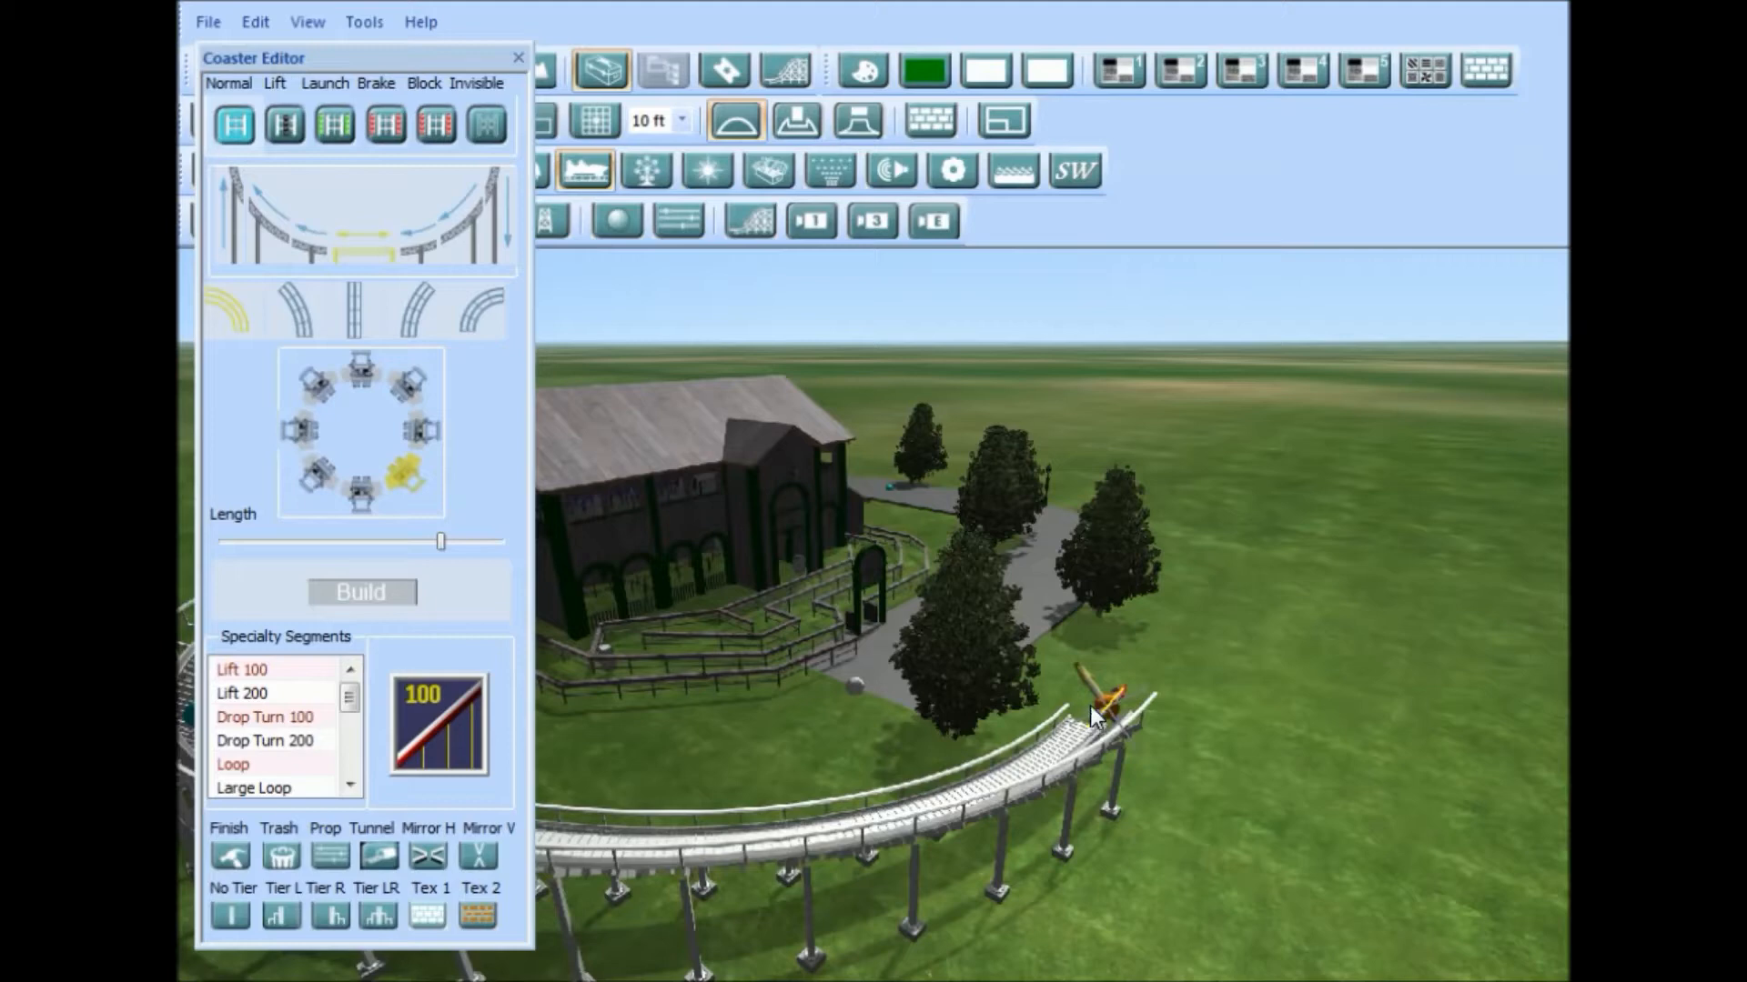
# Step: Build the next track segment and try the Lift 100 and Lift 200 specialty segments on it
pyautogui.click(374, 589)
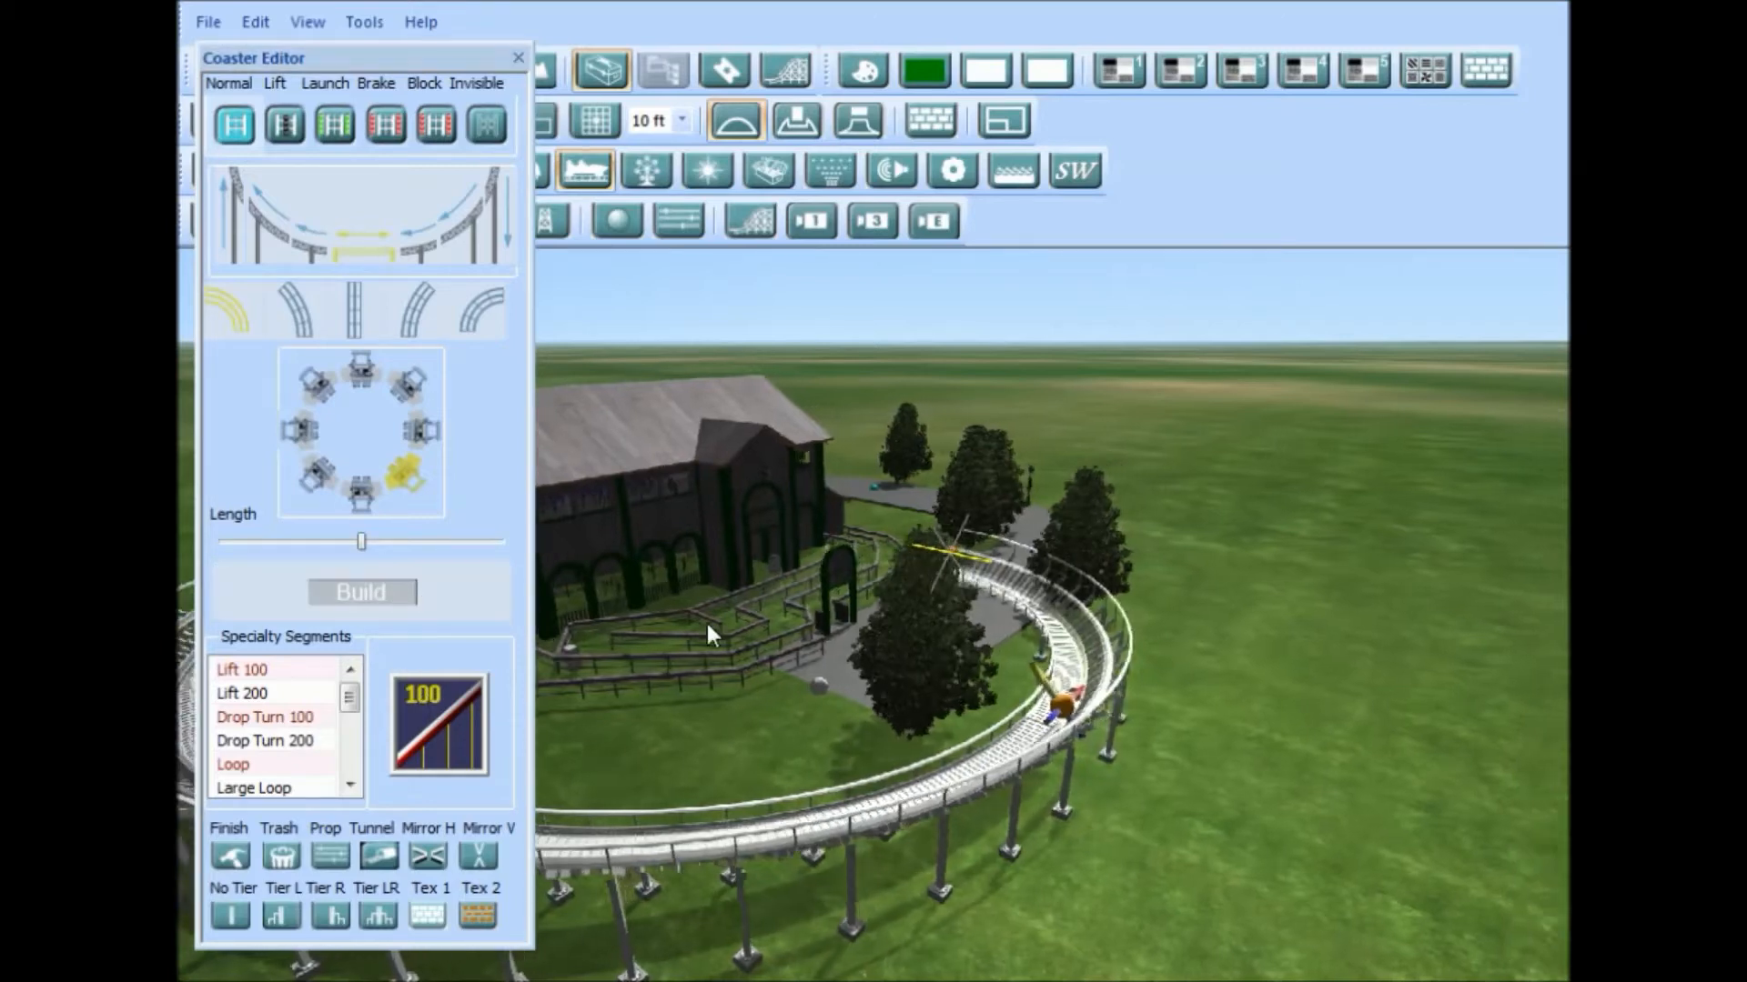
pyautogui.click(273, 671)
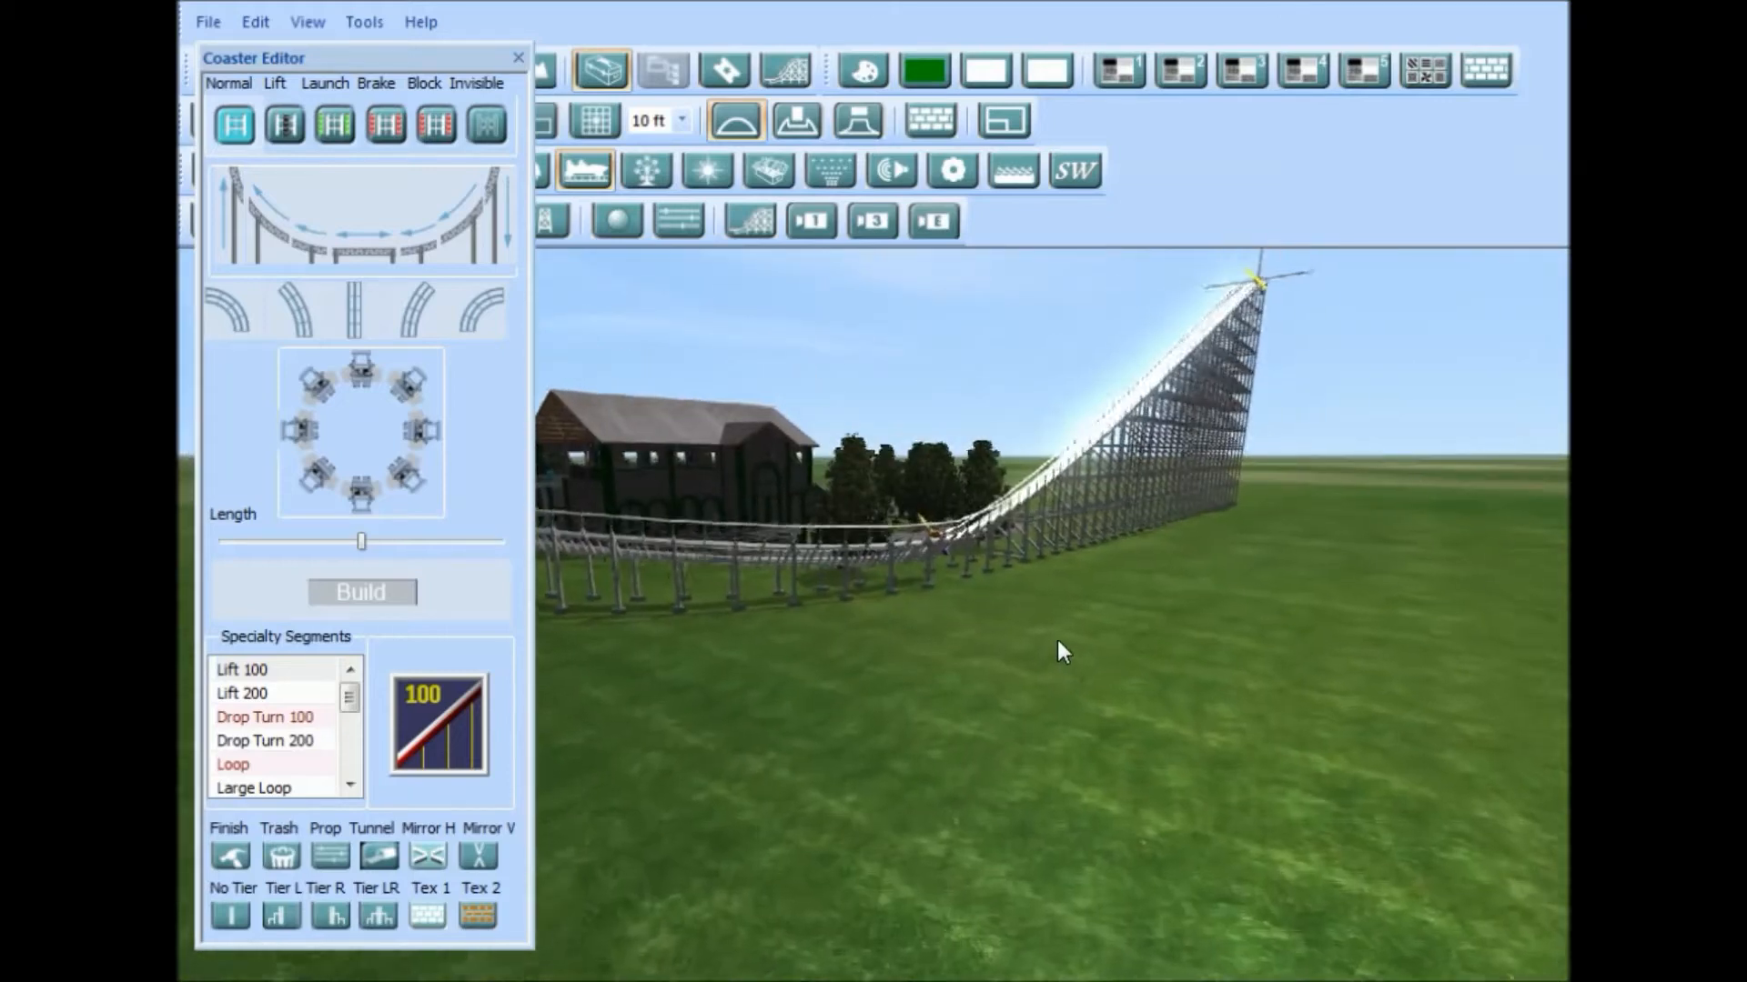
pyautogui.click(258, 693)
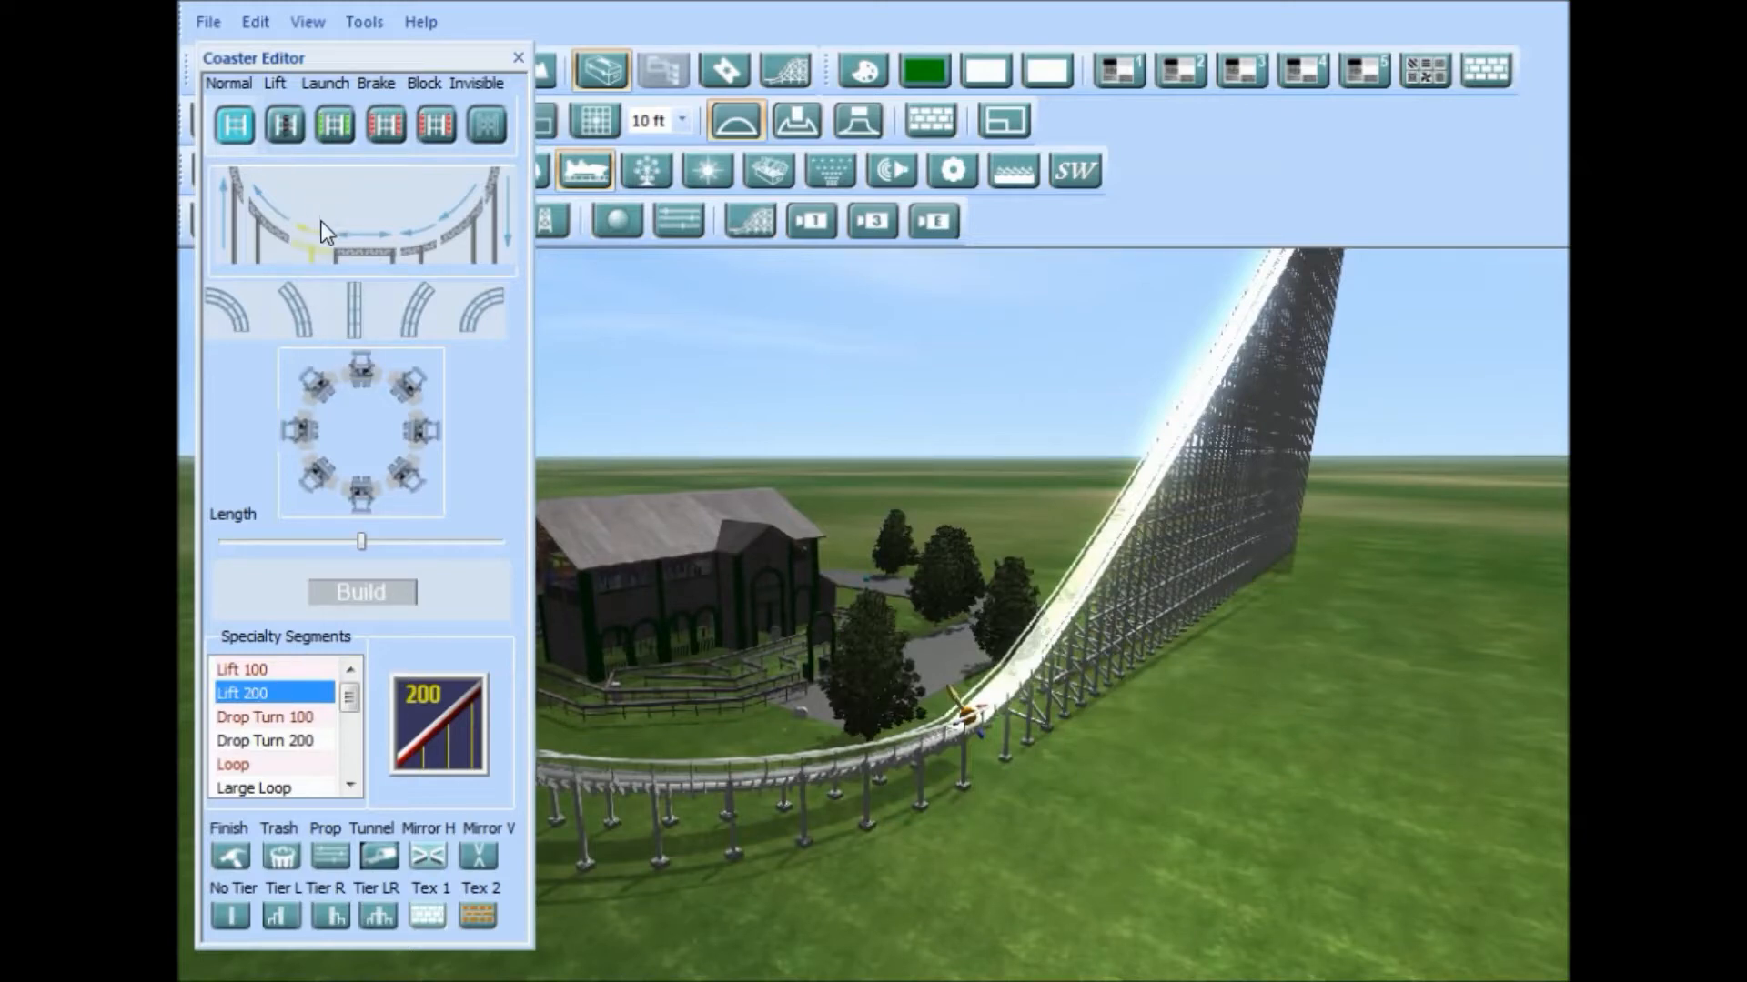
# Step: Reshape the segment as a straight, upright steep climb at maximum length and make it lift track
pyautogui.click(280, 222)
pyautogui.click(356, 314)
pyautogui.moveTo(819, 692); pyautogui.dragTo(589, 822, button='middle')
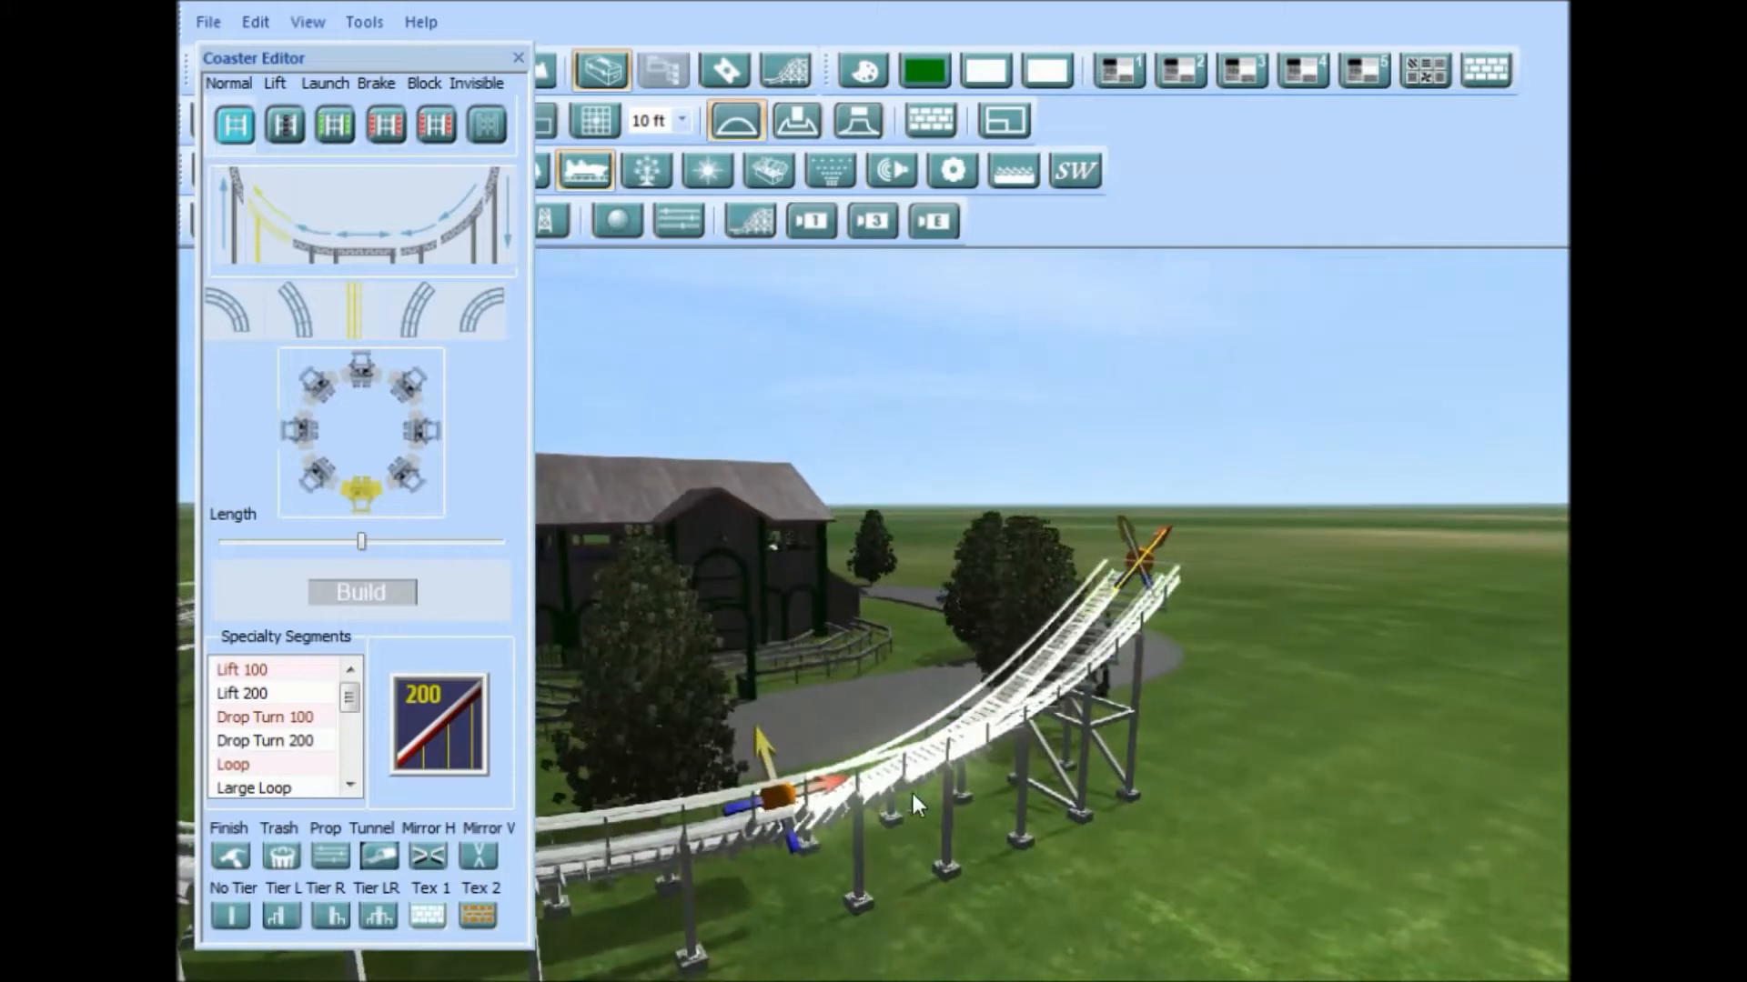
pyautogui.moveTo(913, 793); pyautogui.dragTo(880, 740, button='middle')
pyautogui.moveTo(364, 544); pyautogui.dragTo(570, 549)
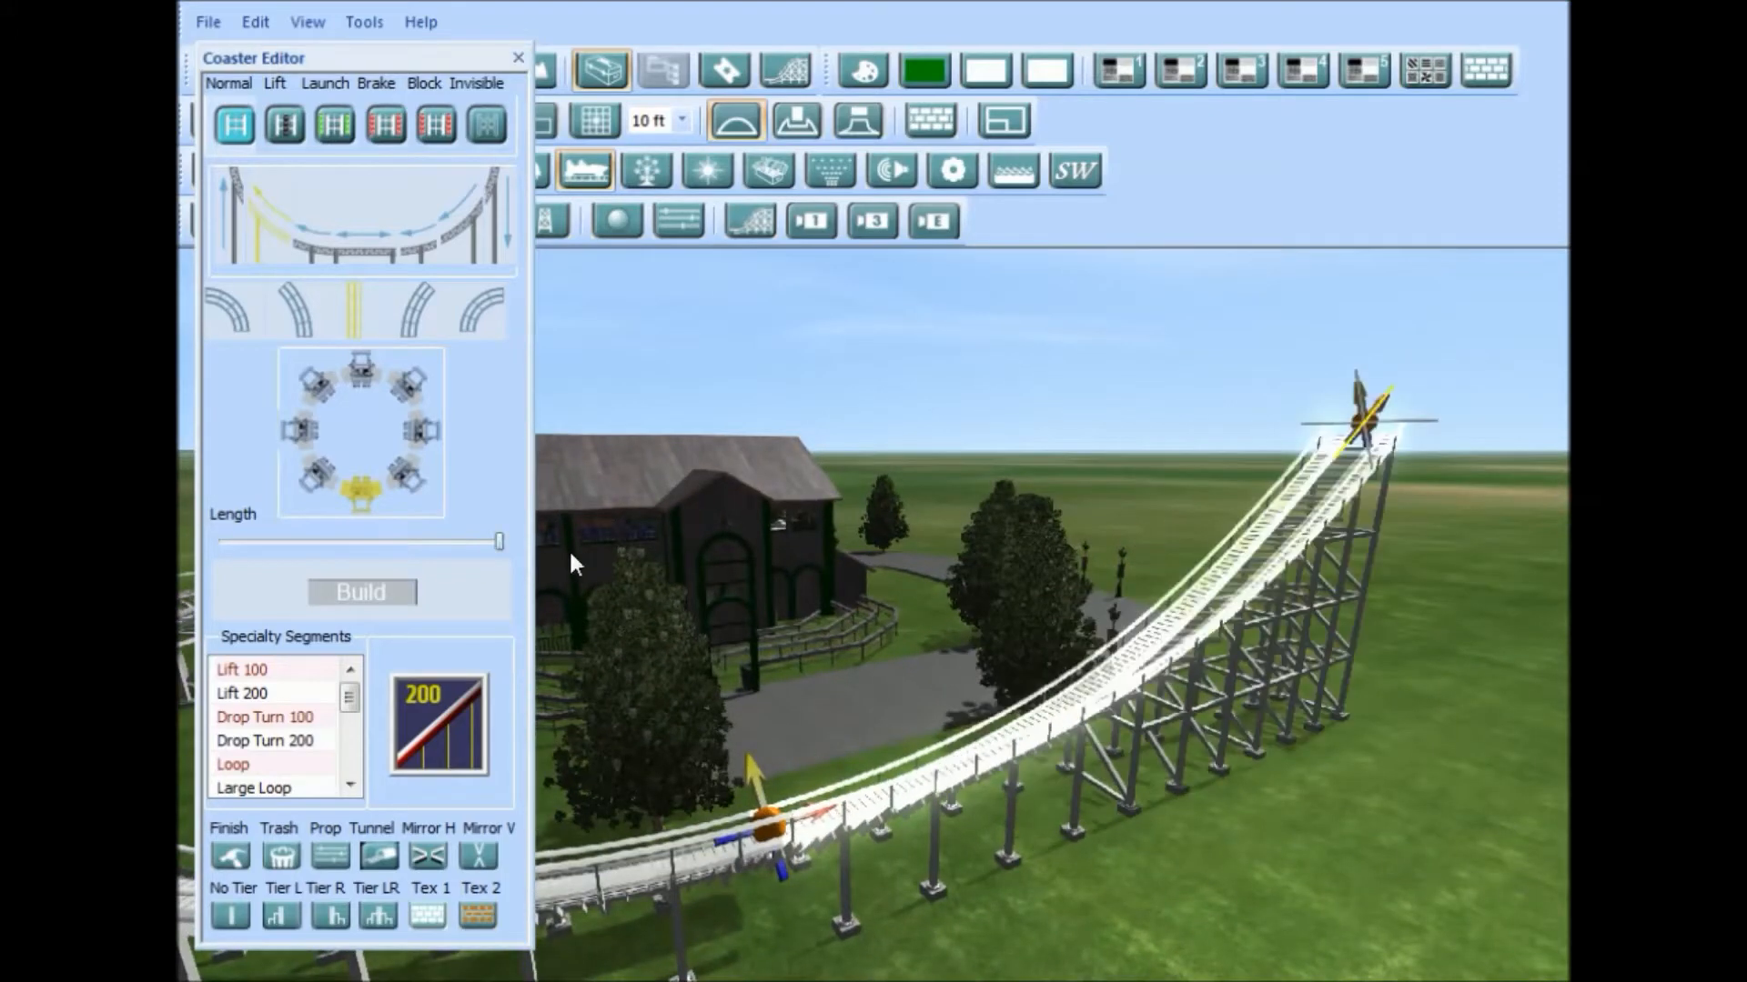
pyautogui.click(284, 125)
# Step: Build the following straight segment and level it out at maximum length to form the lift hill's crest
pyautogui.click(365, 593)
pyautogui.scroll(-5, 1083, 715)
pyautogui.moveTo(1245, 690); pyautogui.dragTo(1010, 630, button='middle')
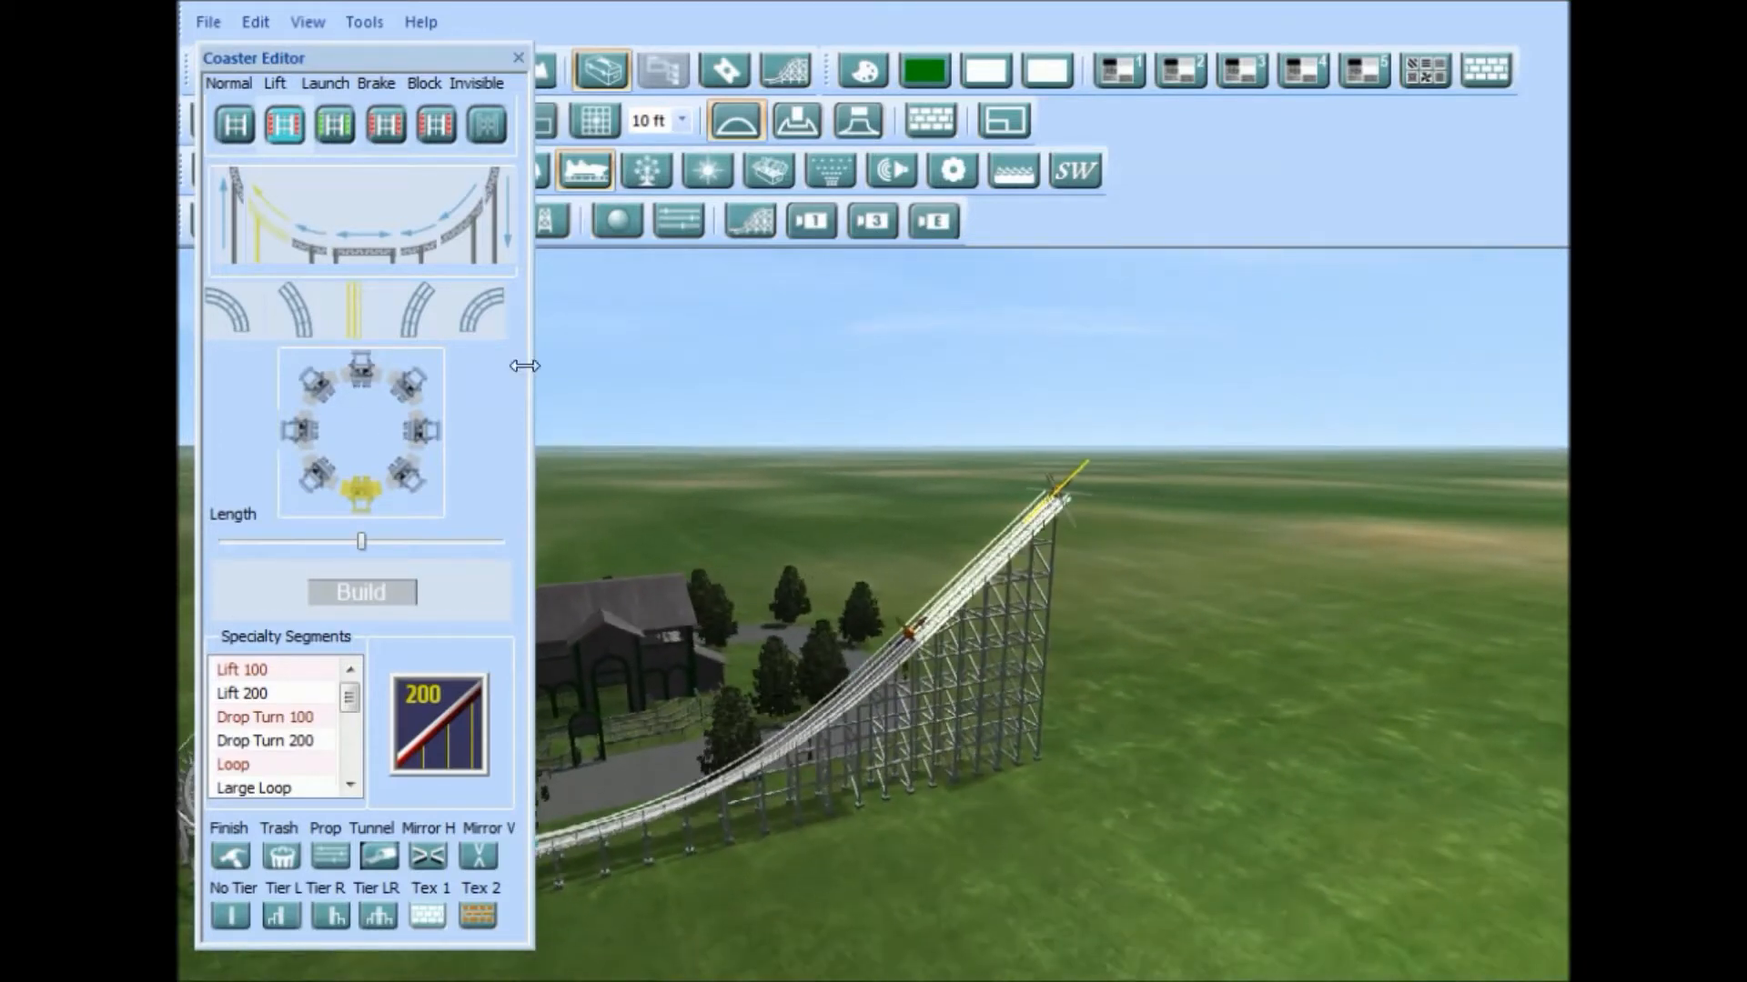
pyautogui.click(383, 246)
pyautogui.moveTo(362, 541); pyautogui.dragTo(637, 549)
# Step: Build a straight steep drop at maximum length after the lift hill's crest
pyautogui.click(413, 589)
pyautogui.moveTo(983, 651); pyautogui.dragTo(928, 637, button='middle')
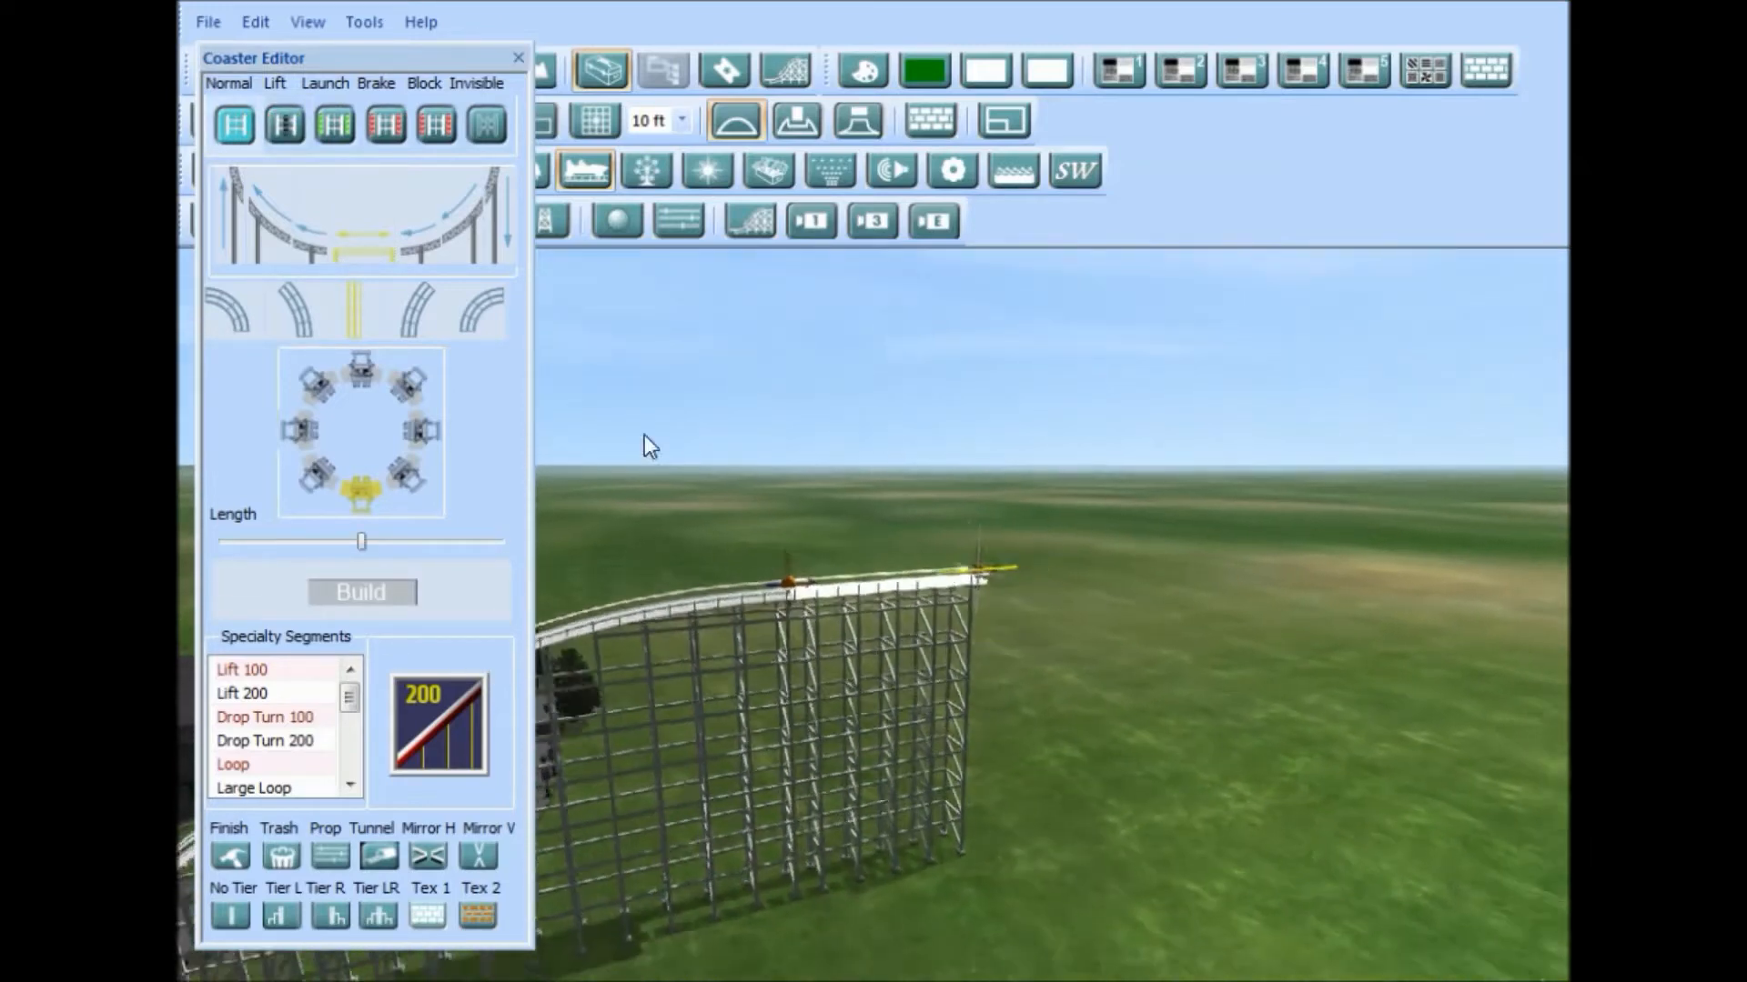
pyautogui.click(464, 253)
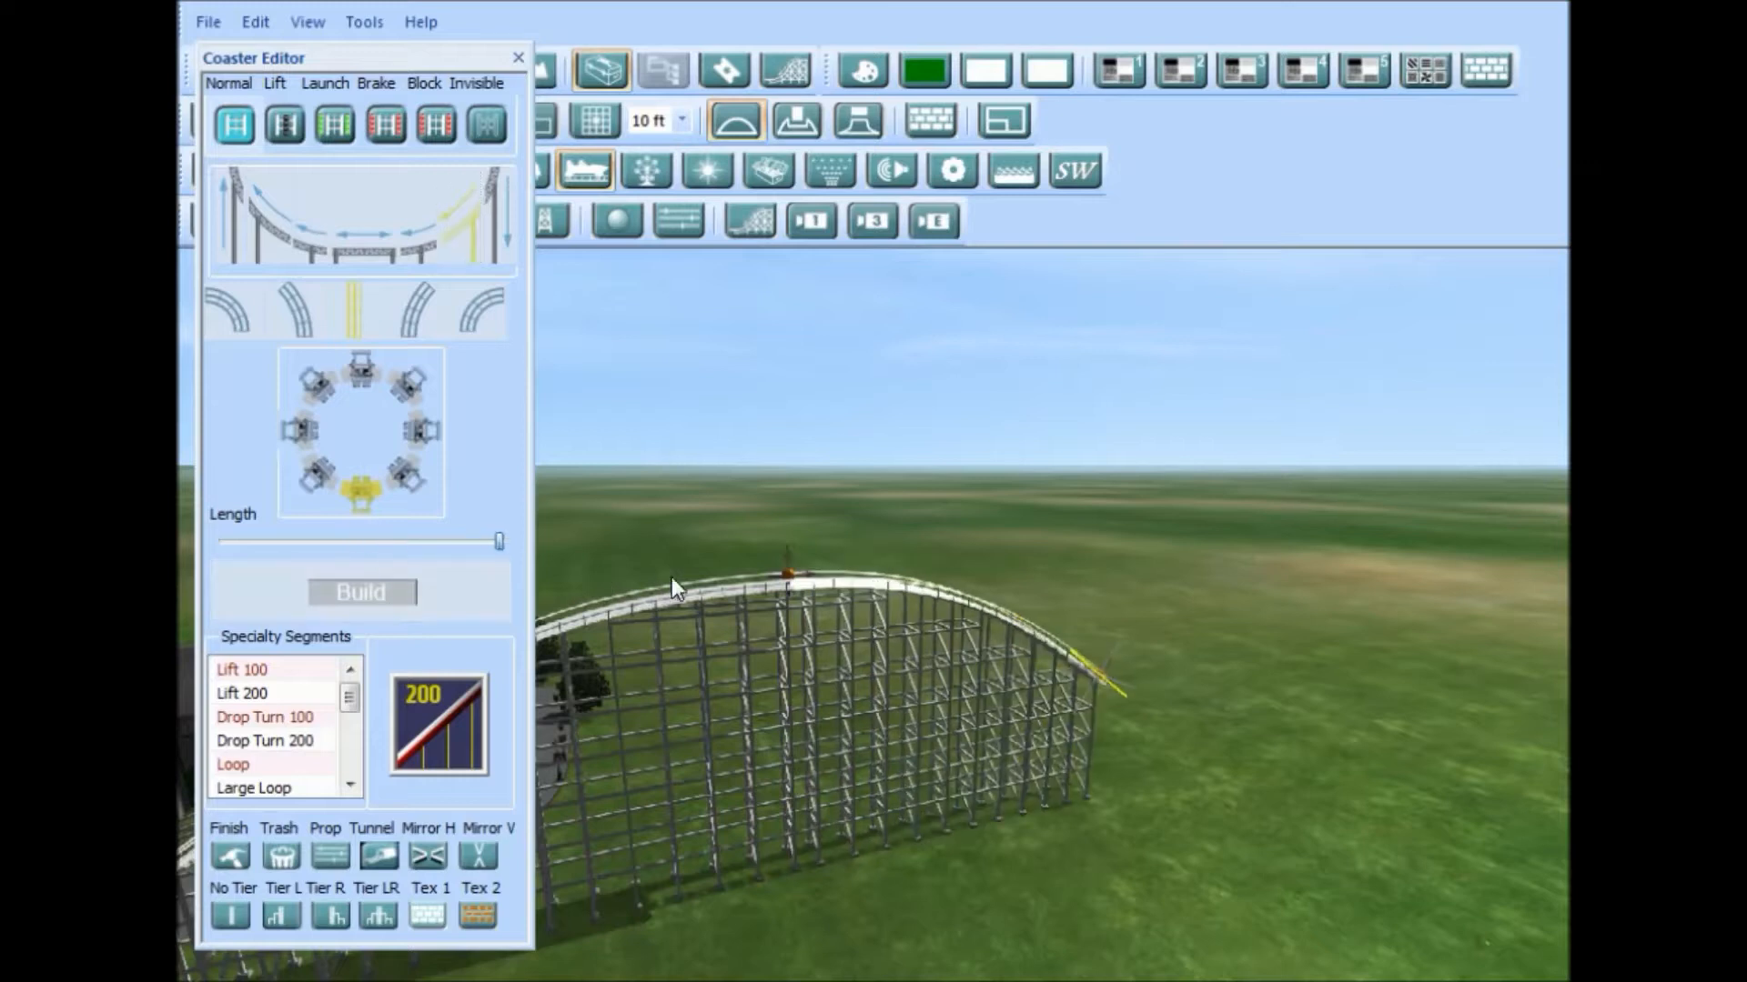
# Step: Build a straight level-out segment at the foot of the first drop and lengthen it to nearly the maximum
pyautogui.click(374, 588)
pyautogui.click(357, 262)
pyautogui.click(606, 429)
pyautogui.press('Right')
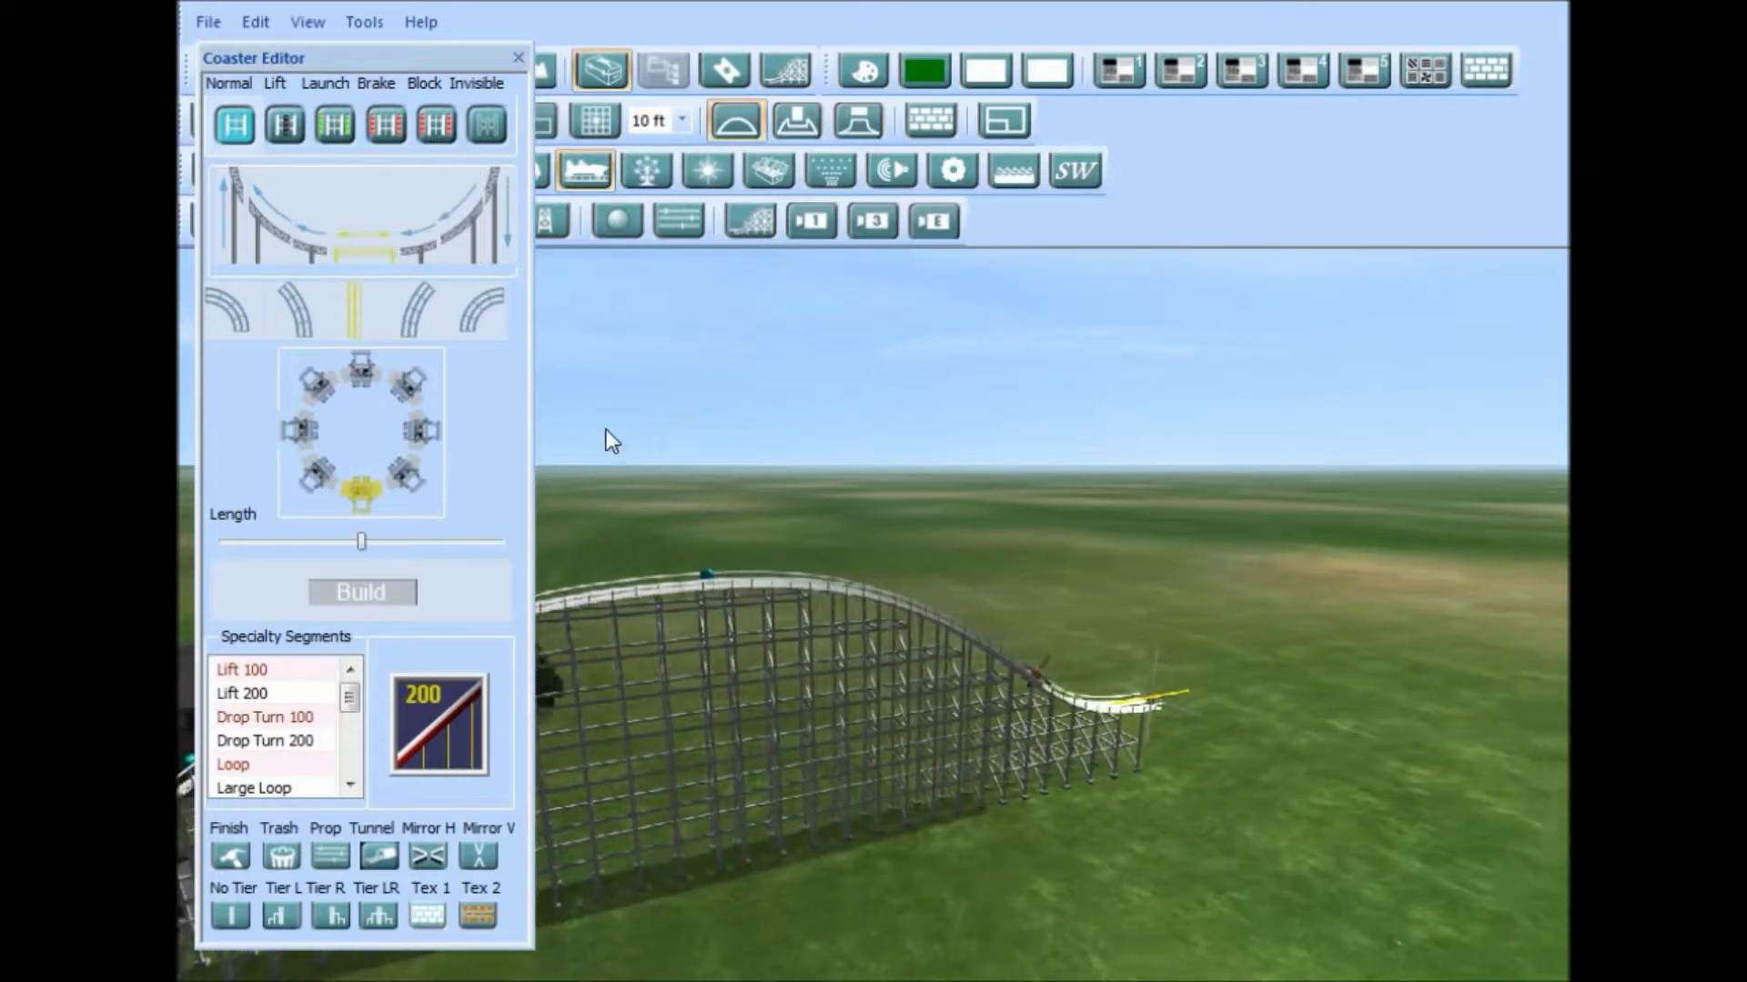
pyautogui.press('Up')
pyautogui.click(359, 537)
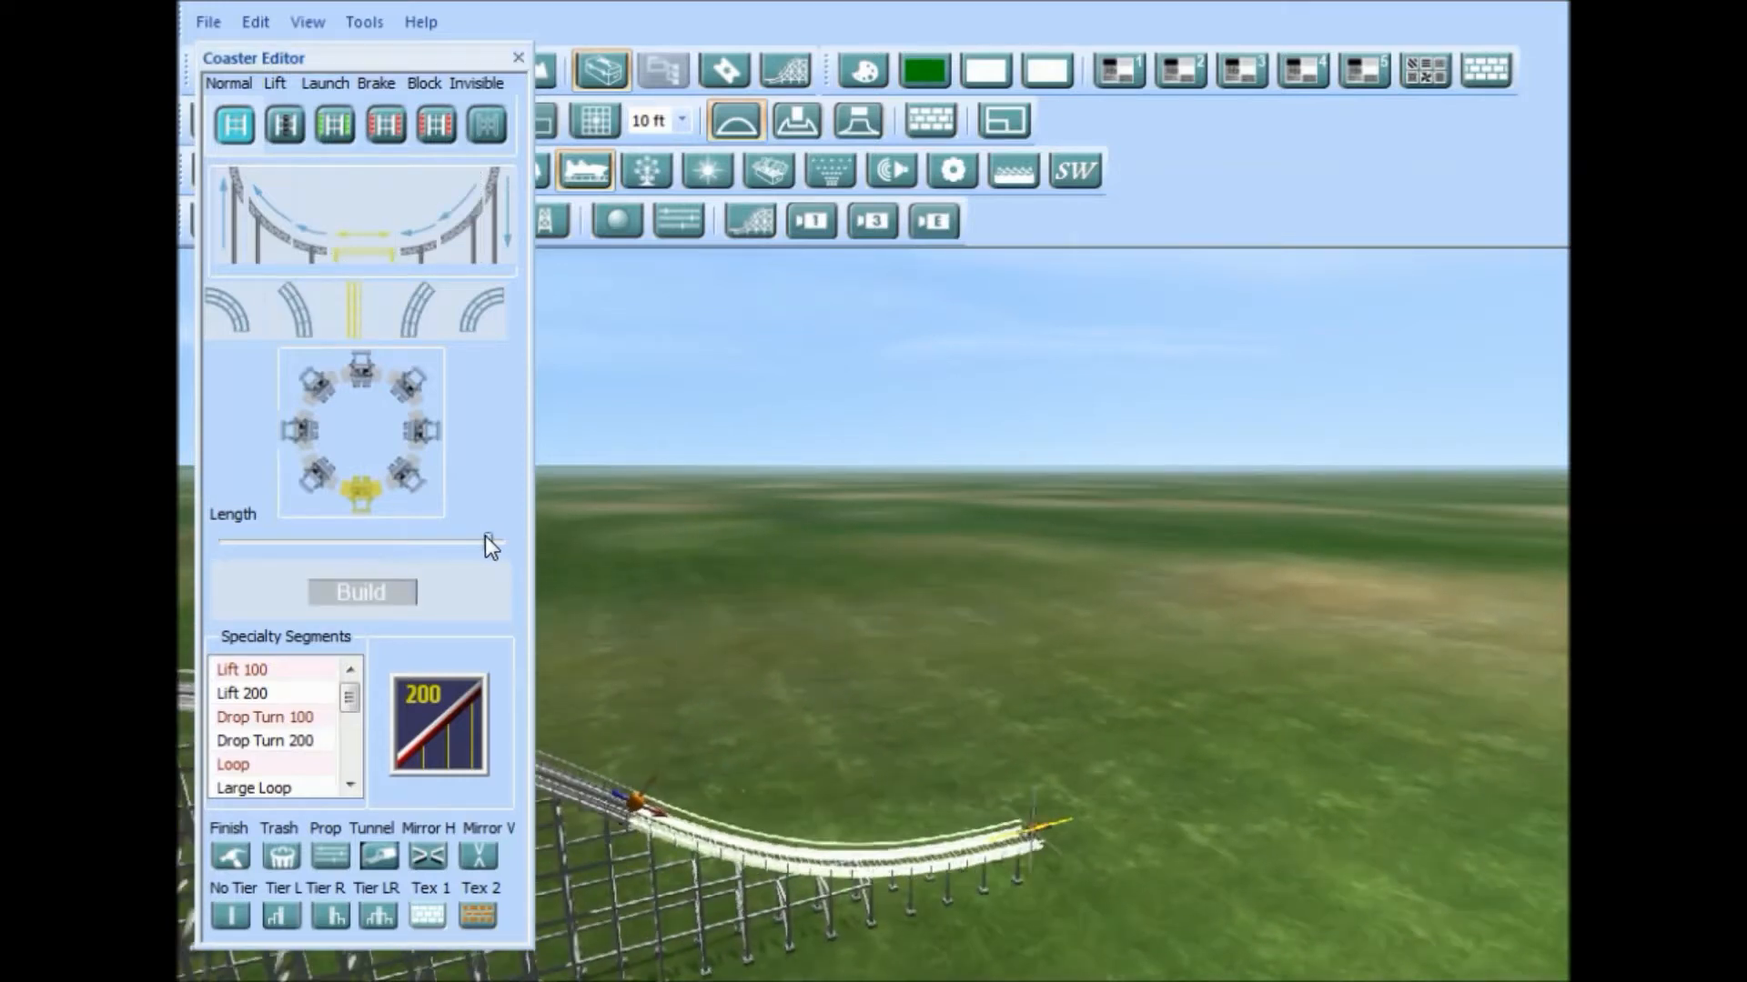
# Step: Build a straight steep climb after the first valley and lengthen it for the second hill
pyautogui.click(397, 590)
pyautogui.click(566, 649)
pyautogui.press('Right')
pyautogui.press('Down')
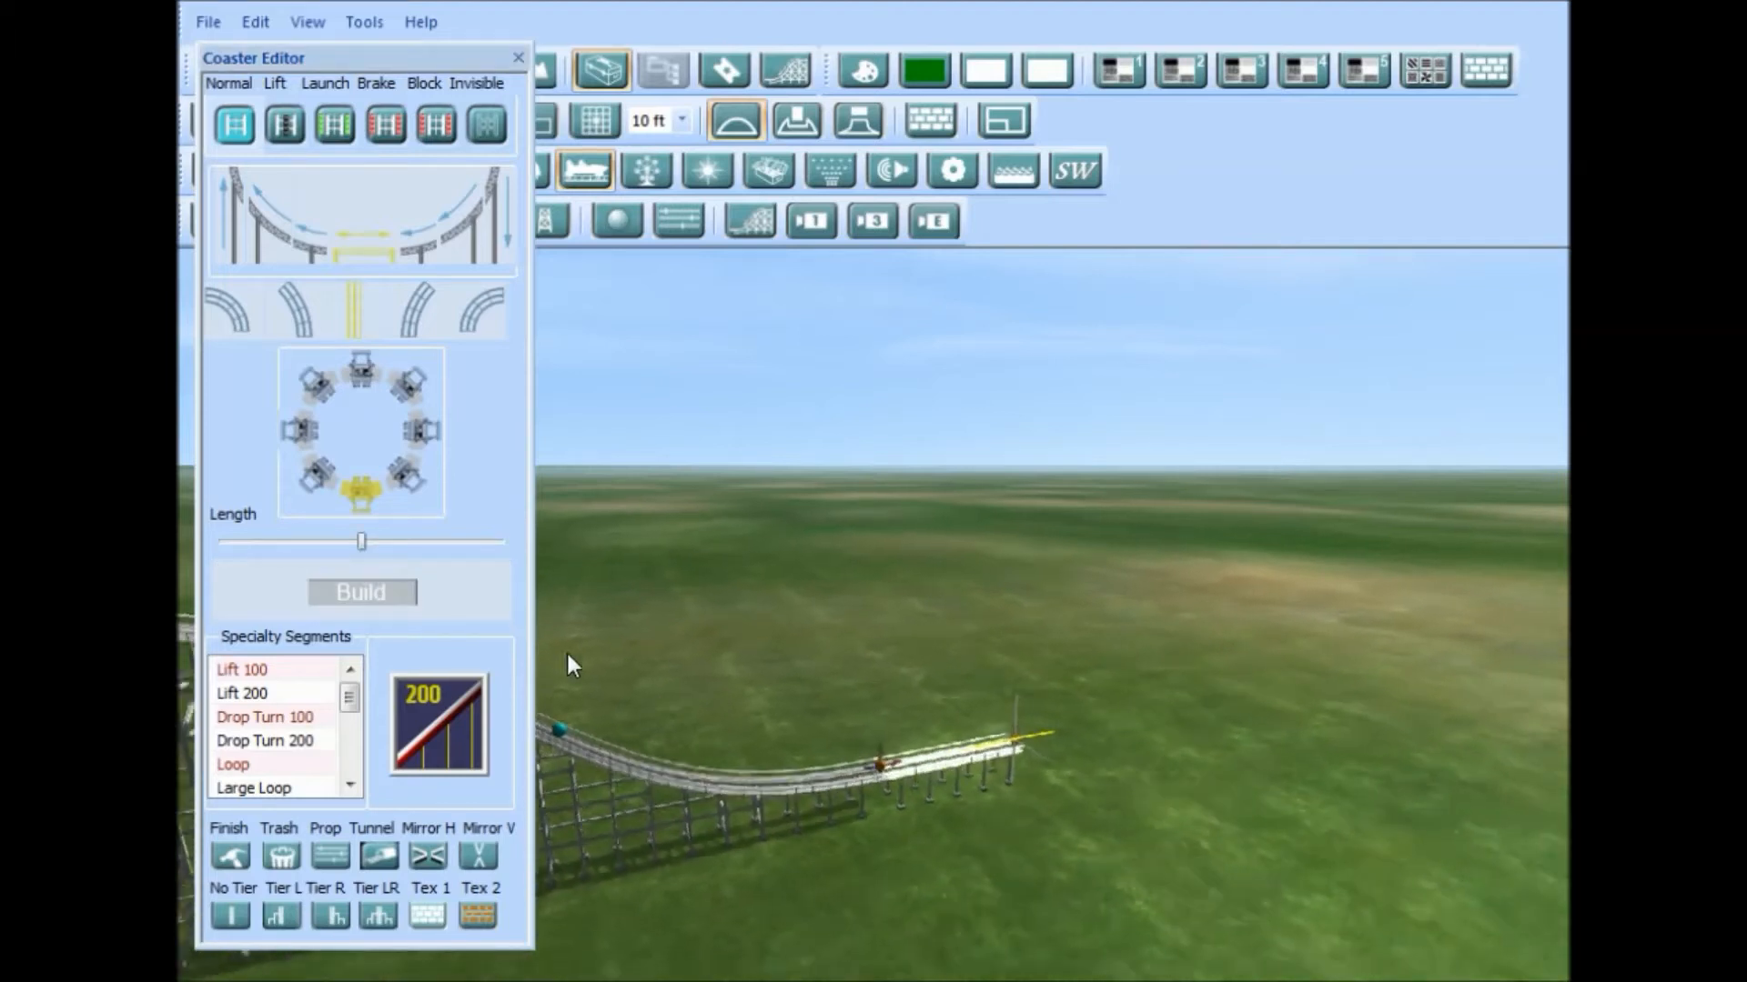
pyautogui.click(282, 231)
pyautogui.moveTo(362, 541); pyautogui.dragTo(455, 527)
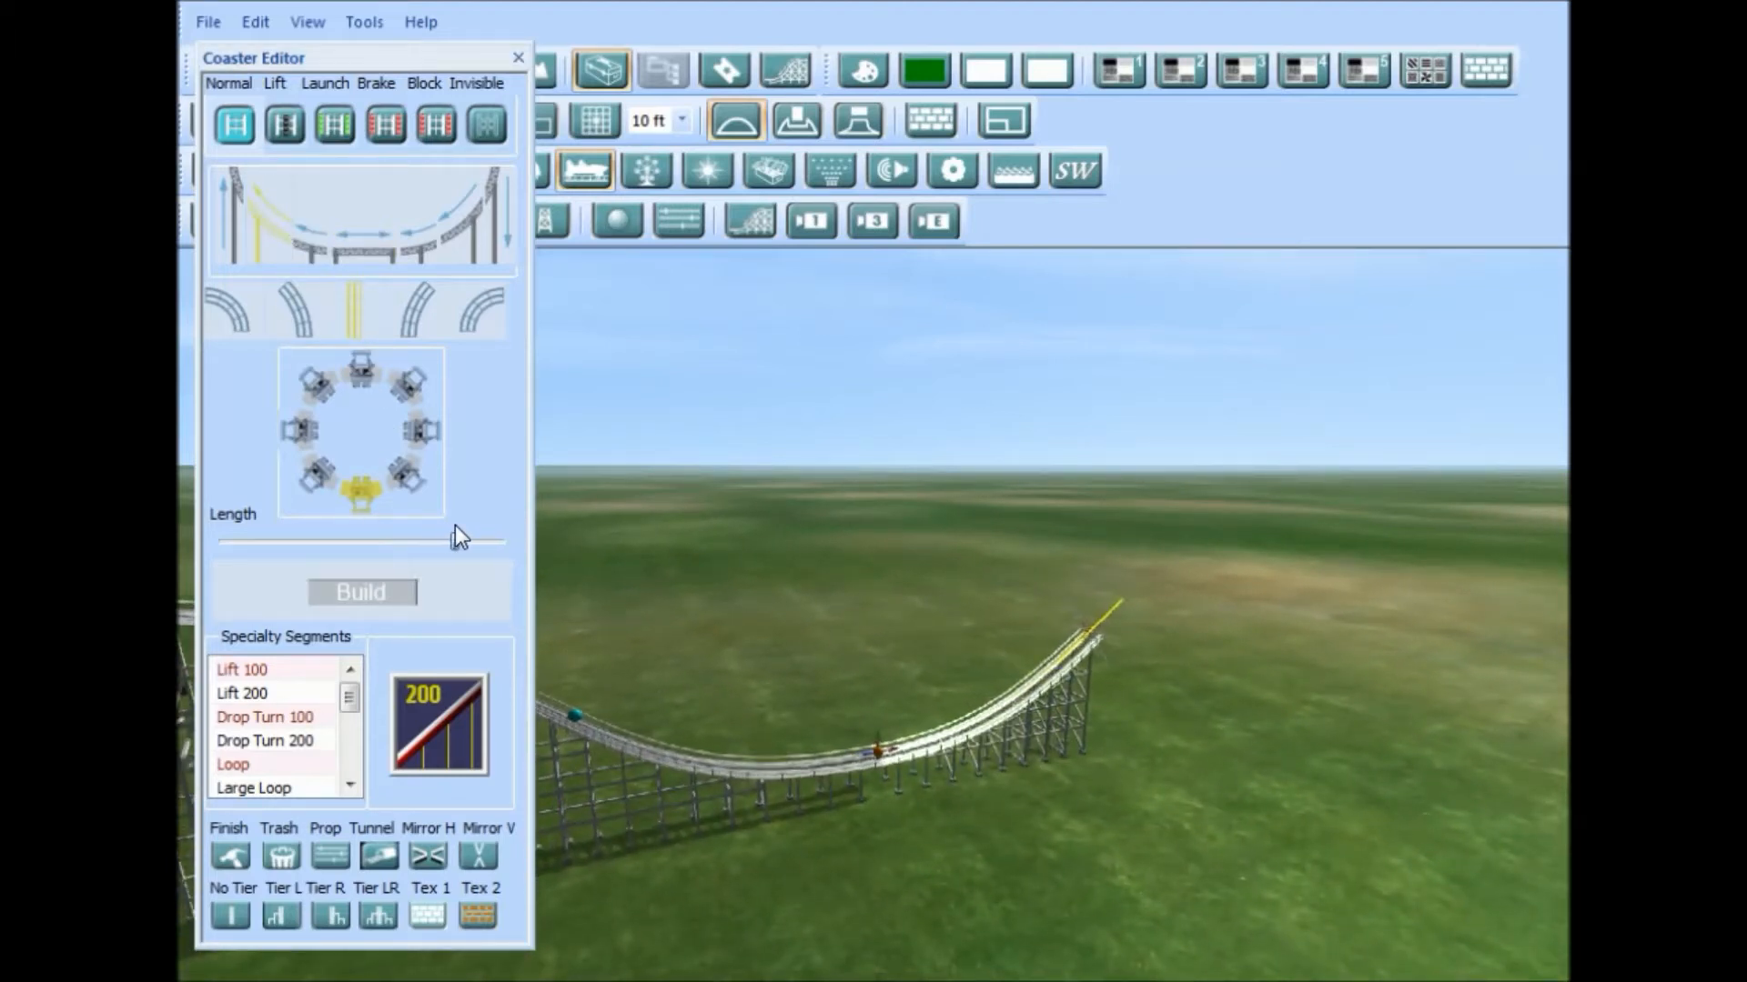
# Step: Build a default-length level crest on the second hill, followed by a default-length steep drop
pyautogui.click(378, 586)
pyautogui.click(344, 259)
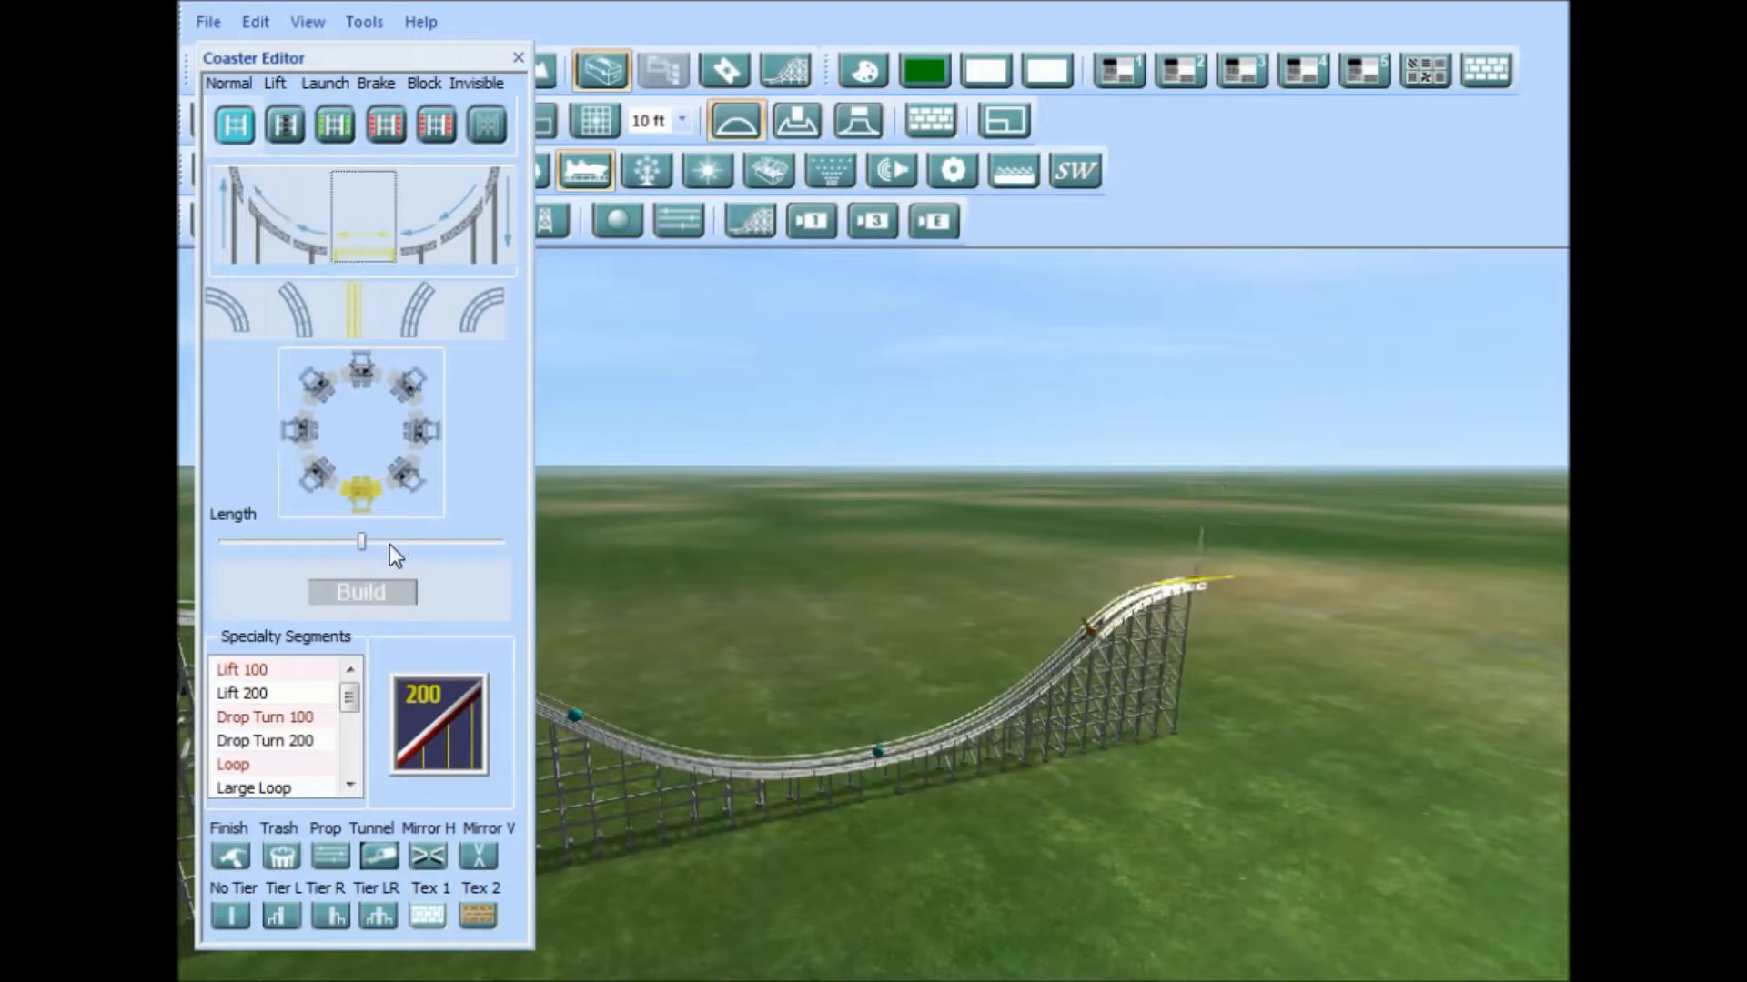
pyautogui.click(364, 596)
pyautogui.click(455, 250)
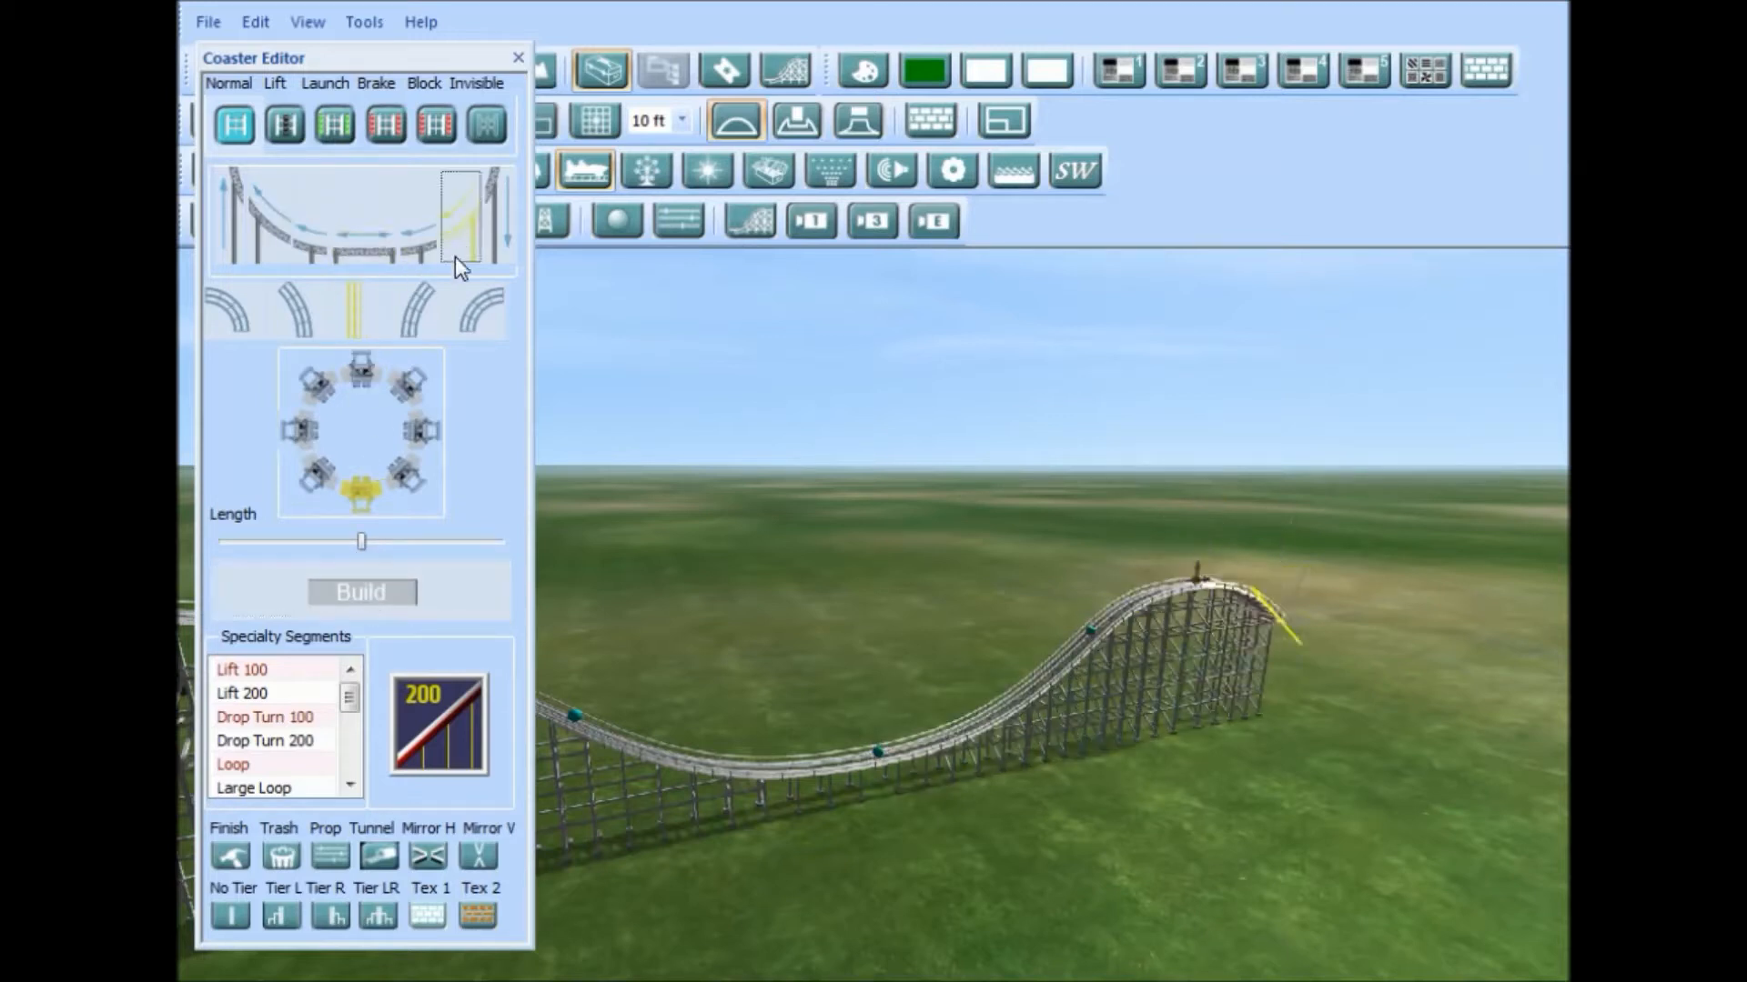
# Step: Build a lengthened level-out segment after the second drop, followed by a default-length straight level segment
pyautogui.click(380, 596)
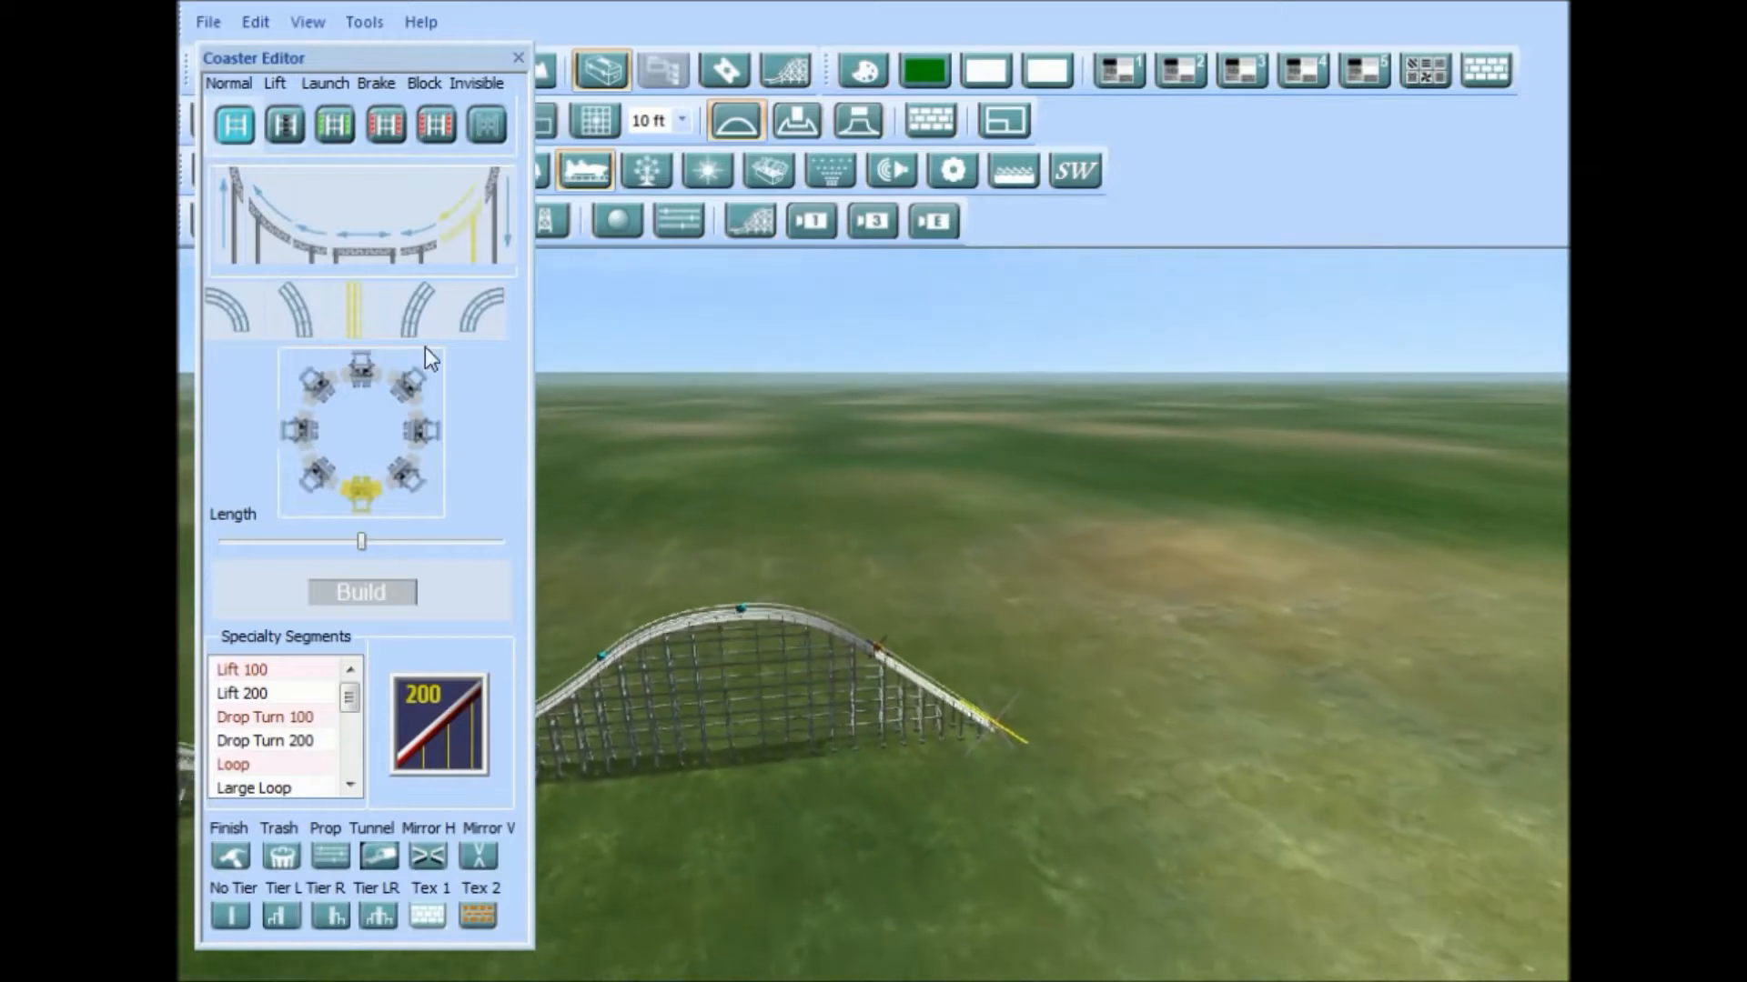
pyautogui.click(364, 246)
pyautogui.moveTo(363, 542); pyautogui.dragTo(478, 560)
pyautogui.moveTo(896, 710); pyautogui.dragTo(1290, 615, button='right')
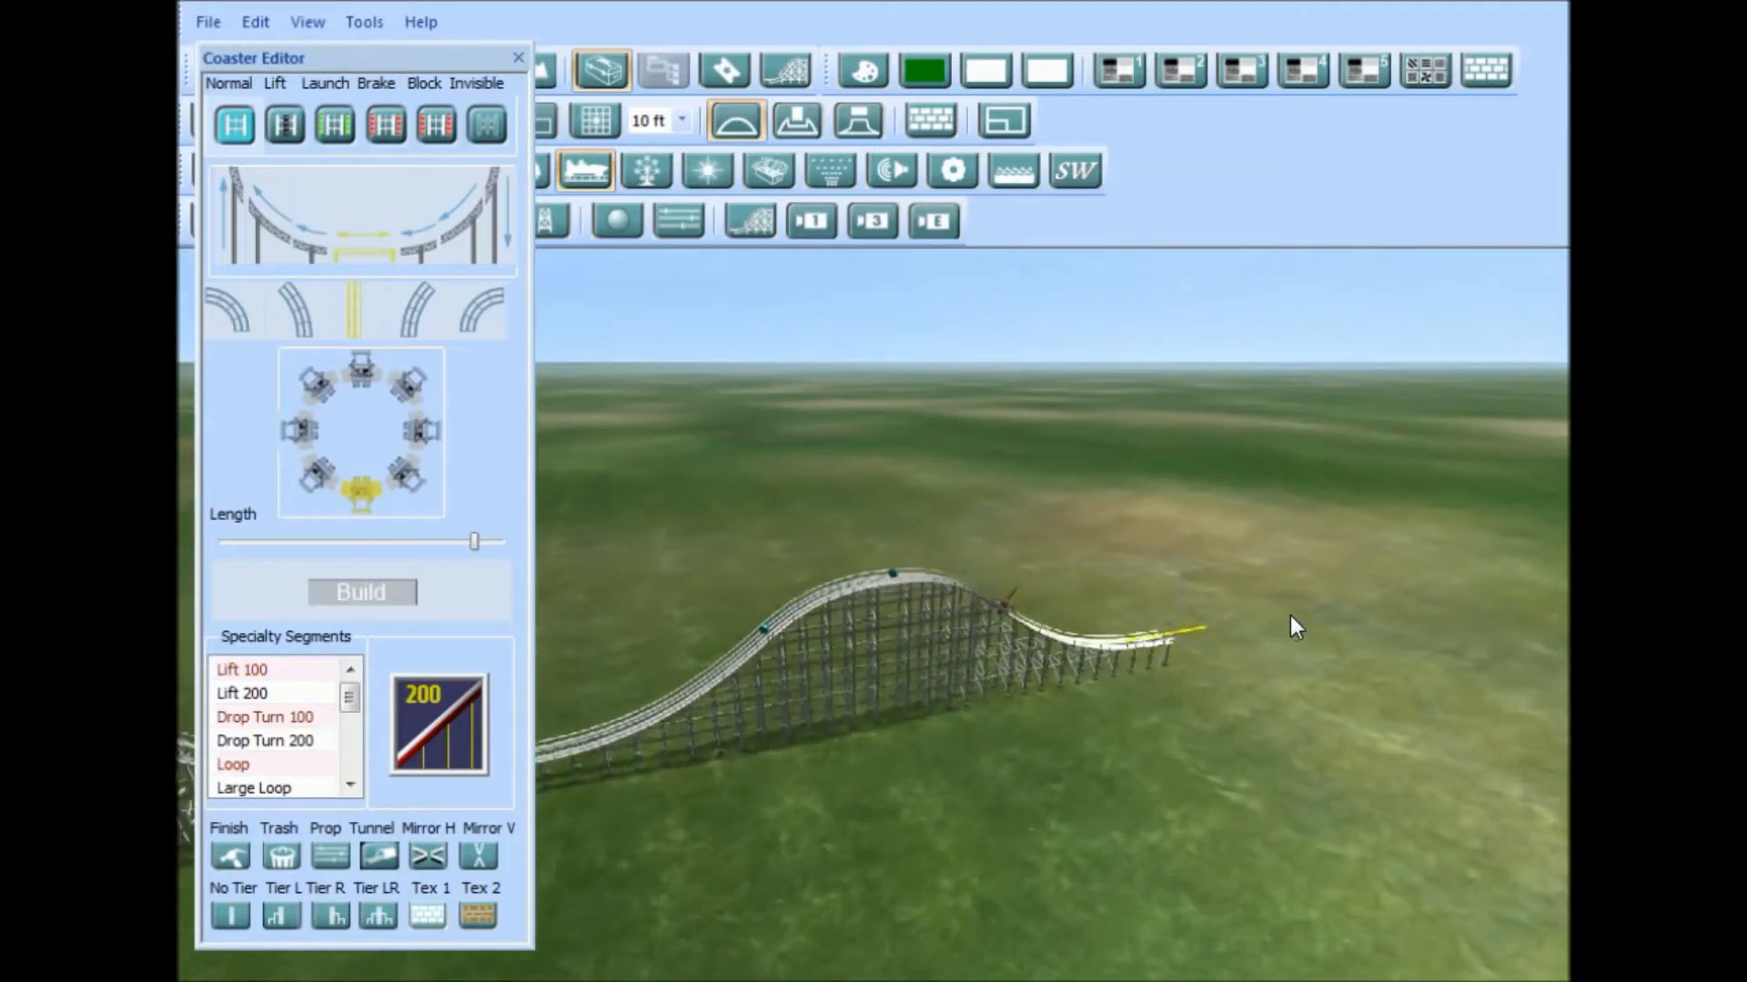
pyautogui.click(358, 596)
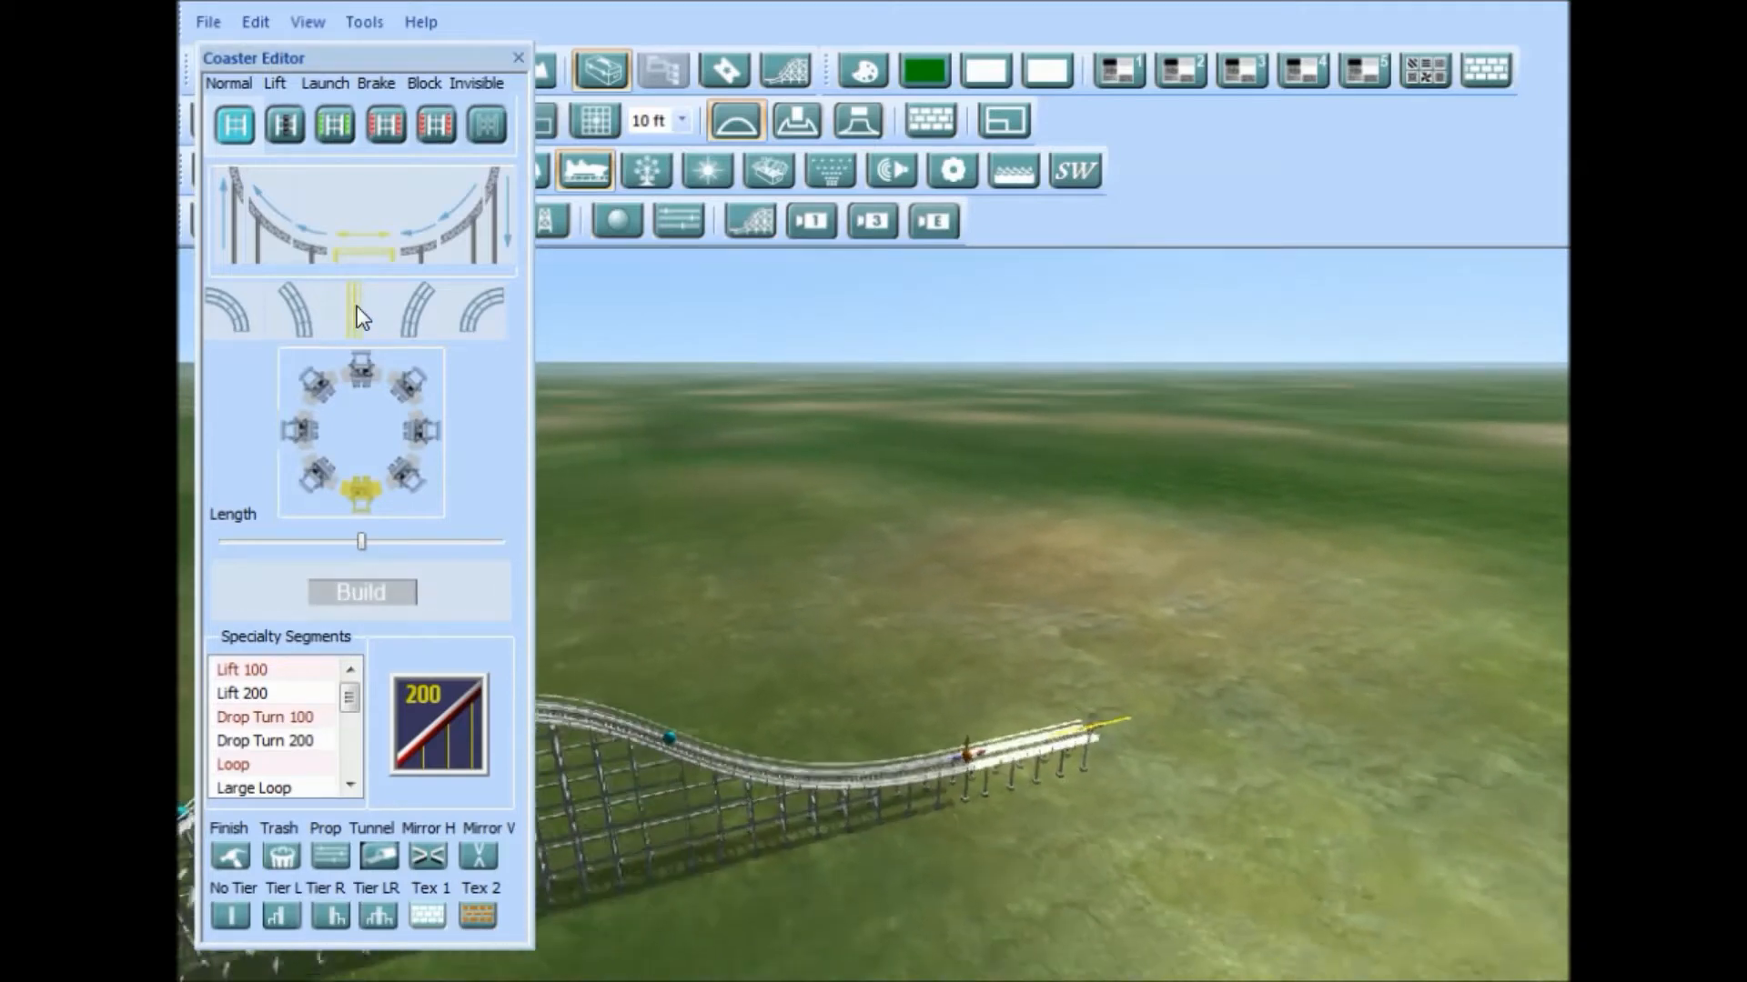
pyautogui.moveTo(1126, 839); pyautogui.dragTo(1210, 782, button='right')
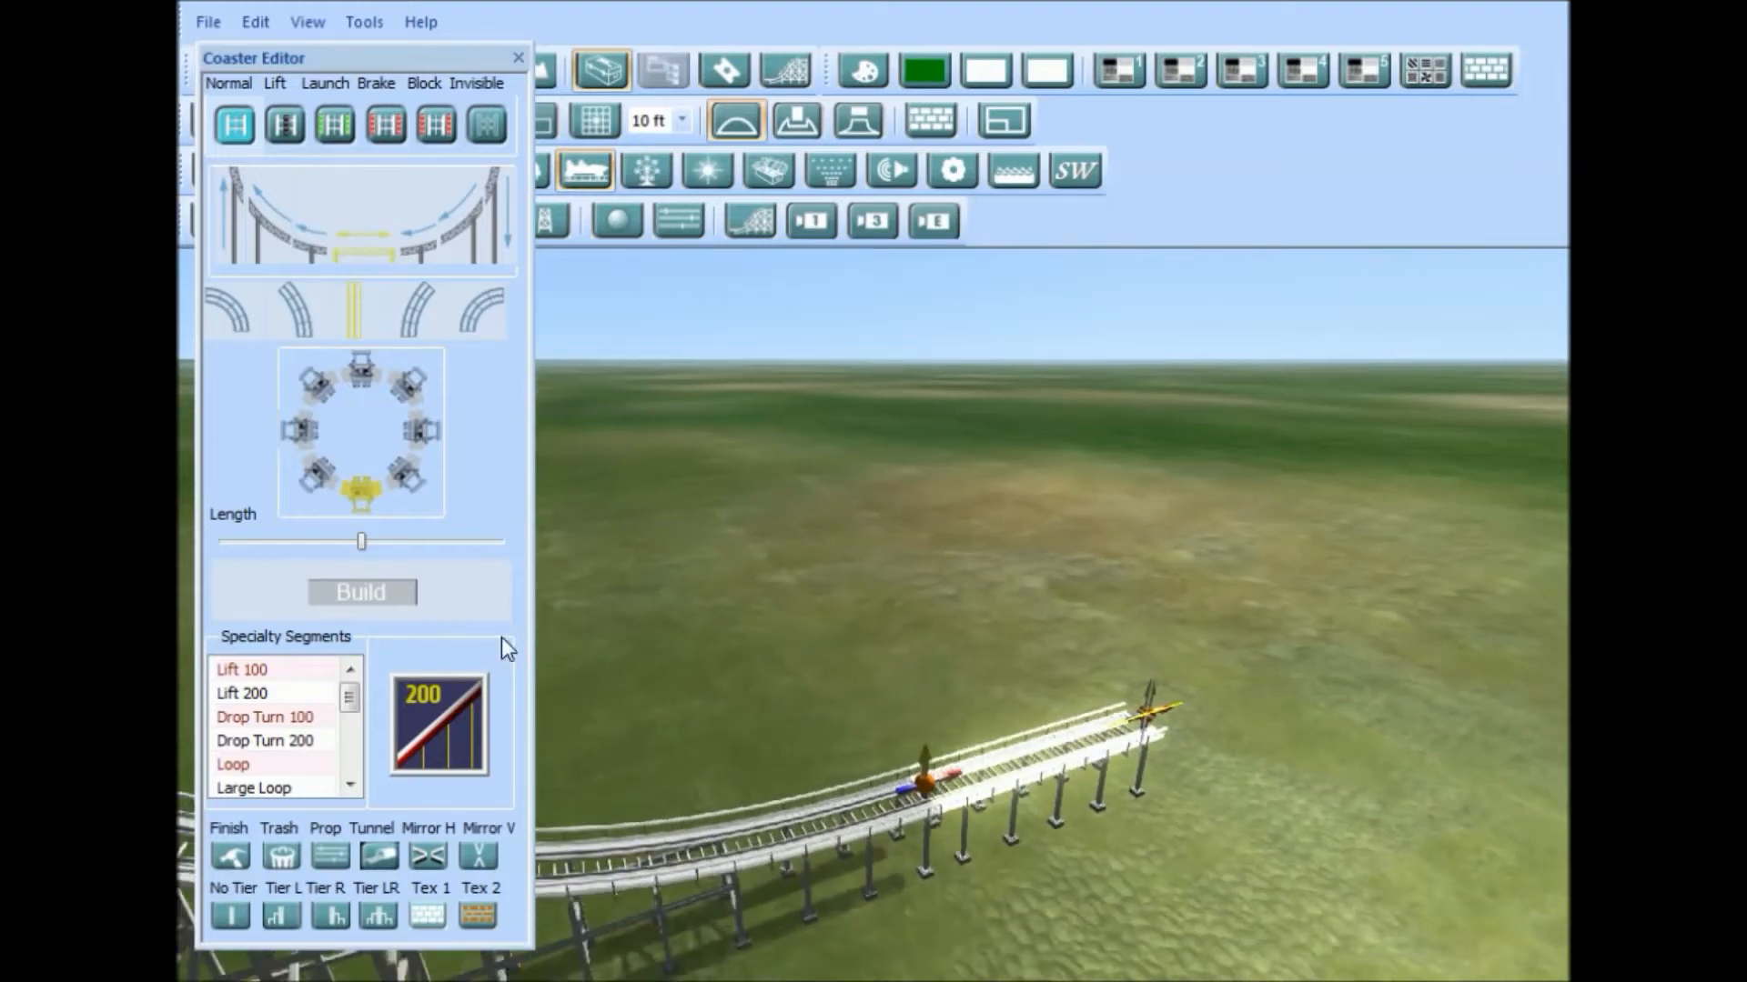
# Step: Build a sharp left turn banked 45 degrees, raise its end node high above the ground, and close the Coaster Editor
pyautogui.click(343, 592)
pyautogui.click(225, 309)
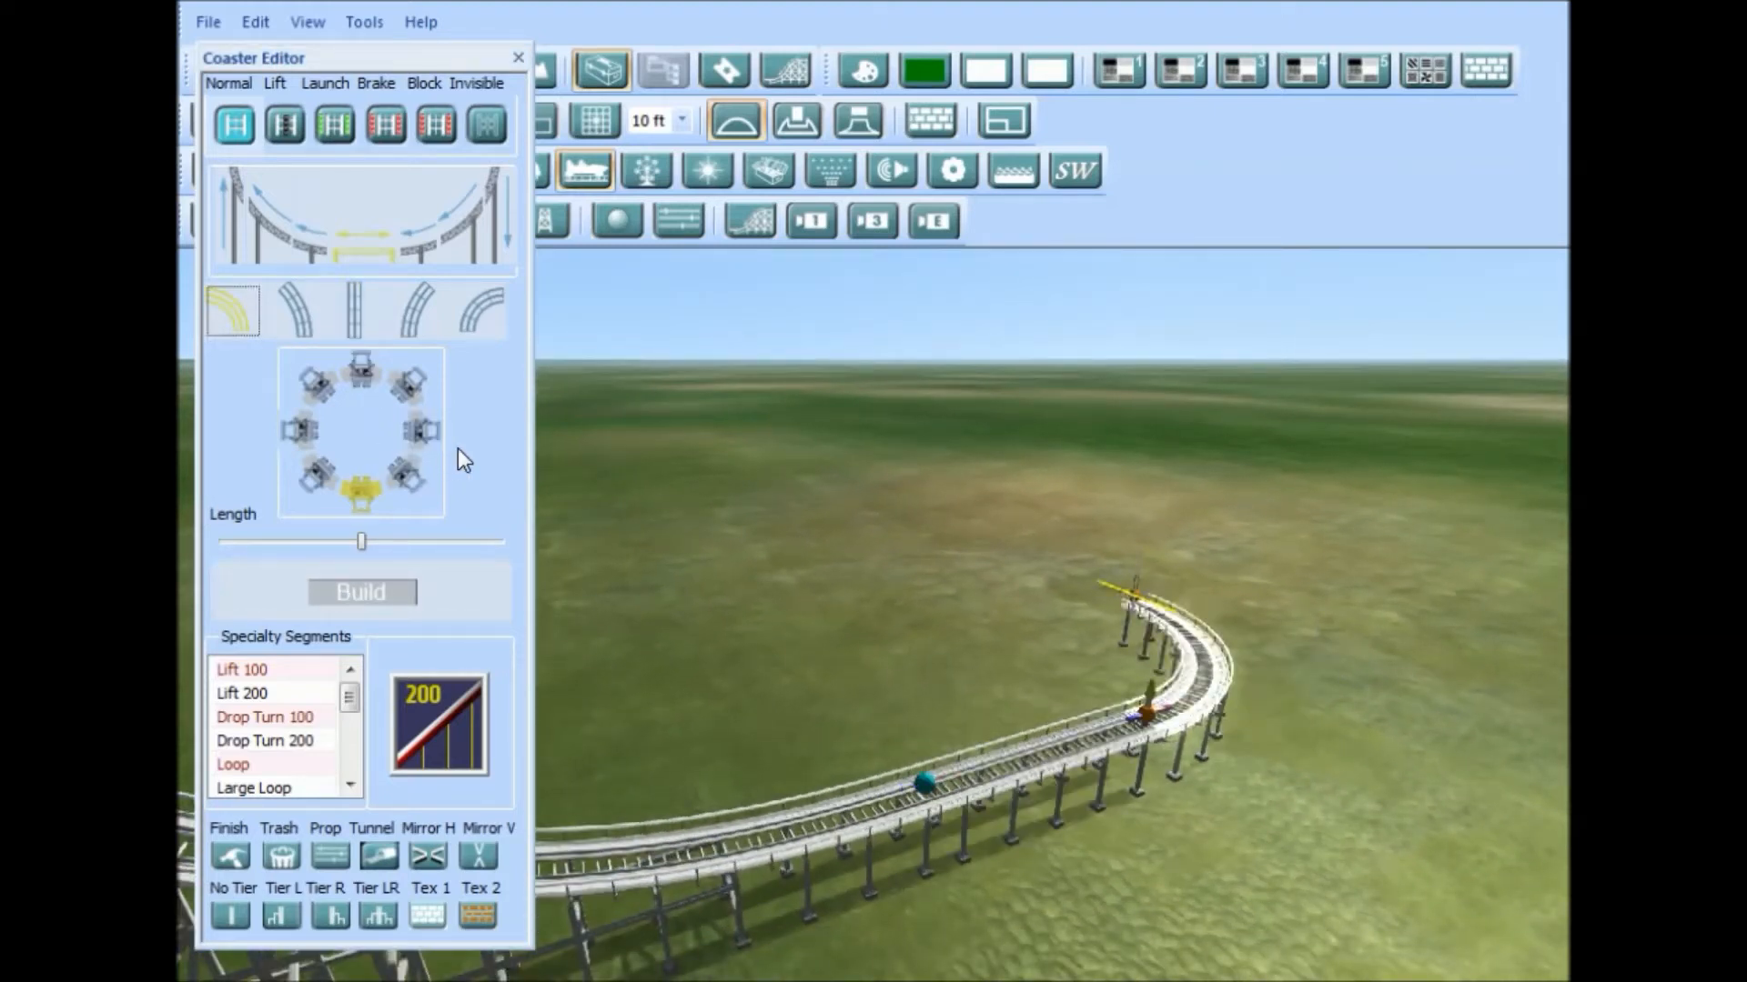
pyautogui.click(406, 473)
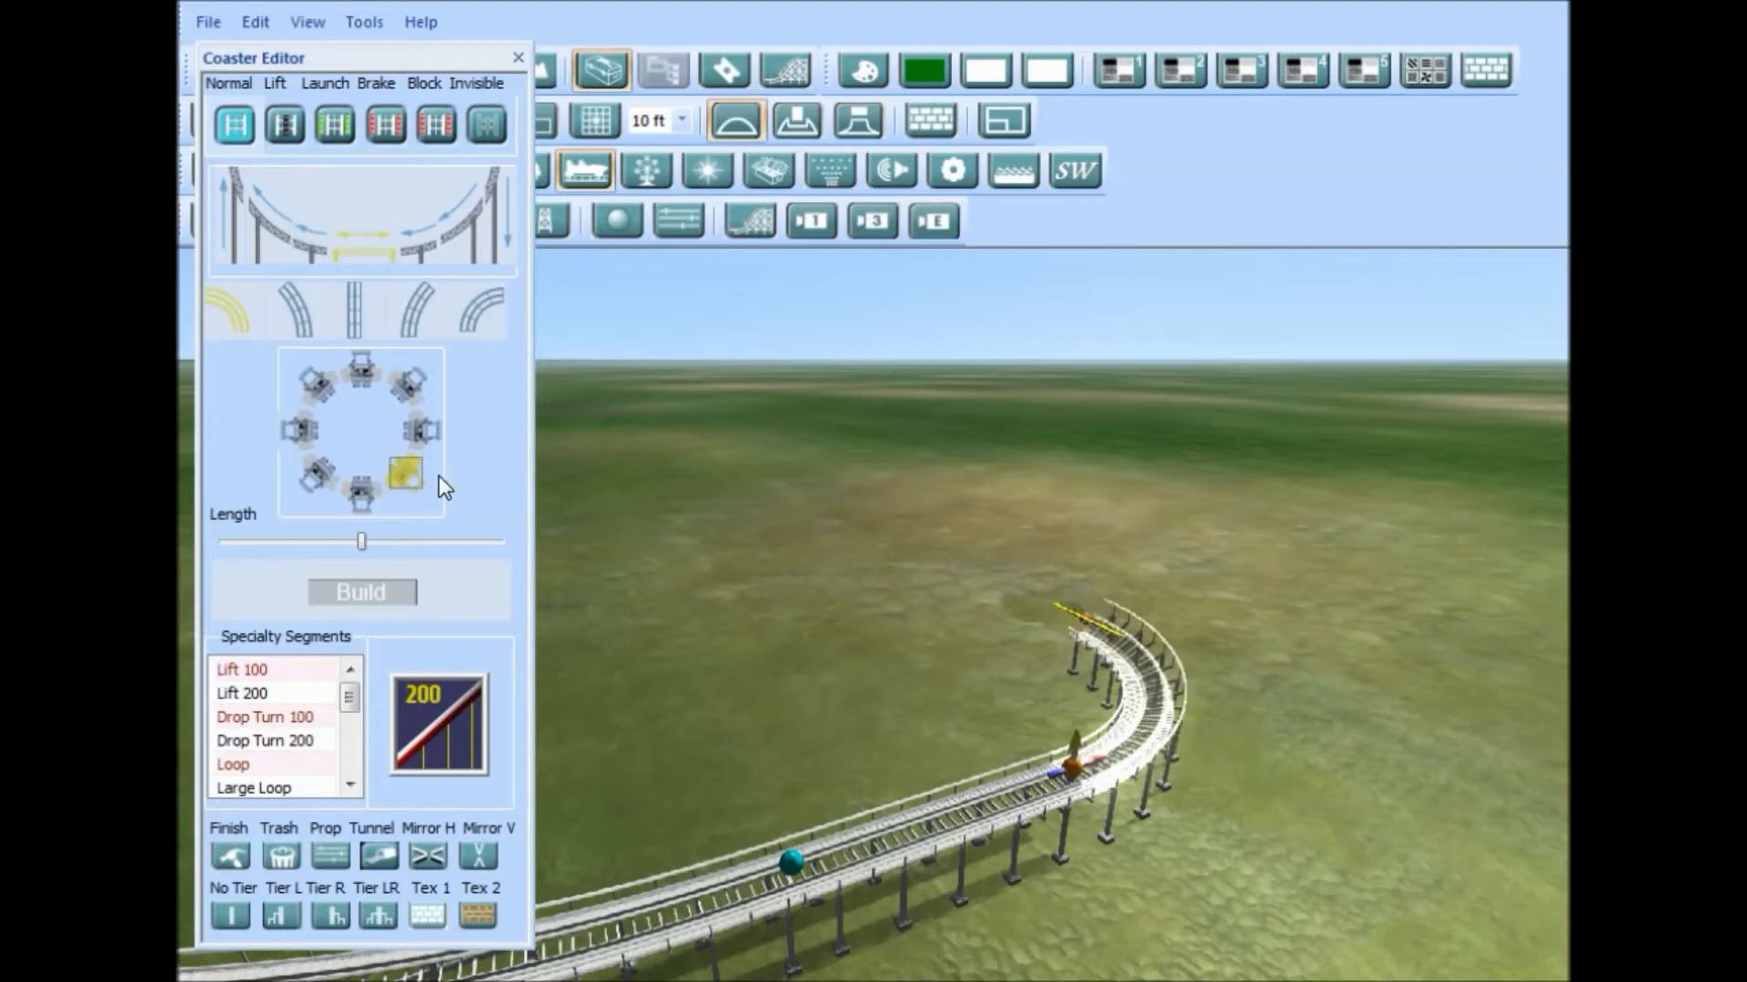
pyautogui.moveTo(1088, 618); pyautogui.dragTo(1312, 341)
pyautogui.moveTo(1312, 341); pyautogui.dragTo(1009, 479, button='right')
pyautogui.click(519, 58)
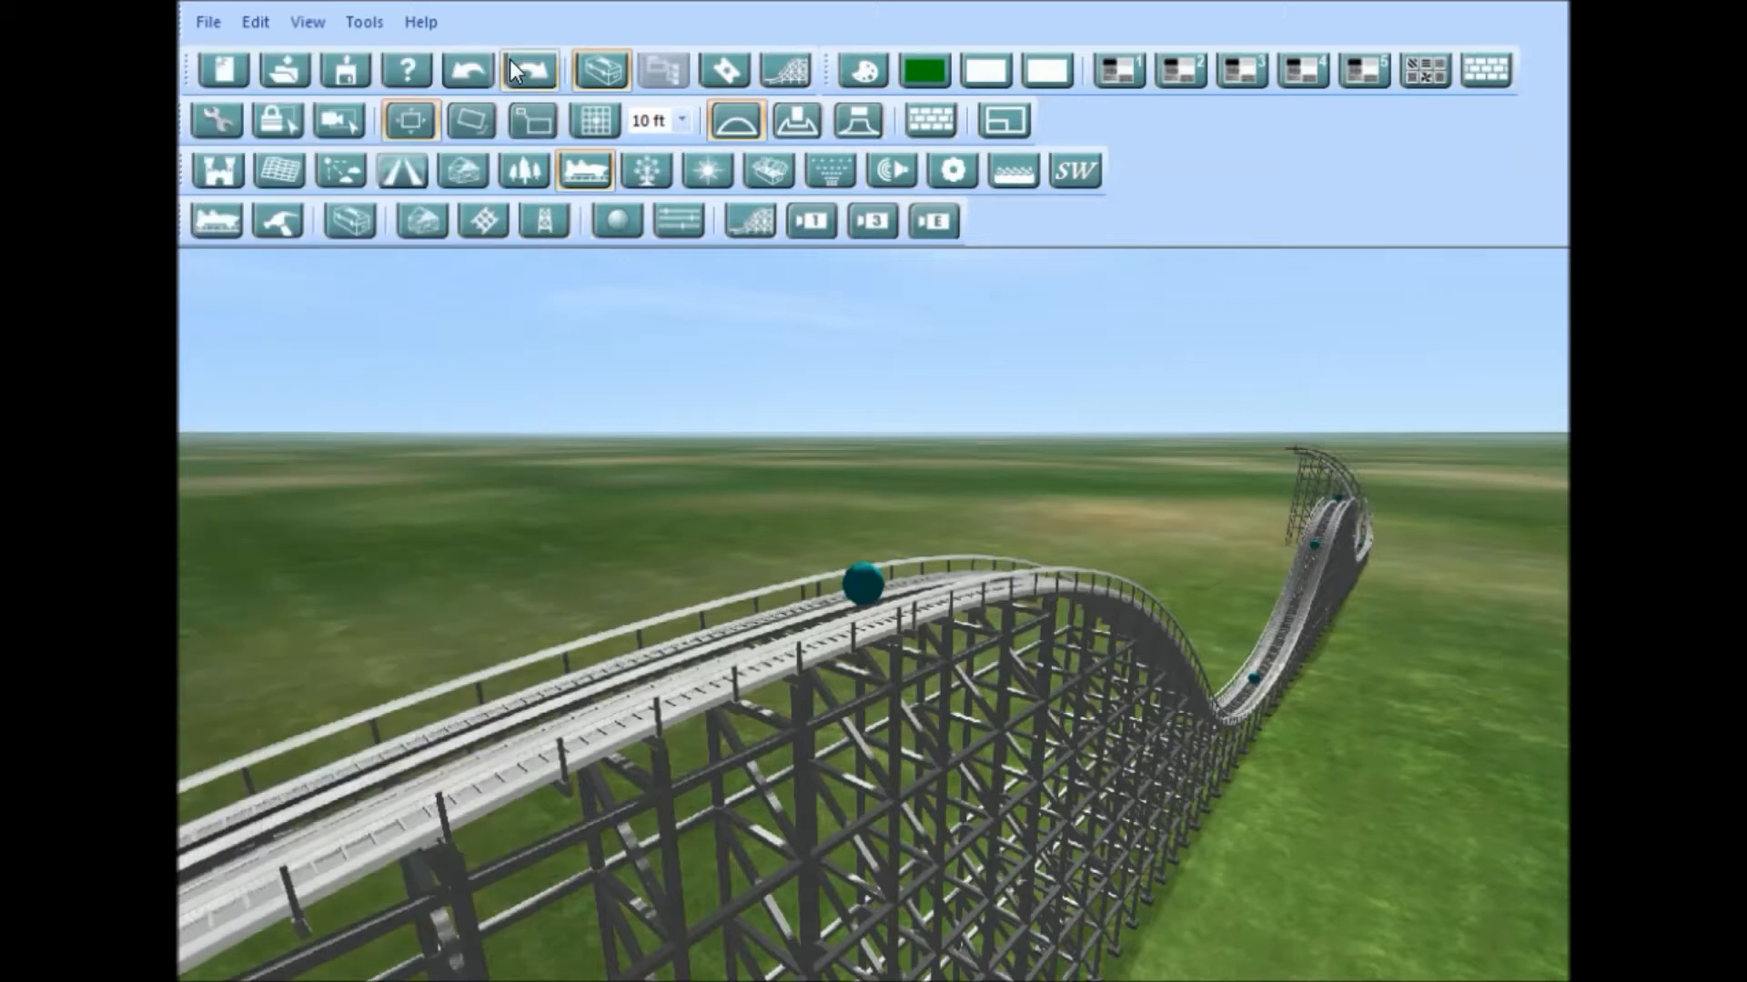
# Step: Compare the Segment Properties of the lift hill's crest node and the raised turn's end node
pyautogui.click(623, 224)
pyautogui.click(849, 568)
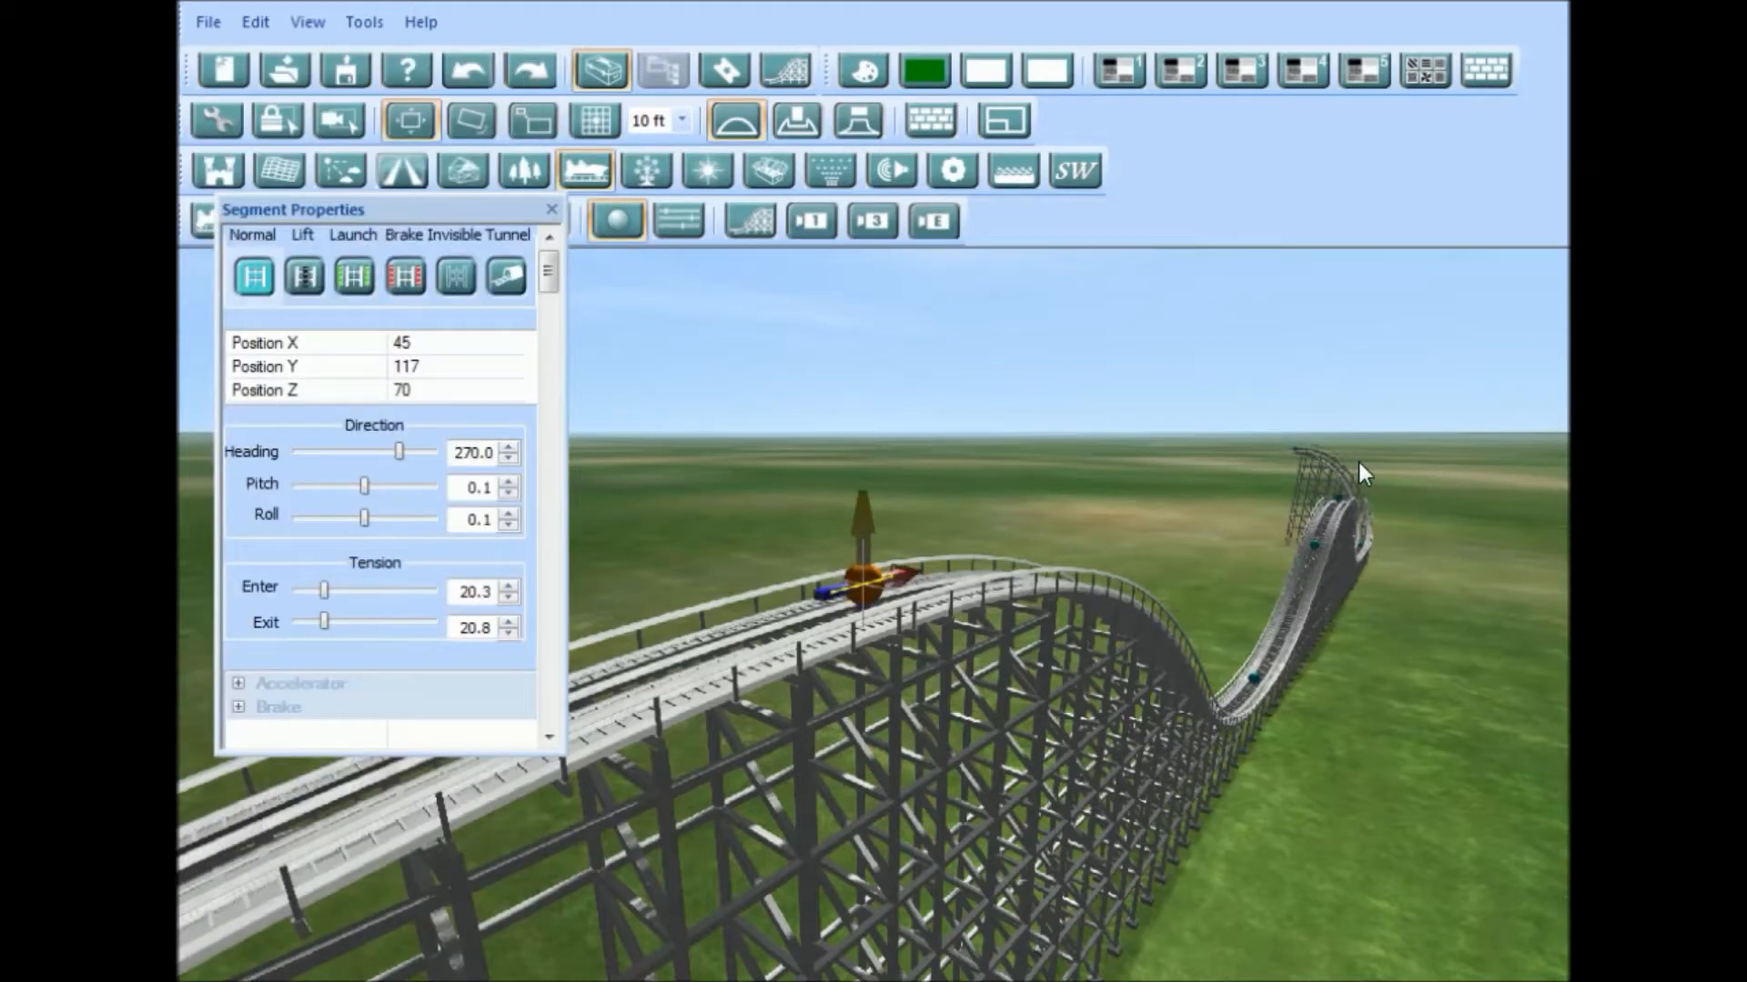
pyautogui.click(1291, 446)
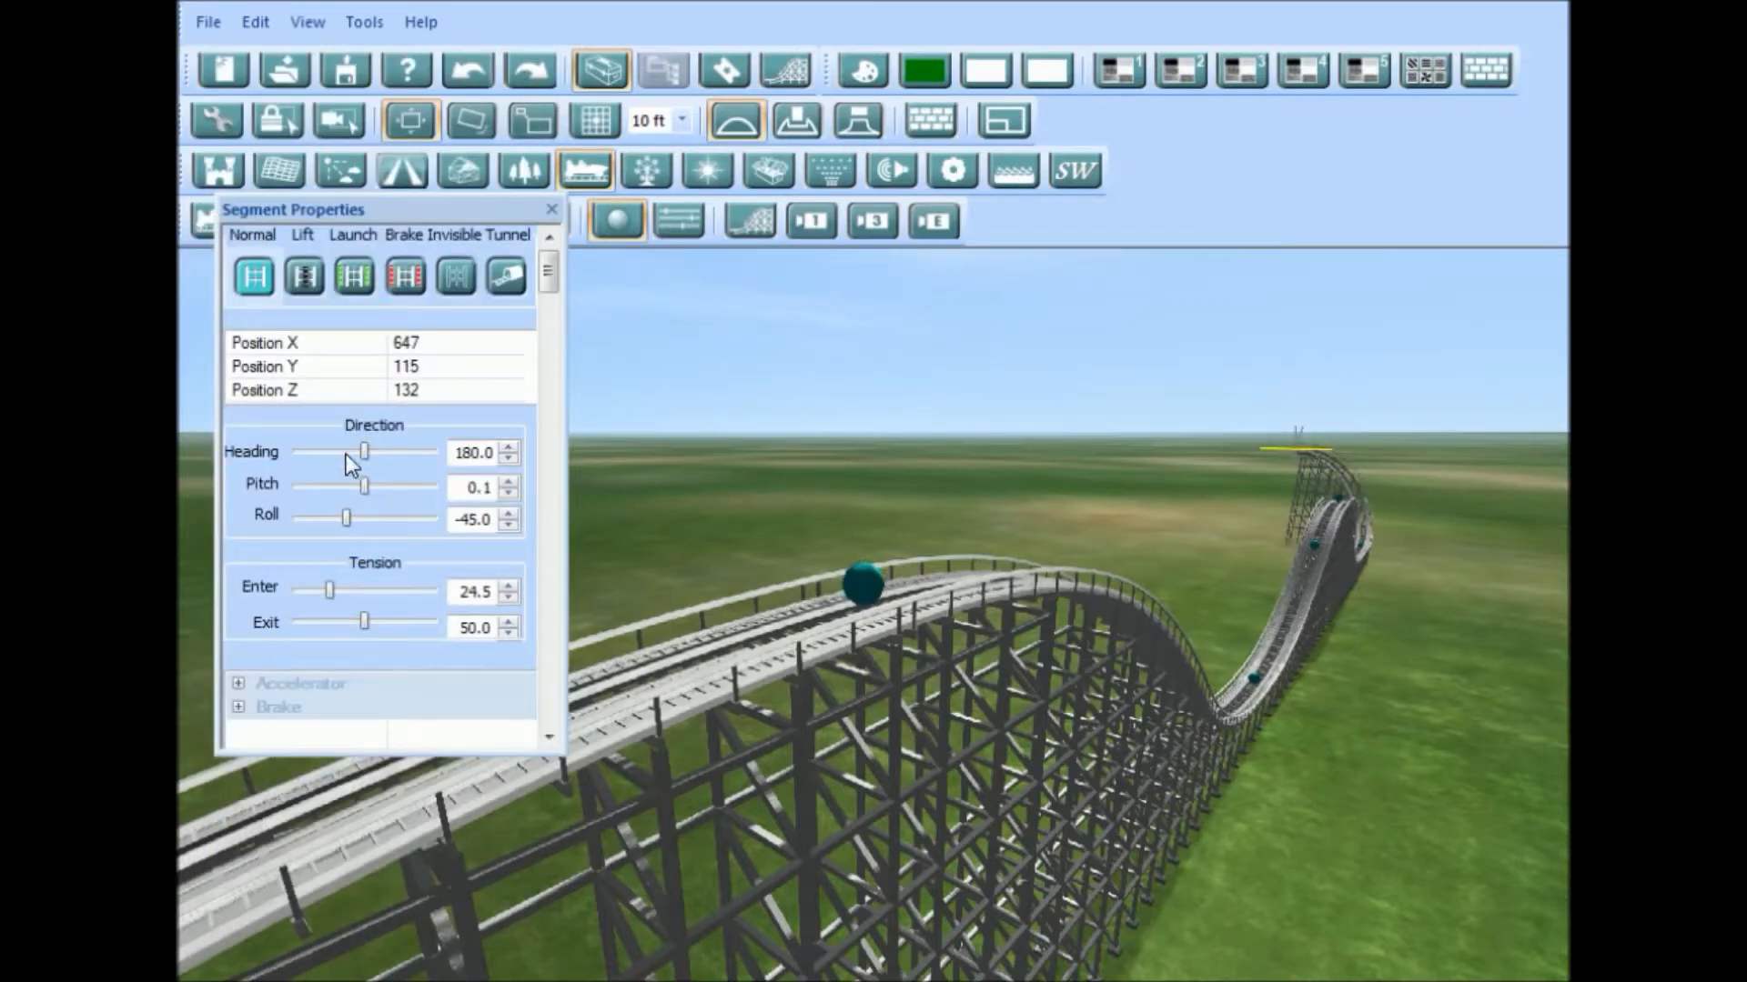
pyautogui.click(862, 561)
pyautogui.moveTo(1155, 507); pyautogui.dragTo(1192, 491)
# Step: Close the Segment Properties and build a default-length level sharp left turn banked 45 degrees from the raised end node
pyautogui.press('Up')
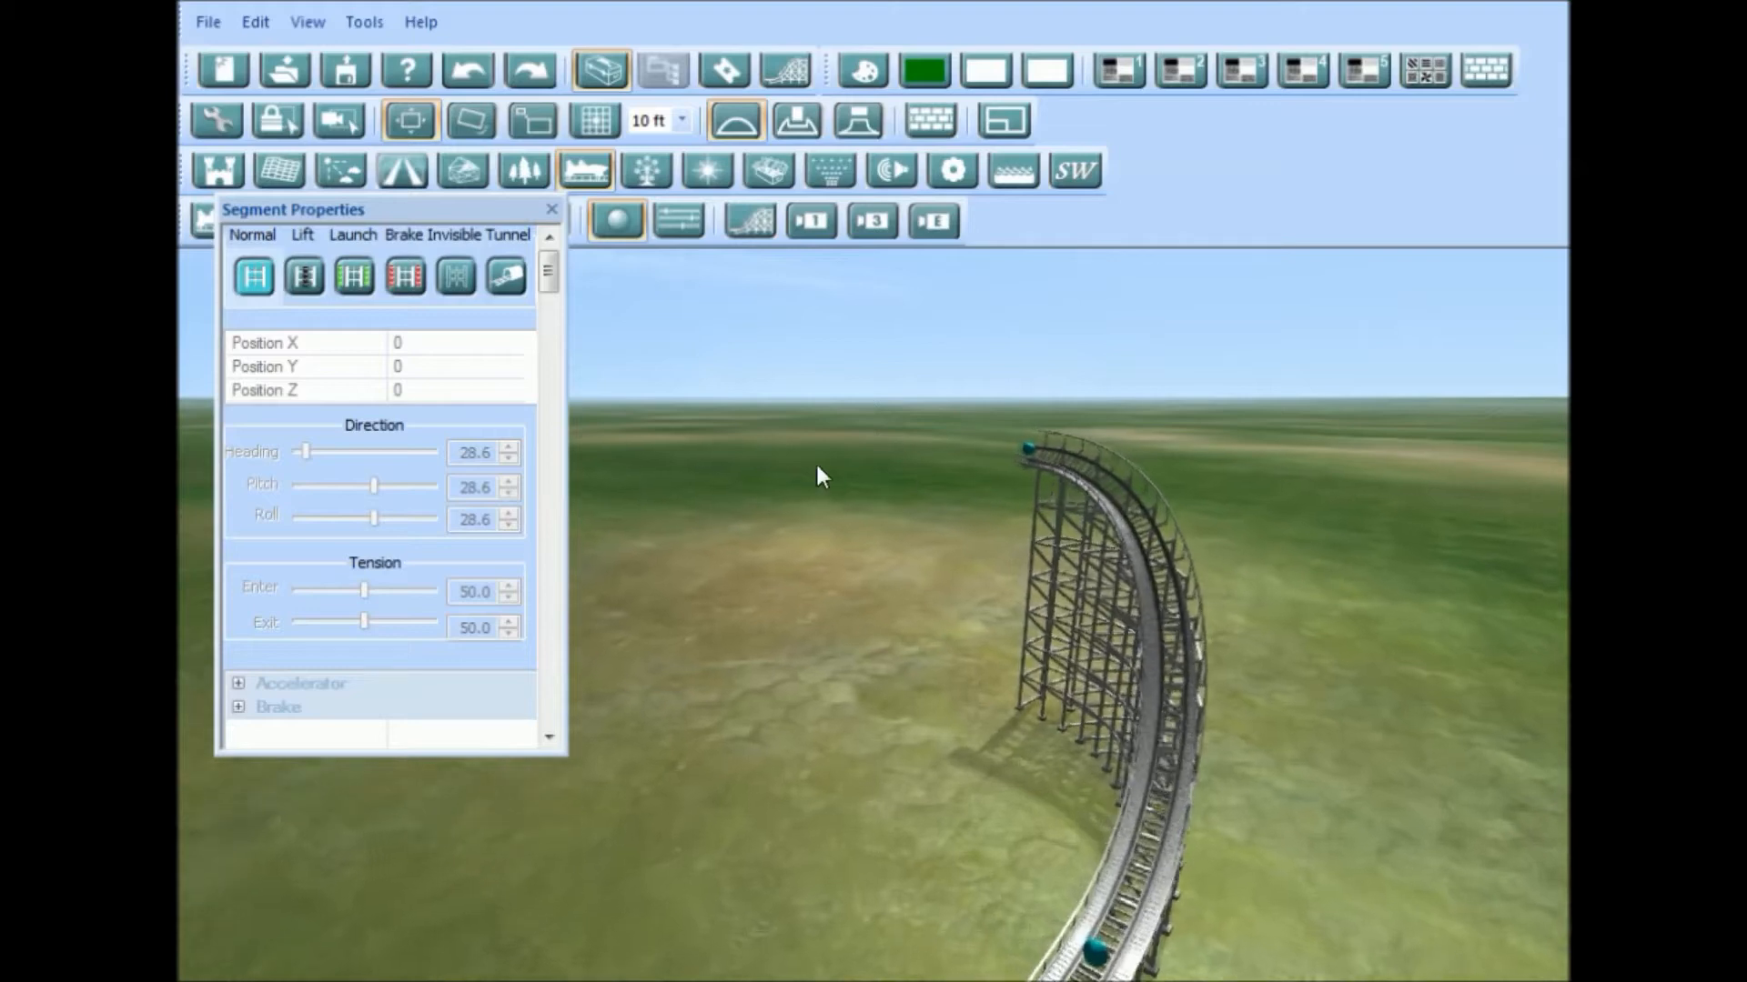
pyautogui.click(552, 209)
pyautogui.click(359, 221)
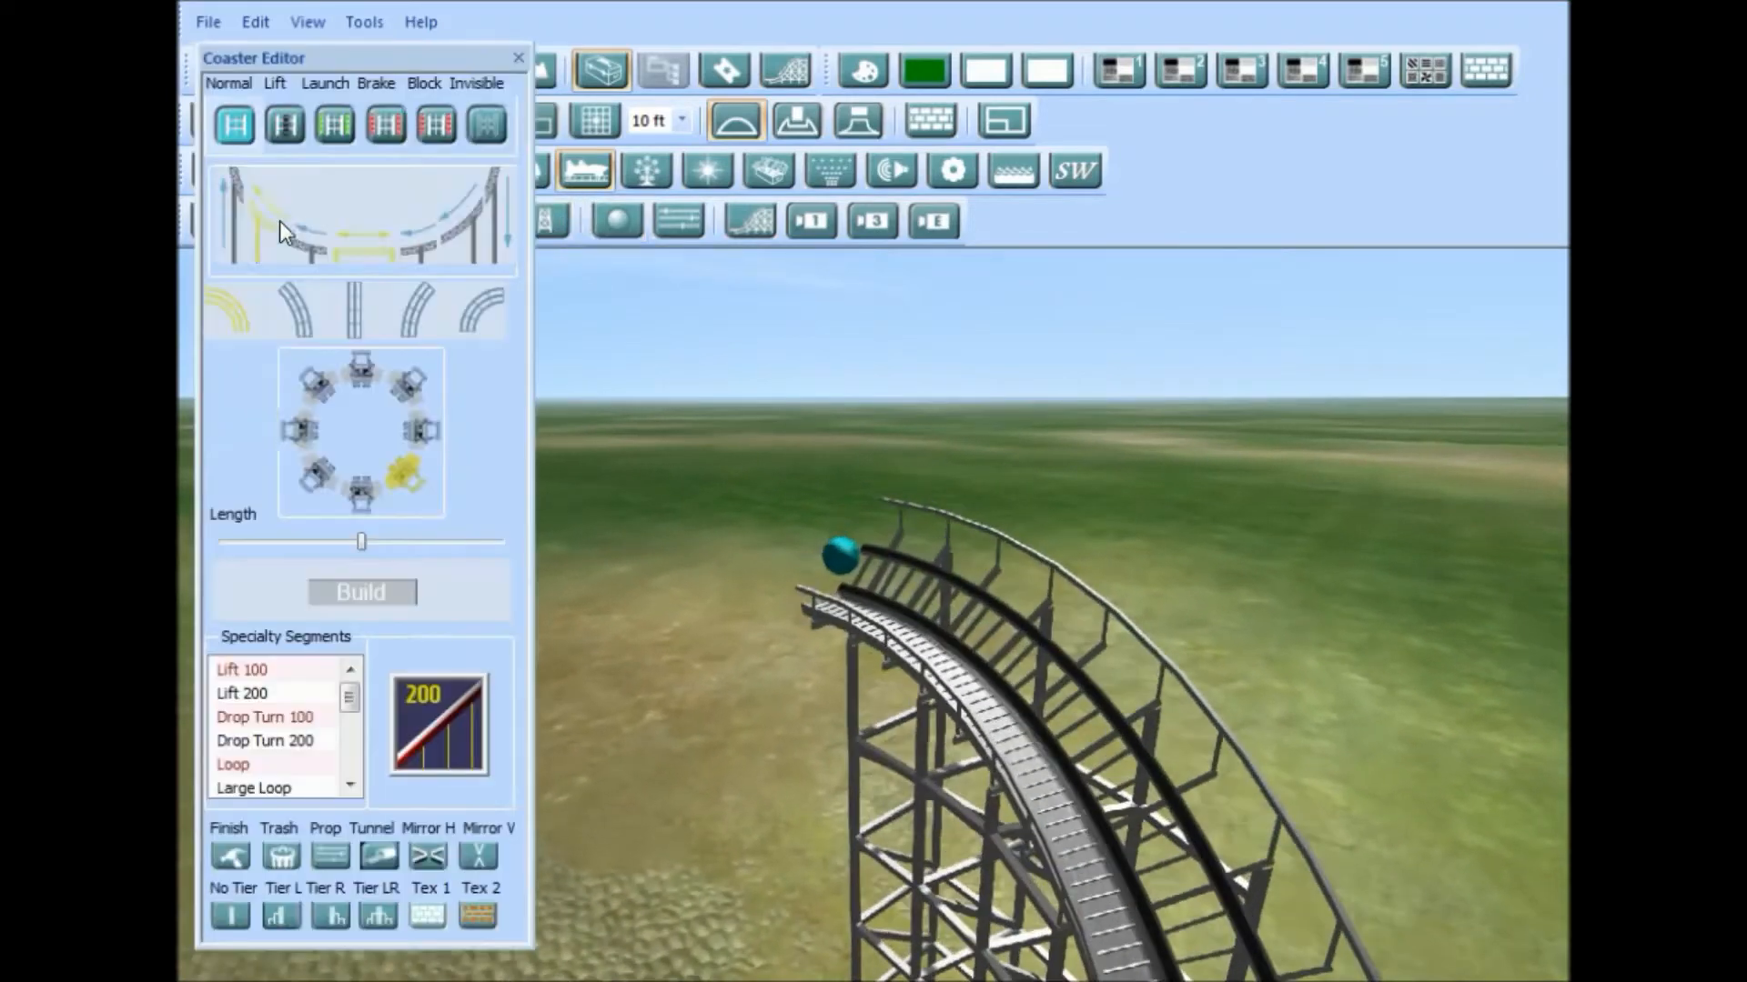
pyautogui.moveTo(1159, 477); pyautogui.dragTo(1150, 515)
pyautogui.click(433, 605)
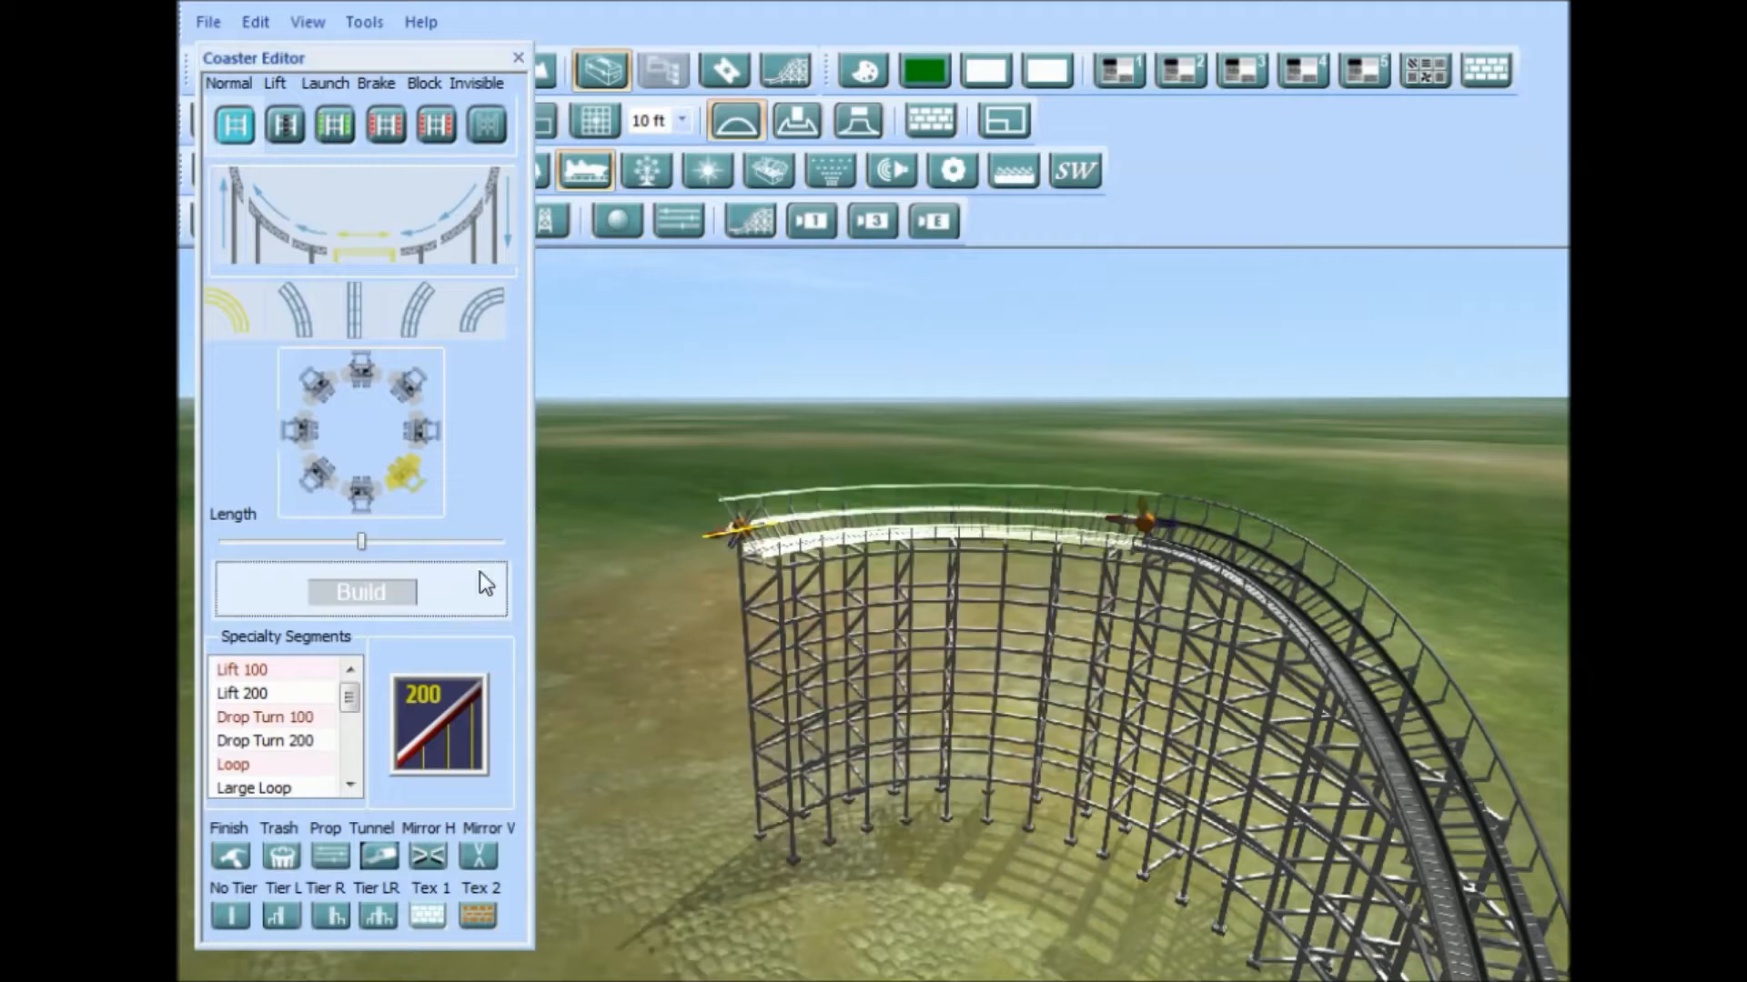
# Step: Lower the end node of the new left turn until the track descends close to the ground
pyautogui.moveTo(728, 535); pyautogui.dragTo(698, 737)
pyautogui.moveTo(699, 735); pyautogui.dragTo(1403, 694, button='middle')
pyautogui.moveTo(891, 681); pyautogui.dragTo(1416, 662, button='middle')
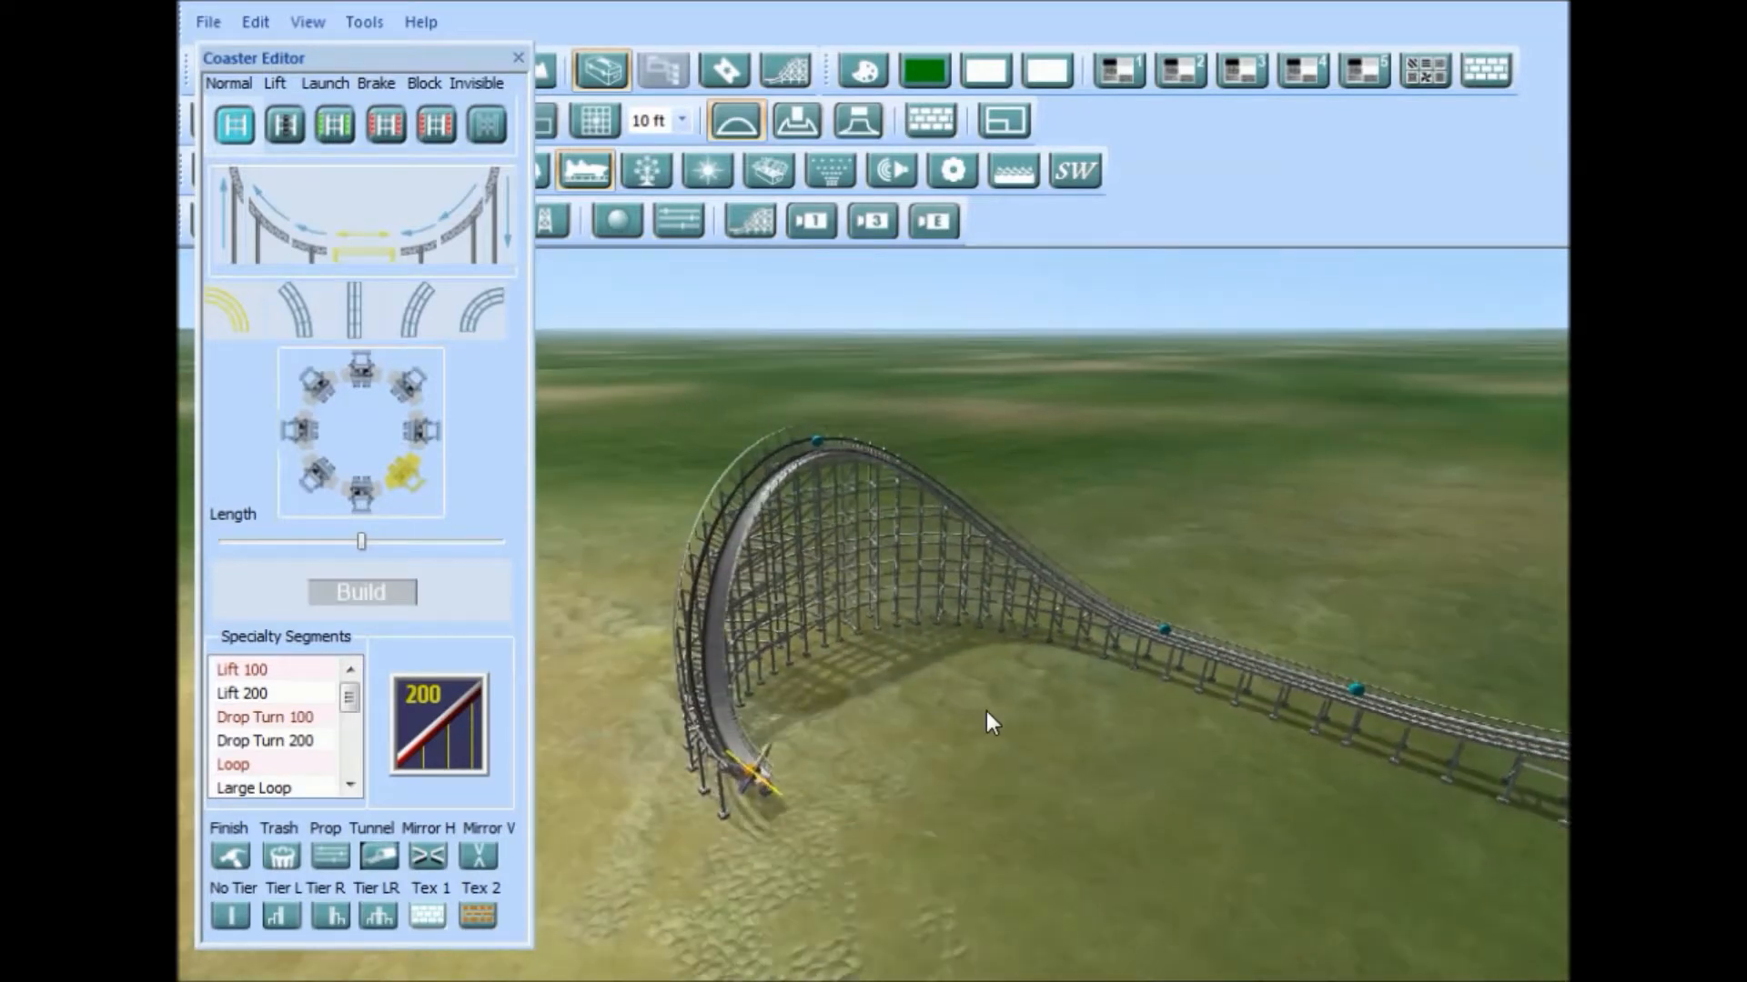
pyautogui.moveTo(747, 762); pyautogui.dragTo(789, 850)
pyautogui.moveTo(789, 849); pyautogui.dragTo(926, 768, button='middle')
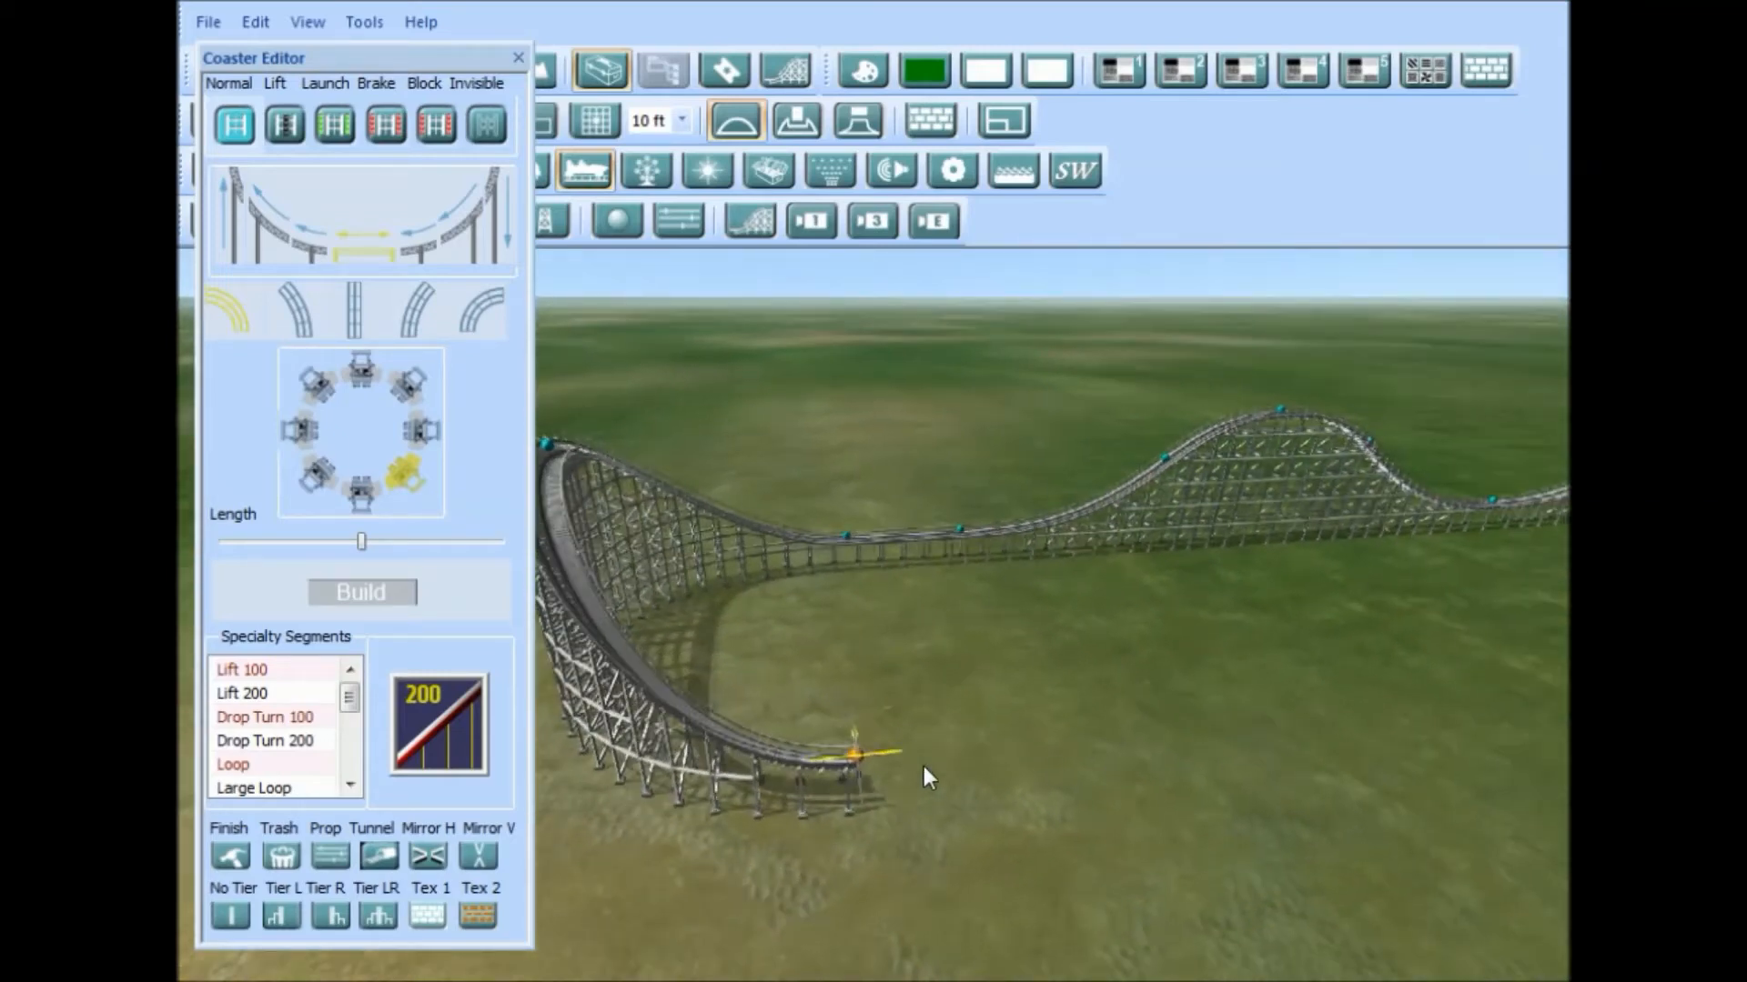
# Step: Build a default-length straight, unbanked level segment after the lowered left turn
pyautogui.click(379, 586)
pyautogui.click(353, 300)
pyautogui.moveTo(691, 582); pyautogui.dragTo(746, 636, button='middle')
pyautogui.click(359, 496)
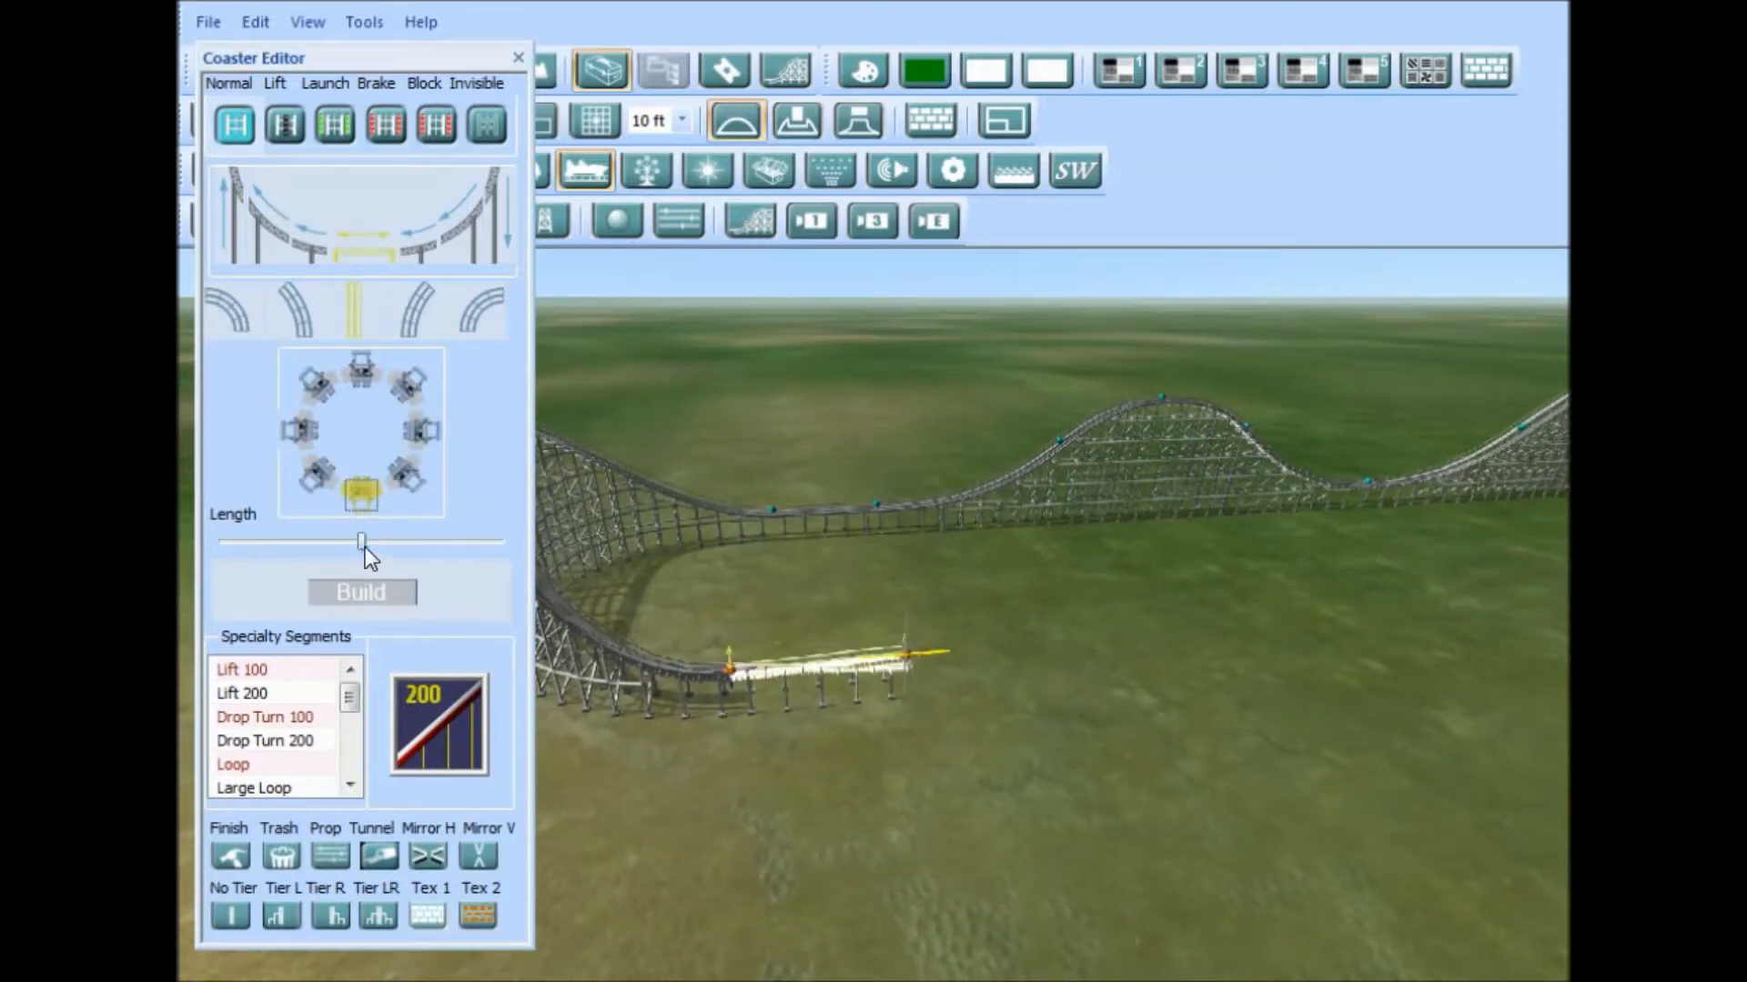
# Step: Build a default-length steep climb after the straight segment, followed by a default-length level crest
pyautogui.click(378, 593)
pyautogui.moveTo(830, 653); pyautogui.dragTo(629, 608, button='middle')
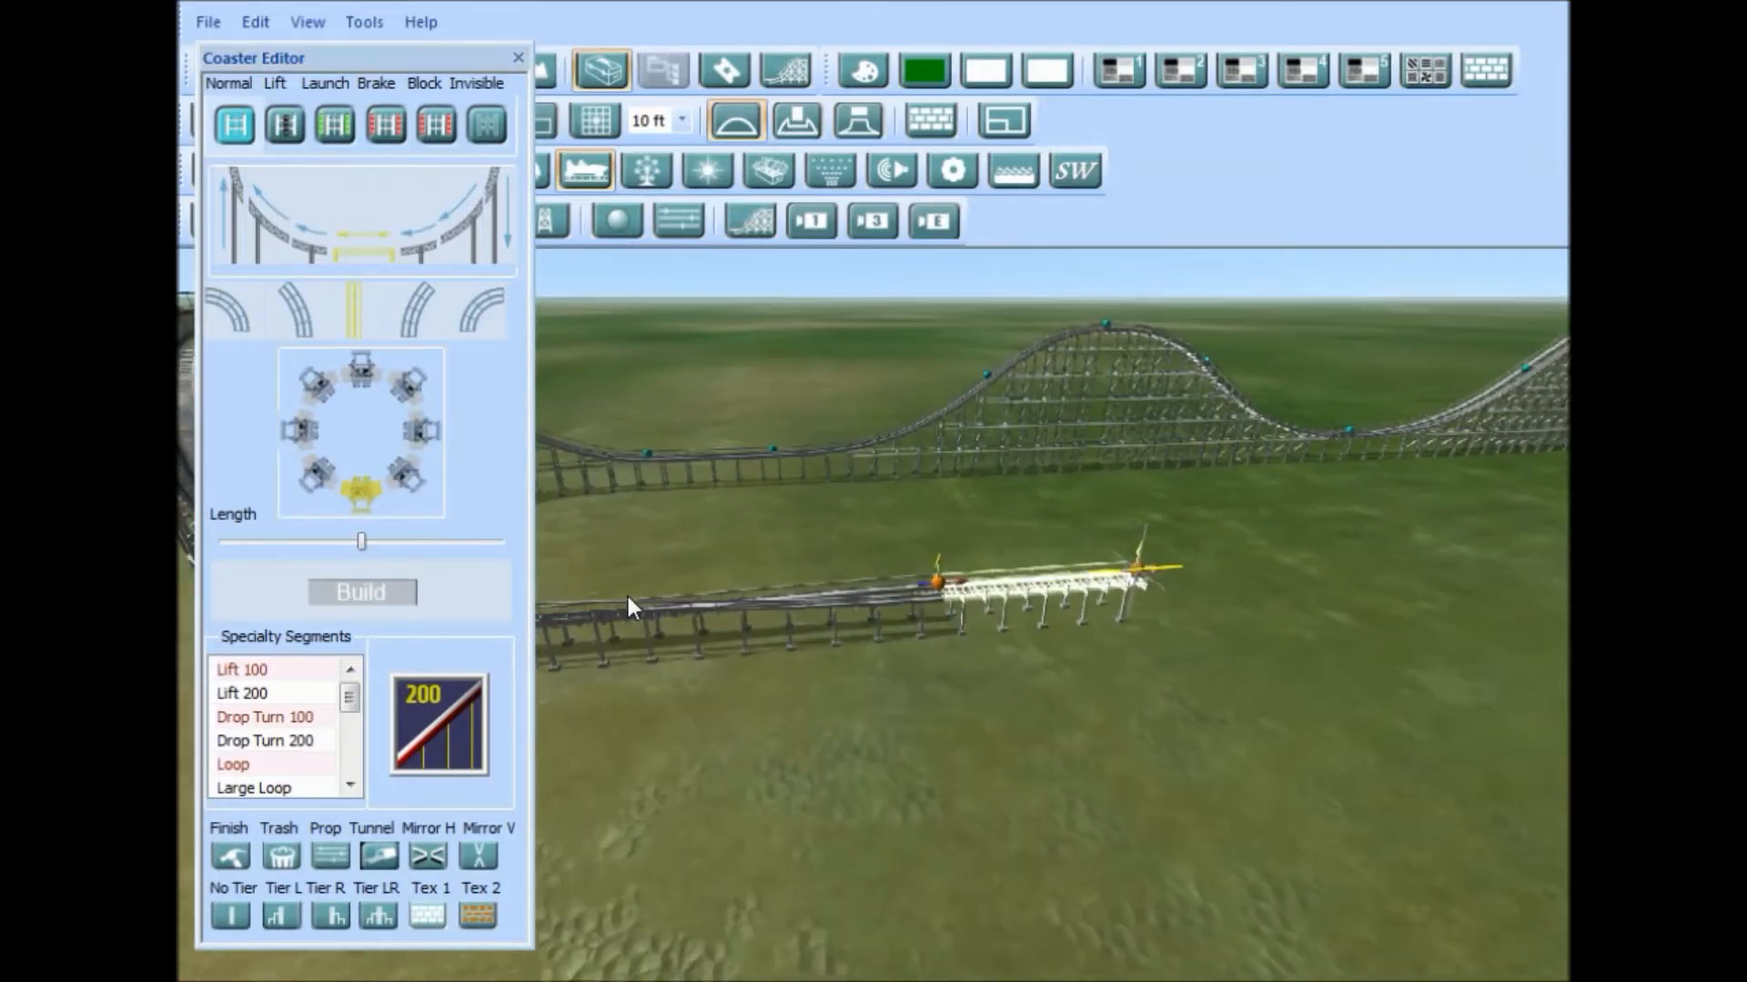
pyautogui.click(289, 232)
pyautogui.click(364, 589)
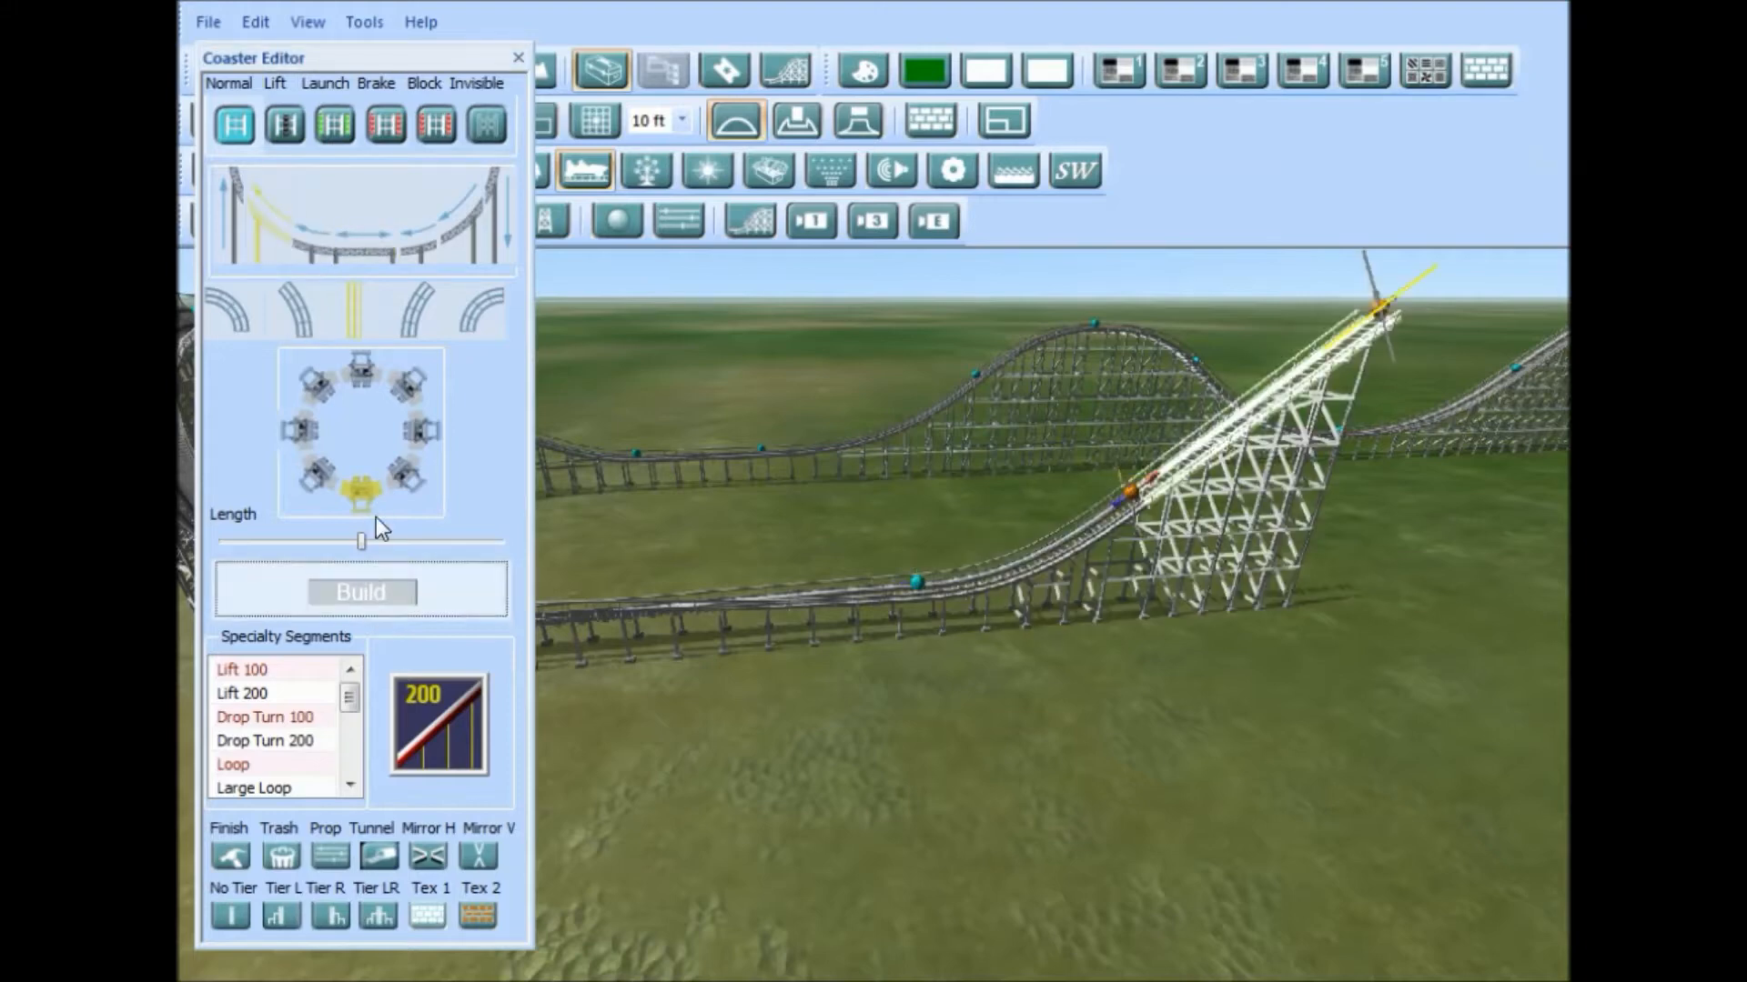
pyautogui.click(363, 247)
# Step: Build a Helix Left specialty segment after the level crest
pyautogui.click(364, 591)
pyautogui.moveTo(636, 605); pyautogui.dragTo(1159, 500, button='middle')
pyautogui.moveTo(1274, 500); pyautogui.dragTo(611, 692, button='right')
pyautogui.moveTo(348, 697); pyautogui.dragTo(343, 757)
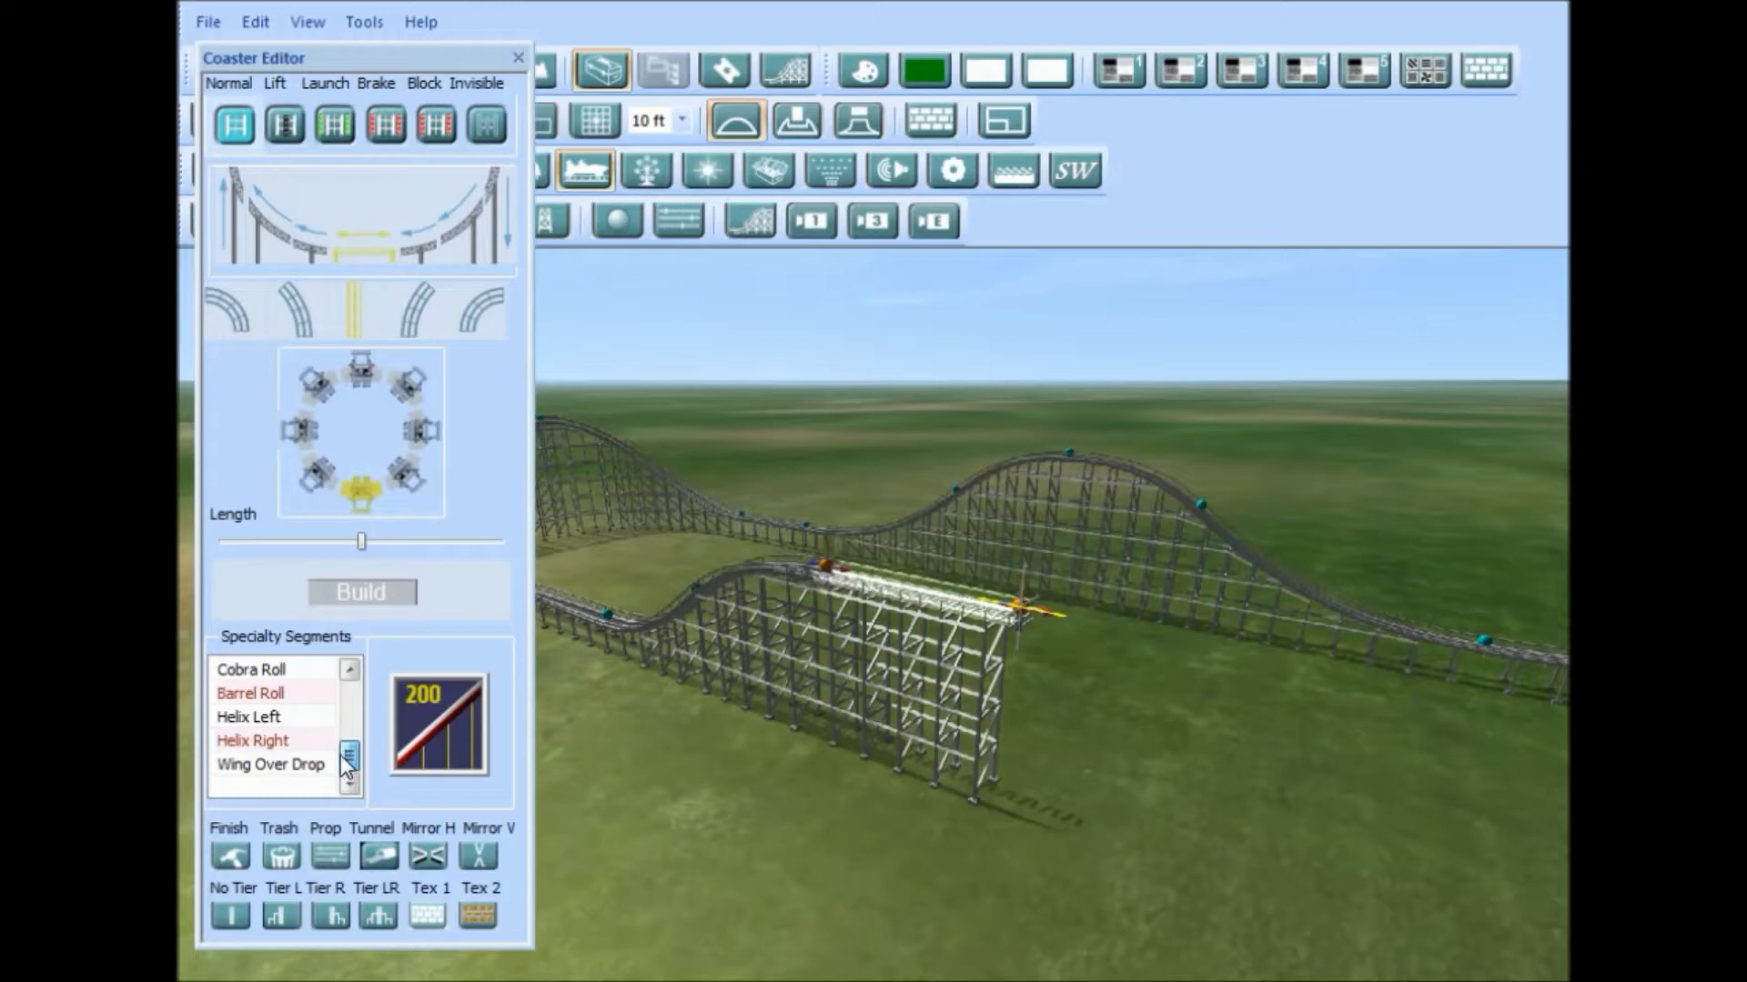
pyautogui.click(266, 717)
pyautogui.moveTo(701, 656); pyautogui.dragTo(509, 683, button='right')
pyautogui.click(378, 596)
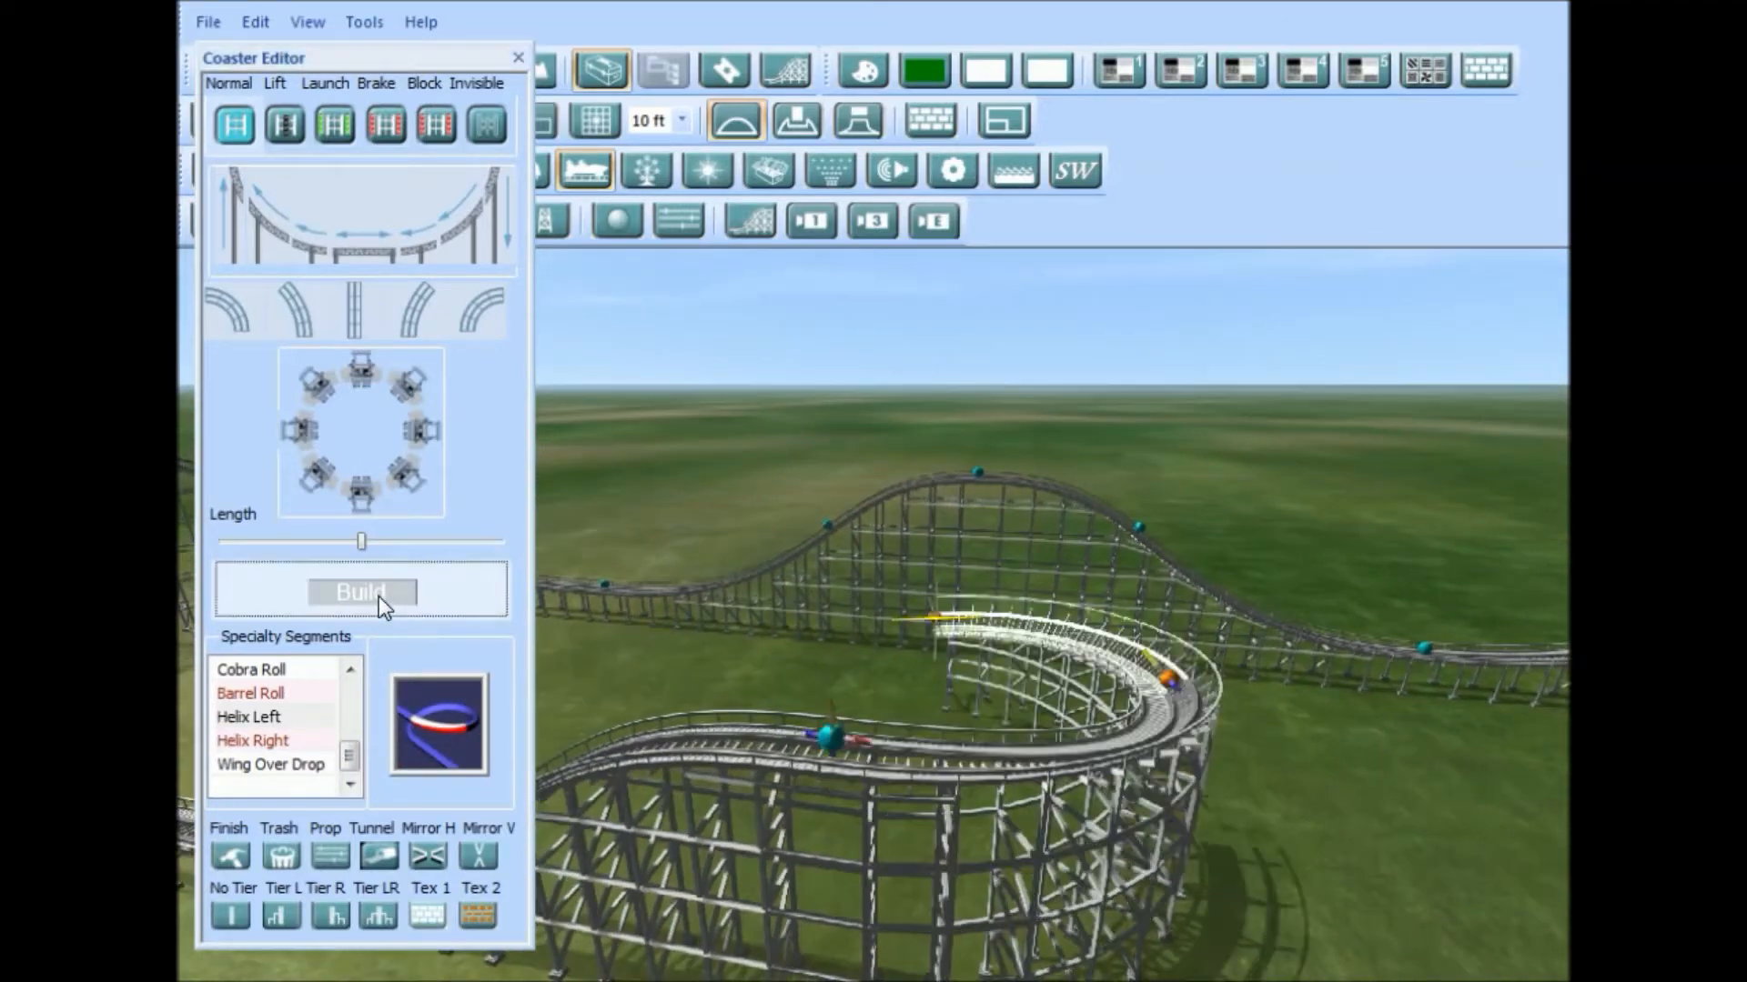
# Step: Extend the helix around its circle with default-length sharp left turns banked 45 degrees
pyautogui.click(364, 235)
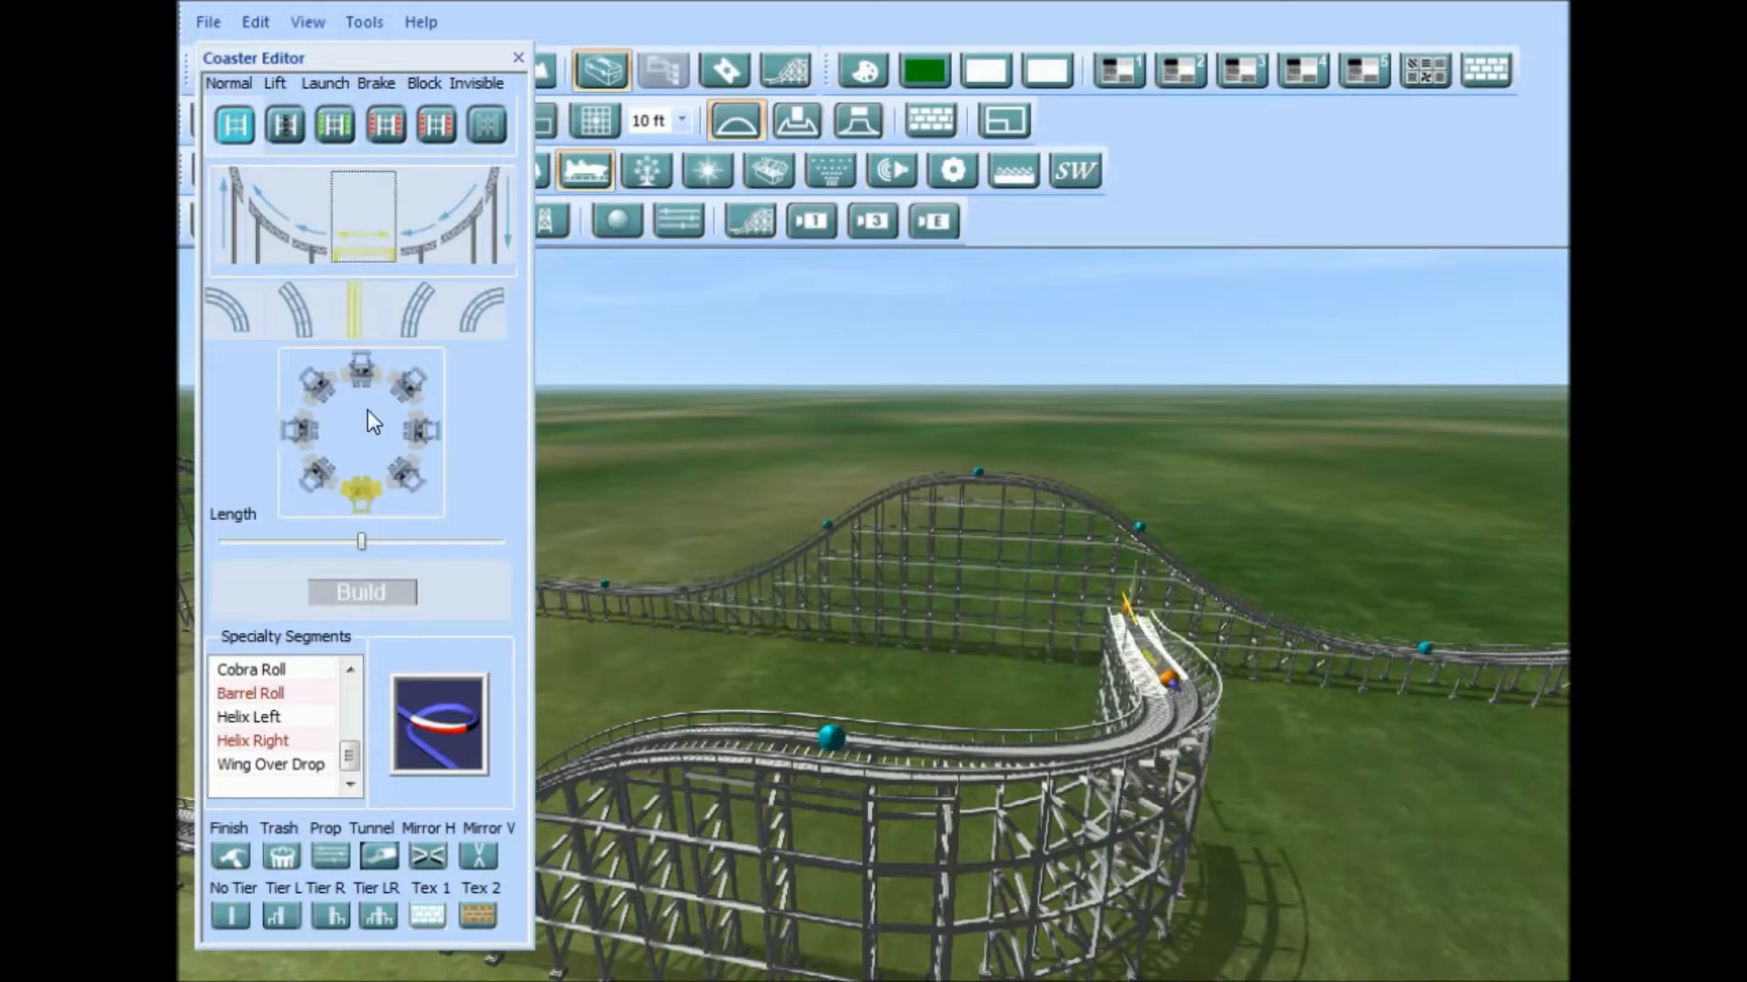
pyautogui.click(252, 317)
pyautogui.click(403, 473)
pyautogui.click(373, 593)
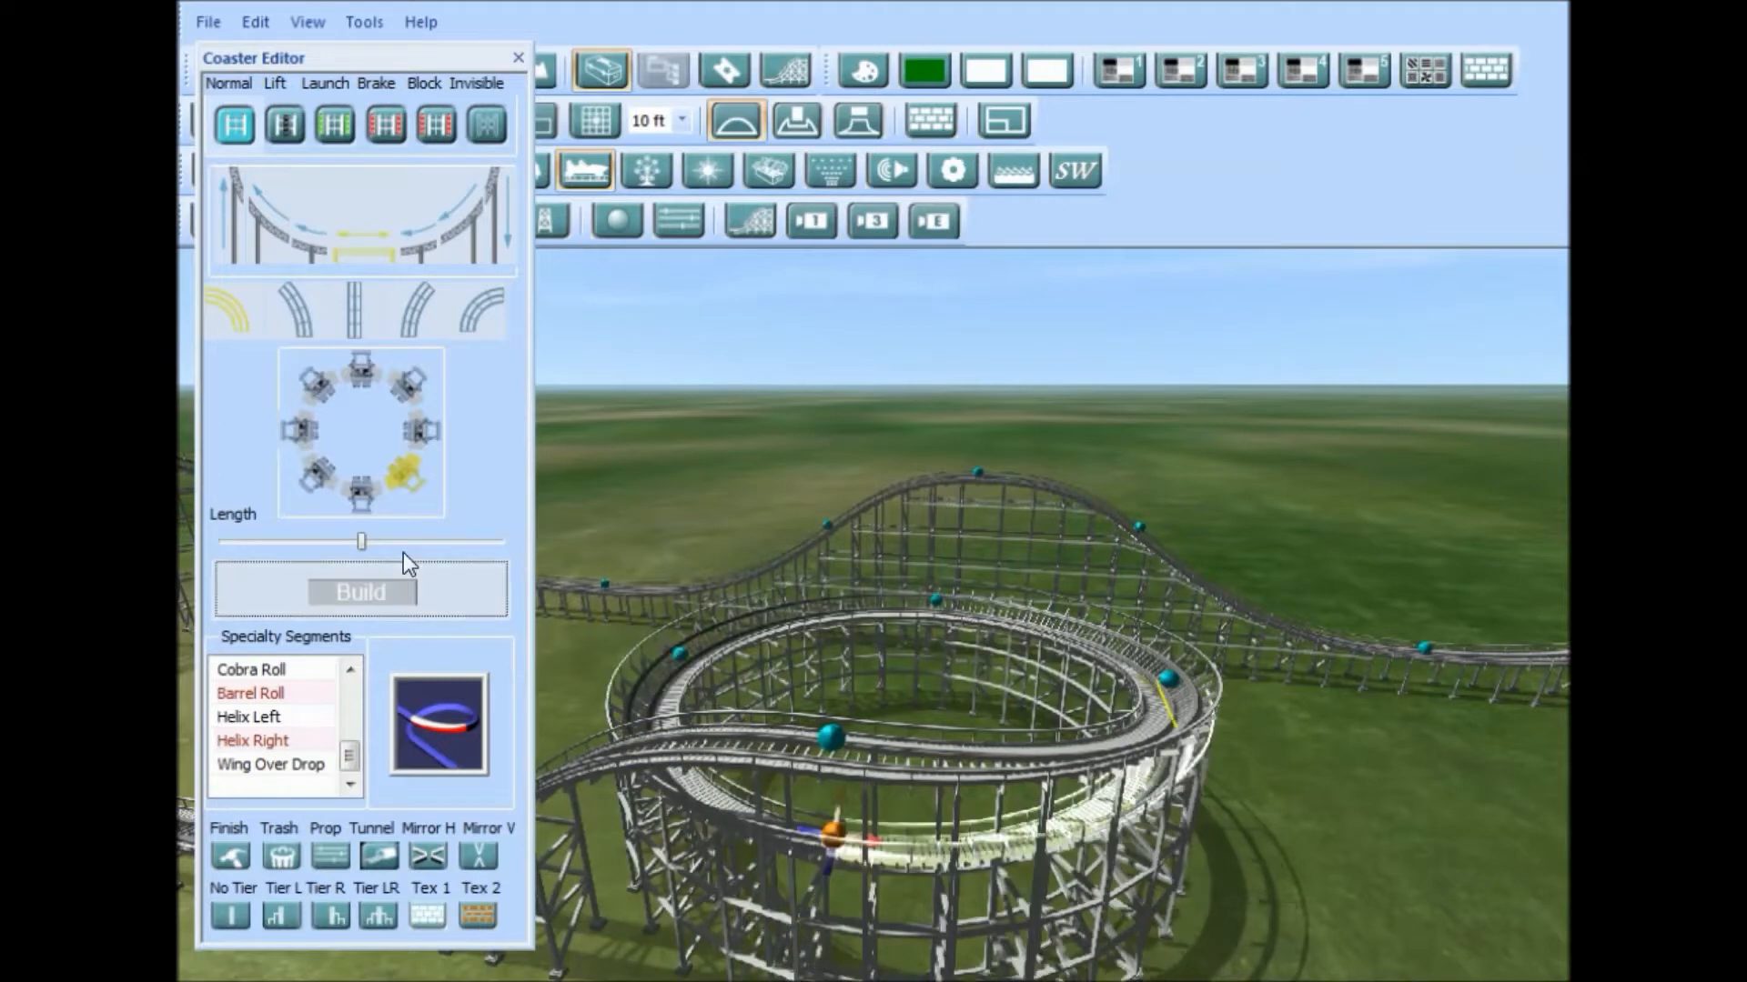
# Step: Build a straight, unbanked gentle drop of maximum length out of the helix, followed by a lengthened level-out segment
pyautogui.click(354, 311)
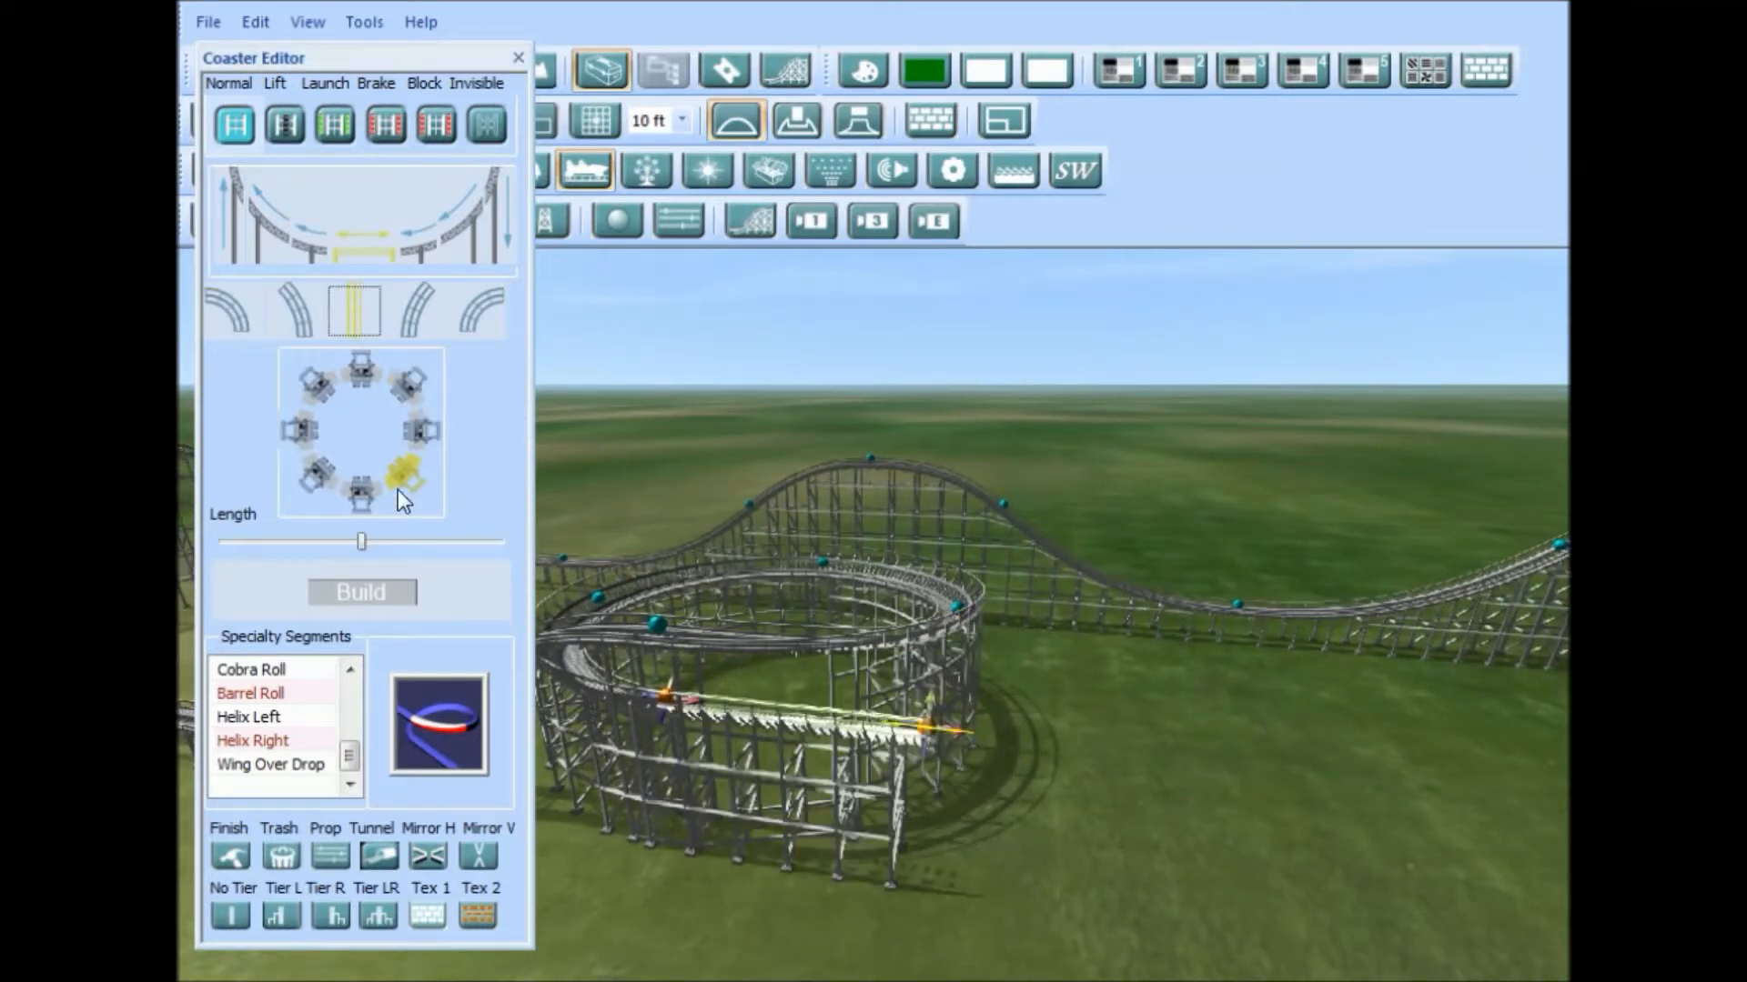
pyautogui.click(360, 491)
pyautogui.moveTo(362, 542); pyautogui.dragTo(440, 542)
pyautogui.click(417, 259)
pyautogui.click(413, 446)
pyautogui.moveTo(361, 541); pyautogui.dragTo(586, 542)
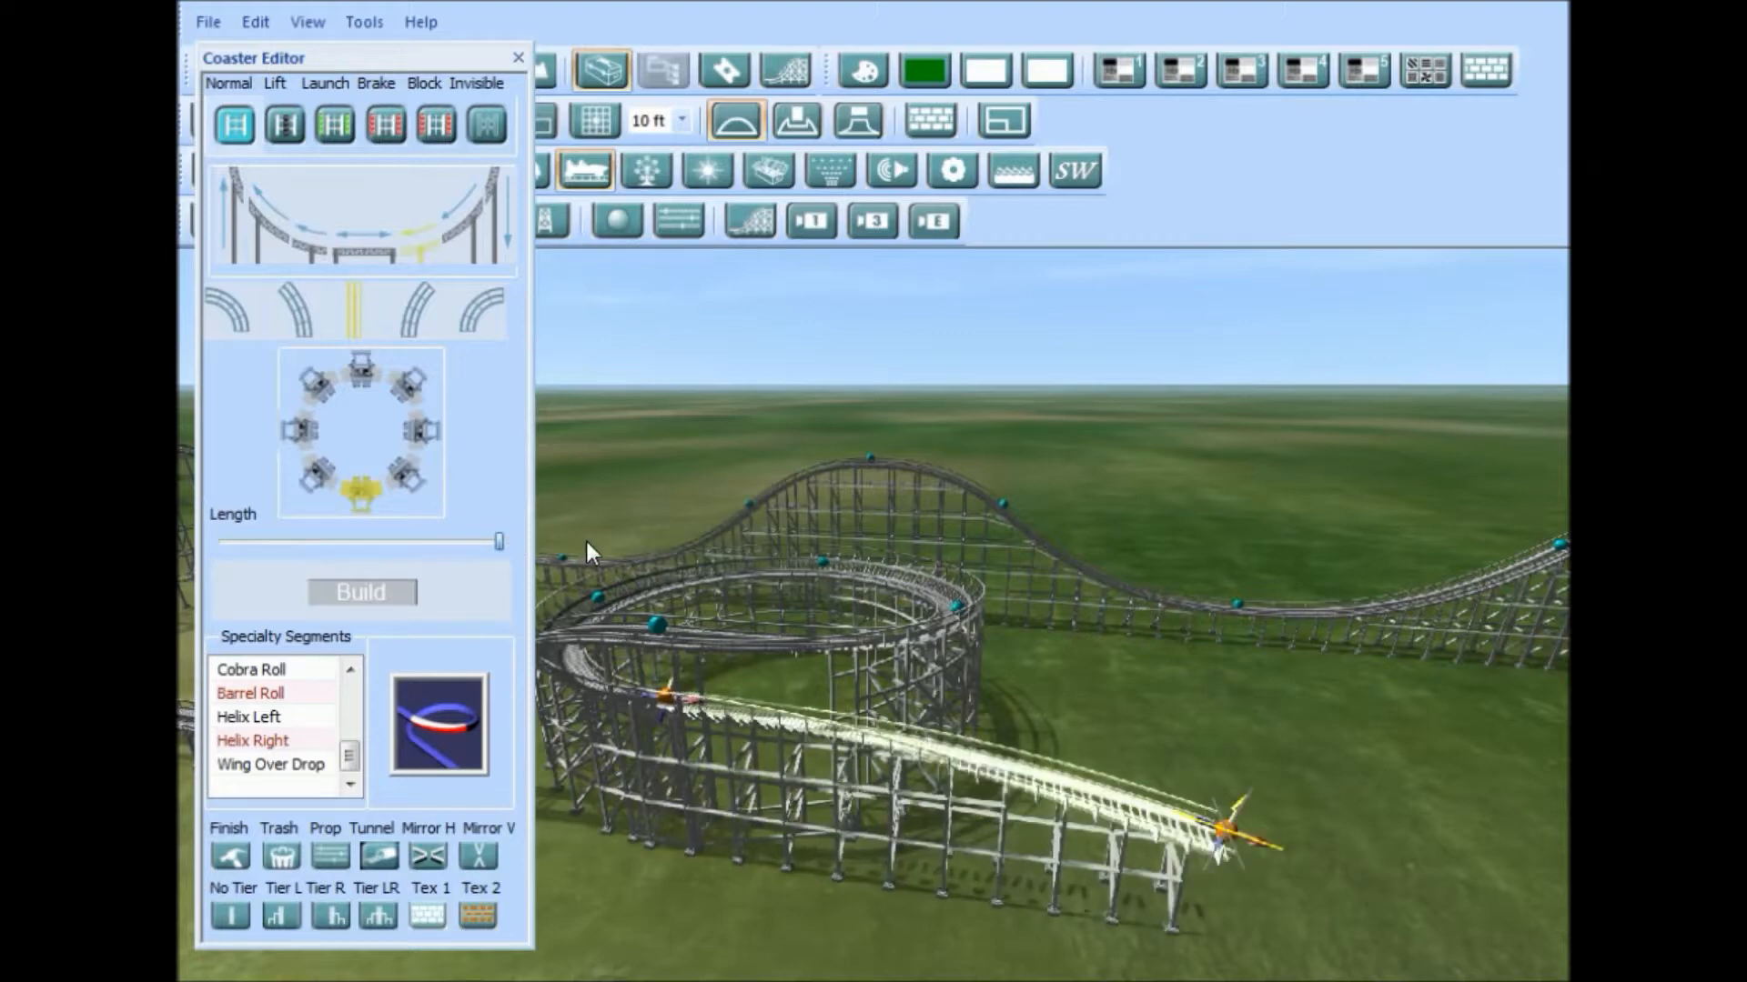
pyautogui.click(400, 588)
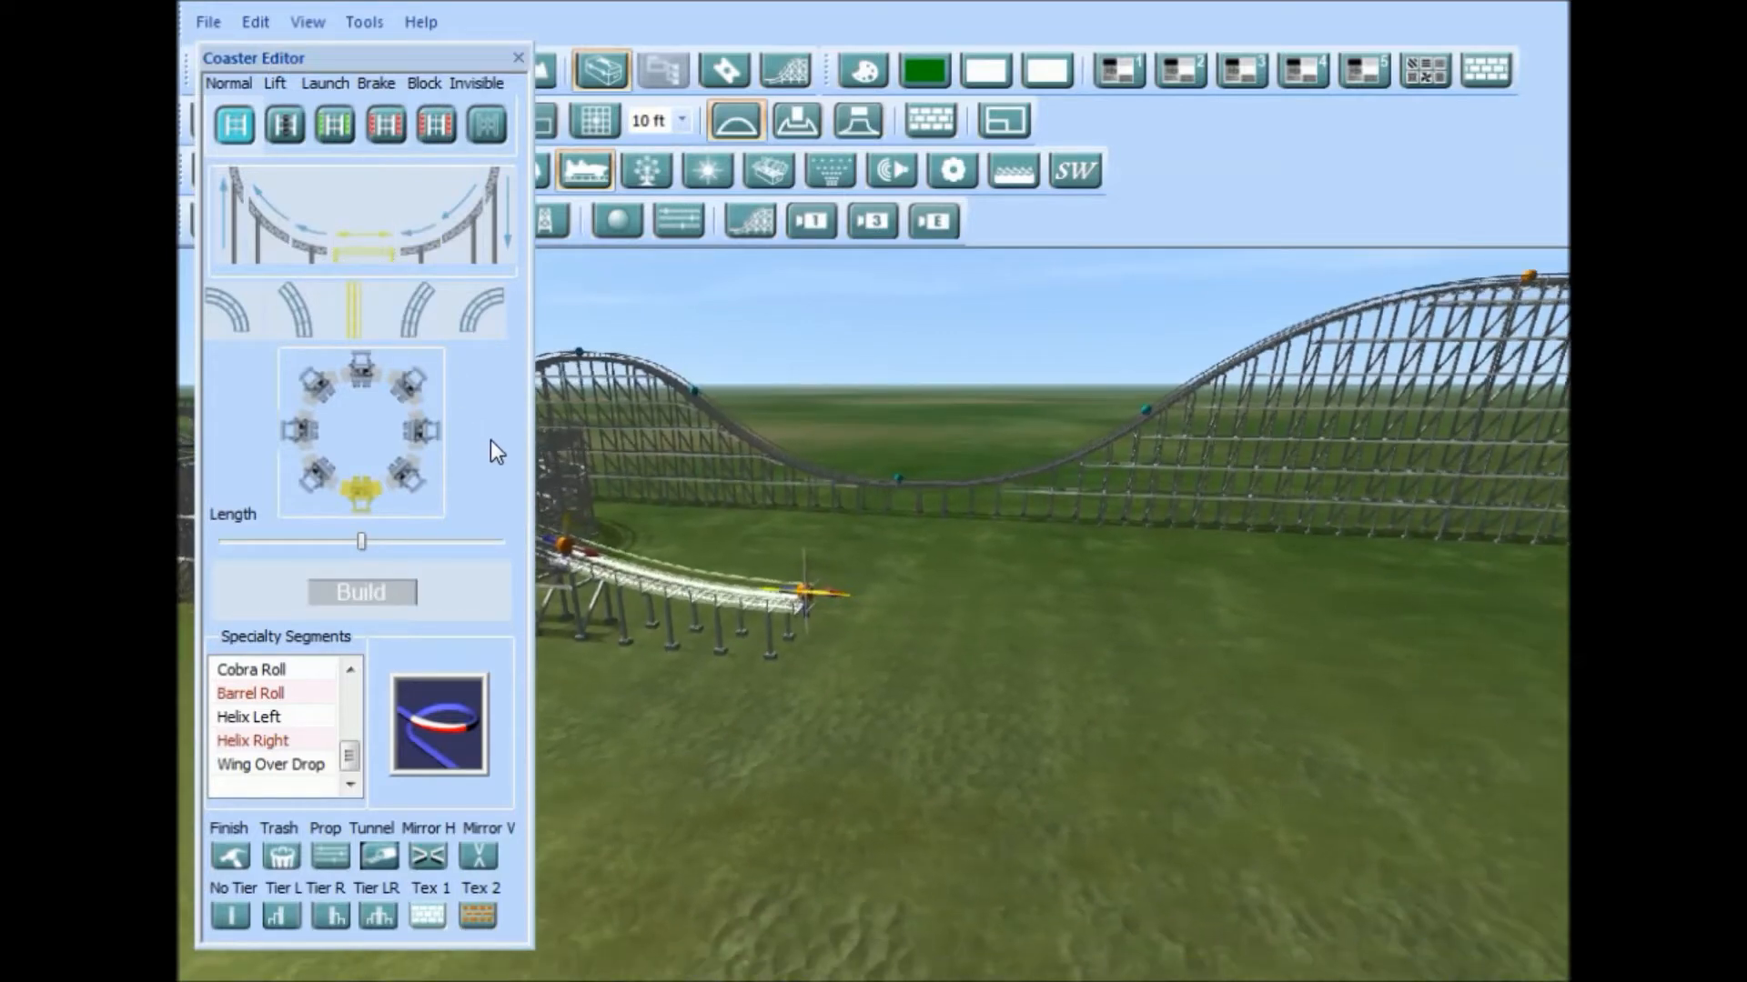
pyautogui.moveTo(358, 541); pyautogui.dragTo(456, 544)
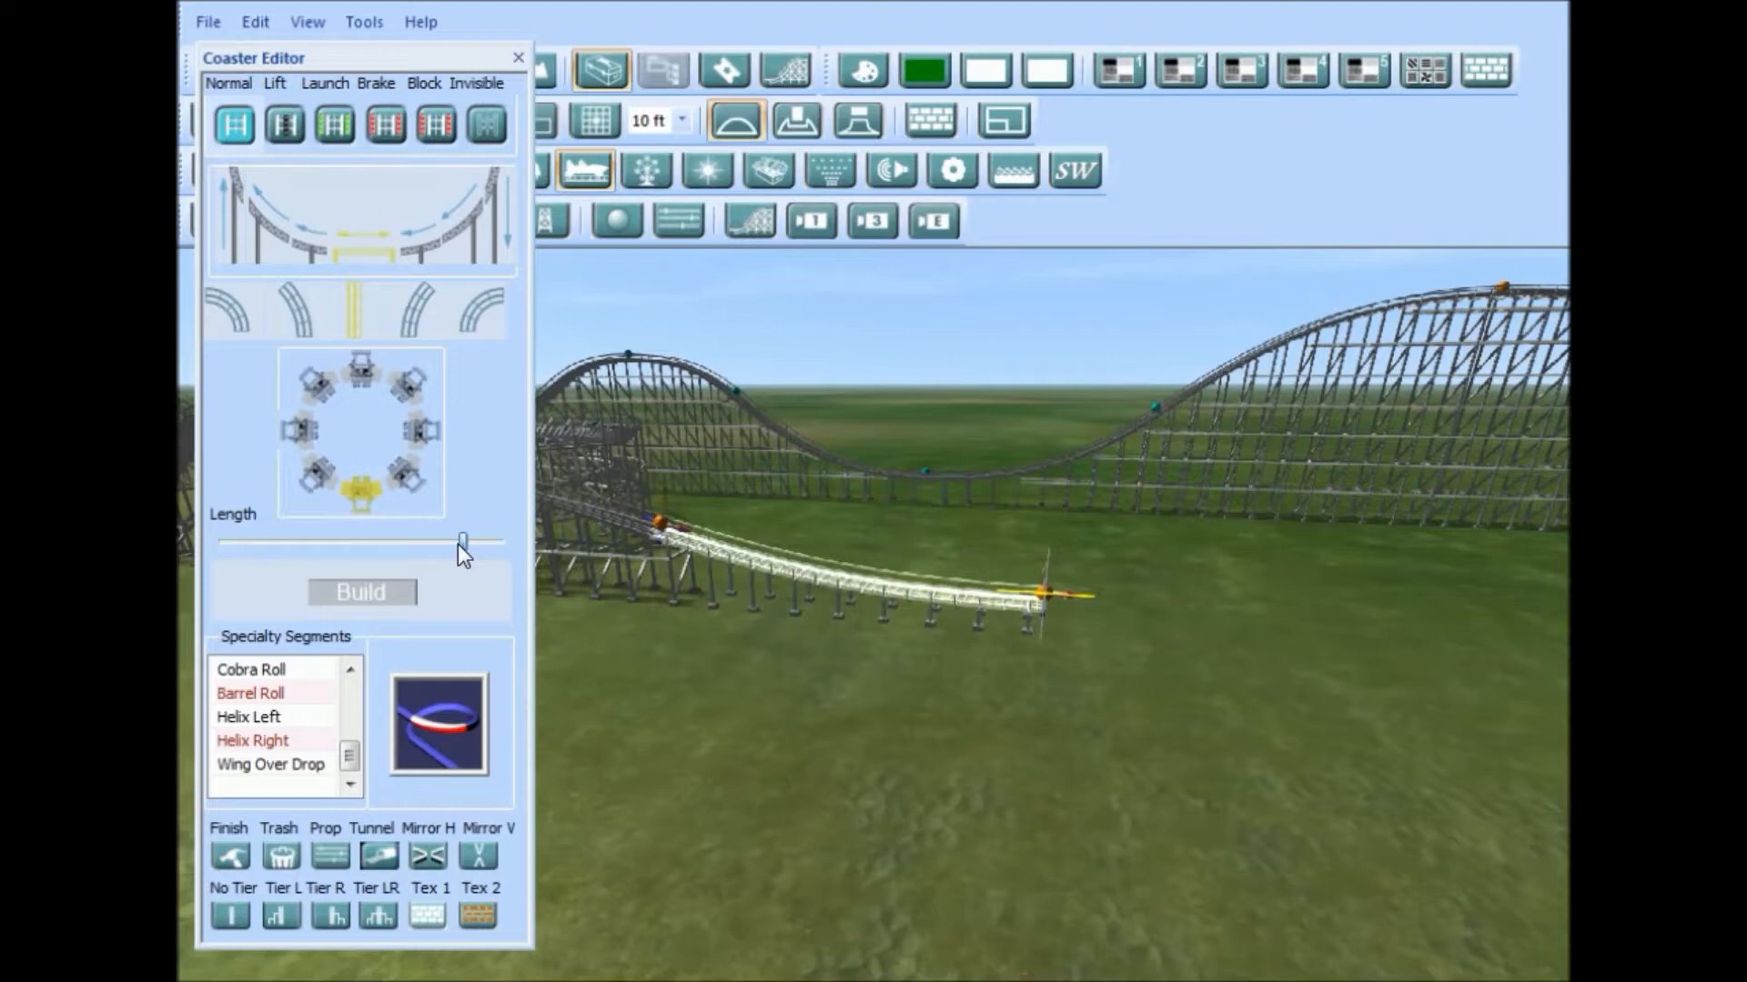
# Step: Build two consecutive default-length straight steep climb segments after the level-out
pyautogui.click(336, 588)
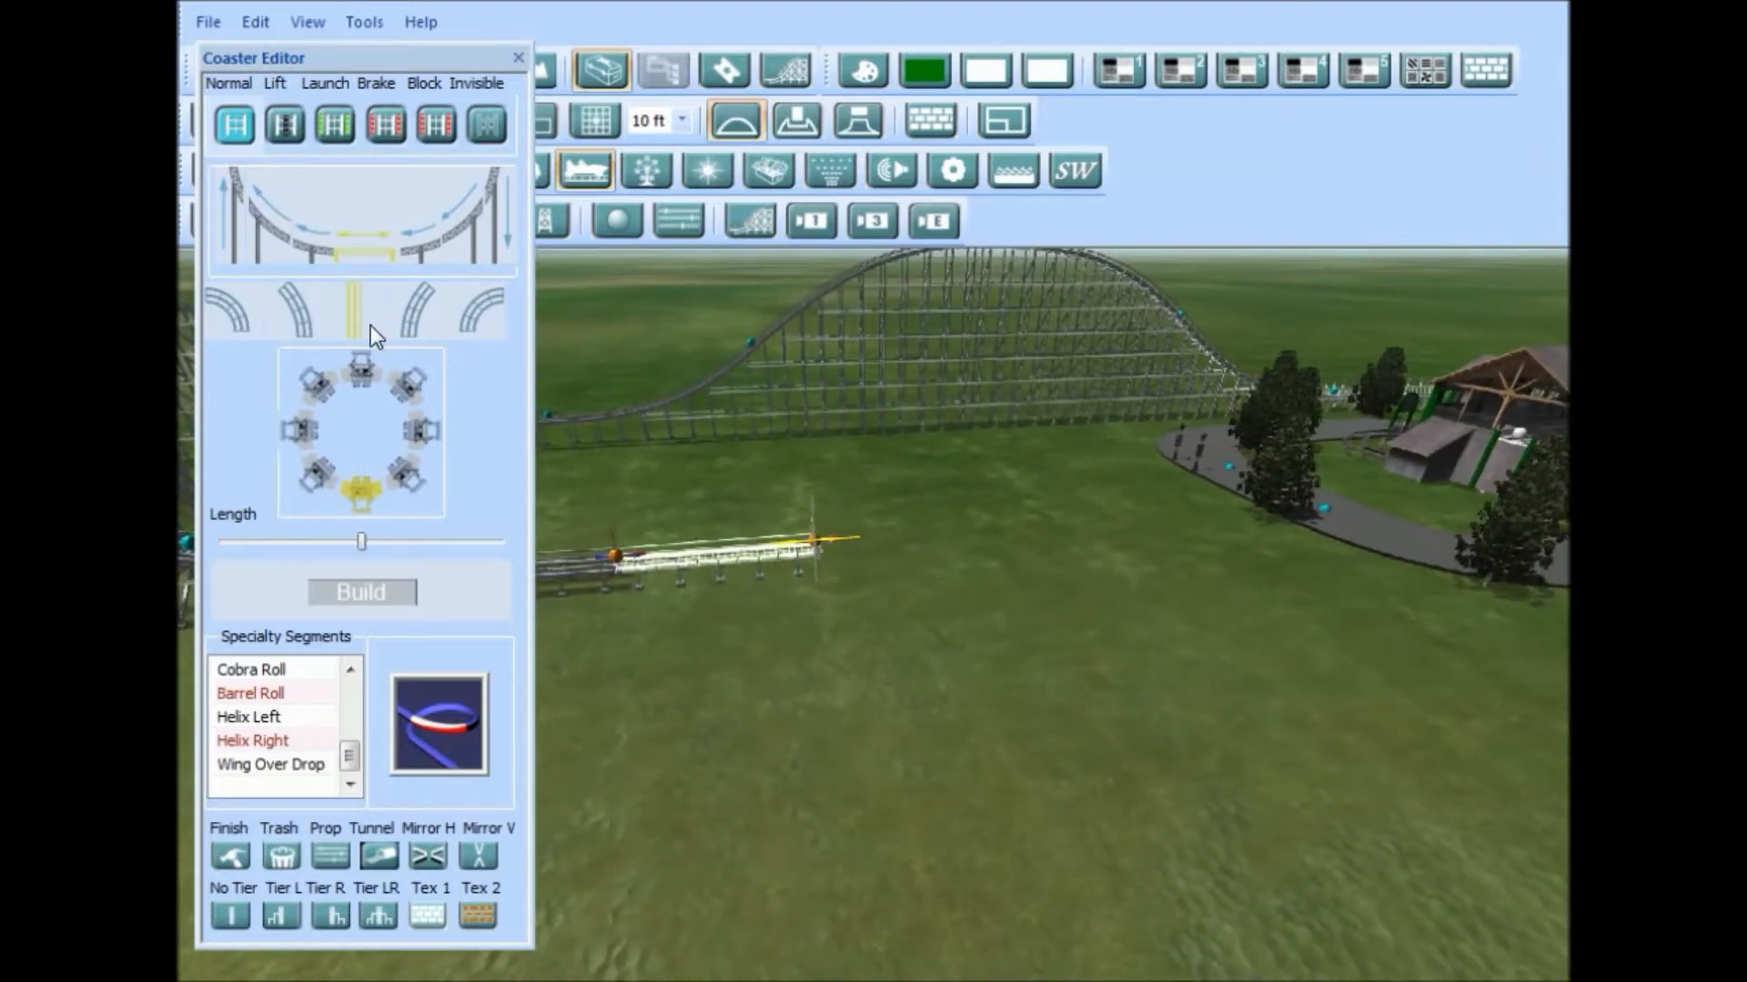
pyautogui.click(300, 246)
pyautogui.click(362, 590)
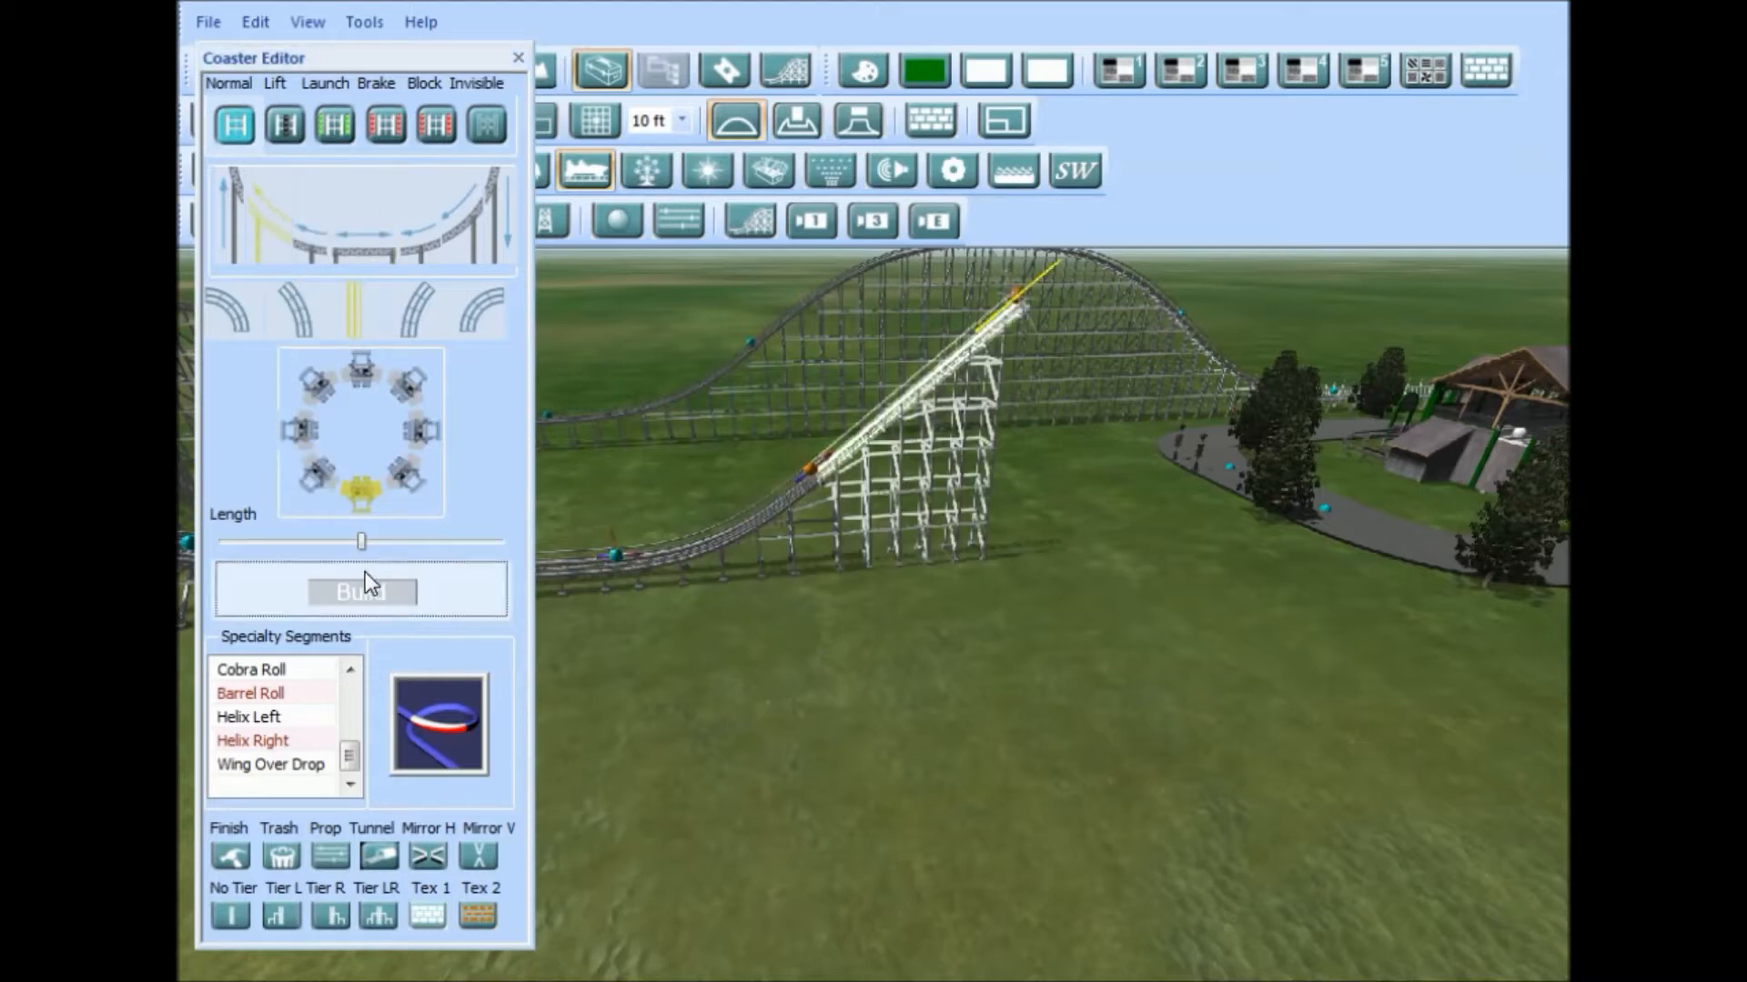
pyautogui.click(362, 234)
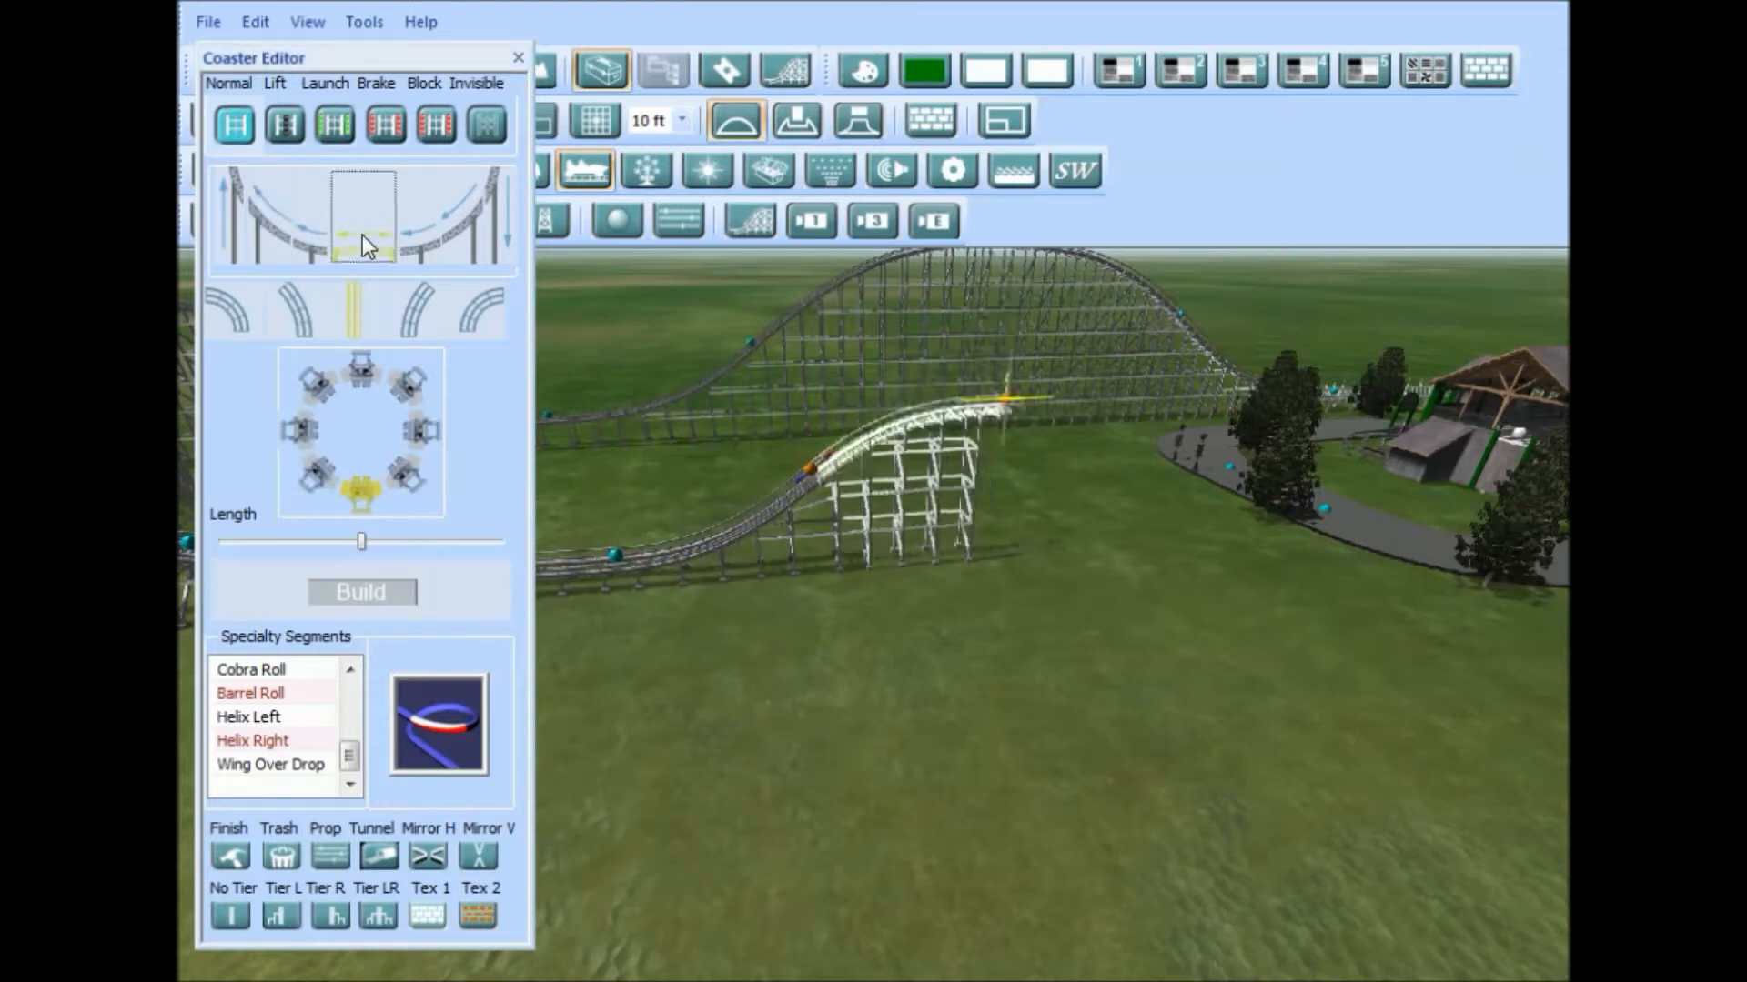
pyautogui.click(281, 239)
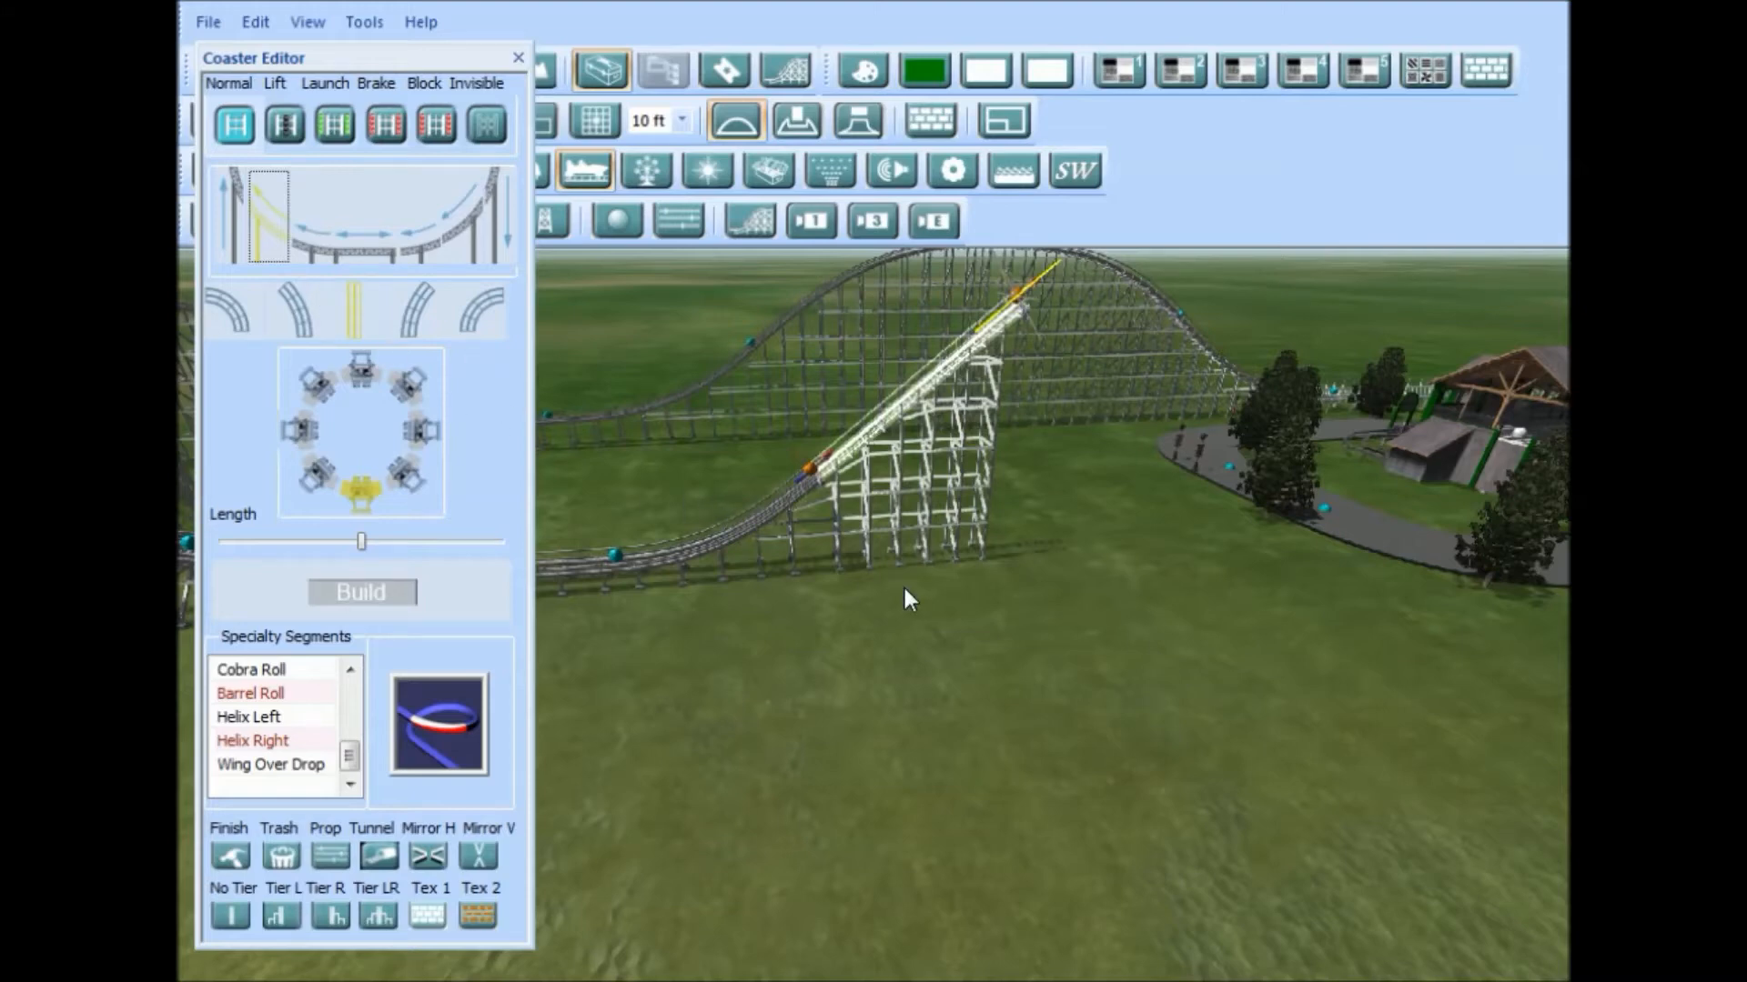
# Step: Make the upper steep climb a lift segment and build a default-length level crest after it
pyautogui.scroll(-3, 908, 589)
pyautogui.moveTo(909, 589); pyautogui.dragTo(953, 575, button='right')
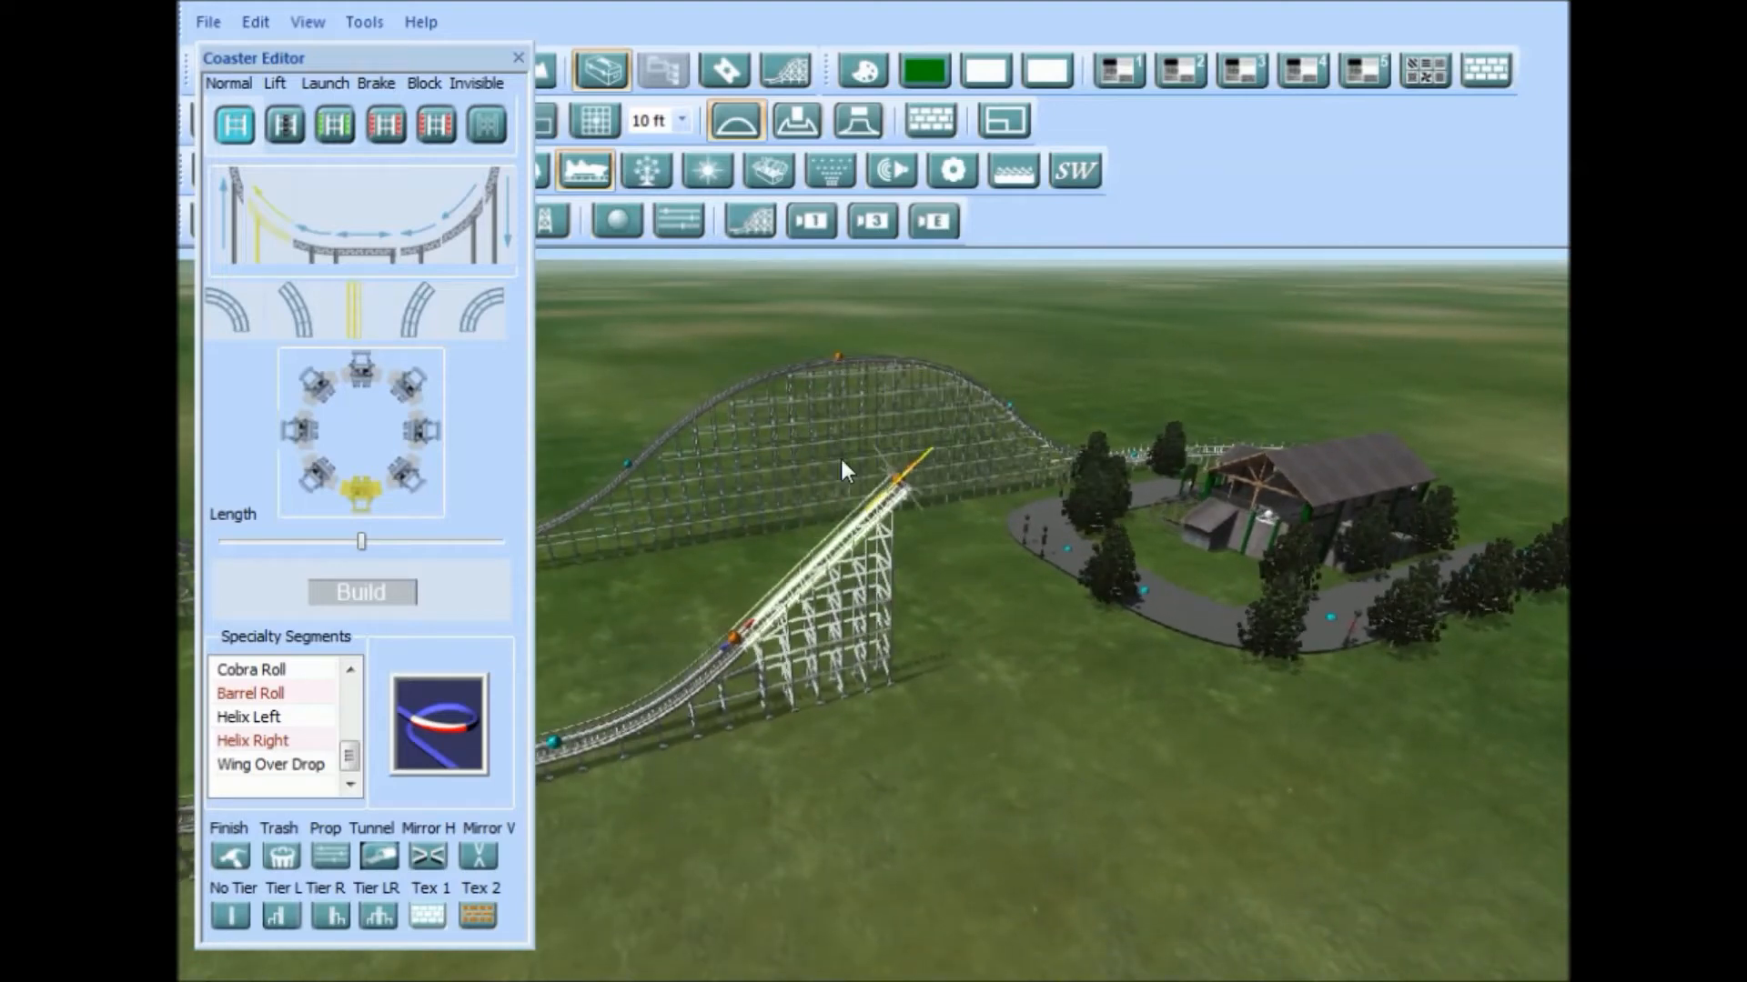
pyautogui.moveTo(1083, 594); pyautogui.dragTo(1337, 827, button='right')
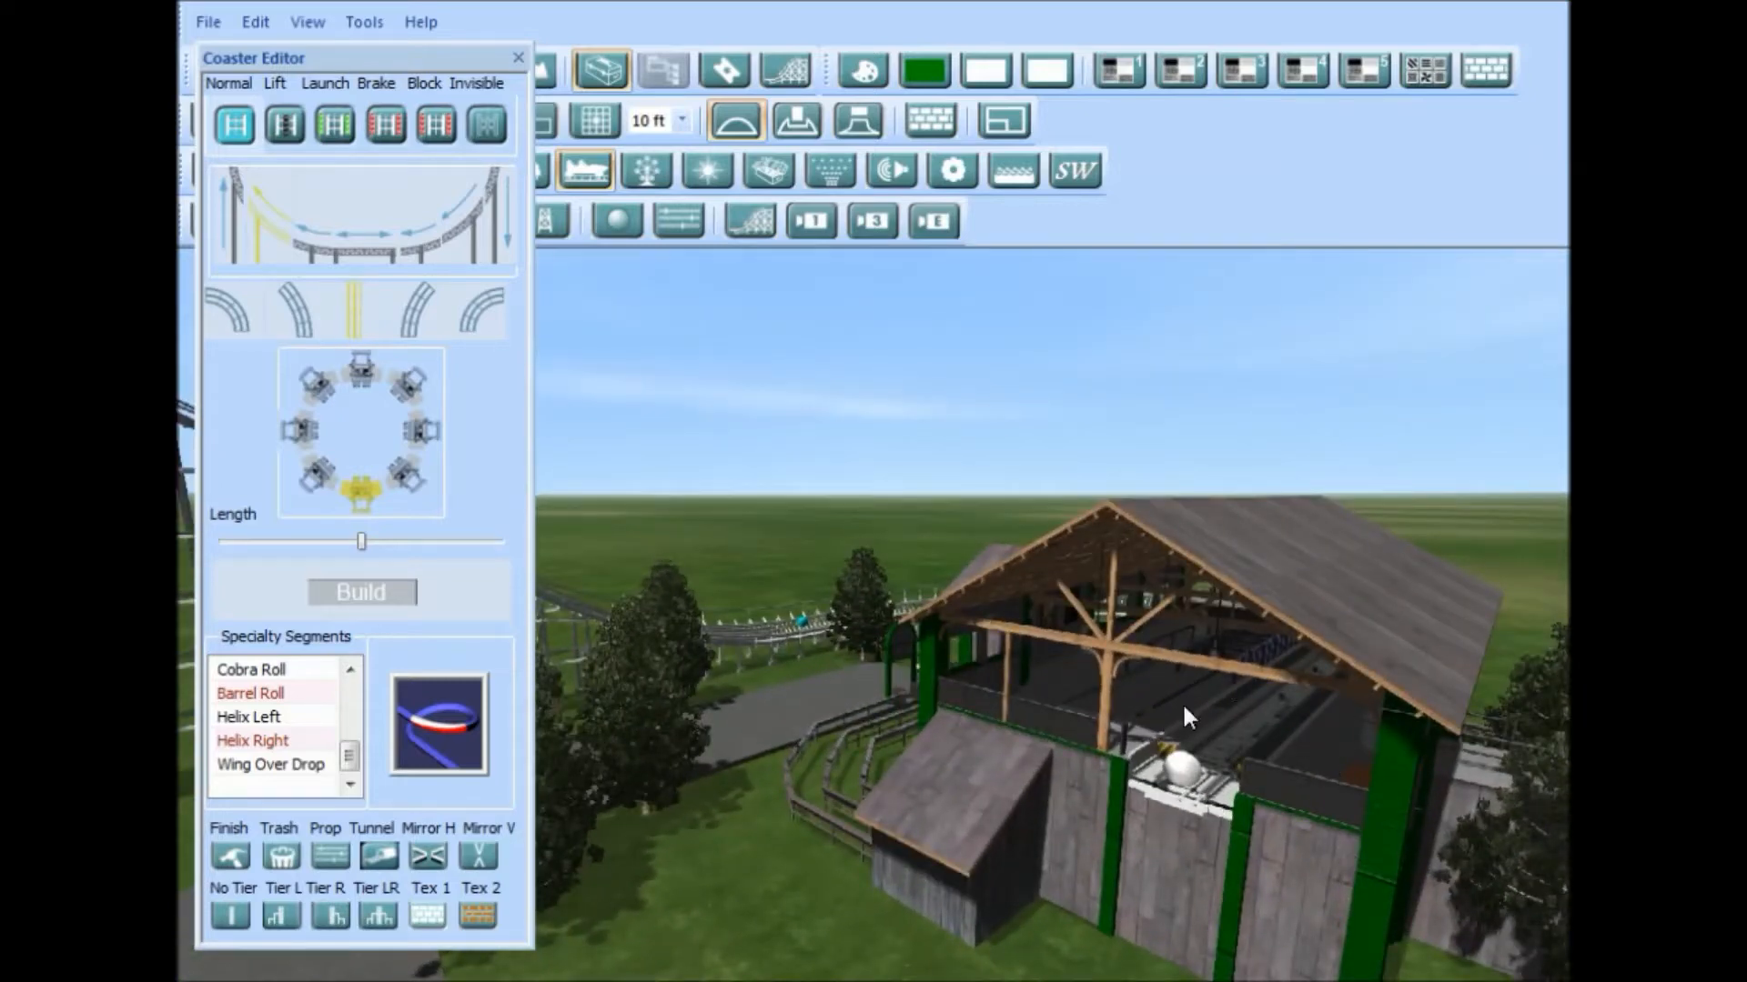
pyautogui.moveTo(1252, 735); pyautogui.dragTo(908, 706, button='right')
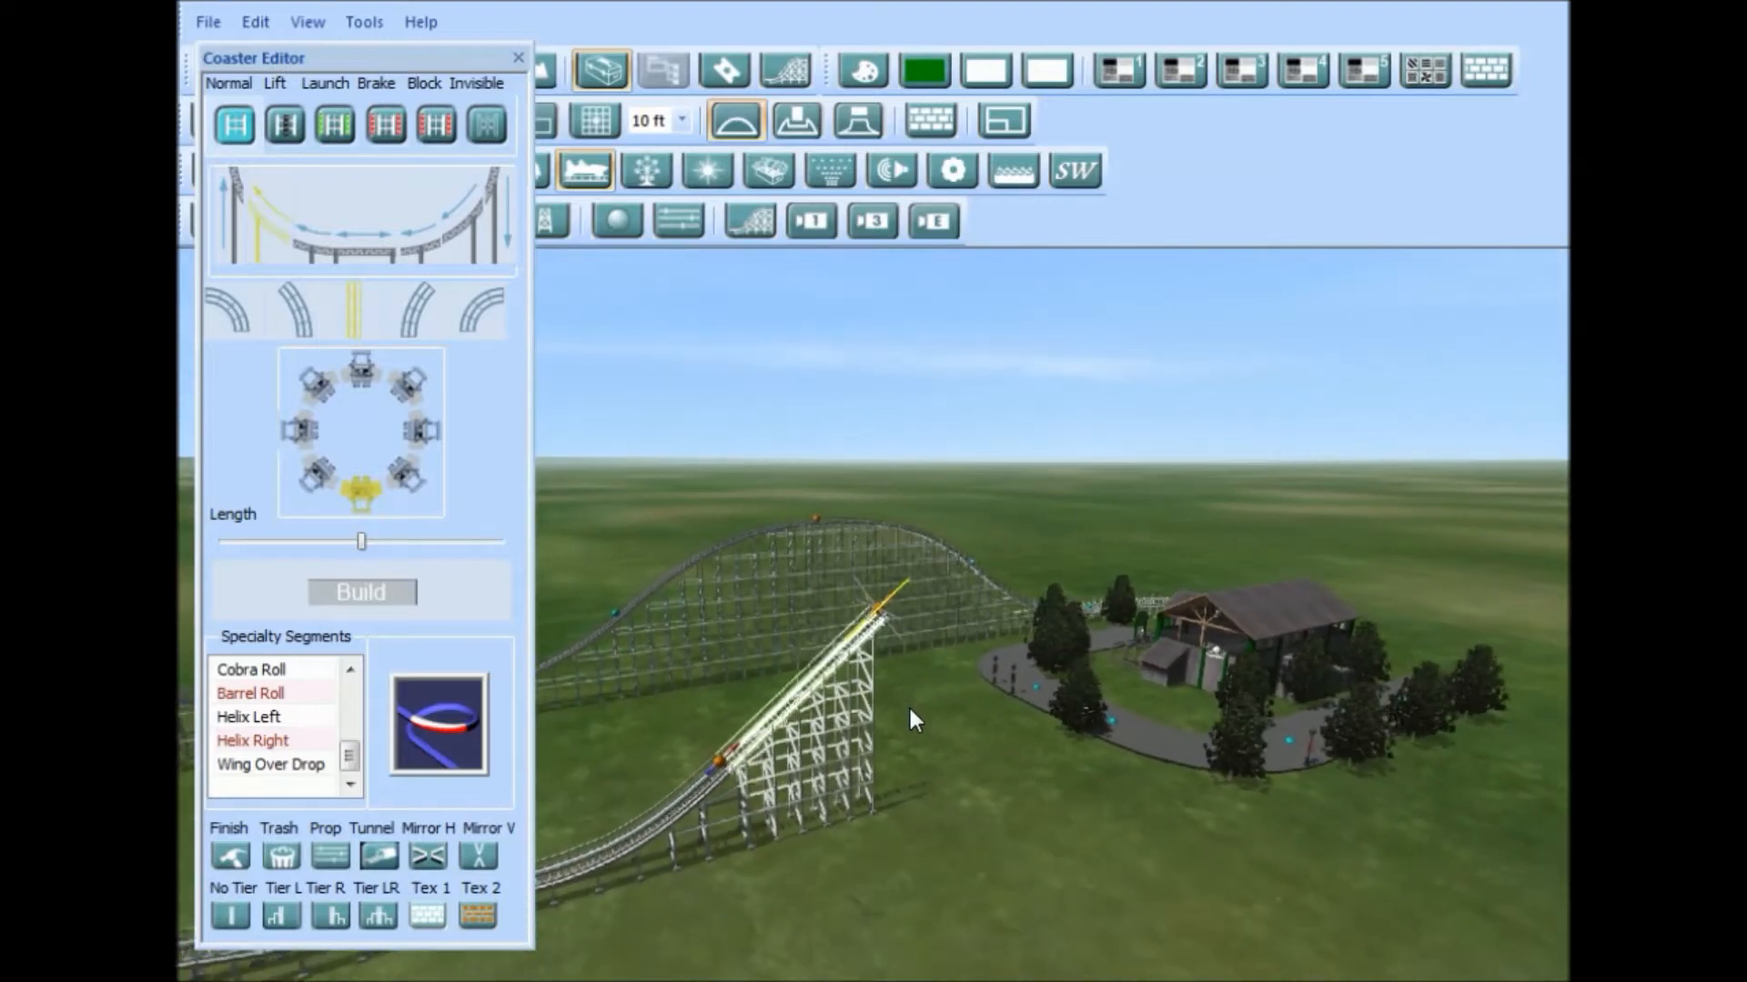
pyautogui.moveTo(881, 792); pyautogui.dragTo(675, 614, button='right')
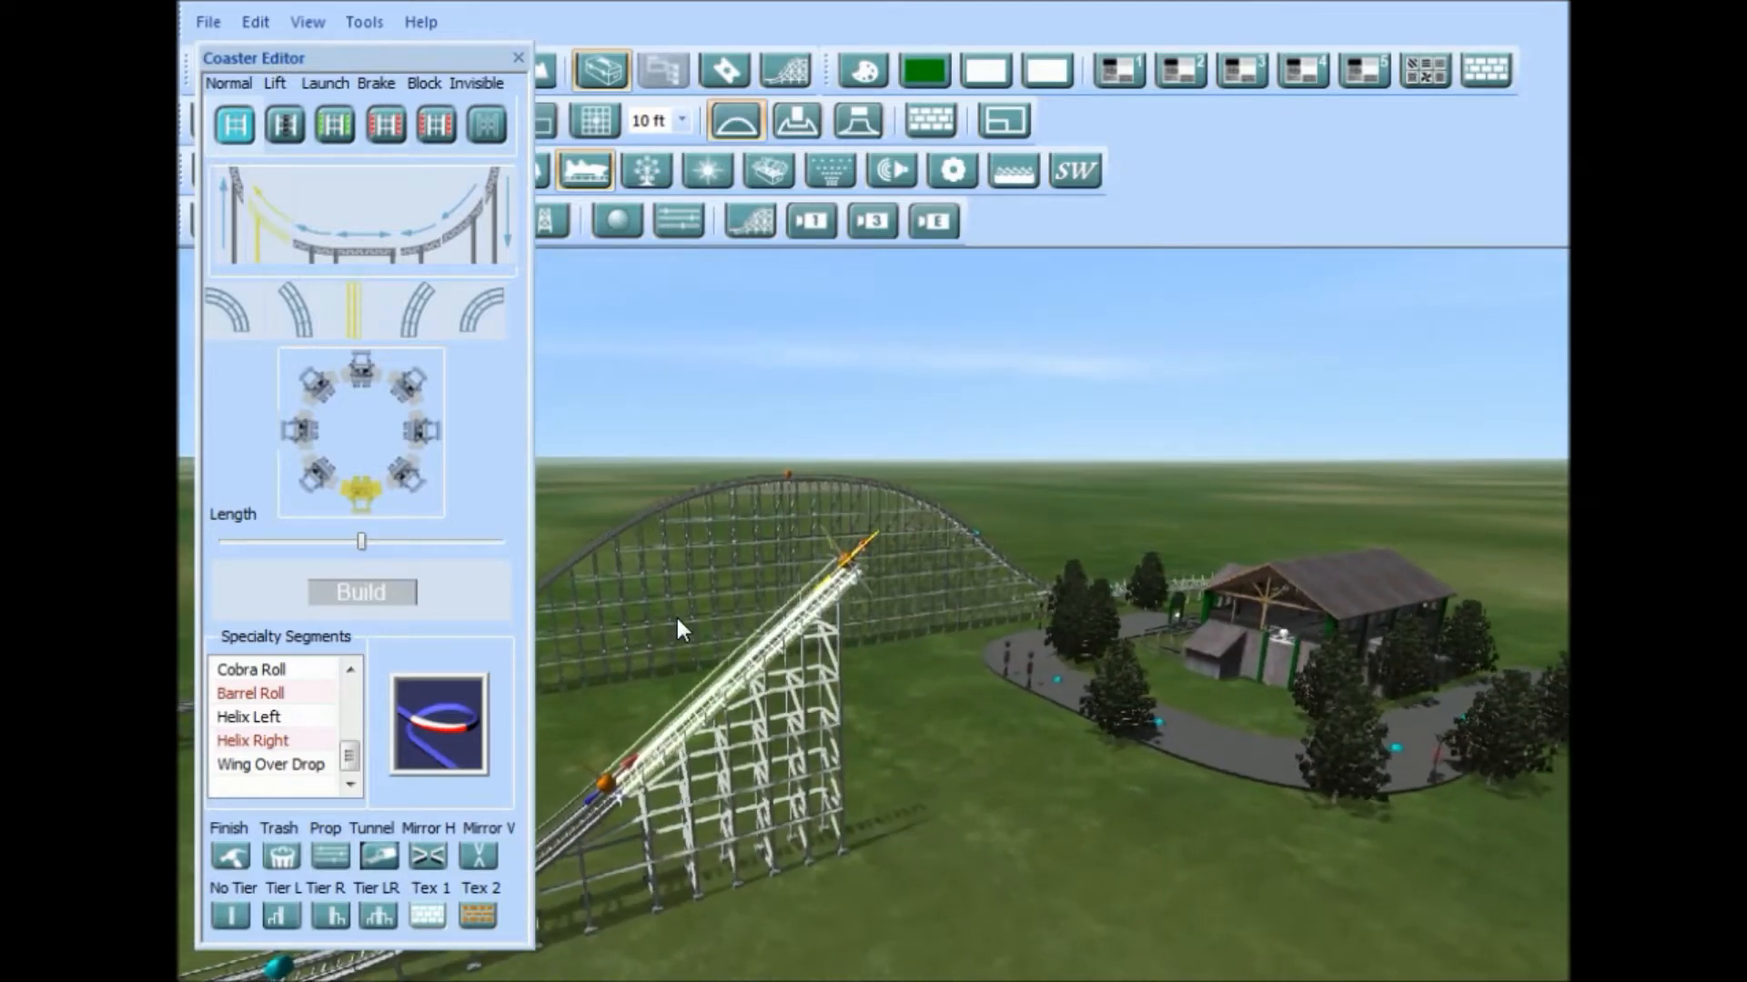
pyautogui.click(285, 127)
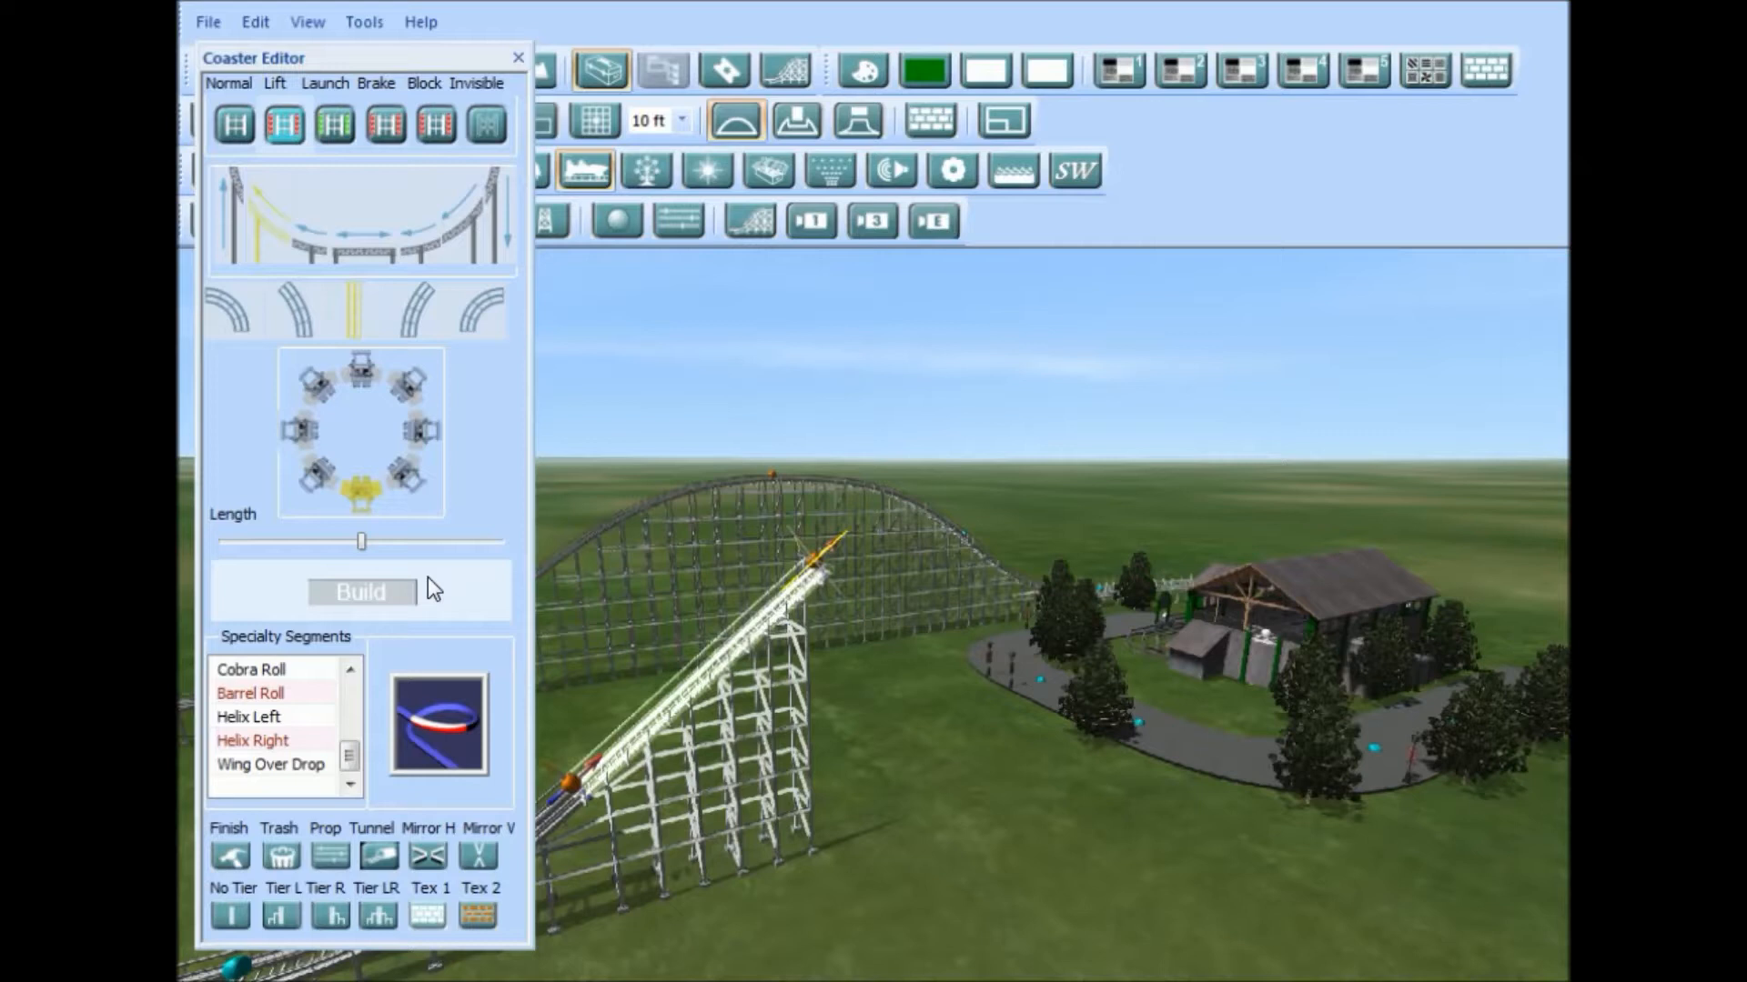
pyautogui.click(382, 591)
pyautogui.click(375, 246)
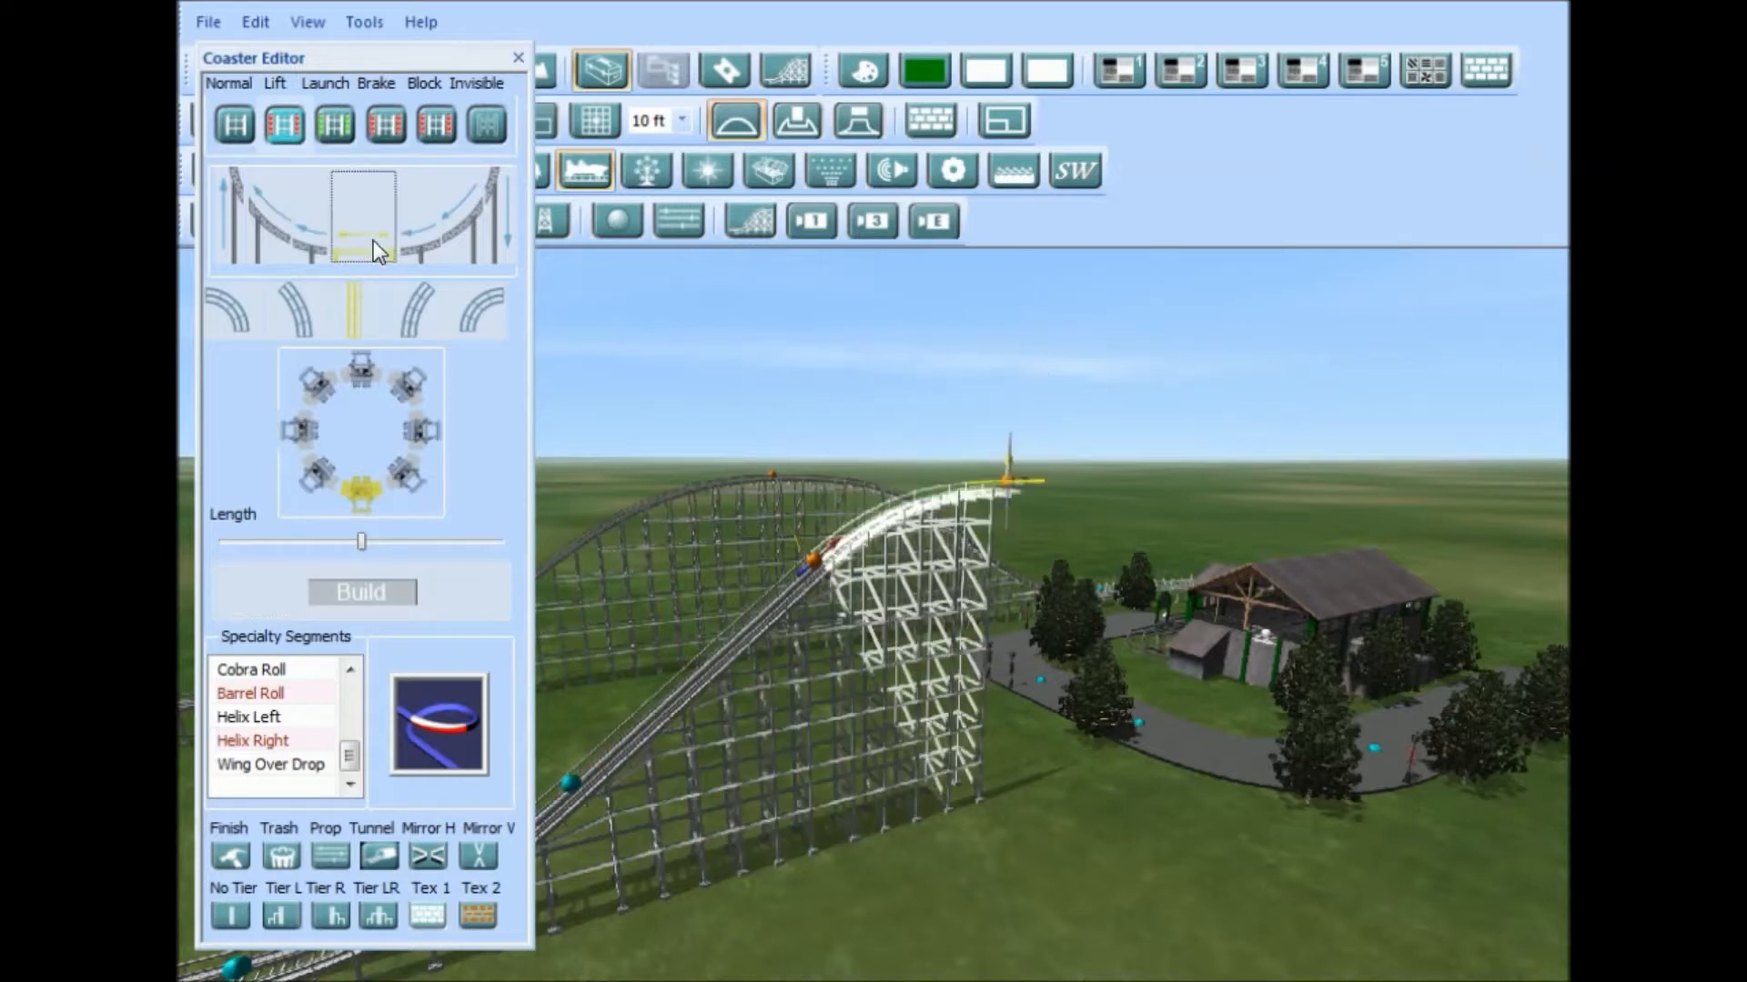
# Step: Set the crest to normal track and build a default-length straight level block segment after it
pyautogui.click(234, 127)
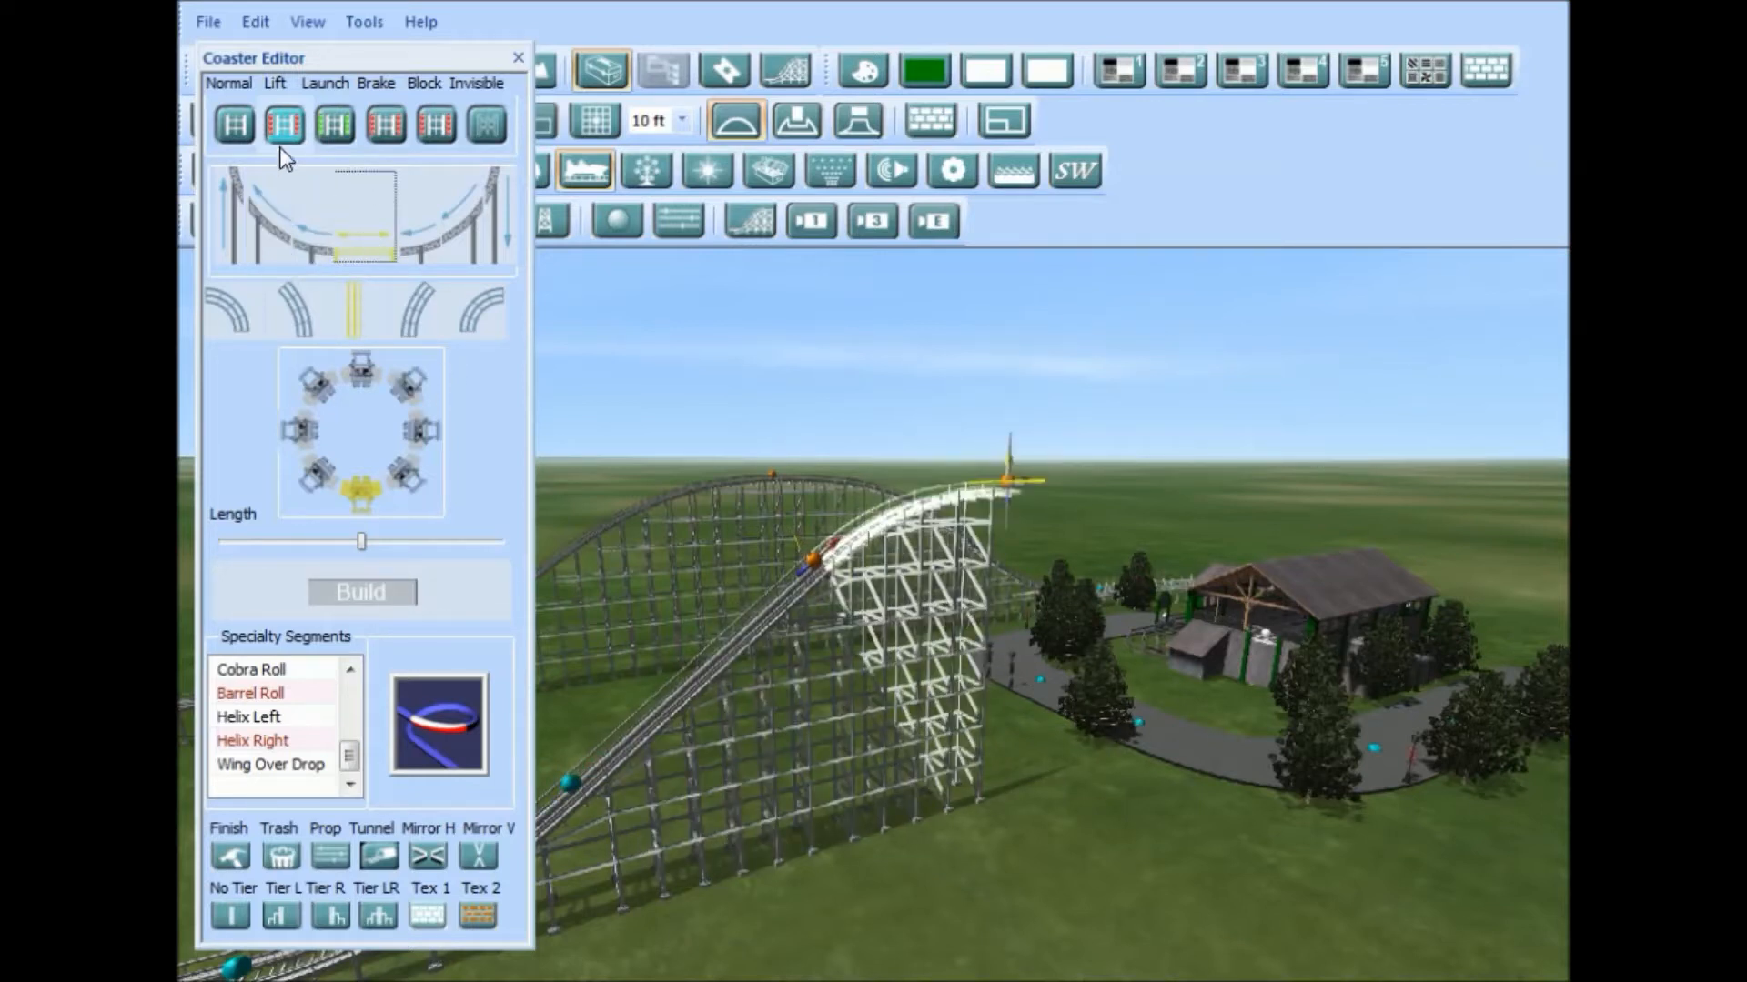
pyautogui.click(368, 589)
pyautogui.click(437, 125)
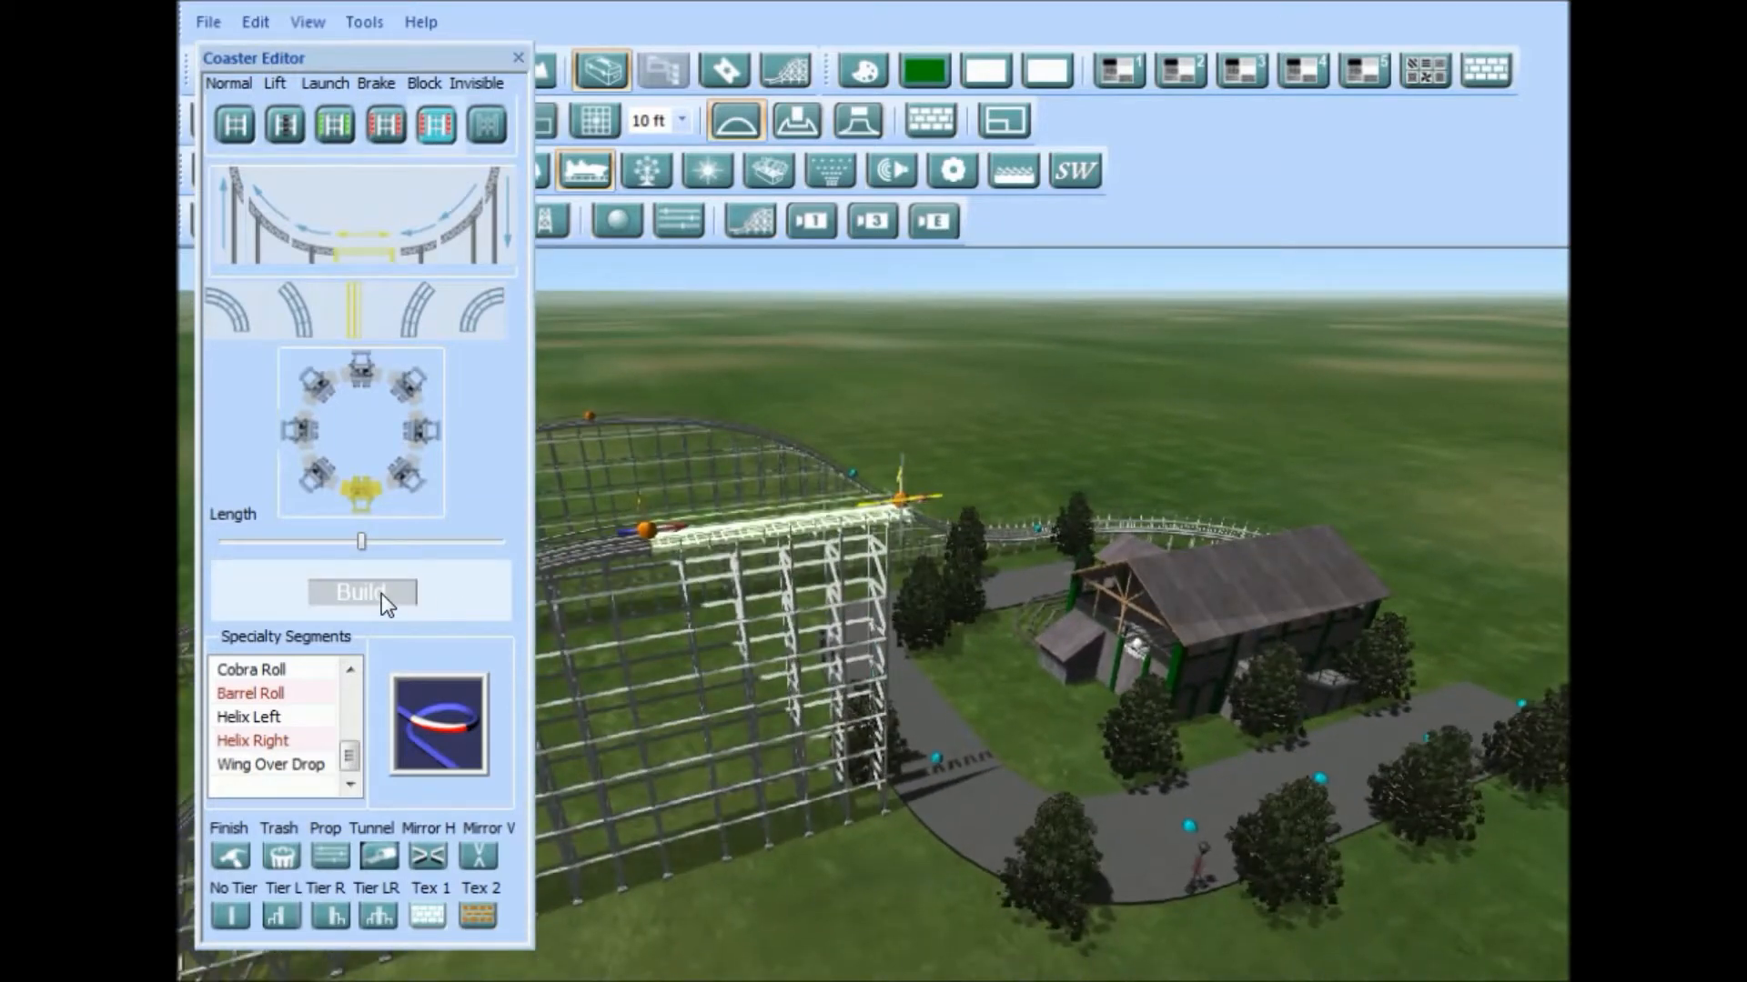
# Step: Build three default-length sharp right turns with a gentle drop, banked 45 degrees, after the straight block segment near the station
pyautogui.click(381, 593)
pyautogui.moveTo(619, 612); pyautogui.dragTo(970, 531, button='middle')
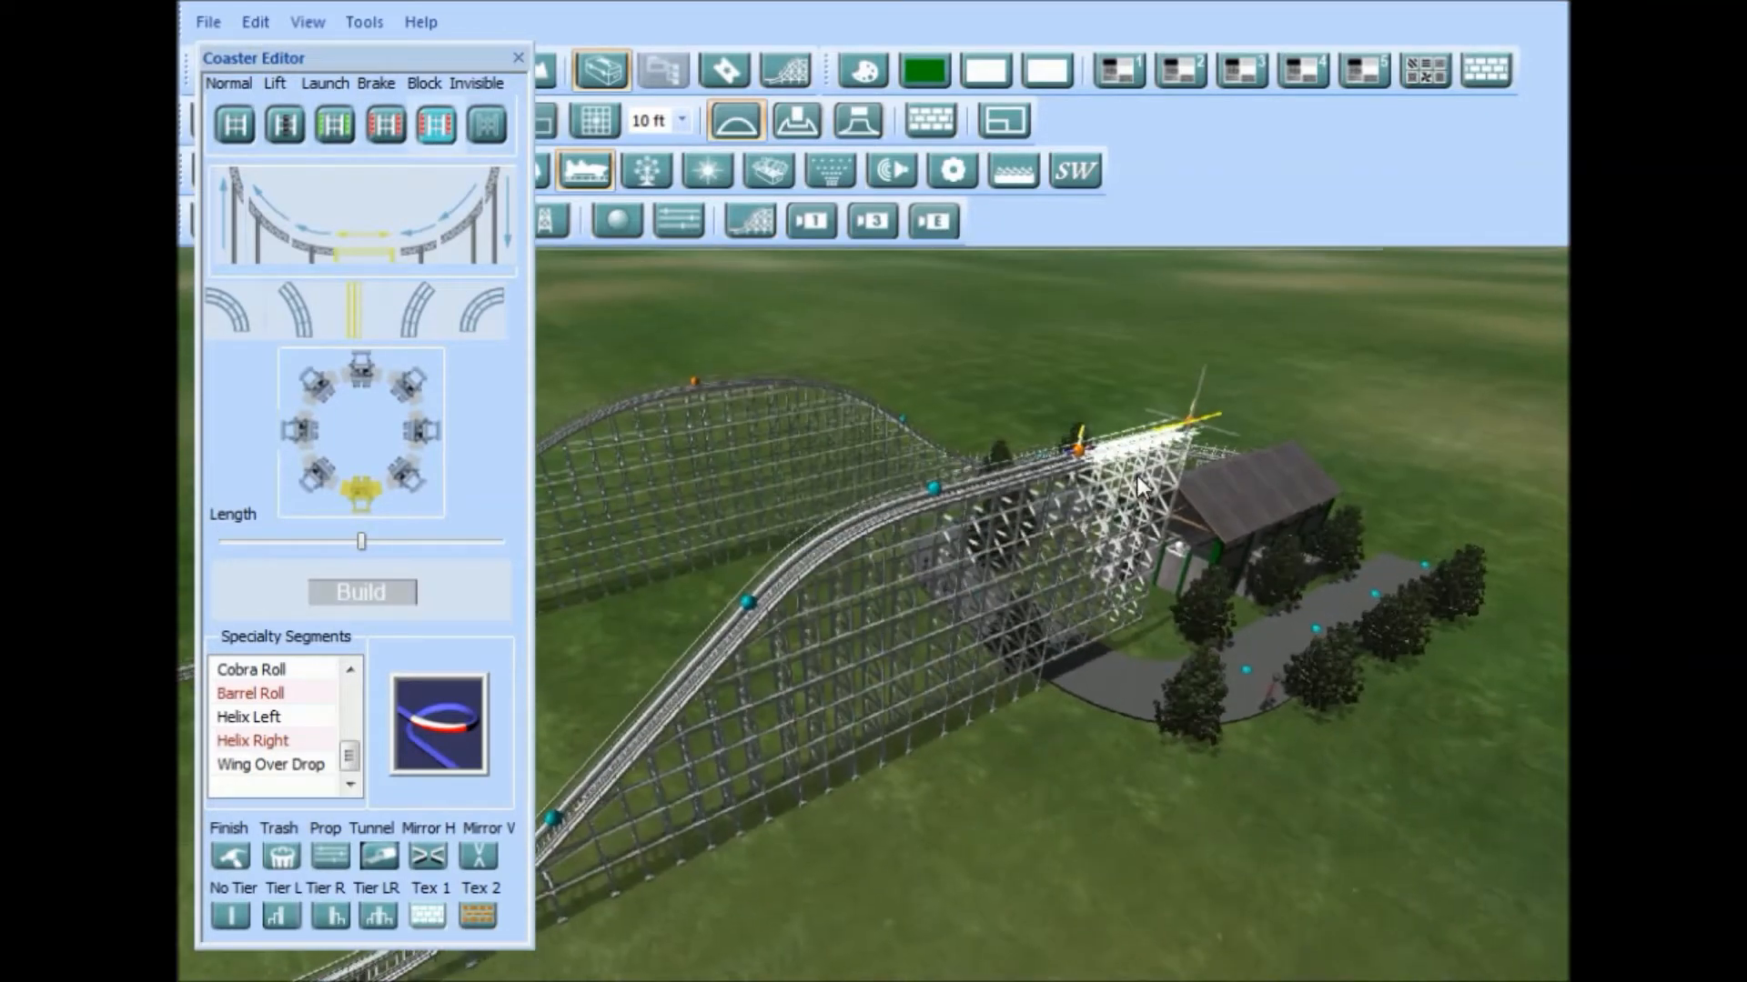
pyautogui.moveTo(850, 461); pyautogui.dragTo(839, 803, button='middle')
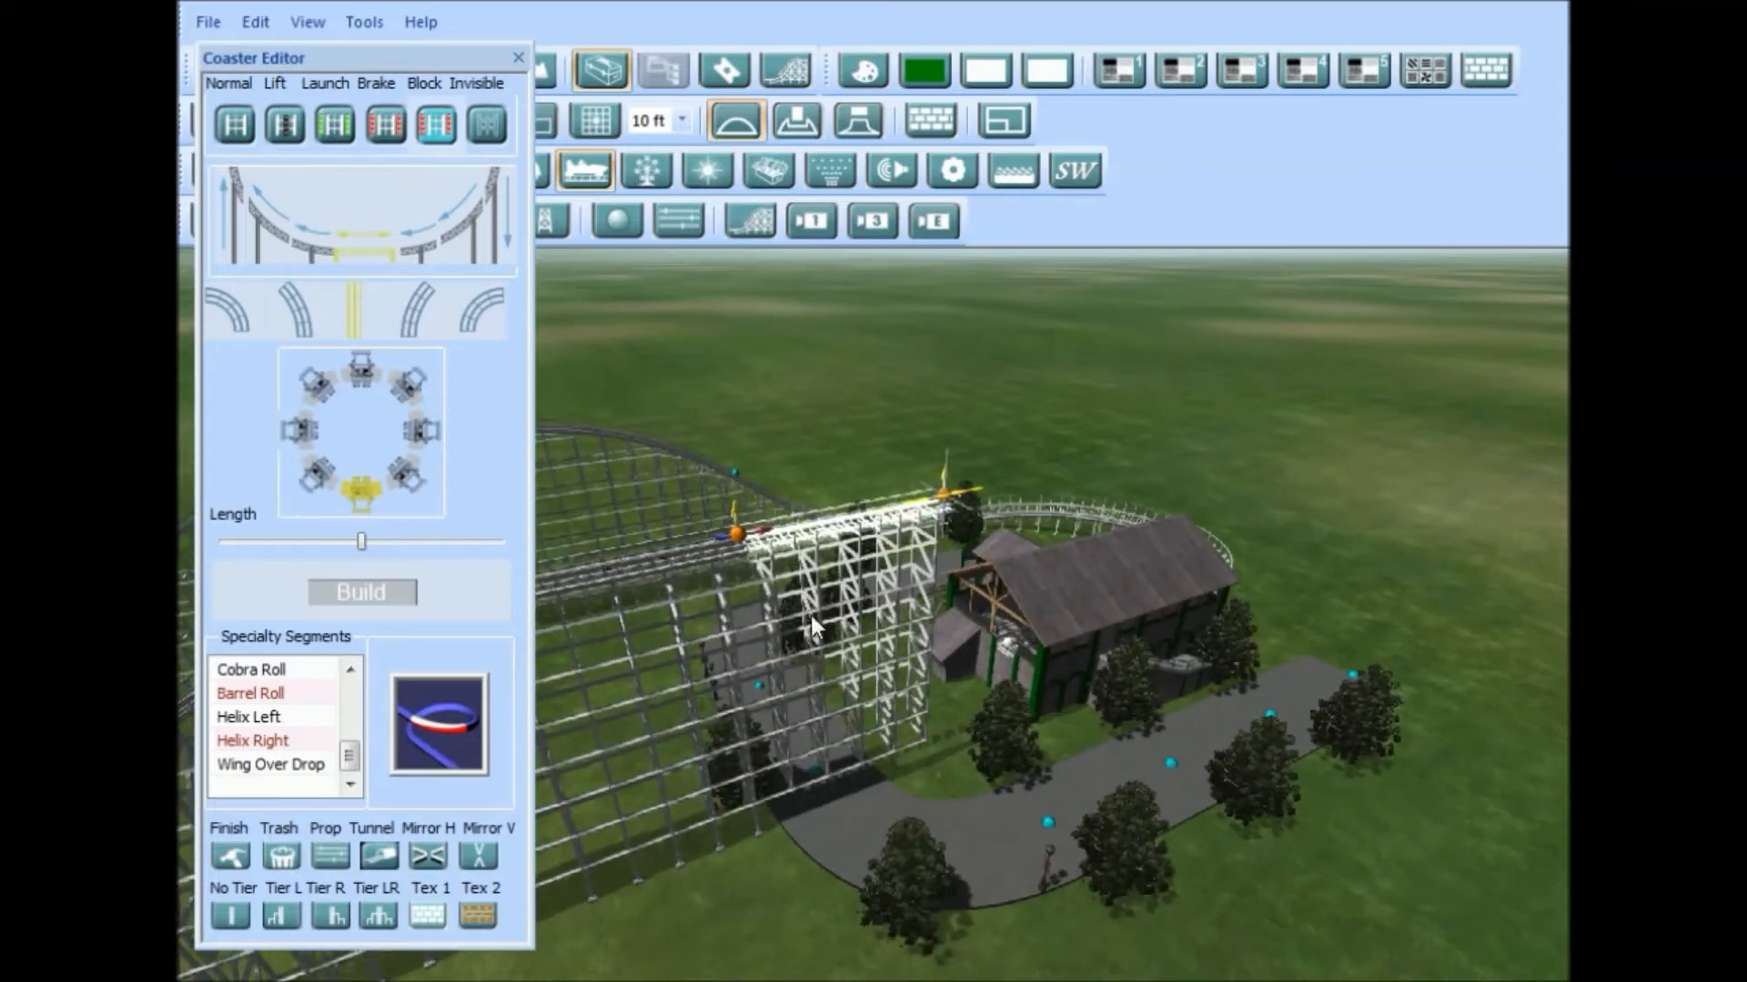
pyautogui.moveTo(930, 658); pyautogui.dragTo(666, 438, button='middle')
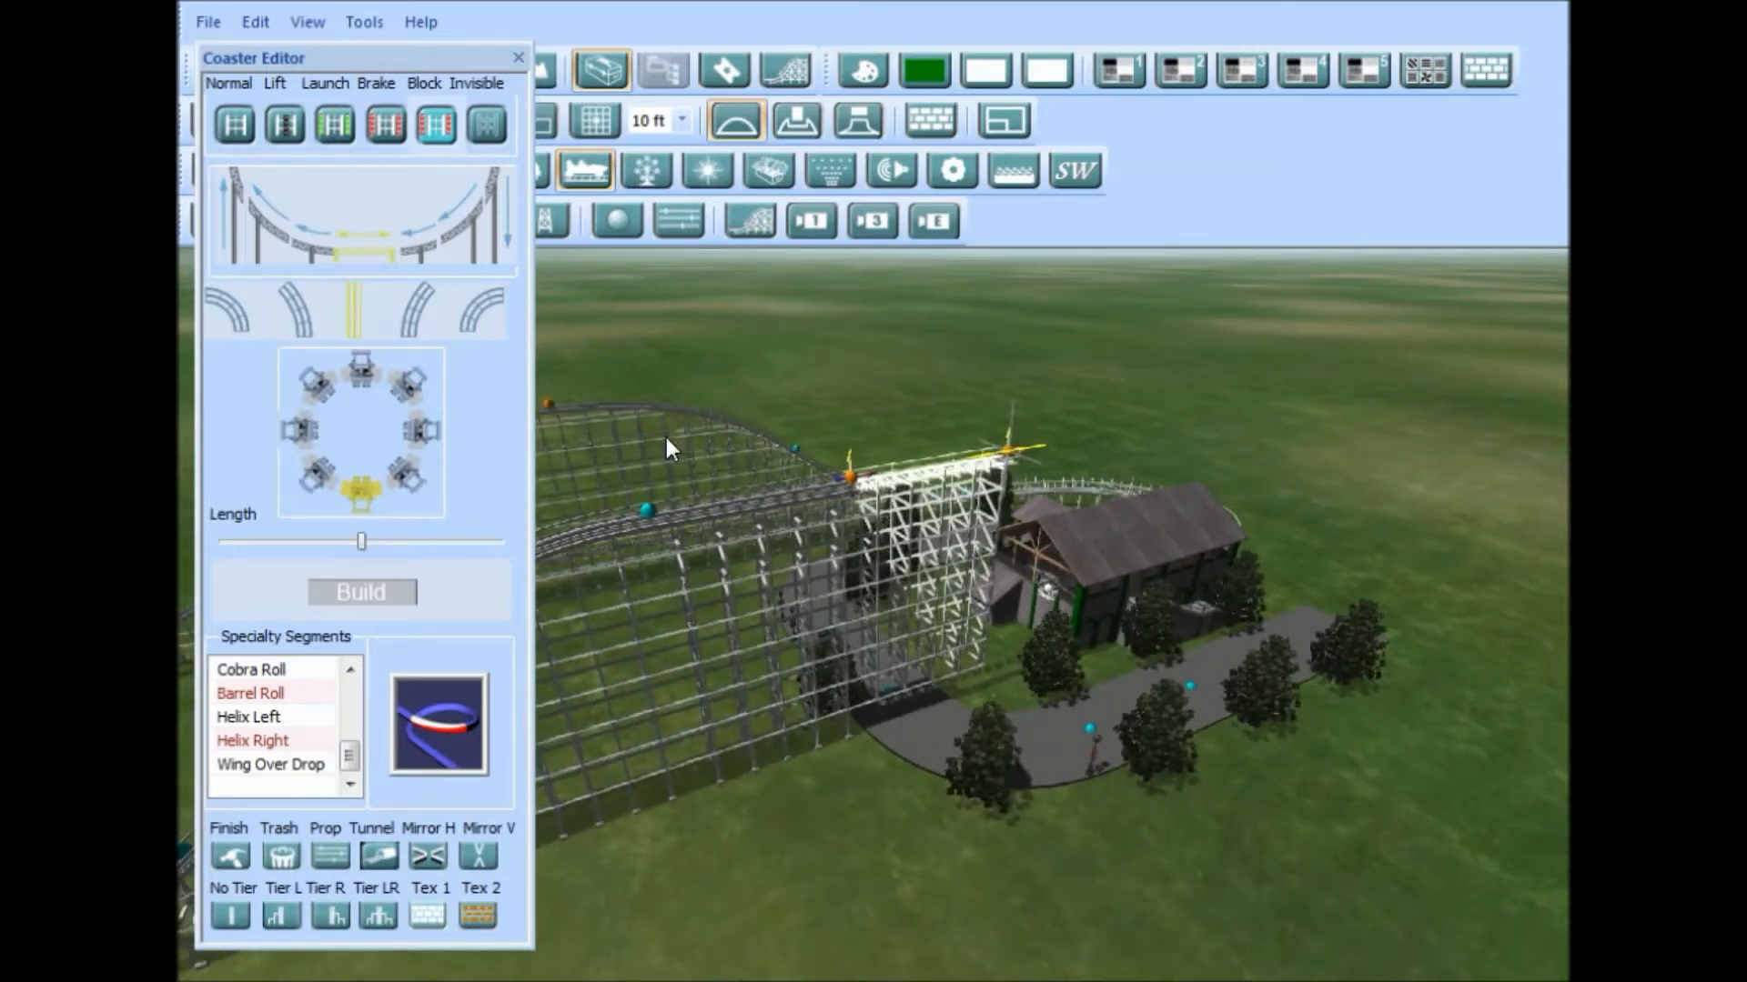
pyautogui.click(478, 317)
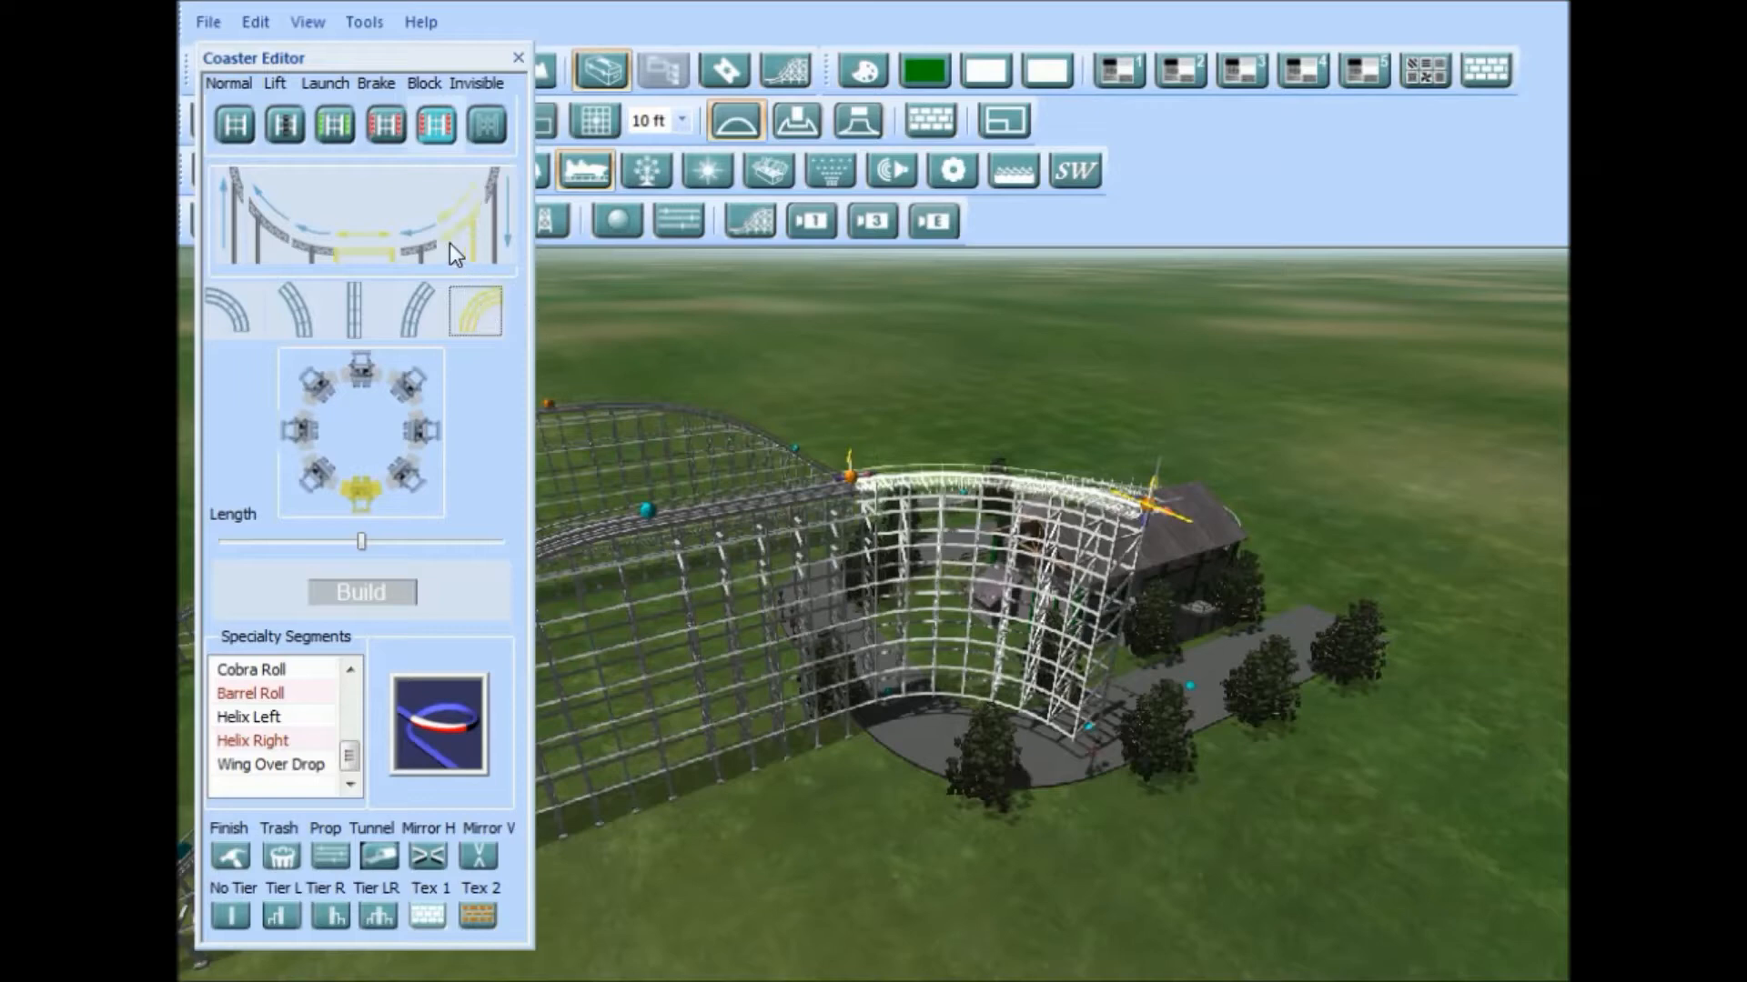
pyautogui.click(317, 473)
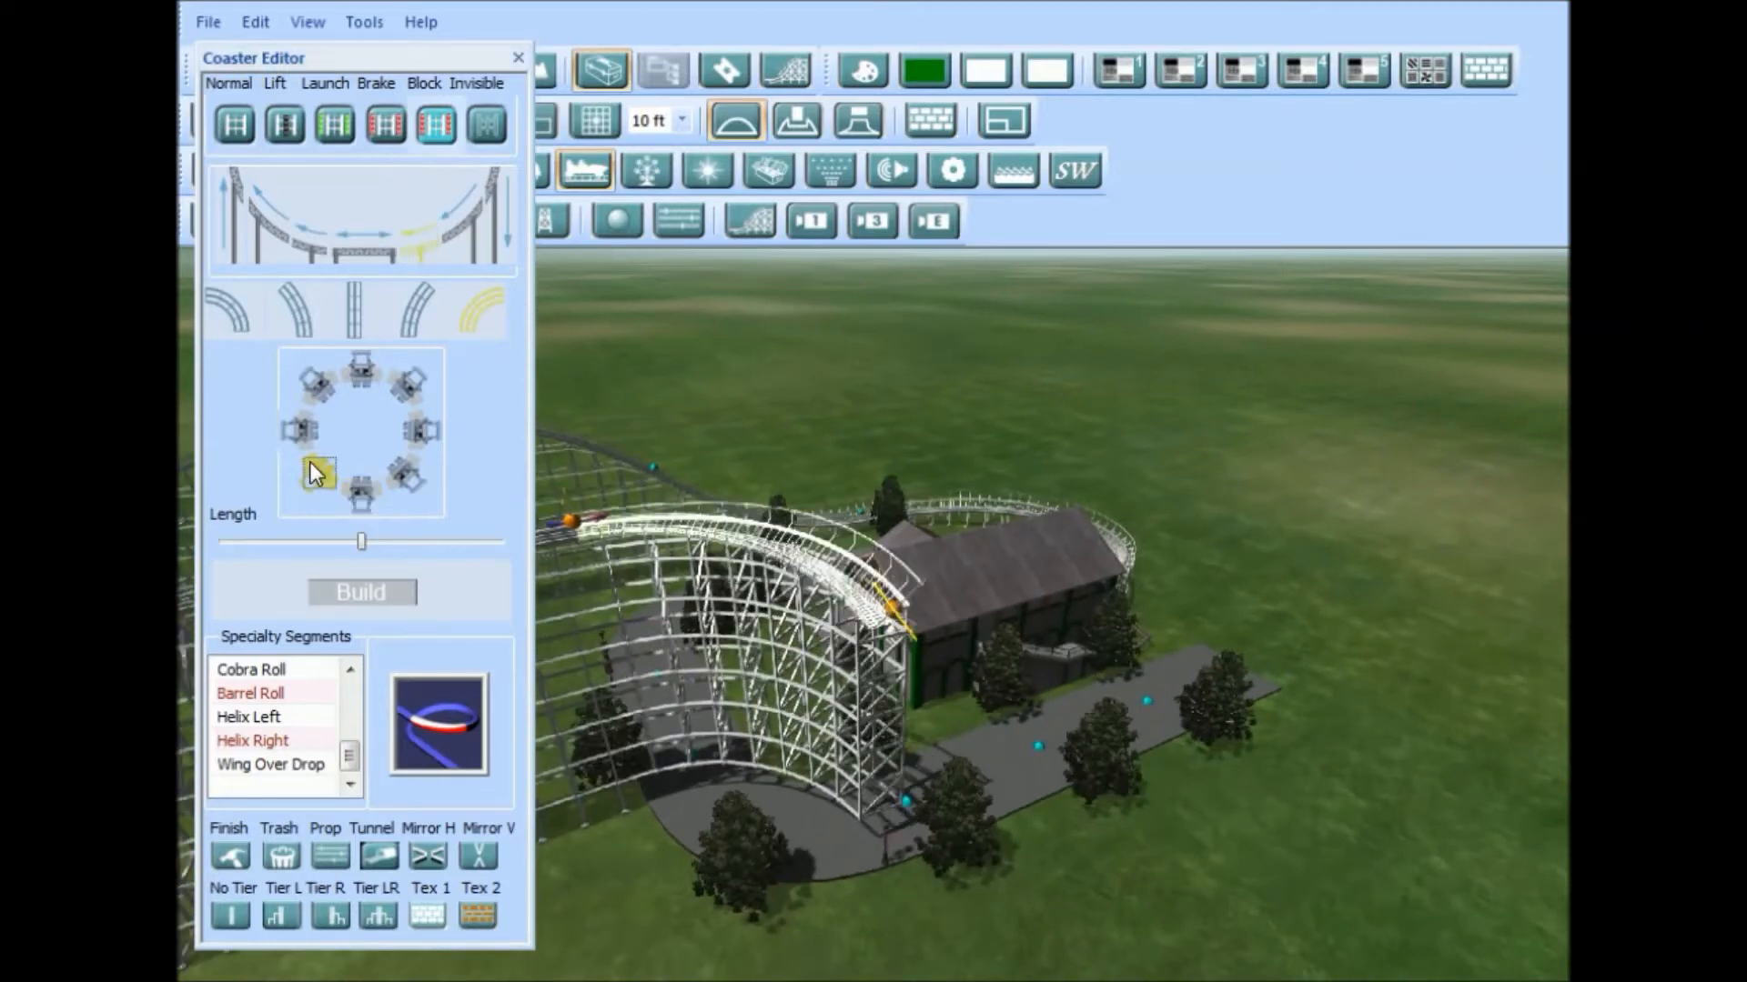
pyautogui.click(373, 592)
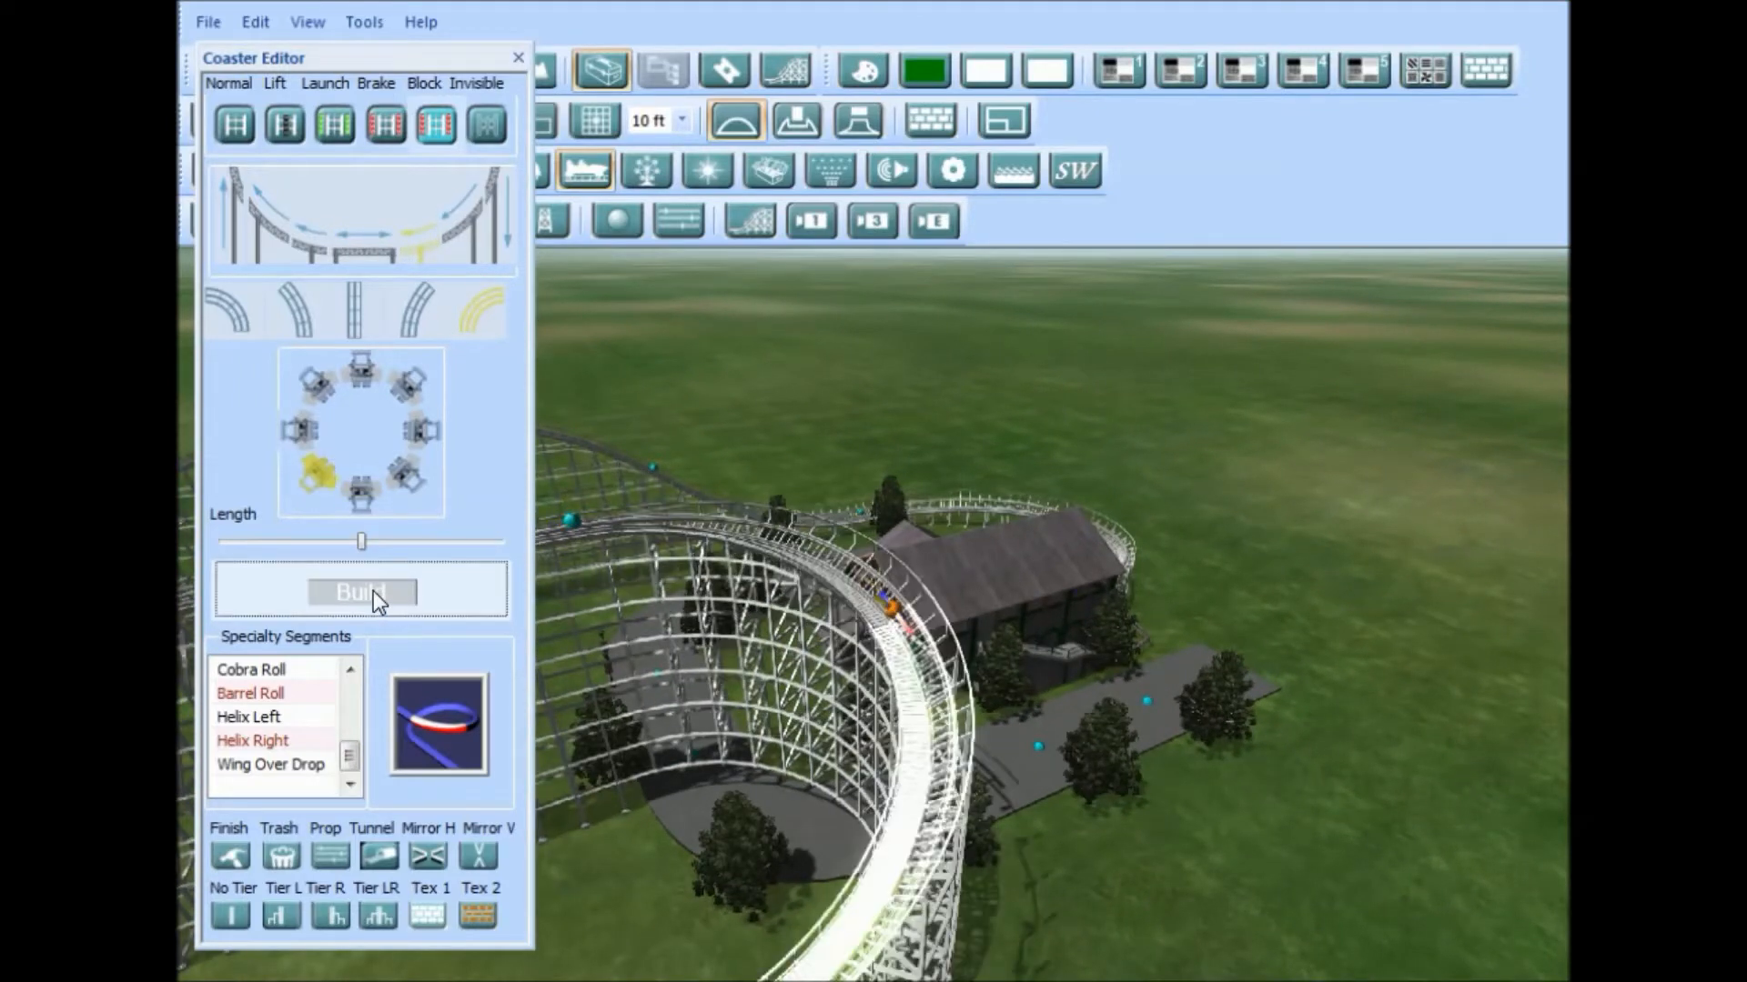
pyautogui.click(373, 591)
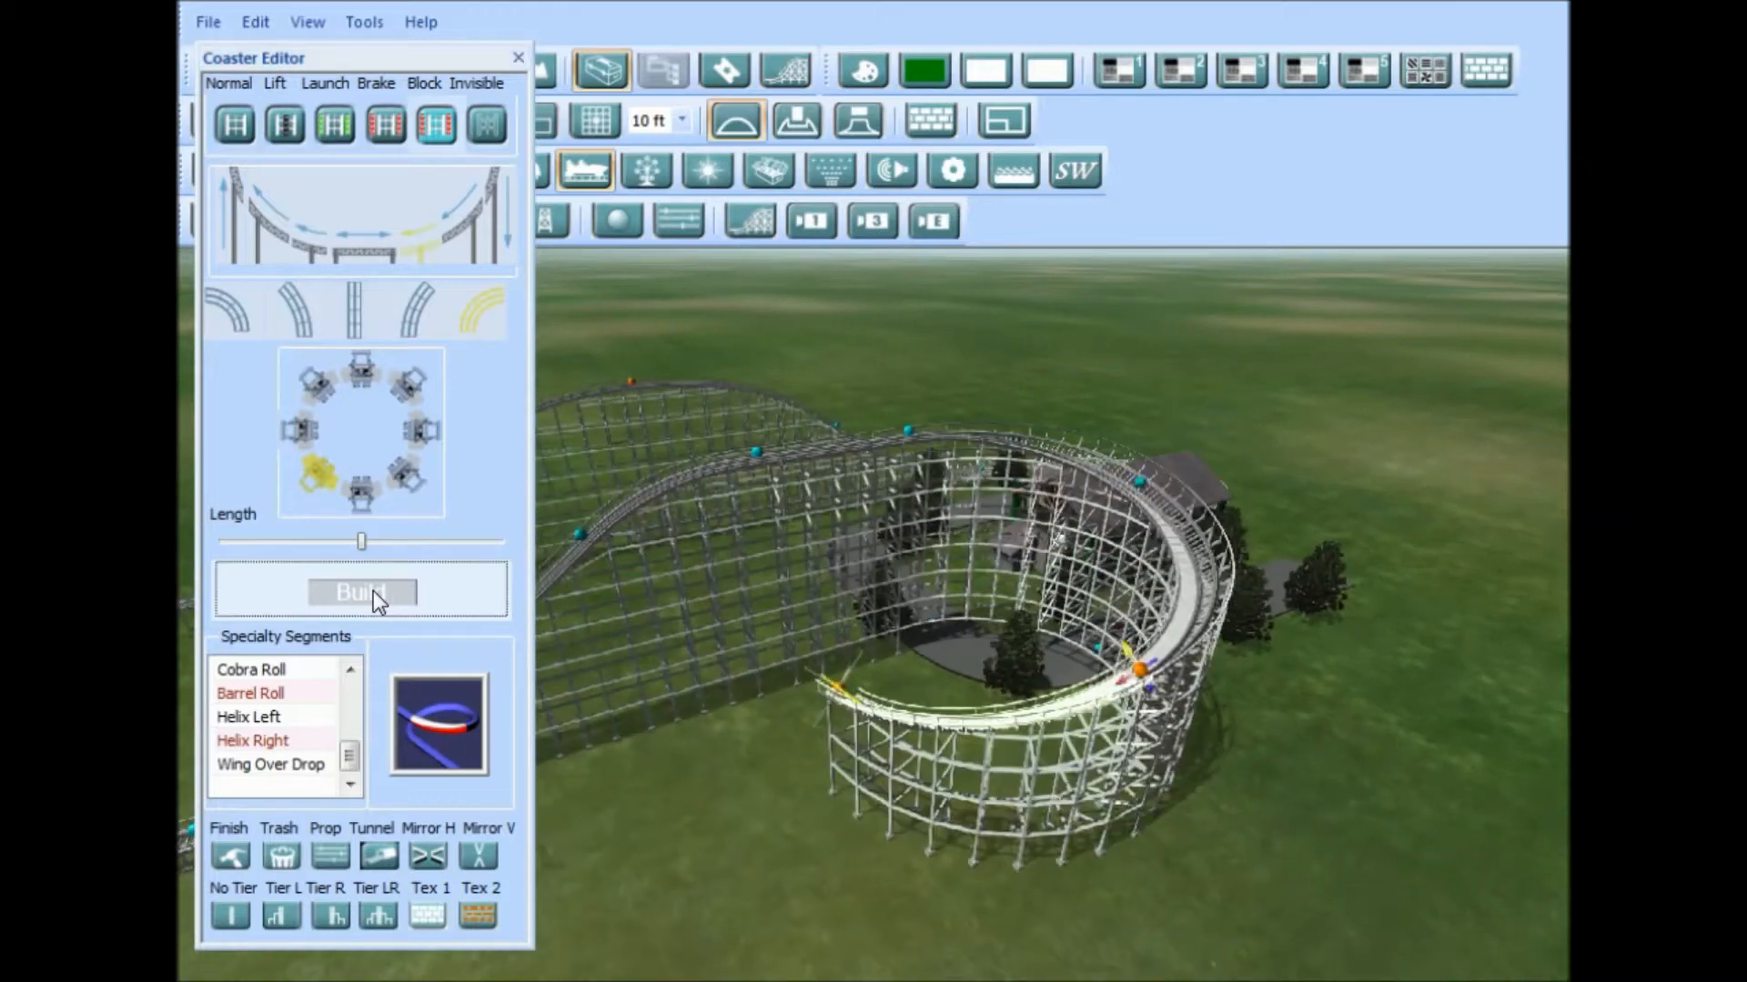
# Step: Build another default-length, gently dropping sharp right turn banked 45 degrees, followed by a maximum-length level unbanked straight
pyautogui.click(373, 591)
pyautogui.click(365, 315)
pyautogui.click(368, 238)
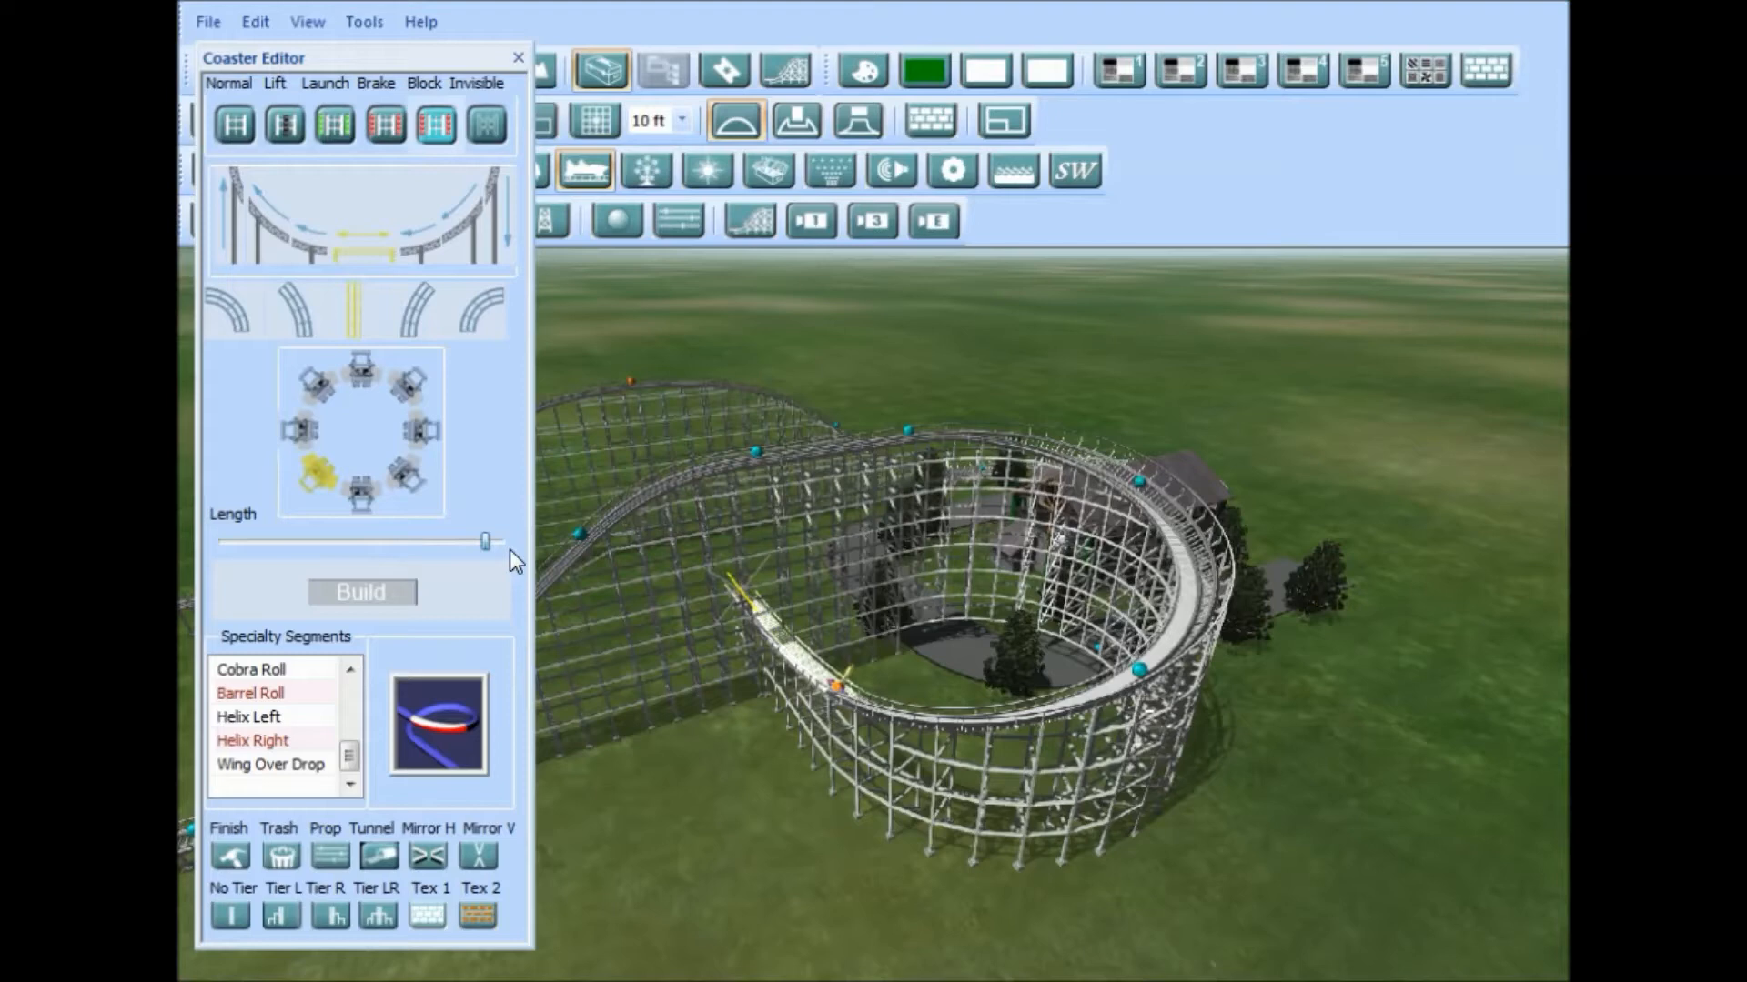
pyautogui.click(362, 493)
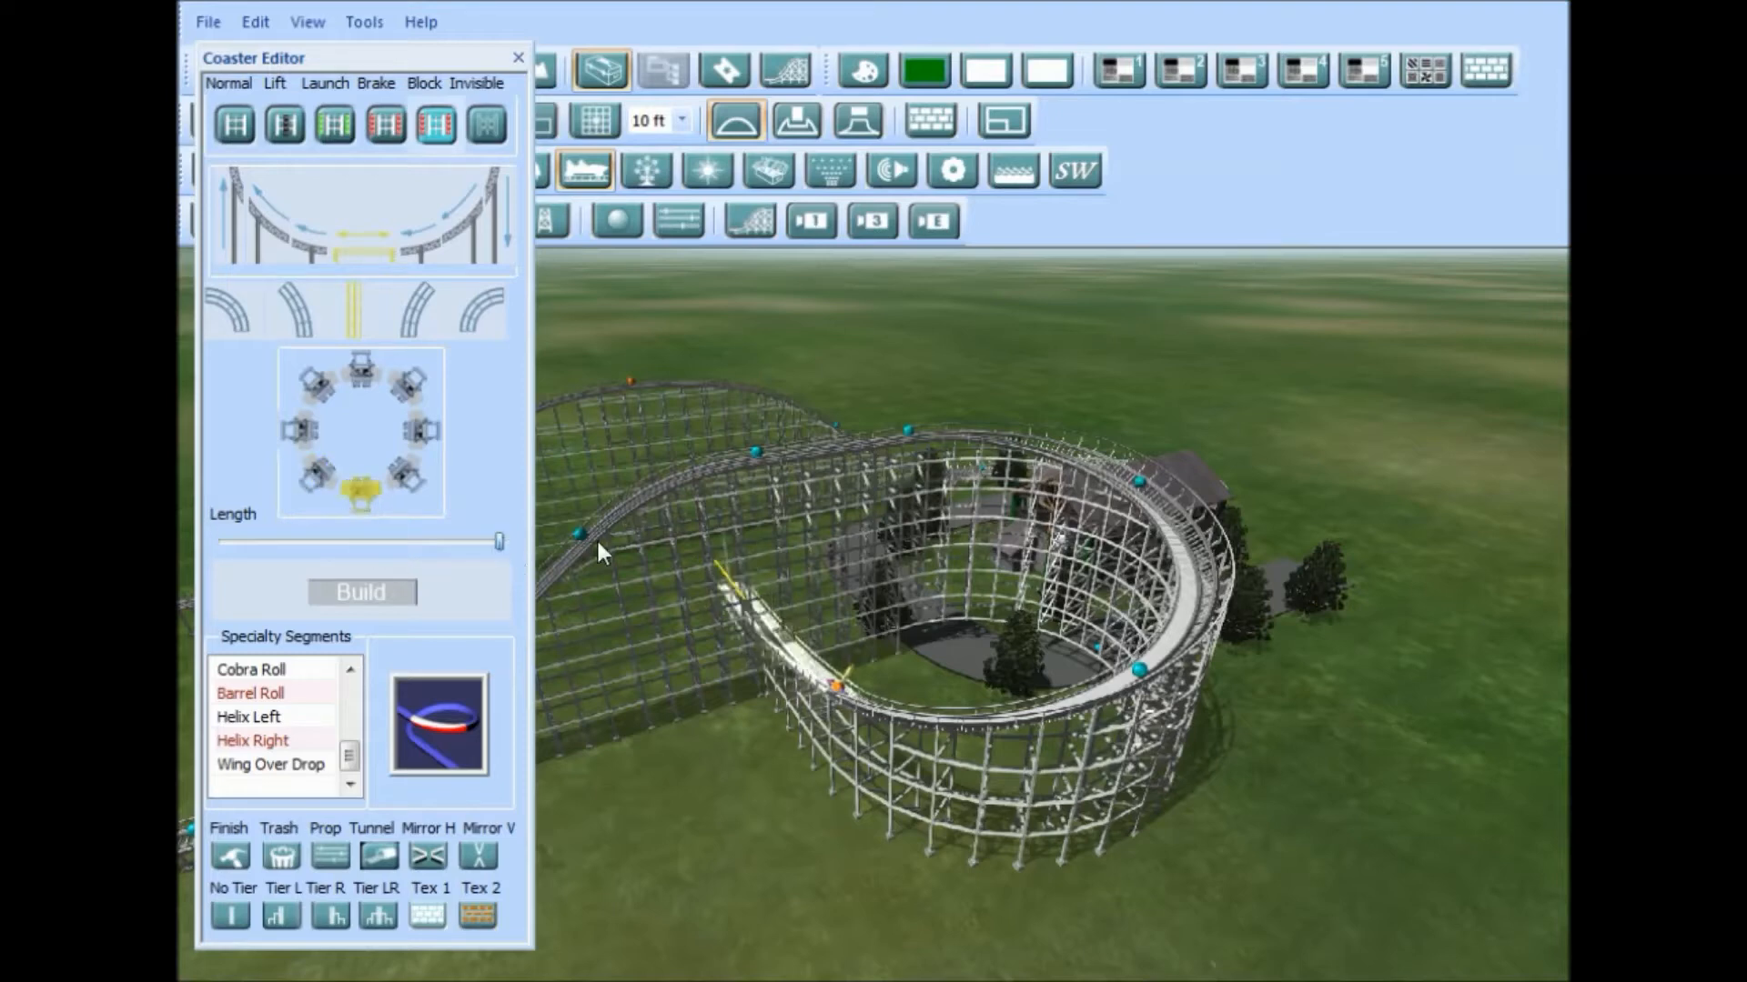
pyautogui.click(360, 590)
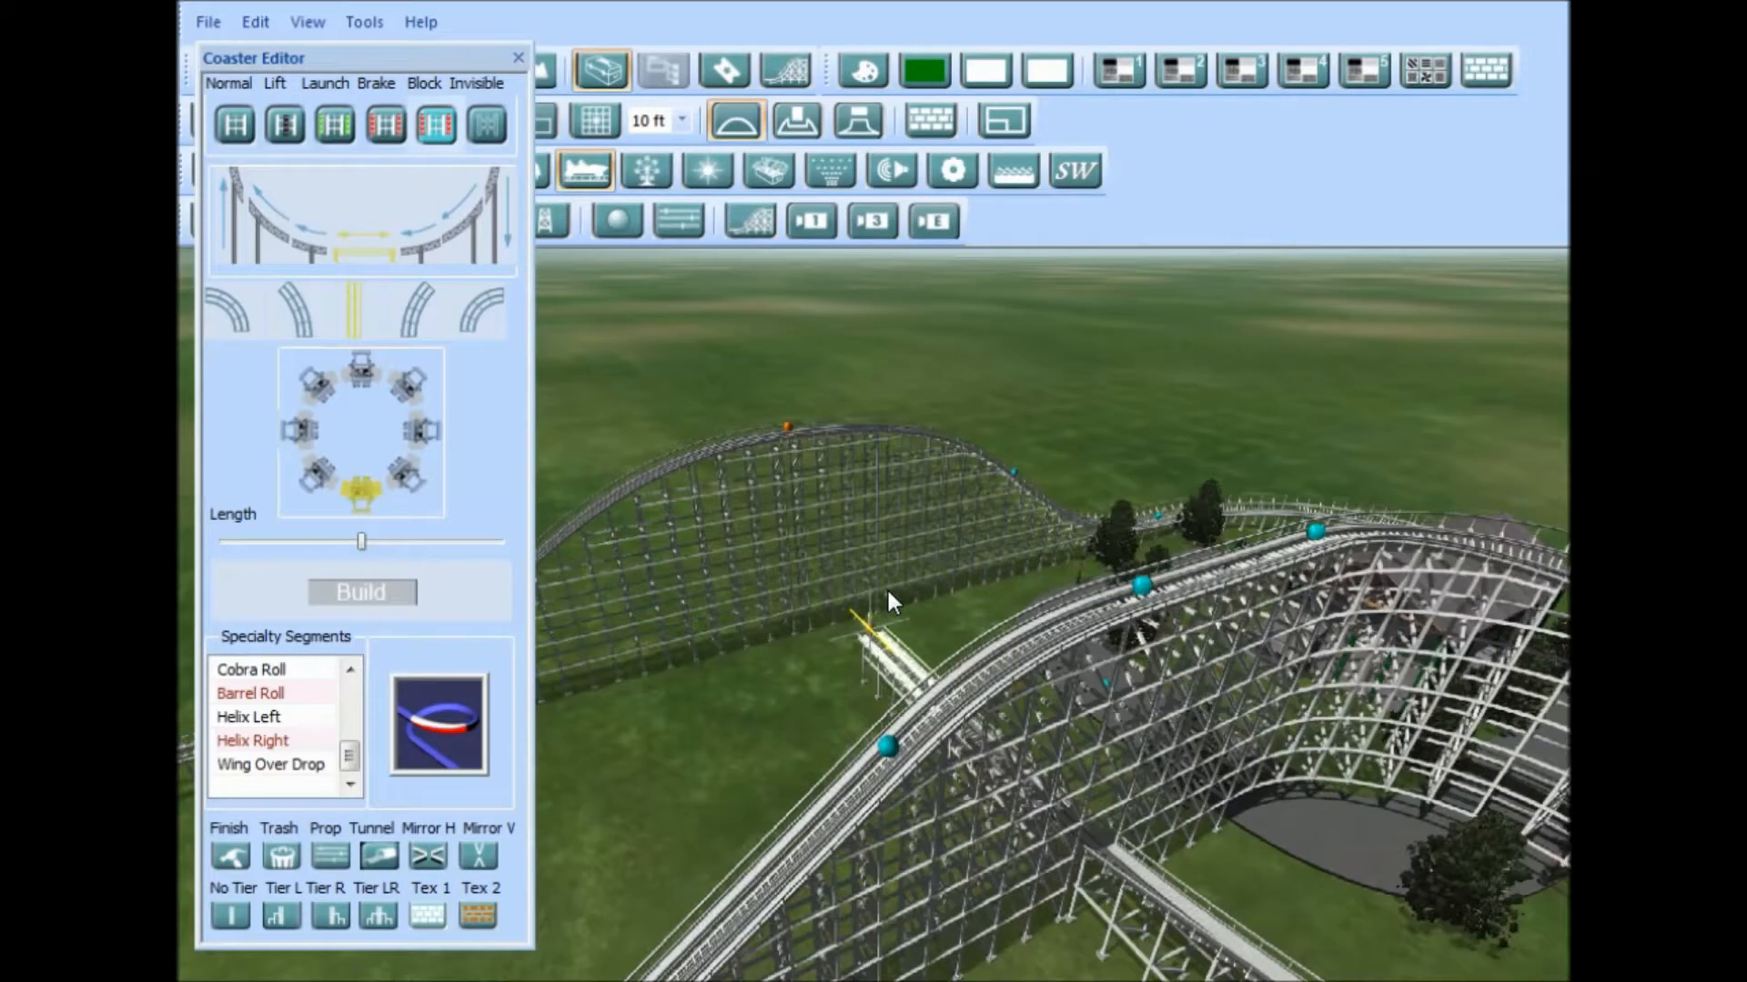
# Step: Build a maximum-length level straight after it, banked 45 degrees to the left, toward the far hill
pyautogui.click(407, 478)
pyautogui.moveTo(360, 545); pyautogui.dragTo(668, 553)
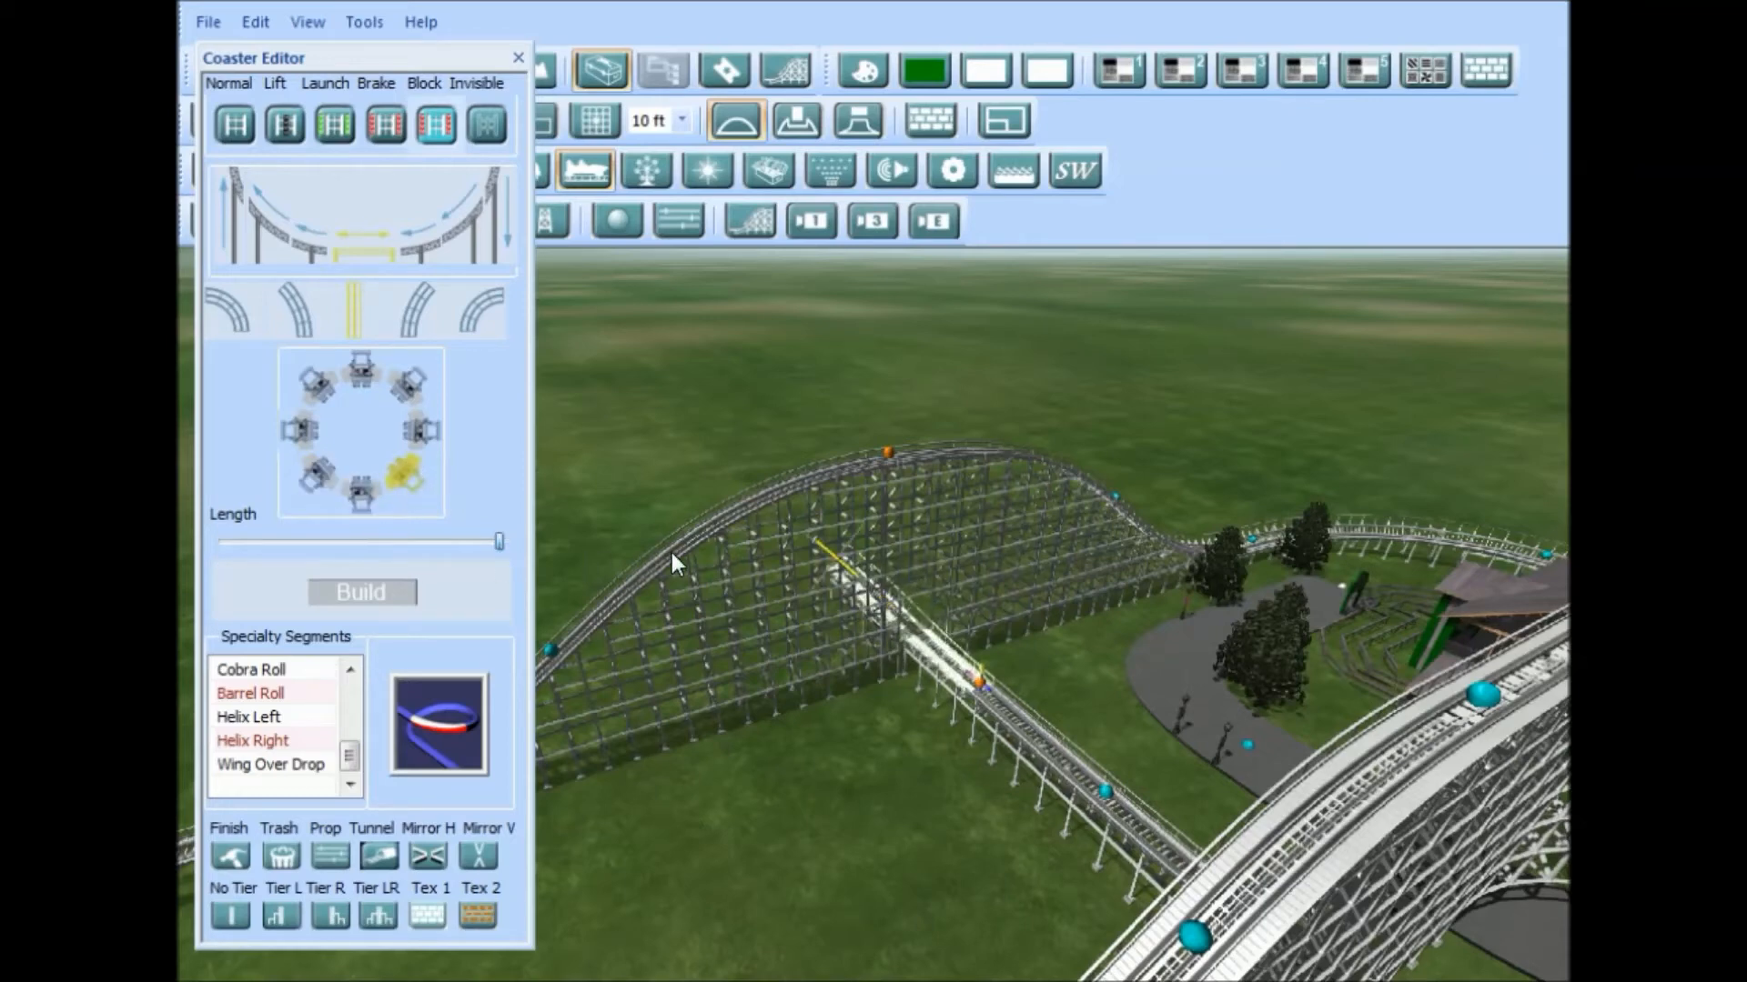
pyautogui.click(380, 593)
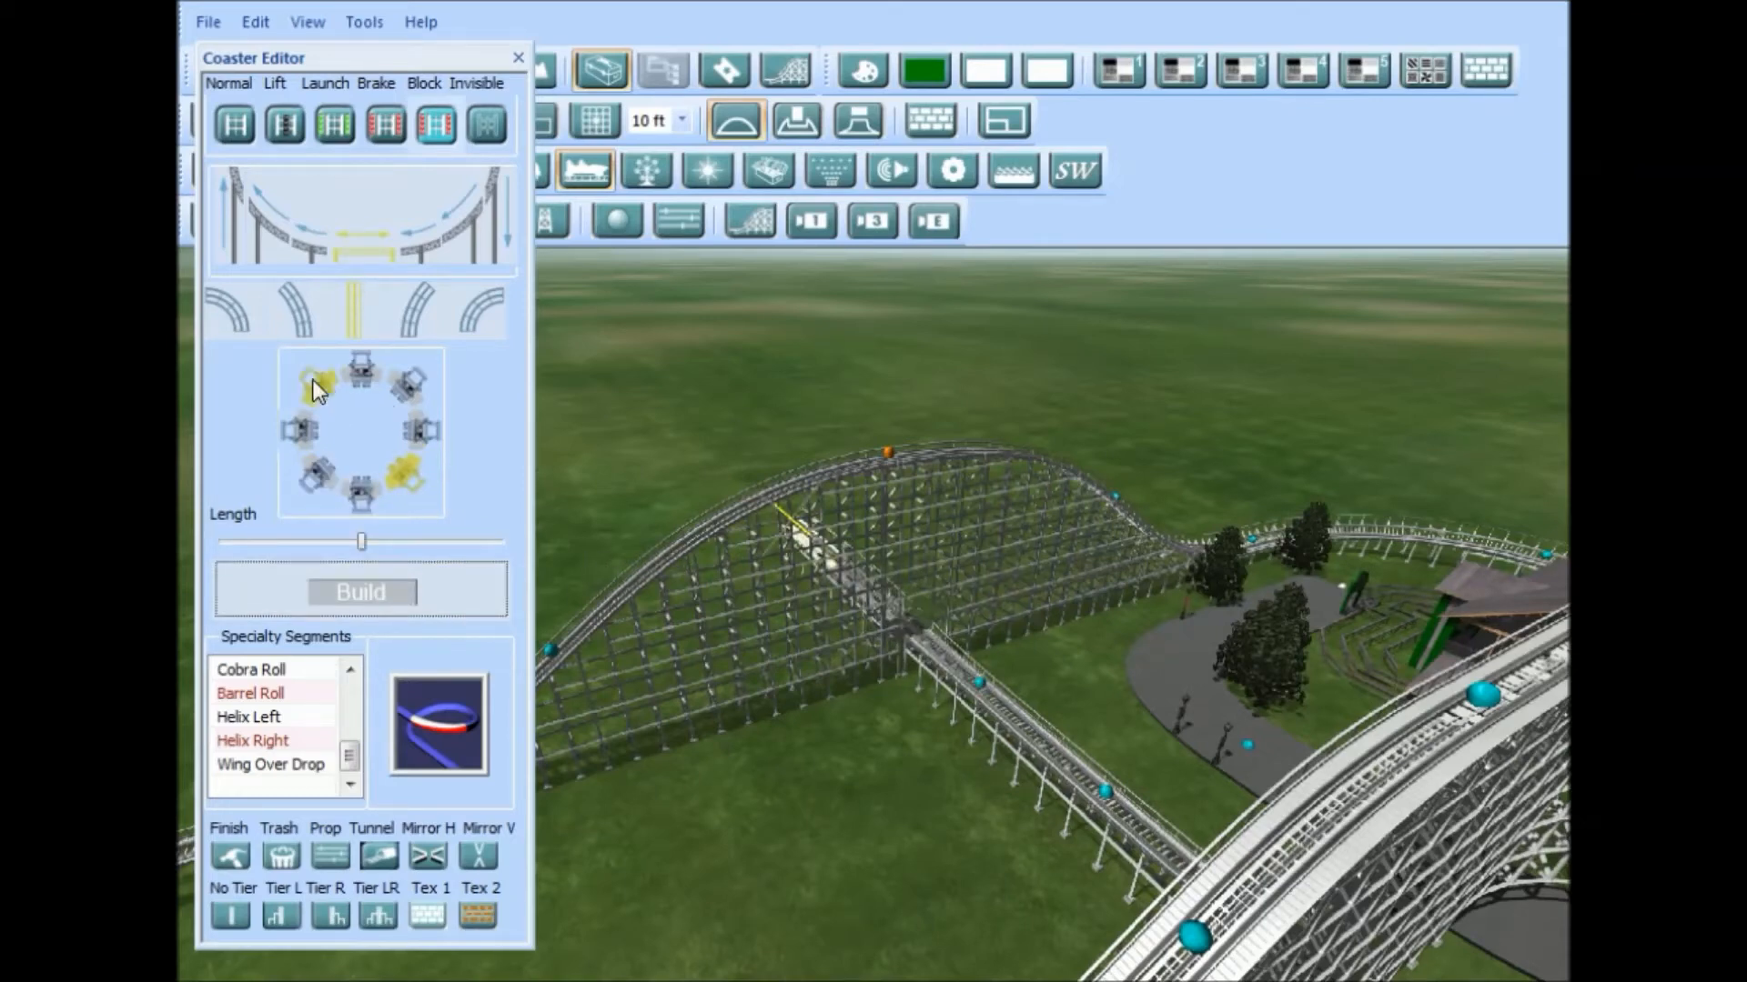
# Step: Build two level sharp left turns banked 45 degrees beyond the hill, the first lengthened and the second at default length
pyautogui.click(223, 314)
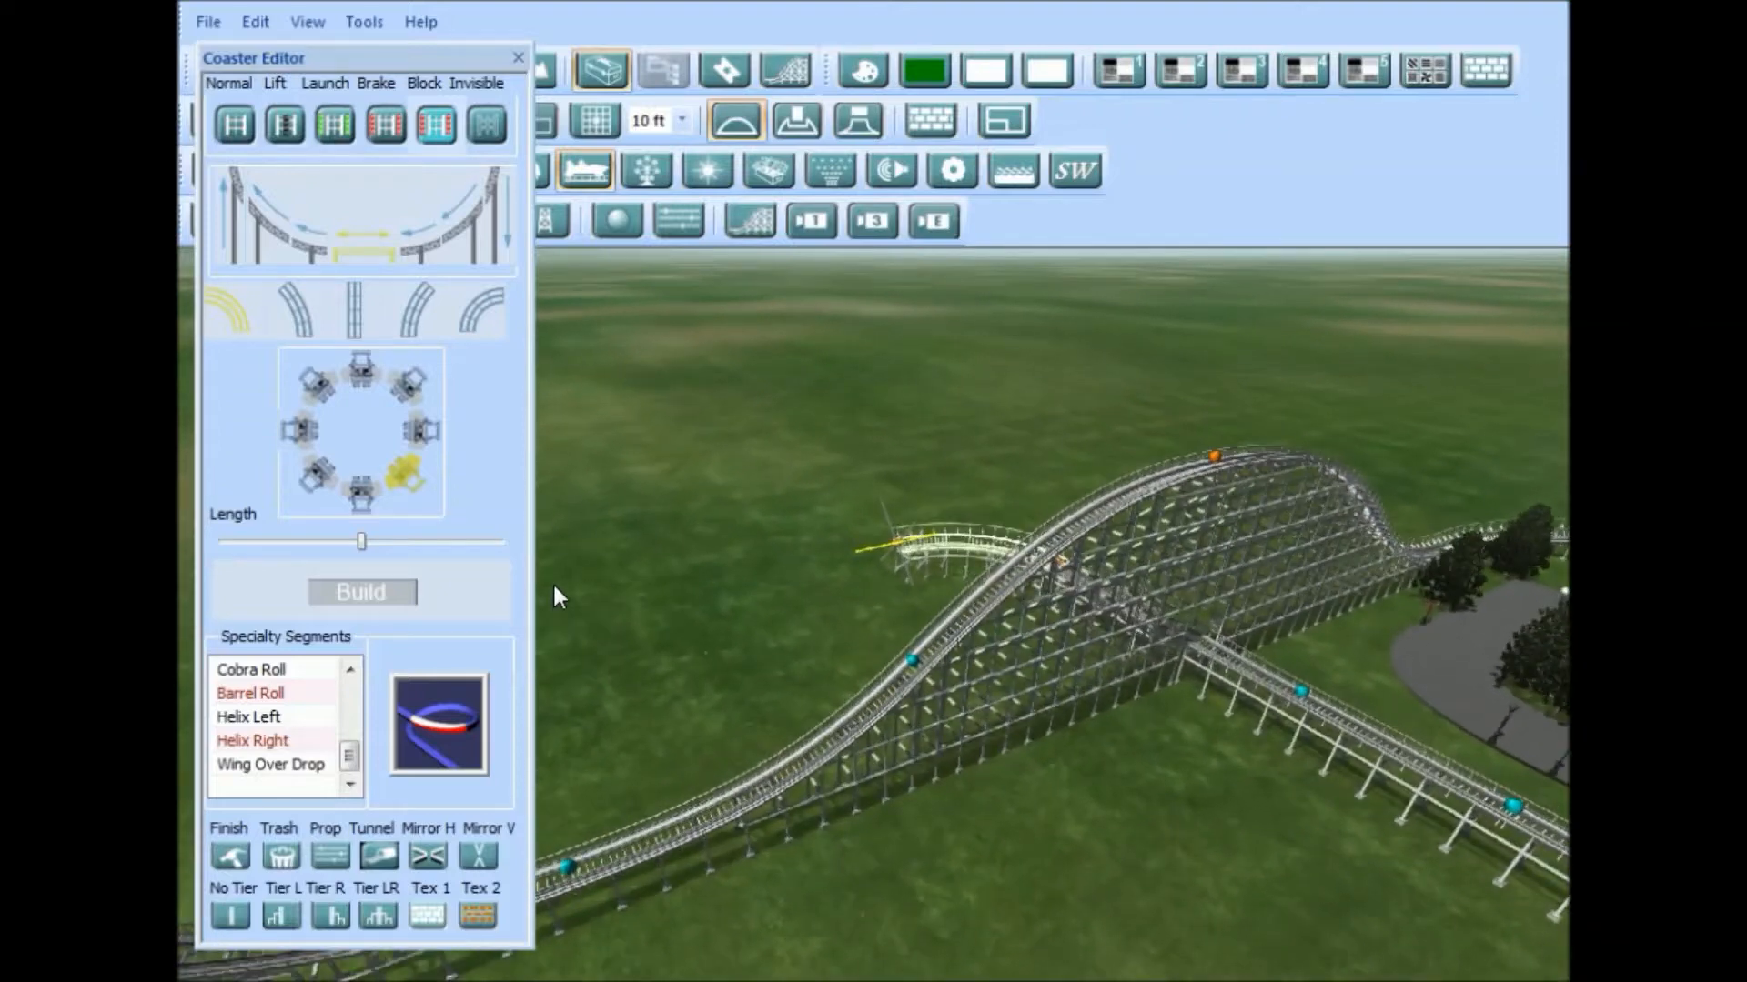
pyautogui.moveTo(364, 544); pyautogui.dragTo(457, 553)
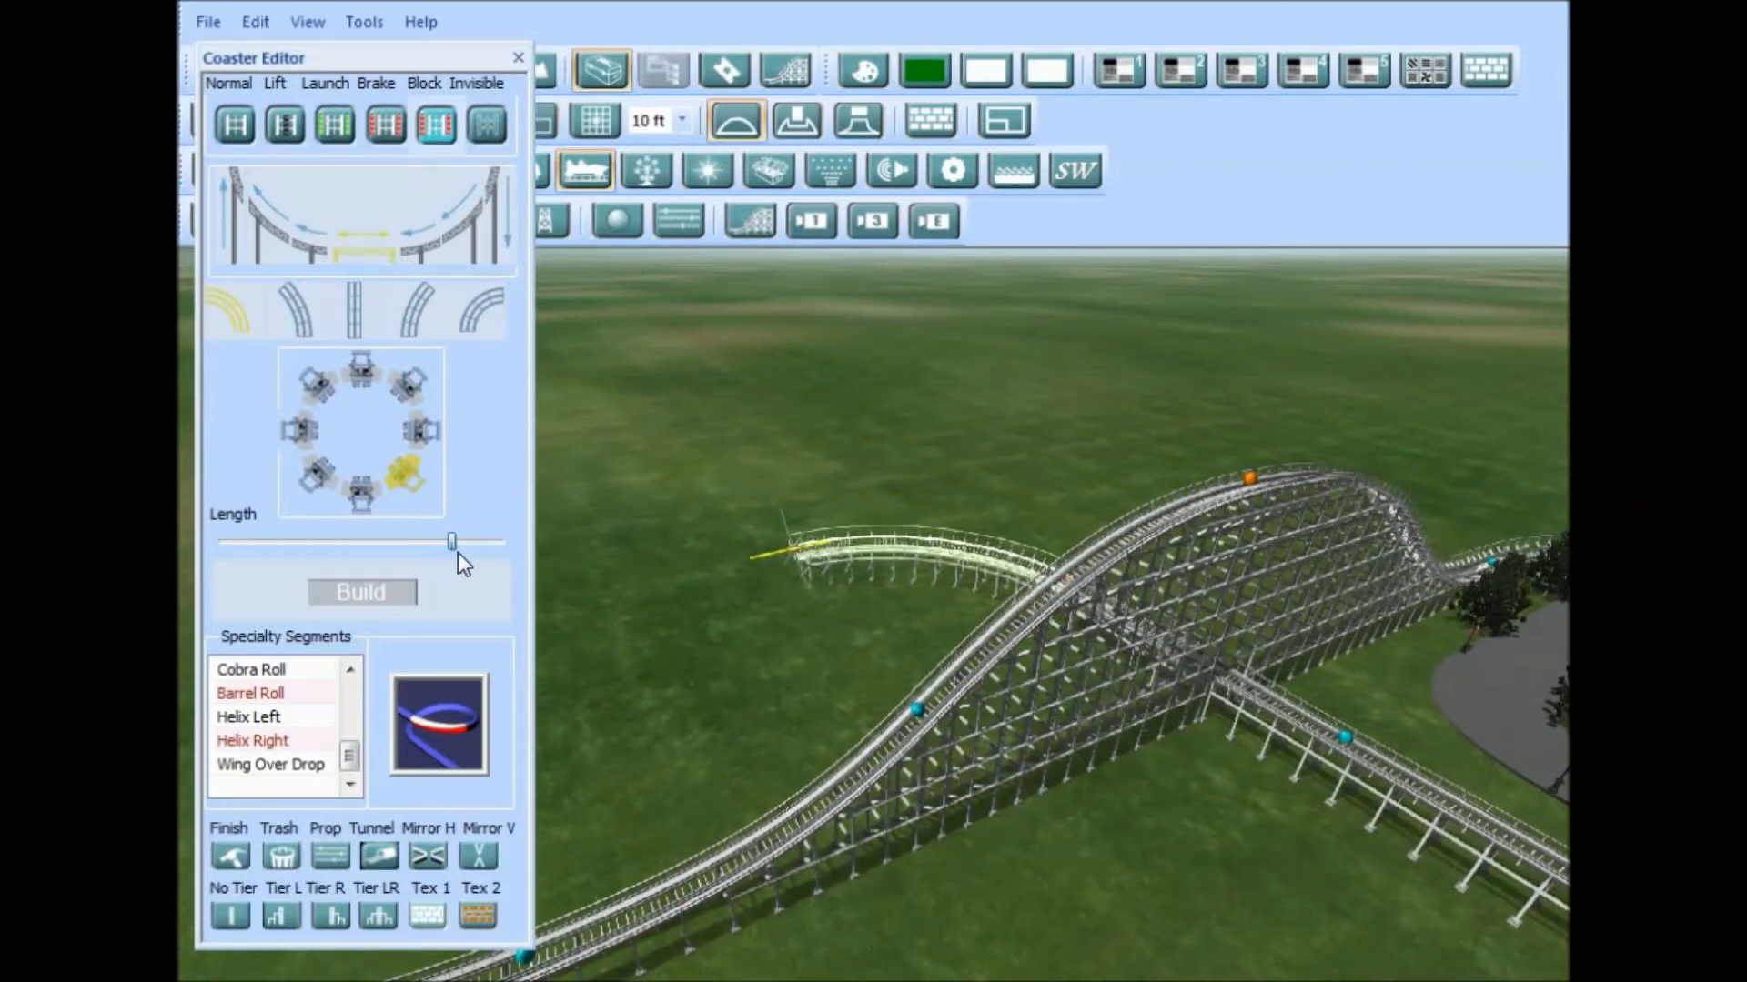
pyautogui.click(374, 585)
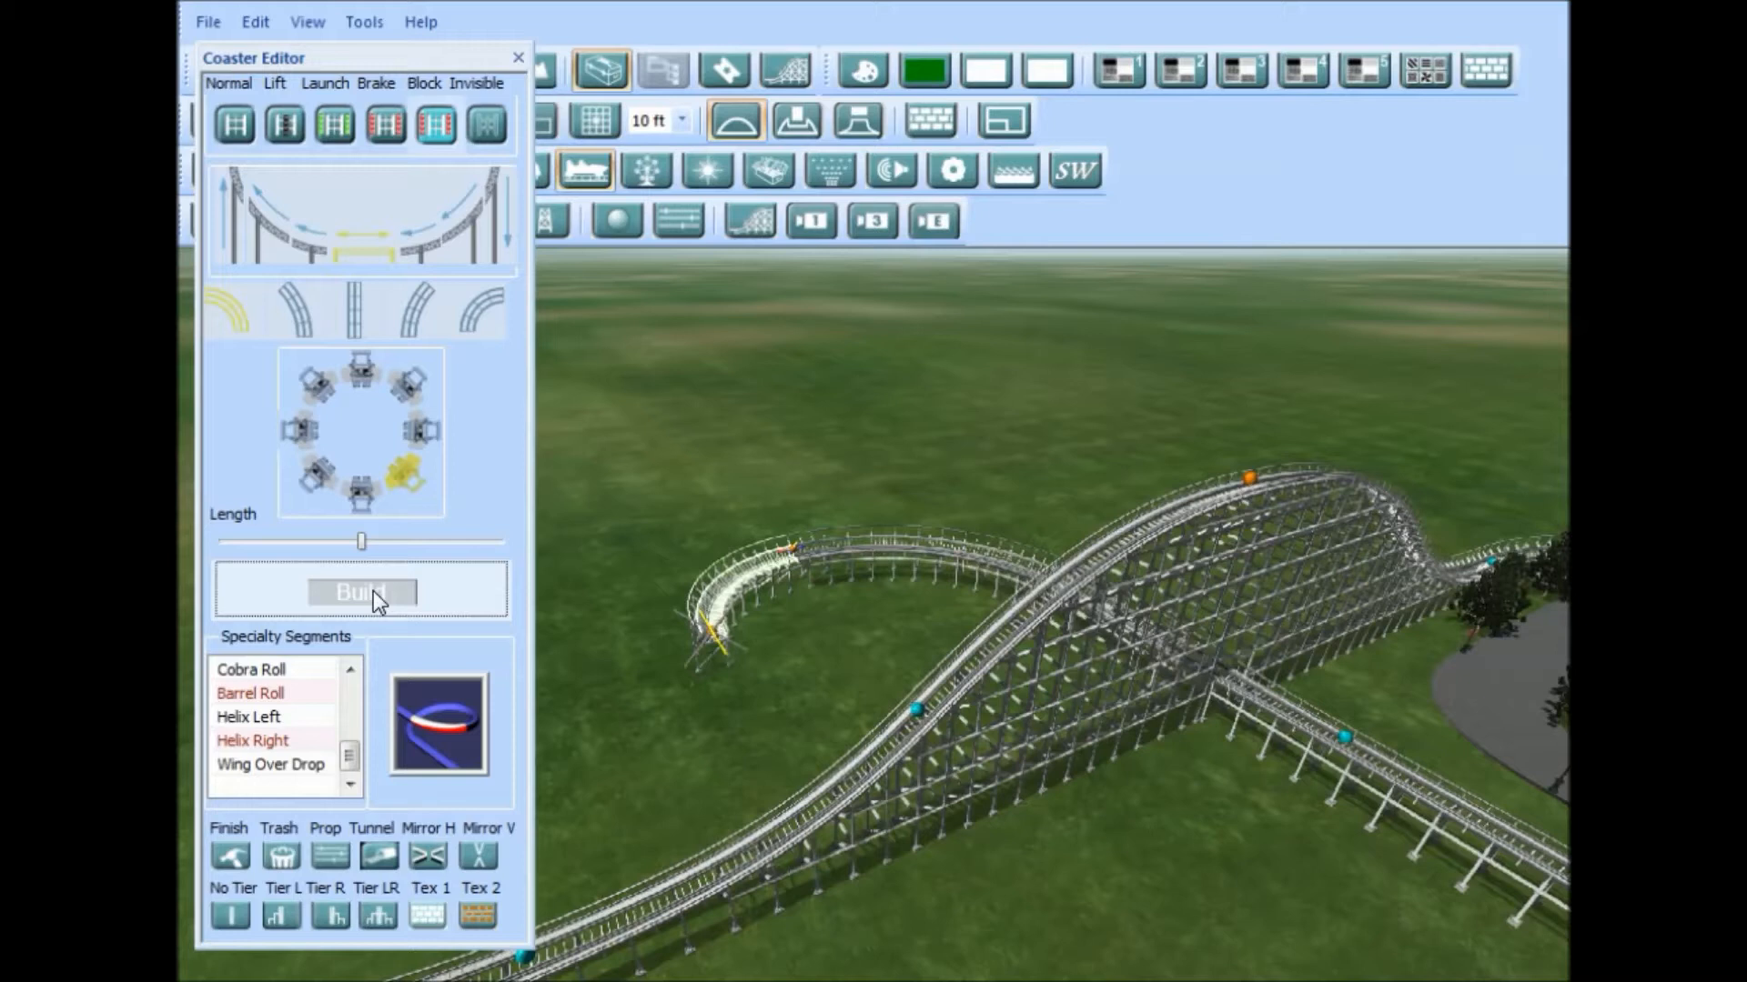
pyautogui.click(373, 591)
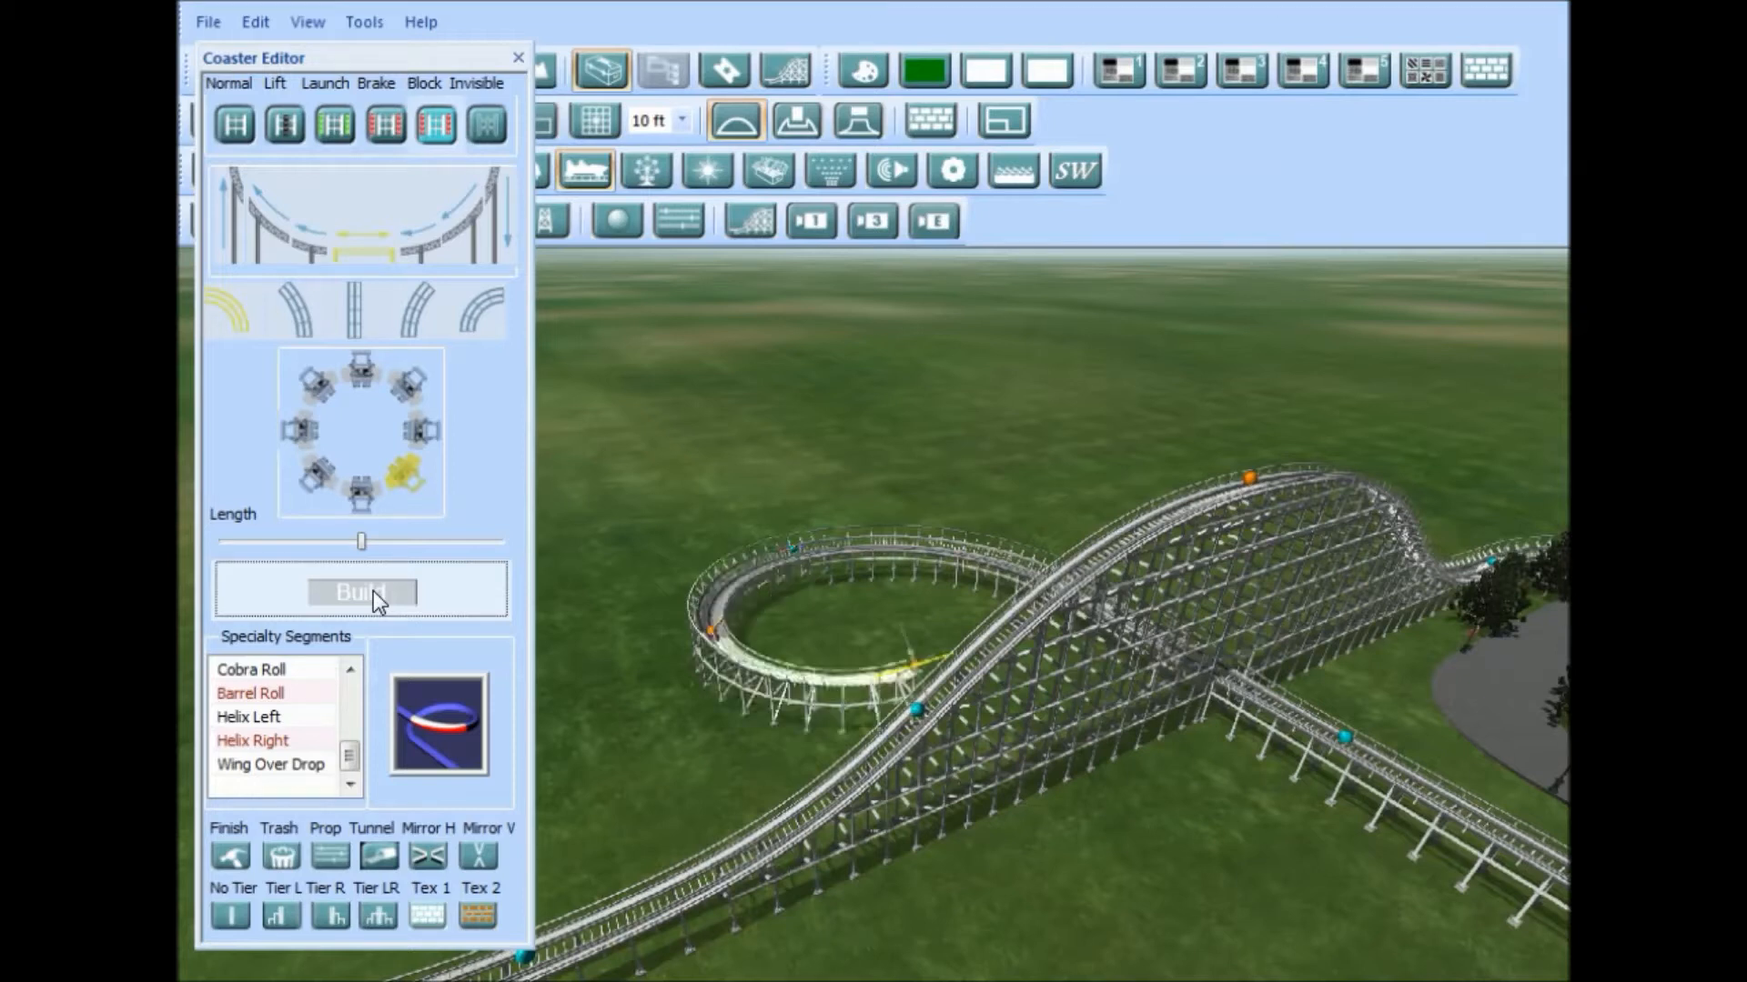
# Step: Build a maximum-length straight, unbanked gentle drop from the left turn, passing under the existing hill track
pyautogui.click(355, 311)
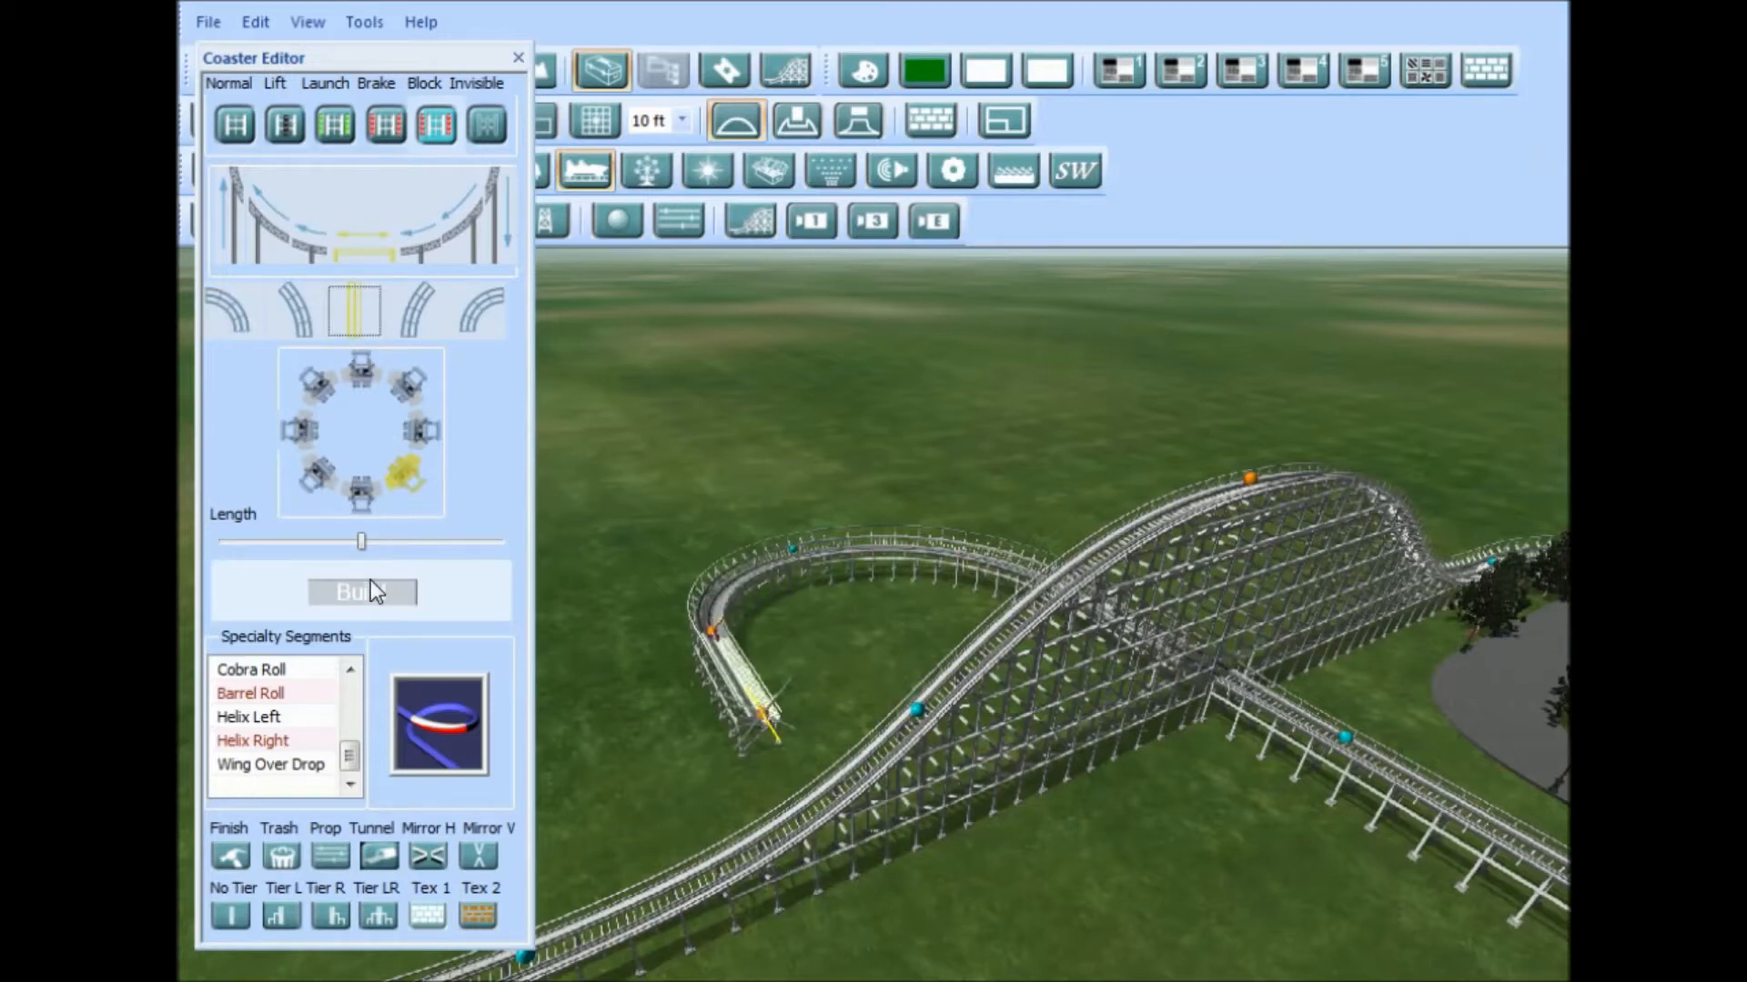
pyautogui.click(363, 488)
pyautogui.moveTo(364, 546); pyautogui.dragTo(537, 570)
pyautogui.moveTo(926, 666); pyautogui.dragTo(582, 412, button='right')
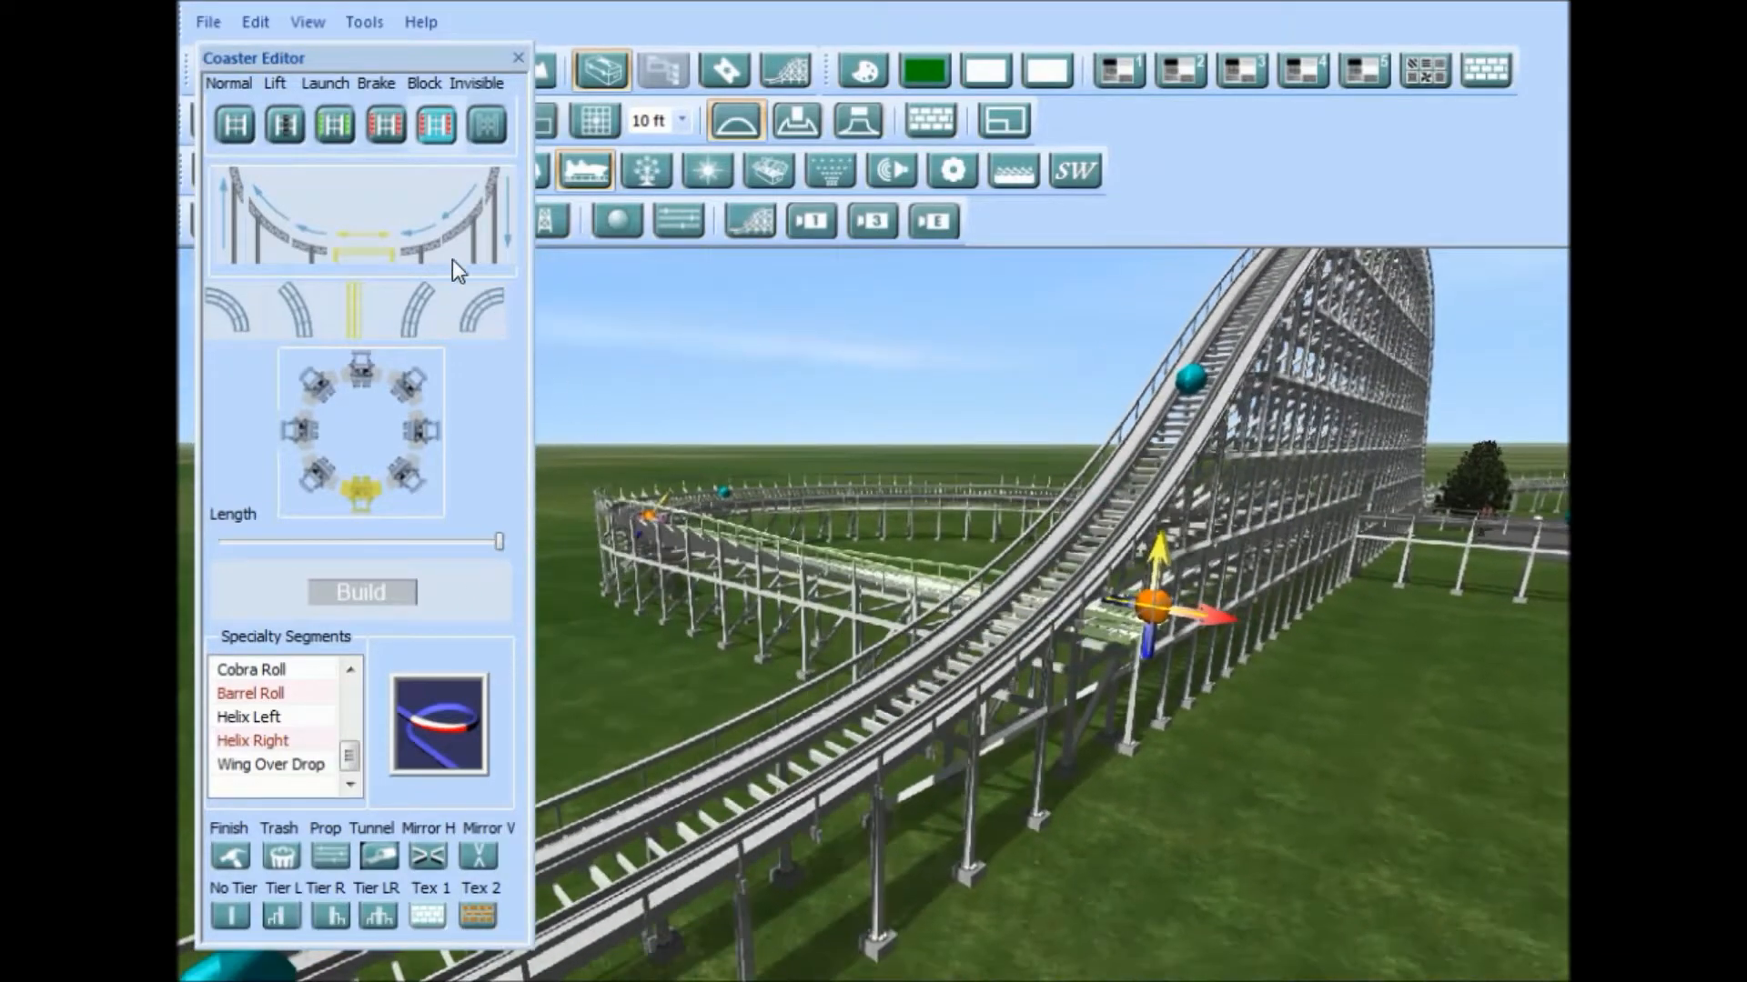
pyautogui.click(433, 246)
pyautogui.click(348, 578)
# Step: Build a default-length level straight segment at the bottom of the gentle drop
pyautogui.click(351, 236)
pyautogui.moveTo(587, 460); pyautogui.dragTo(892, 723, button='right')
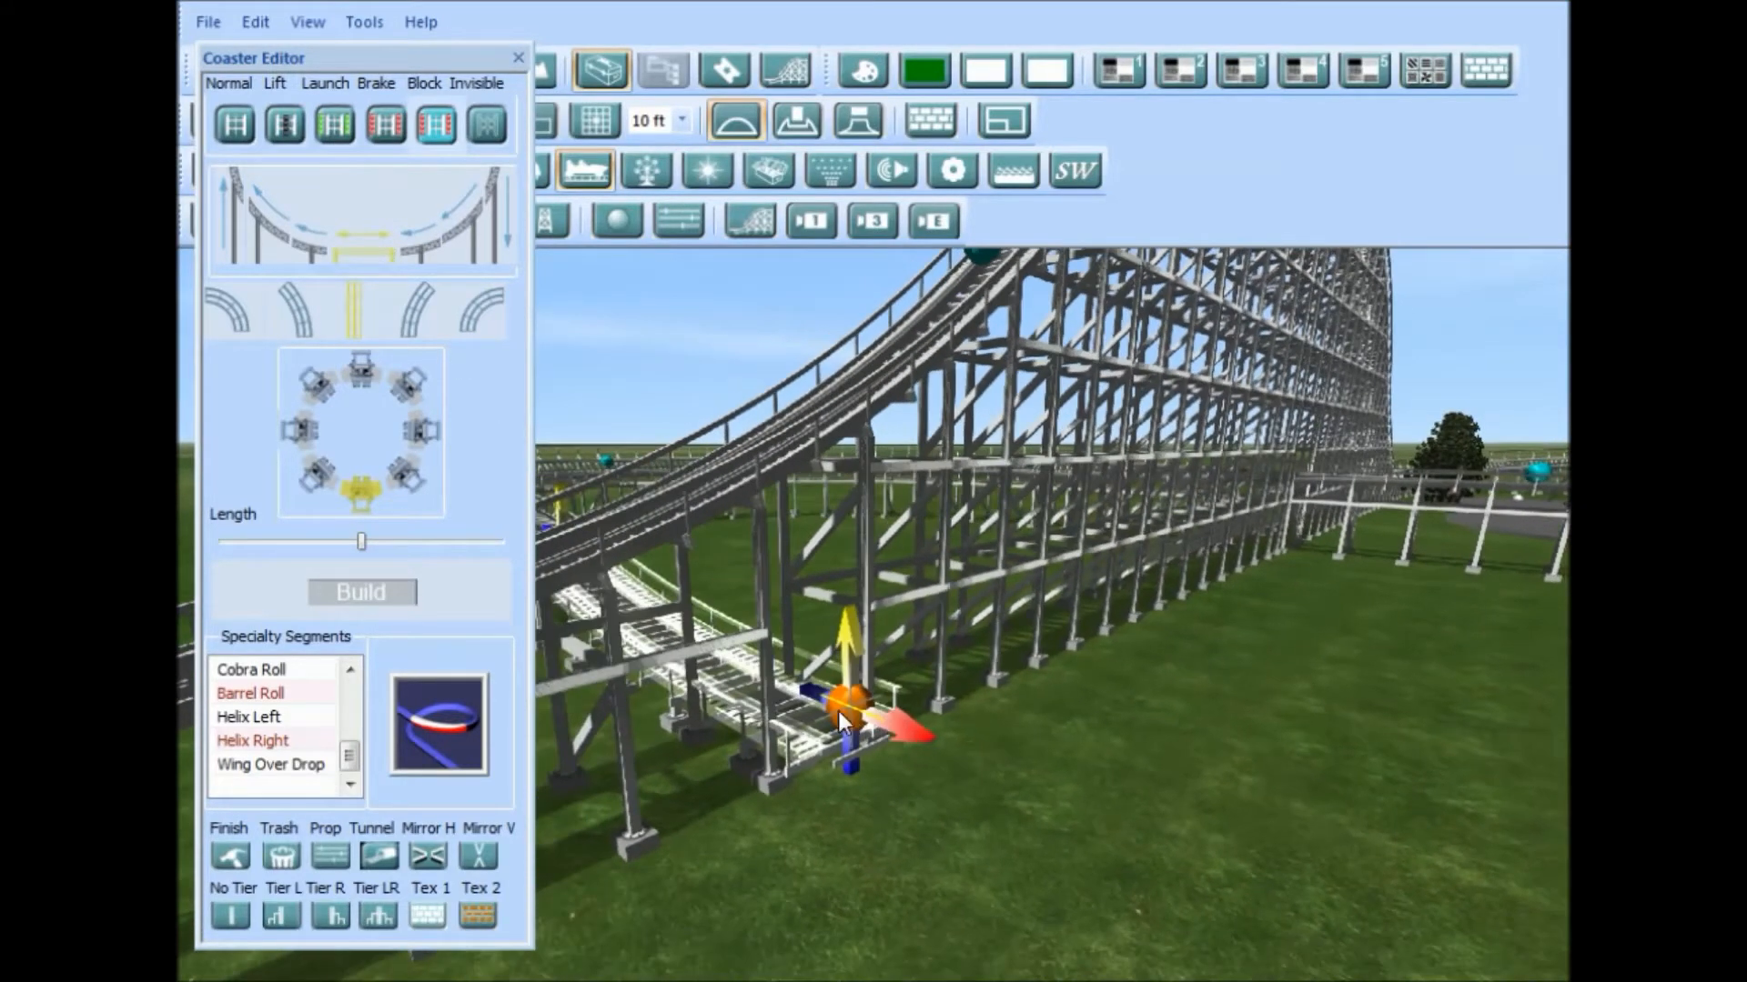
pyautogui.click(362, 592)
# Step: Build a default-length straight steep climb out of the low section and level it out with a default-length crest
pyautogui.moveTo(957, 619); pyautogui.dragTo(1103, 583, button='right')
pyautogui.click(416, 234)
pyautogui.click(307, 247)
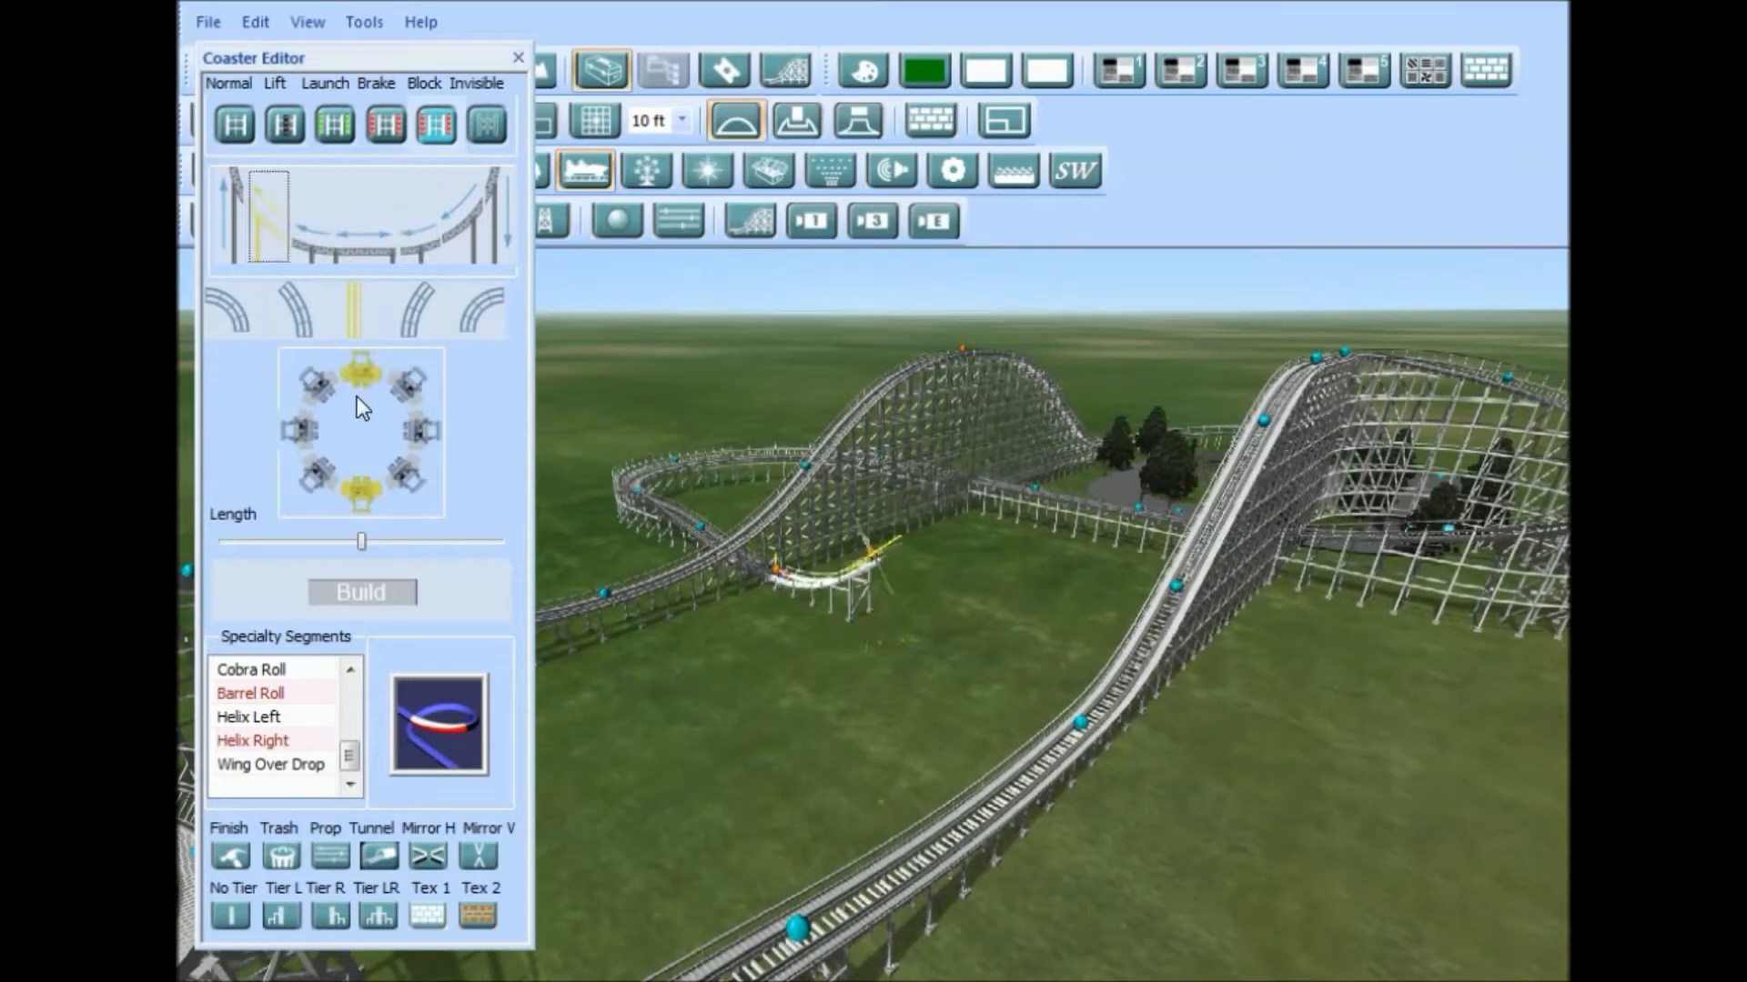
pyautogui.click(353, 593)
pyautogui.click(356, 235)
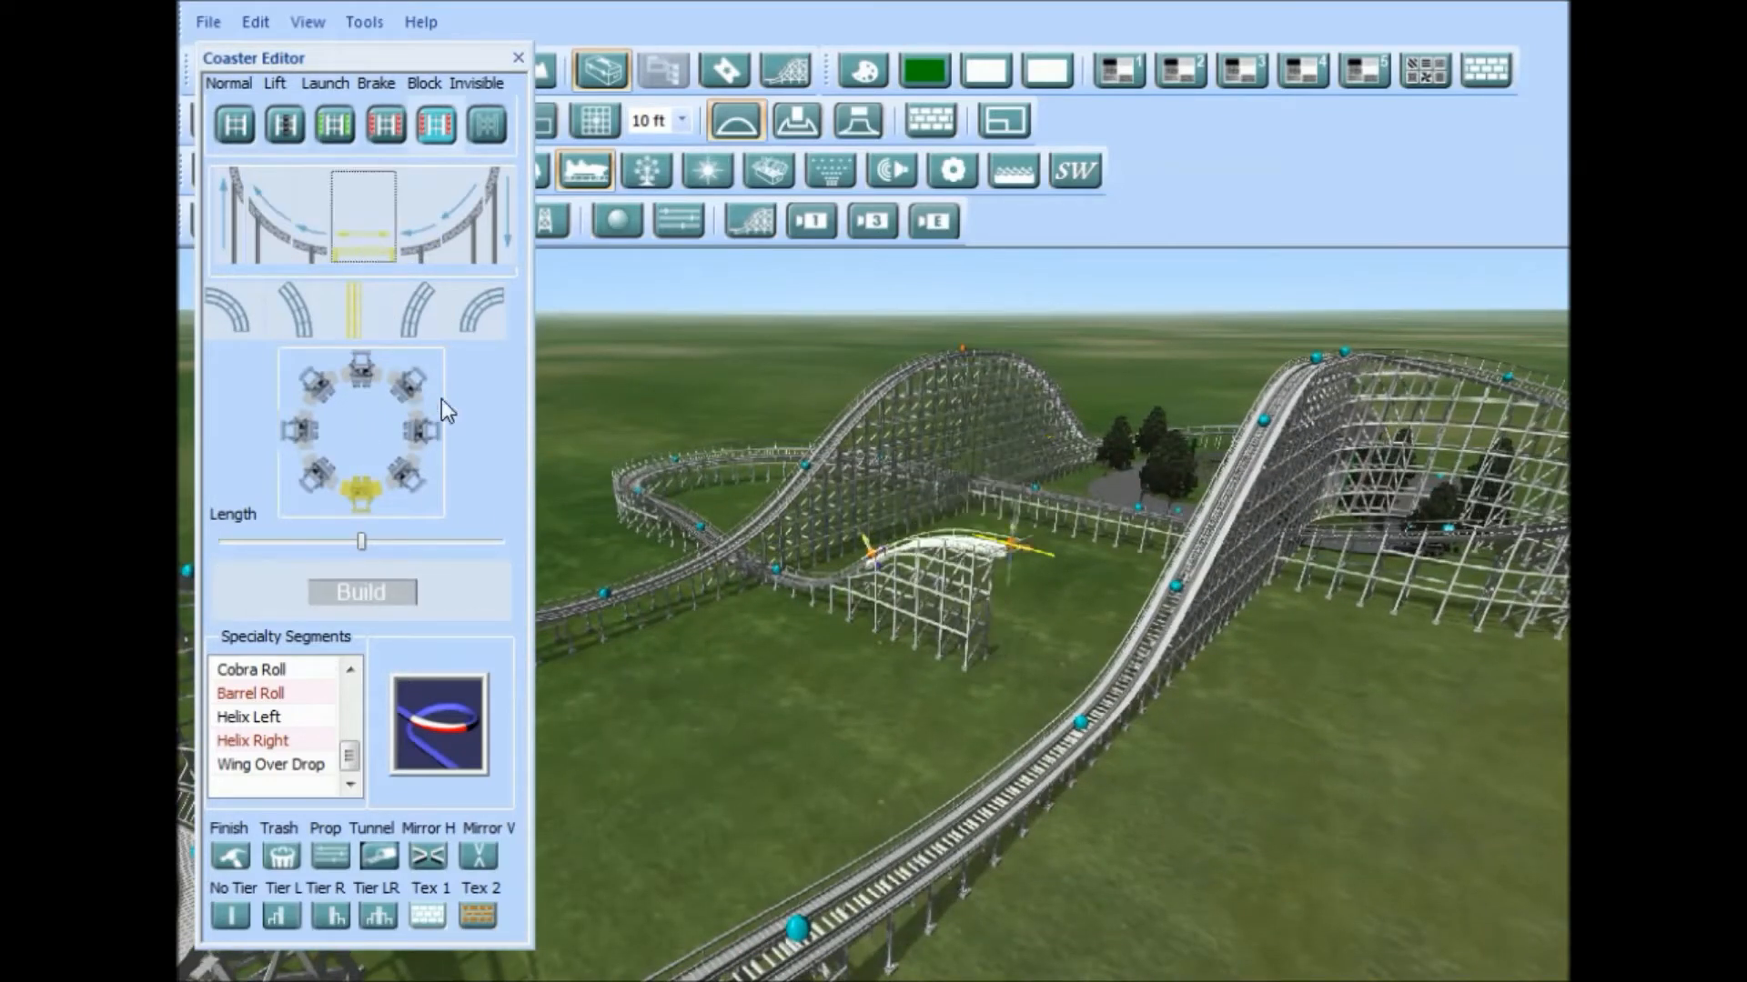
pyautogui.click(373, 597)
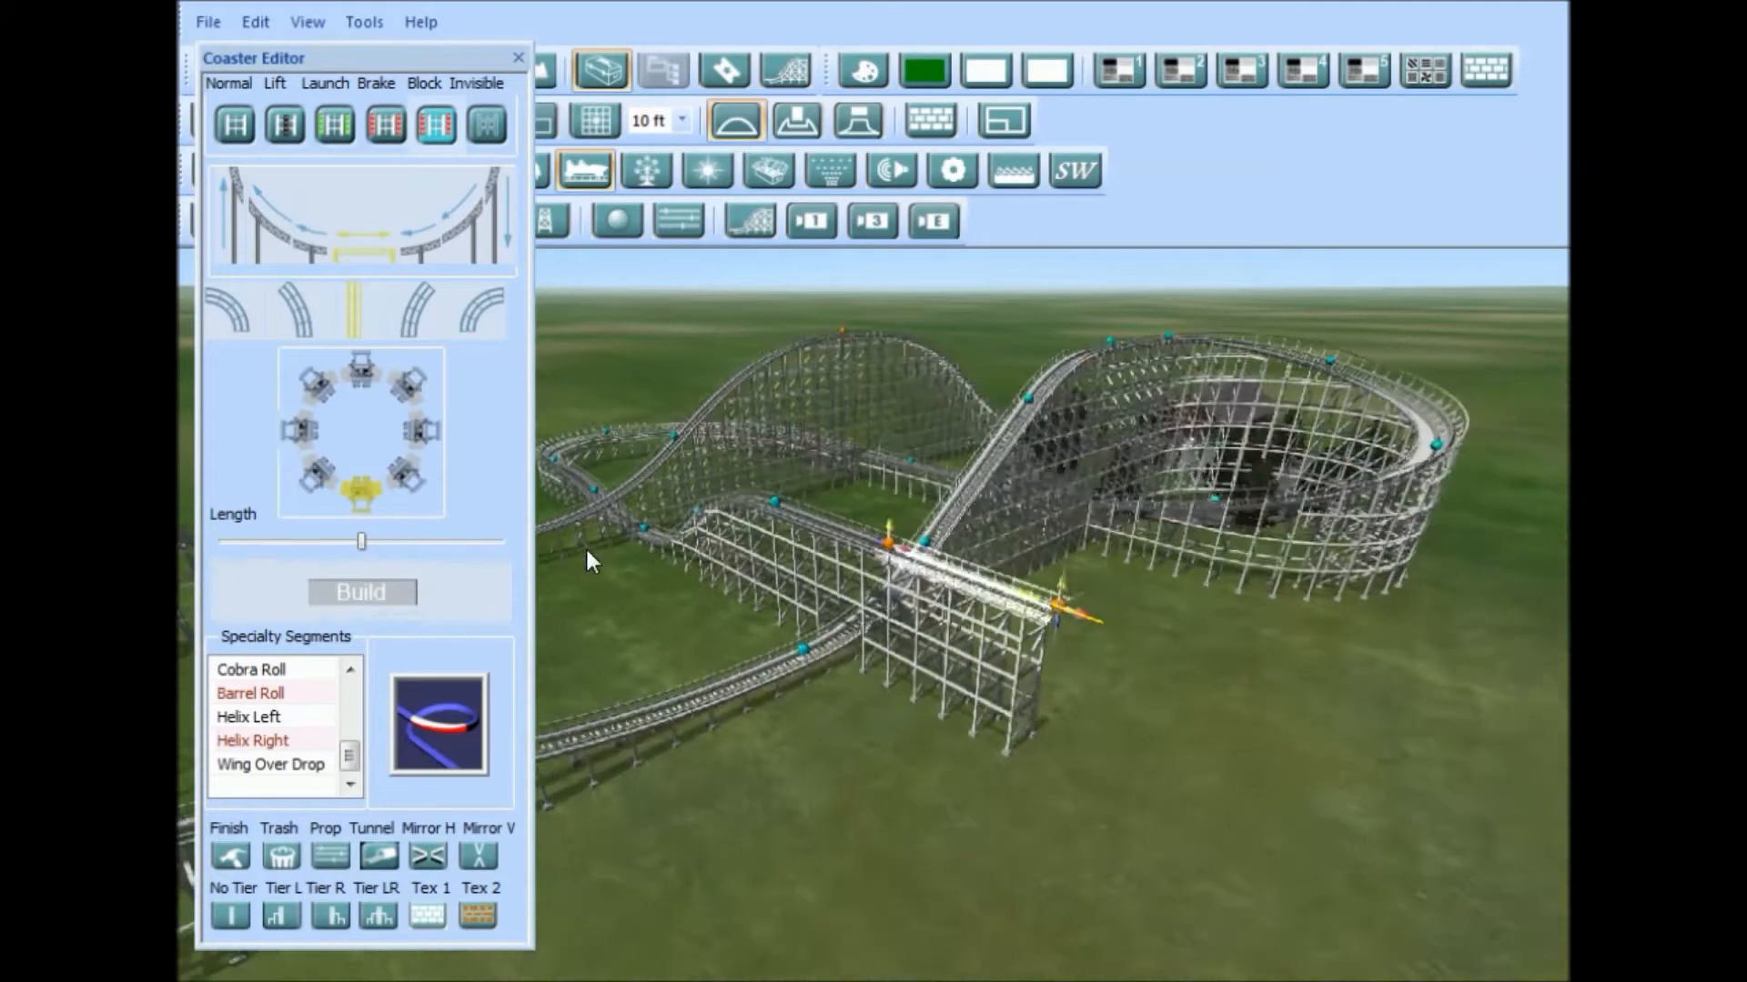
# Step: Build two default-length level sharp right turns banked 45 degrees after the elevated straight
pyautogui.click(479, 298)
pyautogui.click(315, 473)
pyautogui.moveTo(1071, 651); pyautogui.dragTo(642, 682, button='middle')
pyautogui.scroll(4, 1022, 624)
pyautogui.scroll(-4, 959, 703)
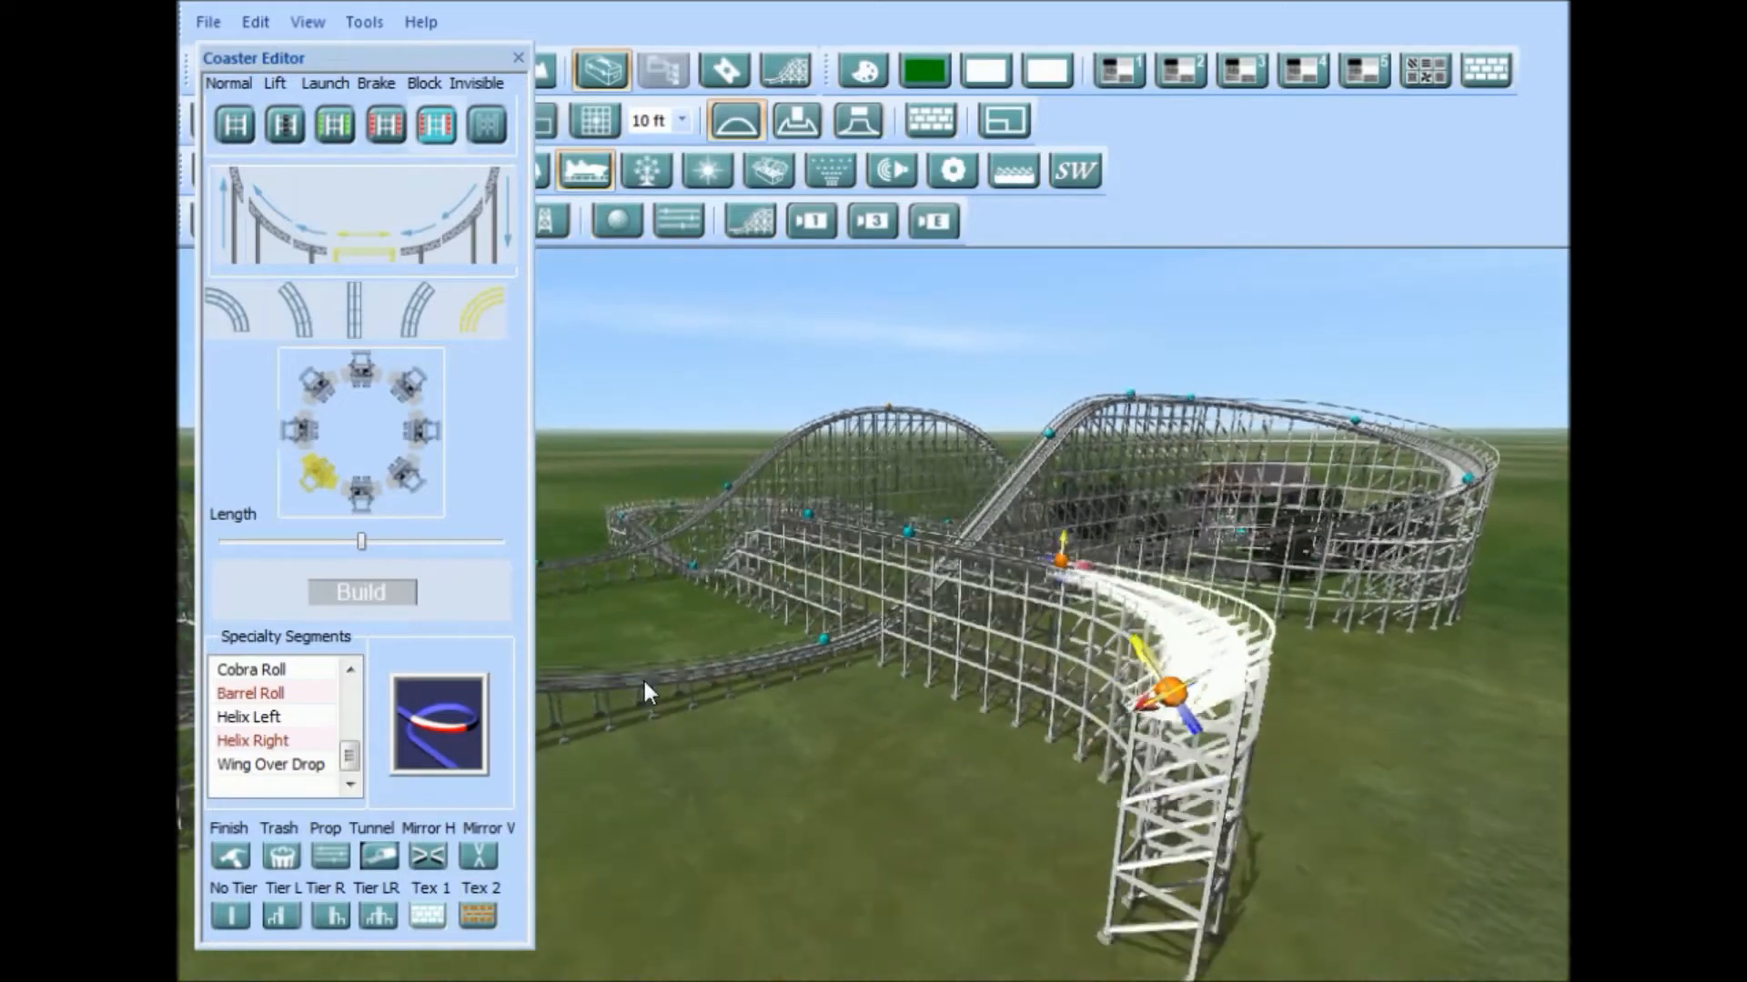
pyautogui.click(403, 597)
pyautogui.moveTo(937, 714); pyautogui.dragTo(1160, 864, button='middle')
pyautogui.scroll(-2, 1160, 864)
pyautogui.click(338, 601)
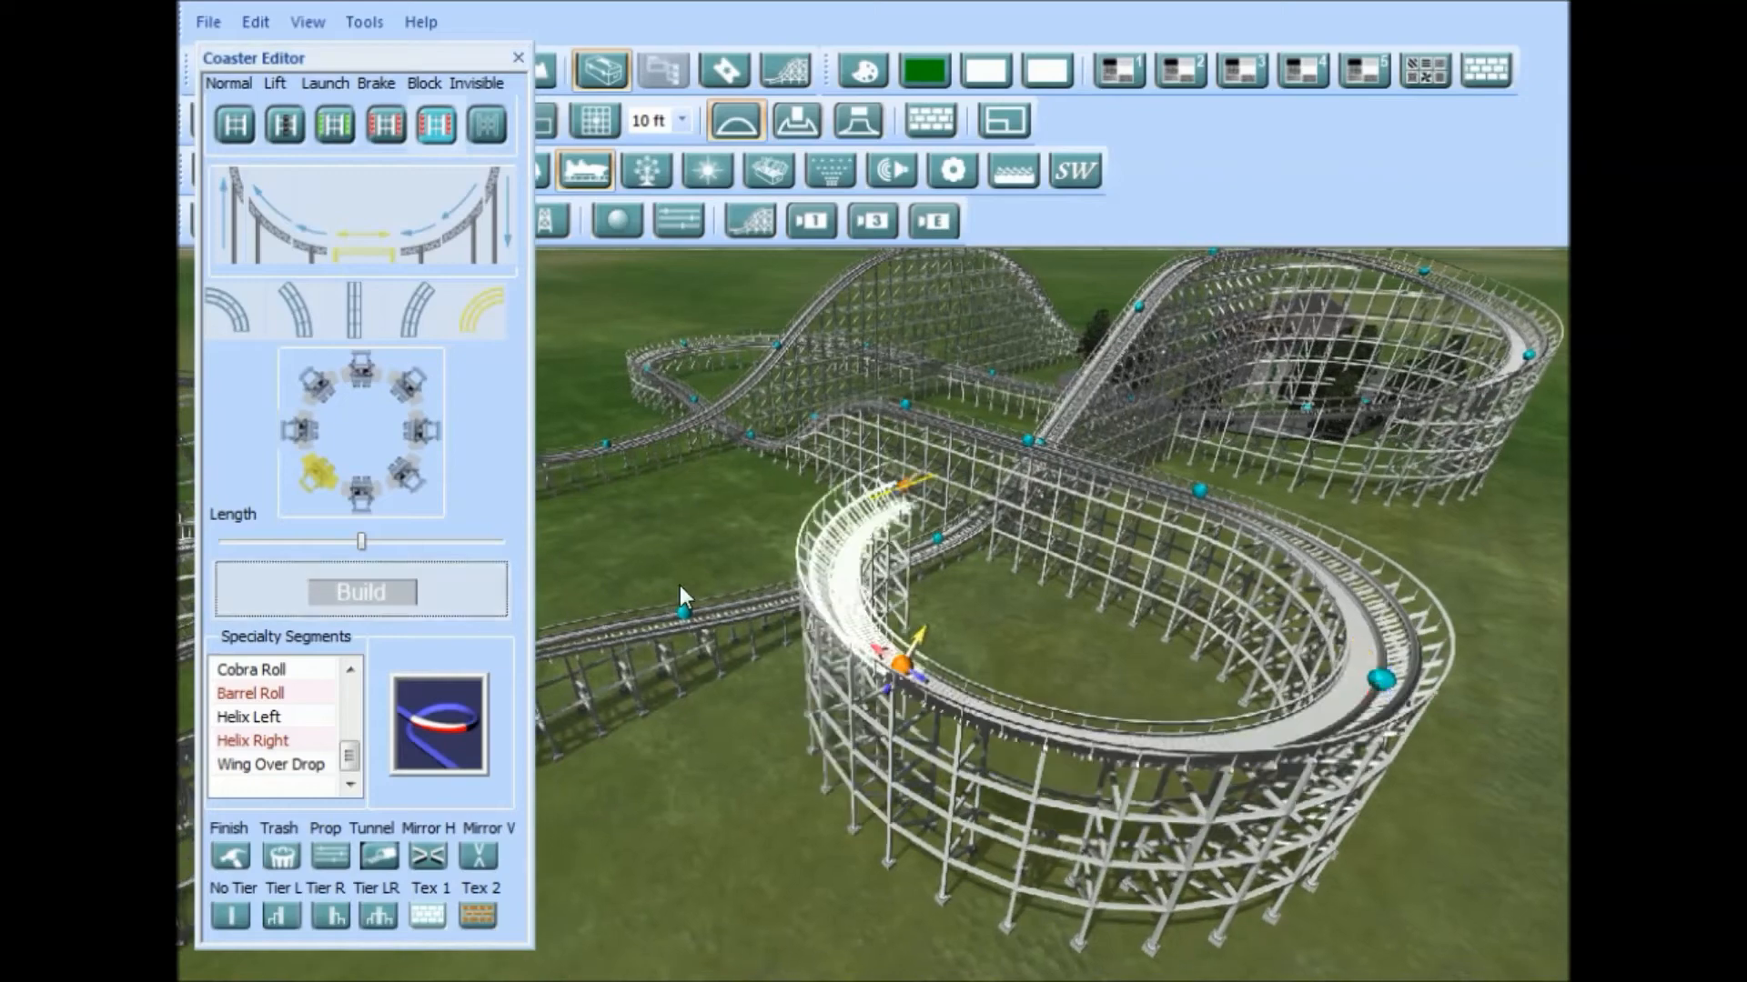
# Step: Build a default-length level straight segment without banking after the banked right turns
pyautogui.moveTo(680, 585); pyautogui.dragTo(833, 630, button='middle')
pyautogui.click(353, 309)
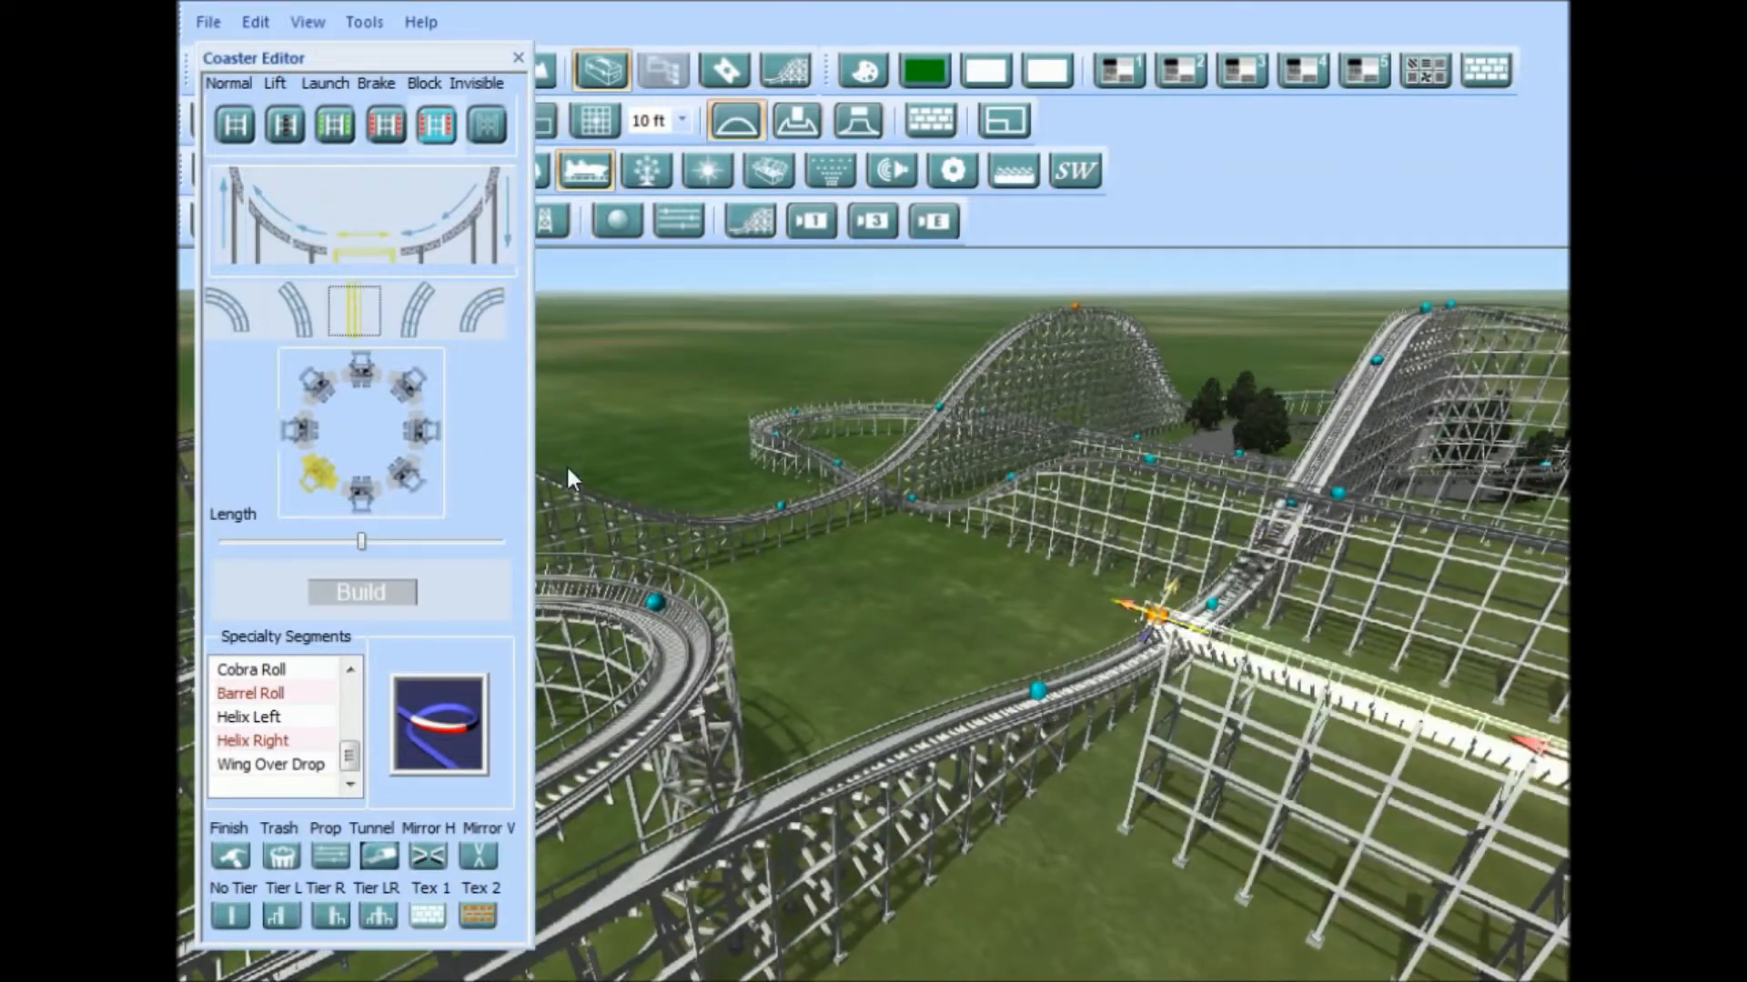
pyautogui.click(359, 489)
pyautogui.moveTo(1013, 647); pyautogui.dragTo(1219, 648, button='middle')
pyautogui.press('Down')
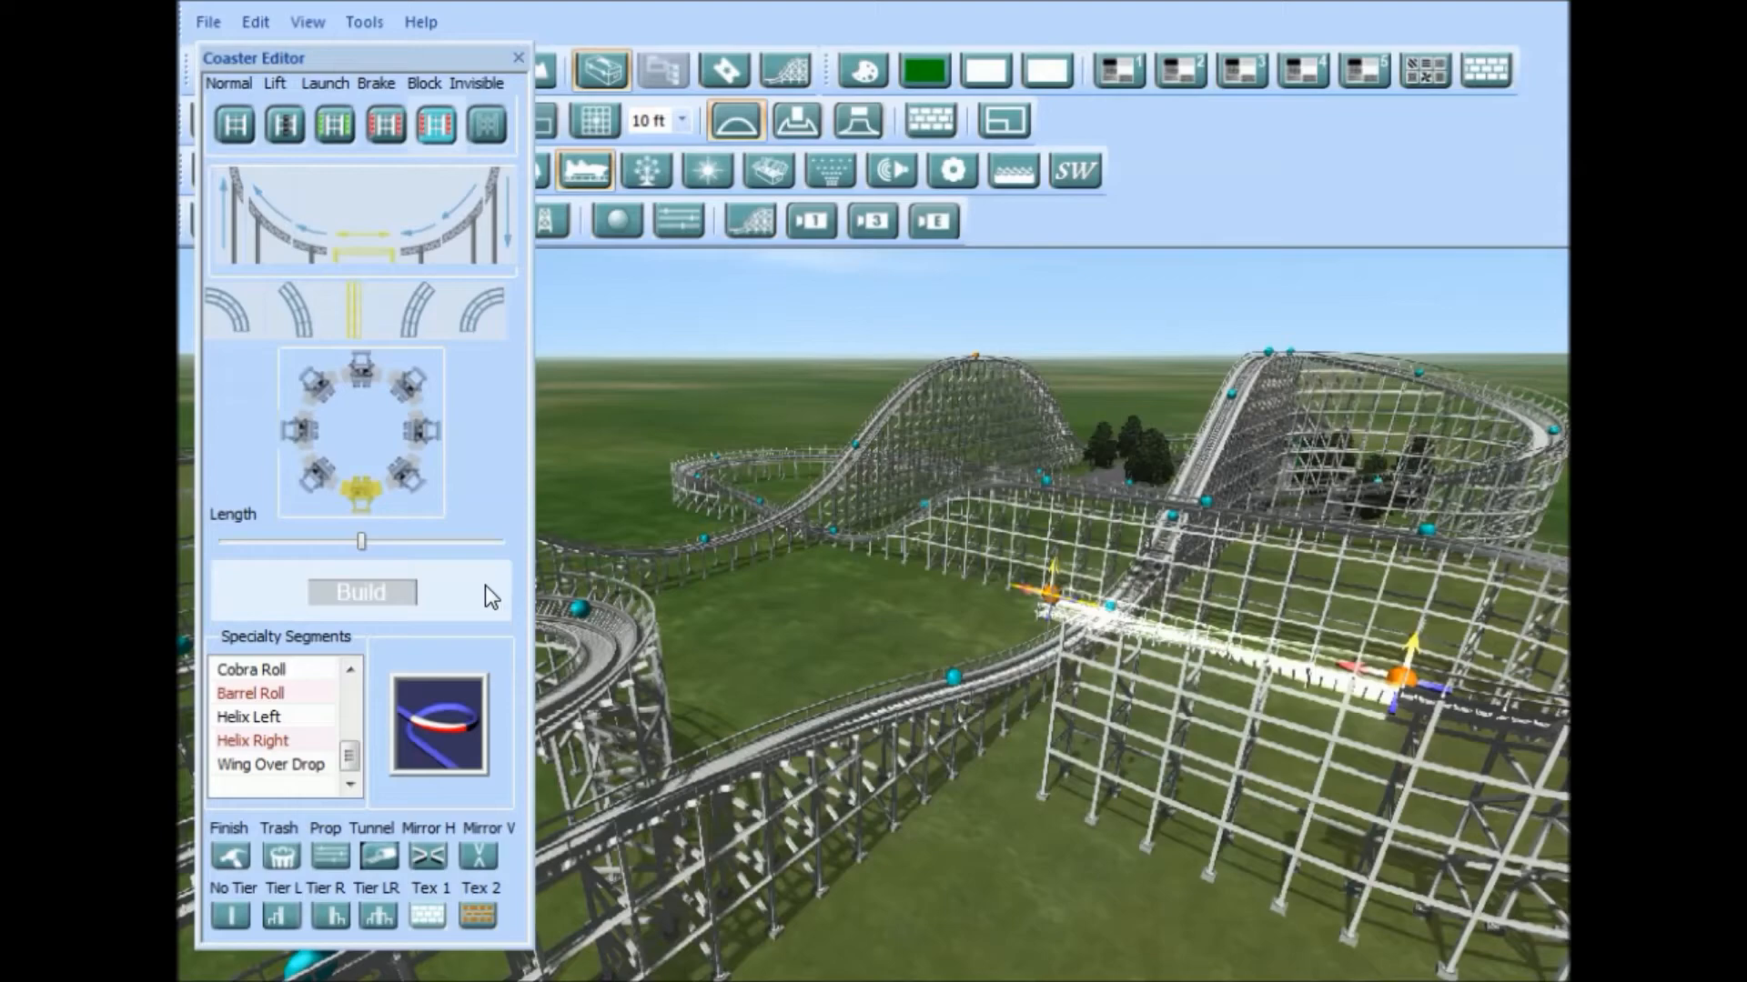
pyautogui.click(382, 582)
pyautogui.press('Up')
# Step: Build a default-length sharp right turn with a gentle drop and no banking
pyautogui.moveTo(773, 572); pyautogui.dragTo(1162, 606, button='middle')
pyautogui.click(492, 298)
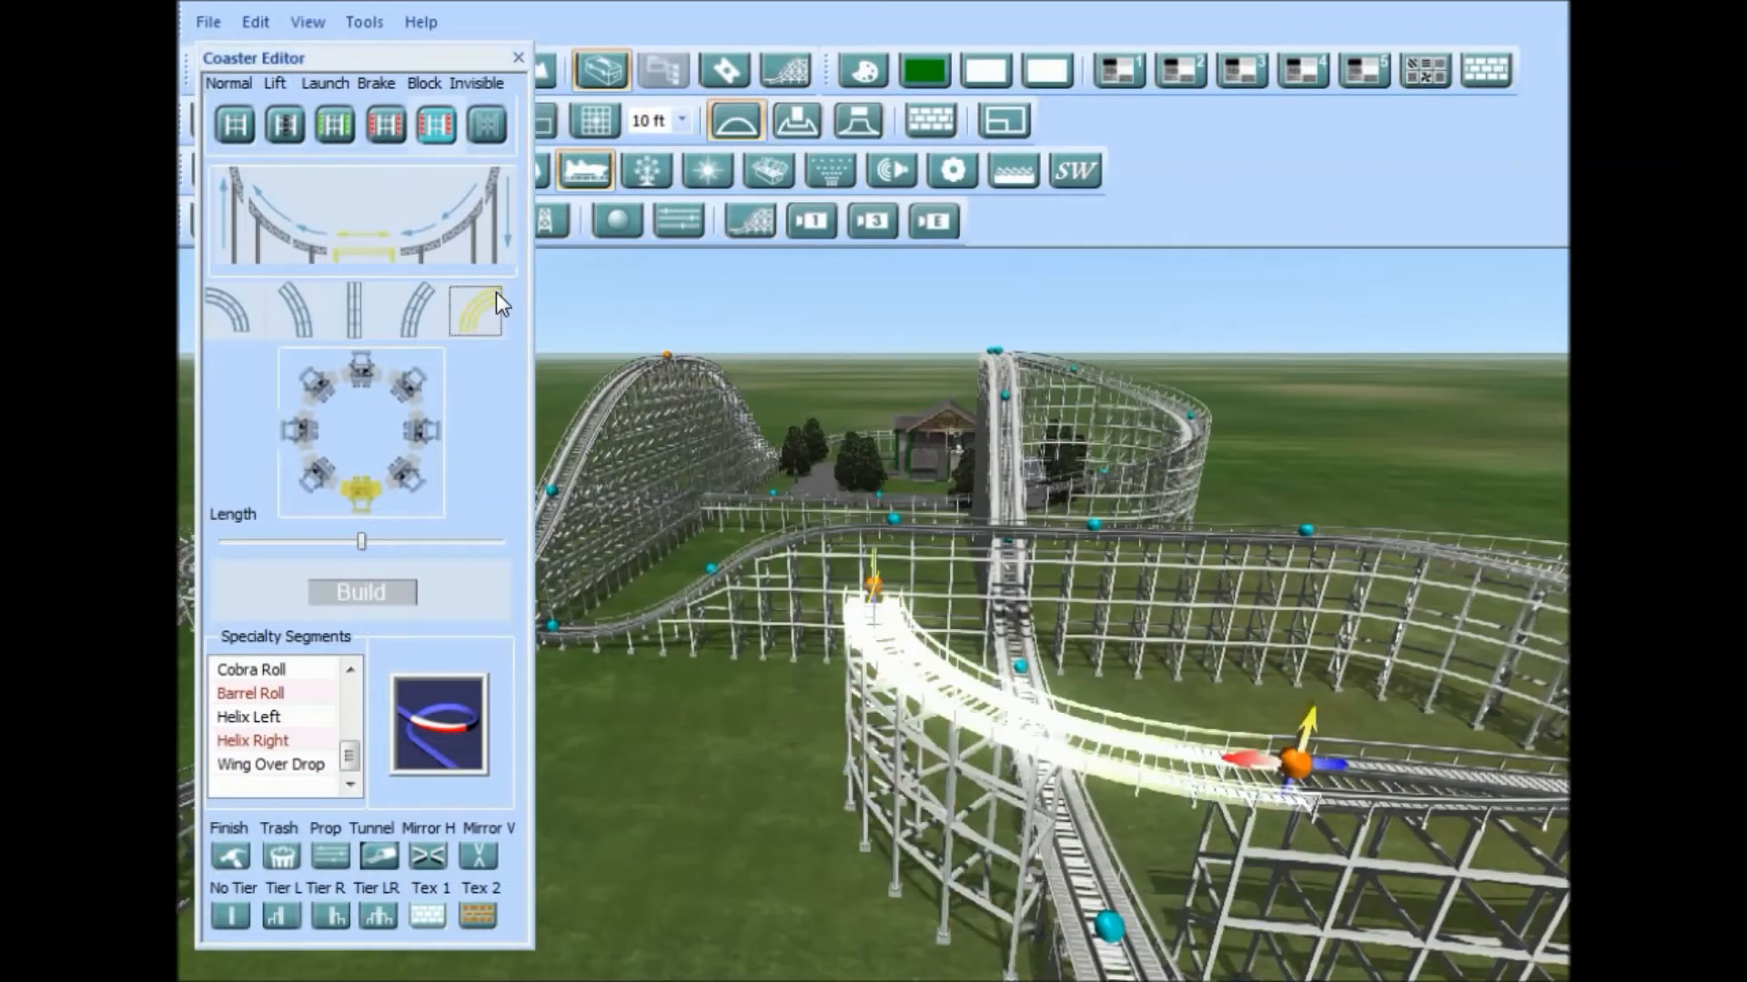
pyautogui.click(430, 239)
pyautogui.moveTo(734, 559); pyautogui.dragTo(604, 625, button='middle')
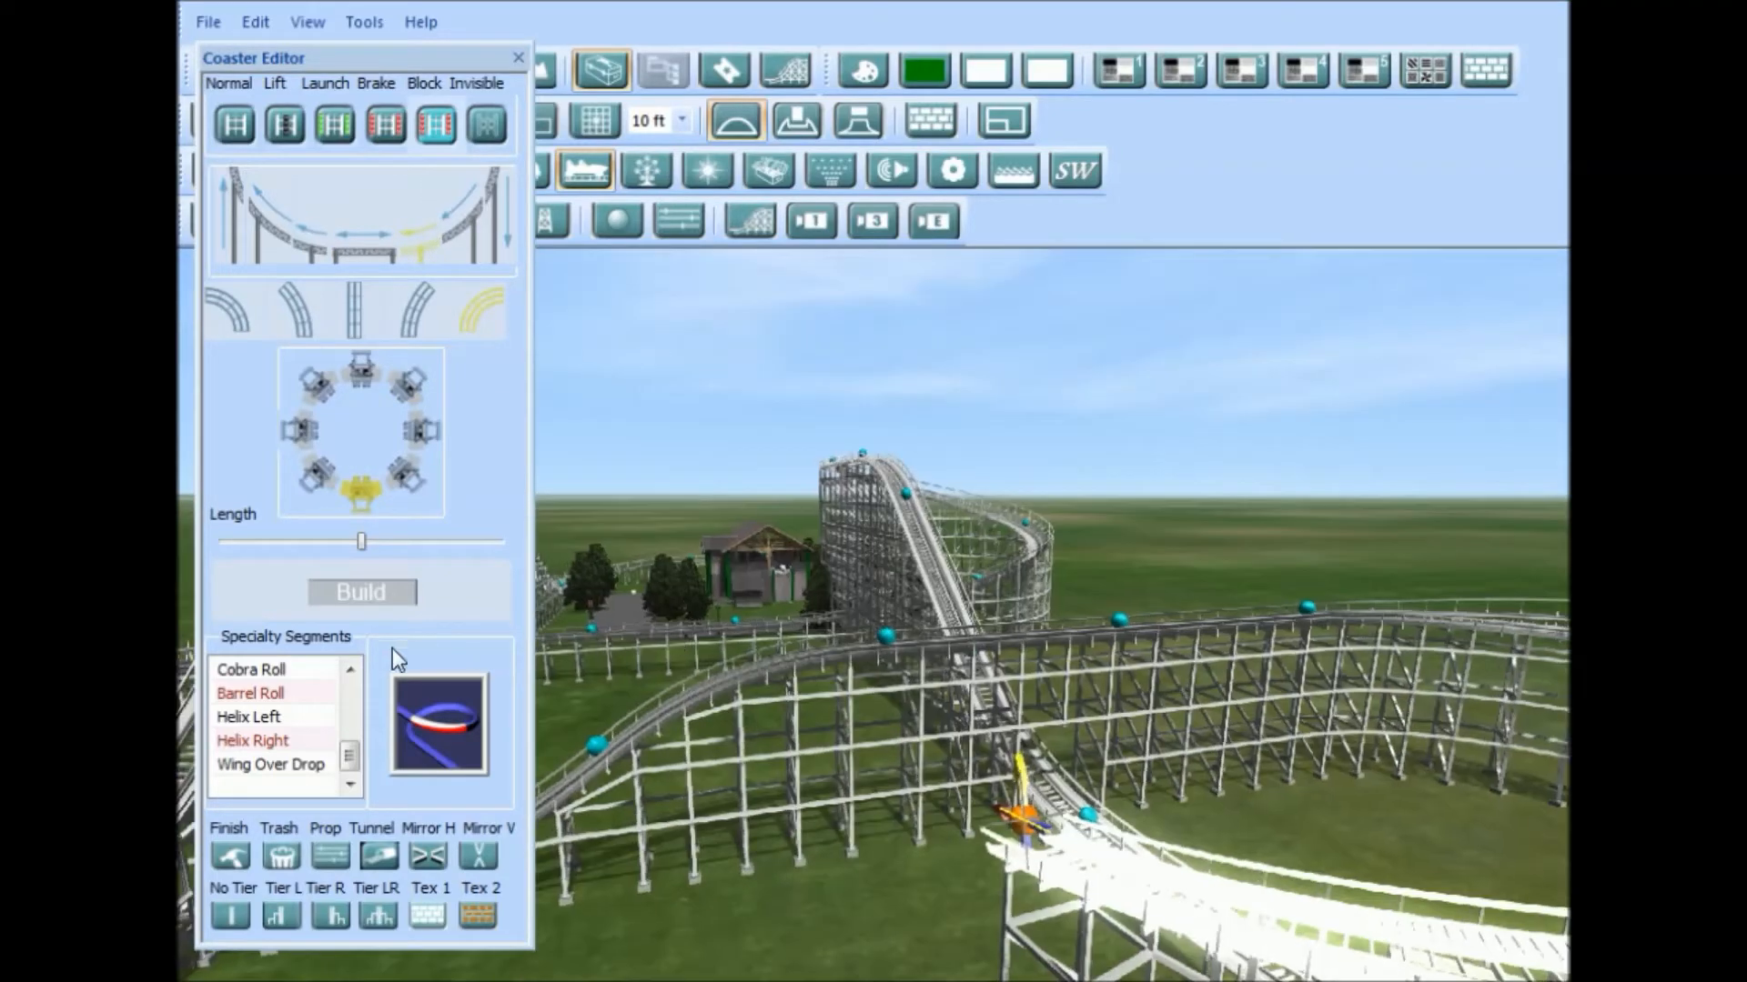
pyautogui.click(364, 568)
# Step: Build a default-length level straight out of the unbanked right turn, heading toward the station
pyautogui.click(369, 248)
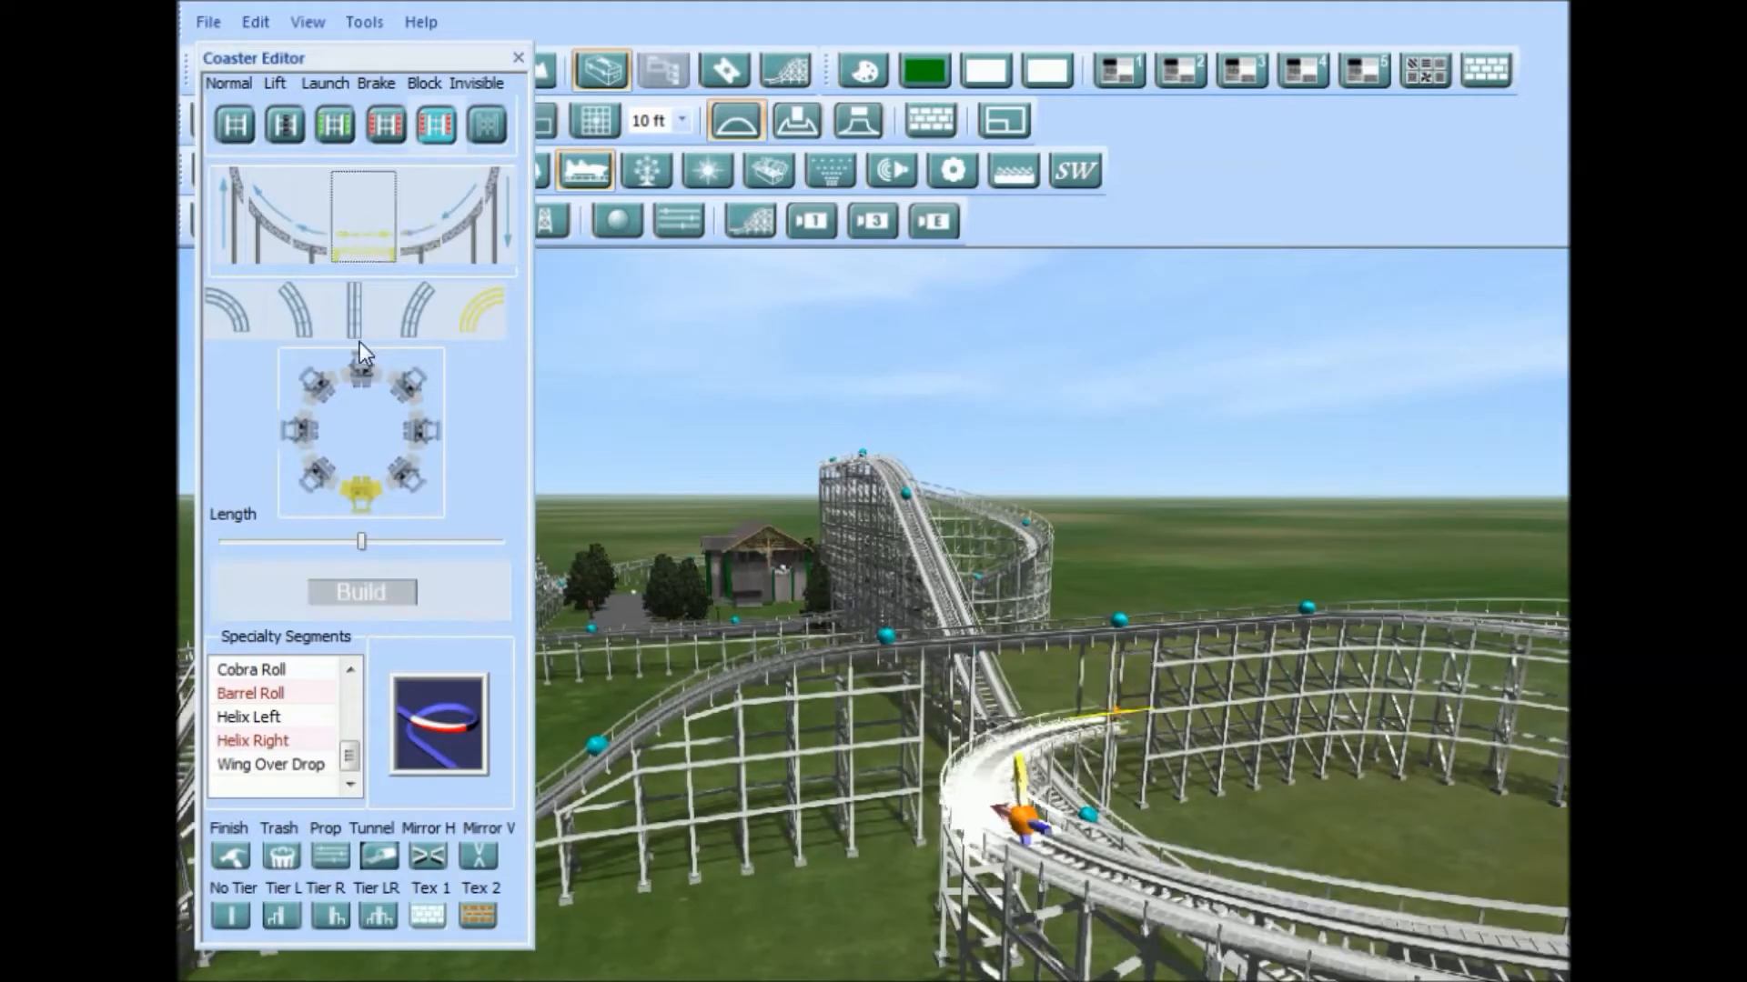
pyautogui.click(354, 314)
pyautogui.click(340, 592)
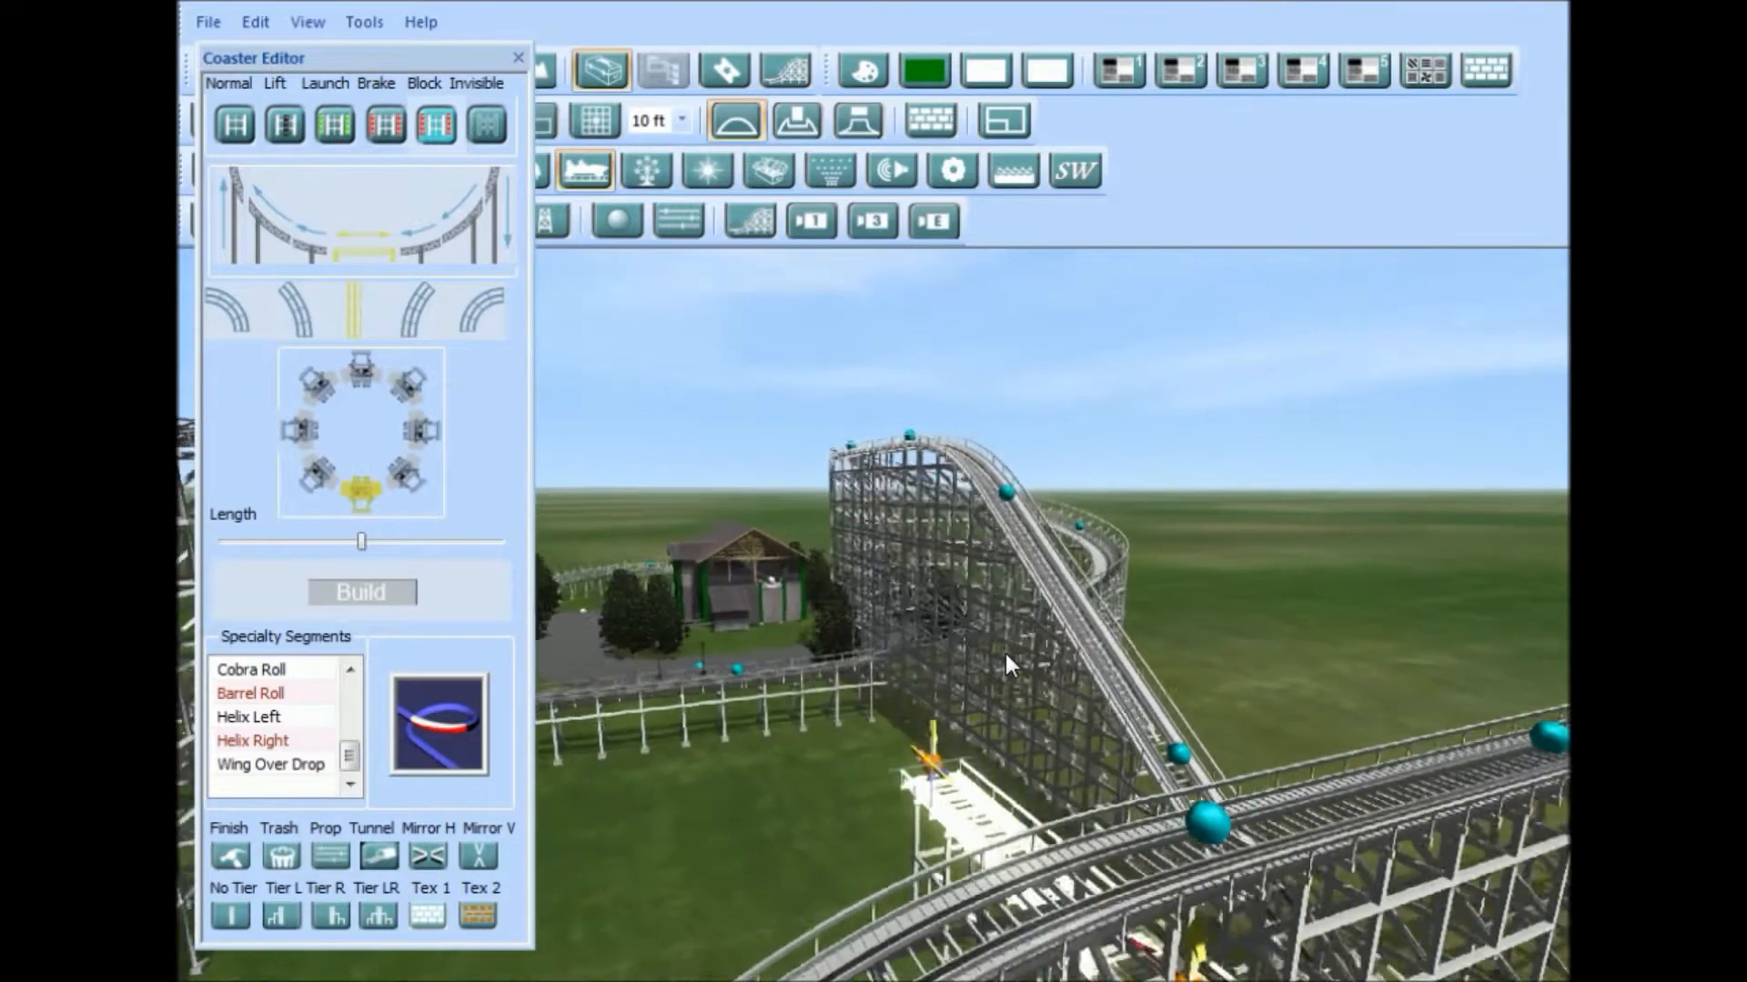
# Step: Build a default-length level straight brake segment followed by a block segment of the same shape
pyautogui.click(385, 128)
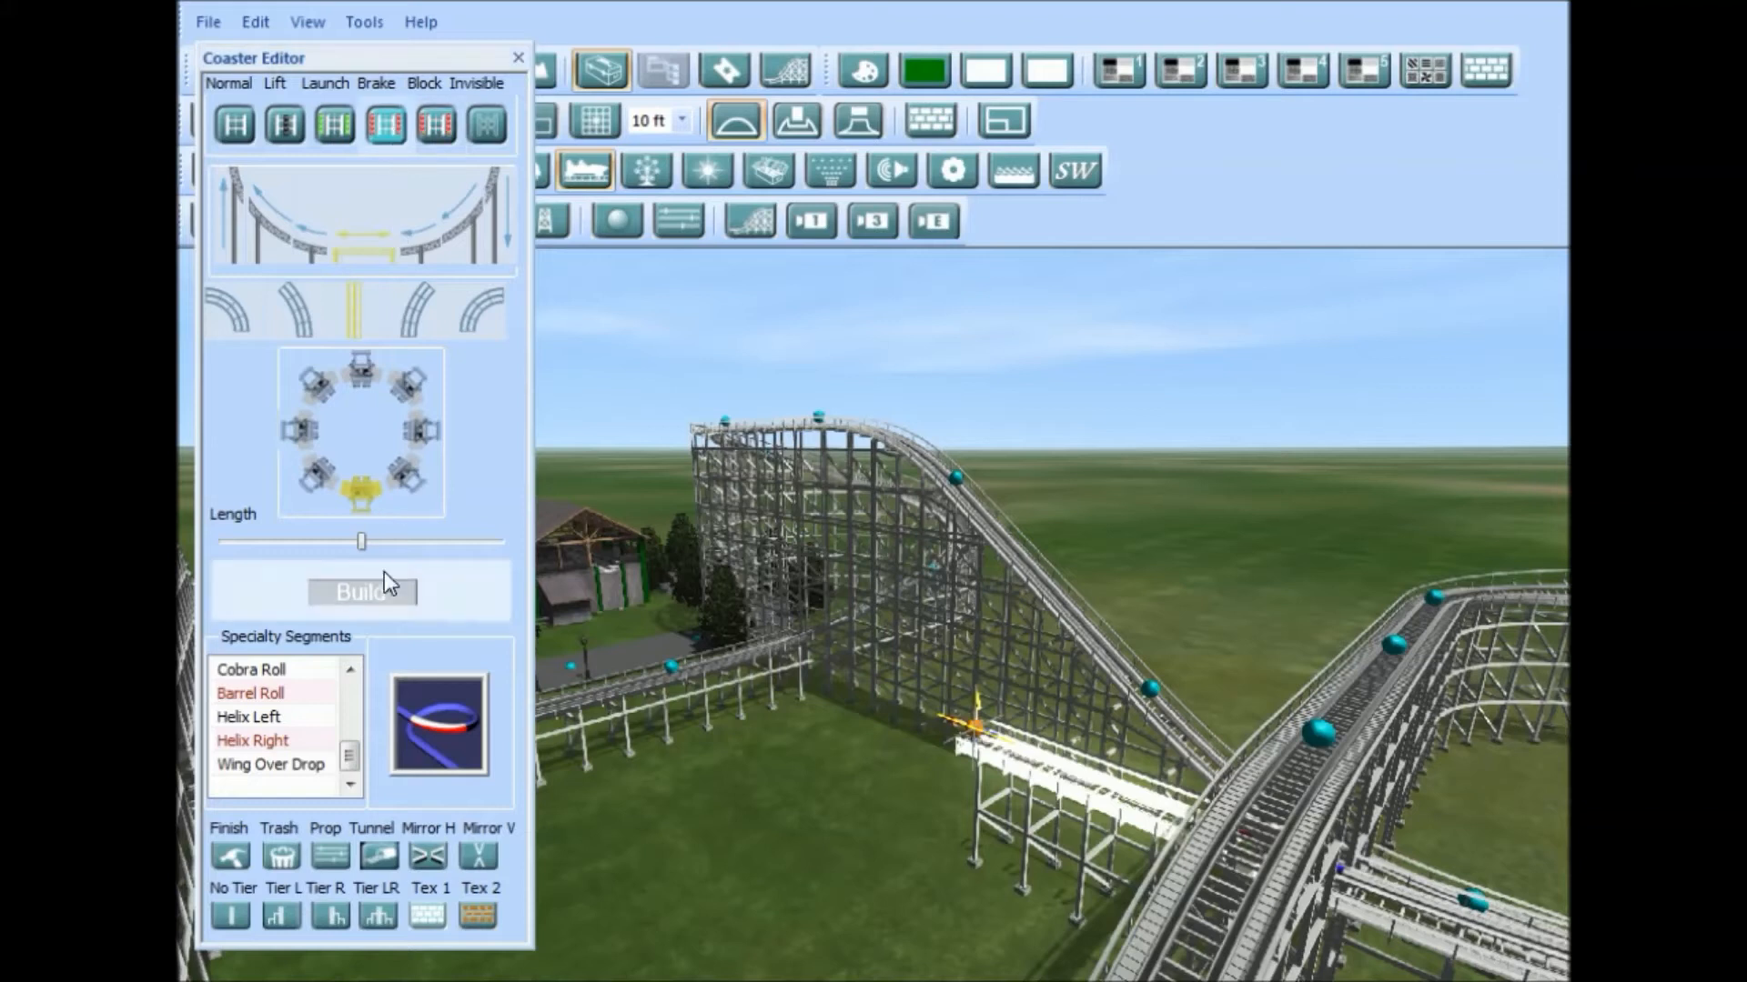
pyautogui.click(368, 586)
pyautogui.click(435, 125)
pyautogui.click(366, 593)
pyautogui.moveTo(878, 719); pyautogui.dragTo(1015, 819, button='middle')
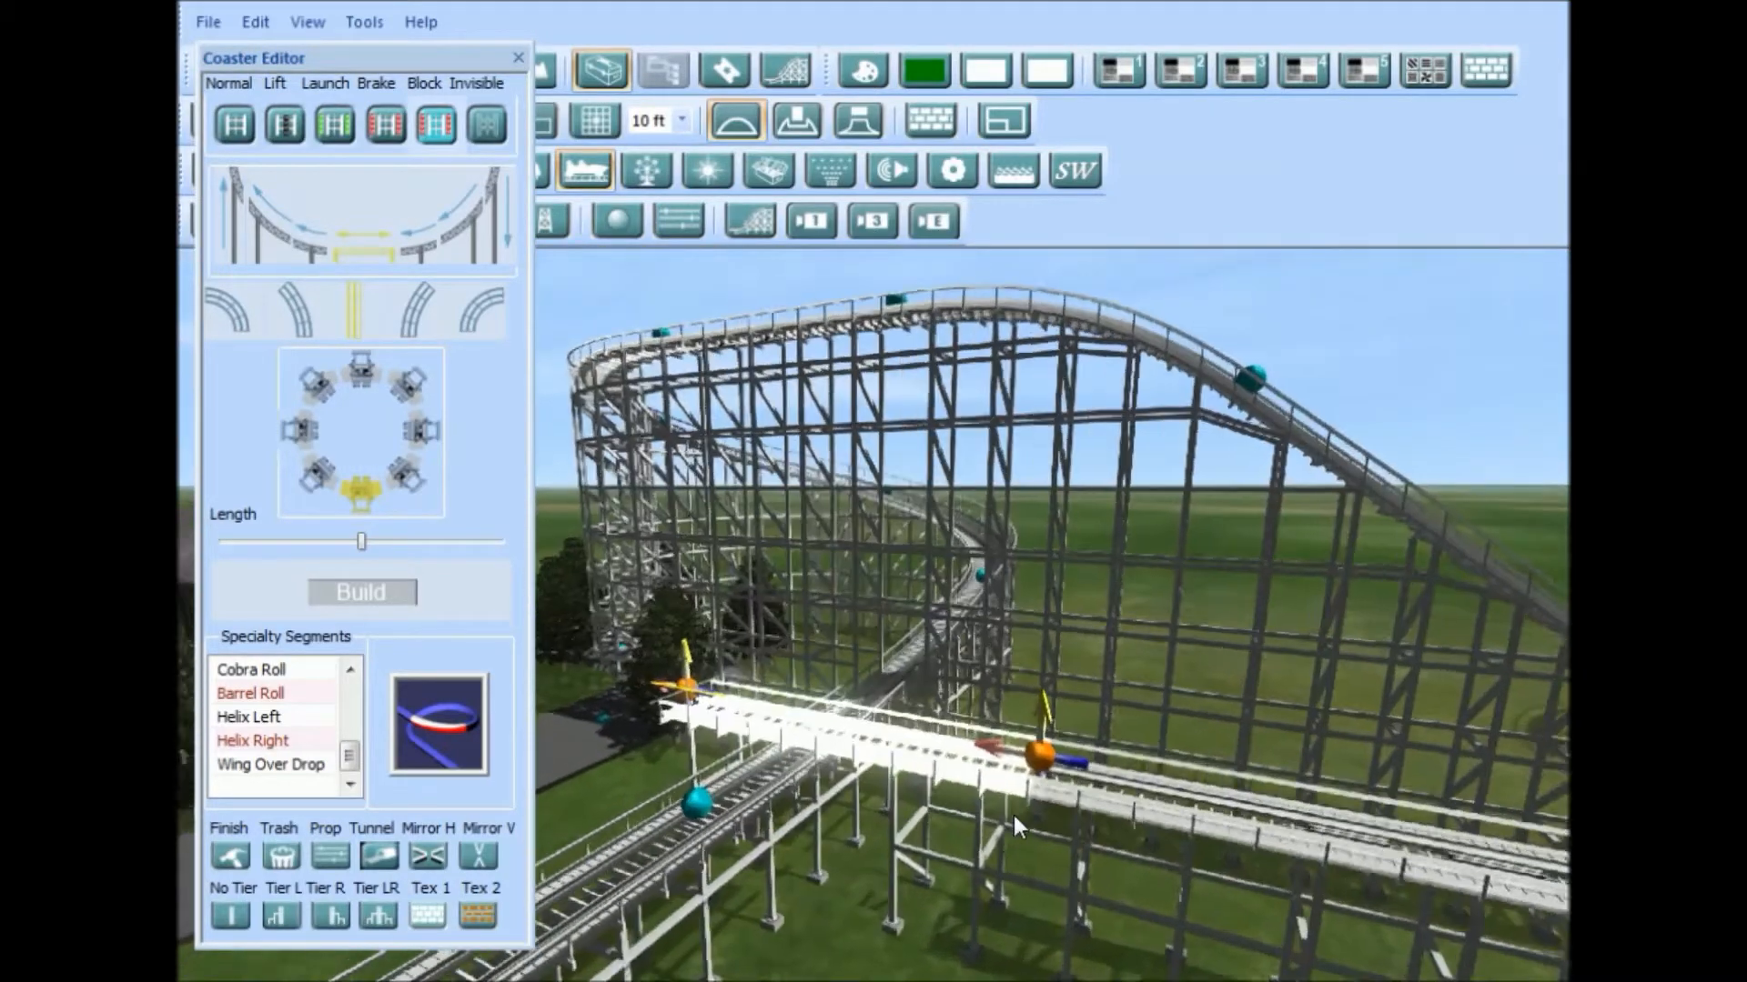
# Step: Build a default-length straight steep climb as a lift segment after the block segment
pyautogui.click(308, 243)
pyautogui.moveTo(964, 705); pyautogui.dragTo(1095, 875, button='middle')
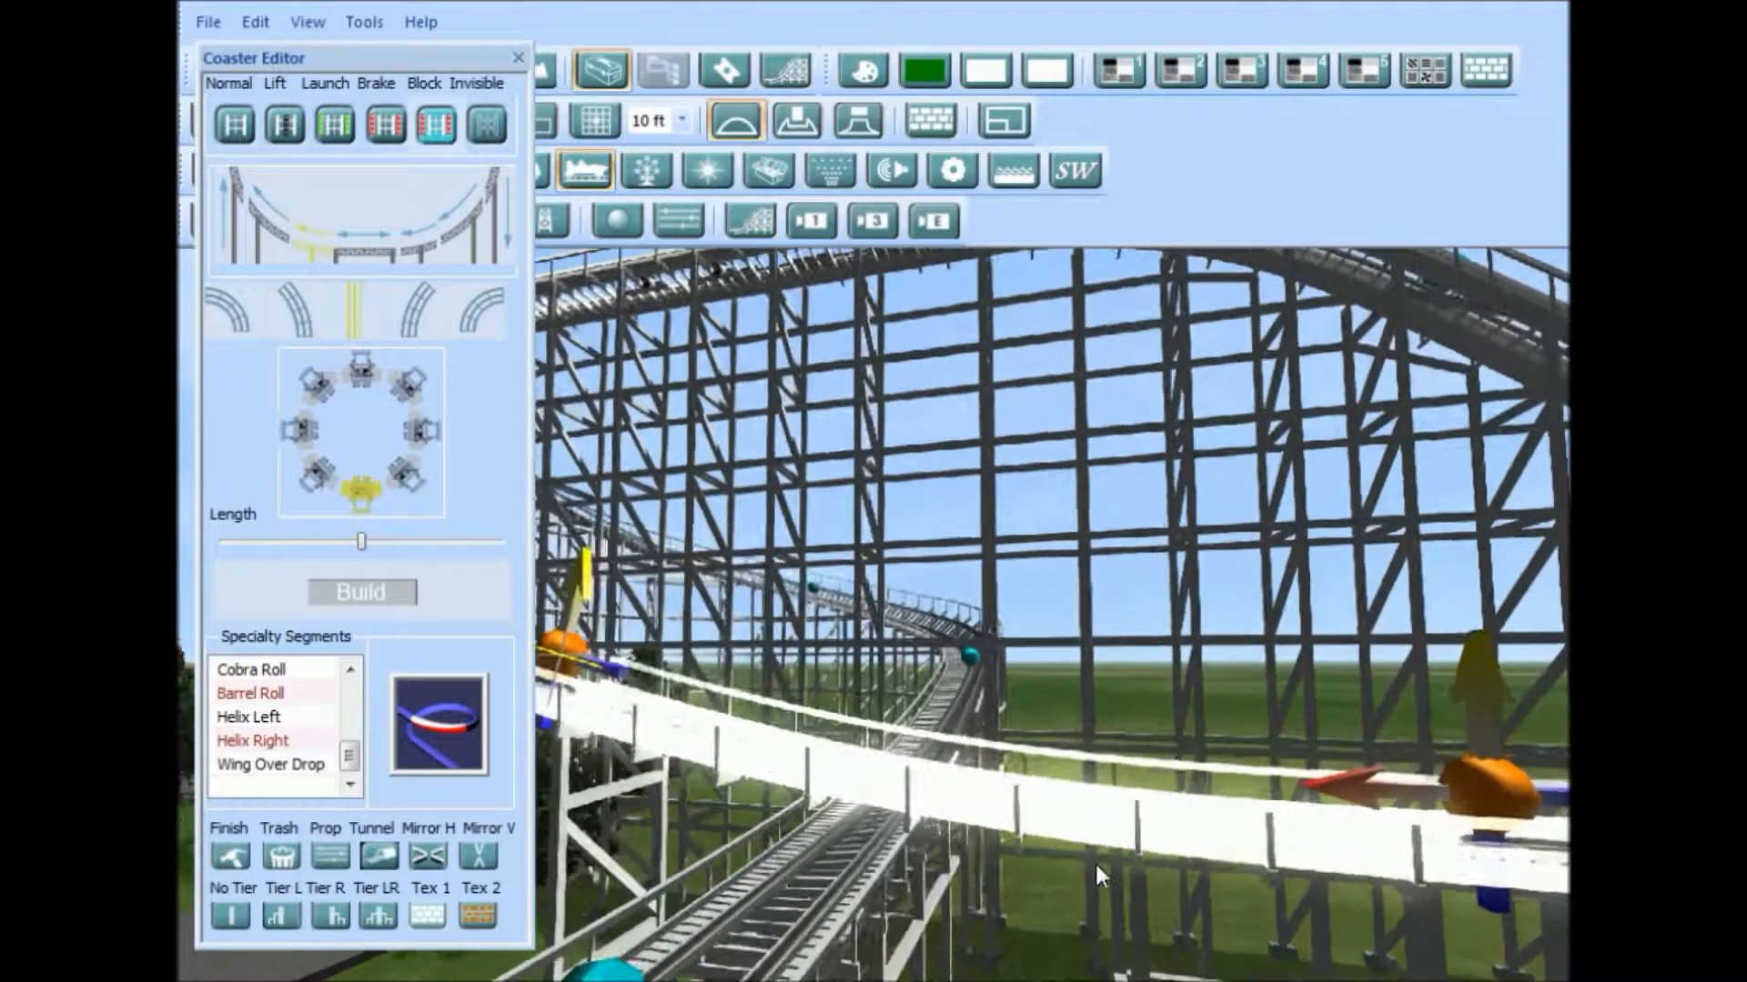
pyautogui.scroll(-5, 1101, 866)
pyautogui.moveTo(833, 853); pyautogui.dragTo(987, 817, button='middle')
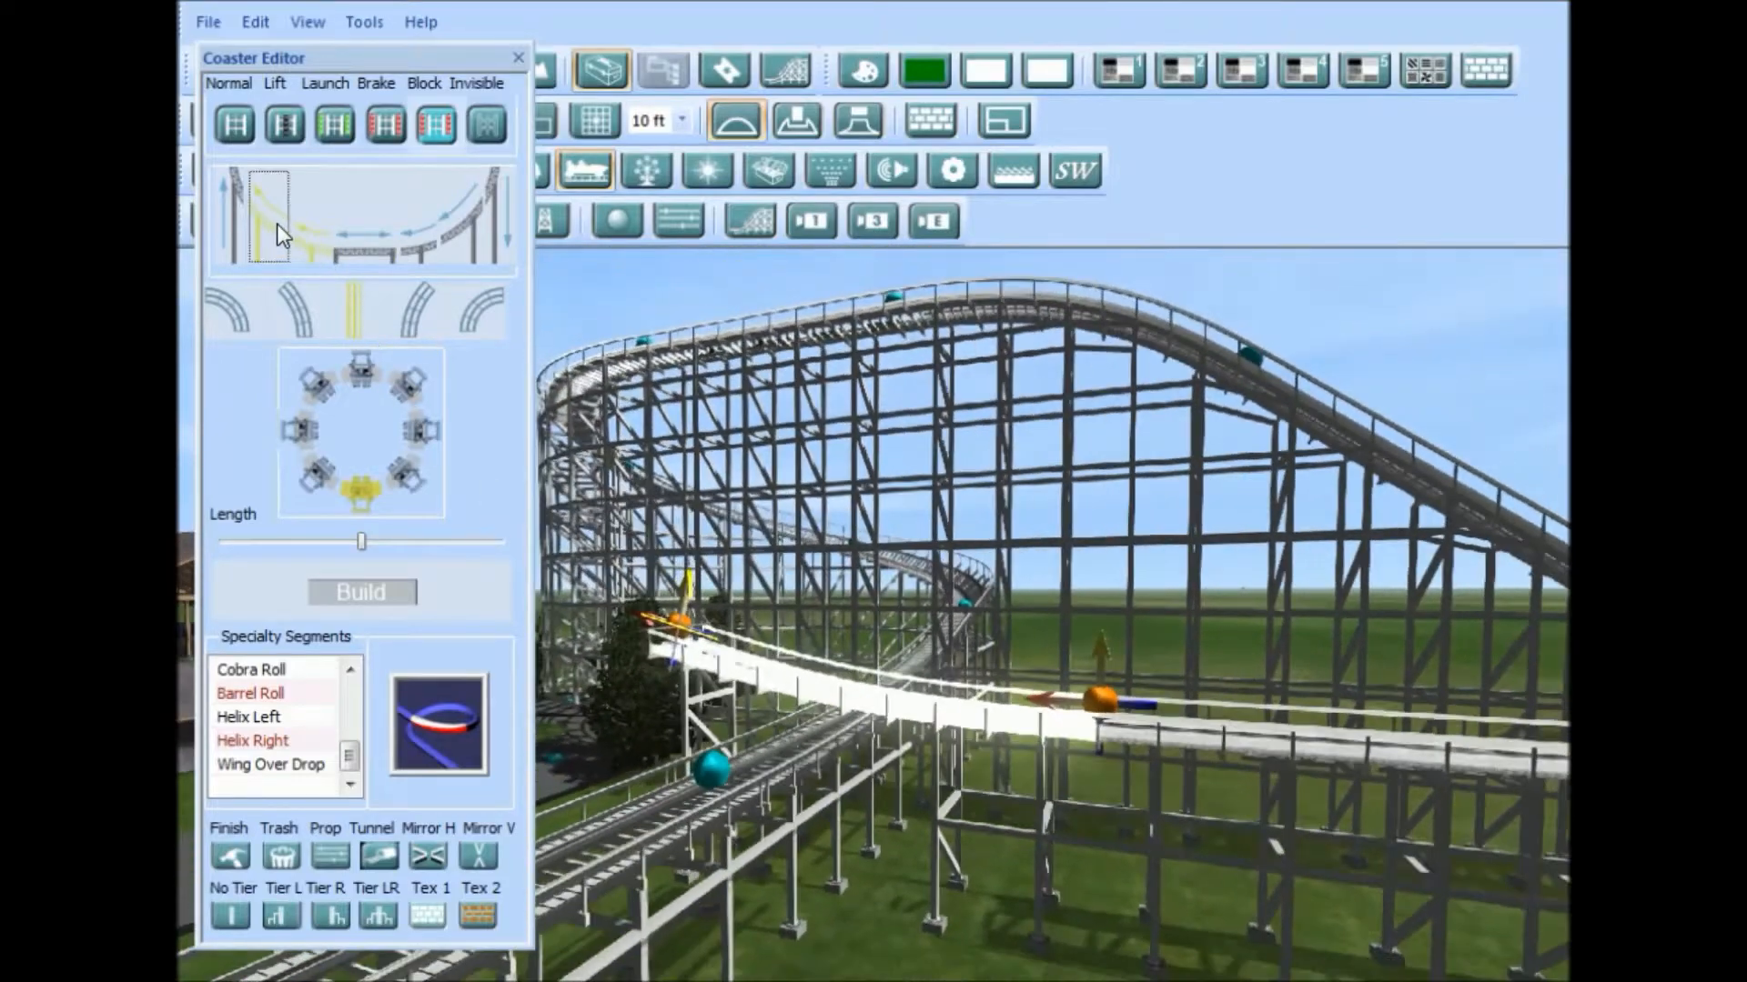
pyautogui.click(273, 219)
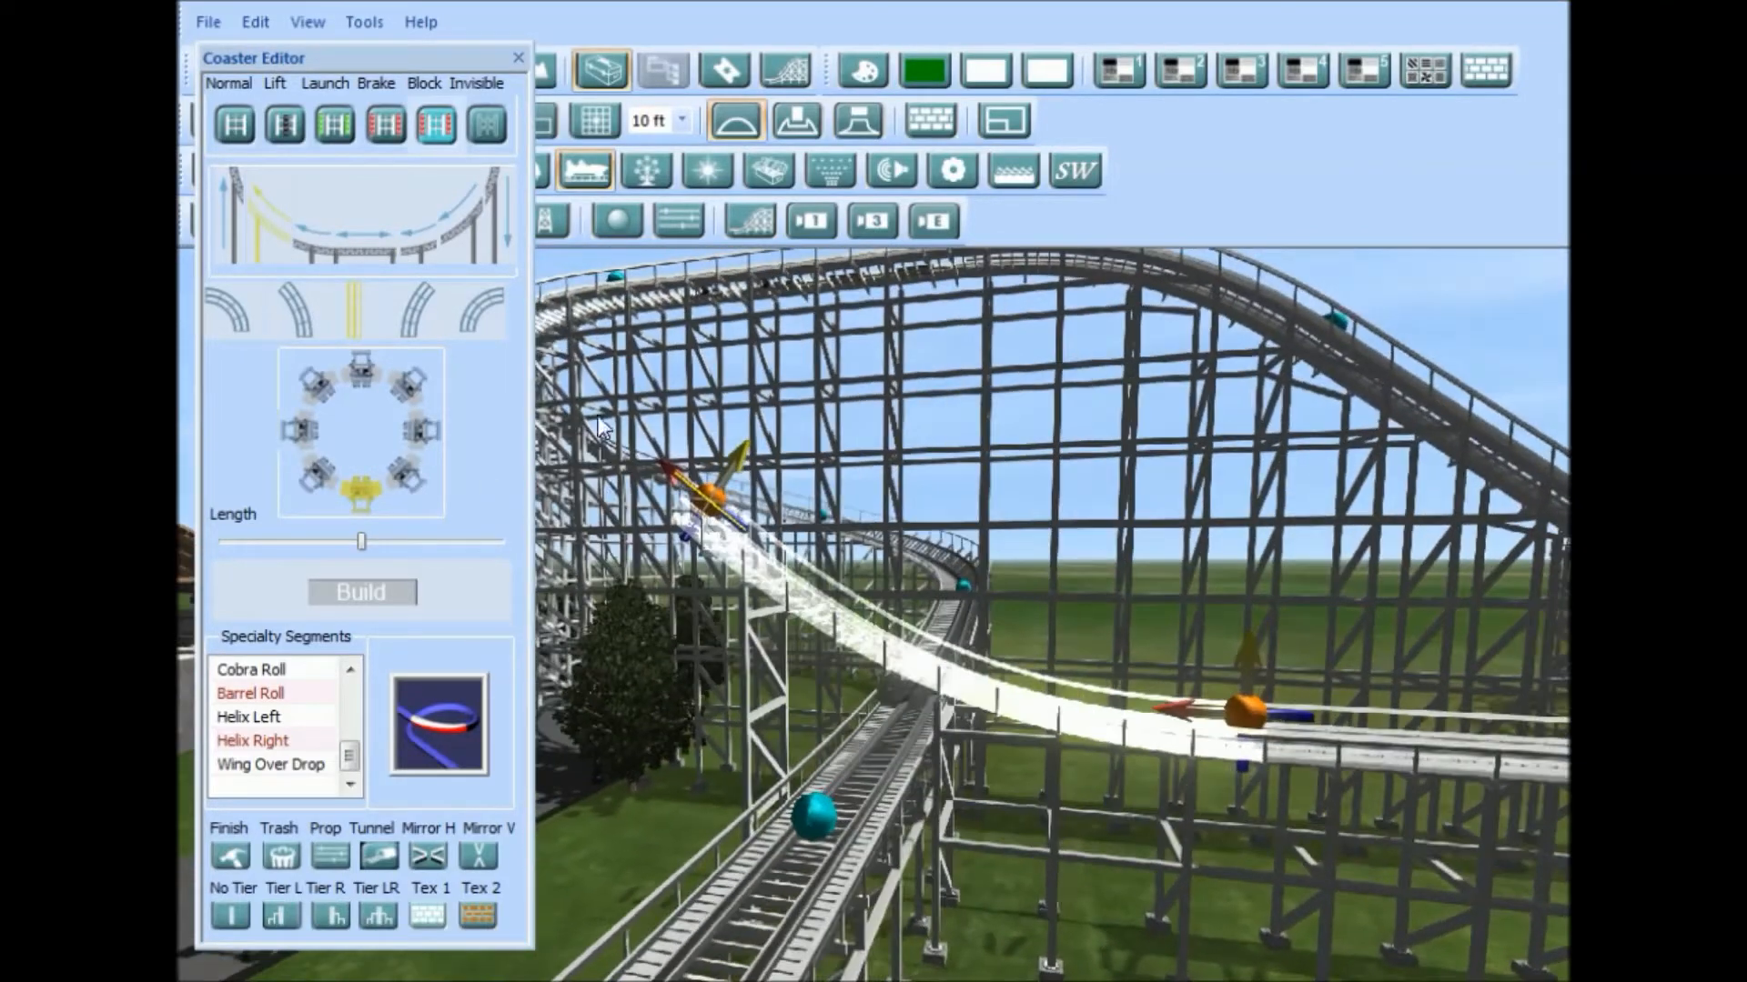
pyautogui.click(282, 202)
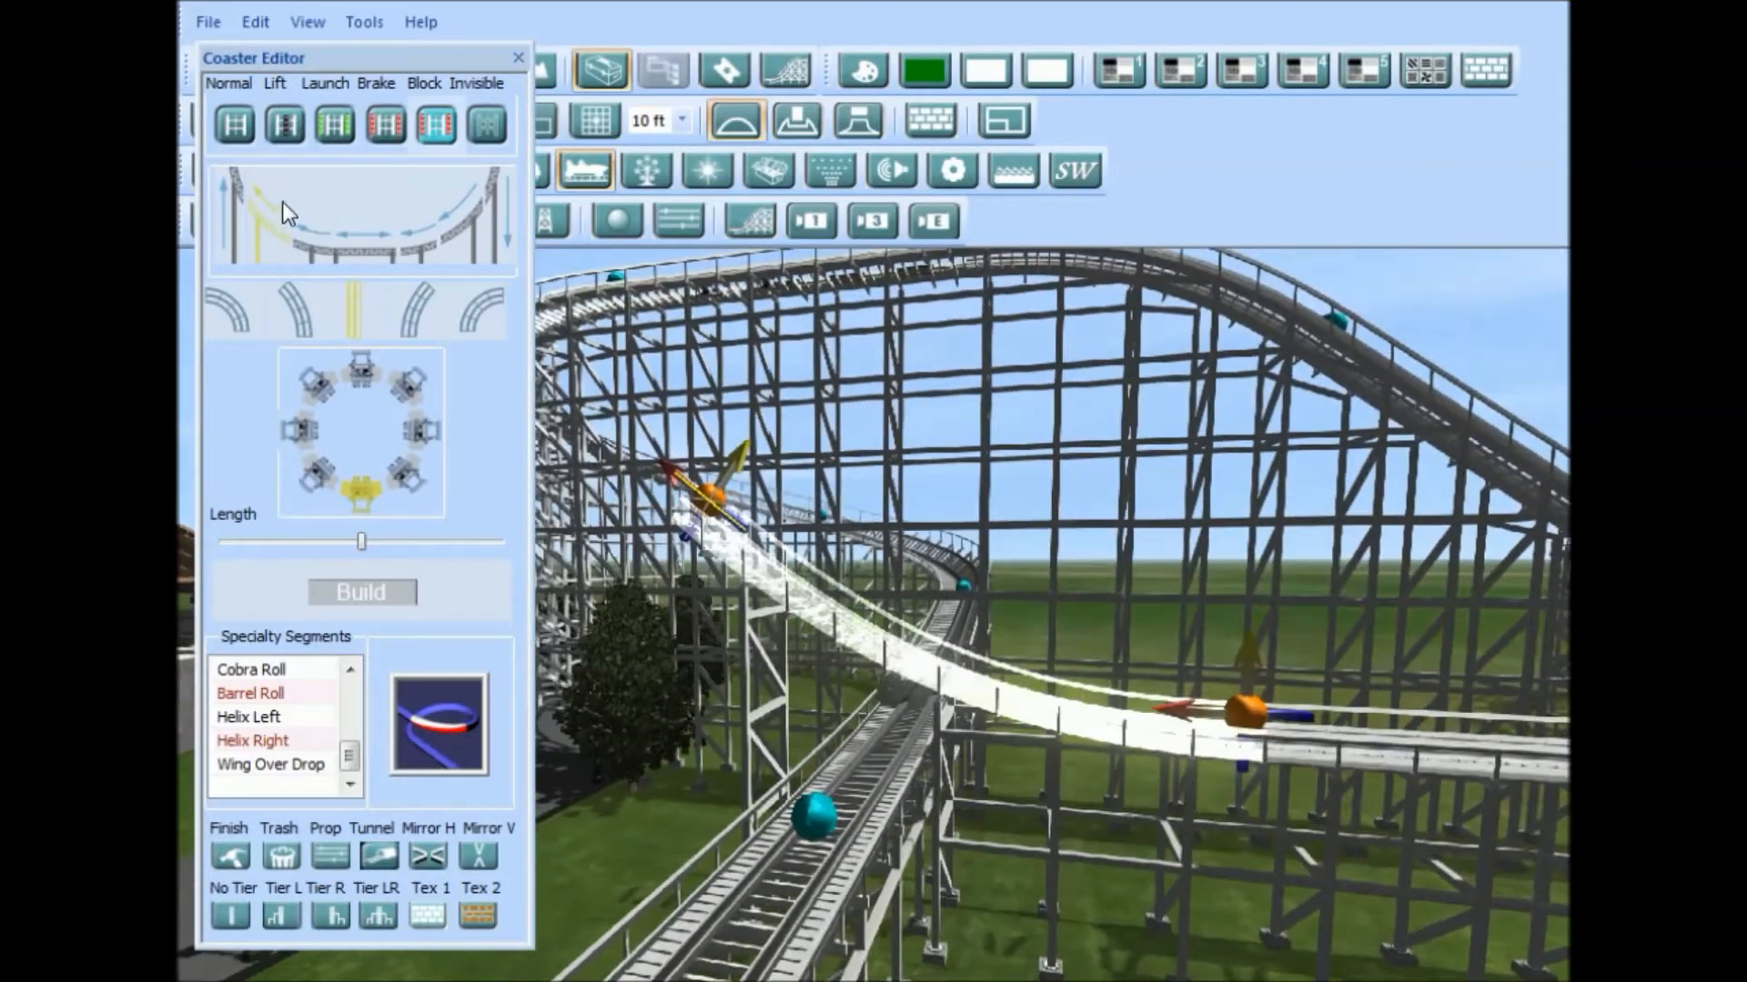
pyautogui.click(287, 122)
pyautogui.click(357, 593)
# Step: Build a default-length straight level crest as a lift segment at the top of the steep climb
pyautogui.moveTo(1068, 697); pyautogui.dragTo(1045, 597, button='middle')
pyautogui.click(431, 279)
pyautogui.click(367, 244)
pyautogui.moveTo(744, 572); pyautogui.dragTo(1030, 805, button='middle')
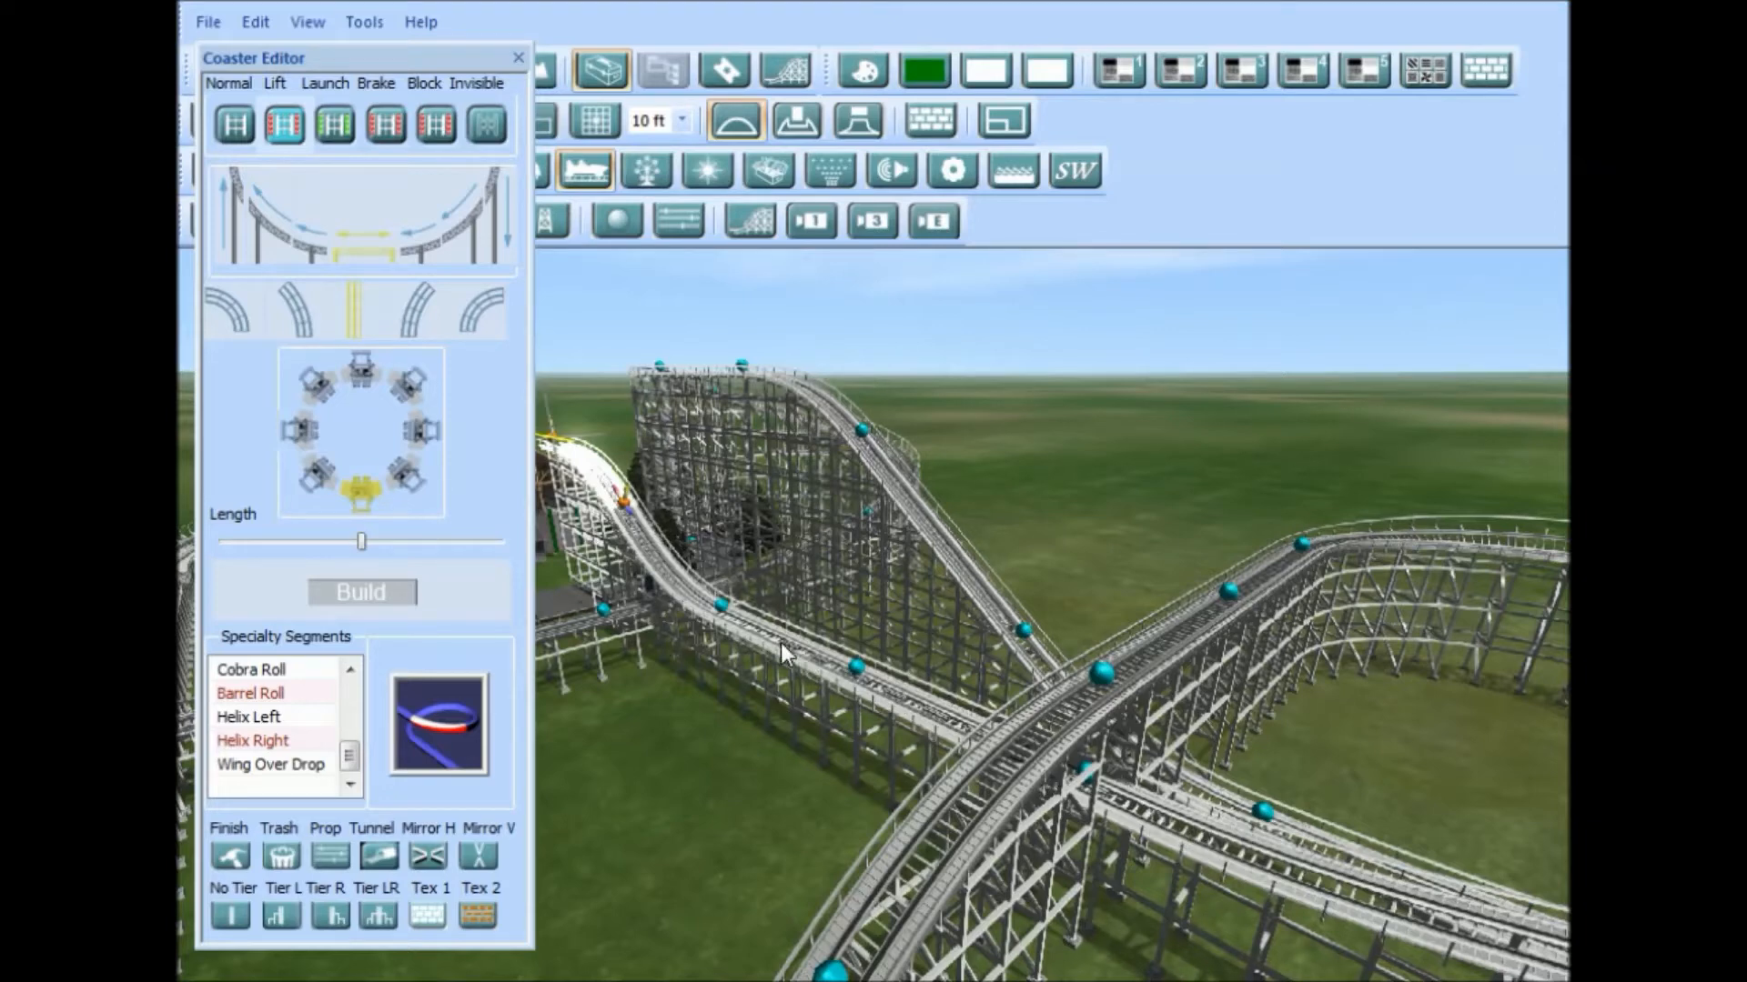
pyautogui.moveTo(1056, 822); pyautogui.dragTo(764, 523, button='middle')
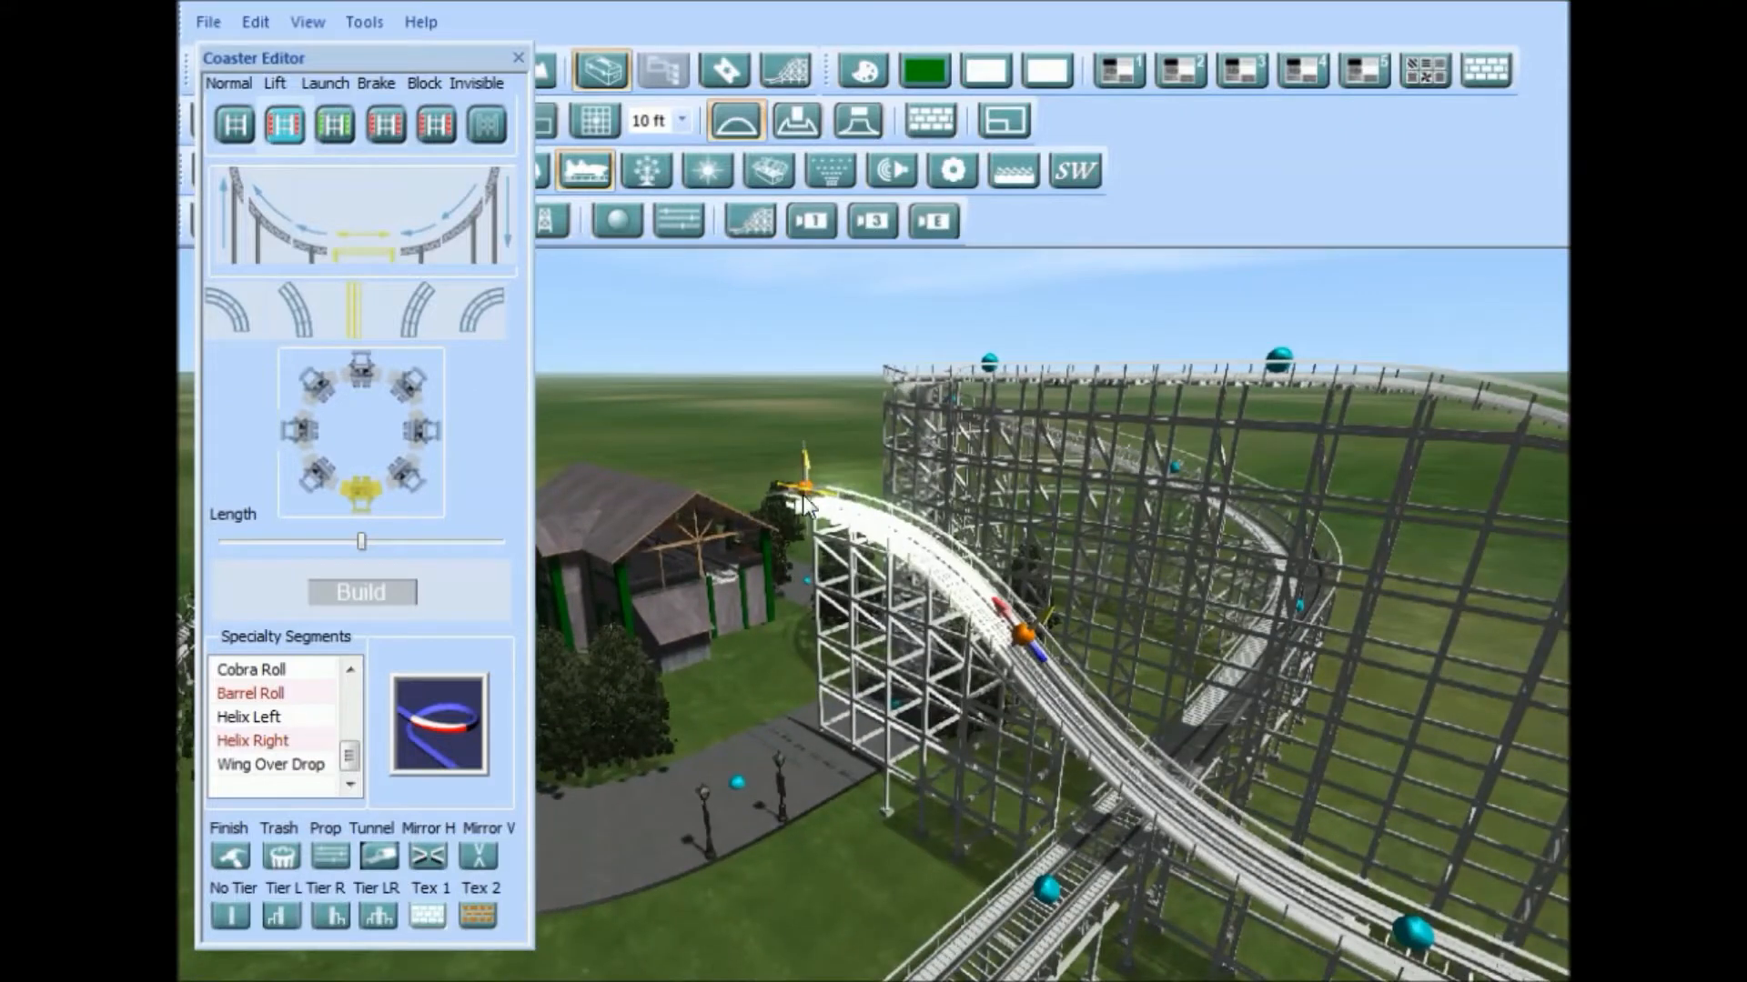
pyautogui.moveTo(841, 536); pyautogui.dragTo(411, 549, button='middle')
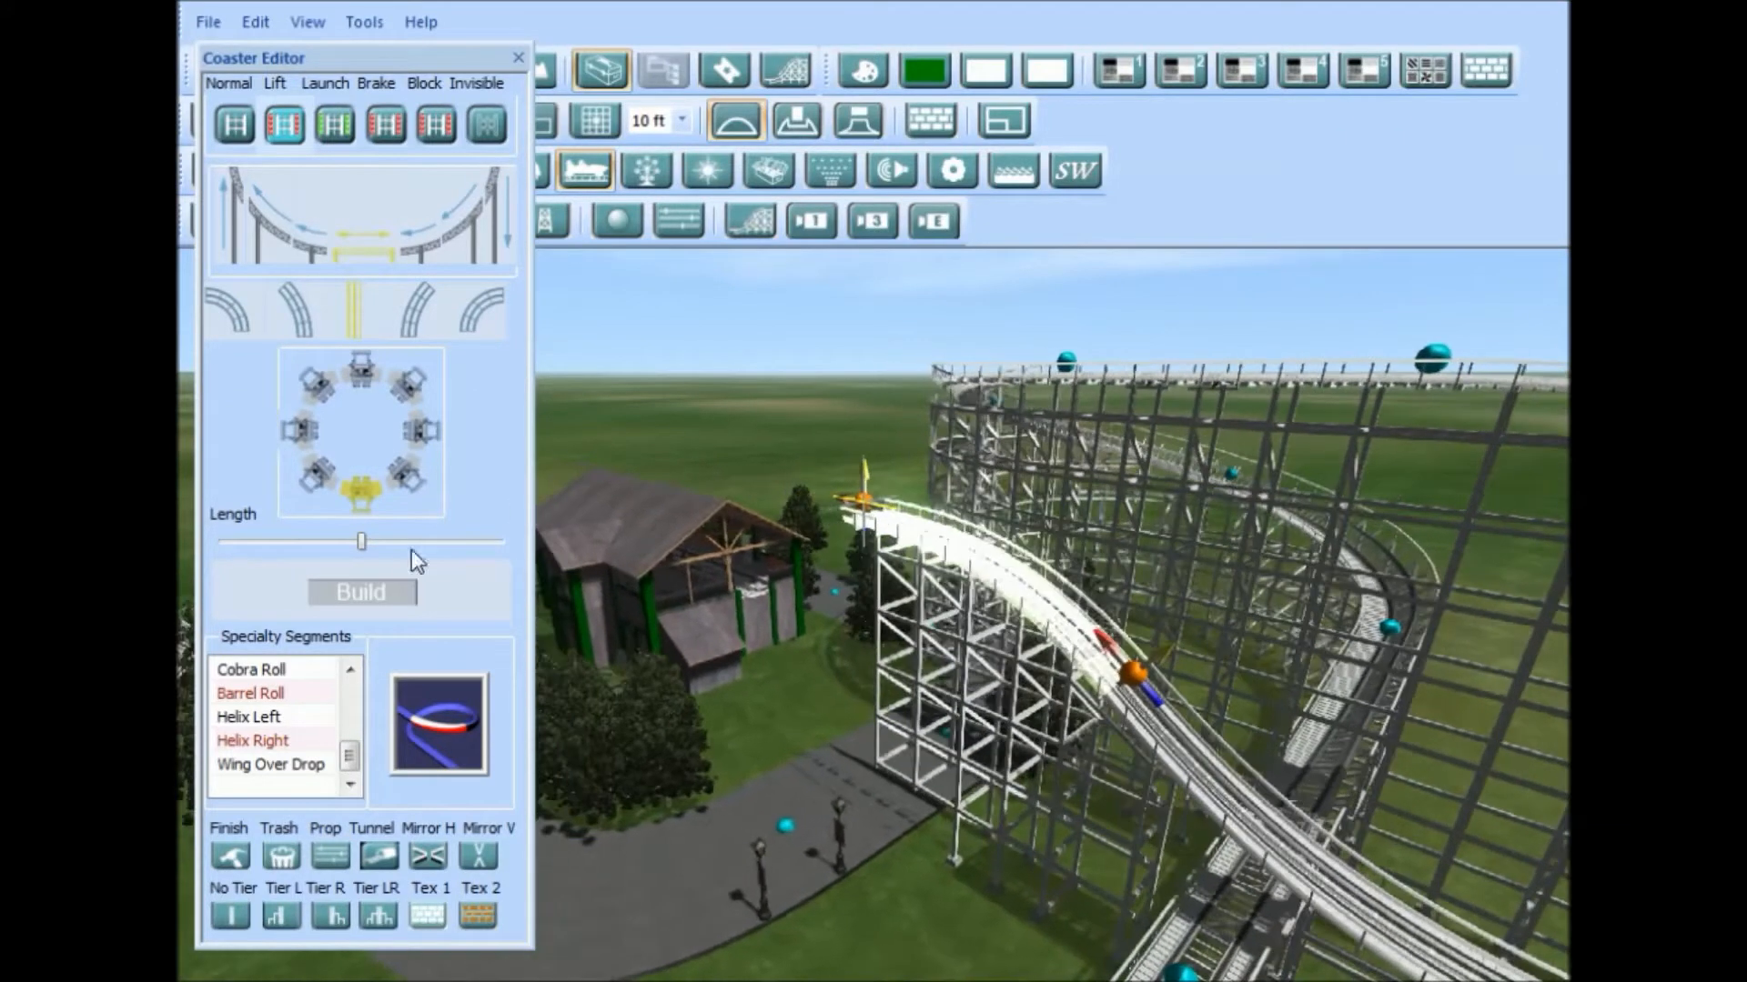
pyautogui.click(348, 593)
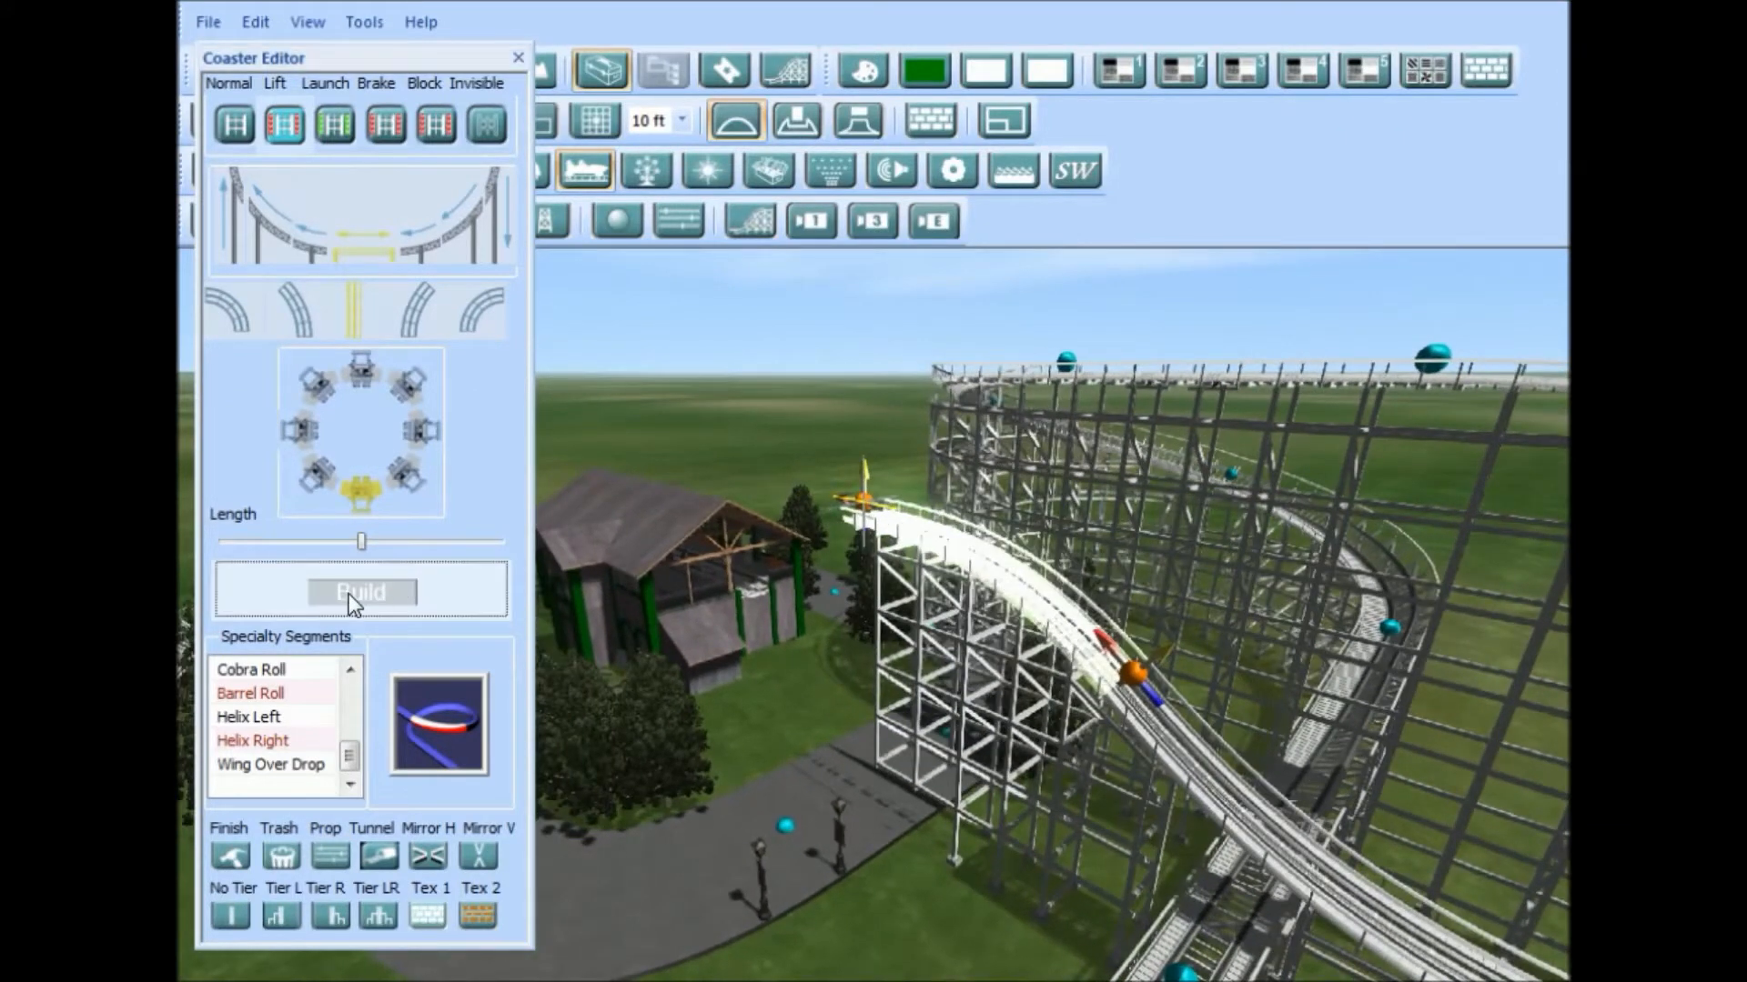
# Step: Build the first two segments of a specialty left helix from the second lift's crest, curving around the plaza
pyautogui.click(249, 719)
pyautogui.scroll(-5, 835, 710)
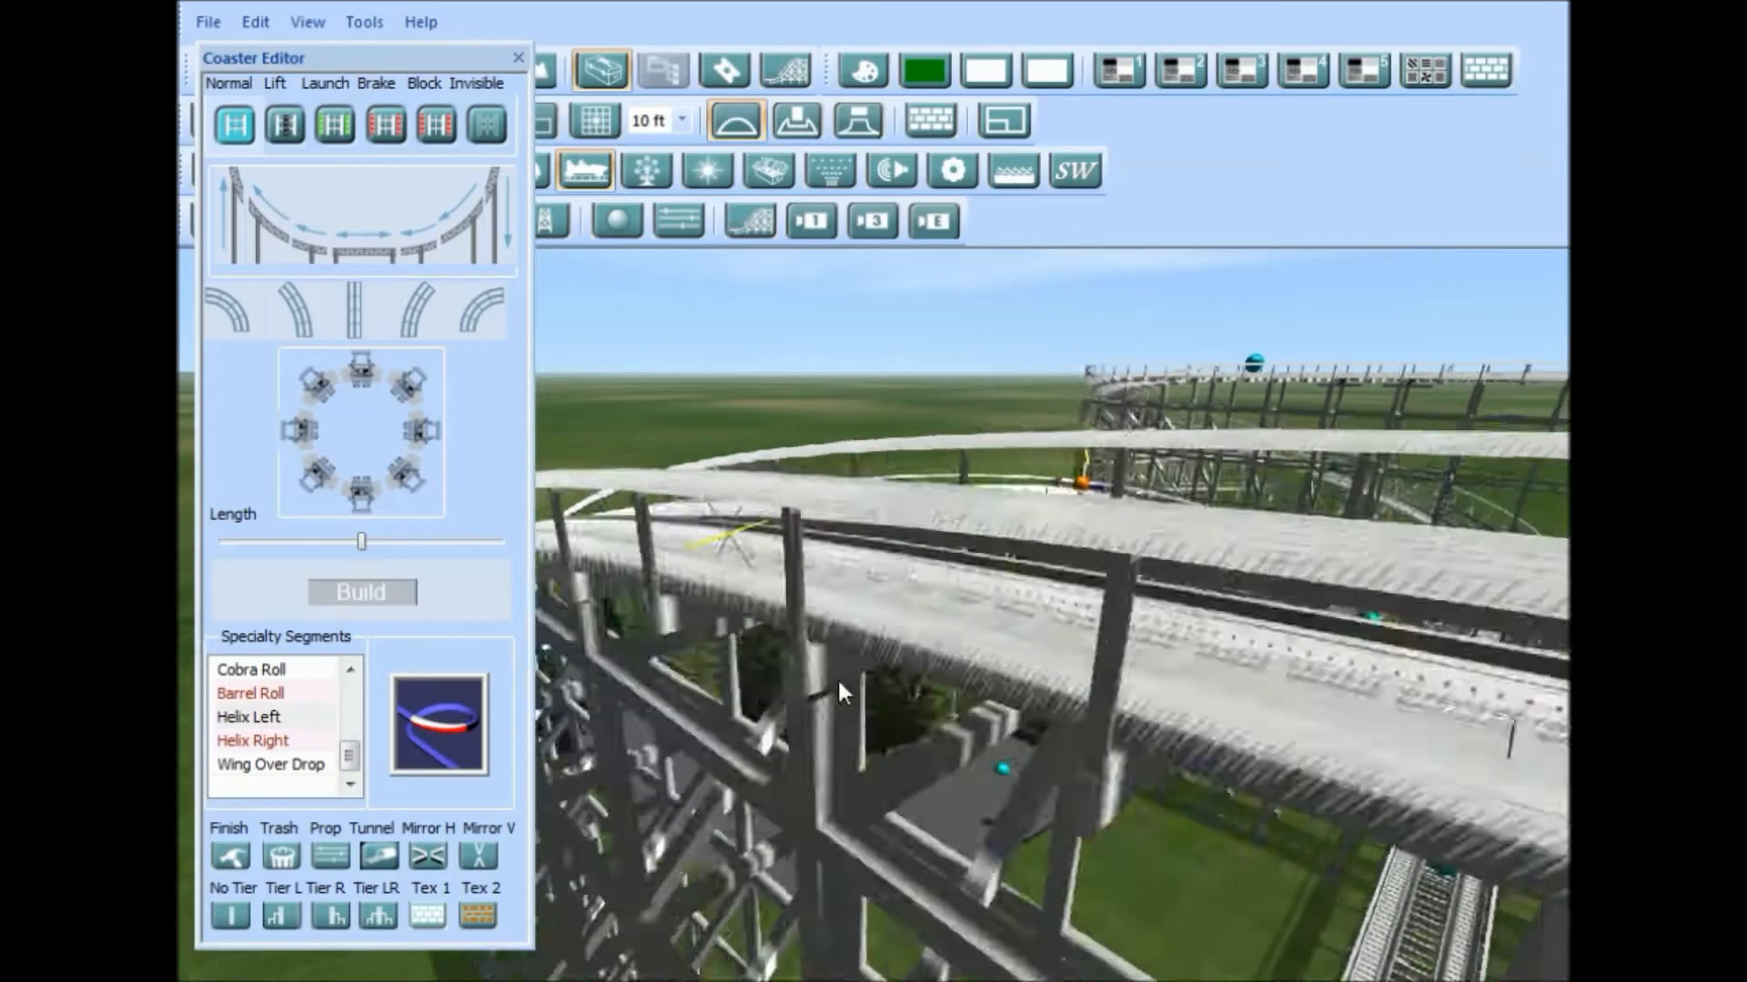
pyautogui.moveTo(841, 692); pyautogui.dragTo(722, 559, button='middle')
pyautogui.scroll(-3, 722, 559)
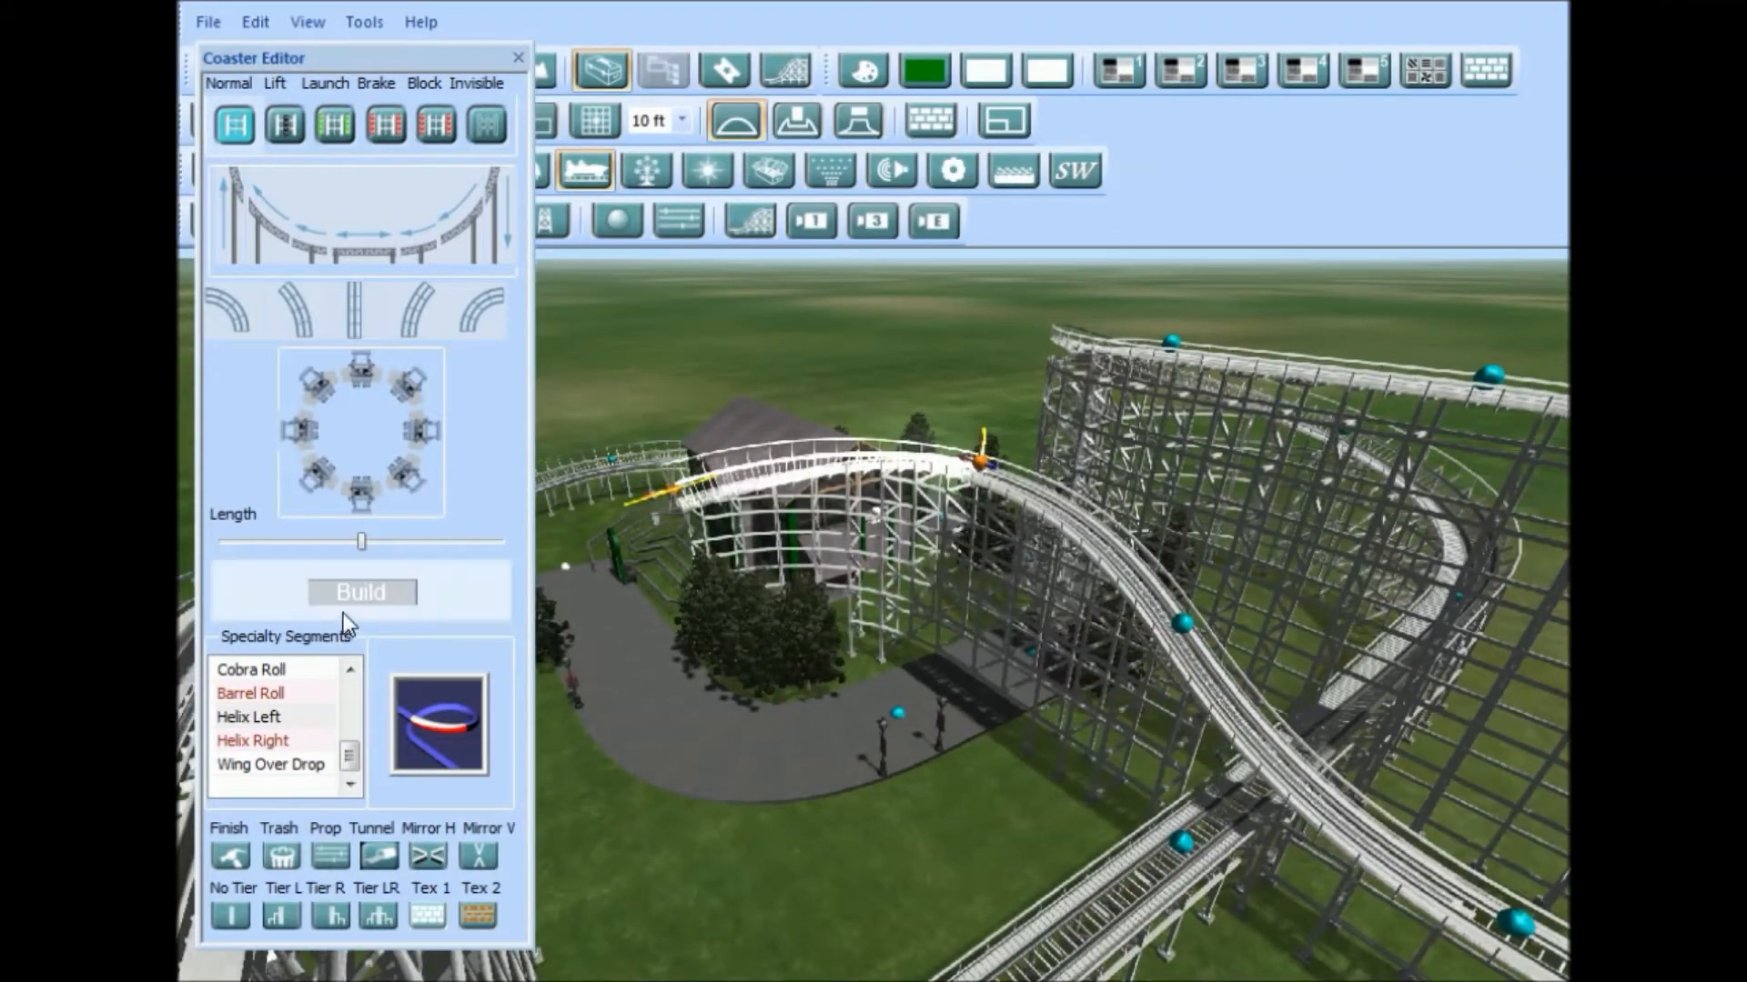
pyautogui.click(360, 594)
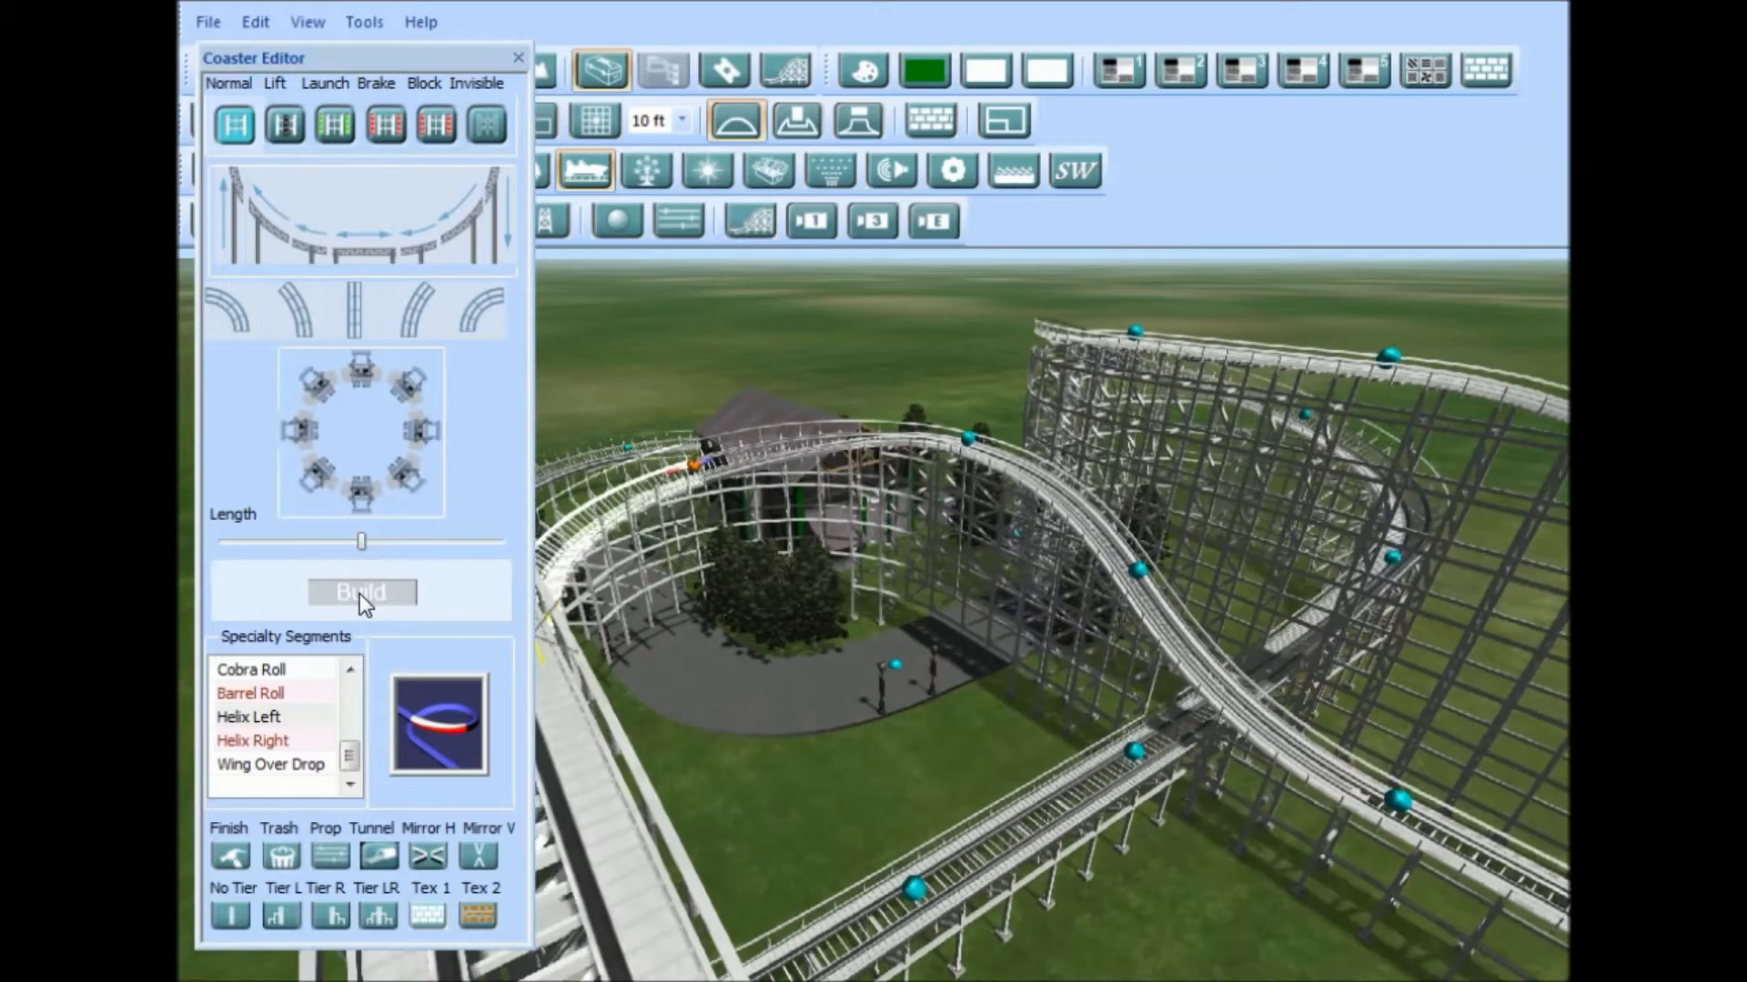
pyautogui.click(358, 593)
pyautogui.scroll(3, 512, 631)
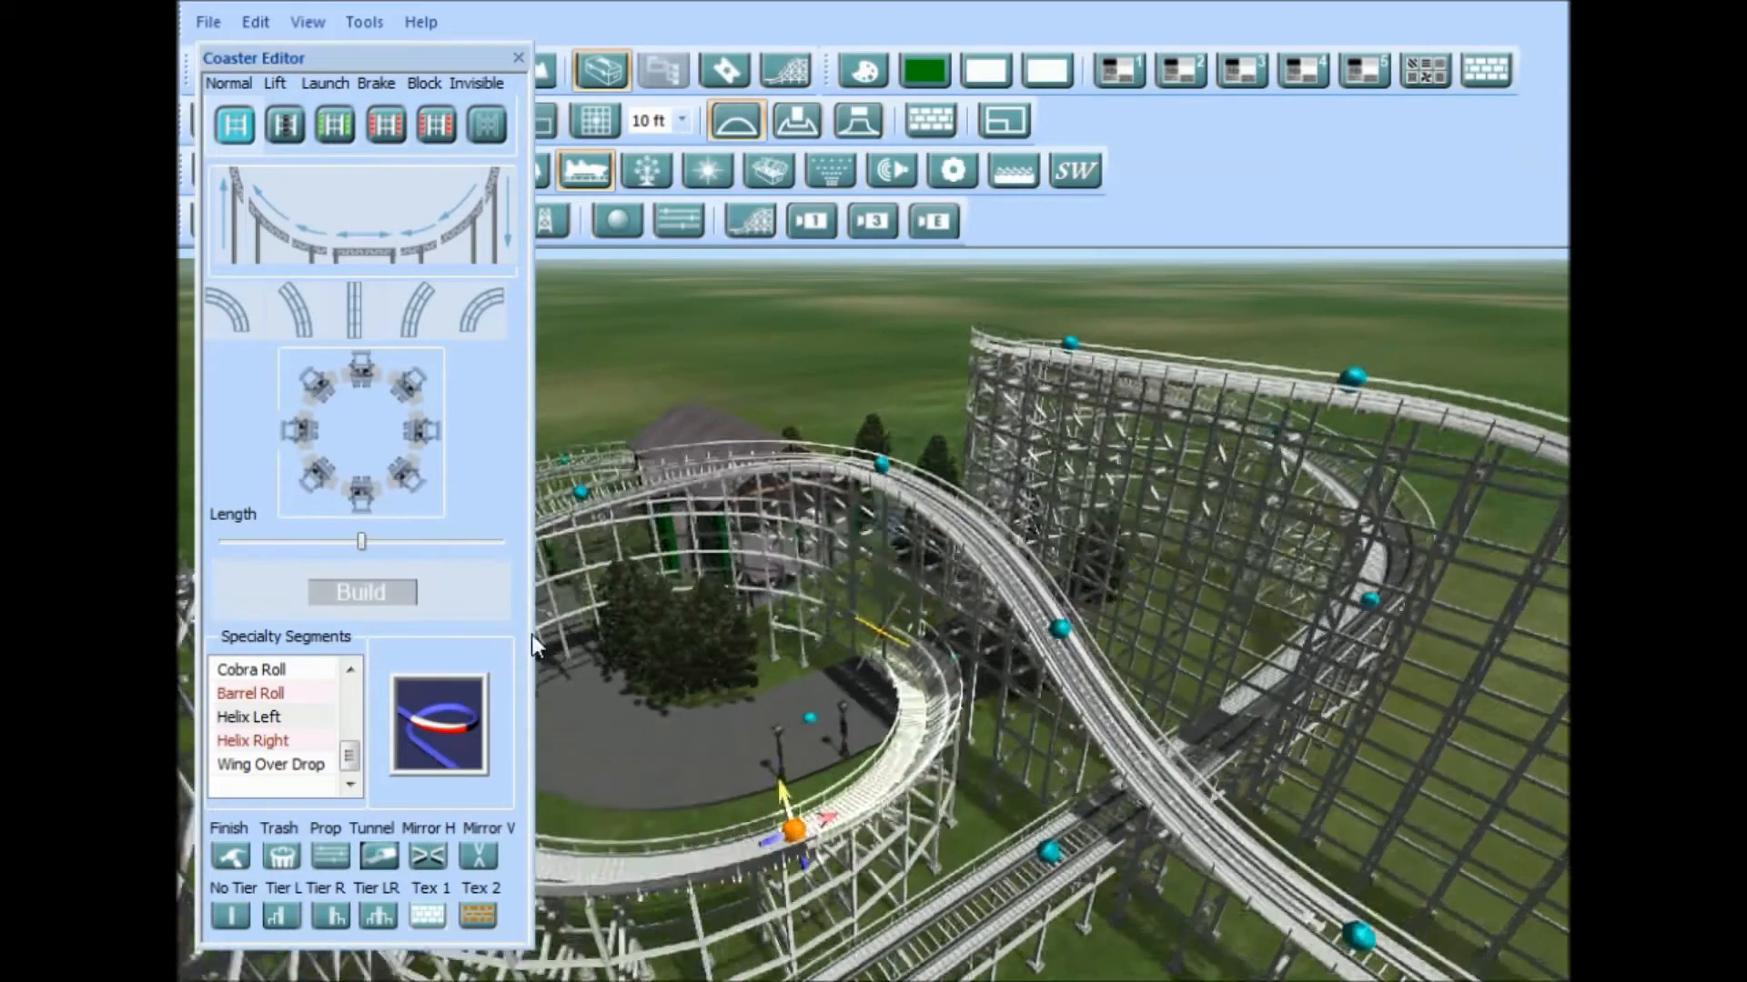
# Step: Build a banked, level sharp left turn with a longer-than-default length as a brake segment, leading off the helix toward the station
pyautogui.click(356, 312)
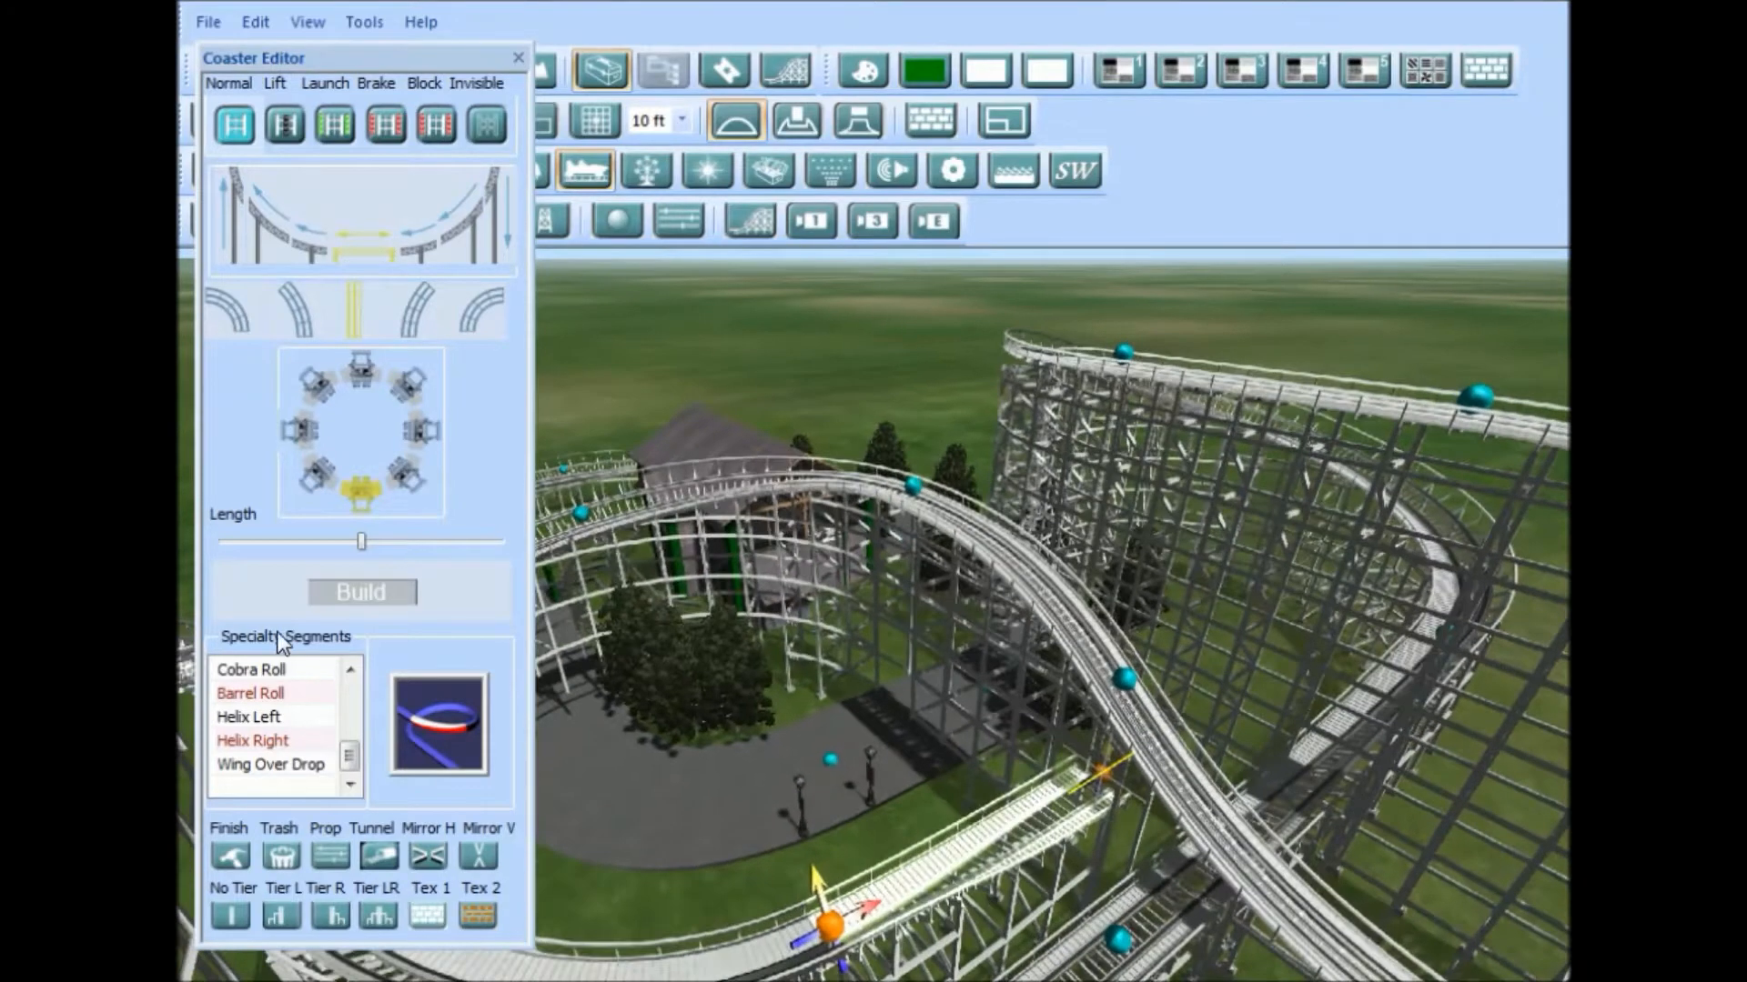
pyautogui.click(315, 471)
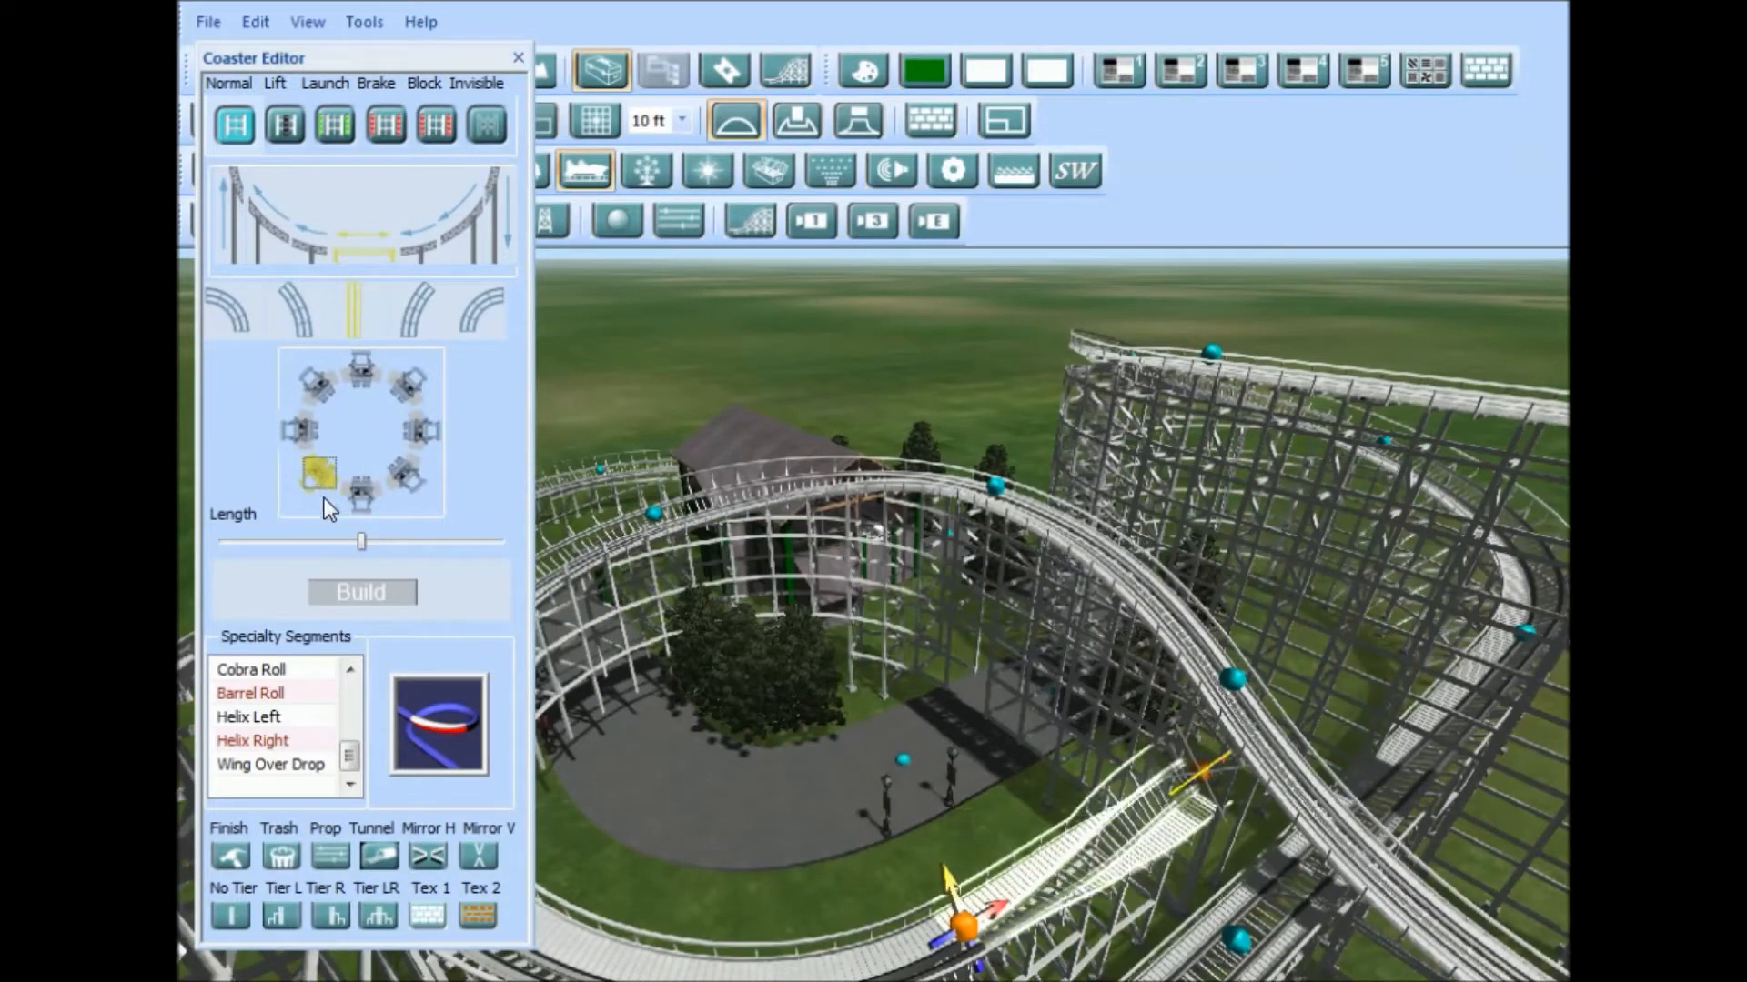
pyautogui.click(415, 468)
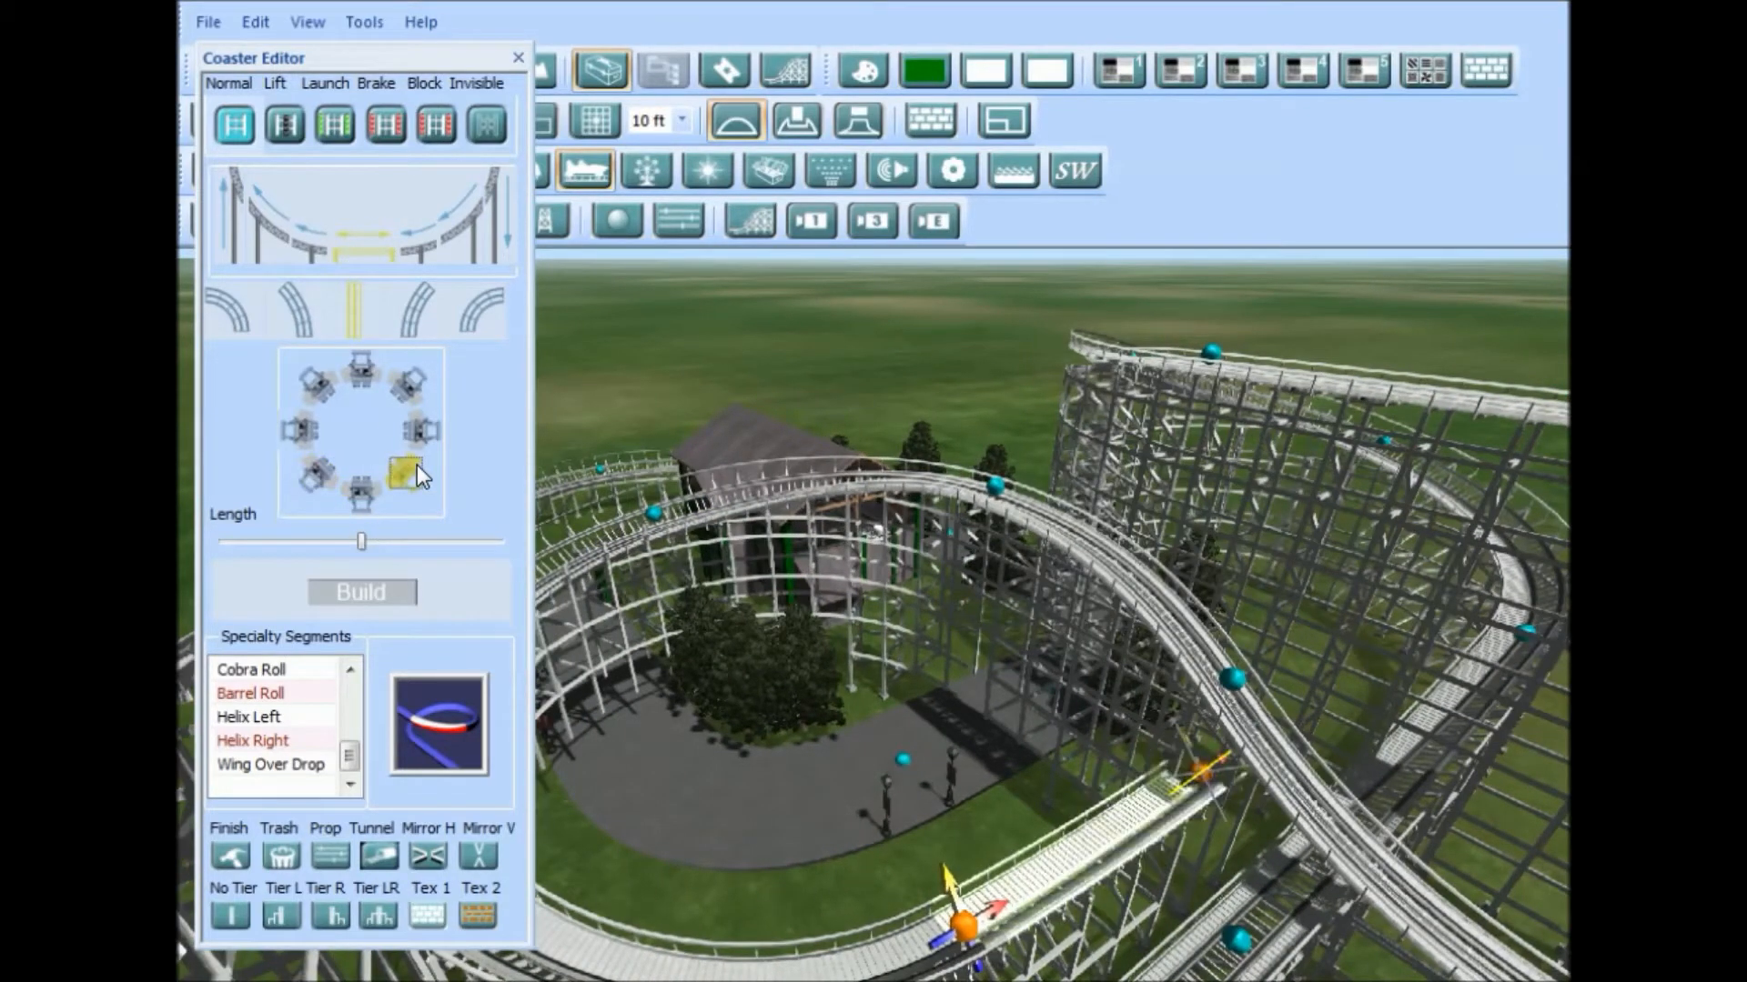
pyautogui.click(238, 304)
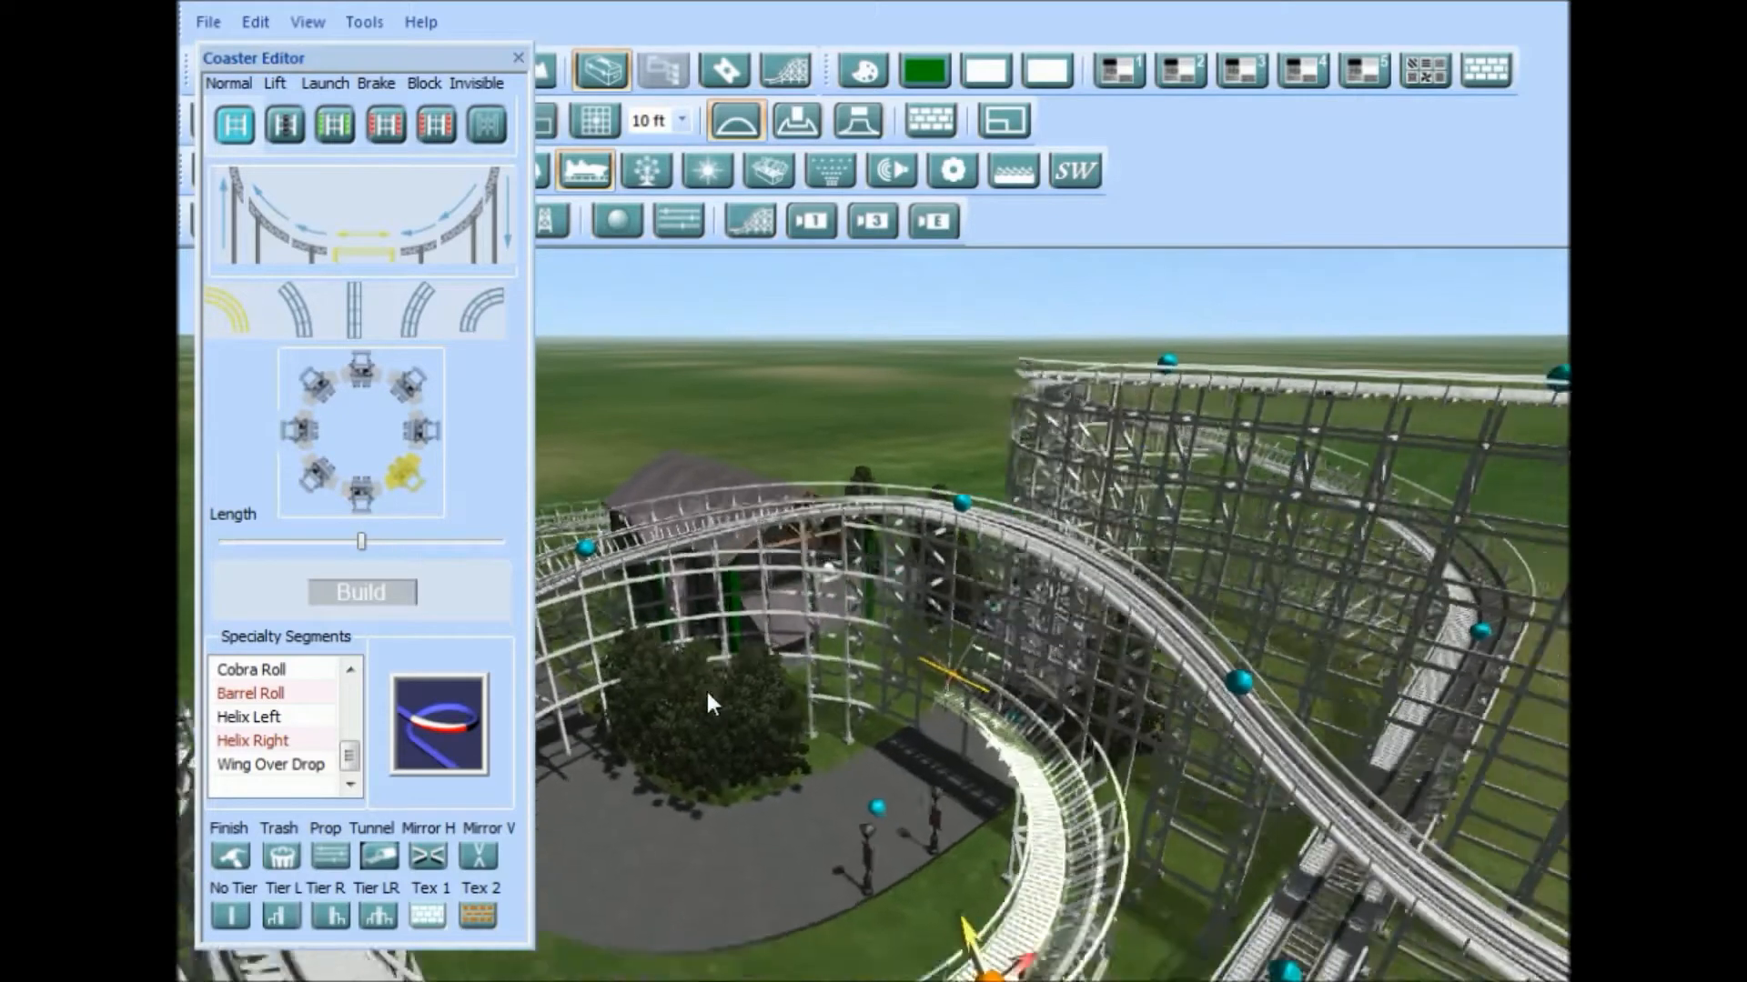
pyautogui.moveTo(362, 548); pyautogui.dragTo(411, 550)
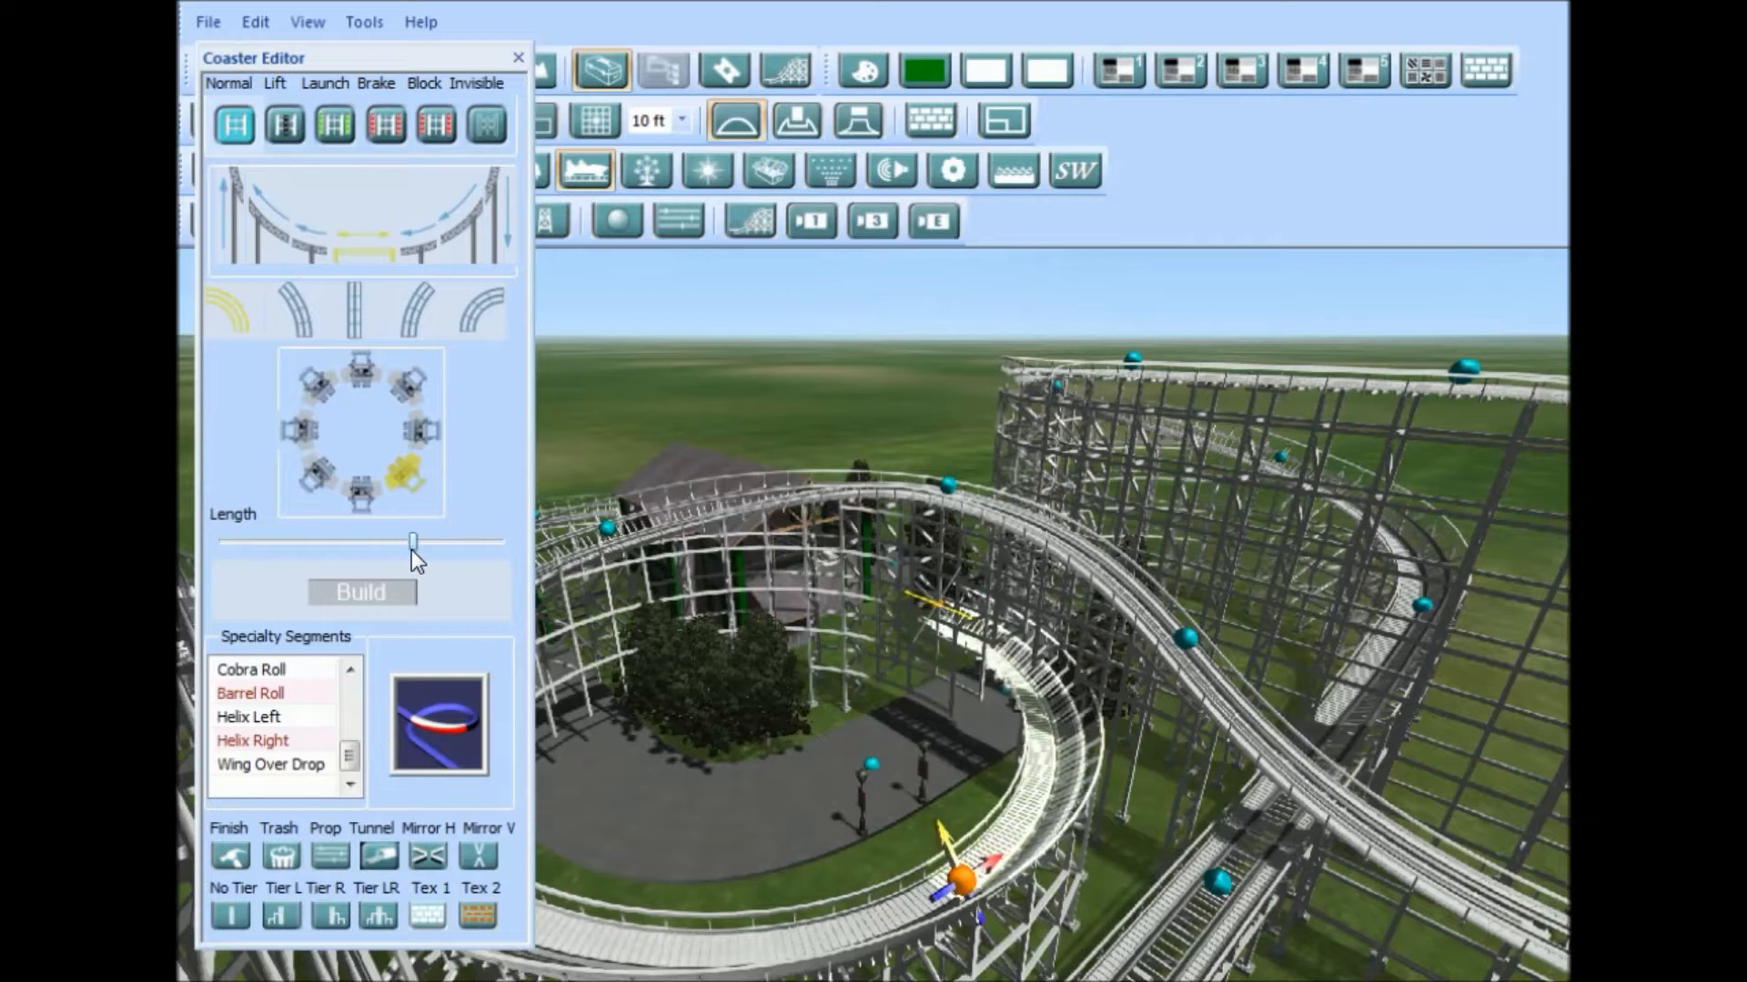
pyautogui.click(391, 126)
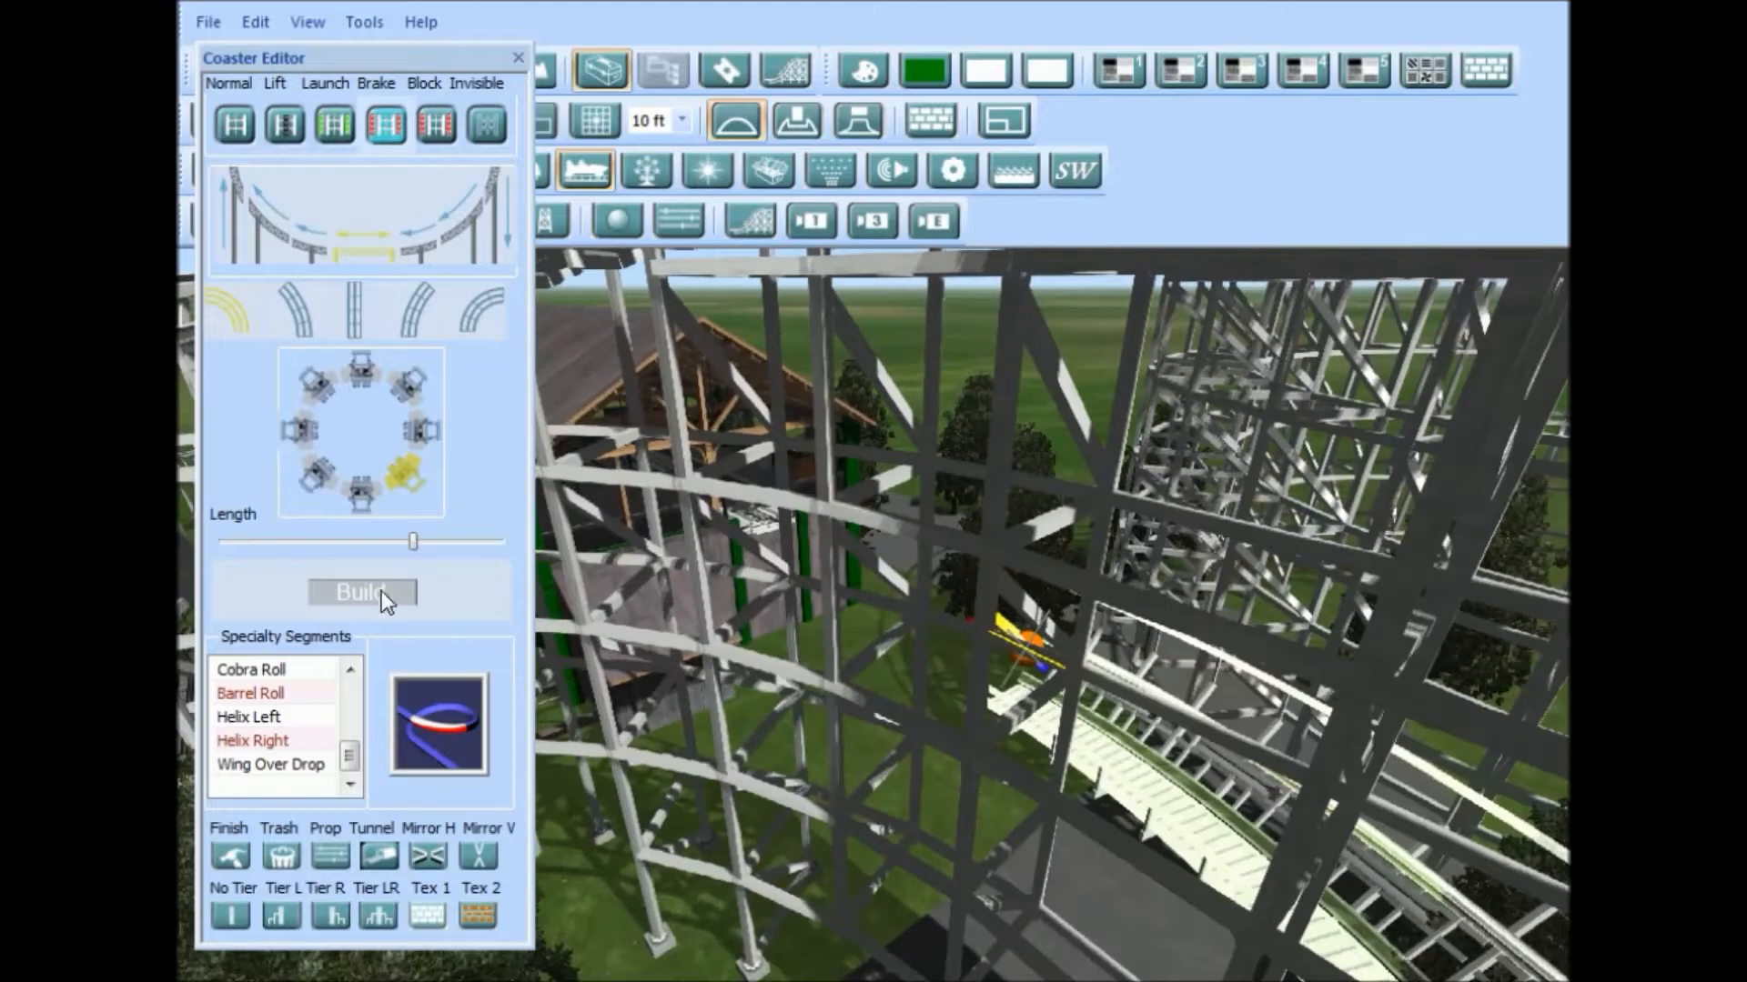
pyautogui.click(380, 591)
# Step: Finish the coaster by joining the end of the brake turn to the station track, and close the Coaster Editor
pyautogui.click(231, 853)
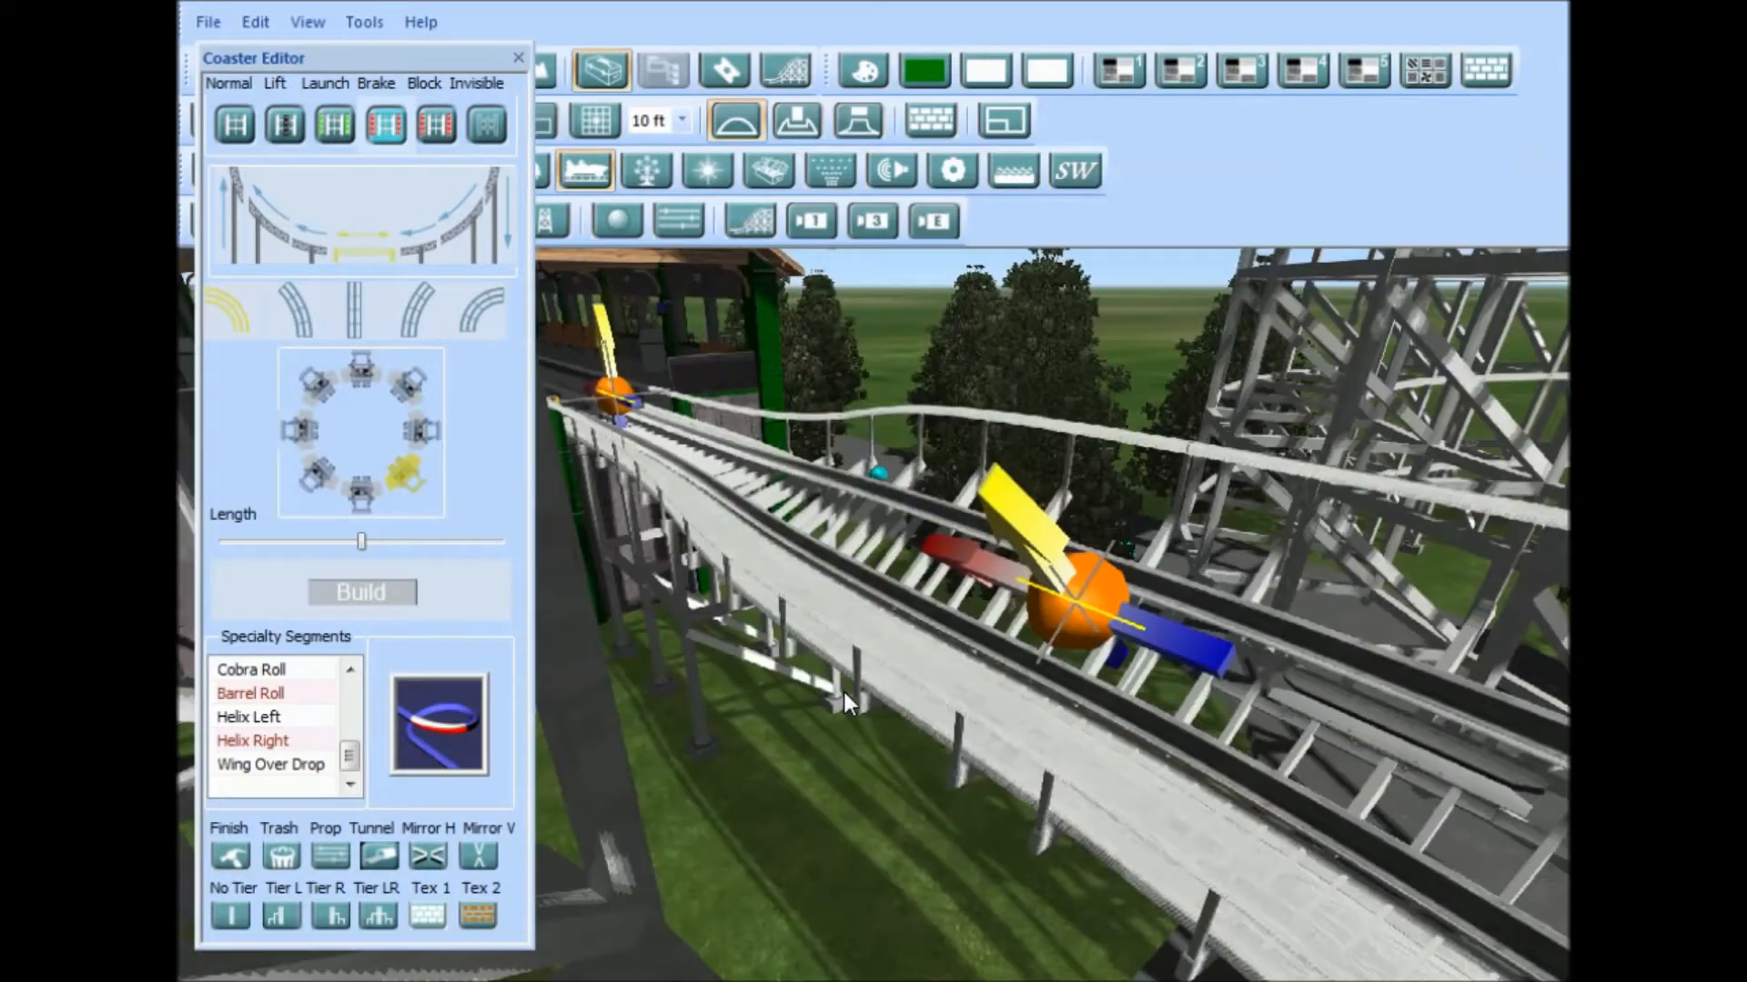
pyautogui.moveTo(844, 692); pyautogui.dragTo(1434, 639, button='right')
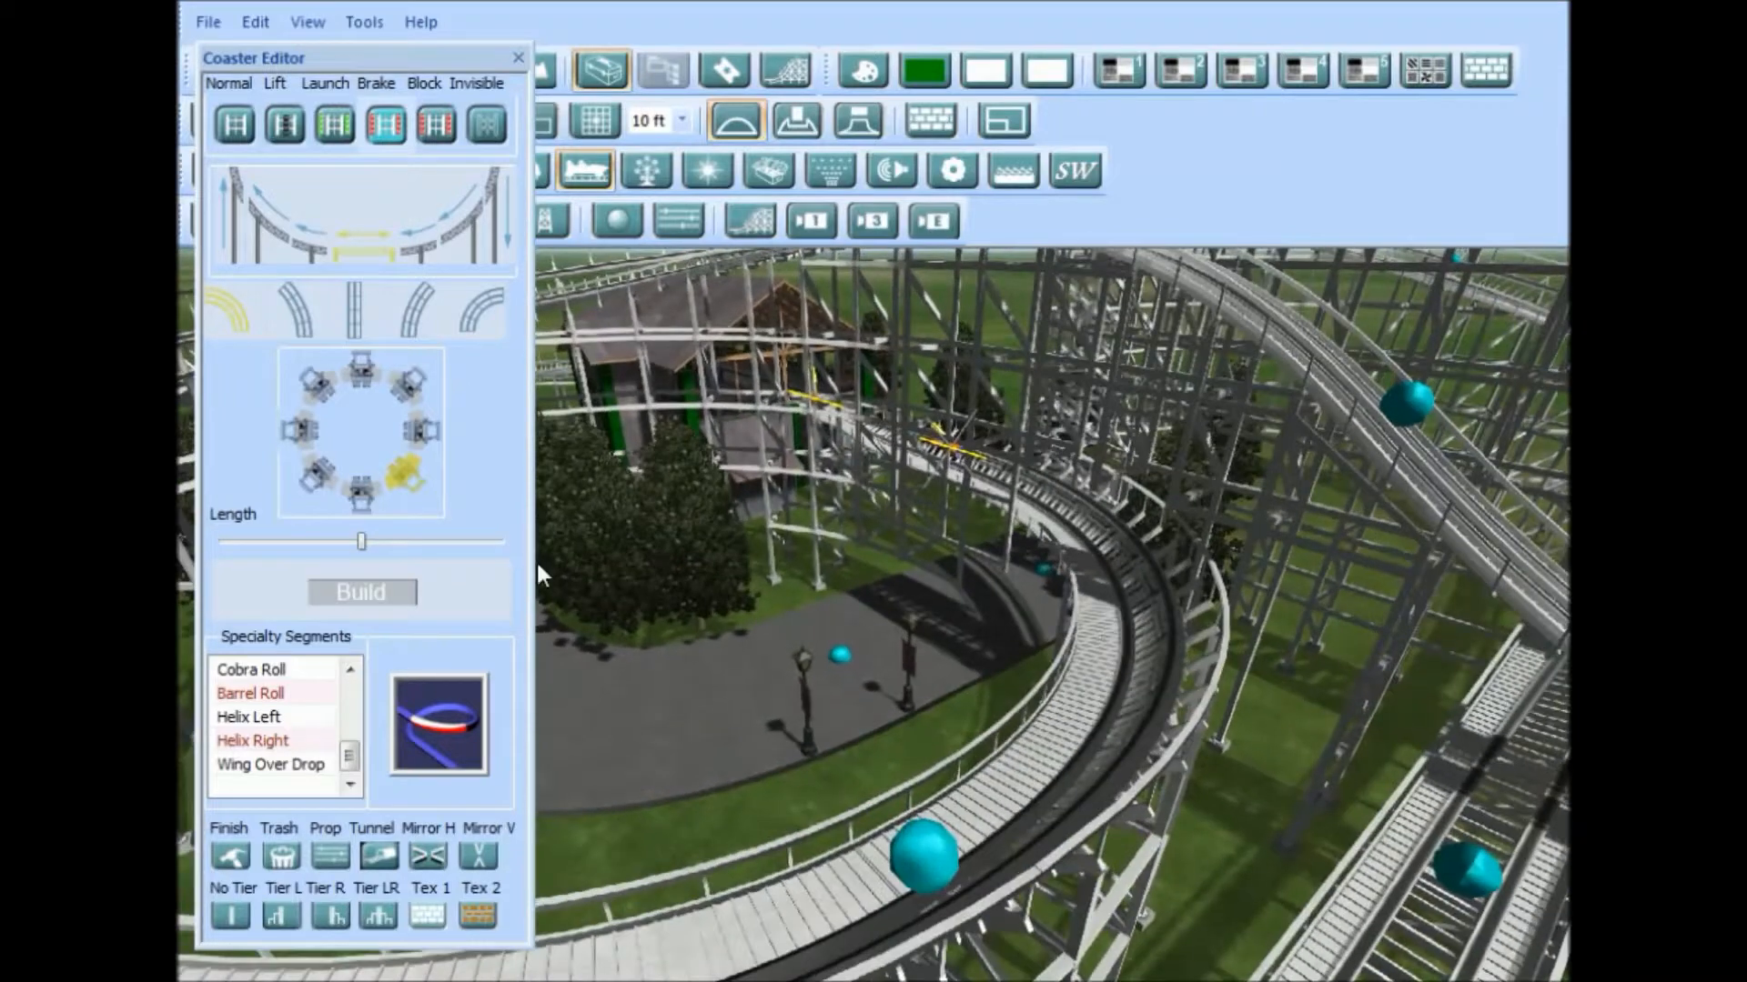
pyautogui.click(507, 52)
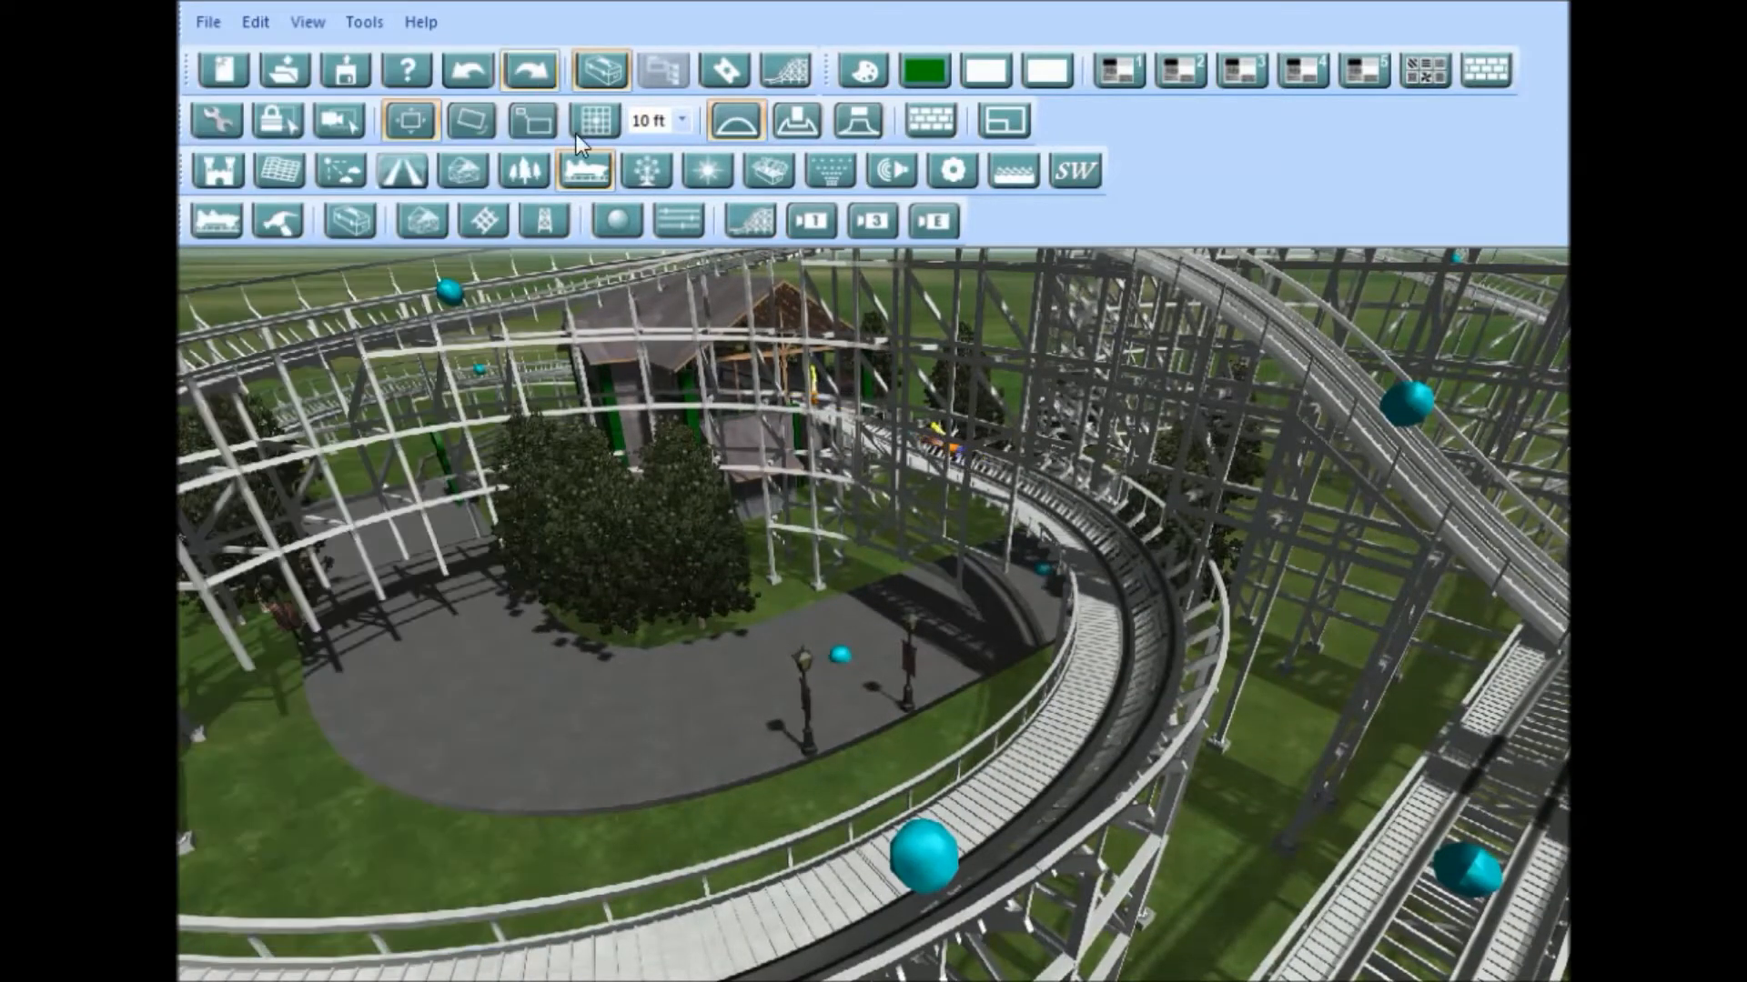
# Step: Open the node properties of the node at the start of the final left turn and expand its Brake settings
pyautogui.click(970, 853)
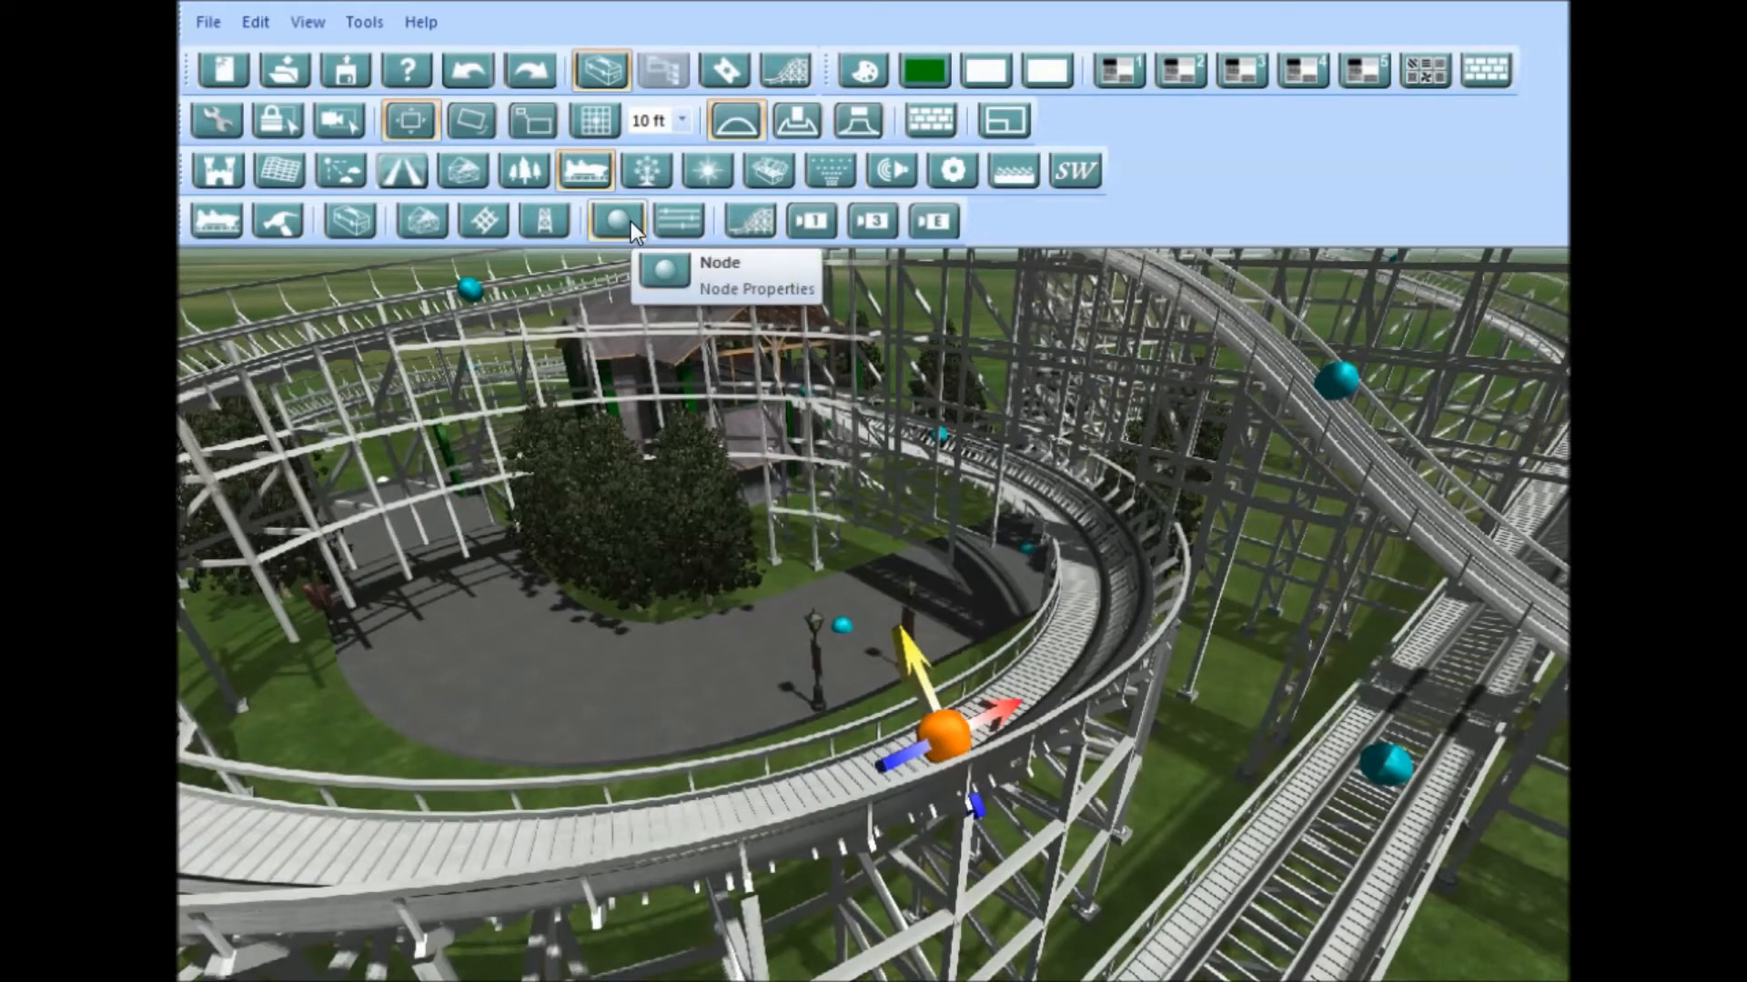
pyautogui.click(611, 218)
pyautogui.moveTo(546, 301); pyautogui.dragTo(492, 624)
pyautogui.click(239, 477)
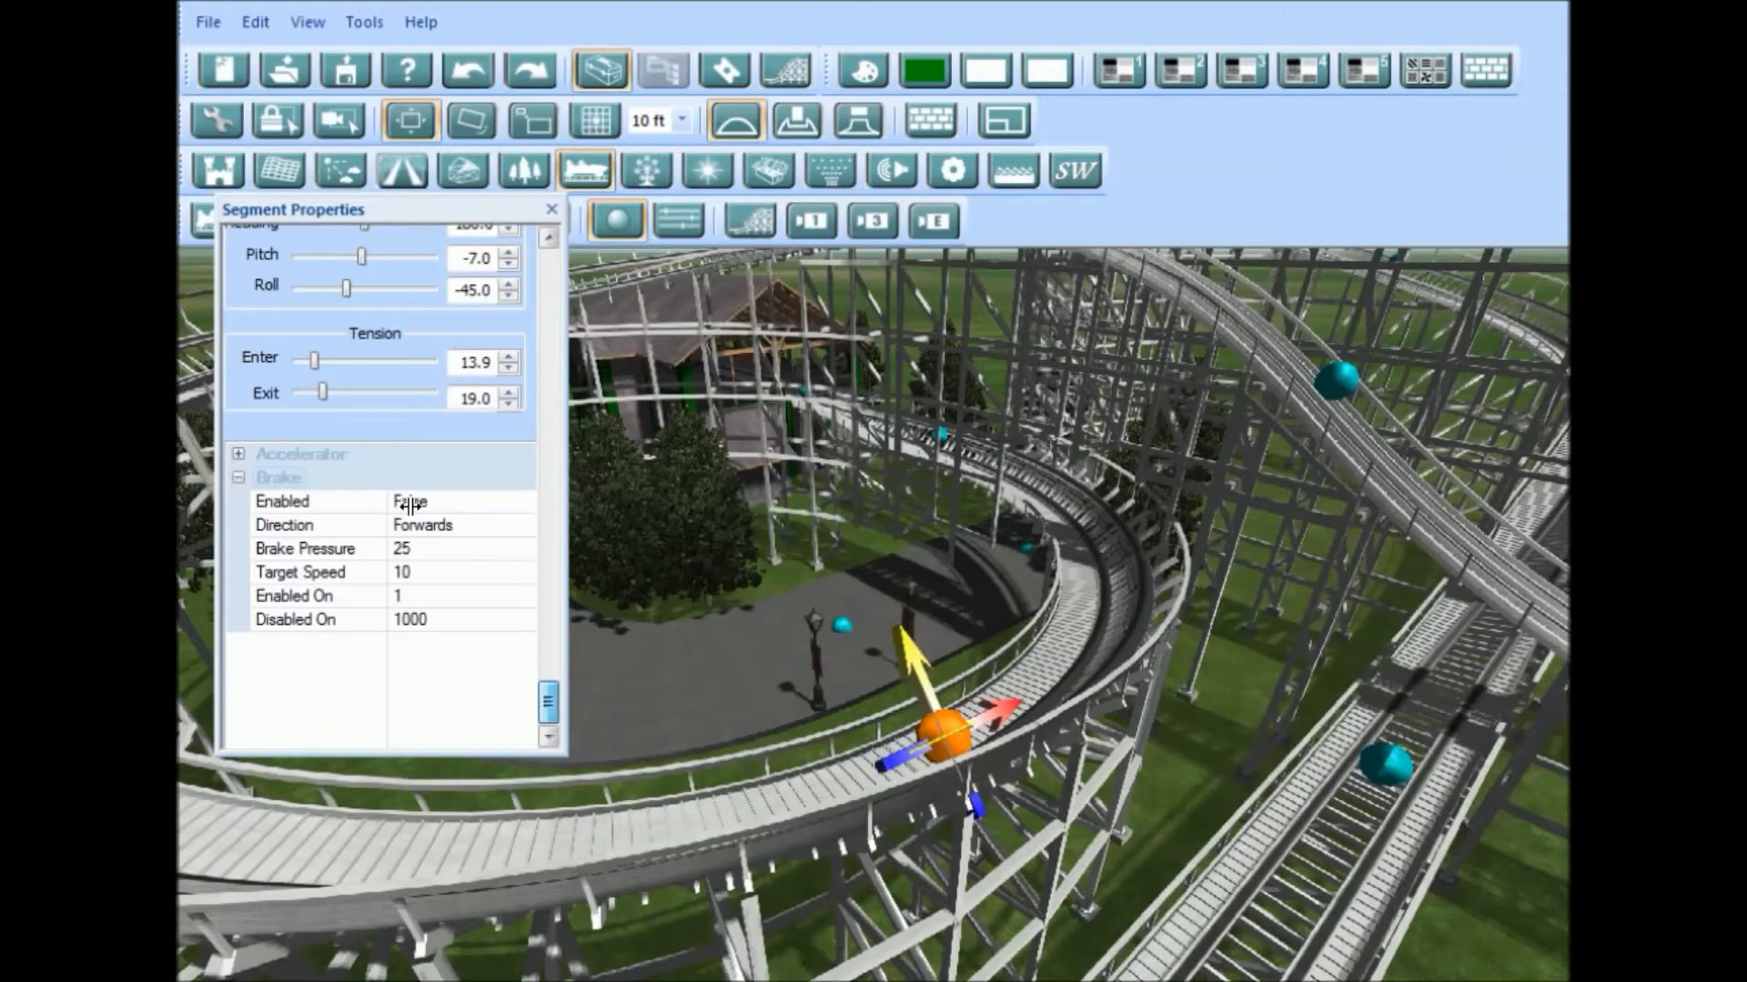
# Step: Compare the brake pressure and target speed of the node at the end of the final turn with those of the turn's start node
pyautogui.press('w')
pyautogui.press('d')
pyautogui.click(904, 491)
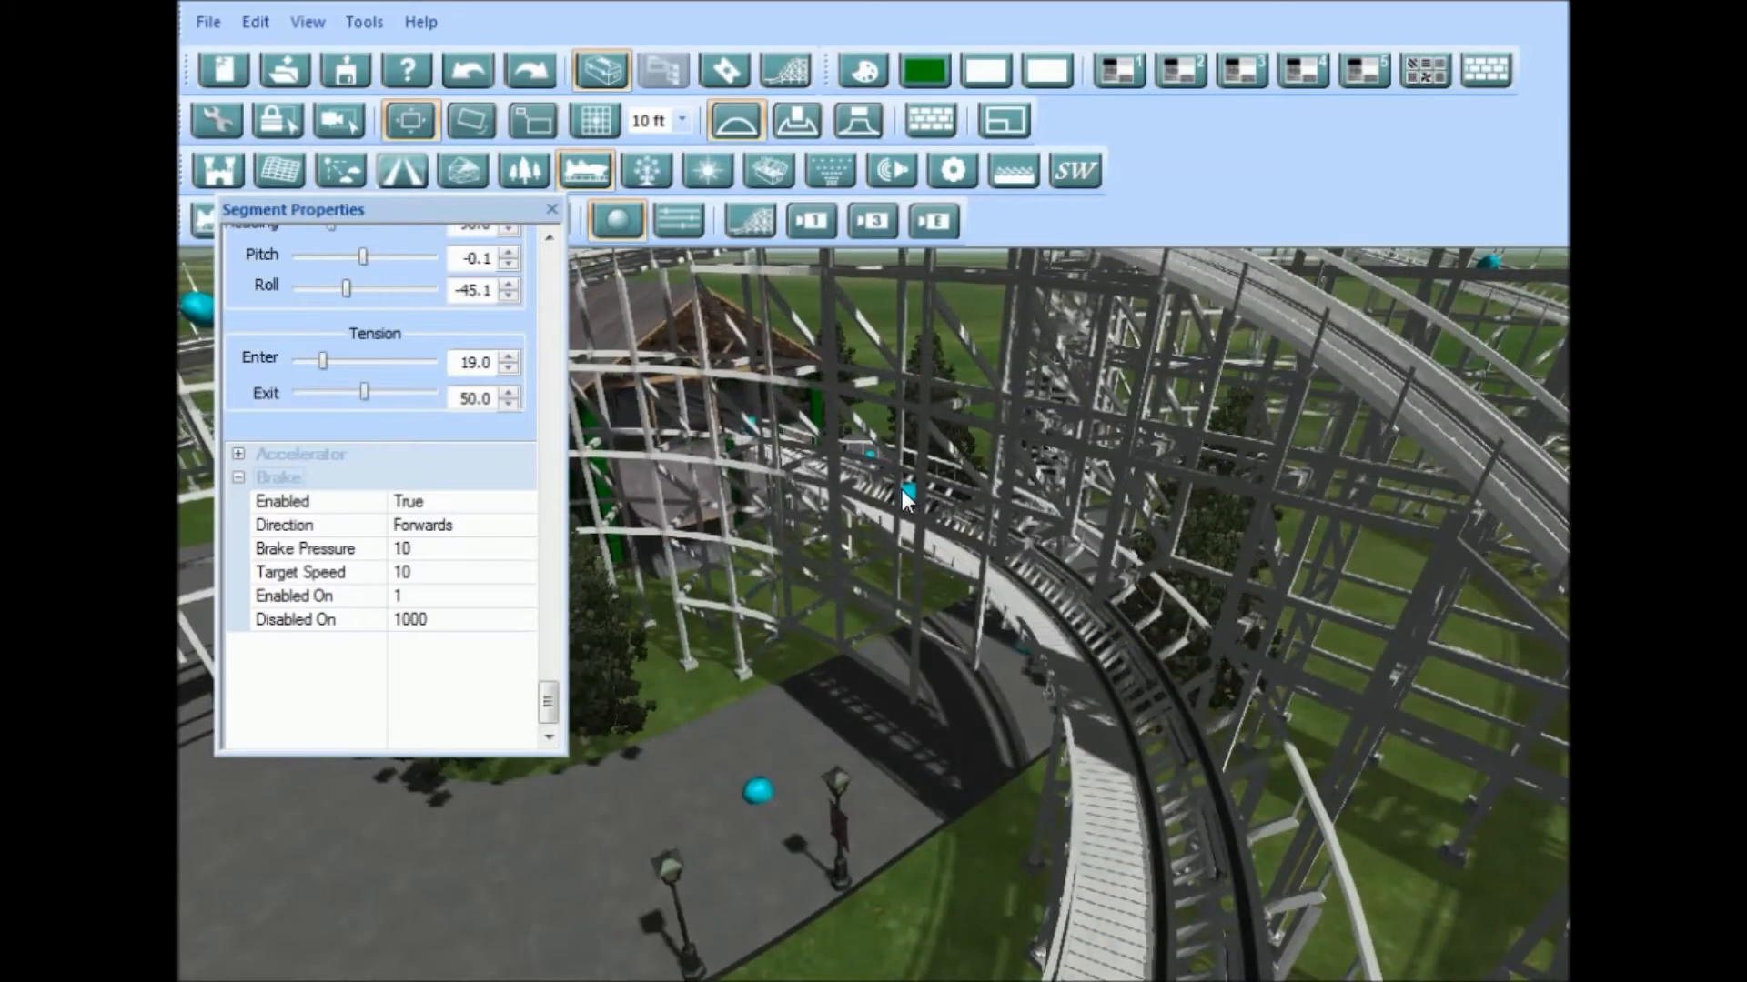
pyautogui.press('s')
pyautogui.press('a')
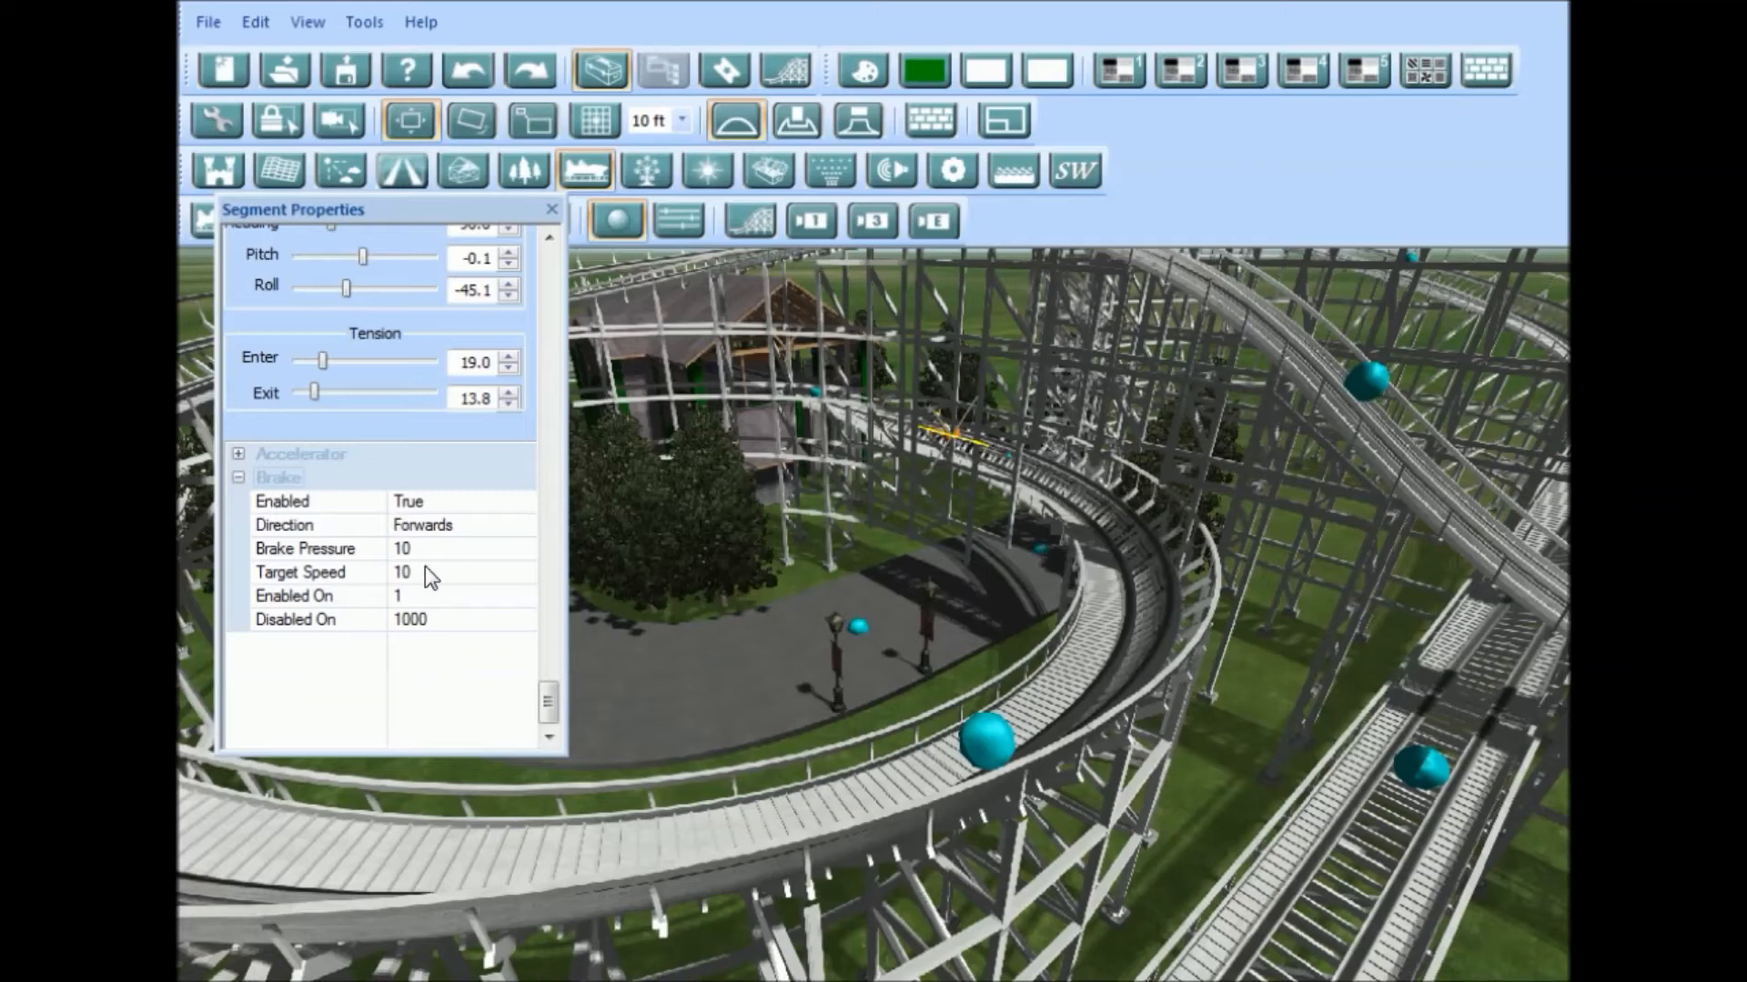
pyautogui.click(424, 570)
pyautogui.click(417, 548)
pyautogui.click(370, 571)
pyautogui.click(981, 741)
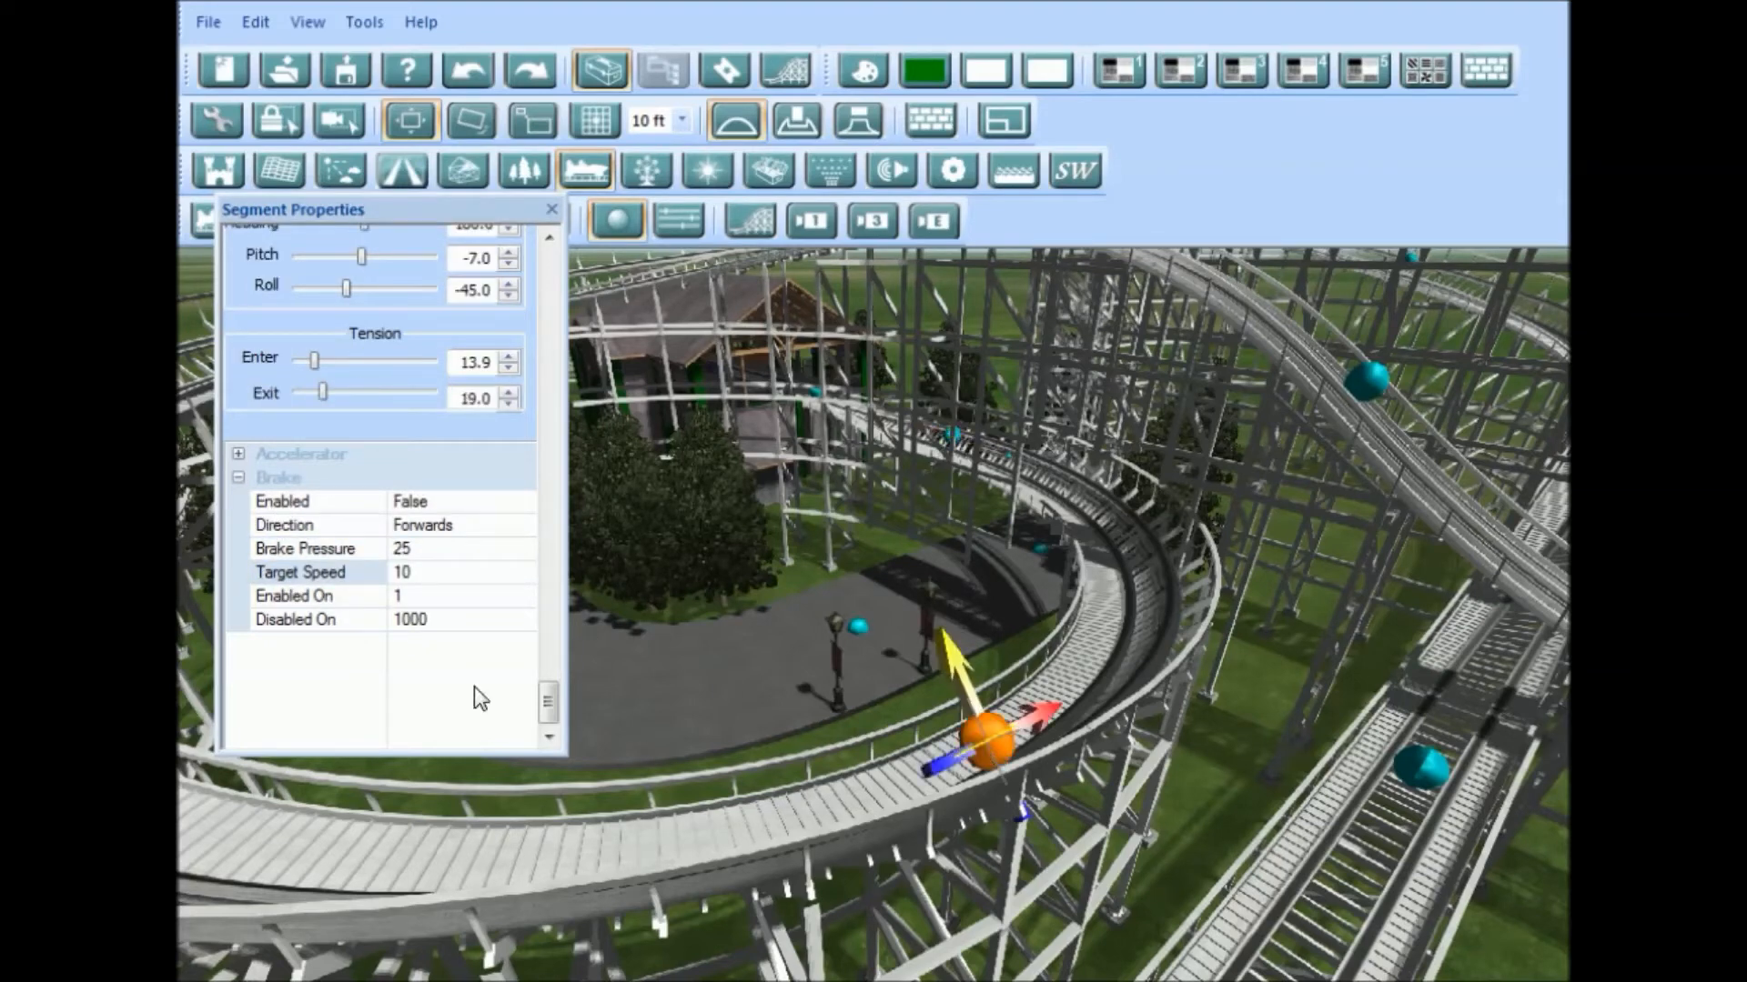
# Step: Look over the finished track around the final turn and the station, and close the node properties
pyautogui.moveTo(911, 688); pyautogui.dragTo(1479, 657, button='middle')
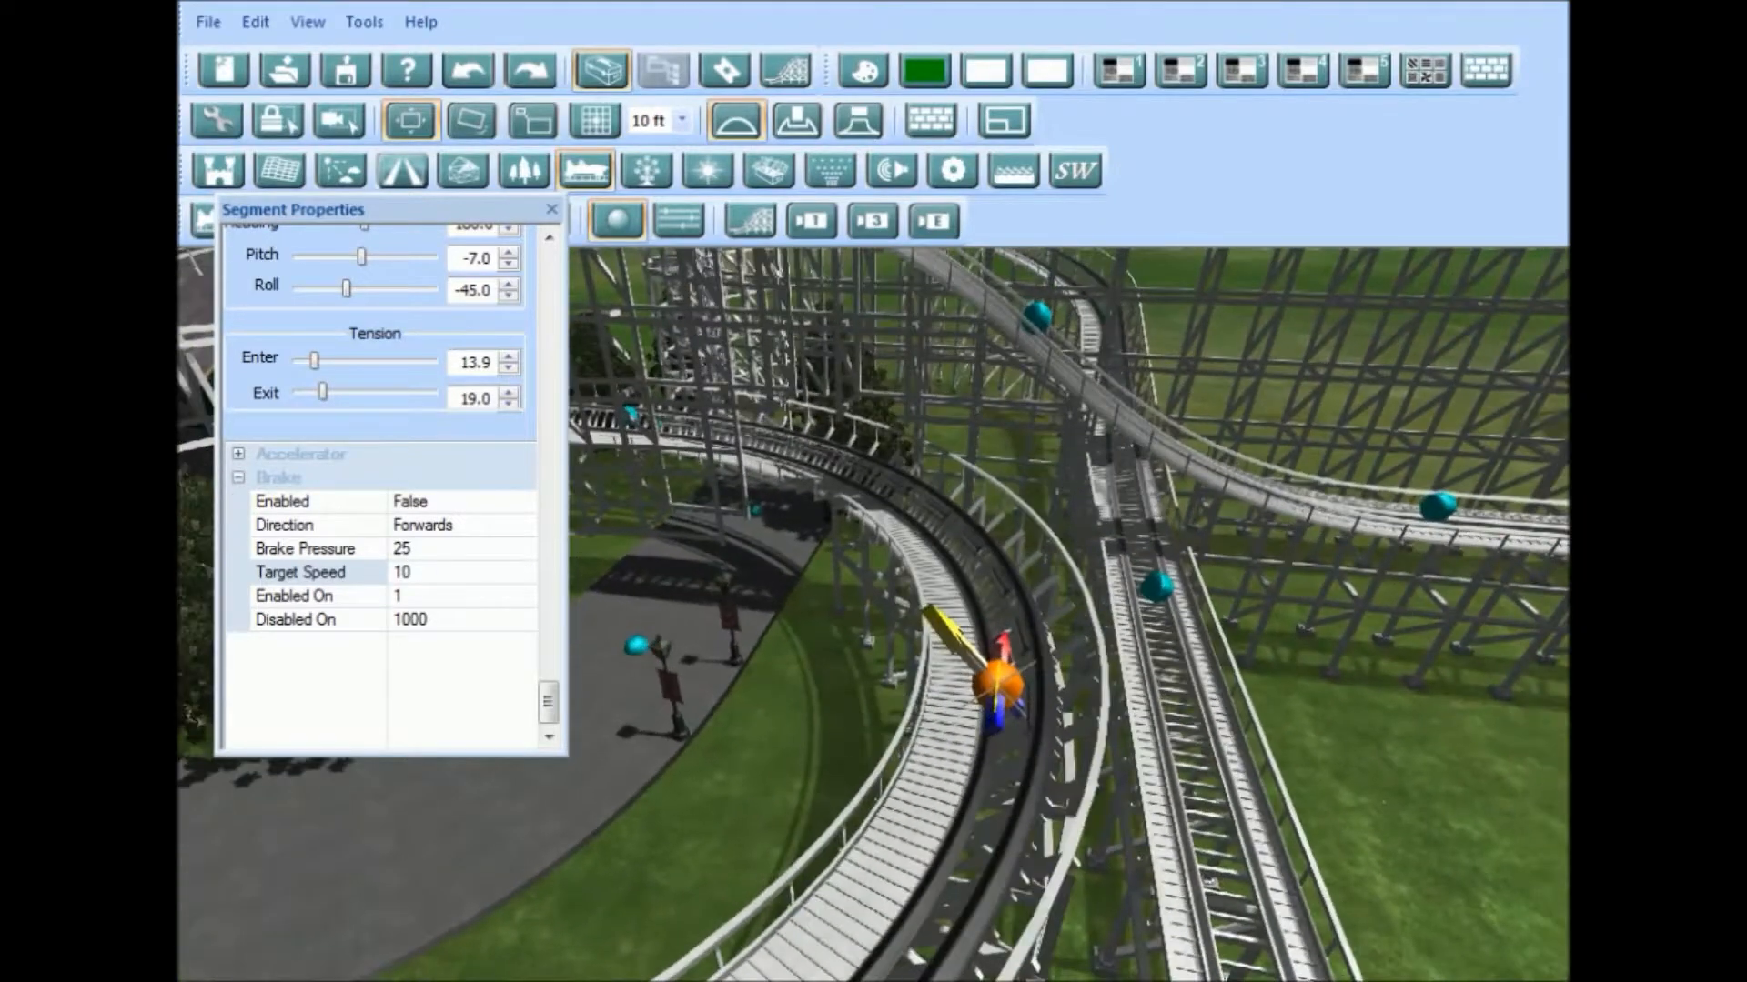
pyautogui.scroll(-10, 1101, 579)
pyautogui.moveTo(1317, 646); pyautogui.dragTo(1072, 614, button='middle')
pyautogui.moveTo(1094, 648); pyautogui.dragTo(1088, 689)
pyautogui.moveTo(1088, 690); pyautogui.dragTo(915, 380, button='middle')
pyautogui.click(551, 210)
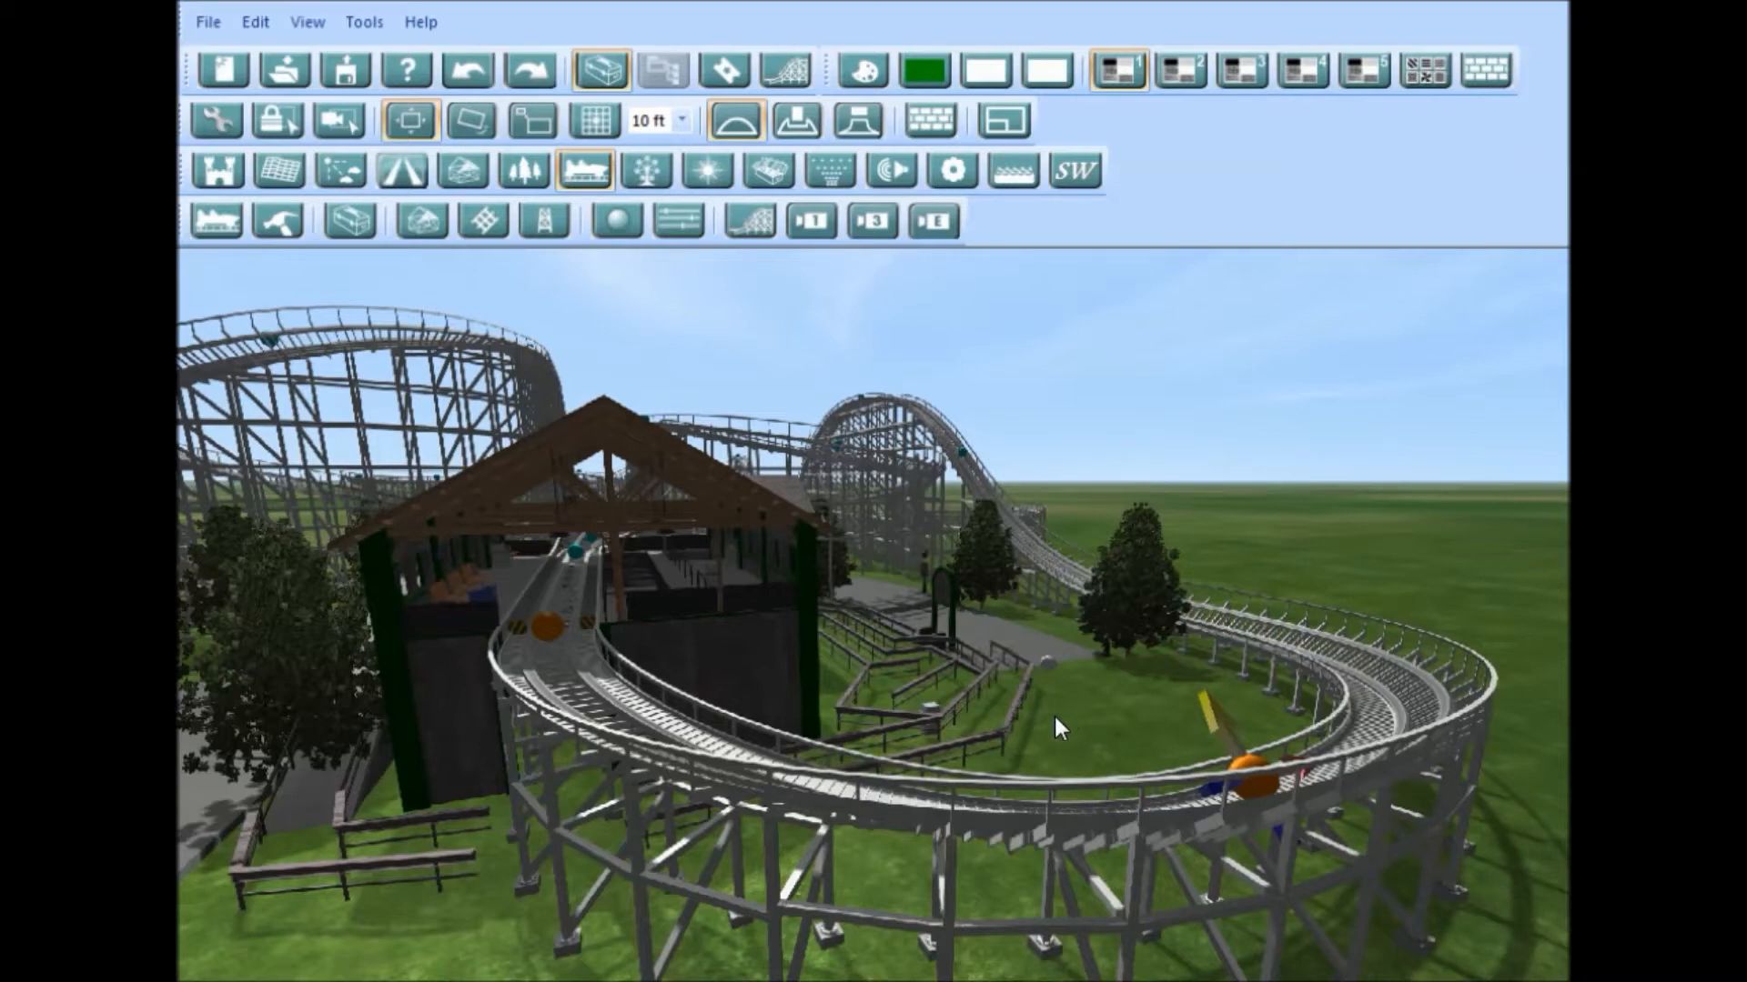
# Step: Show the Normal and Block segment types in the Coaster Editor for the node at the station's exit, ending on Normal, and close the editor
pyautogui.moveTo(1050, 733); pyautogui.dragTo(905, 784)
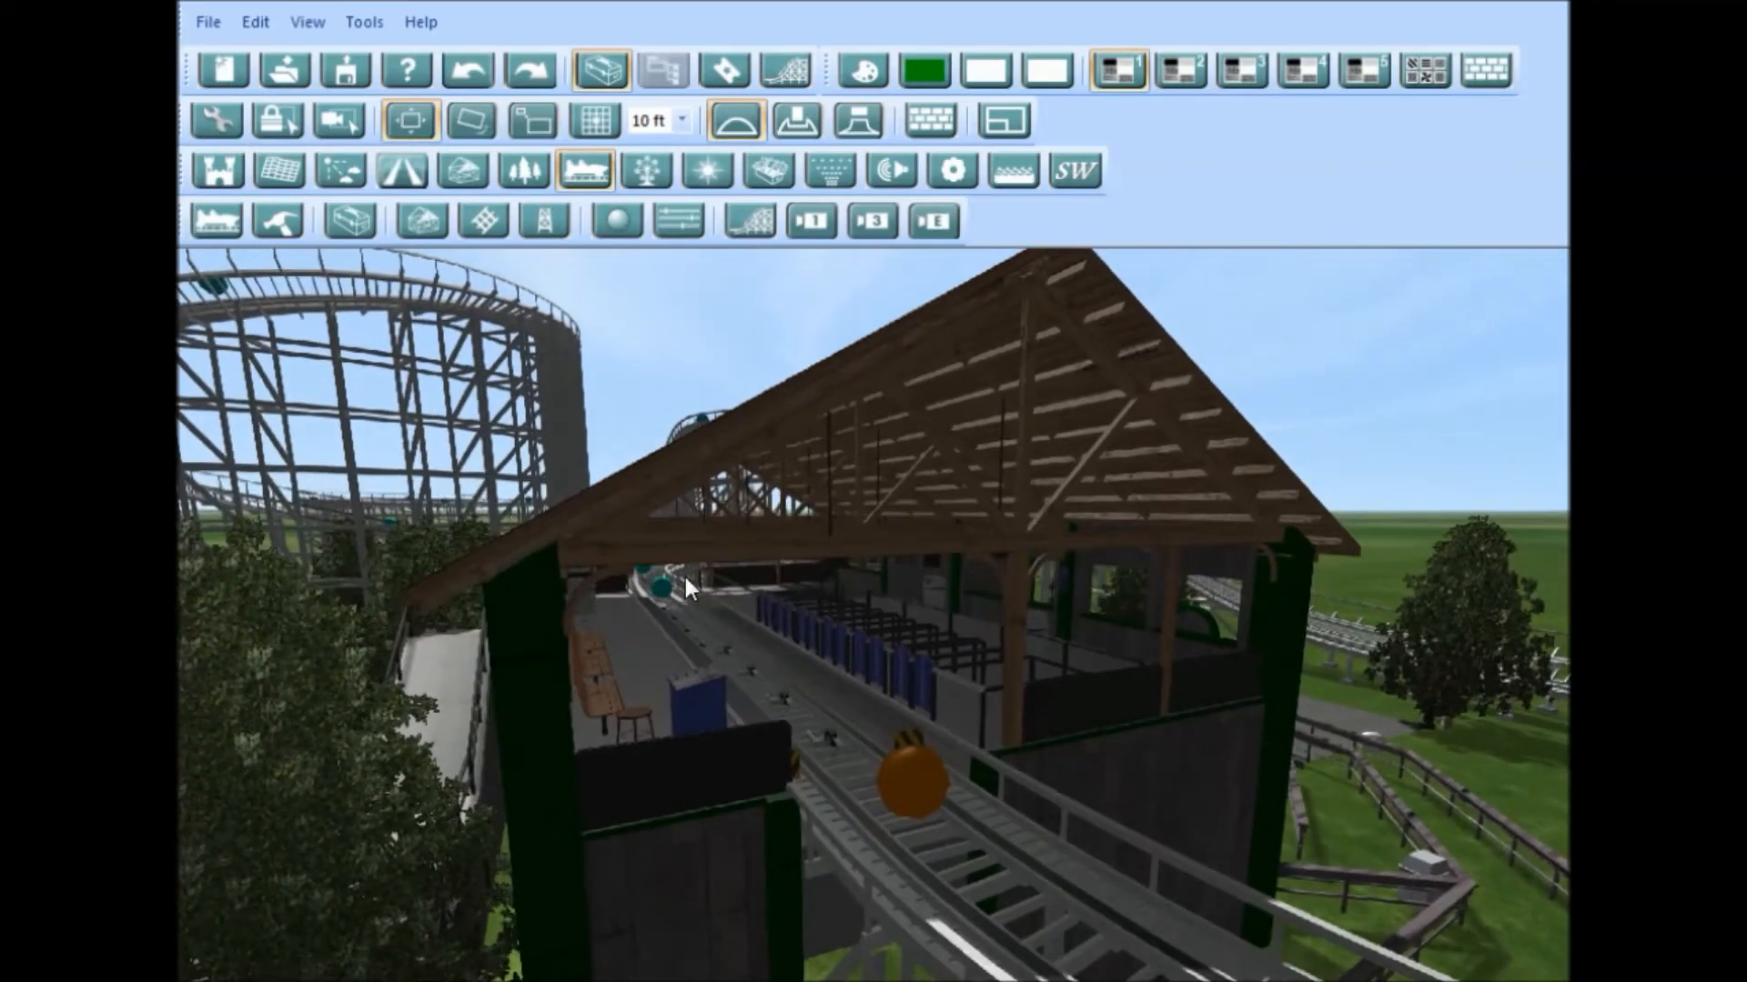
pyautogui.click(929, 786)
pyautogui.click(275, 218)
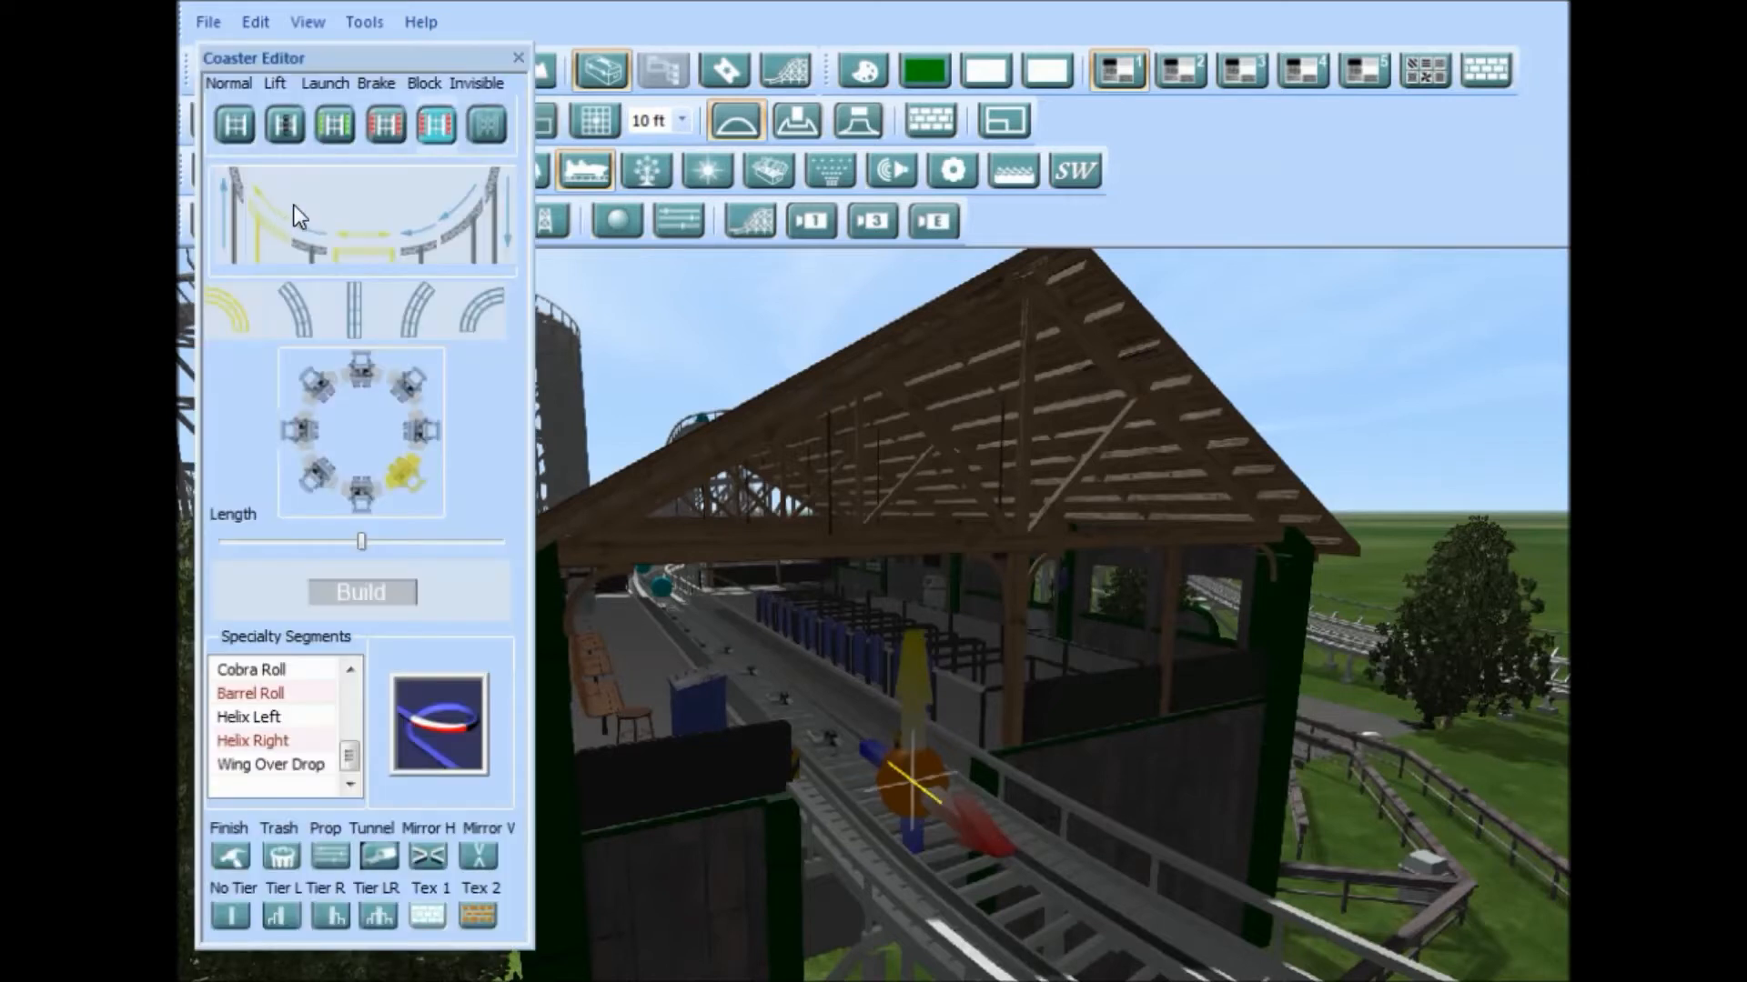
pyautogui.click(236, 119)
pyautogui.click(438, 124)
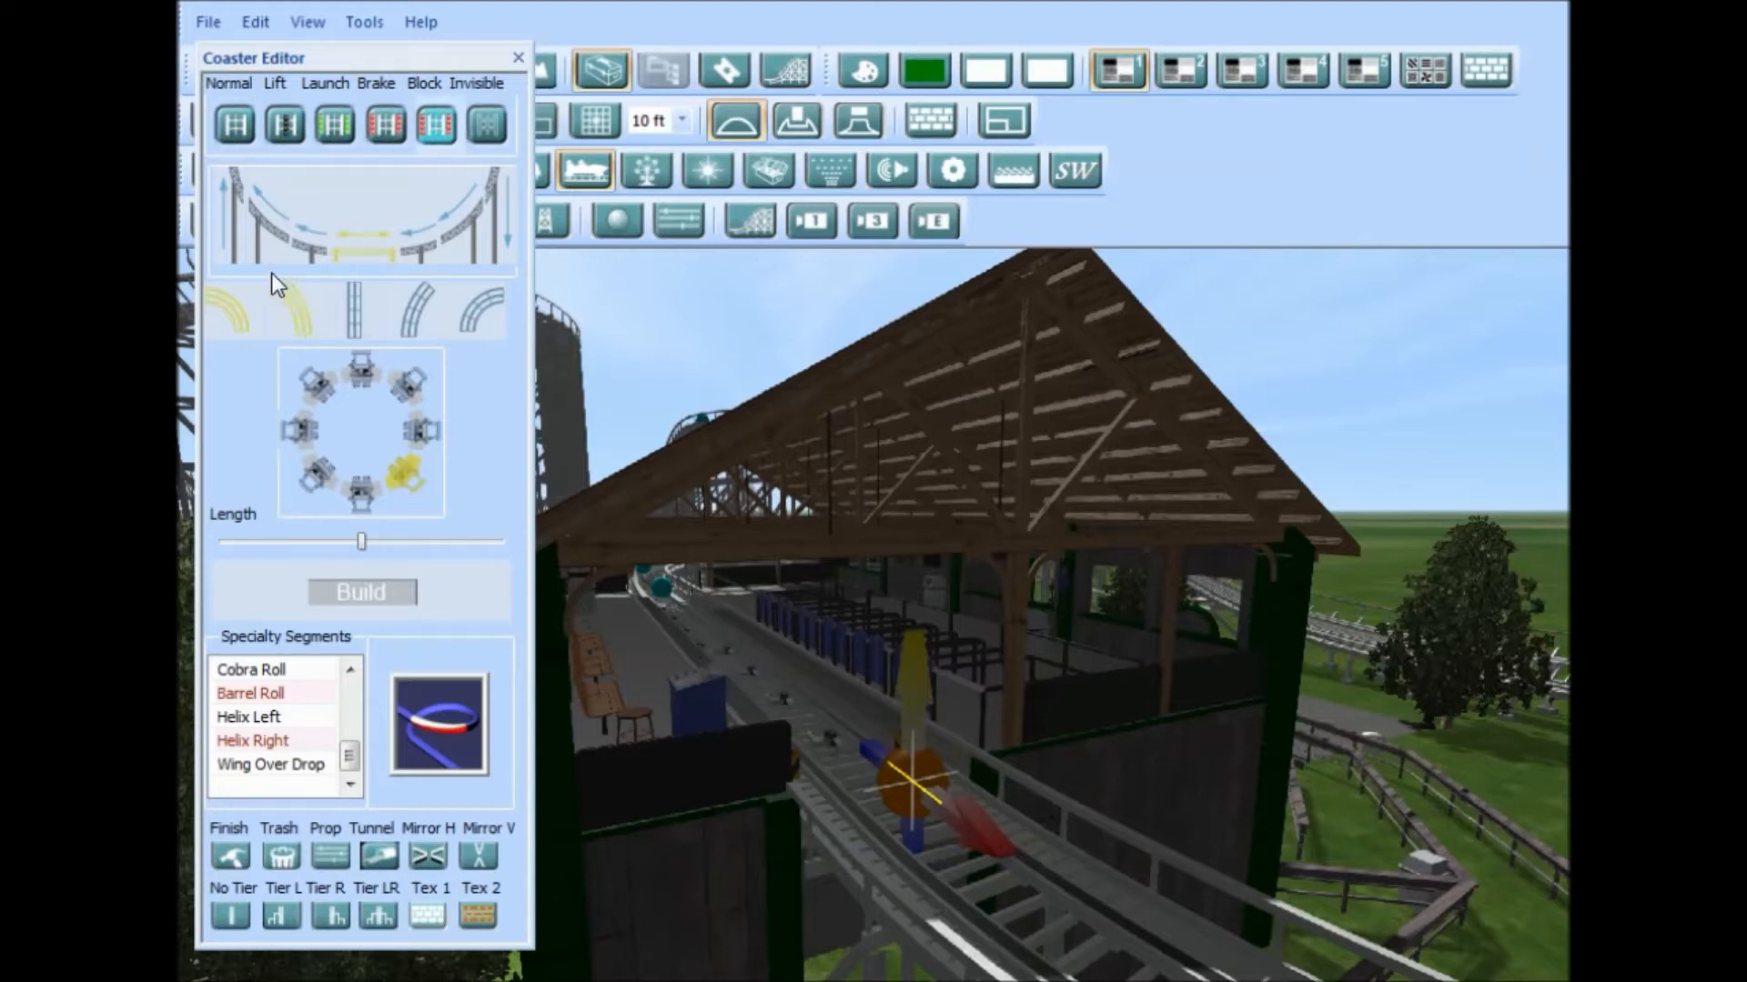
pyautogui.click(235, 125)
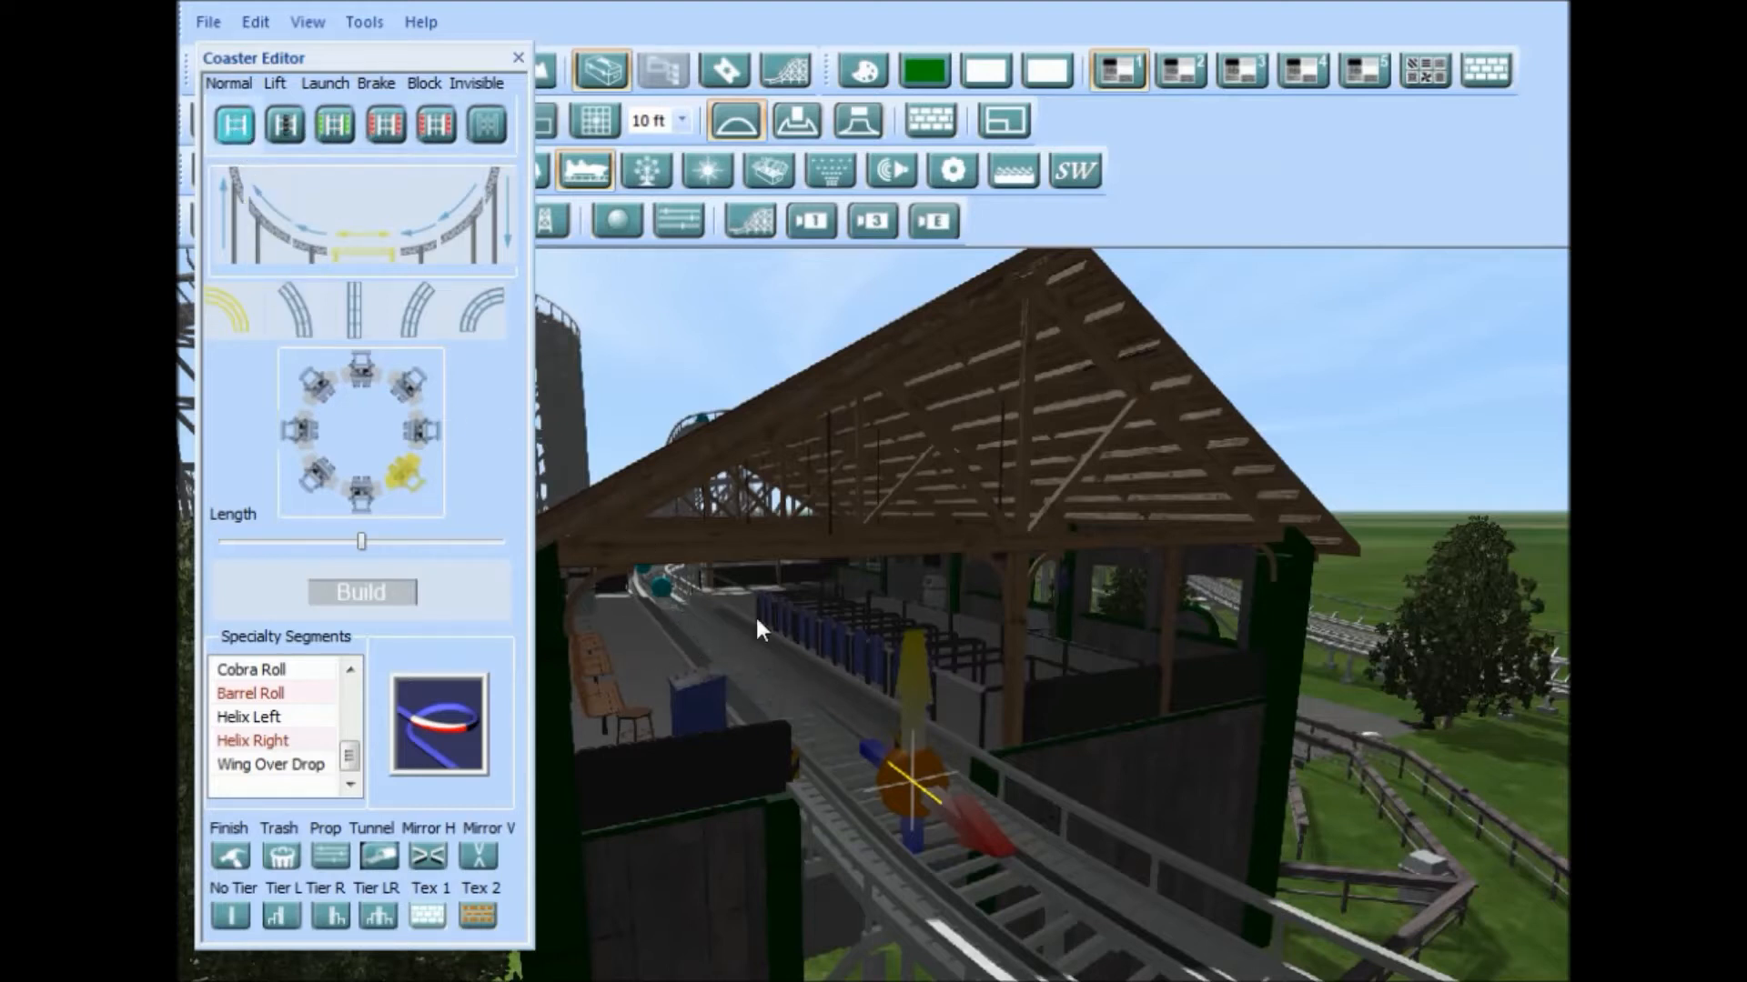
pyautogui.click(518, 57)
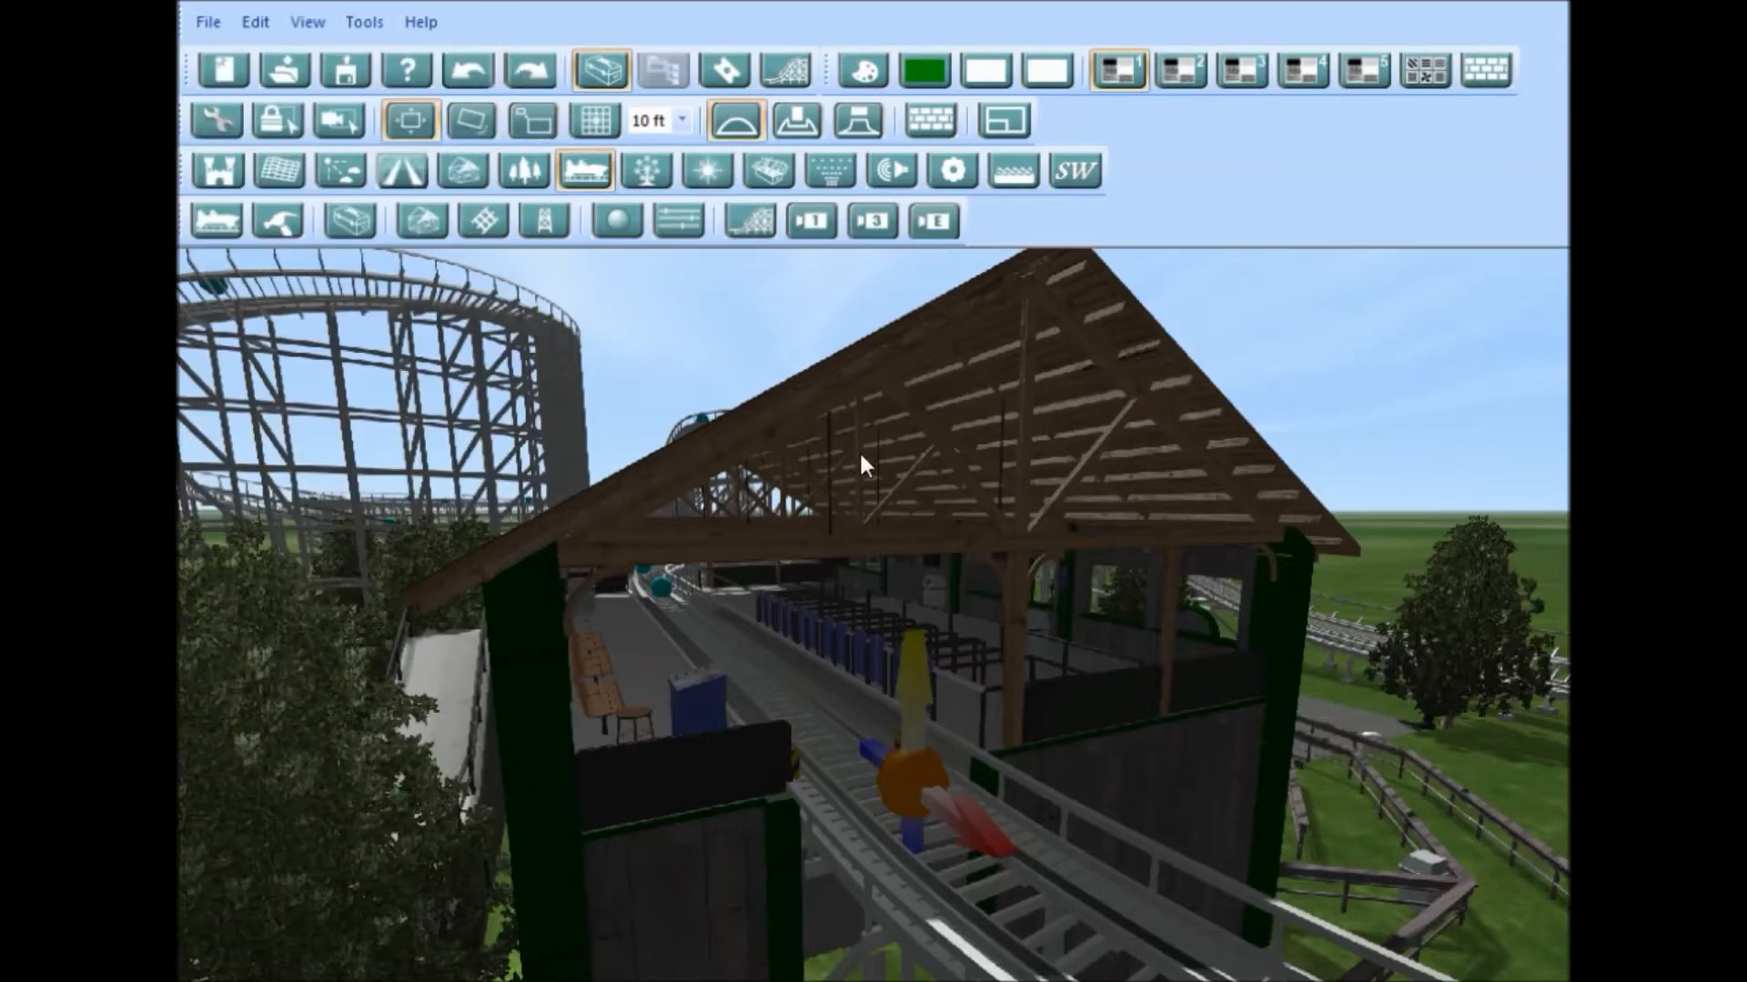
# Step: Turn on the coaster train with its riders and examine the front cars up close in the station
pyautogui.click(786, 69)
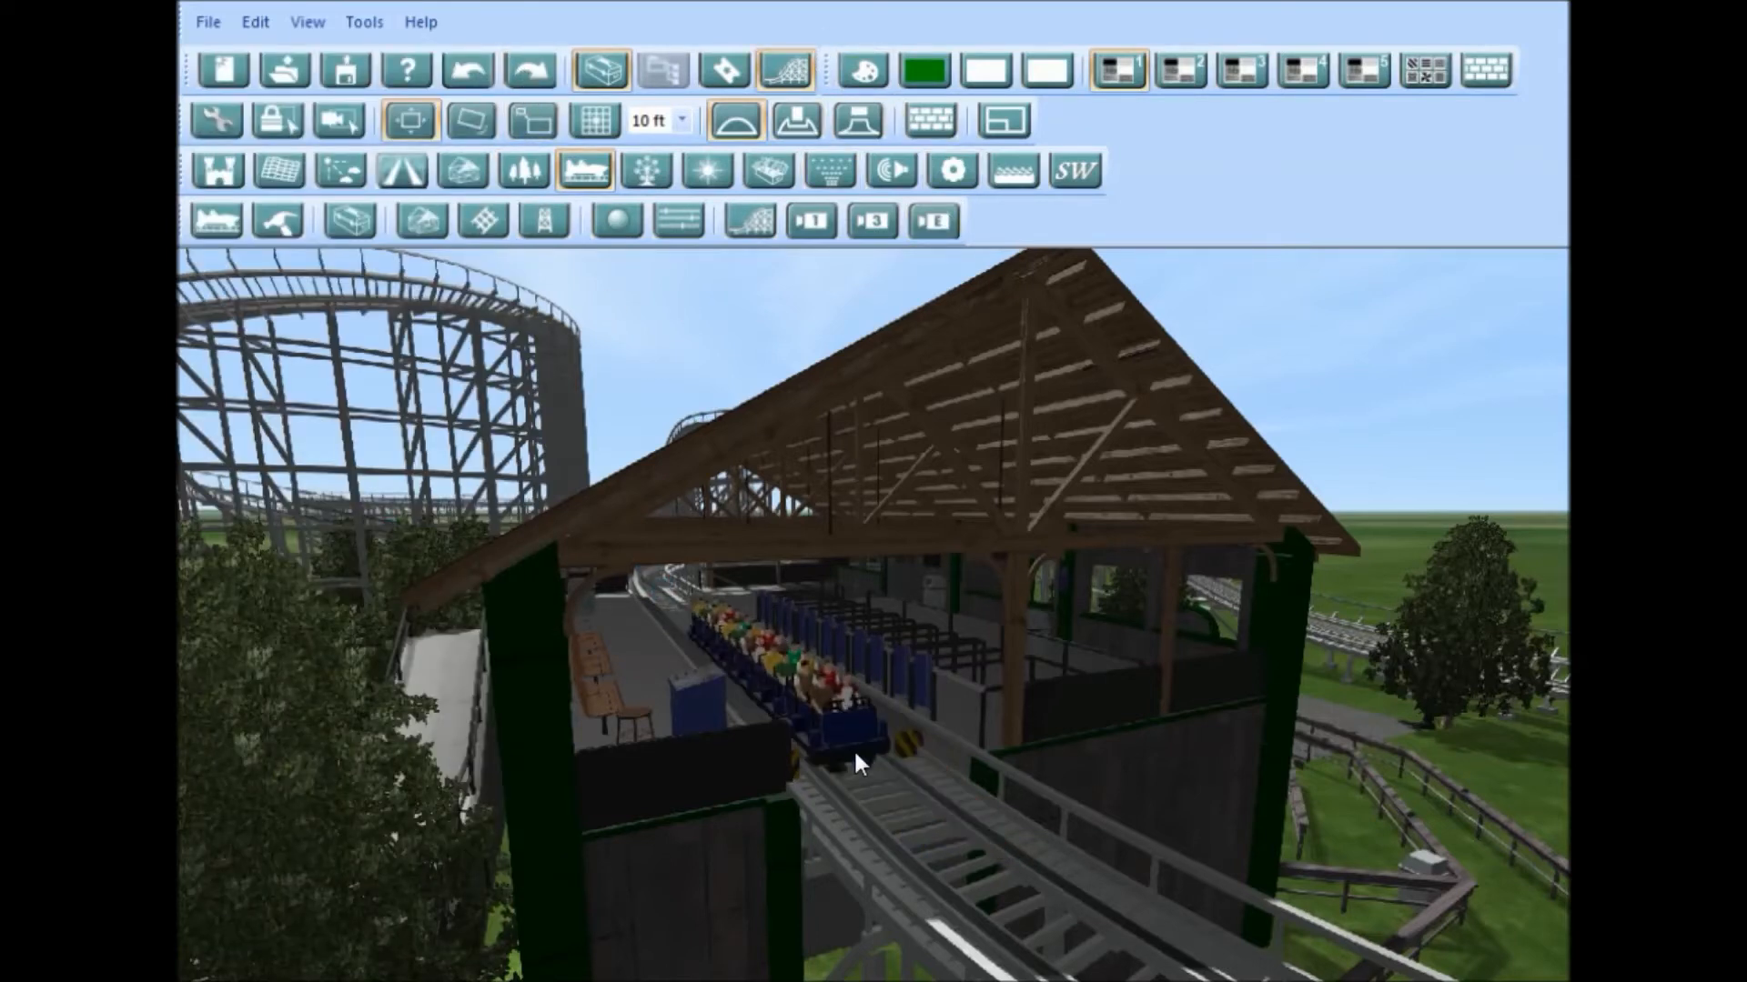
pyautogui.scroll(-3, 850, 761)
pyautogui.moveTo(783, 686); pyautogui.dragTo(992, 799, button='middle')
pyautogui.scroll(6, 846, 781)
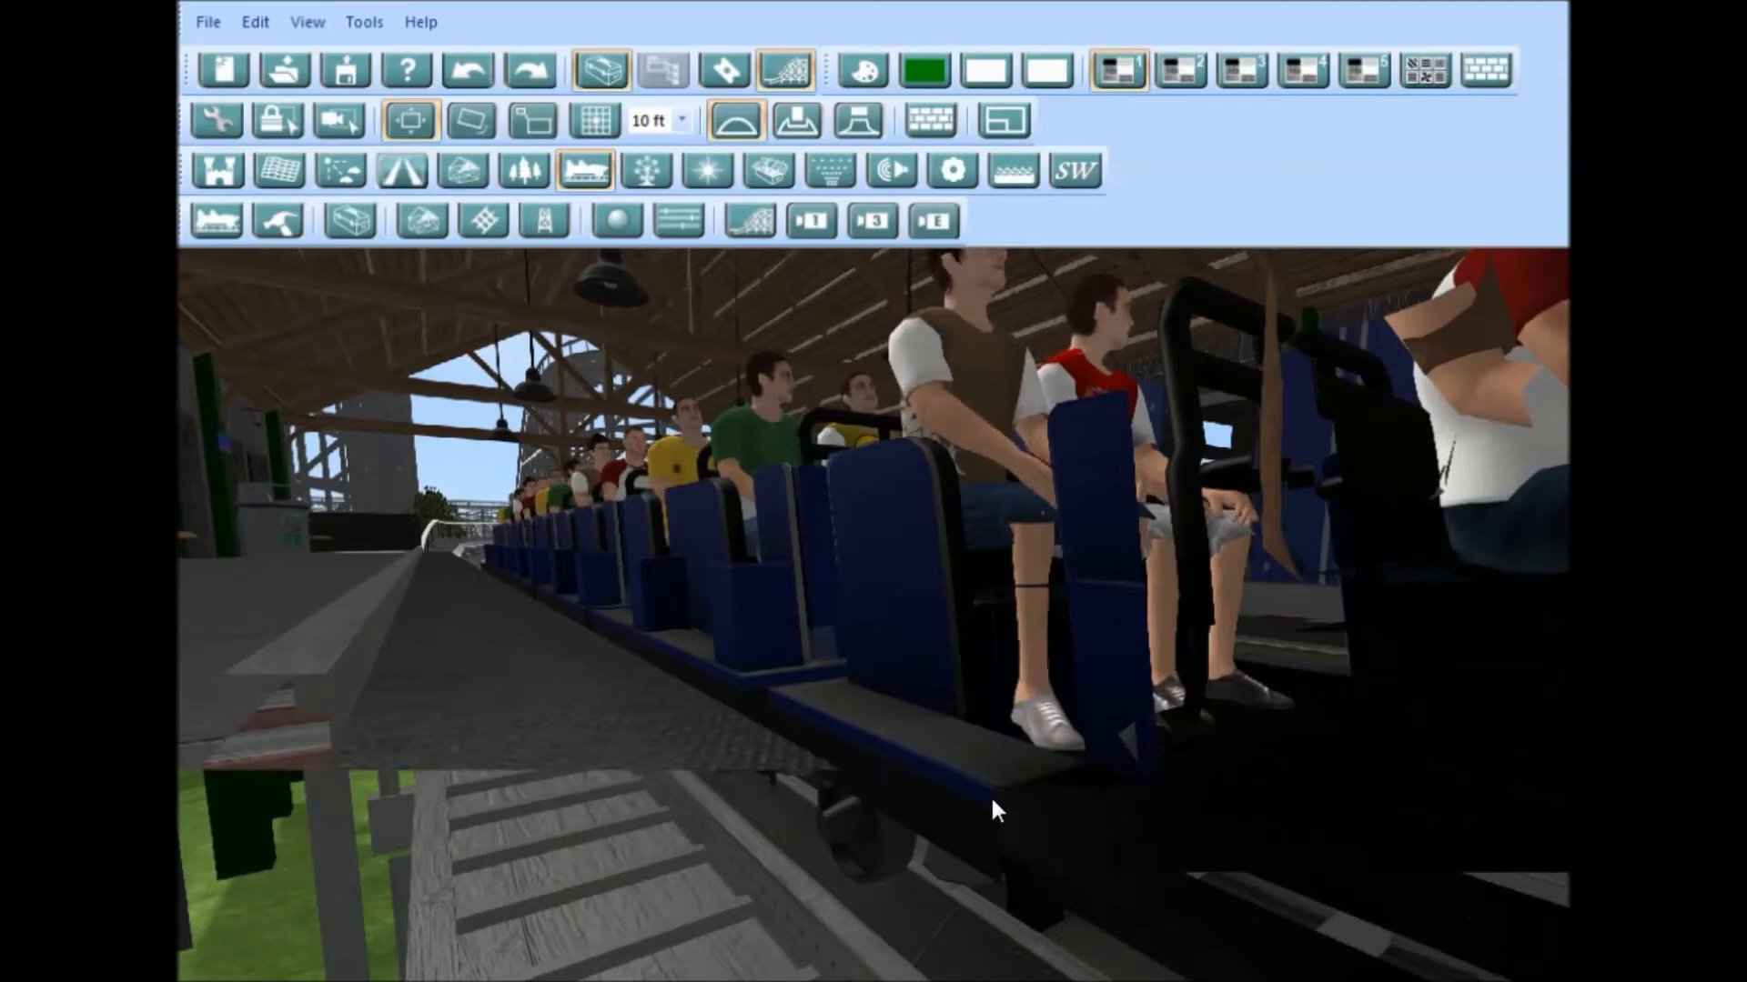
pyautogui.scroll(-6, 986, 789)
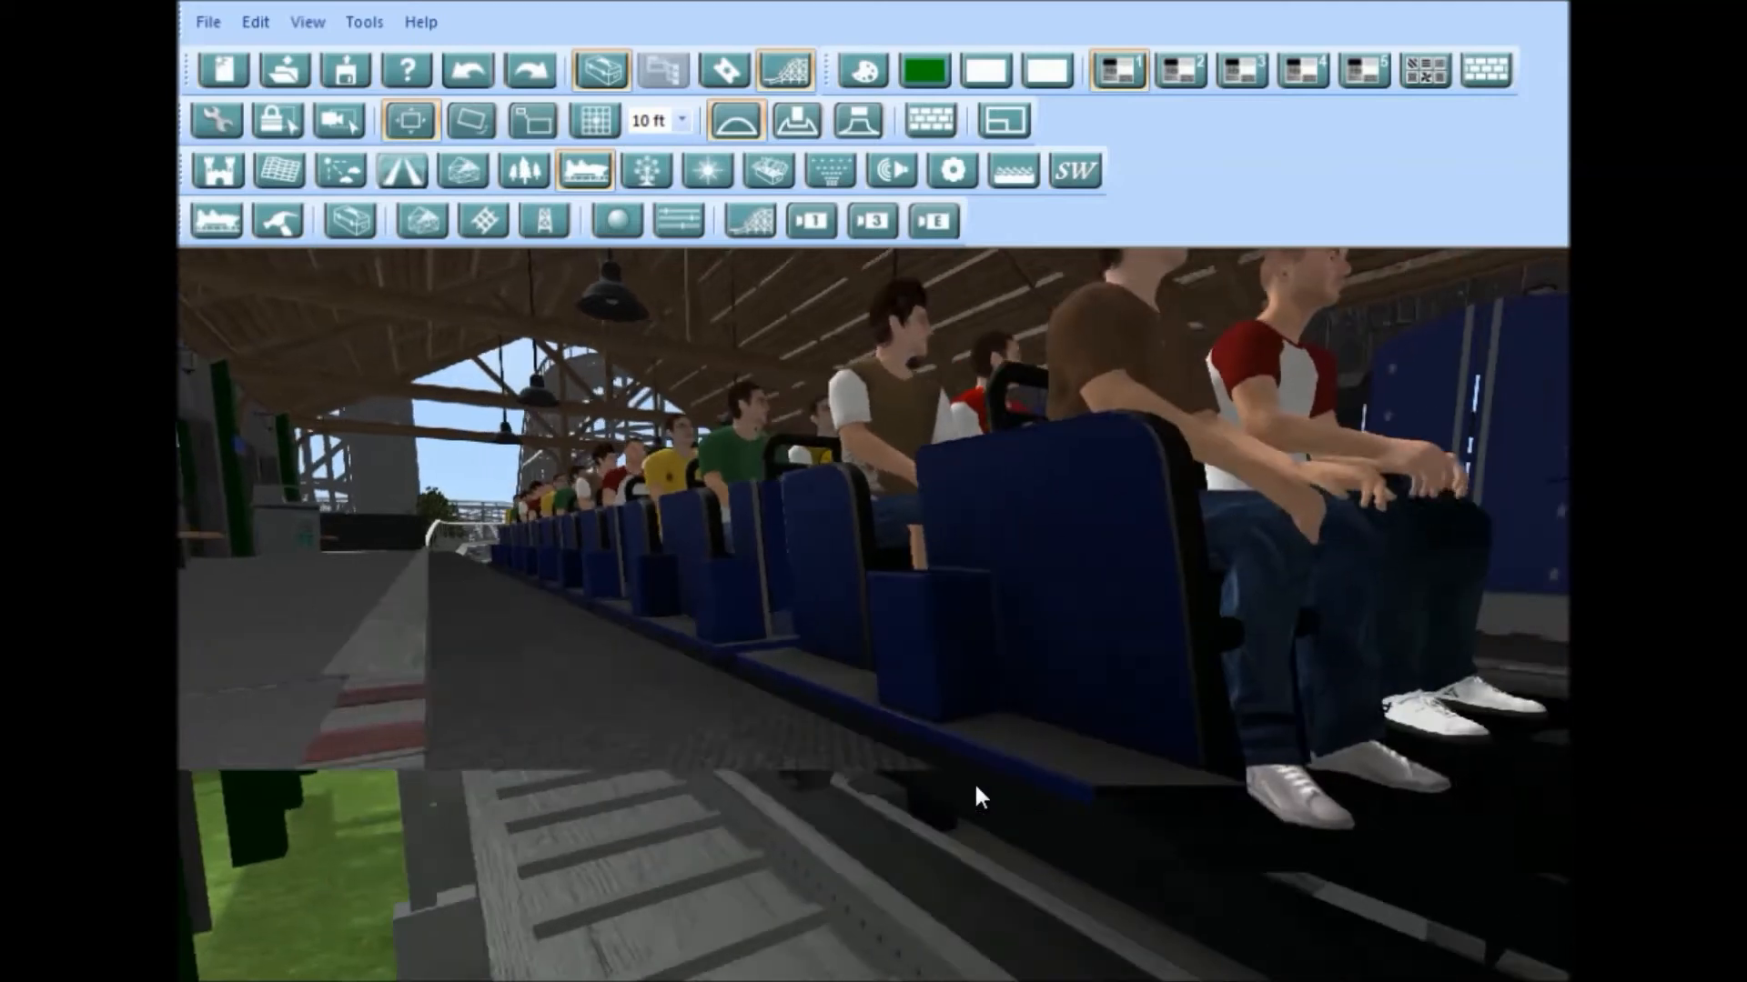
pyautogui.scroll(-1, 976, 788)
pyautogui.scroll(2, 983, 784)
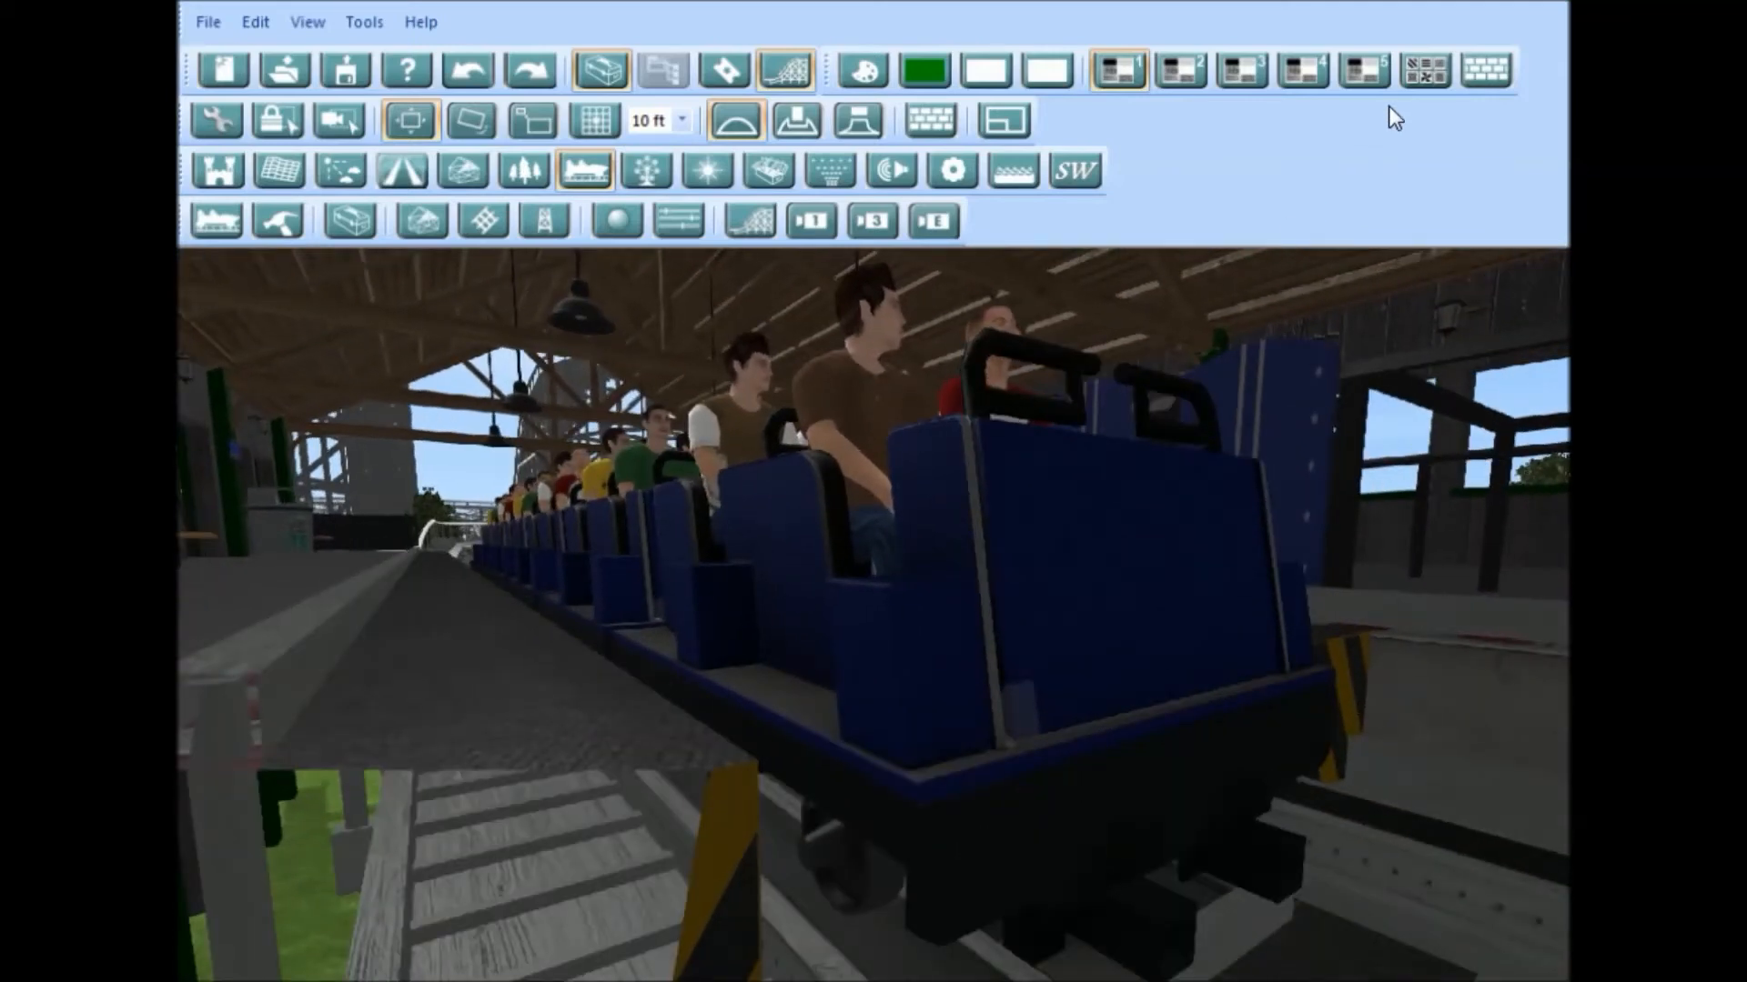
# Step: Open the Material Editor and select the front car of the train in the station
pyautogui.click(1425, 67)
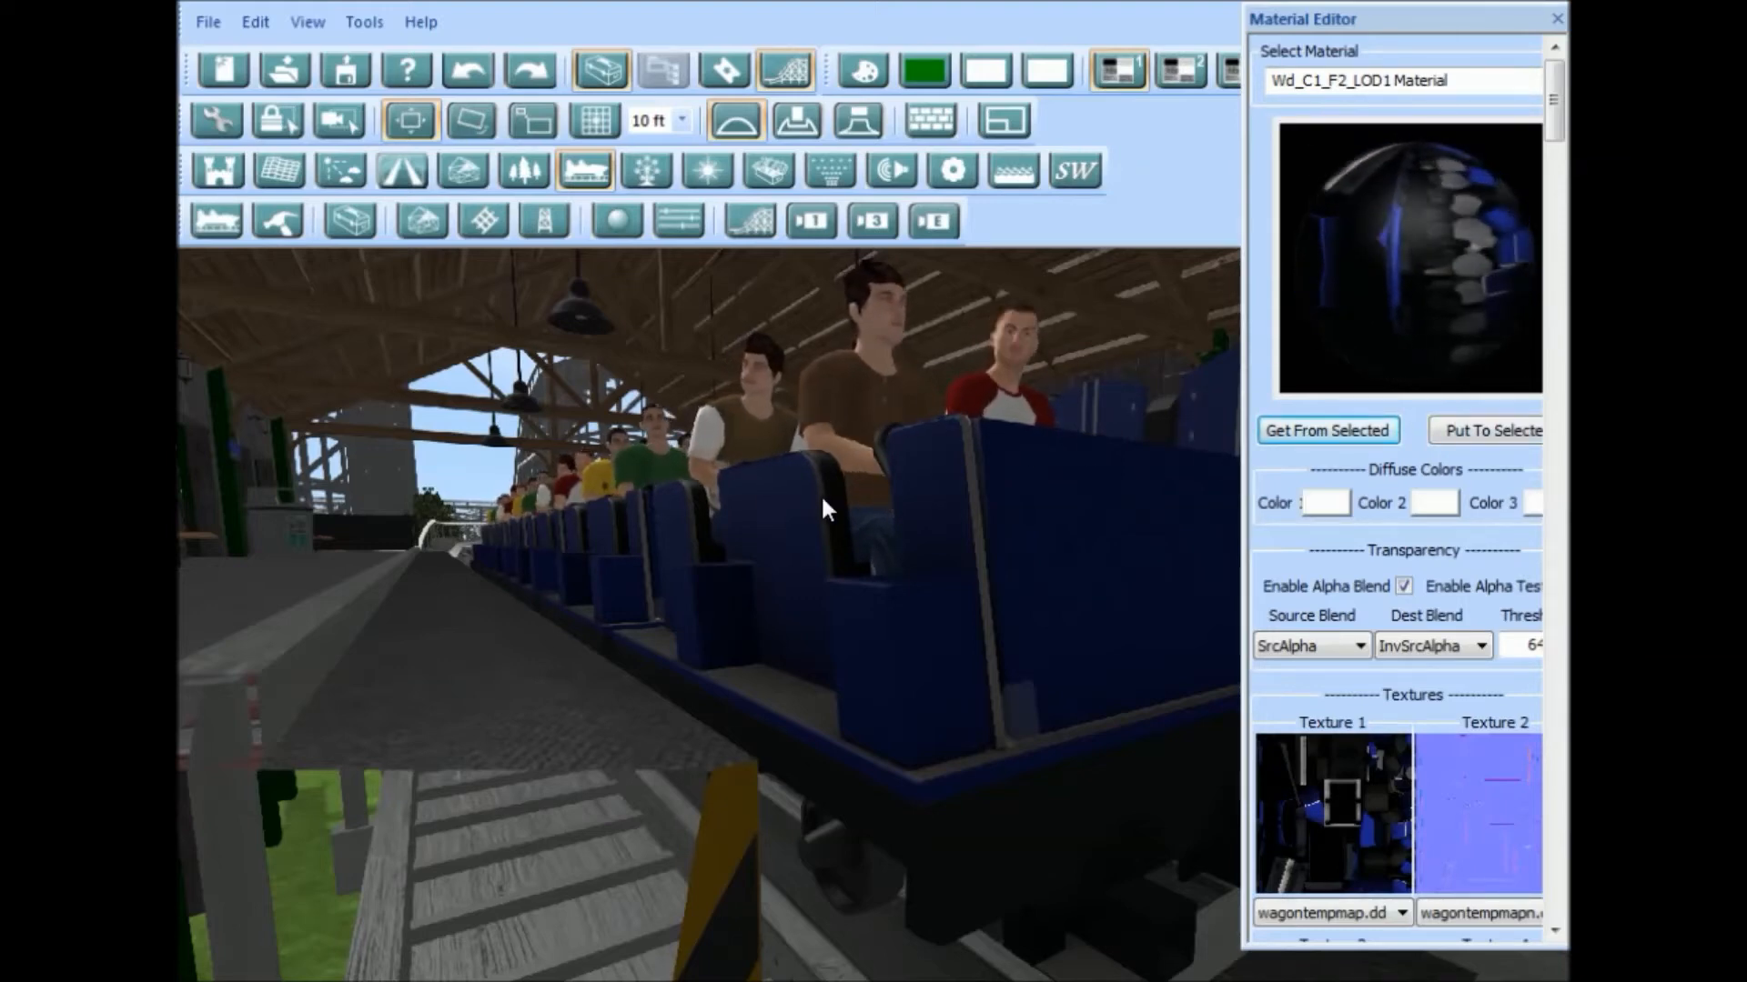
pyautogui.scroll(3, 822, 496)
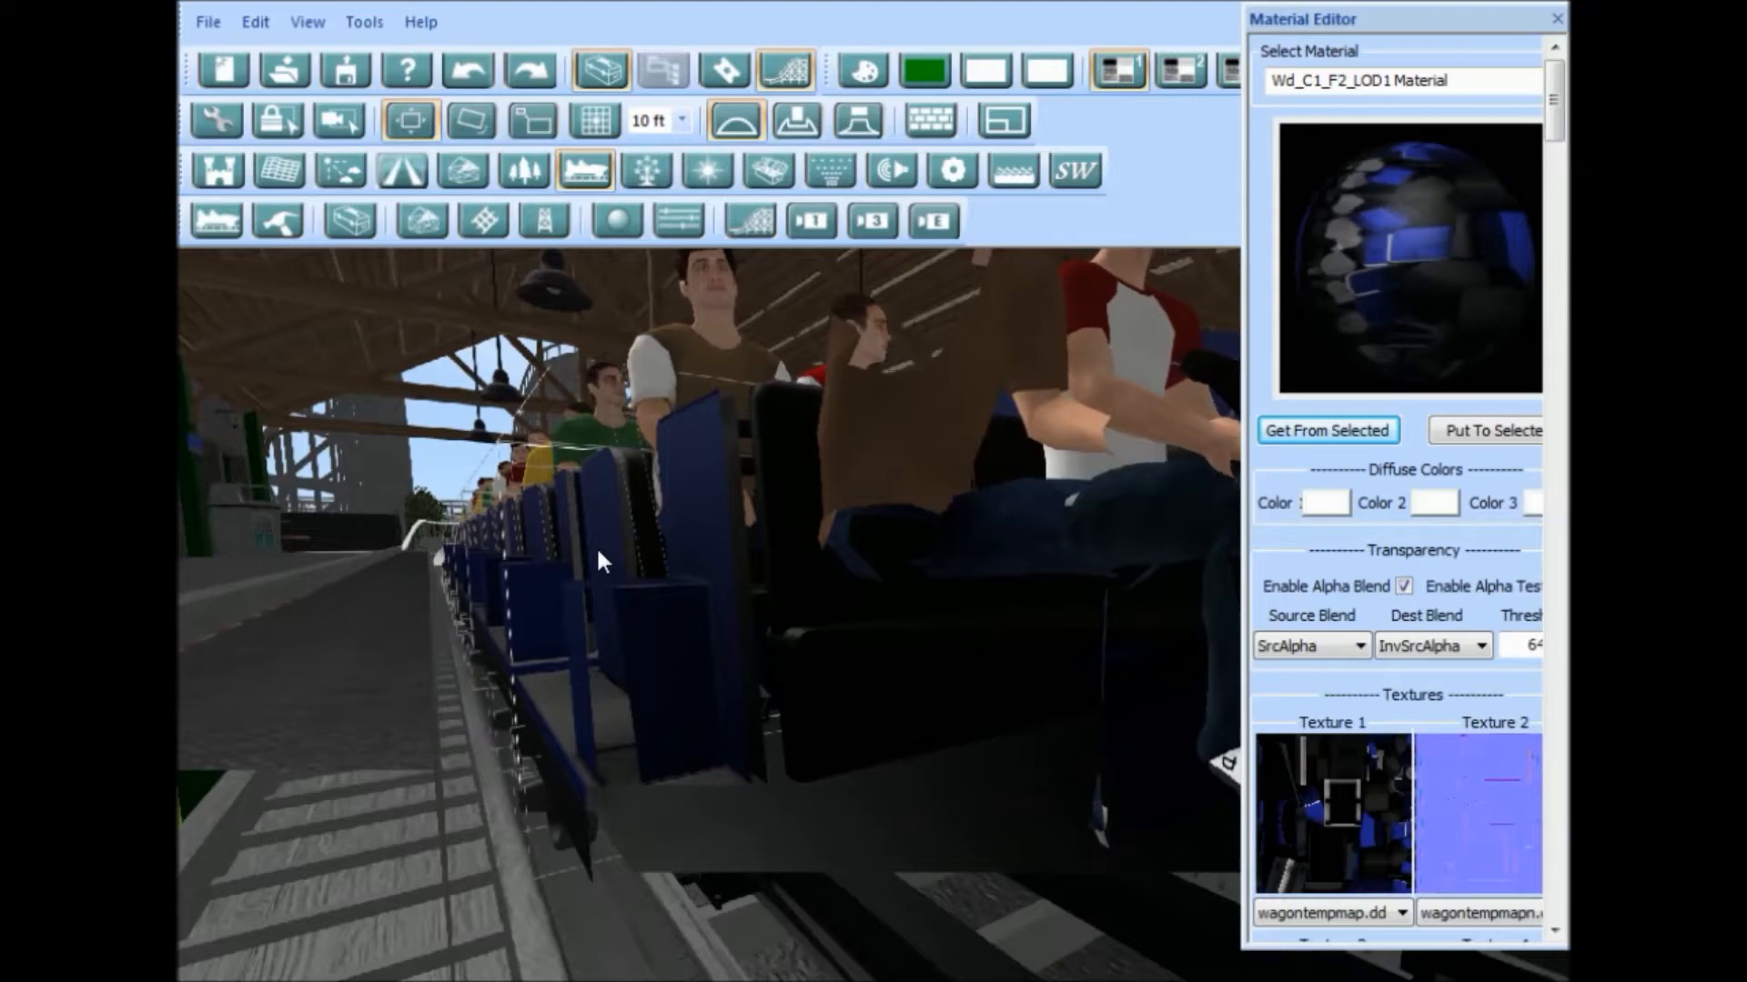
pyautogui.scroll(-3, 600, 544)
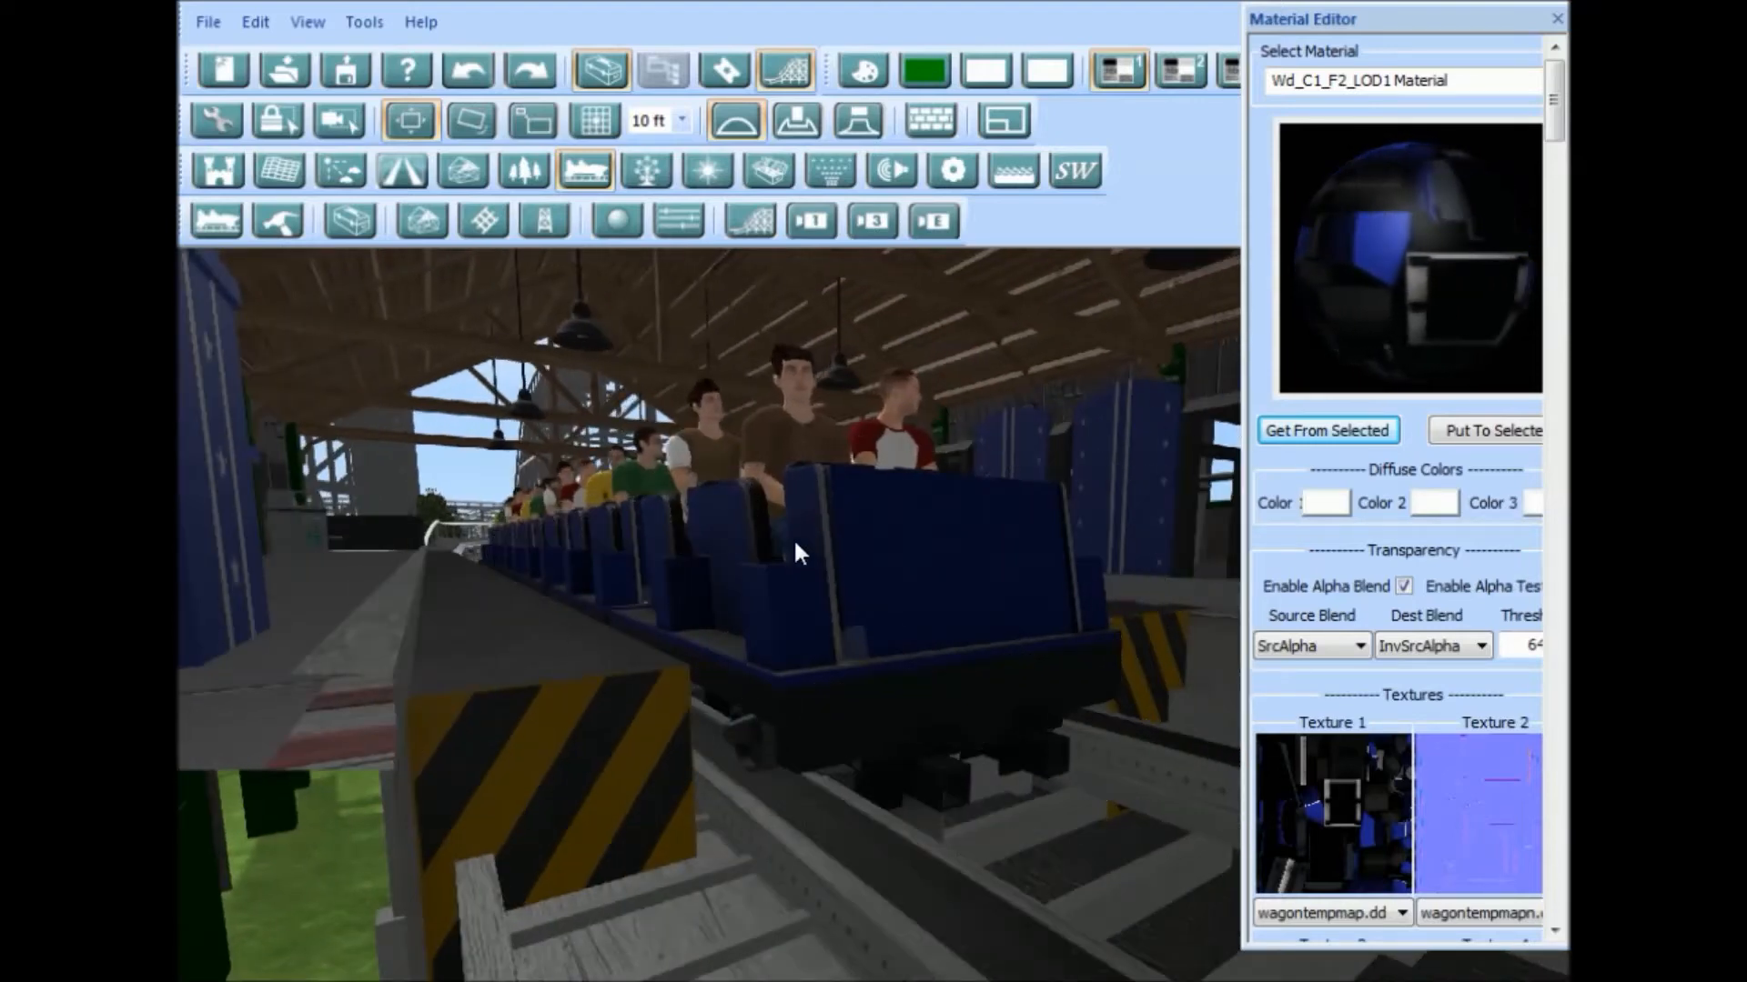
pyautogui.scroll(4, 748, 557)
pyautogui.scroll(-4, 760, 553)
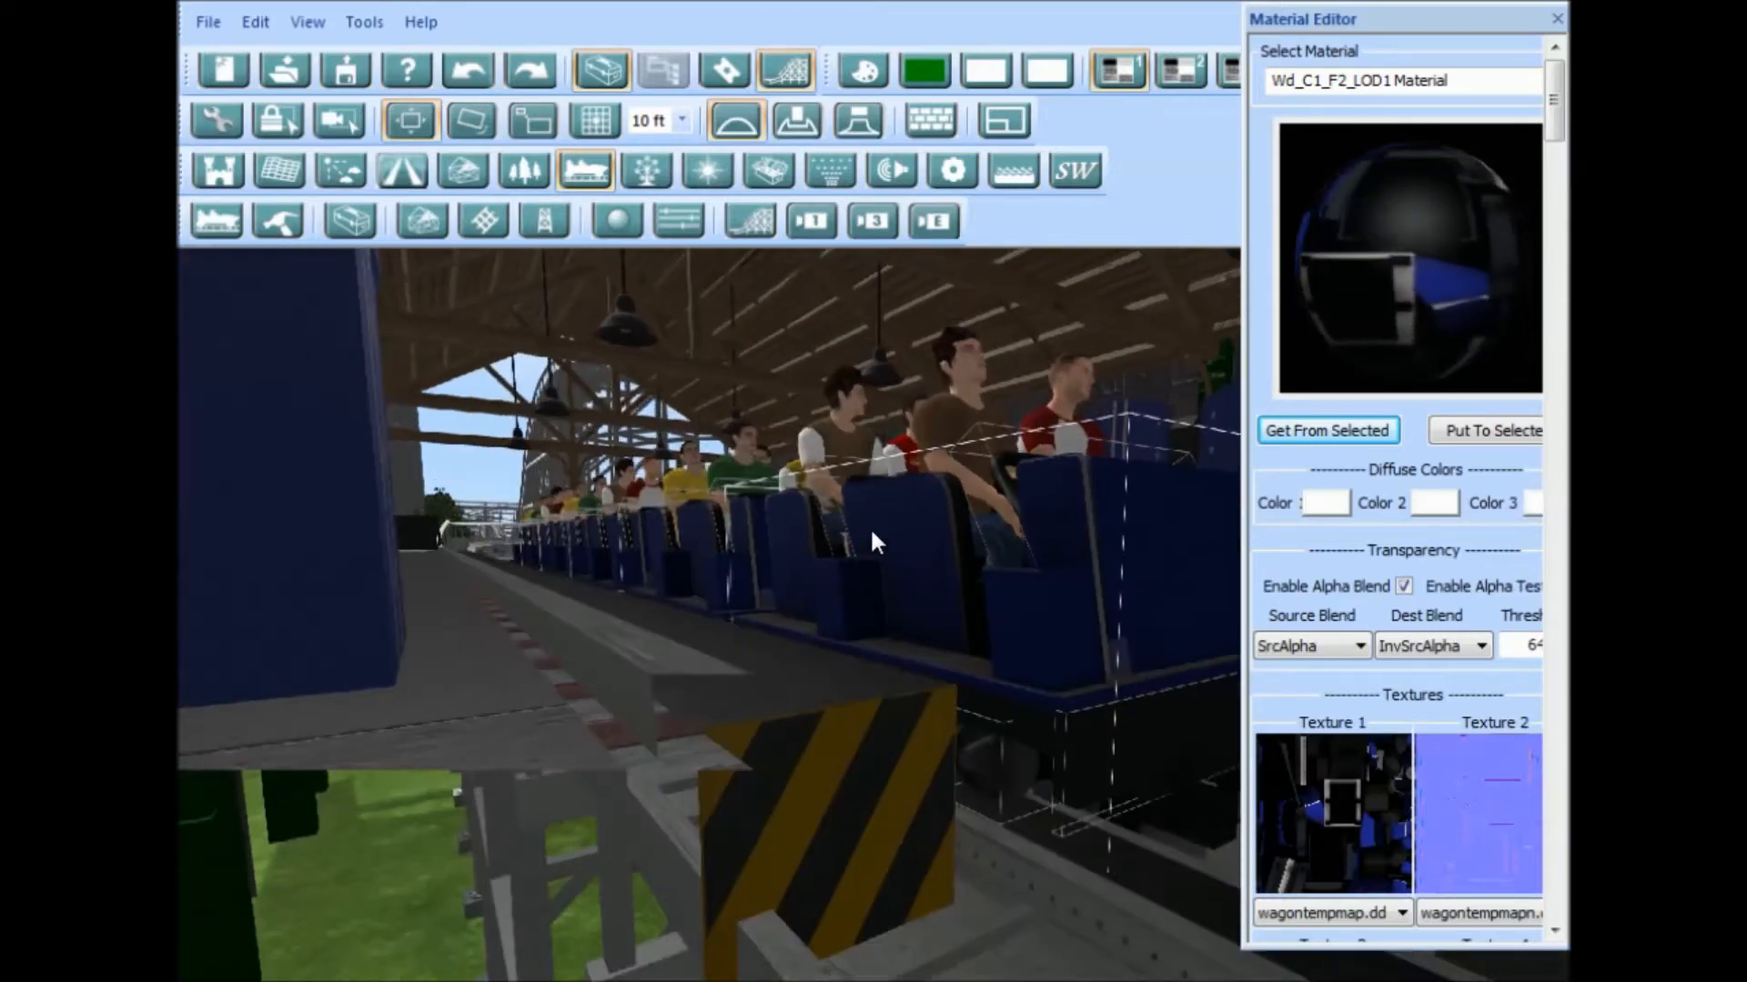
# Step: Load the front car's material into the Material Editor, look through the available Texture 1 files, and close the editor
pyautogui.click(1352, 434)
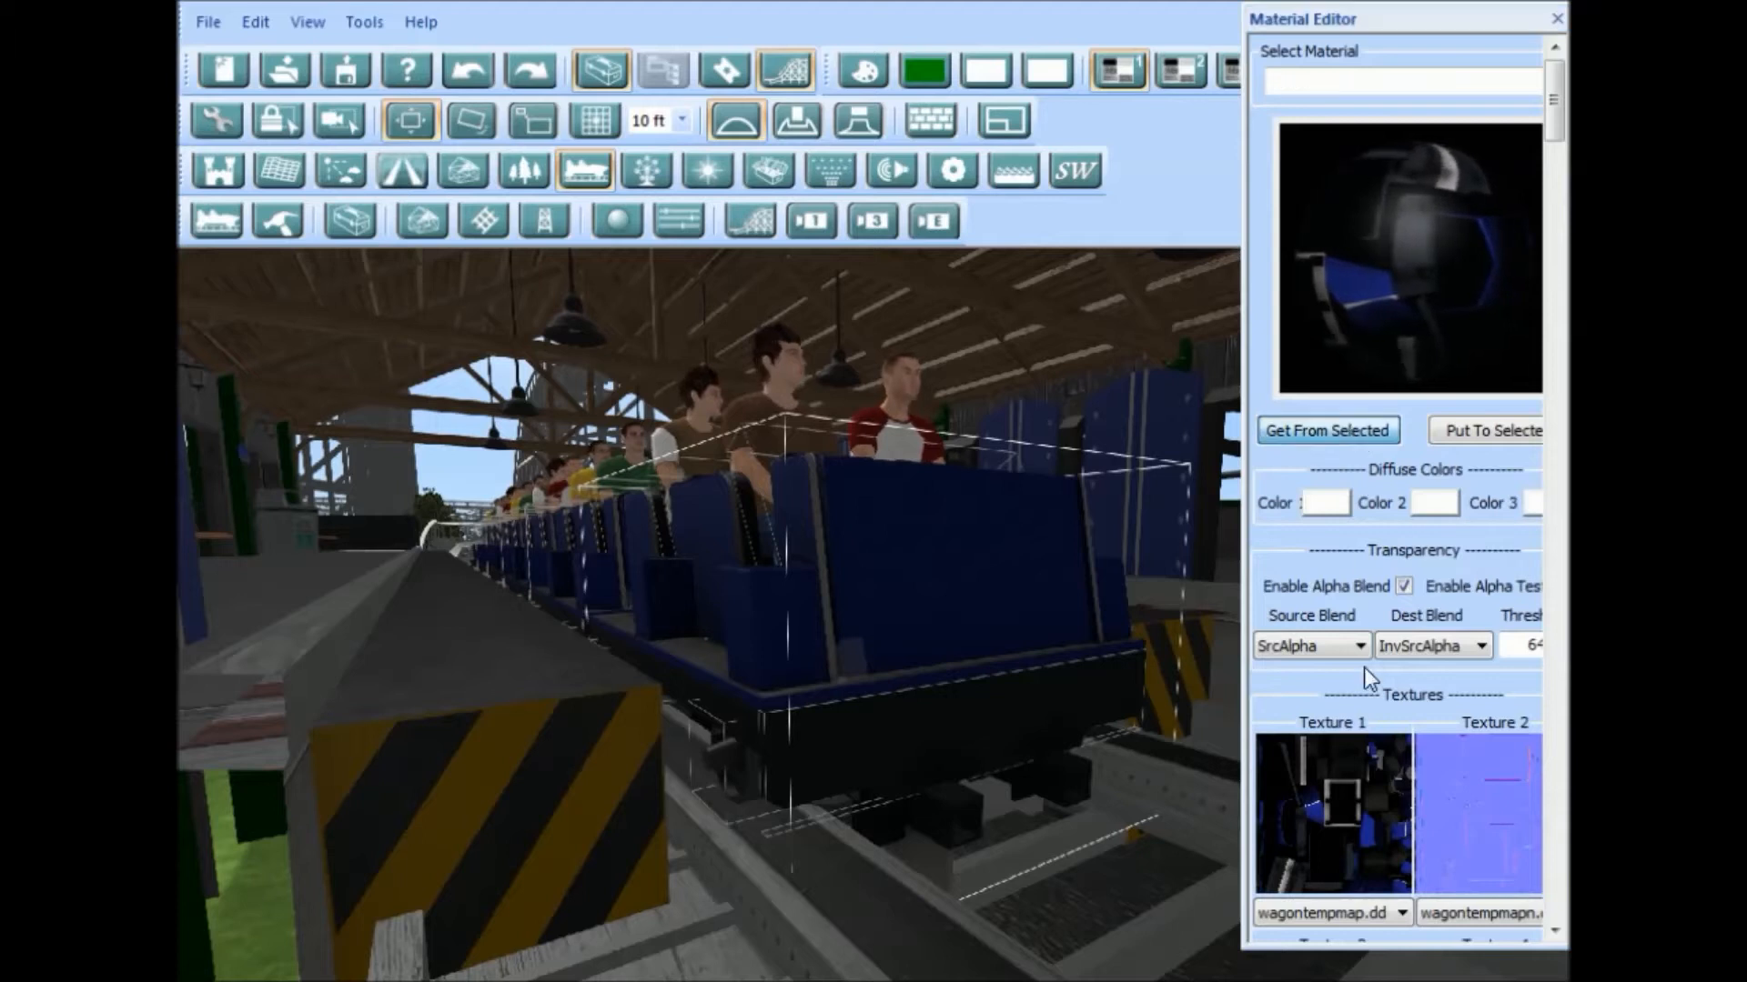
pyautogui.click(1355, 913)
pyautogui.moveTo(1401, 702); pyautogui.dragTo(1401, 895)
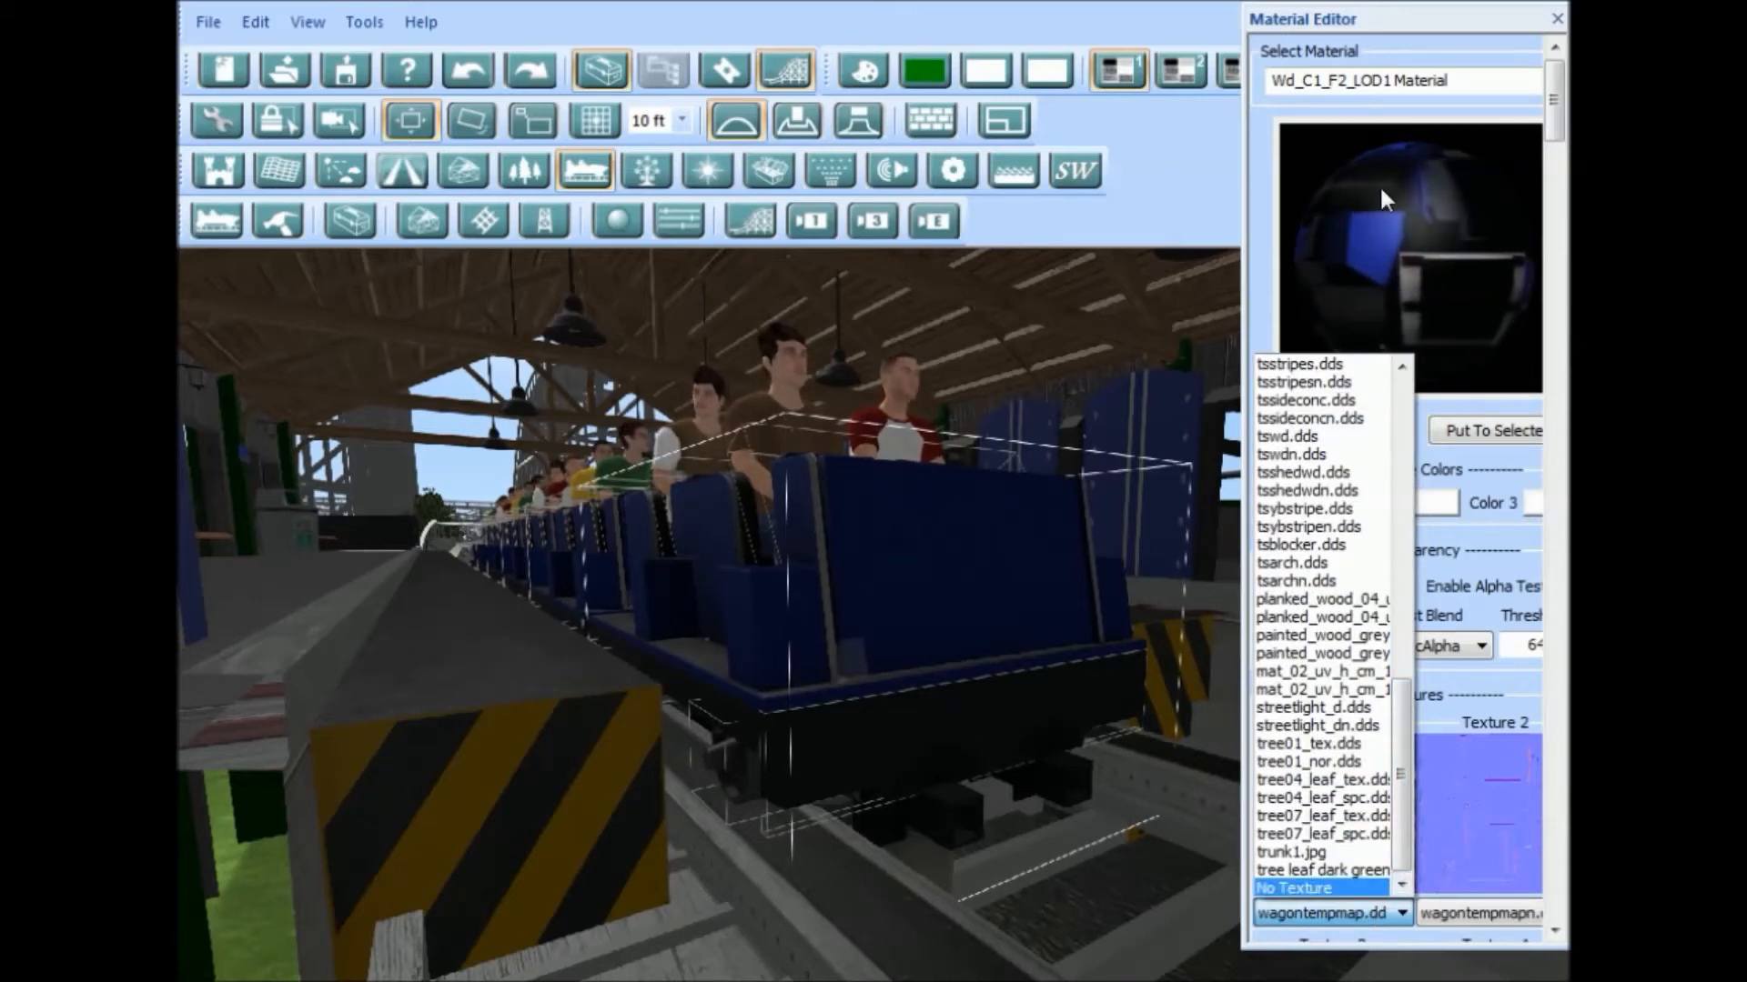
pyautogui.click(1193, 133)
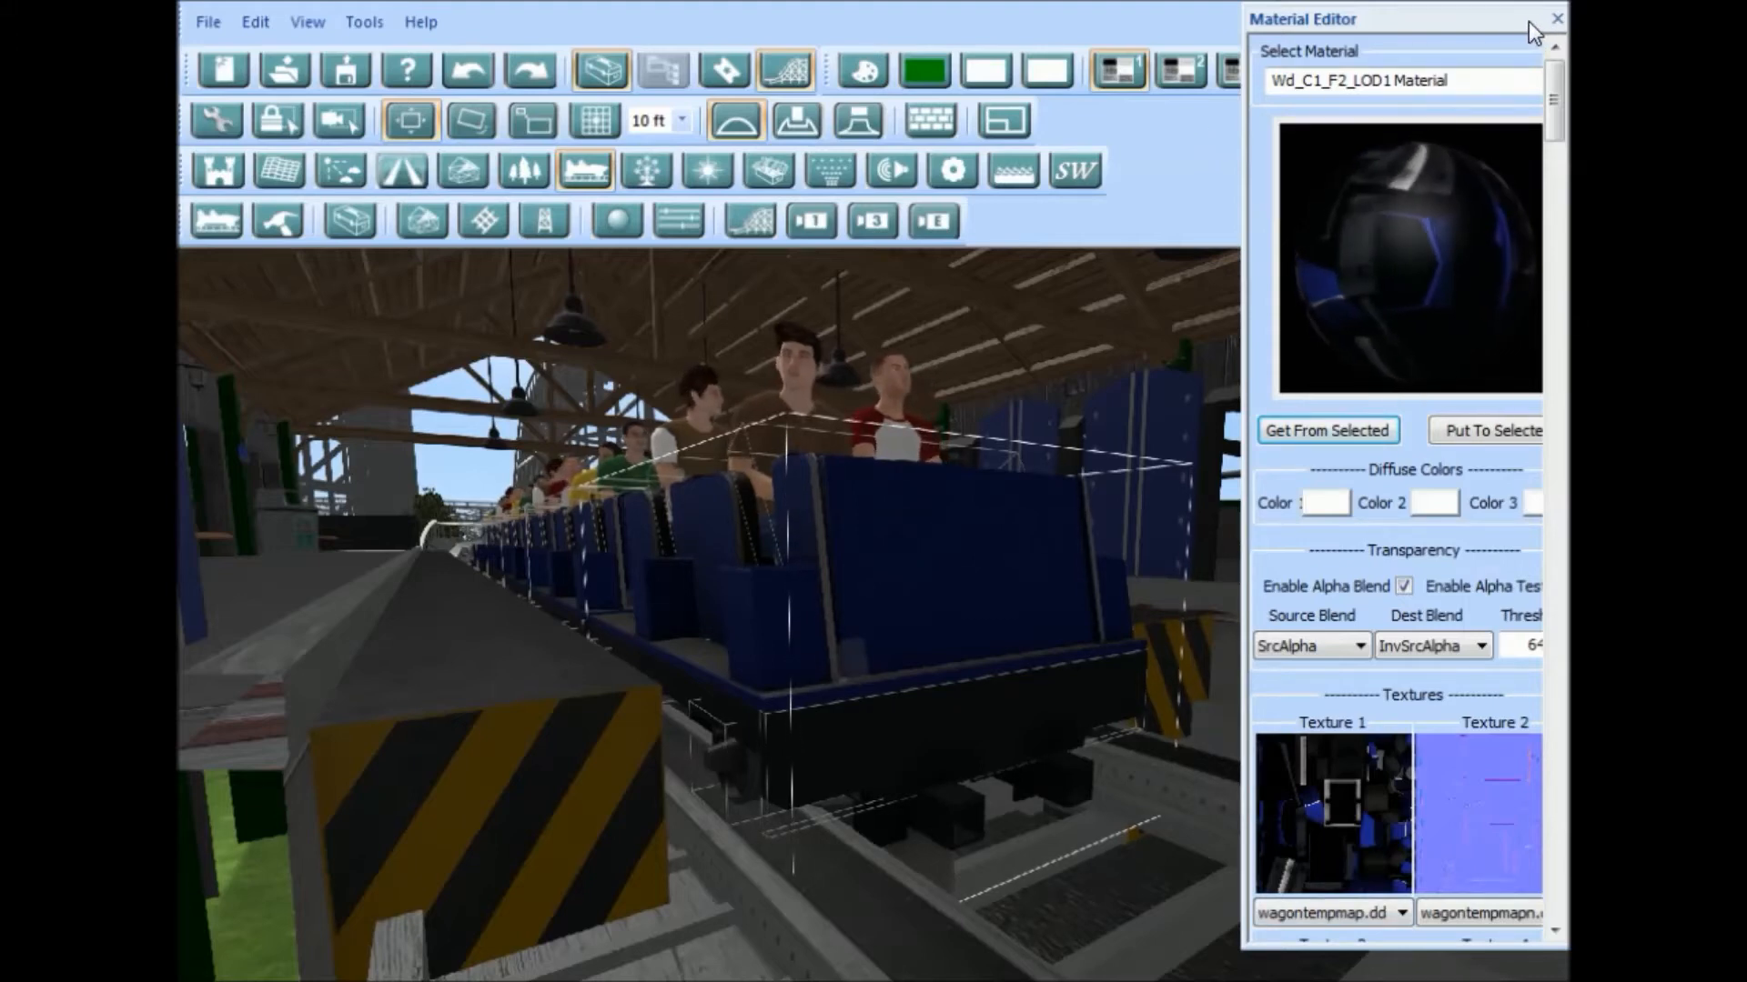
pyautogui.click(1555, 19)
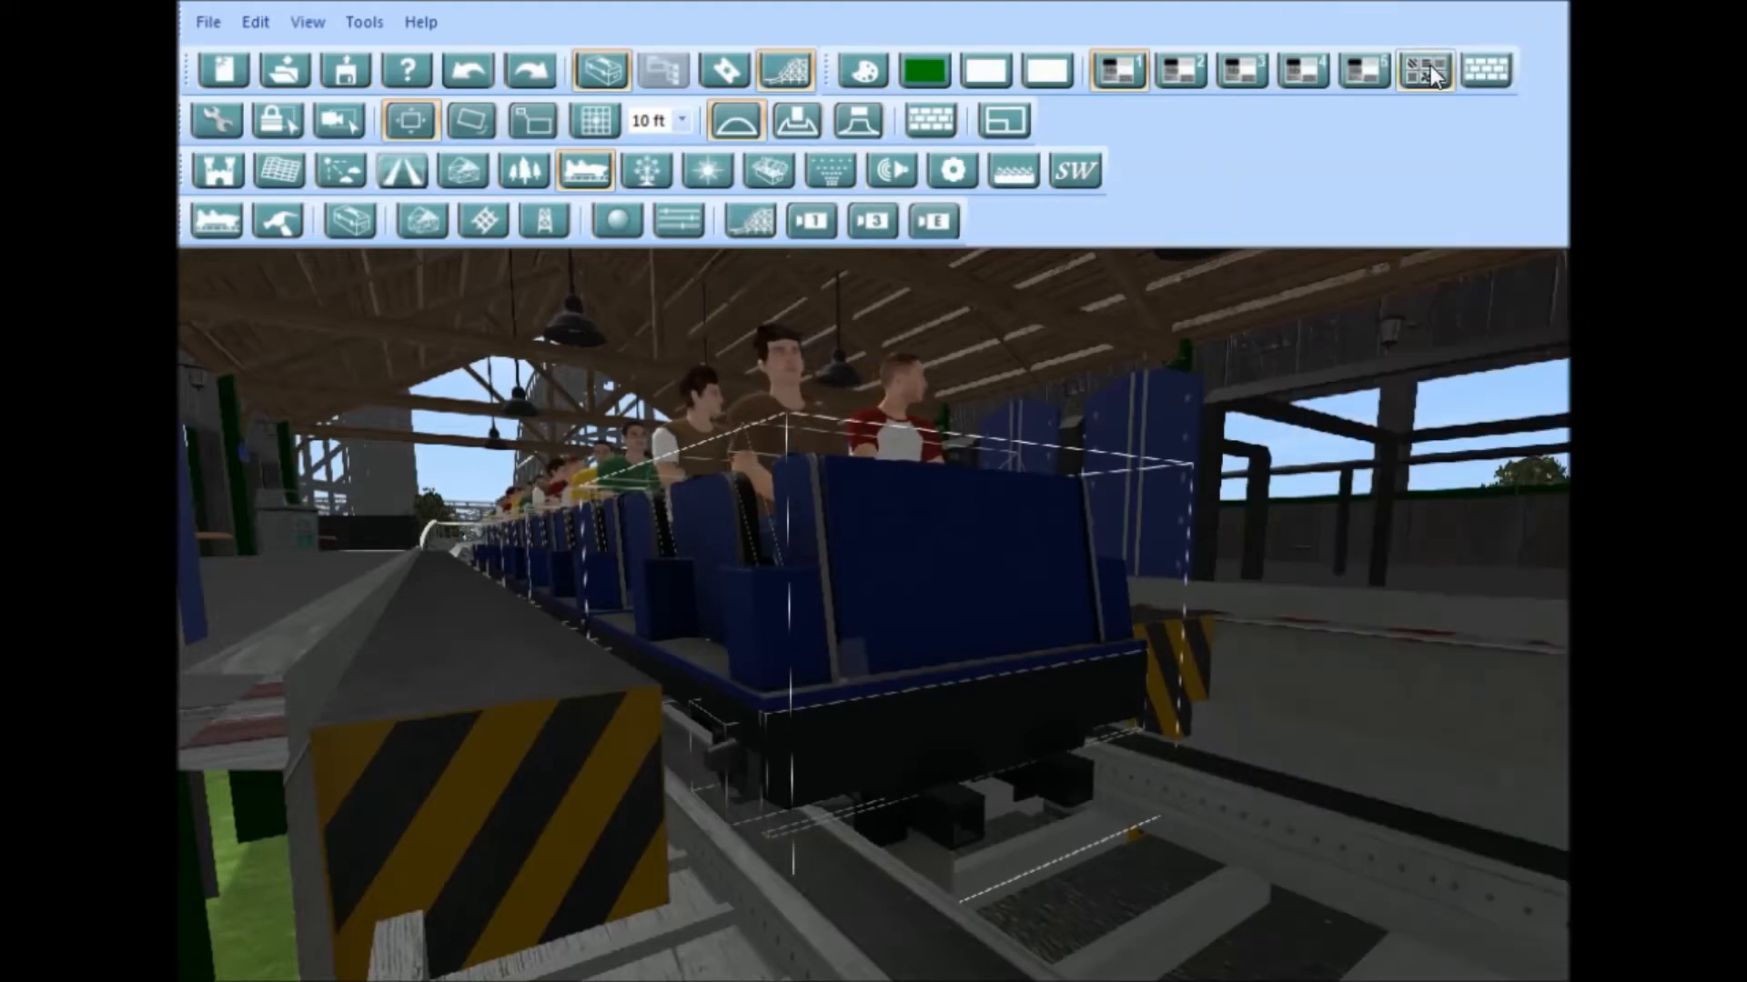
# Step: Add the redwhiteblue image from the tps textures folder as a new texture
pyautogui.click(1482, 68)
pyautogui.click(1365, 333)
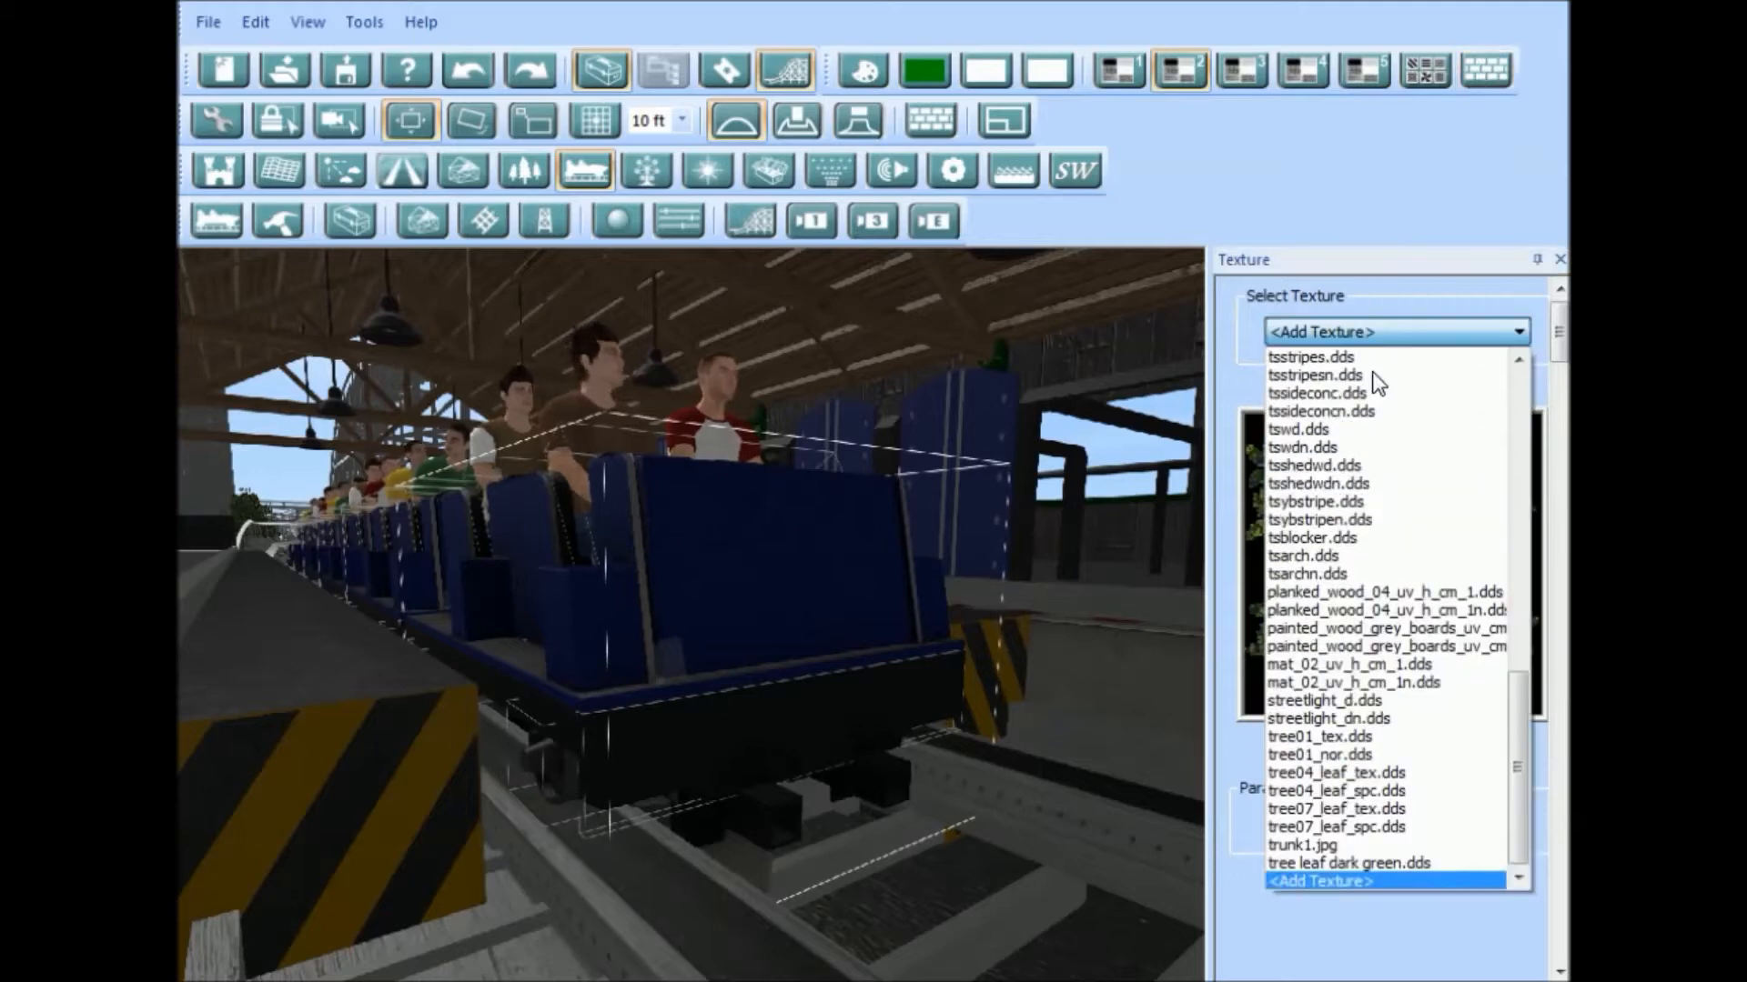
pyautogui.click(1369, 880)
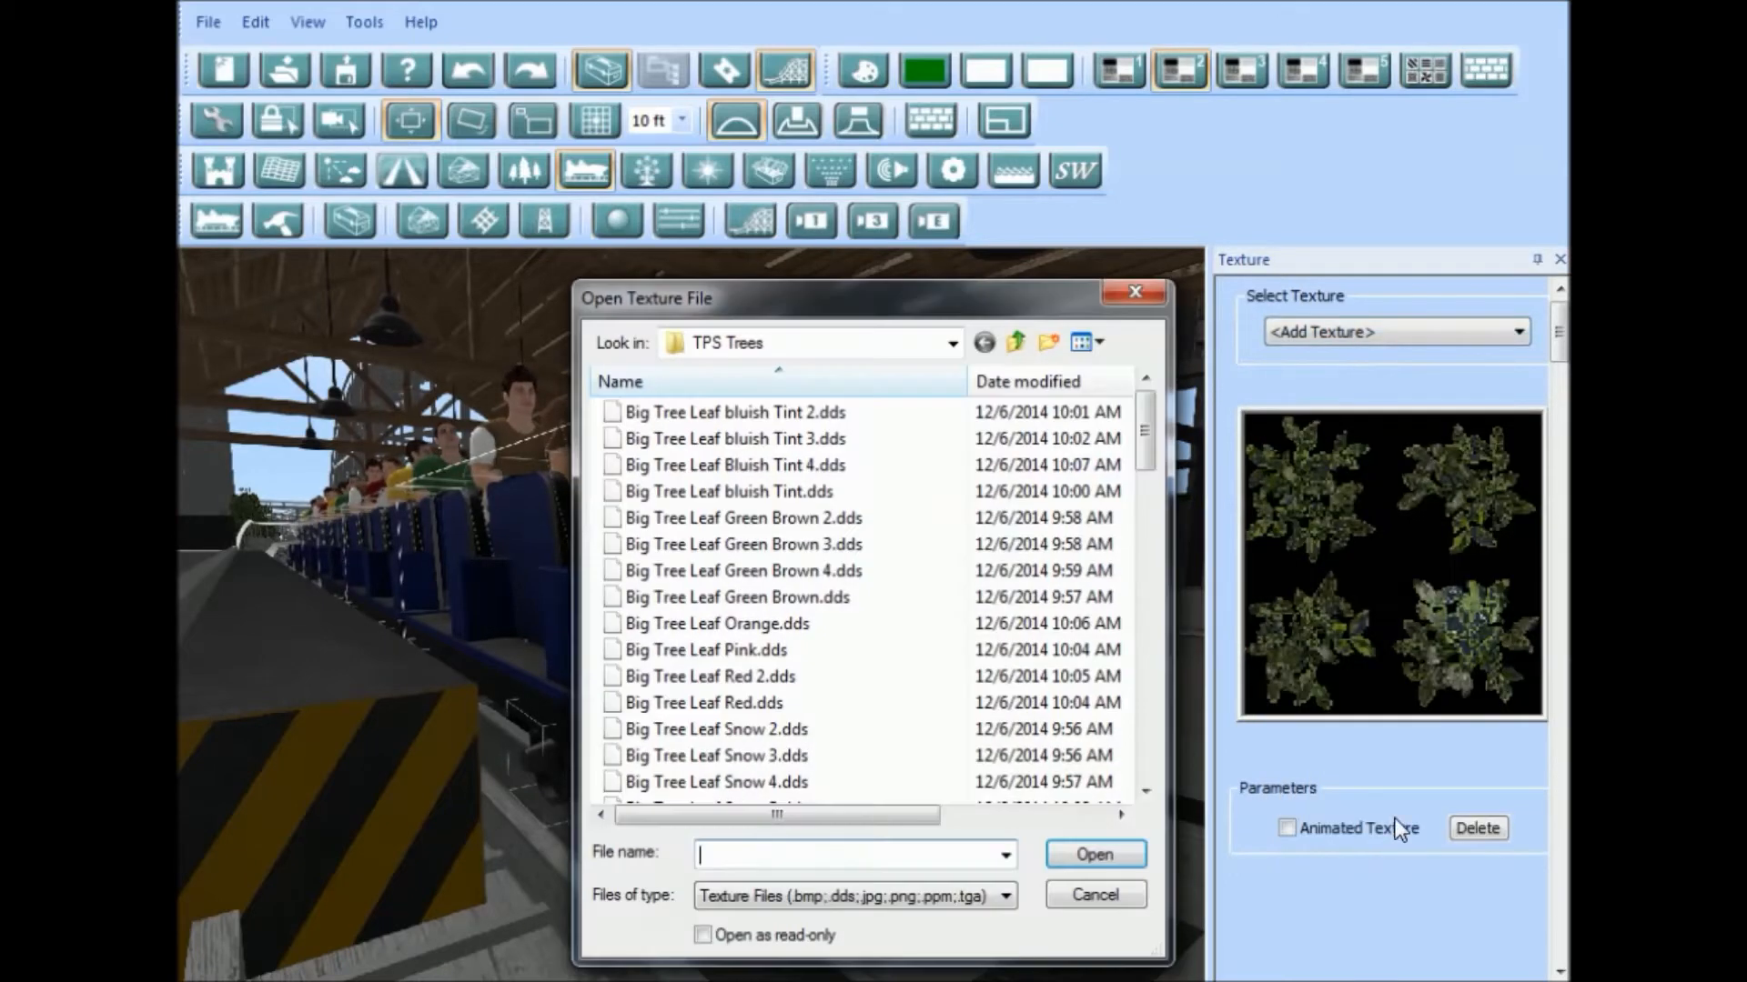
pyautogui.click(1017, 344)
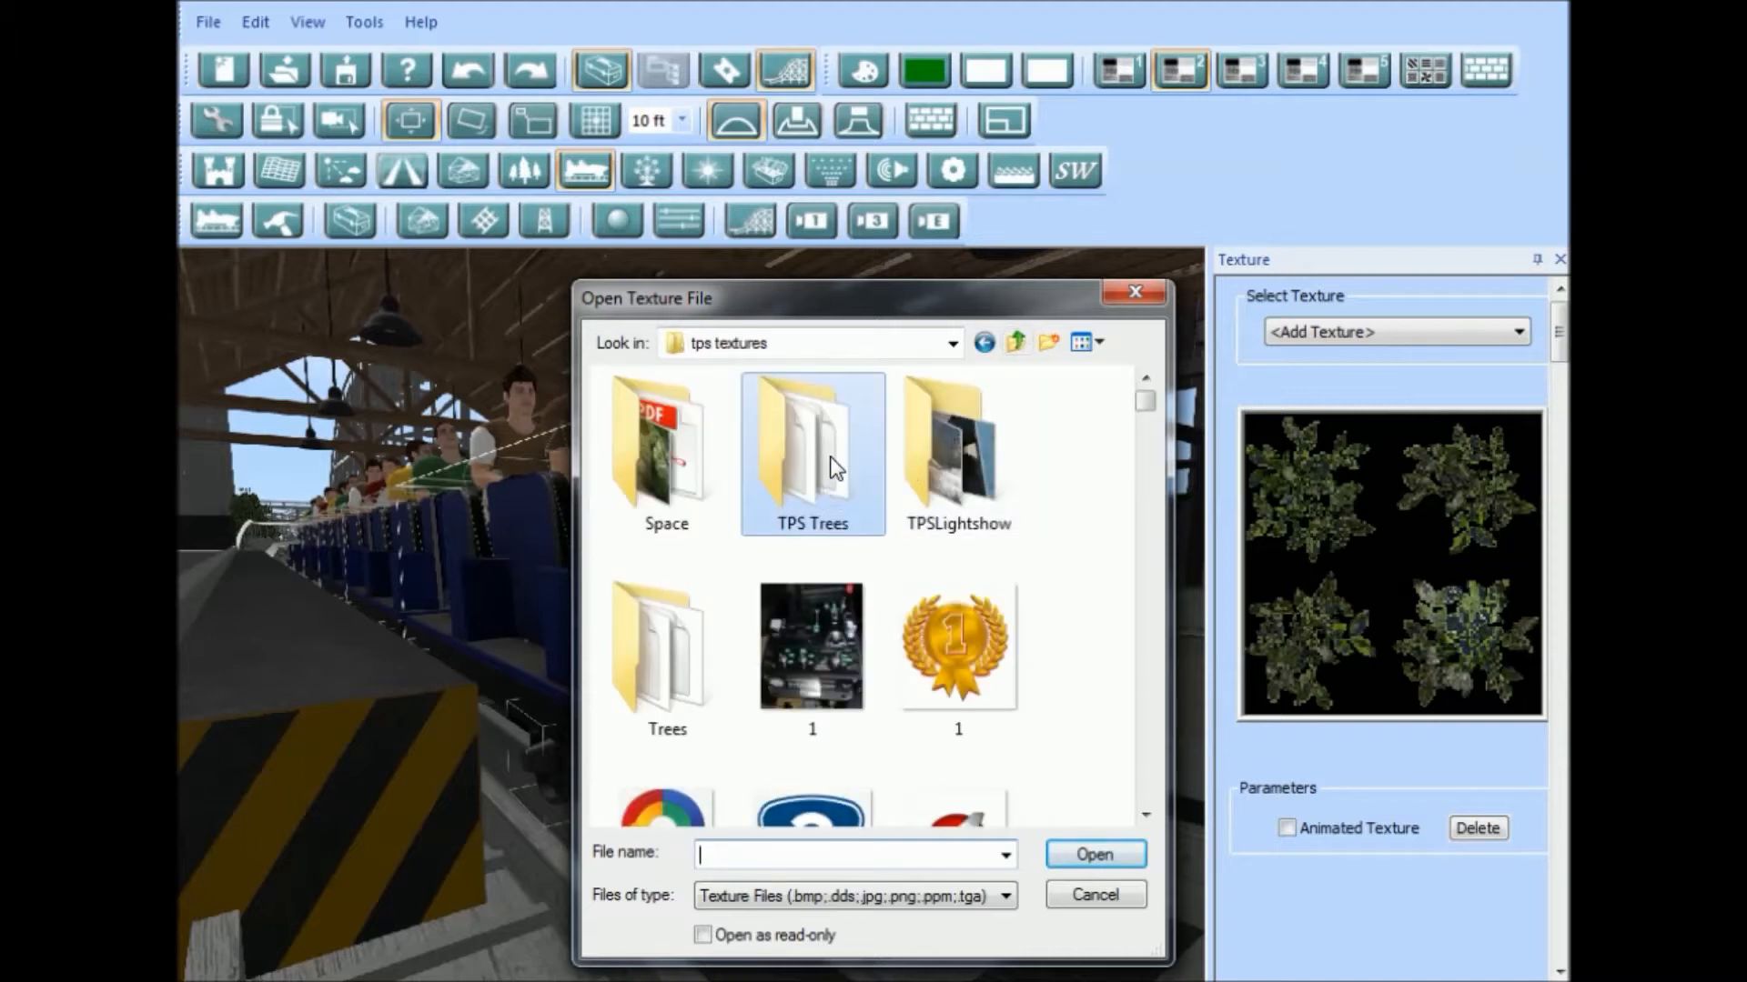
pyautogui.write('redwhite1')
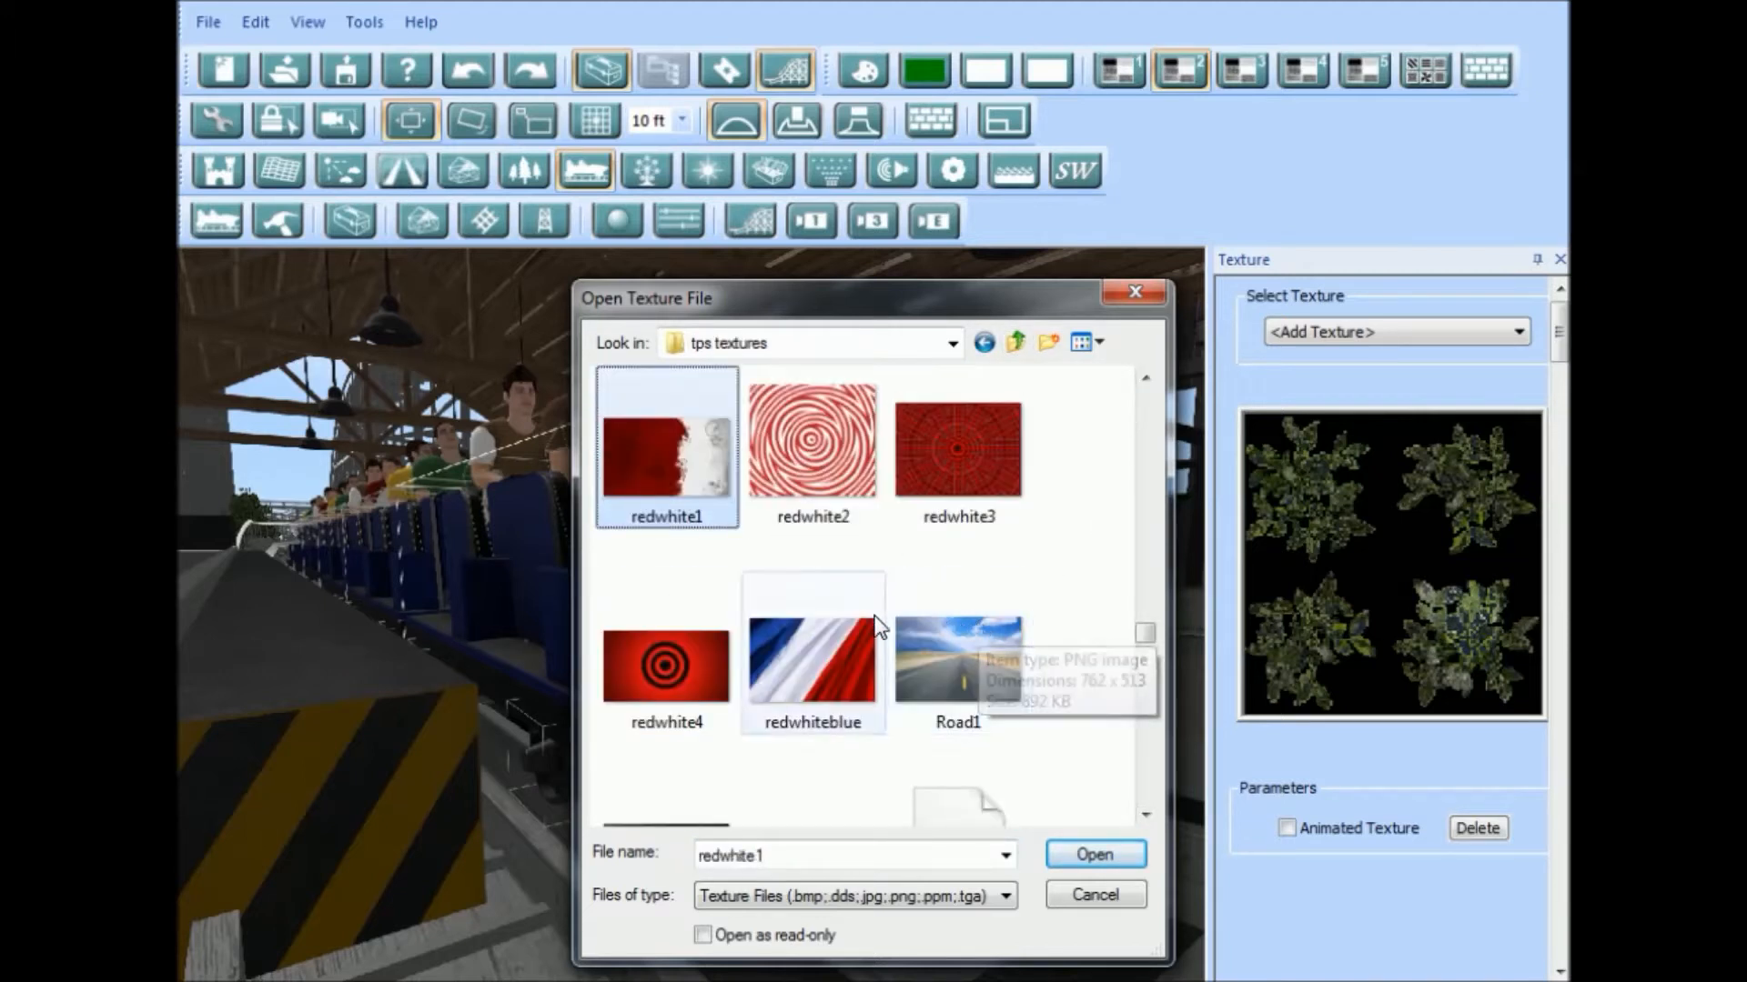
pyautogui.doubleClick(834, 667)
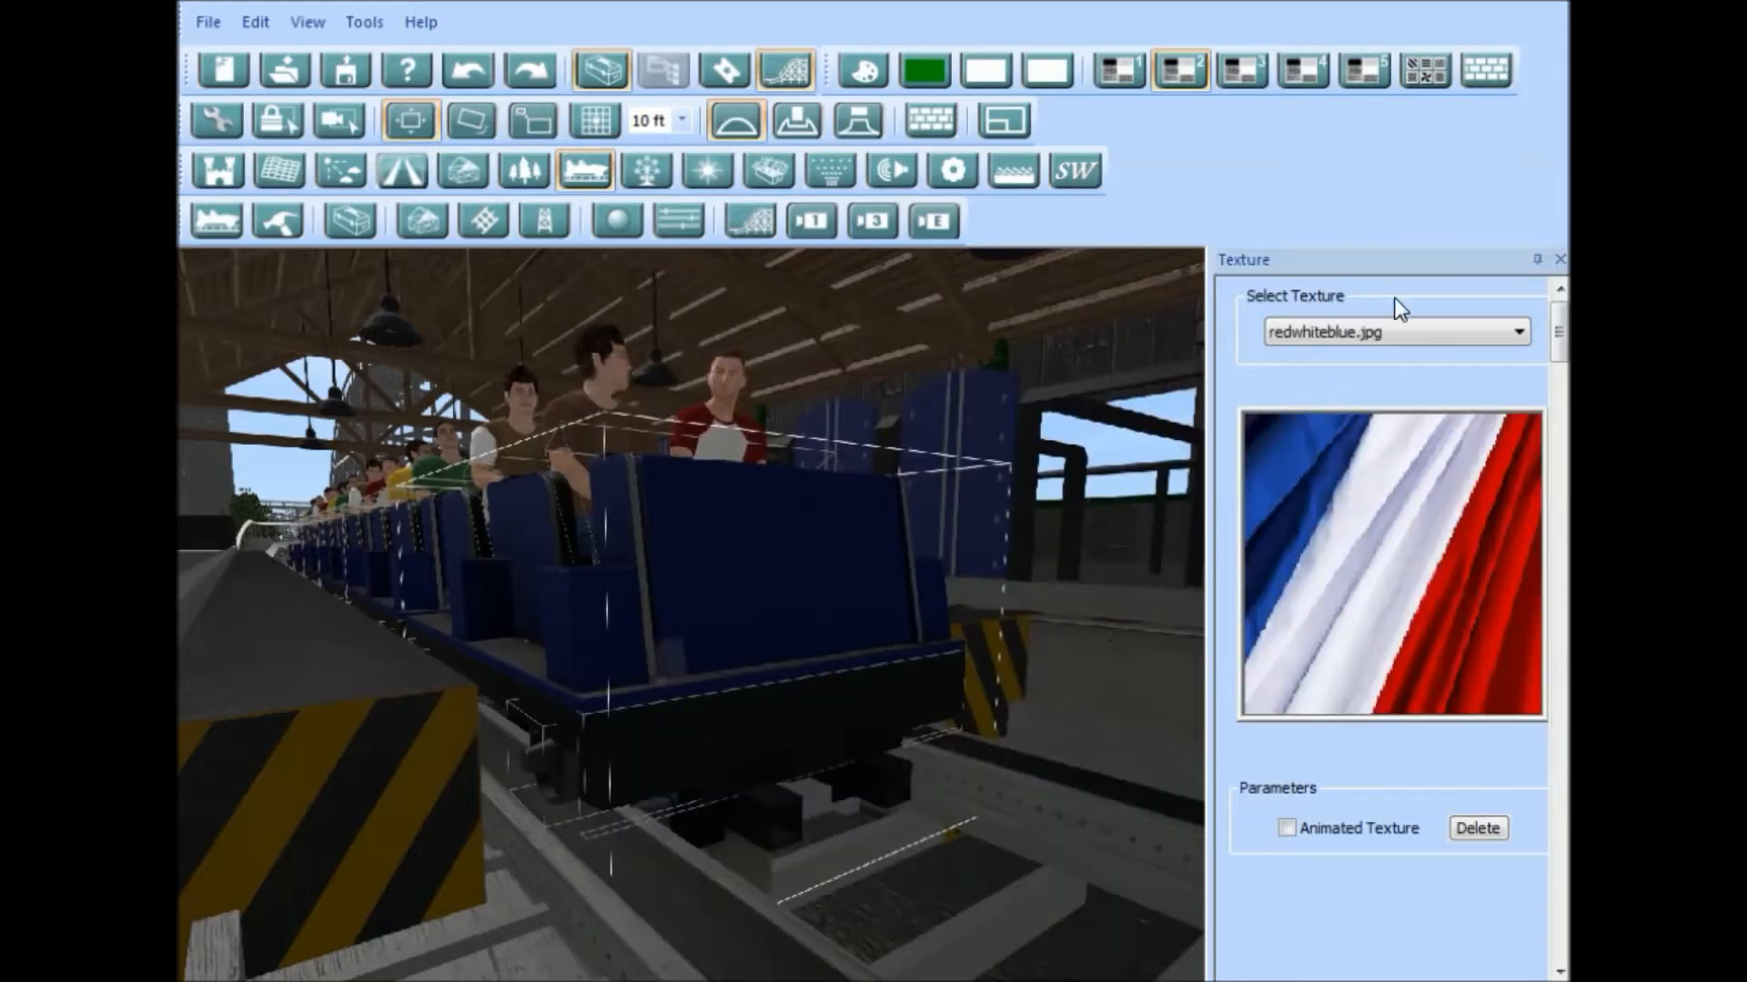
# Step: Reopen the Material Editor and set Texture 1 of the front car's Wd_C1_F2_LOD1 material to redwhiteblue.jpg
pyautogui.click(1422, 70)
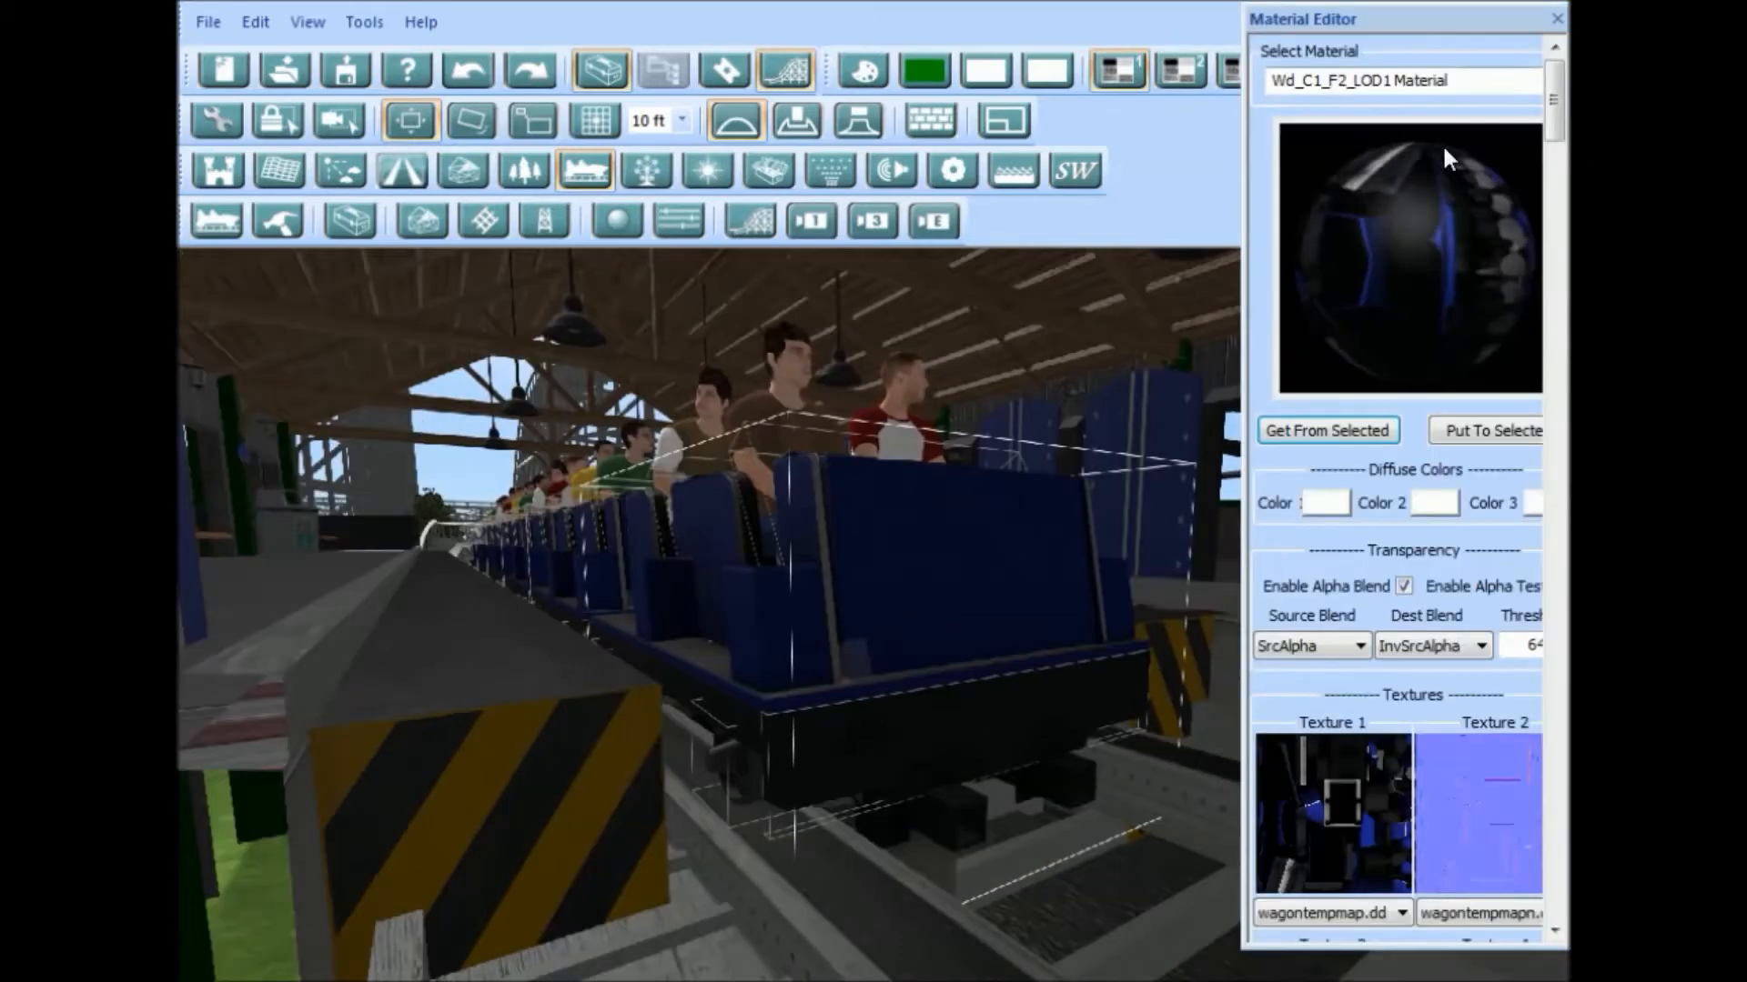
pyautogui.click(1385, 913)
pyautogui.moveTo(1411, 739); pyautogui.dragTo(1407, 897)
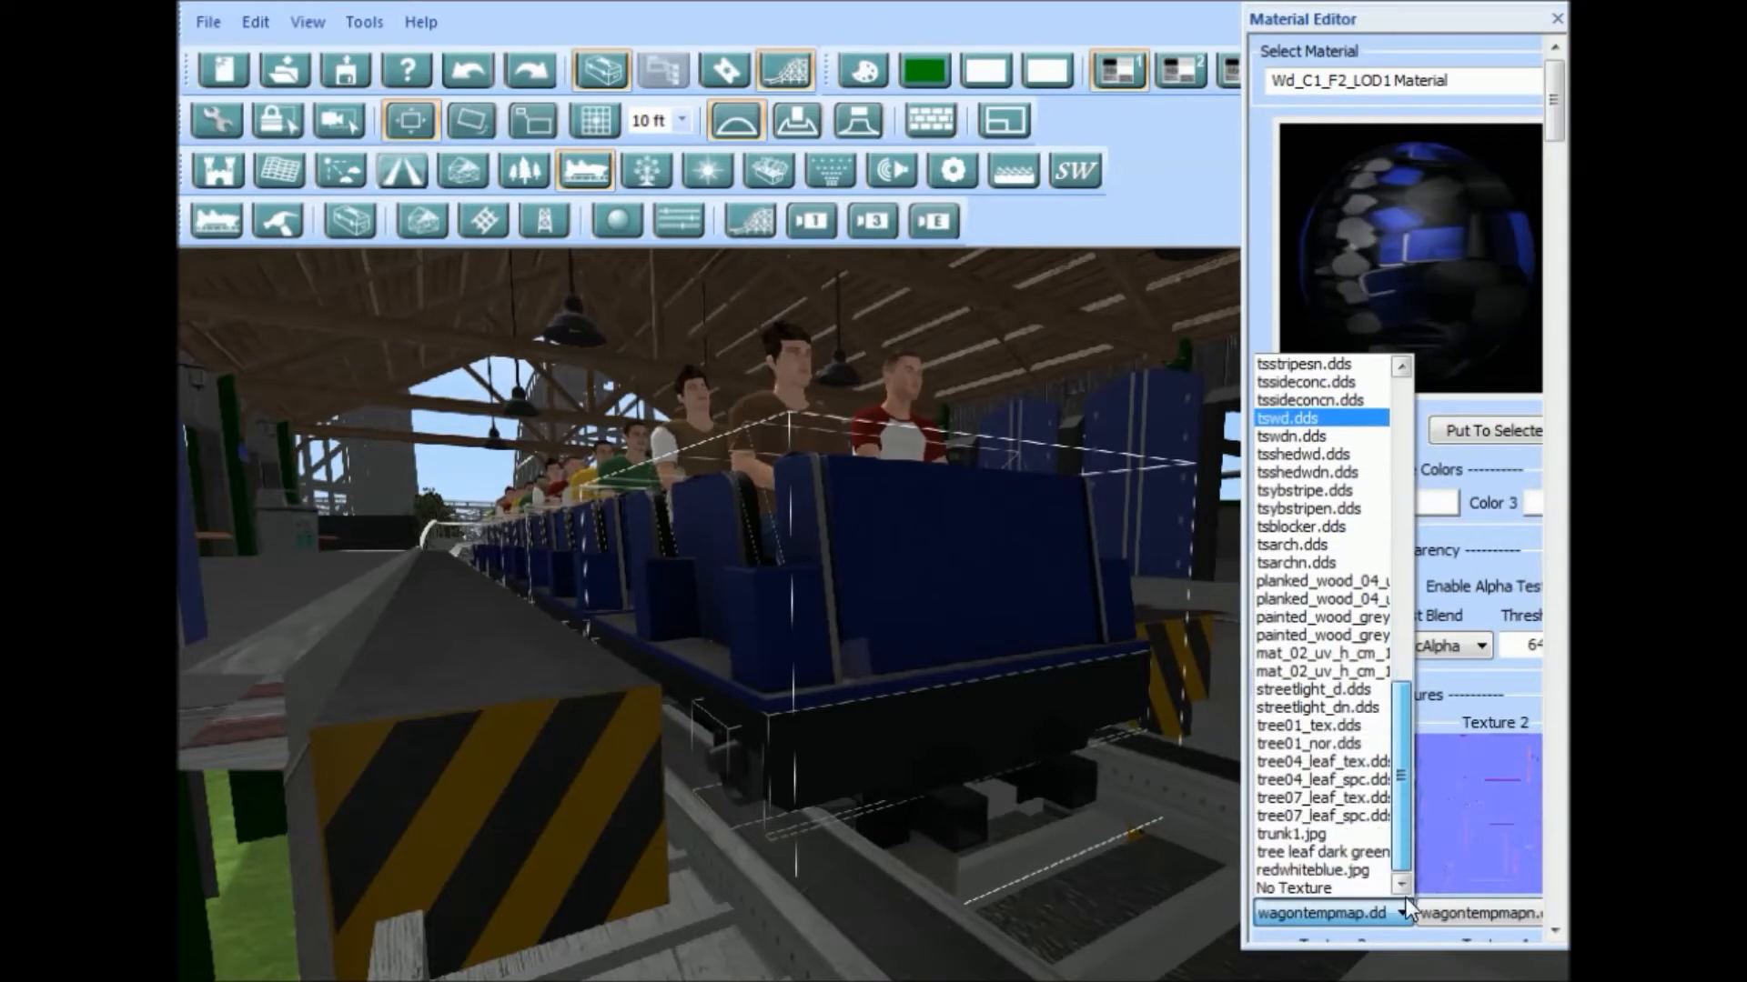
pyautogui.click(1339, 870)
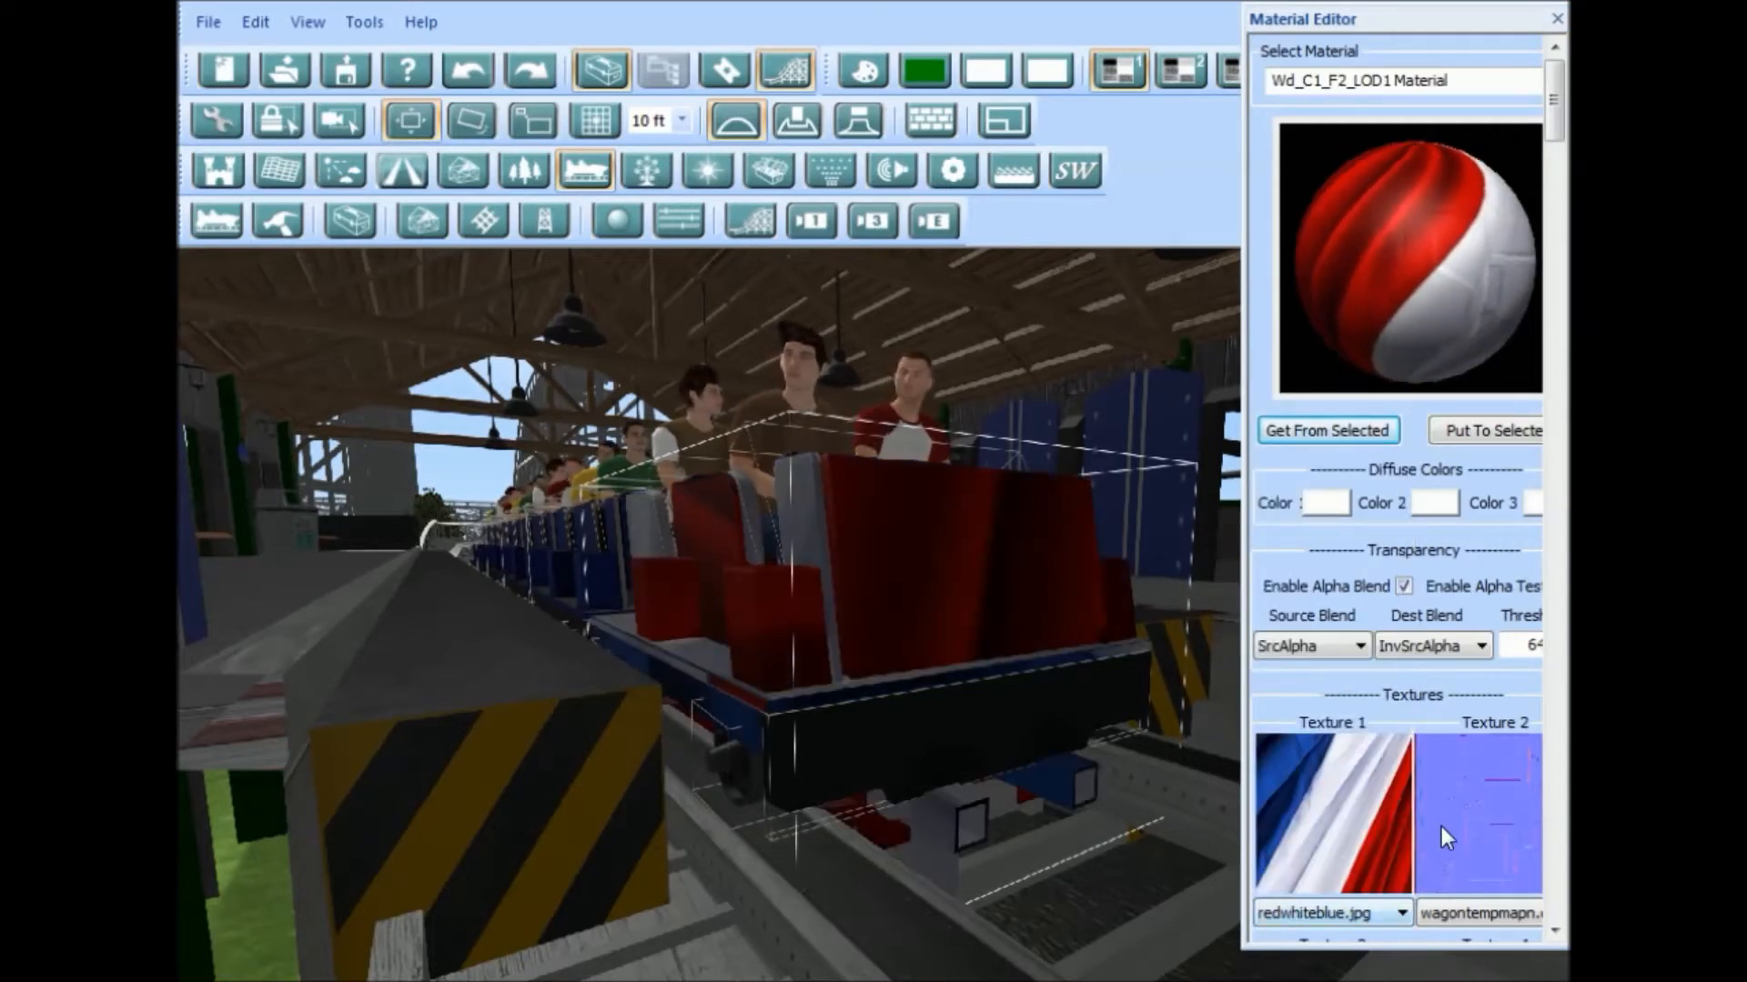
# Step: Set Texture 1 of the following car's Wd_C2_F2_LOD1 material to redwhiteblue.jpg and close the Material Editor
pyautogui.moveTo(1555, 111); pyautogui.dragTo(1550, 133)
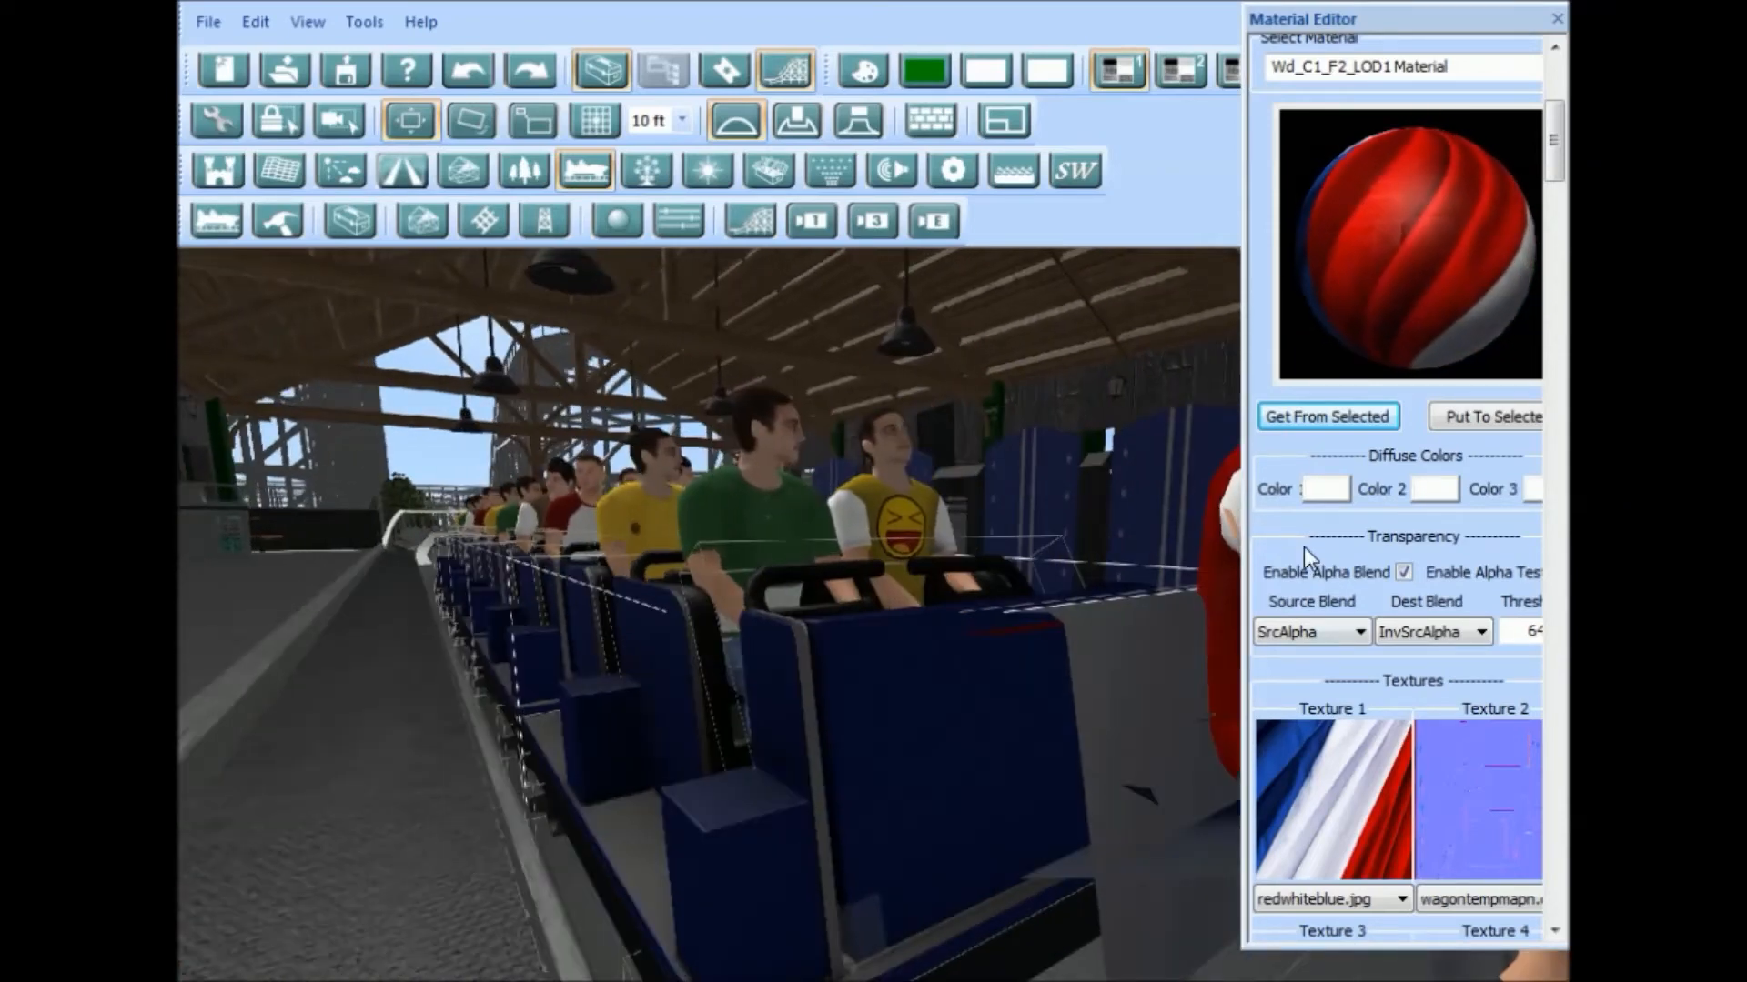
pyautogui.click(1325, 896)
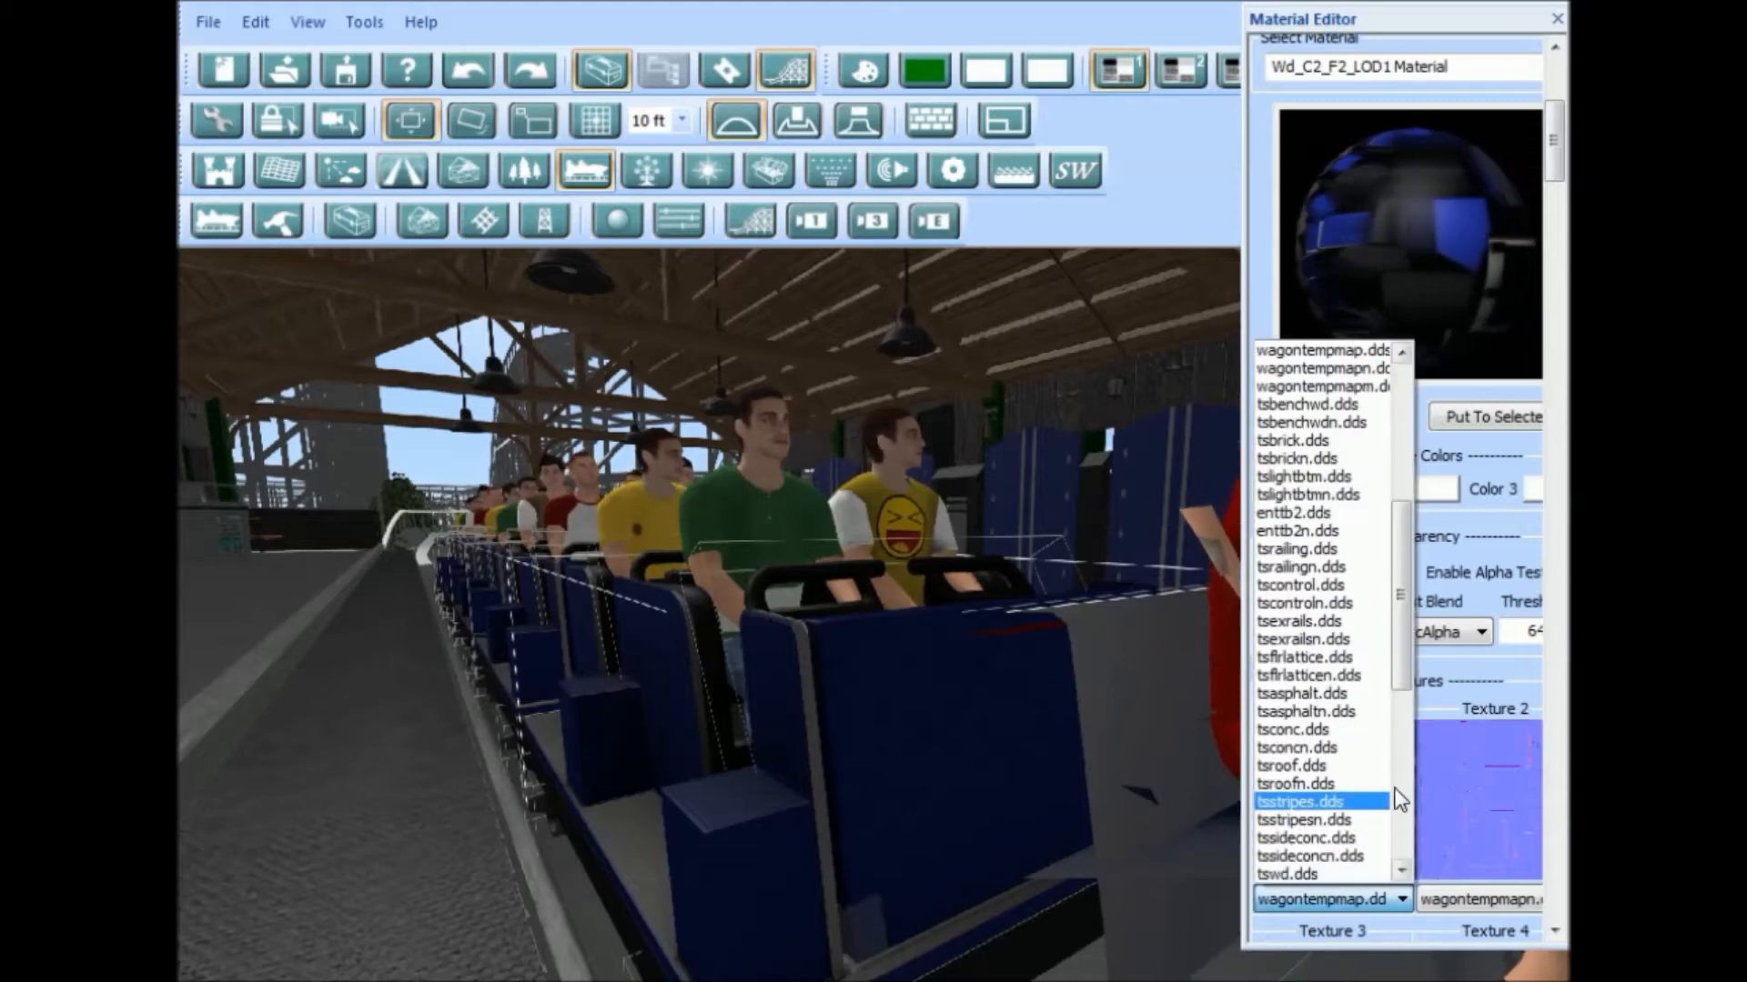
pyautogui.scroll(-10, 1399, 859)
pyautogui.click(1346, 859)
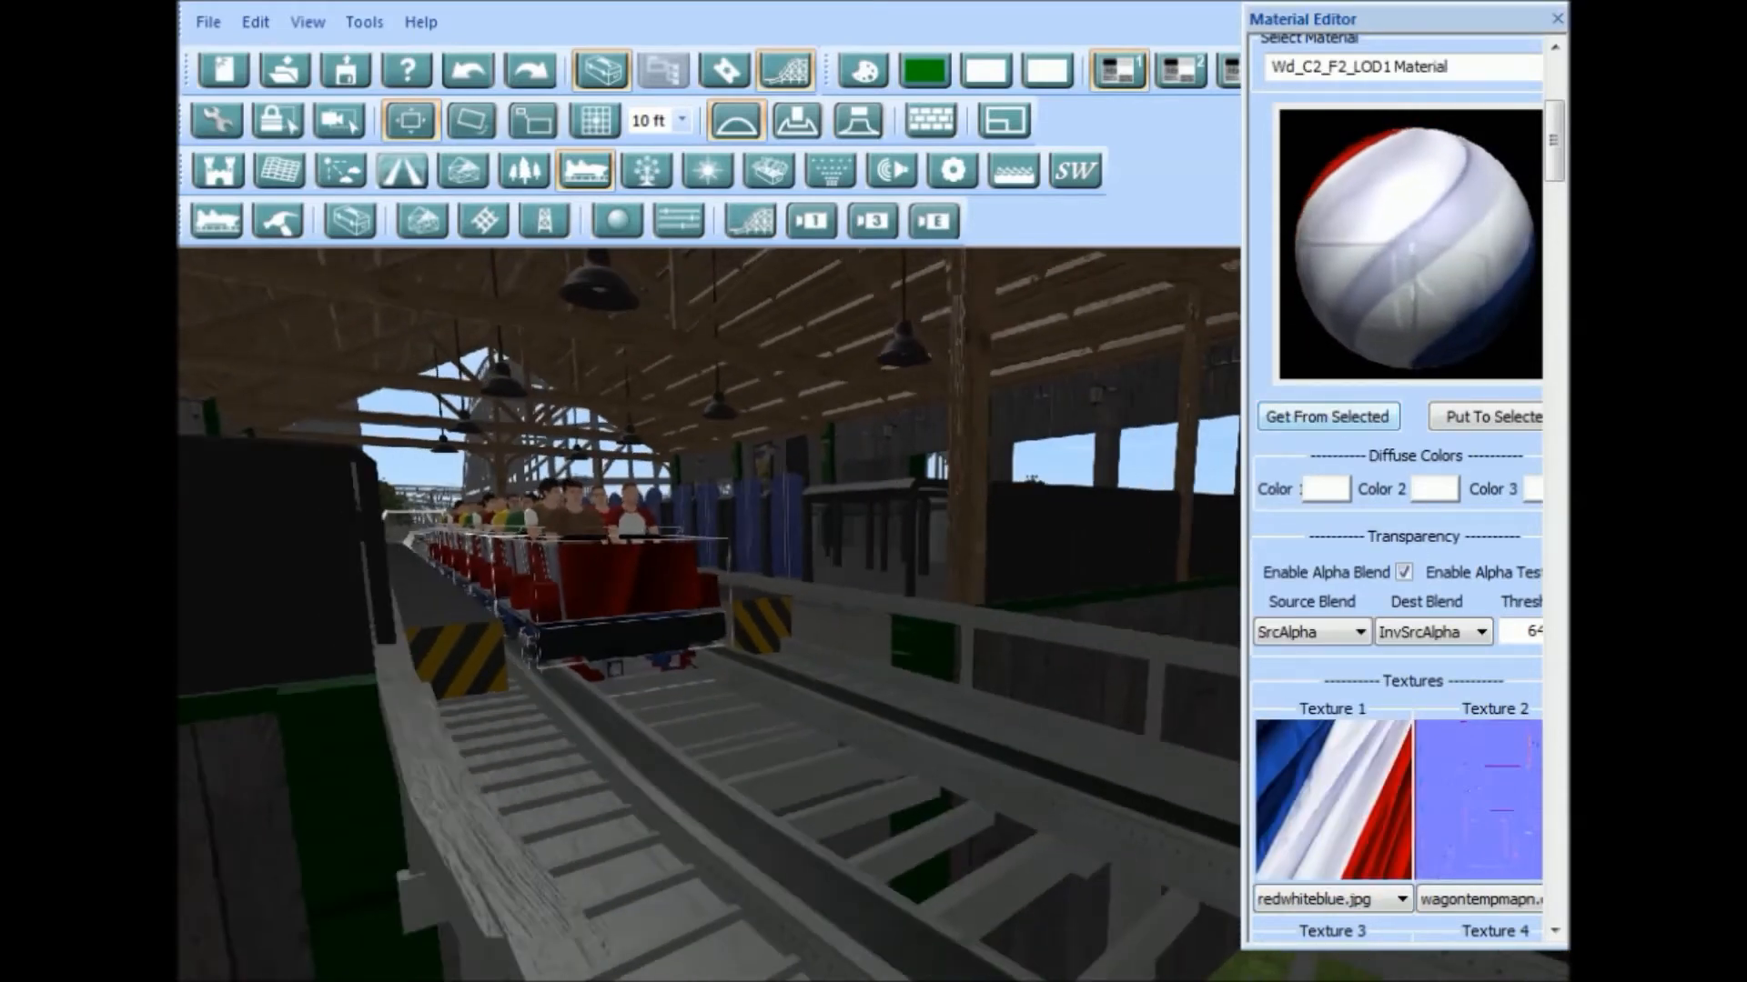
pyautogui.click(1556, 19)
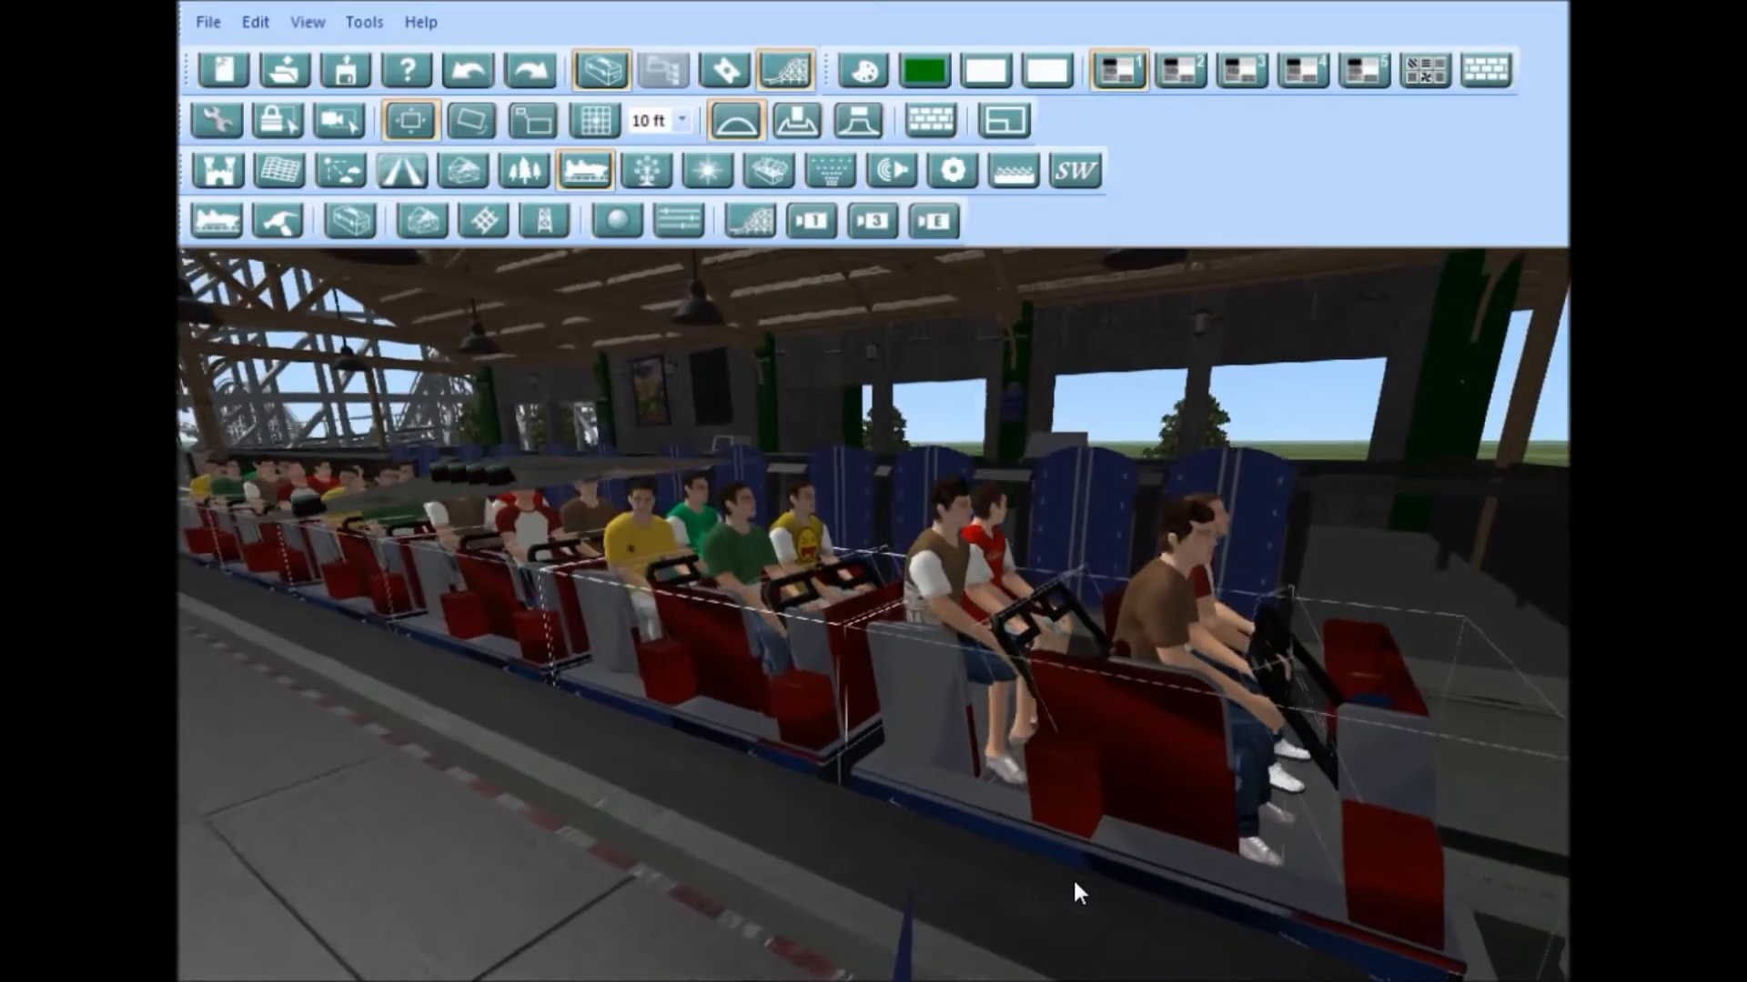
# Step: Look over the repainted train, review the segment types in the Coaster Editor for the station exit node, and close the editor
pyautogui.moveTo(1110, 895); pyautogui.dragTo(784, 782, button='middle')
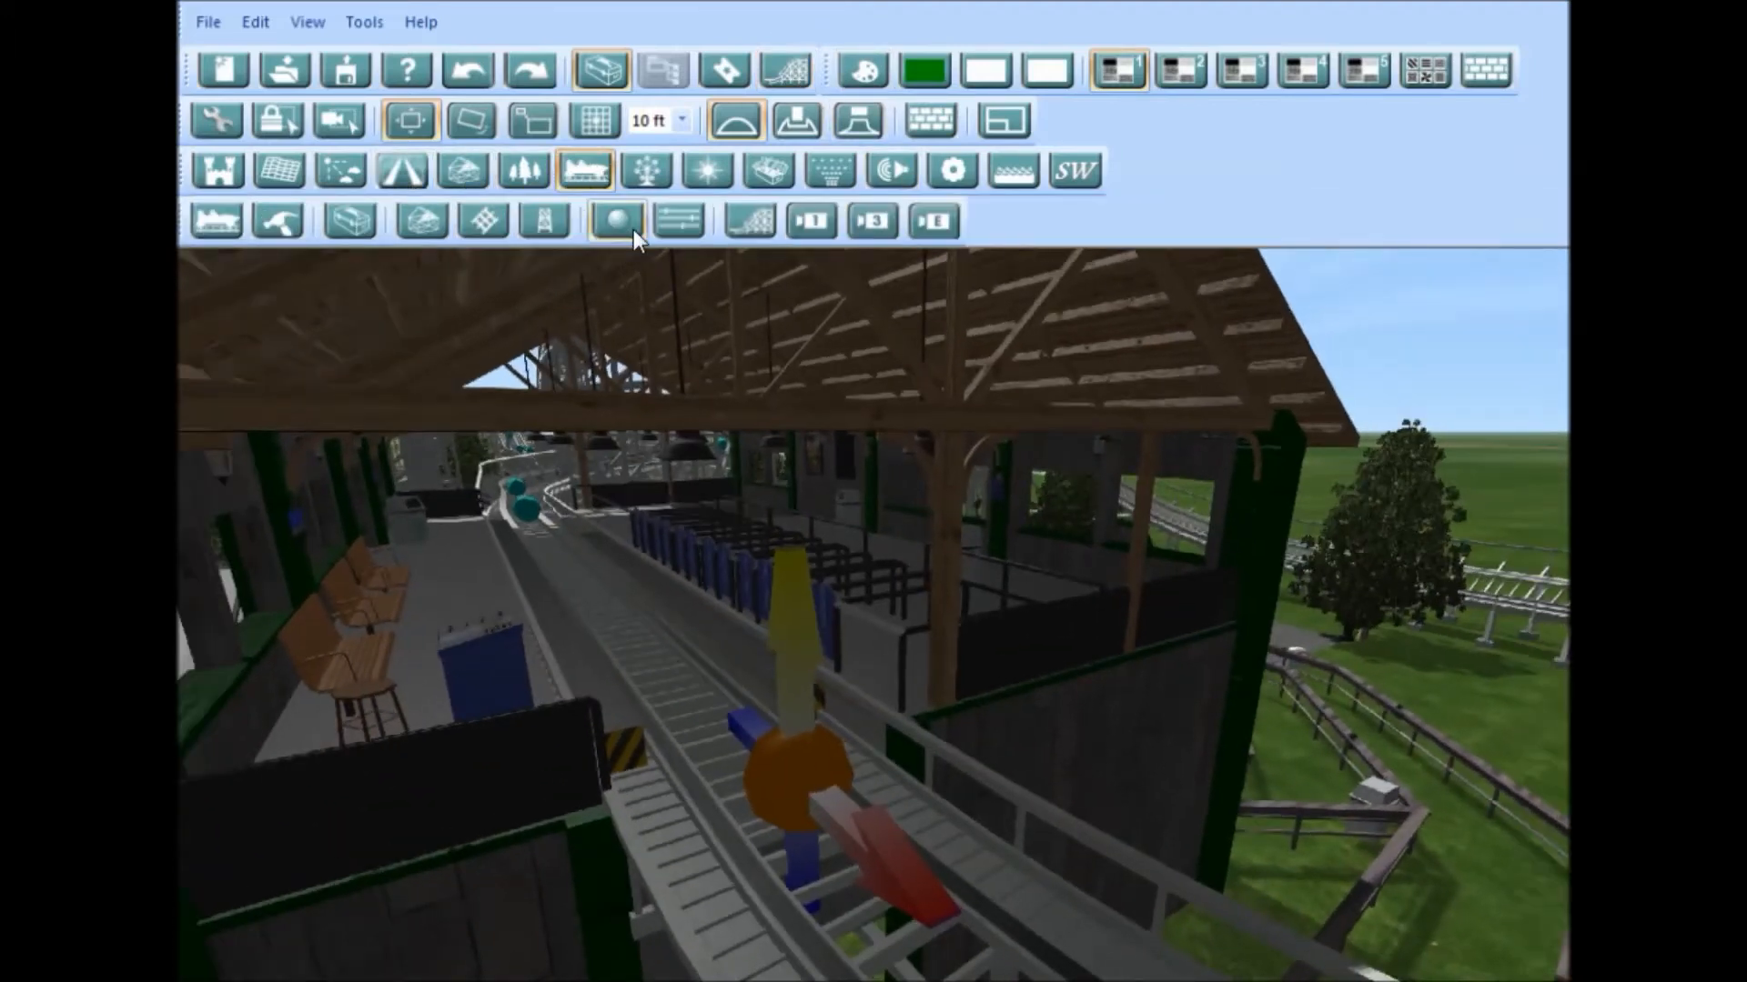
pyautogui.click(279, 220)
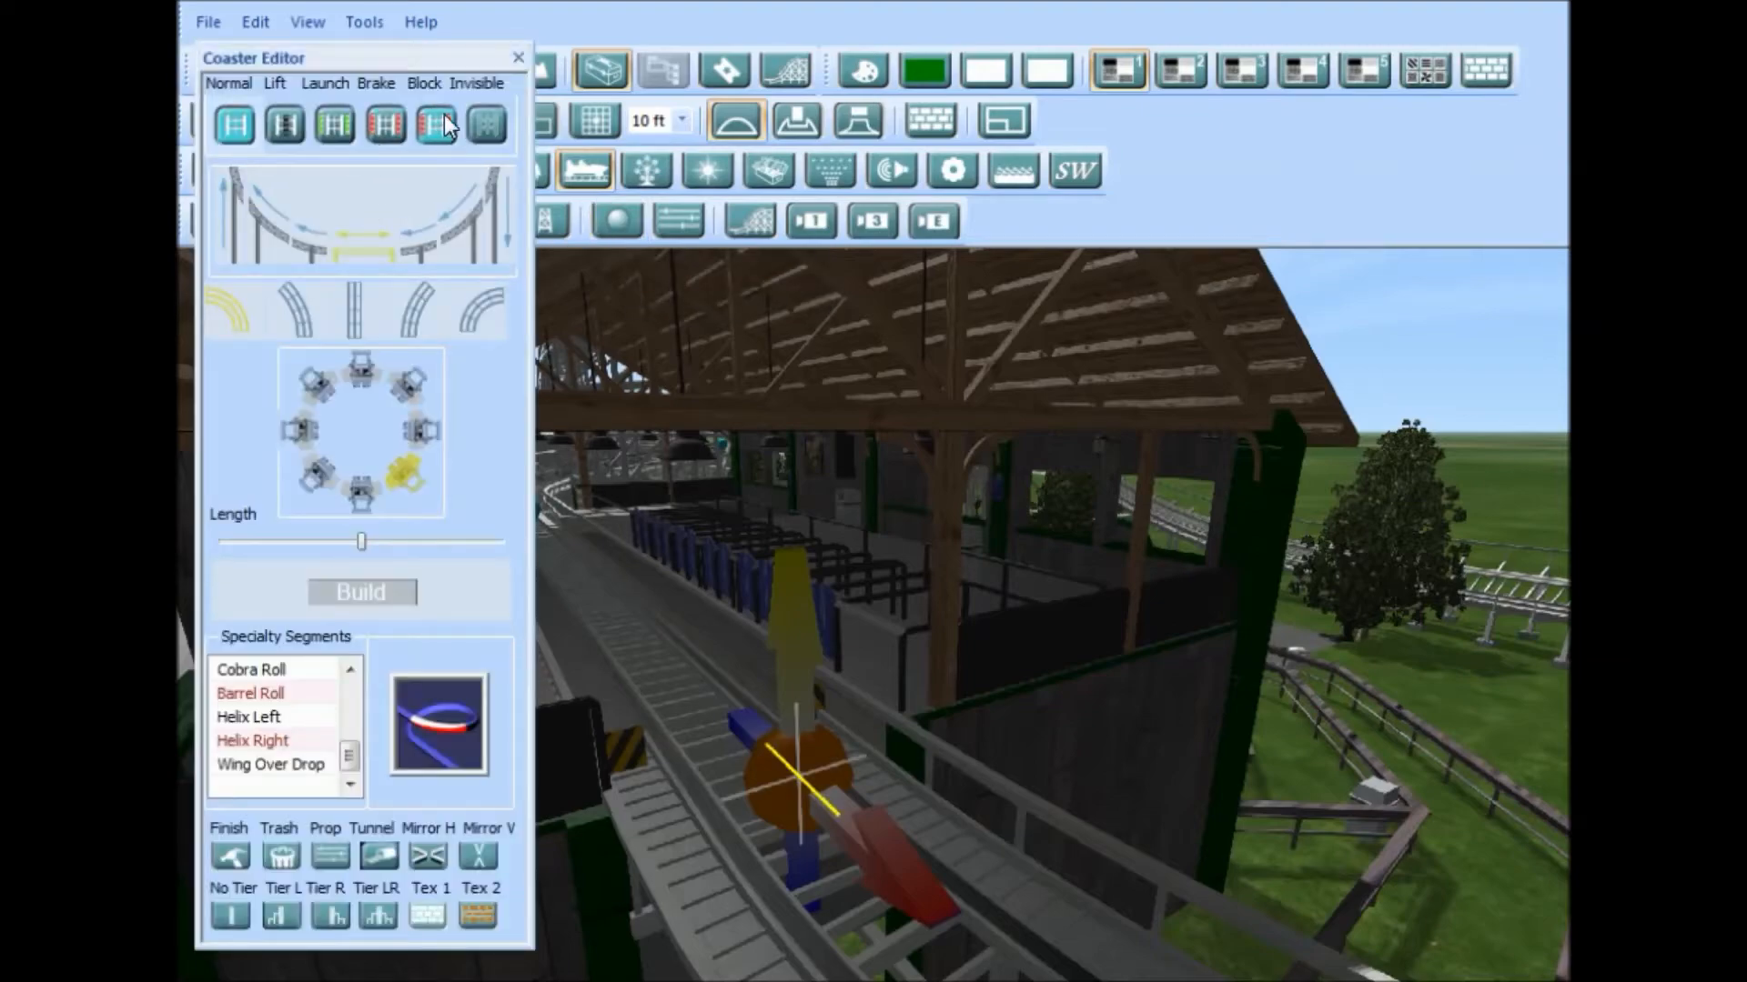
pyautogui.click(518, 57)
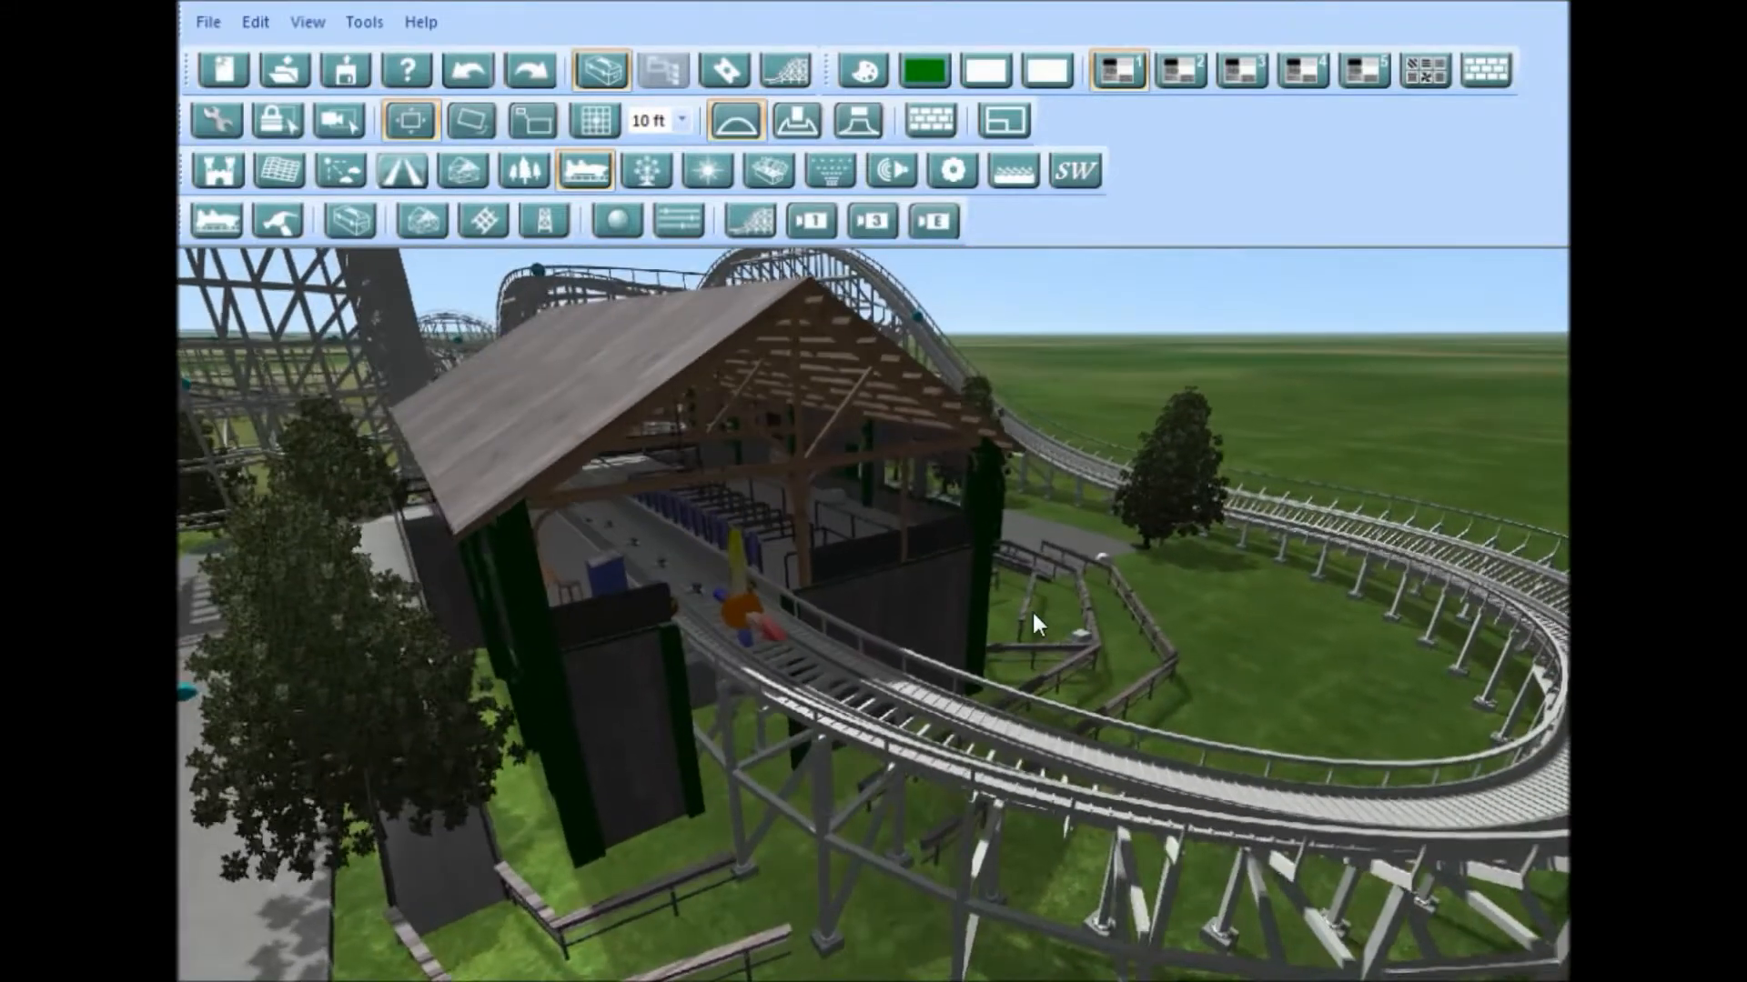
# Step: Turn on the coaster train, follow it out of the station, and switch to ride camera 1
pyautogui.click(775, 67)
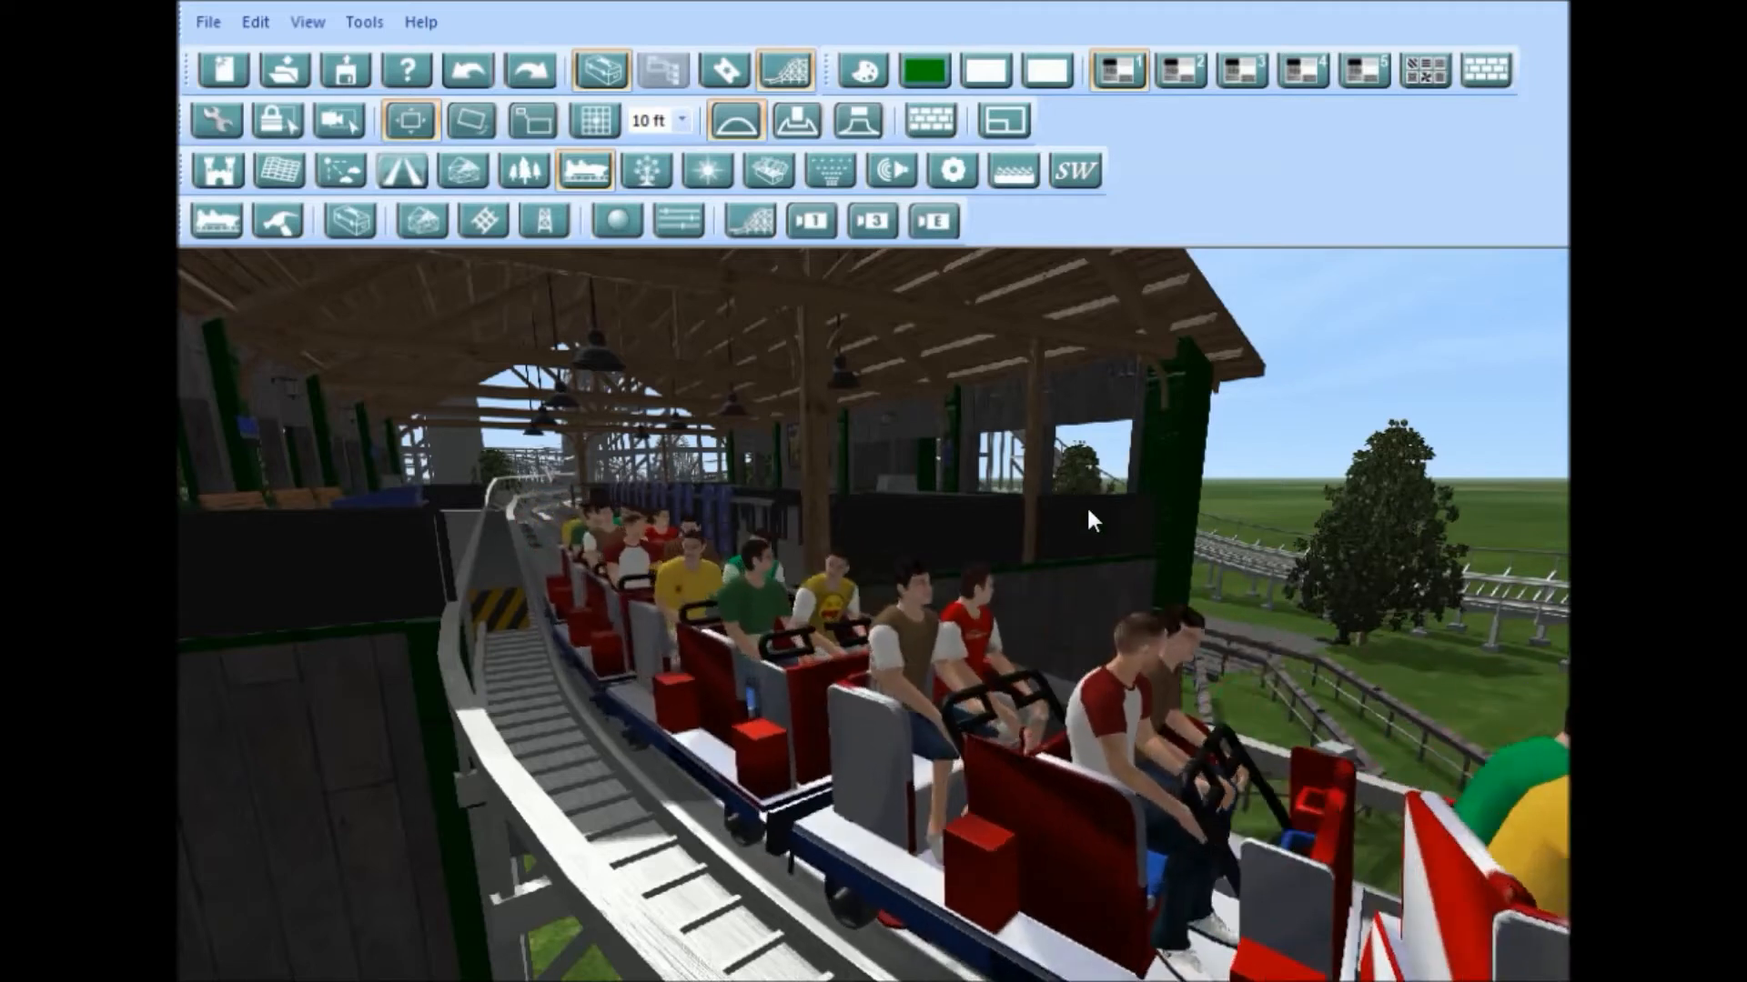
pyautogui.moveTo(1095, 520); pyautogui.dragTo(1372, 564, button='right')
pyautogui.press('w')
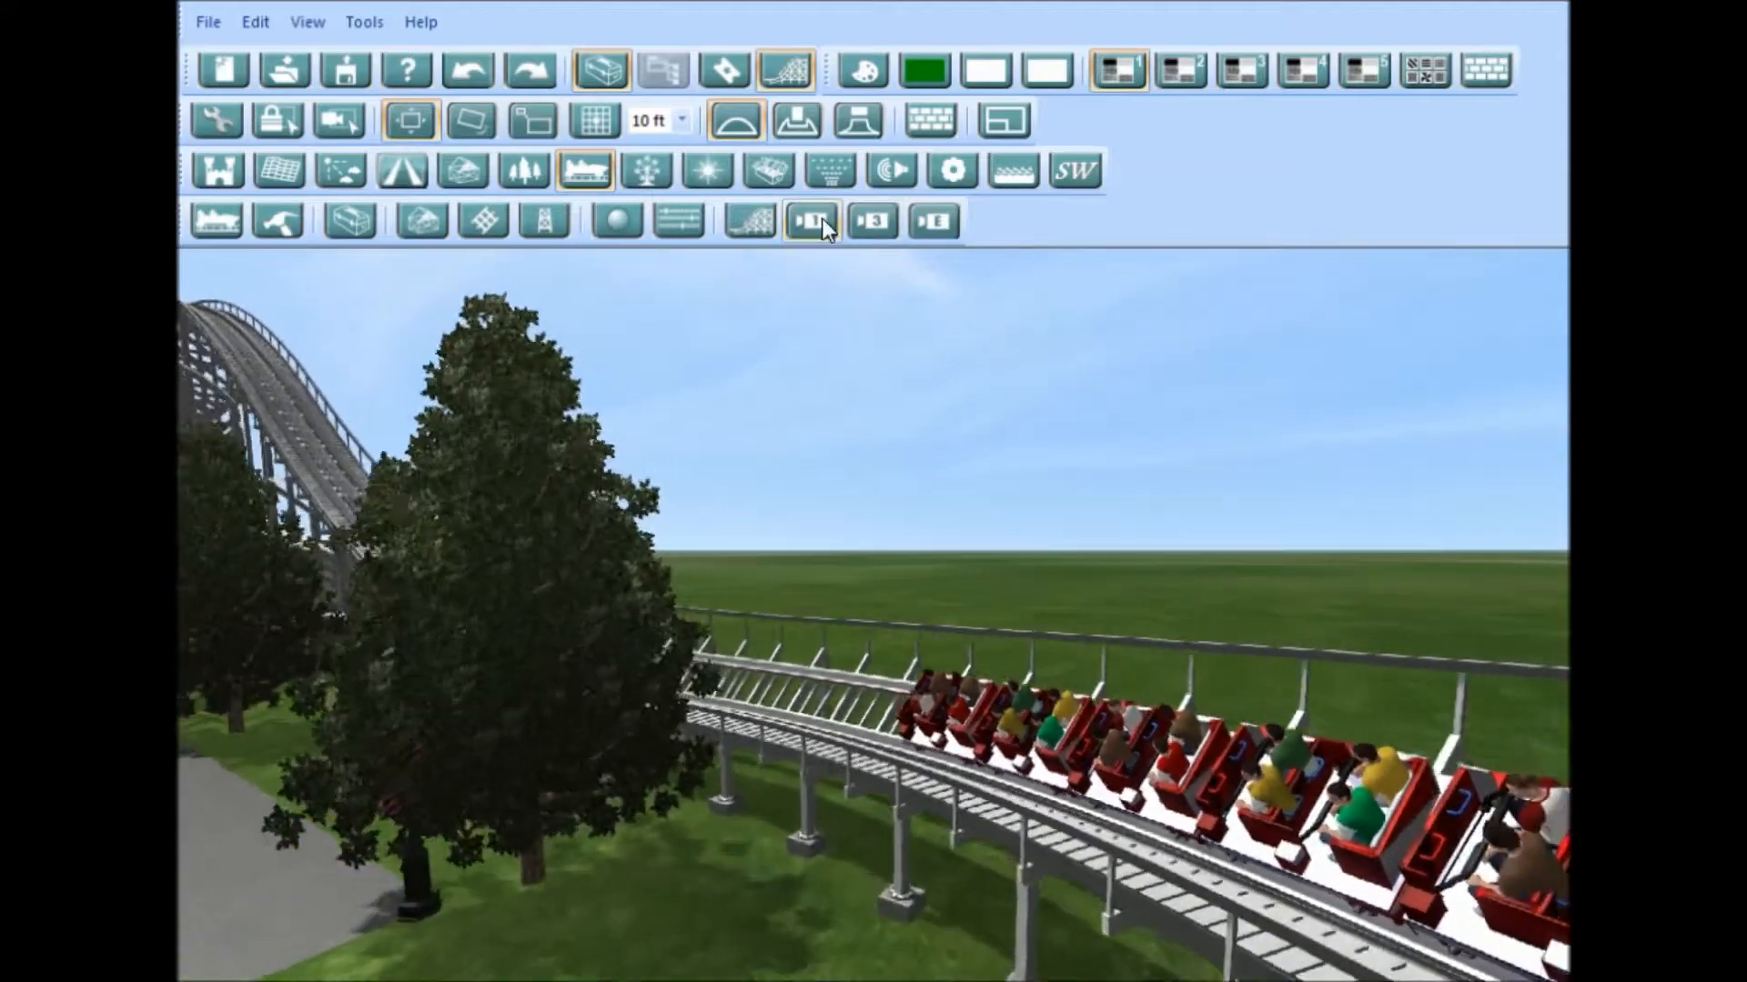
pyautogui.click(817, 218)
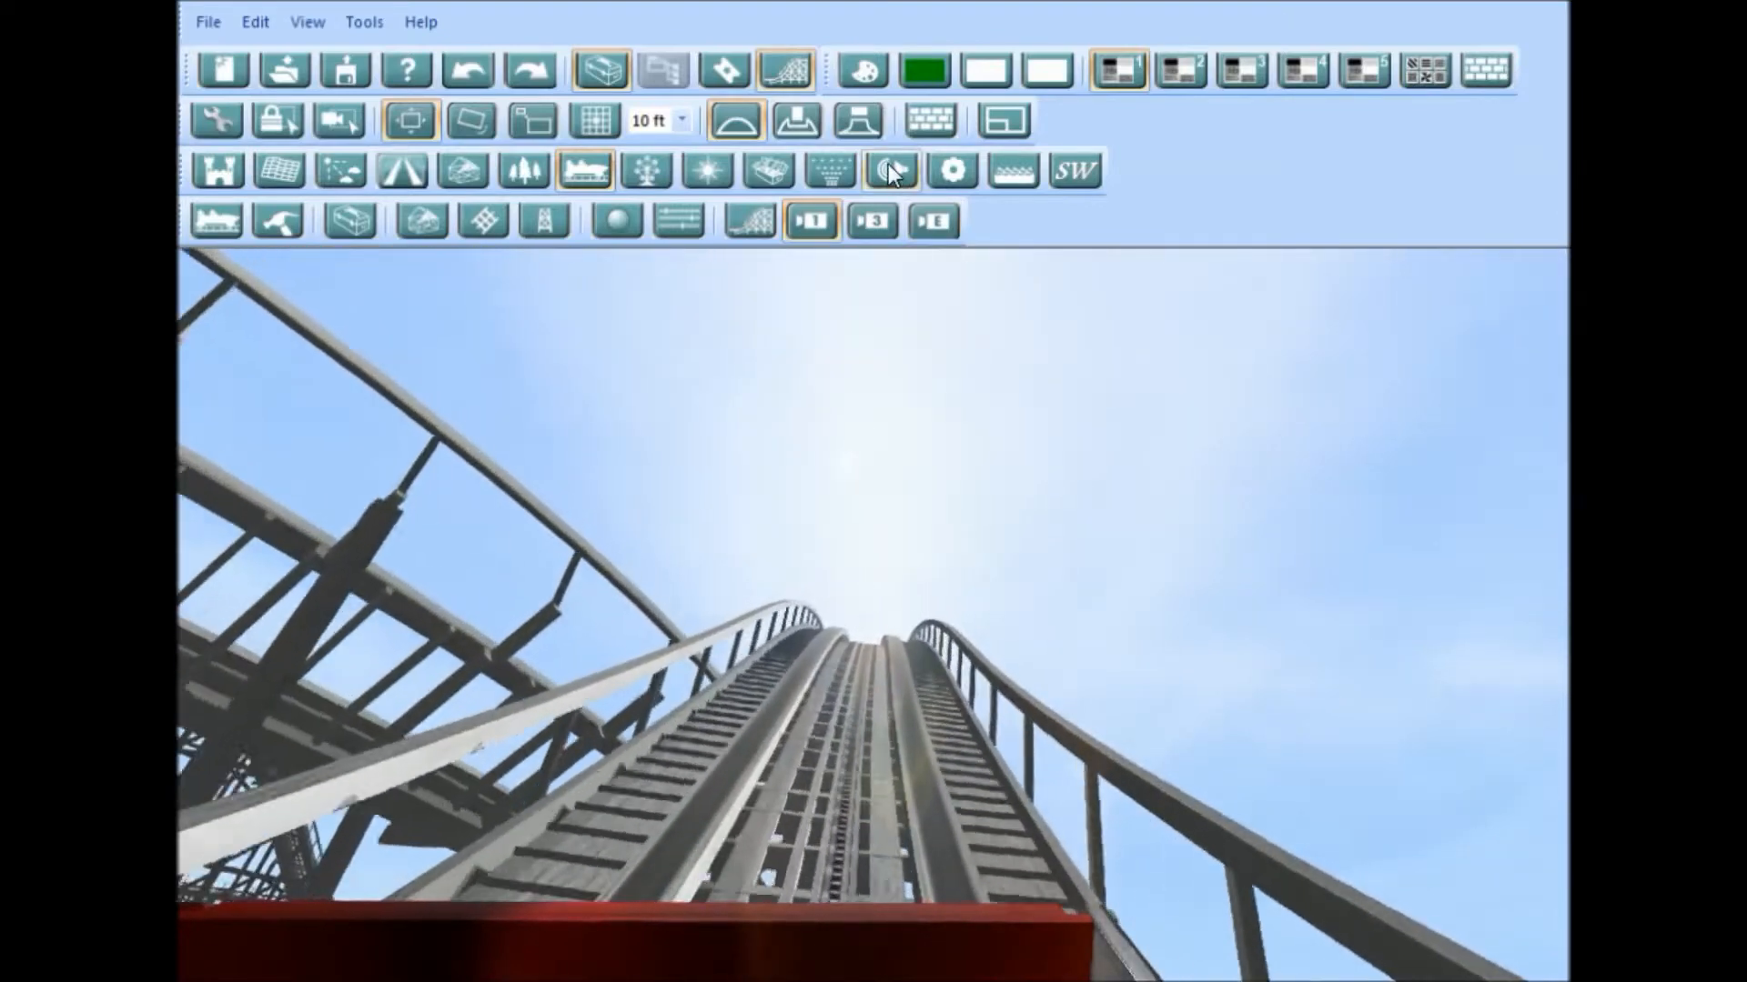
# Step: Show the audio categories and the Music Library's tracks during the ride, and close both
pyautogui.click(889, 168)
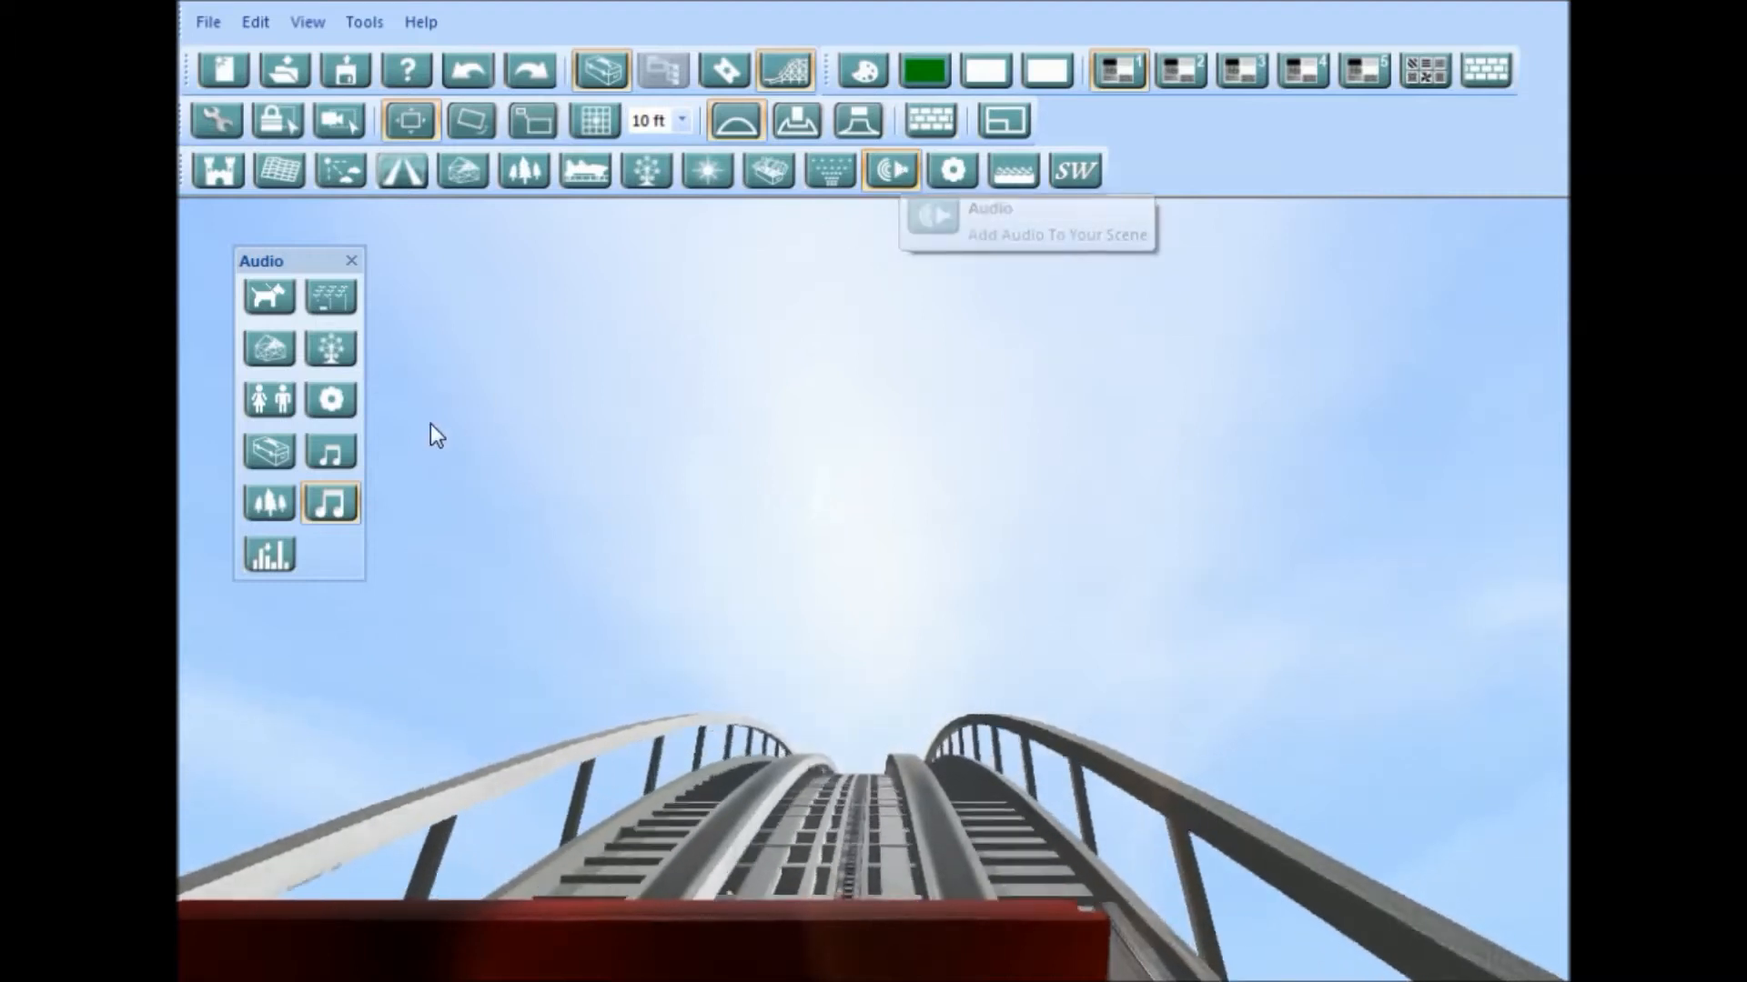
pyautogui.click(333, 502)
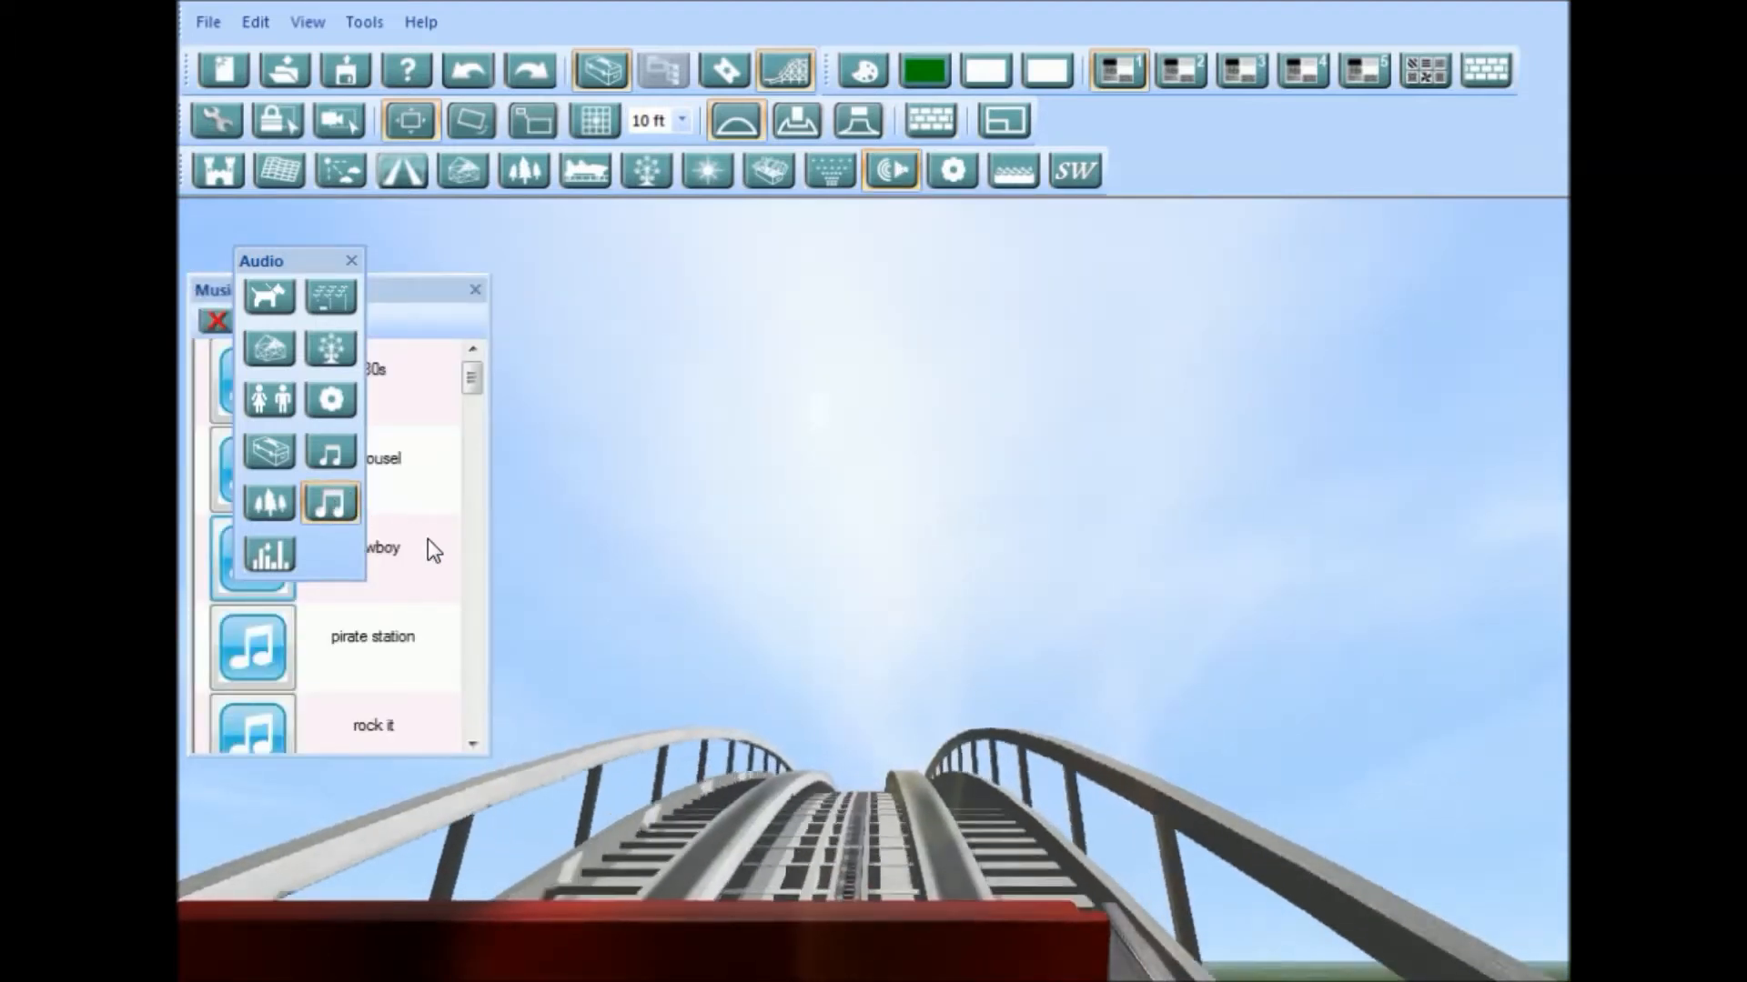
pyautogui.moveTo(307, 265); pyautogui.dragTo(406, 211)
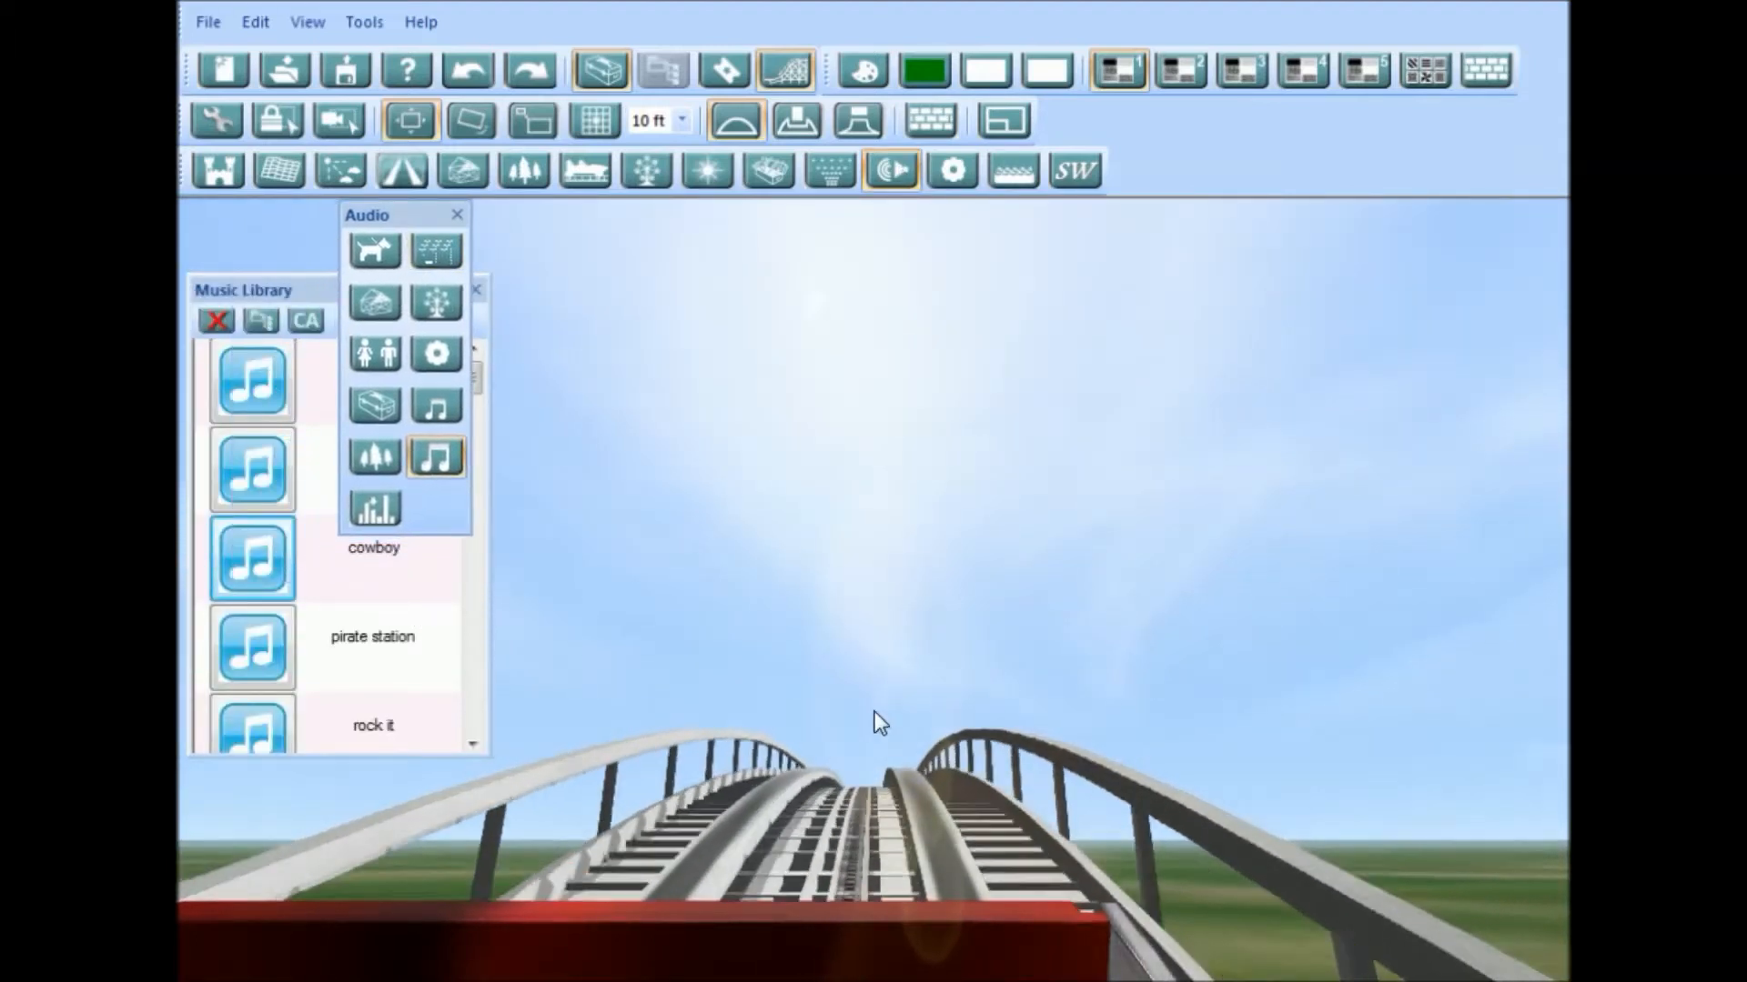
pyautogui.click(457, 214)
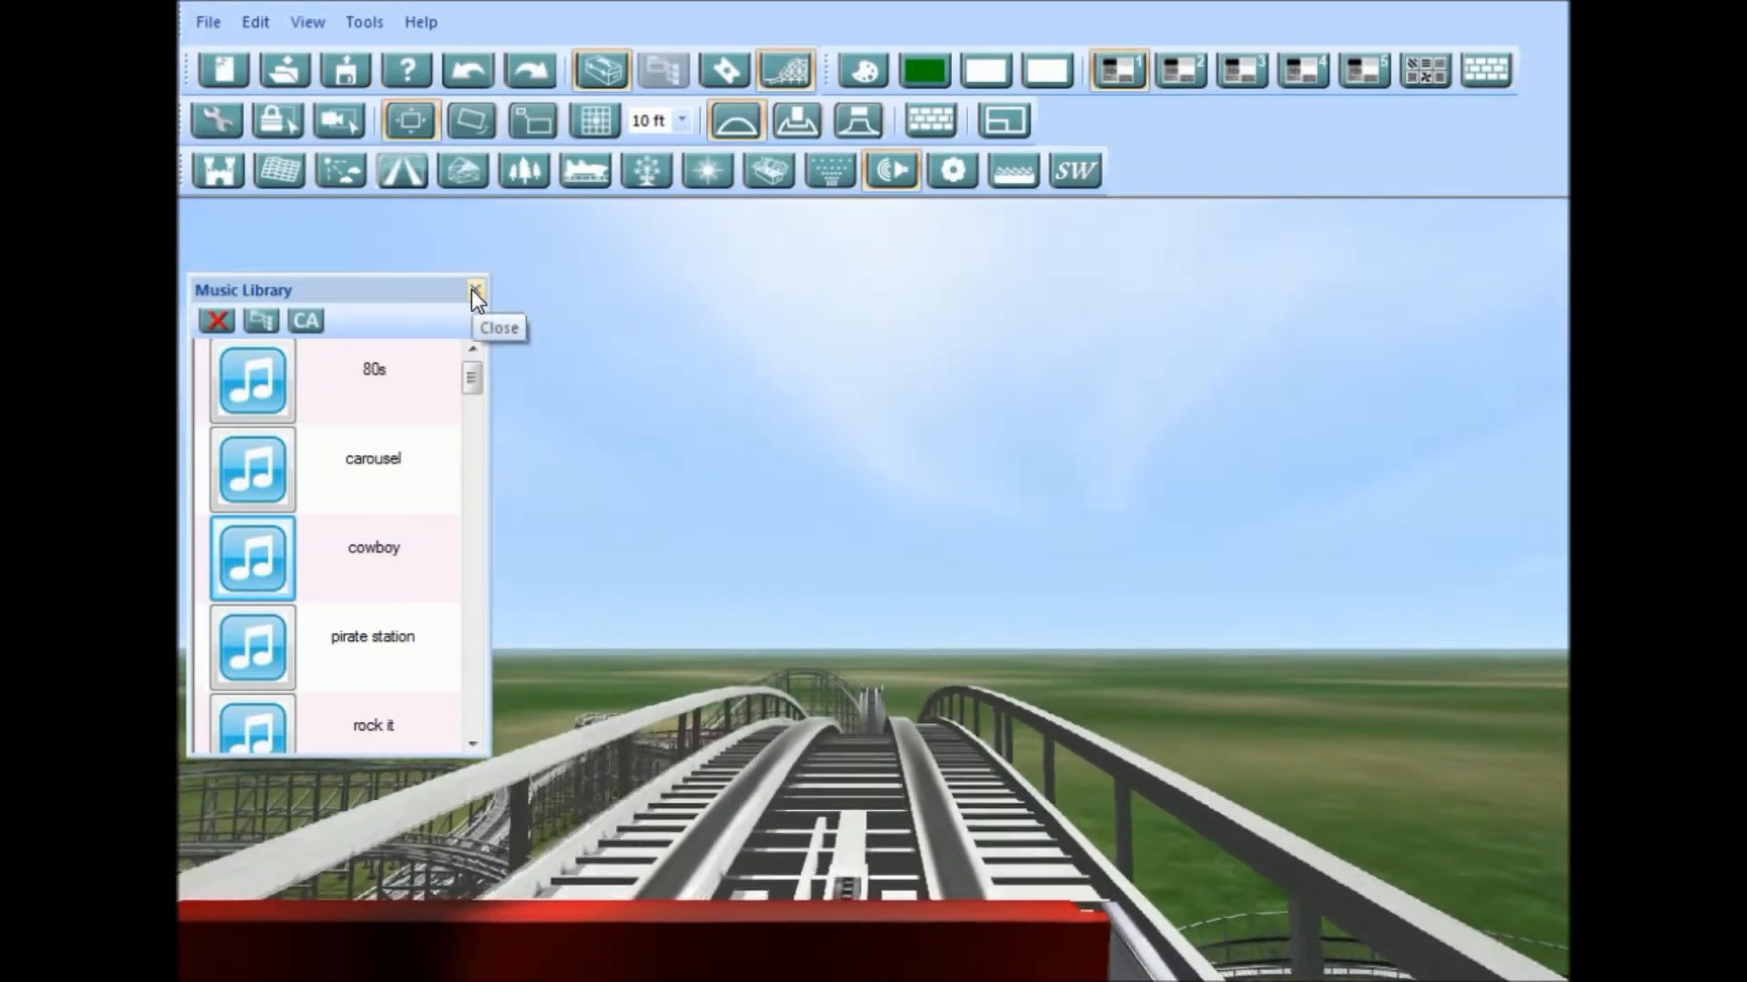
pyautogui.click(474, 291)
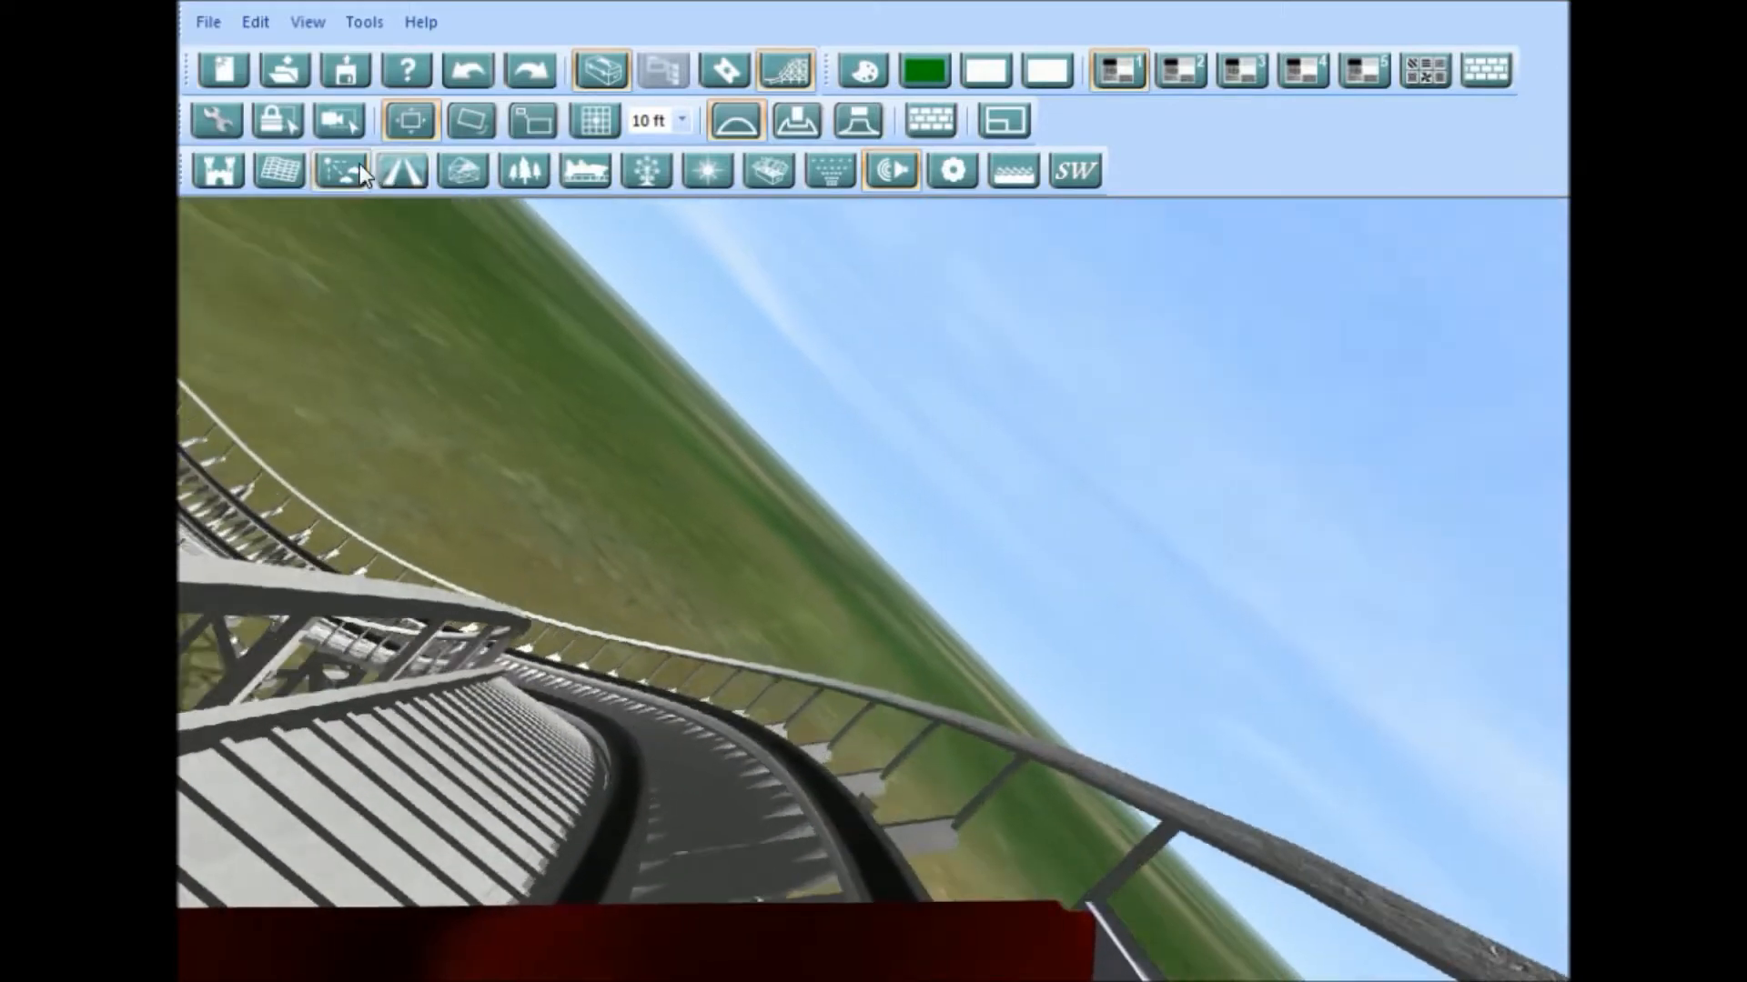
# Step: Open the Environment library and try the Dawn Clear Dynamic and Dusk Clear Dynamic skies
pyautogui.click(359, 166)
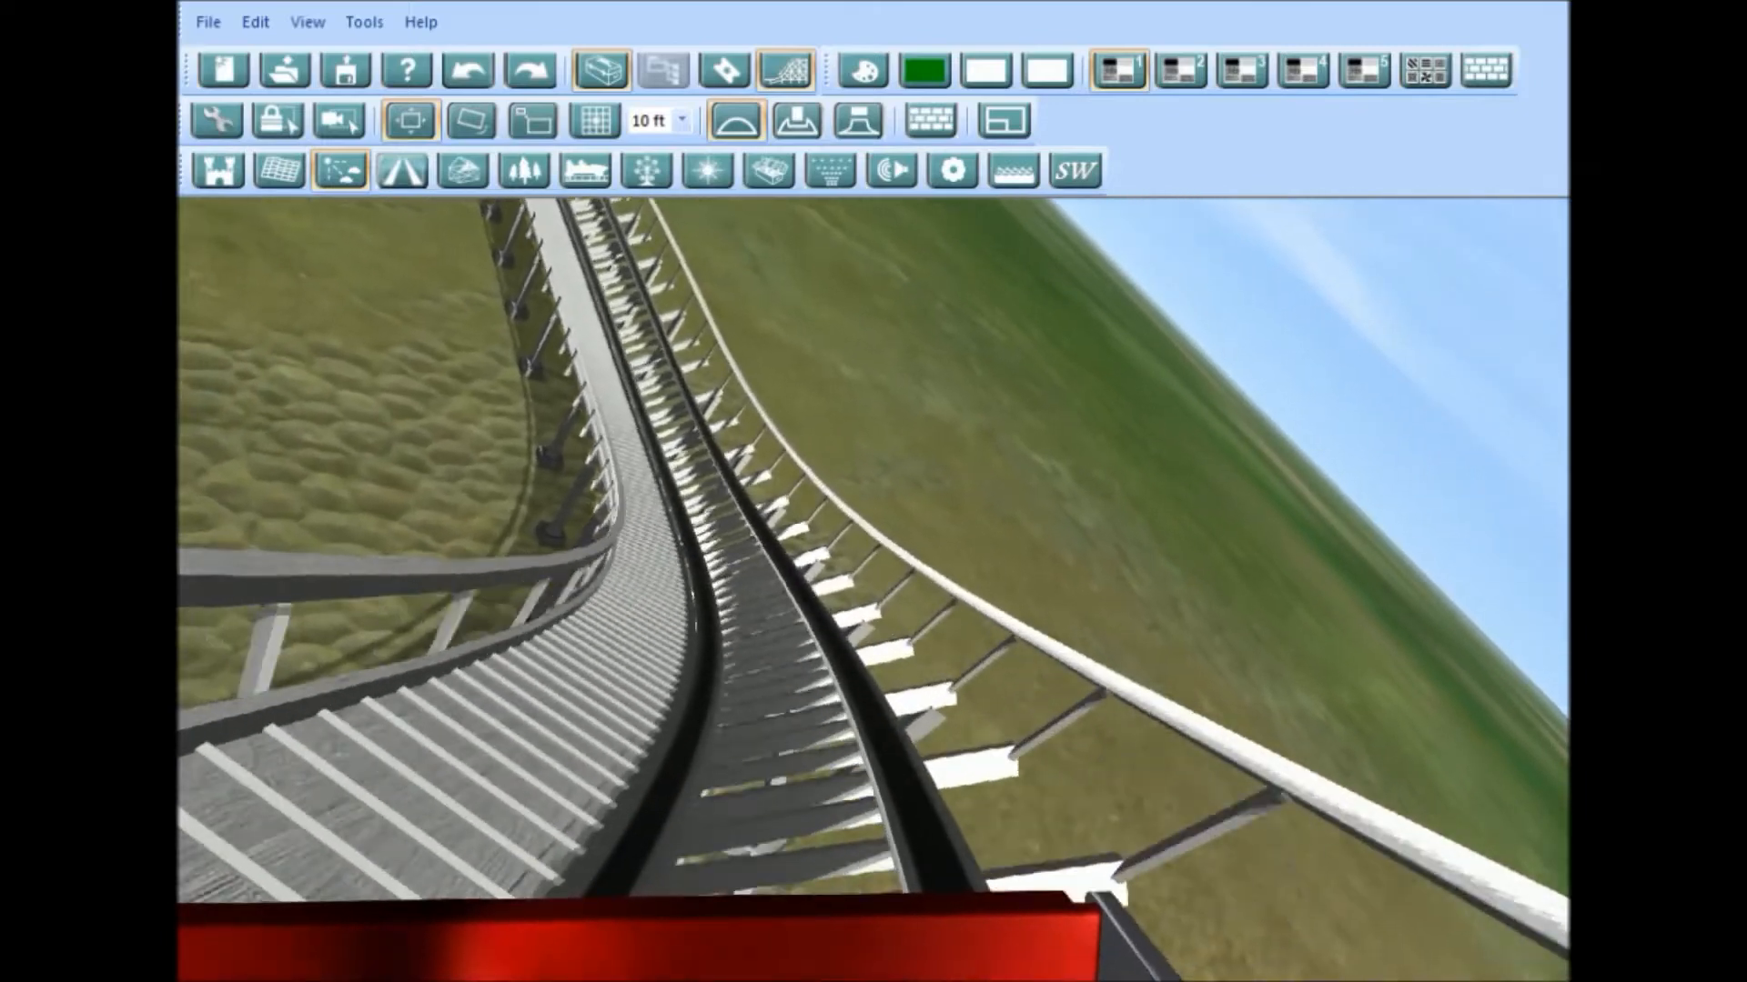
pyautogui.moveTo(178, 211); pyautogui.dragTo(390, 210)
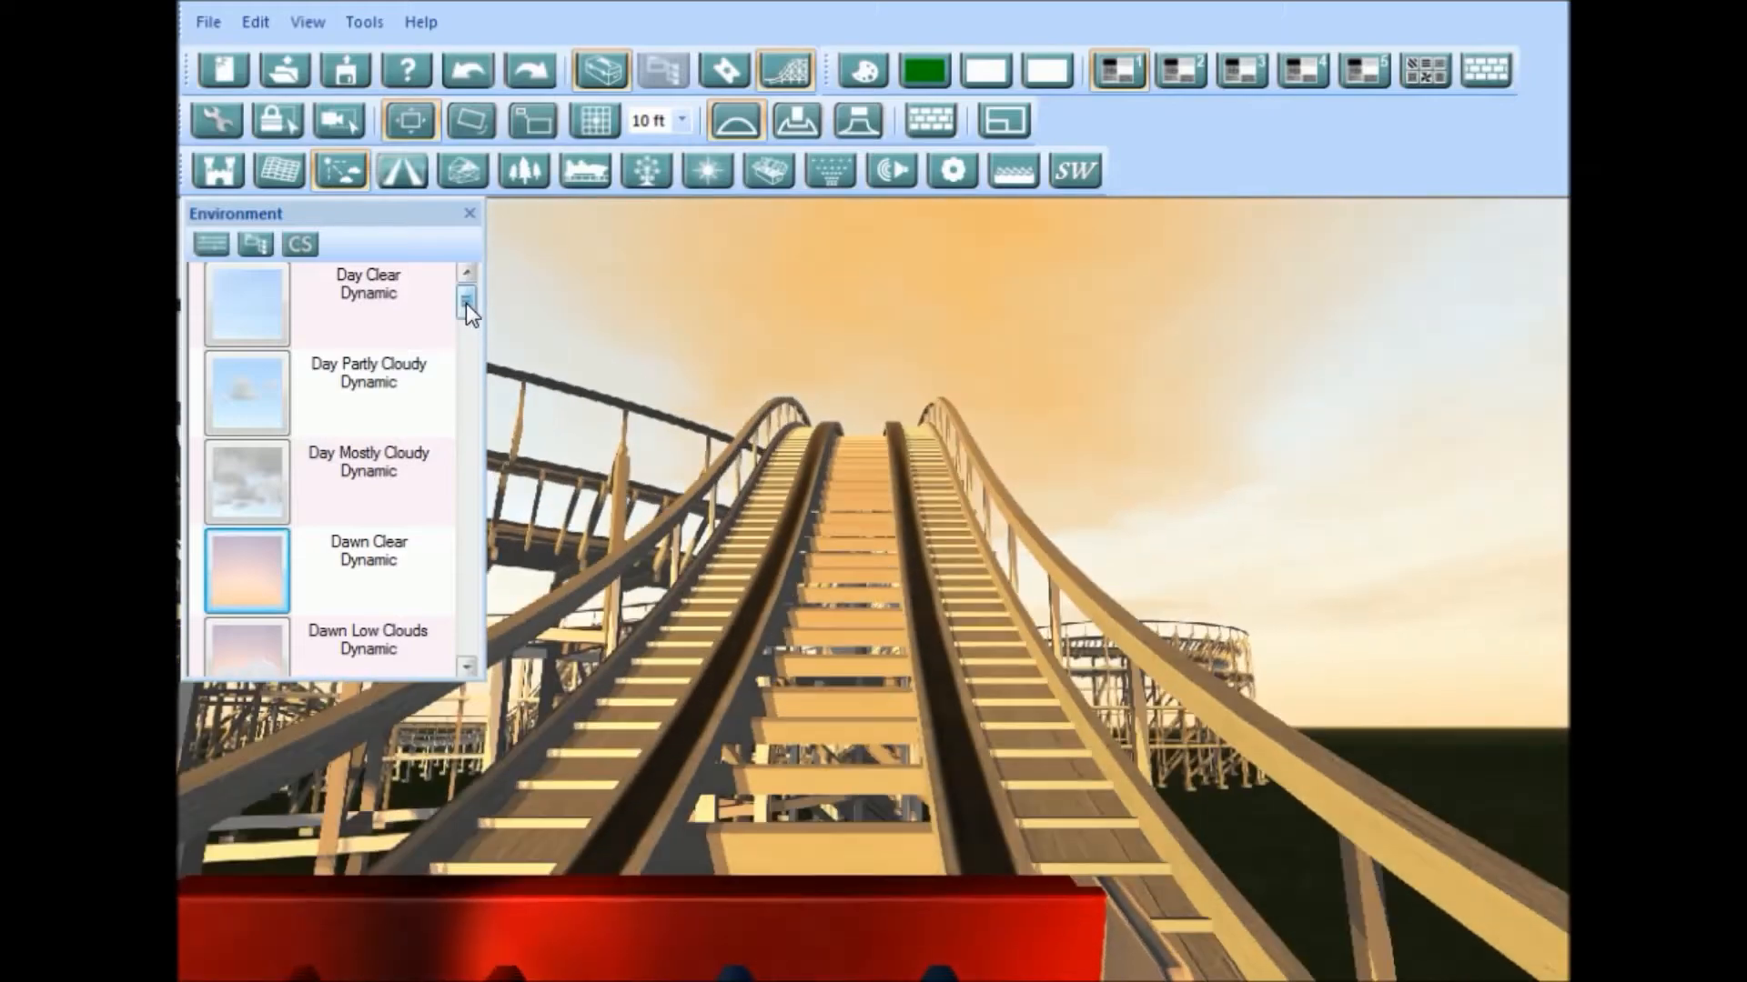
pyautogui.moveTo(465, 303); pyautogui.dragTo(471, 423)
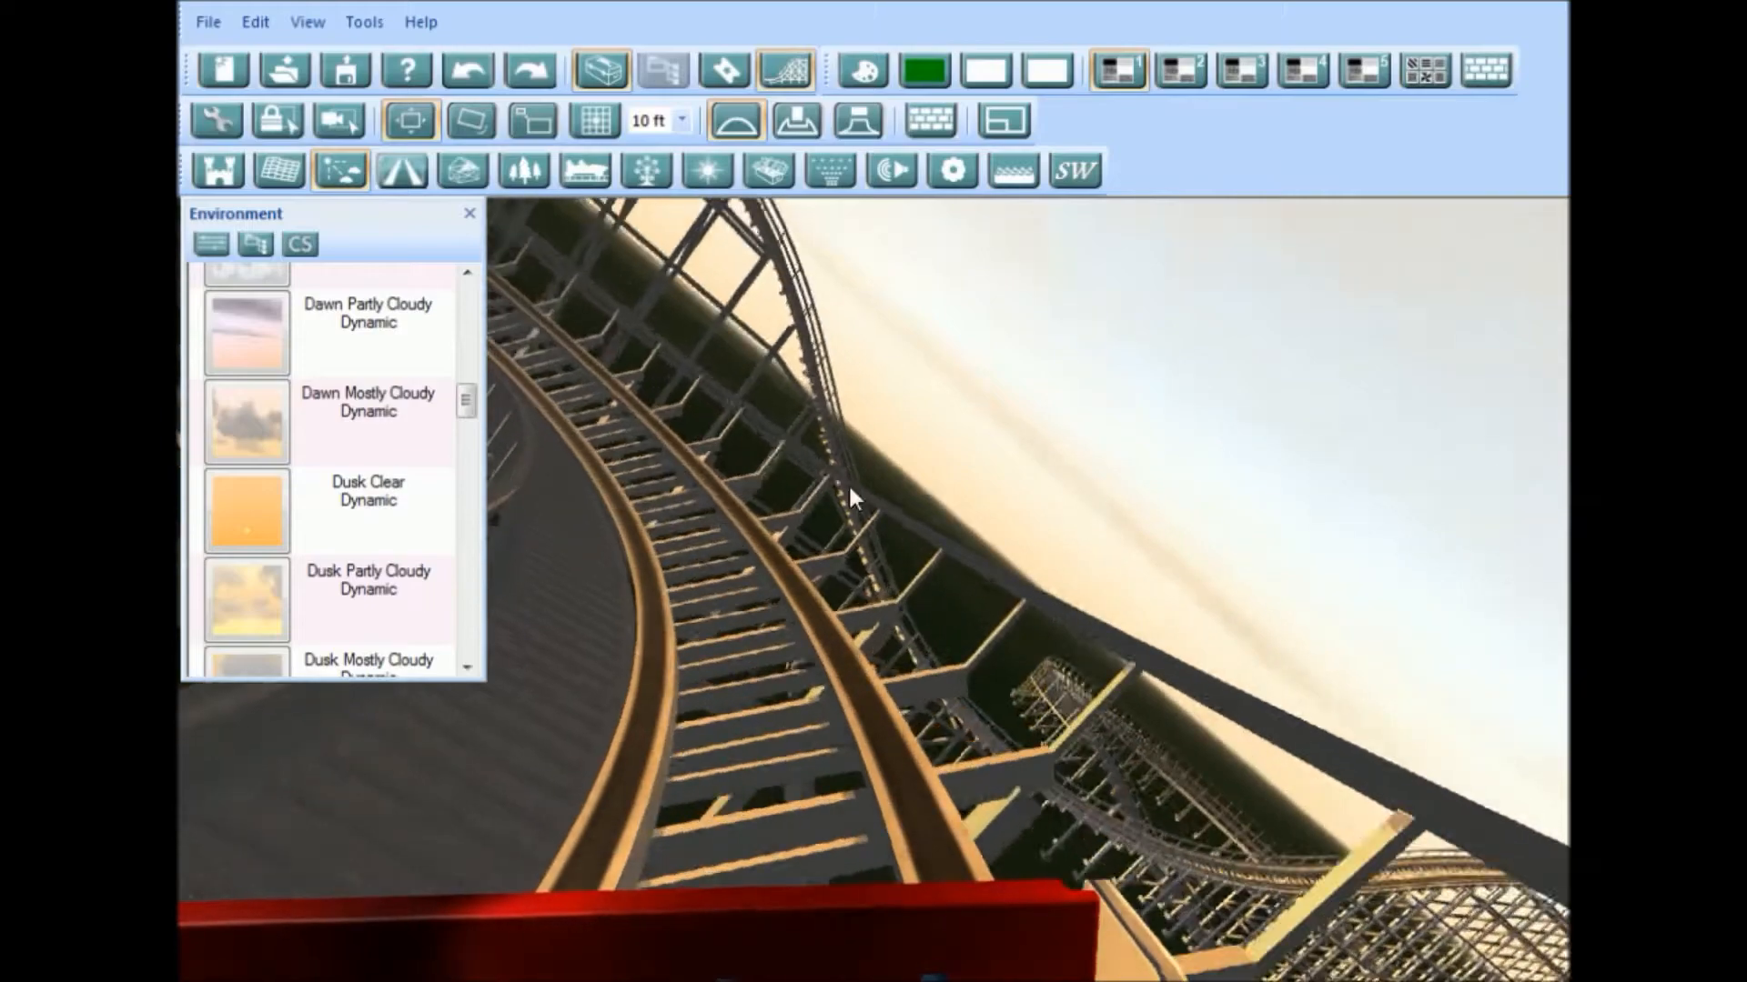
pyautogui.click(244, 517)
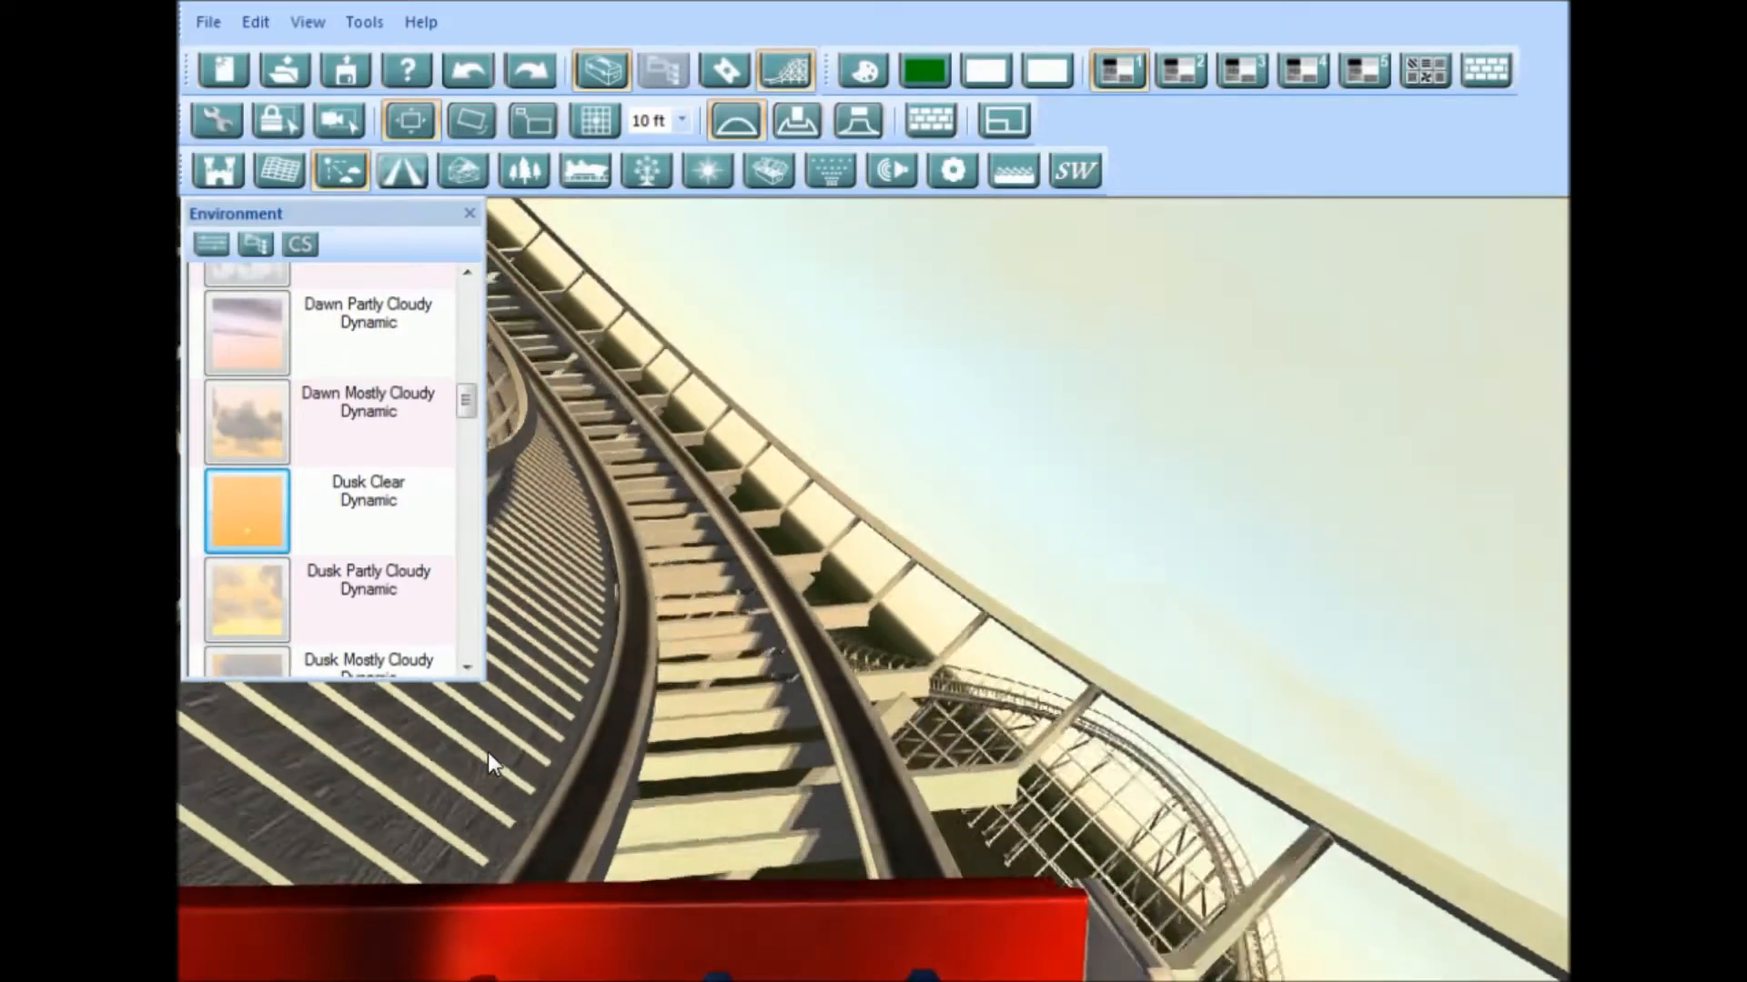
# Step: Try the Night Clear Dynamic and Day Mostly Cloudy Dynamic skies during the ride
pyautogui.moveTo(462, 390); pyautogui.dragTo(460, 475)
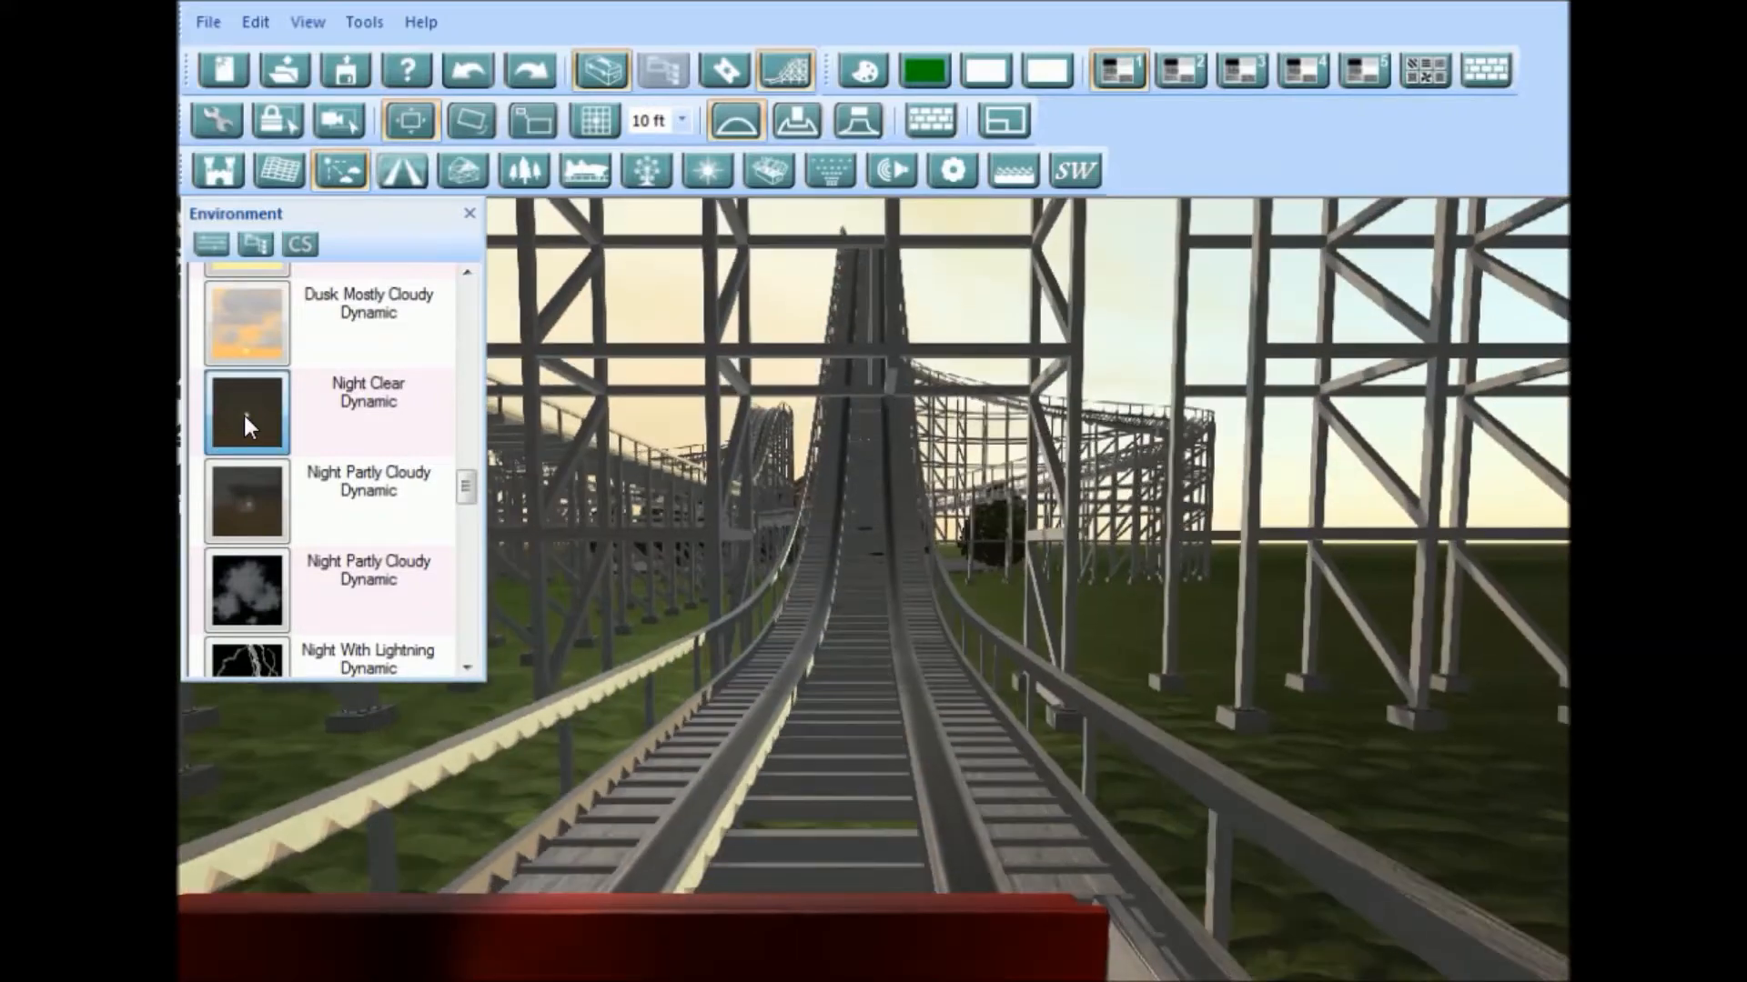
pyautogui.click(244, 416)
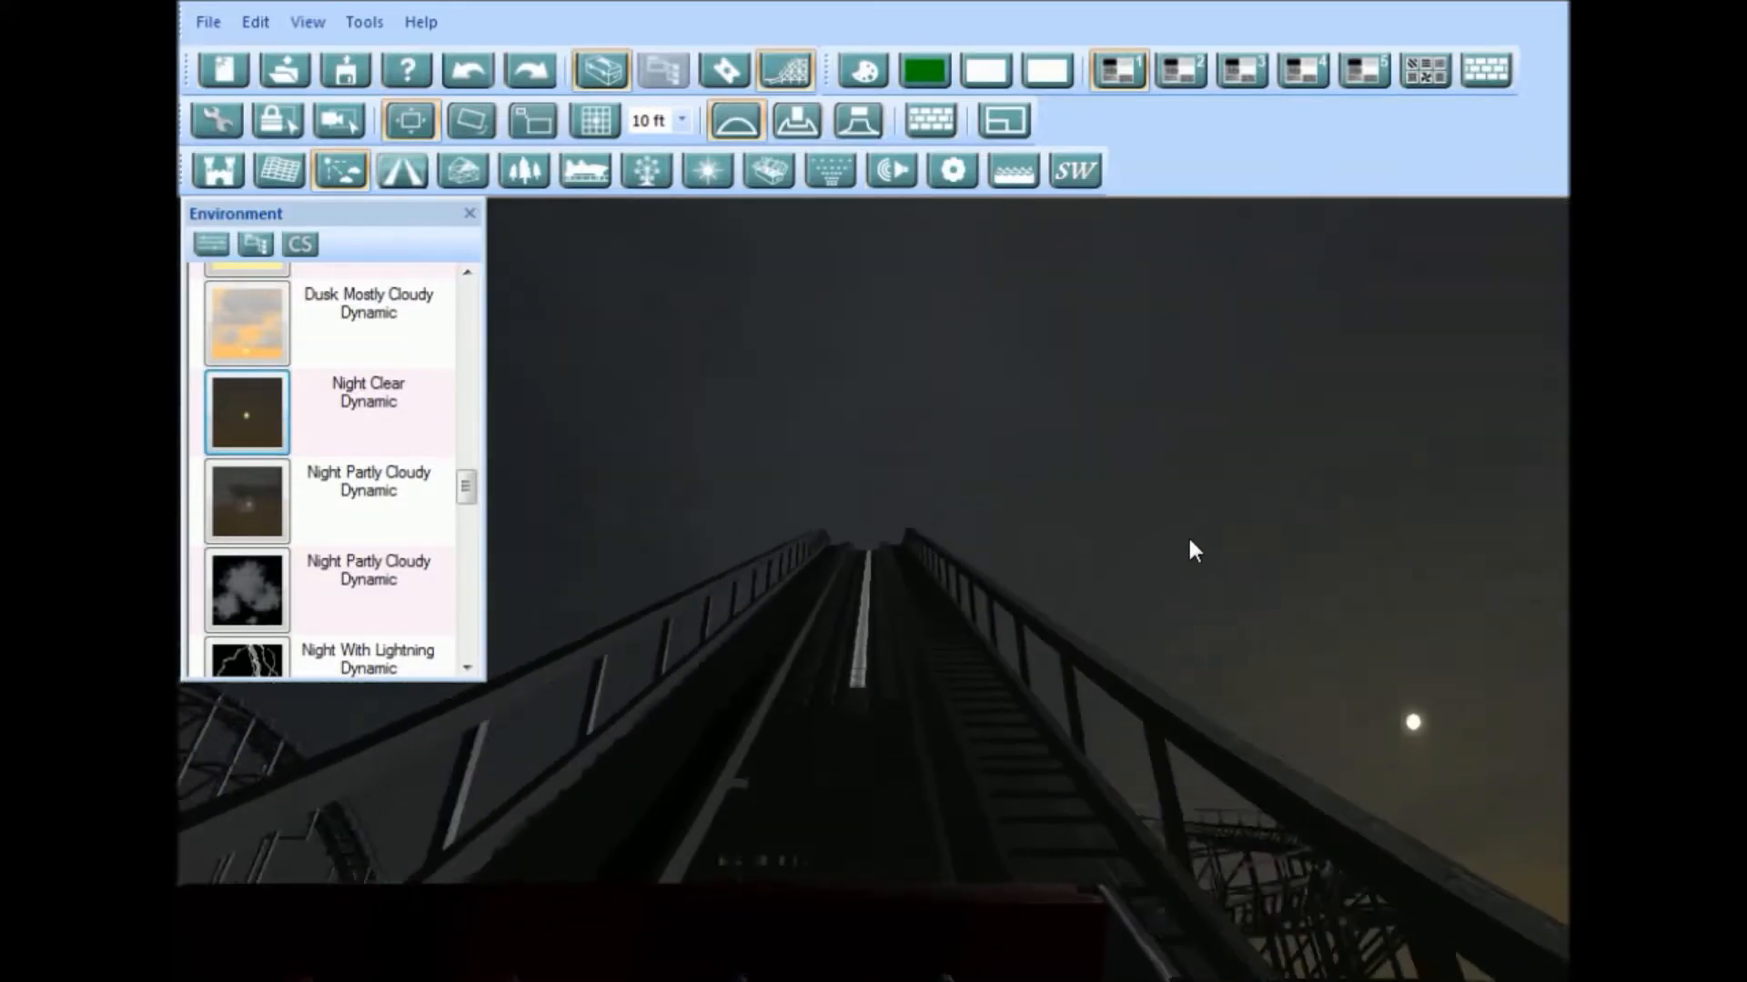
pyautogui.moveTo(468, 489); pyautogui.dragTo(470, 302)
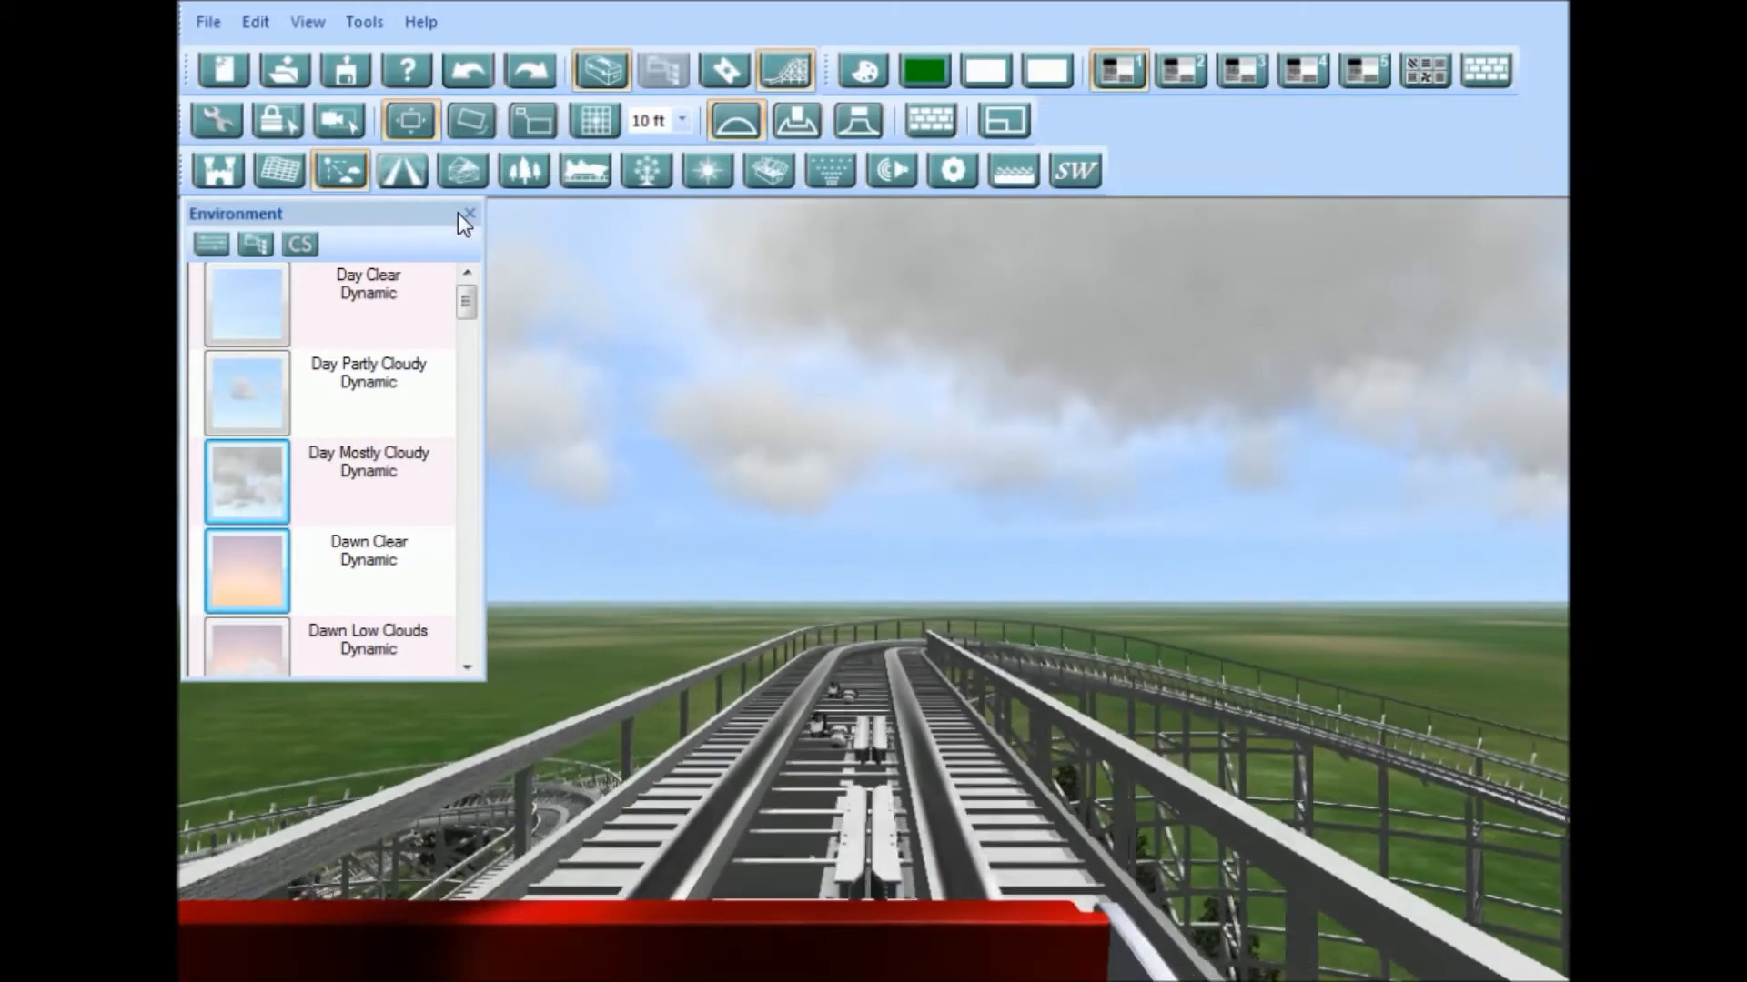
# Step: Set the sky to Dawn Low Clouds Dynamic and close the Environment library
pyautogui.moveTo(455, 290); pyautogui.dragTo(462, 360)
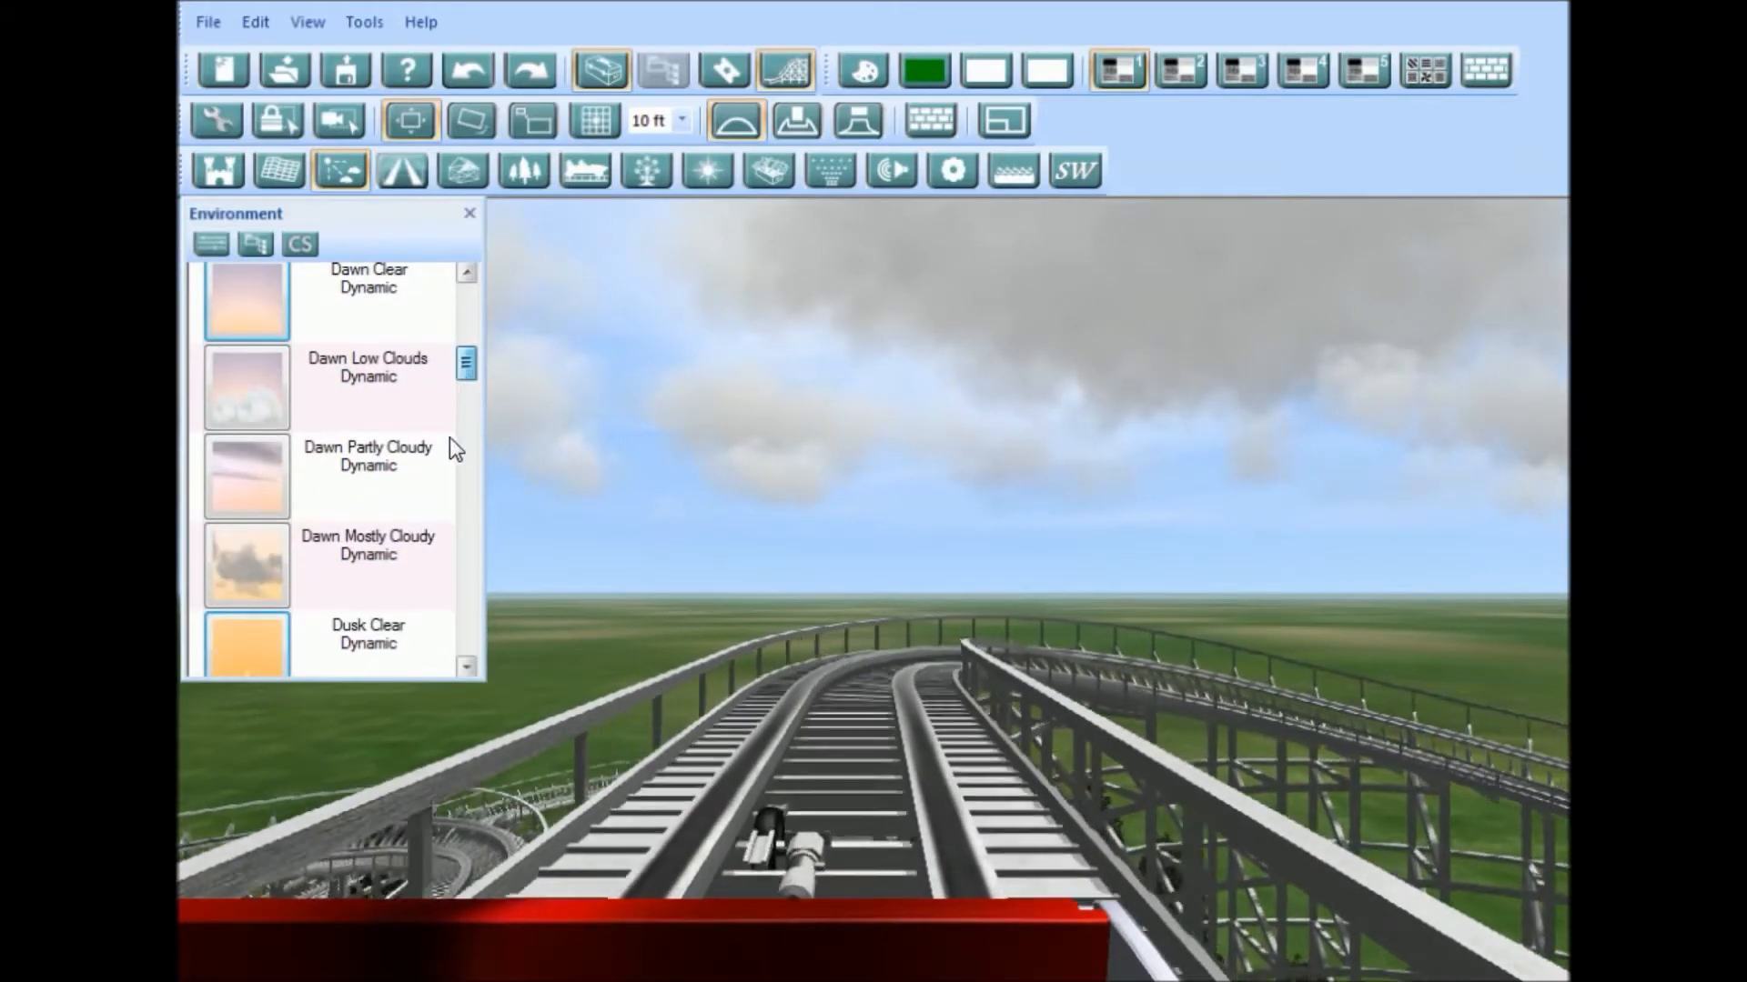
pyautogui.click(253, 419)
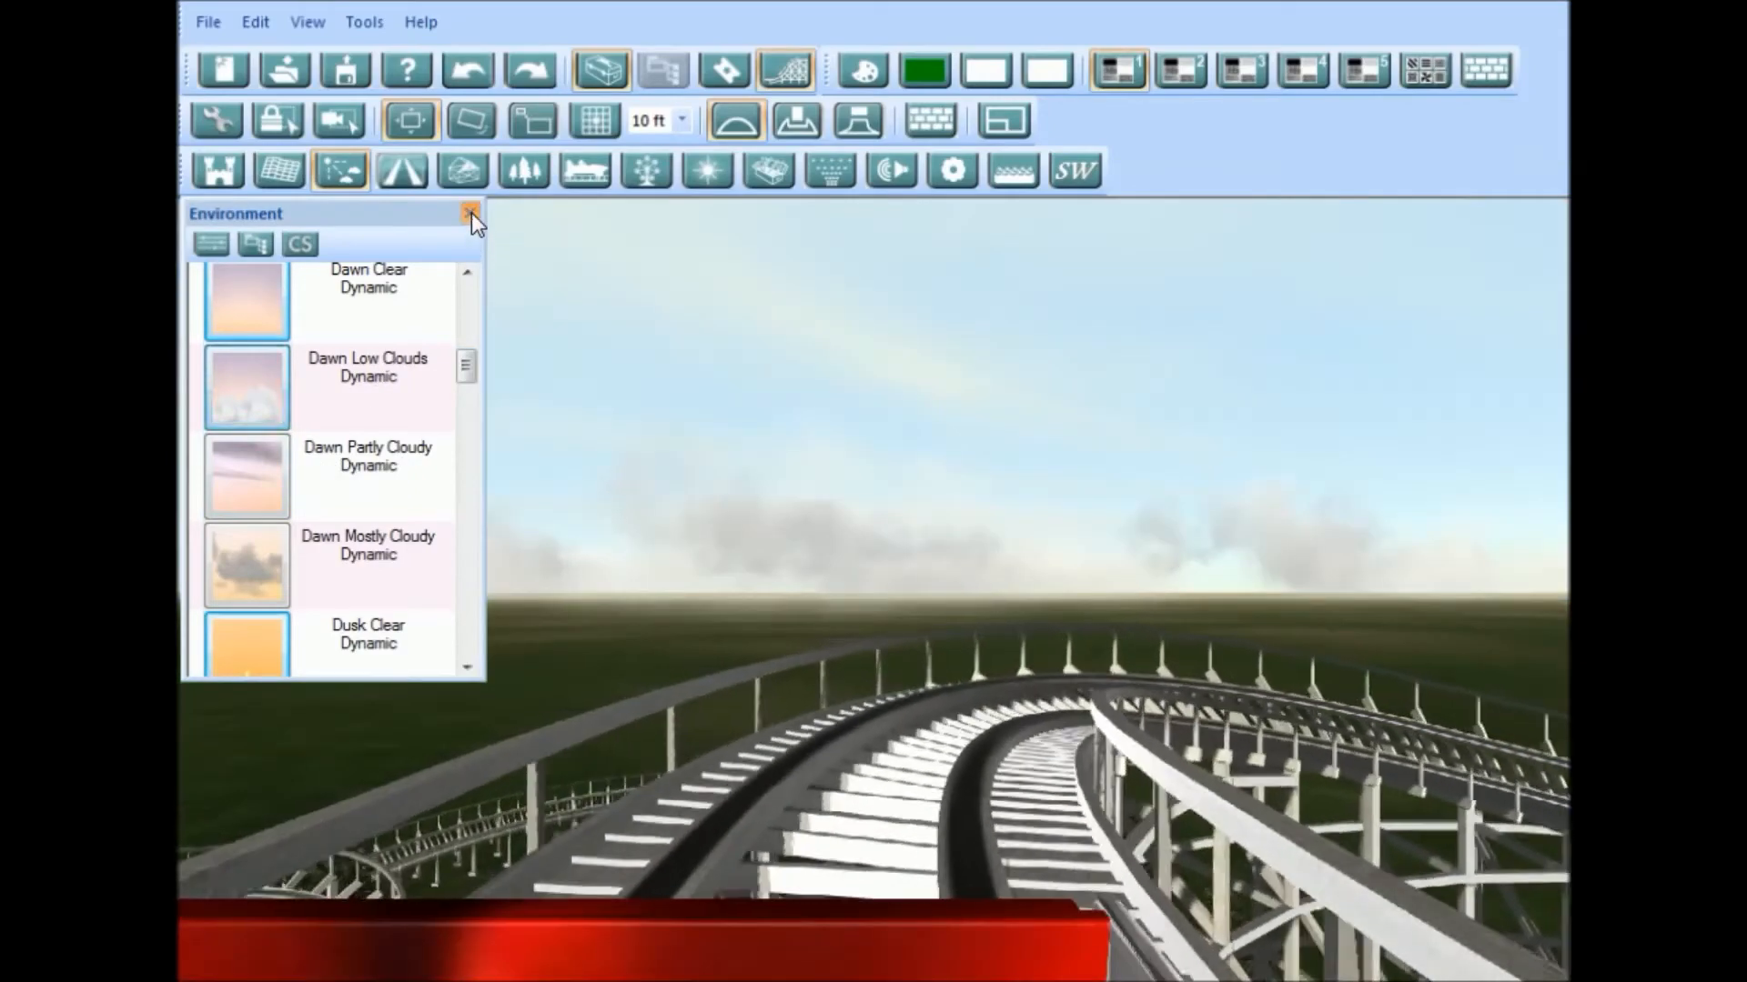
pyautogui.click(469, 213)
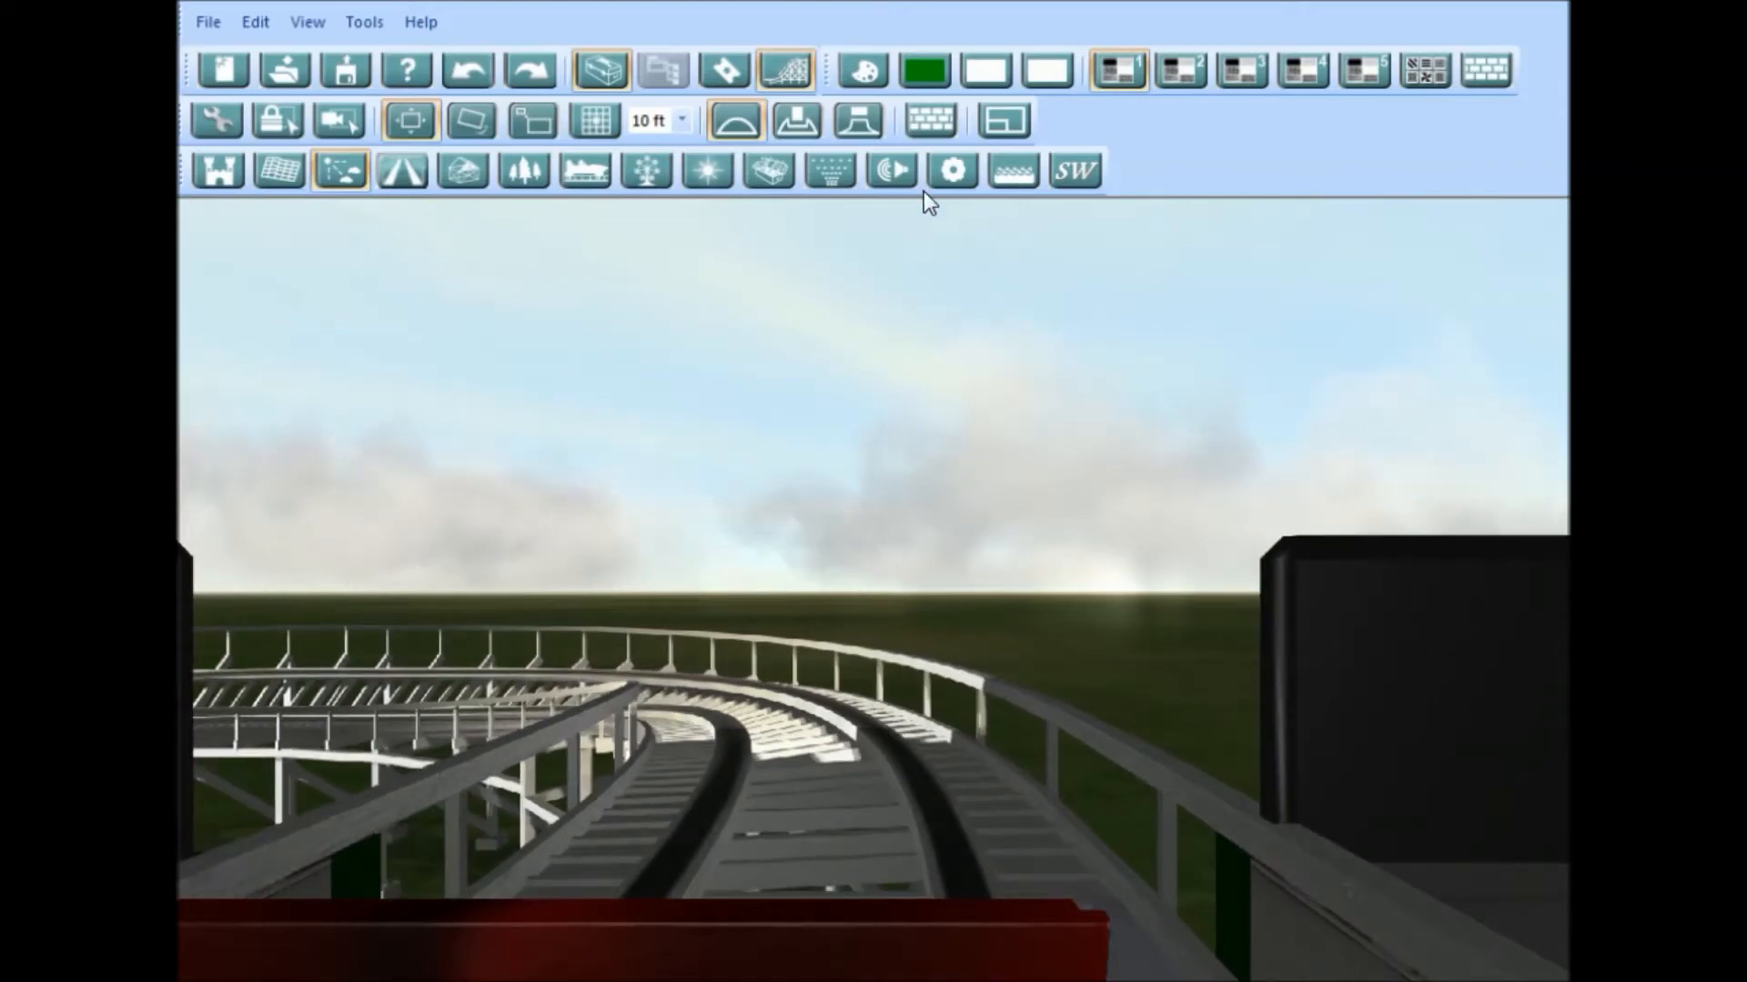
# Step: Stop the running coaster train and frame the station with the surrounding track from outside
pyautogui.click(783, 74)
pyautogui.scroll(-8, 990, 725)
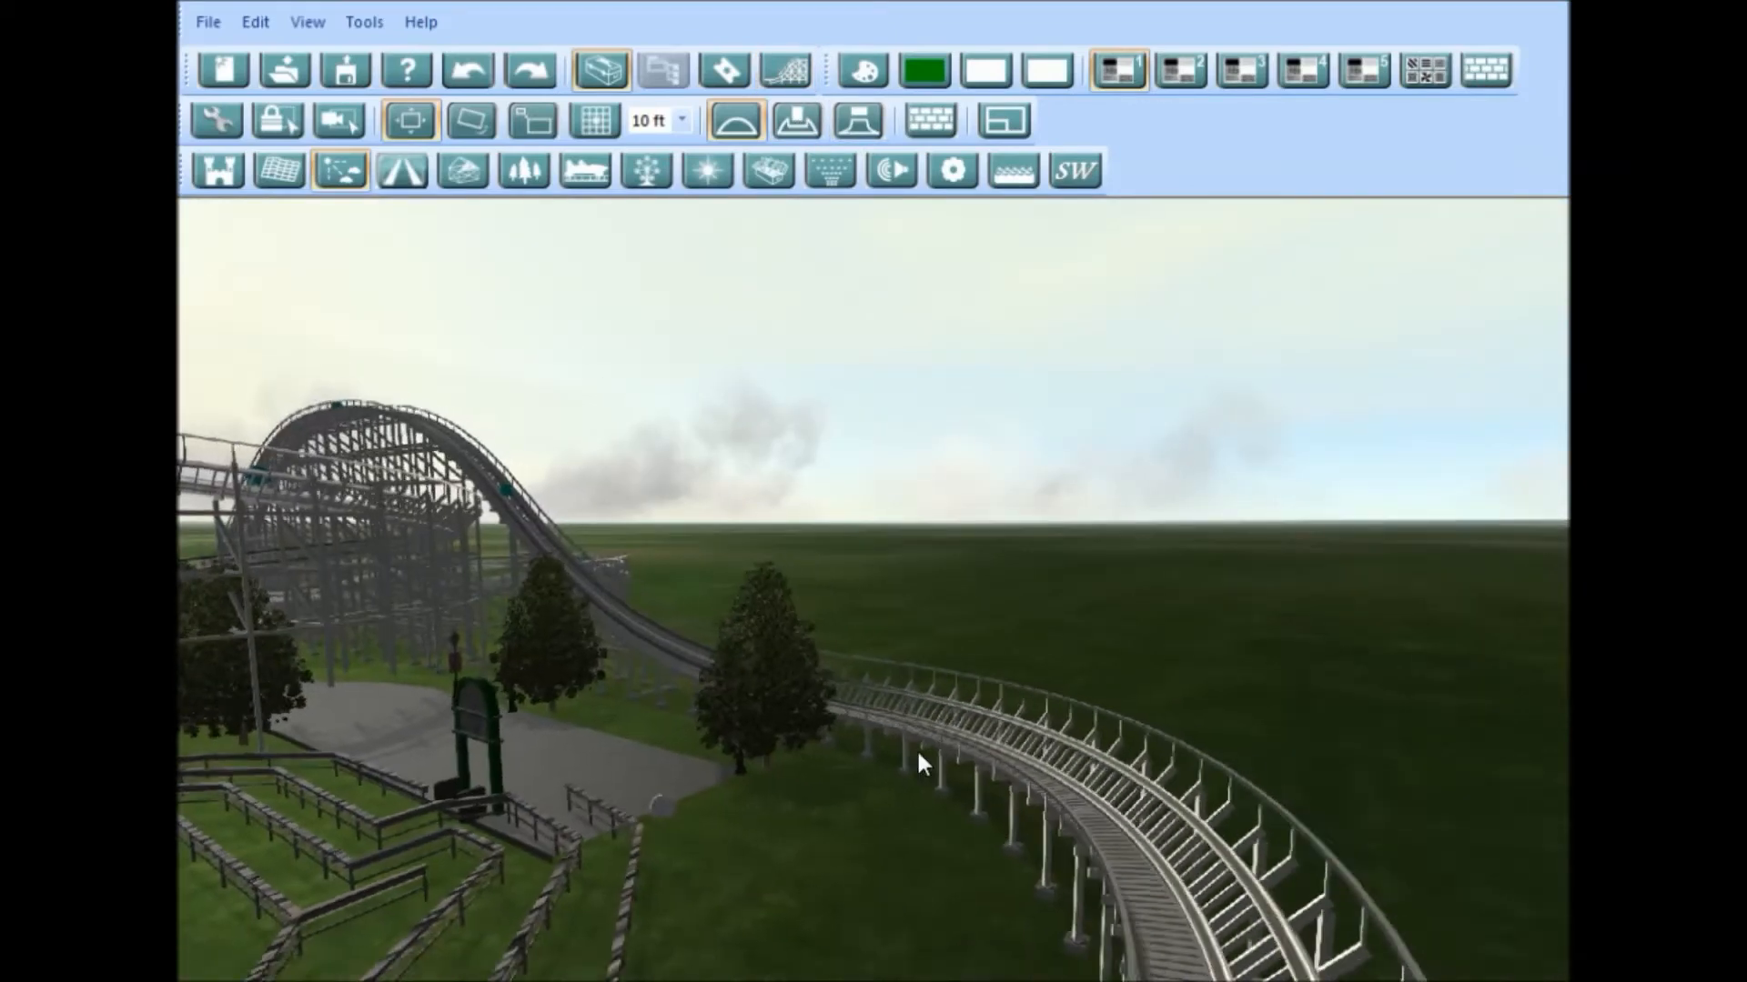
pyautogui.moveTo(883, 777); pyautogui.dragTo(599, 737, button='right')
pyautogui.moveTo(1121, 712); pyautogui.dragTo(1025, 740, button='right')
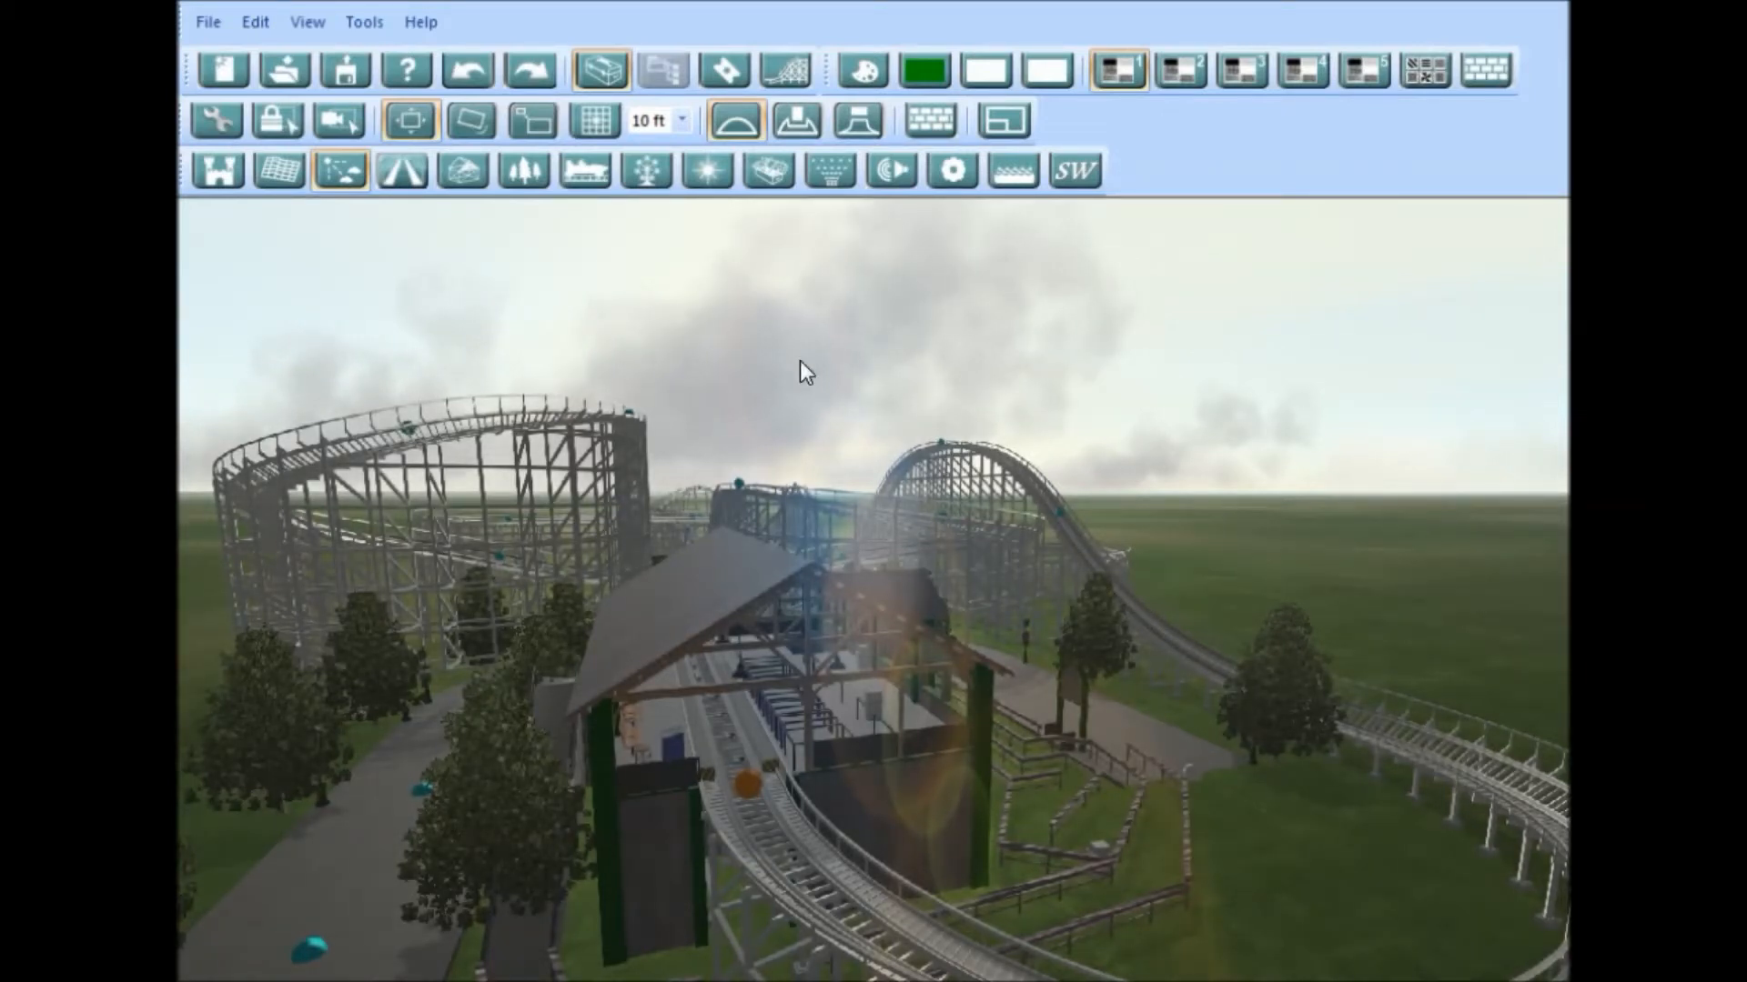
# Step: Review the list of documentation topics in the help, including Custom Trains, and close it
pyautogui.click(428, 20)
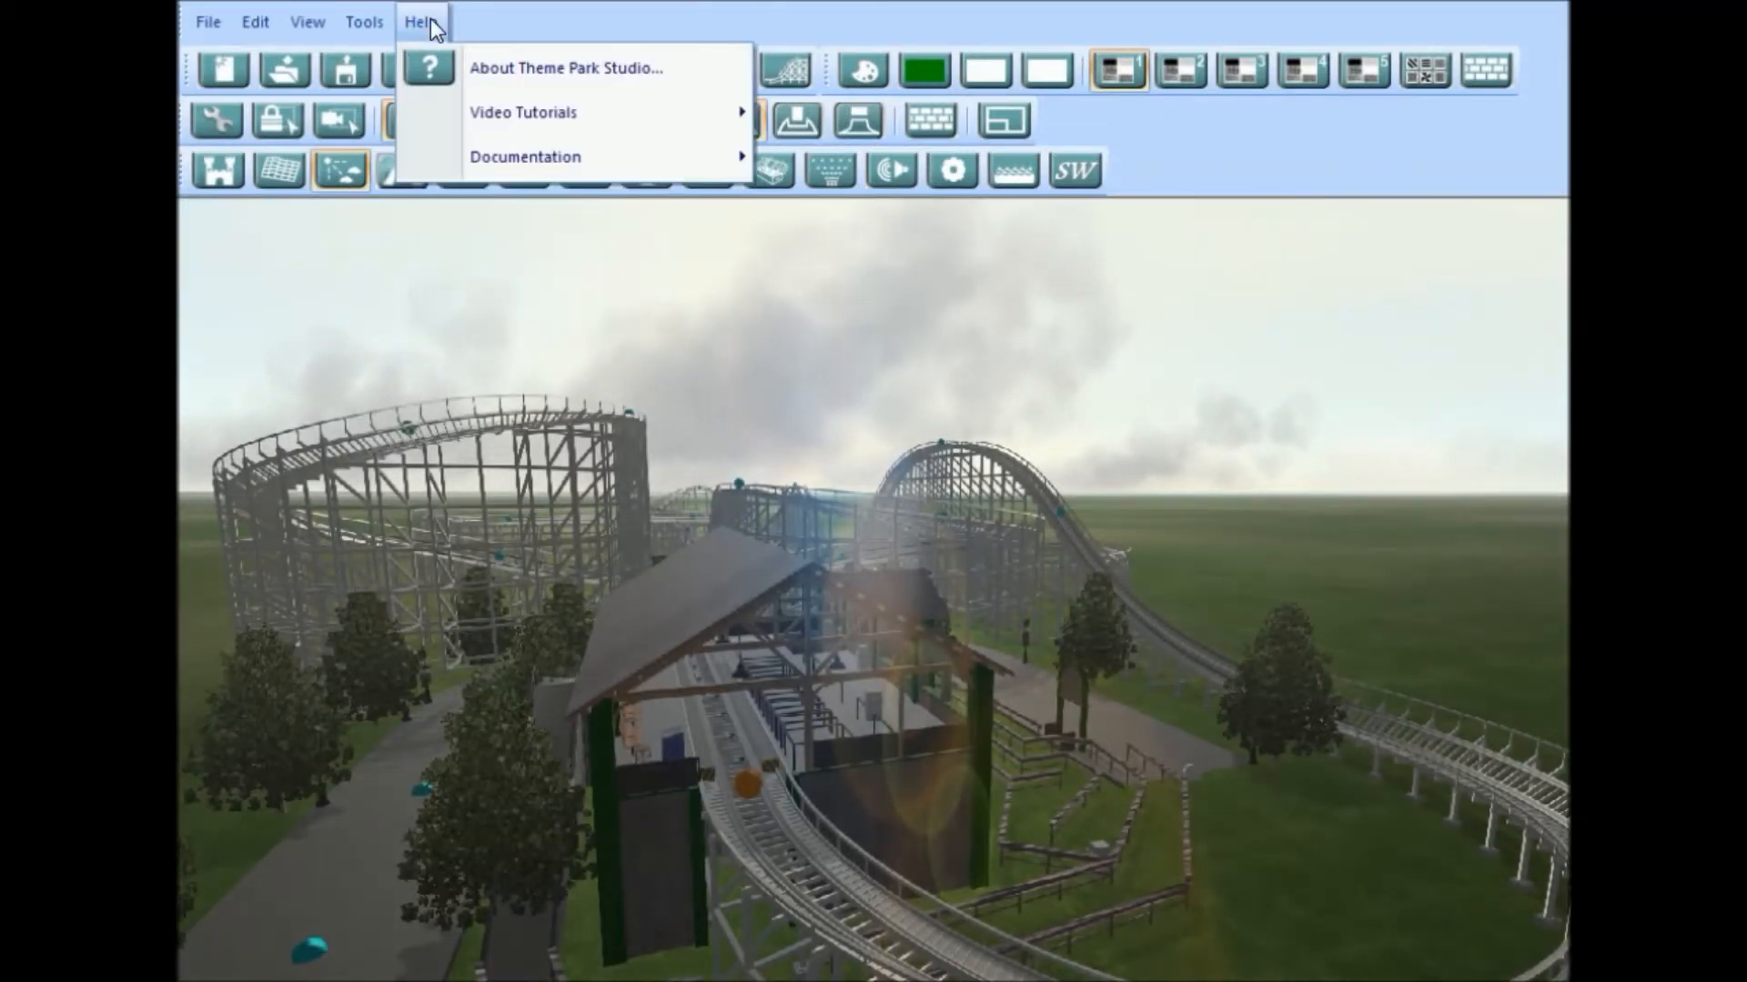
pyautogui.moveTo(510, 154)
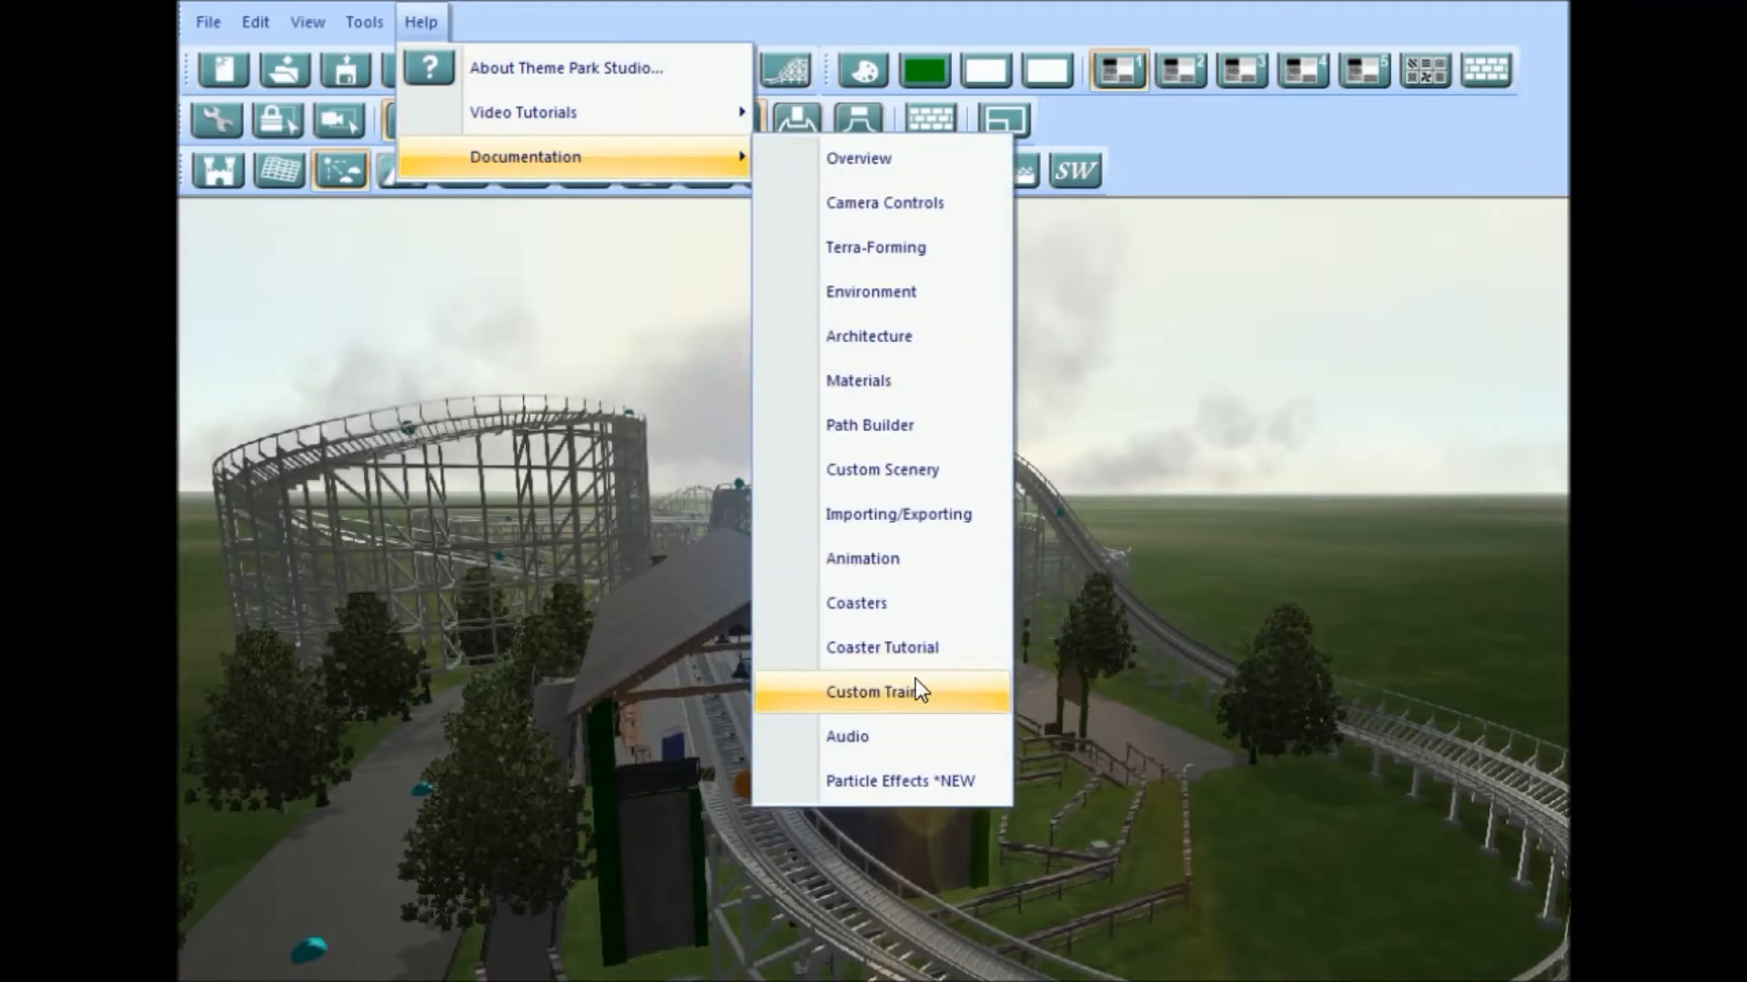
pyautogui.click(1355, 502)
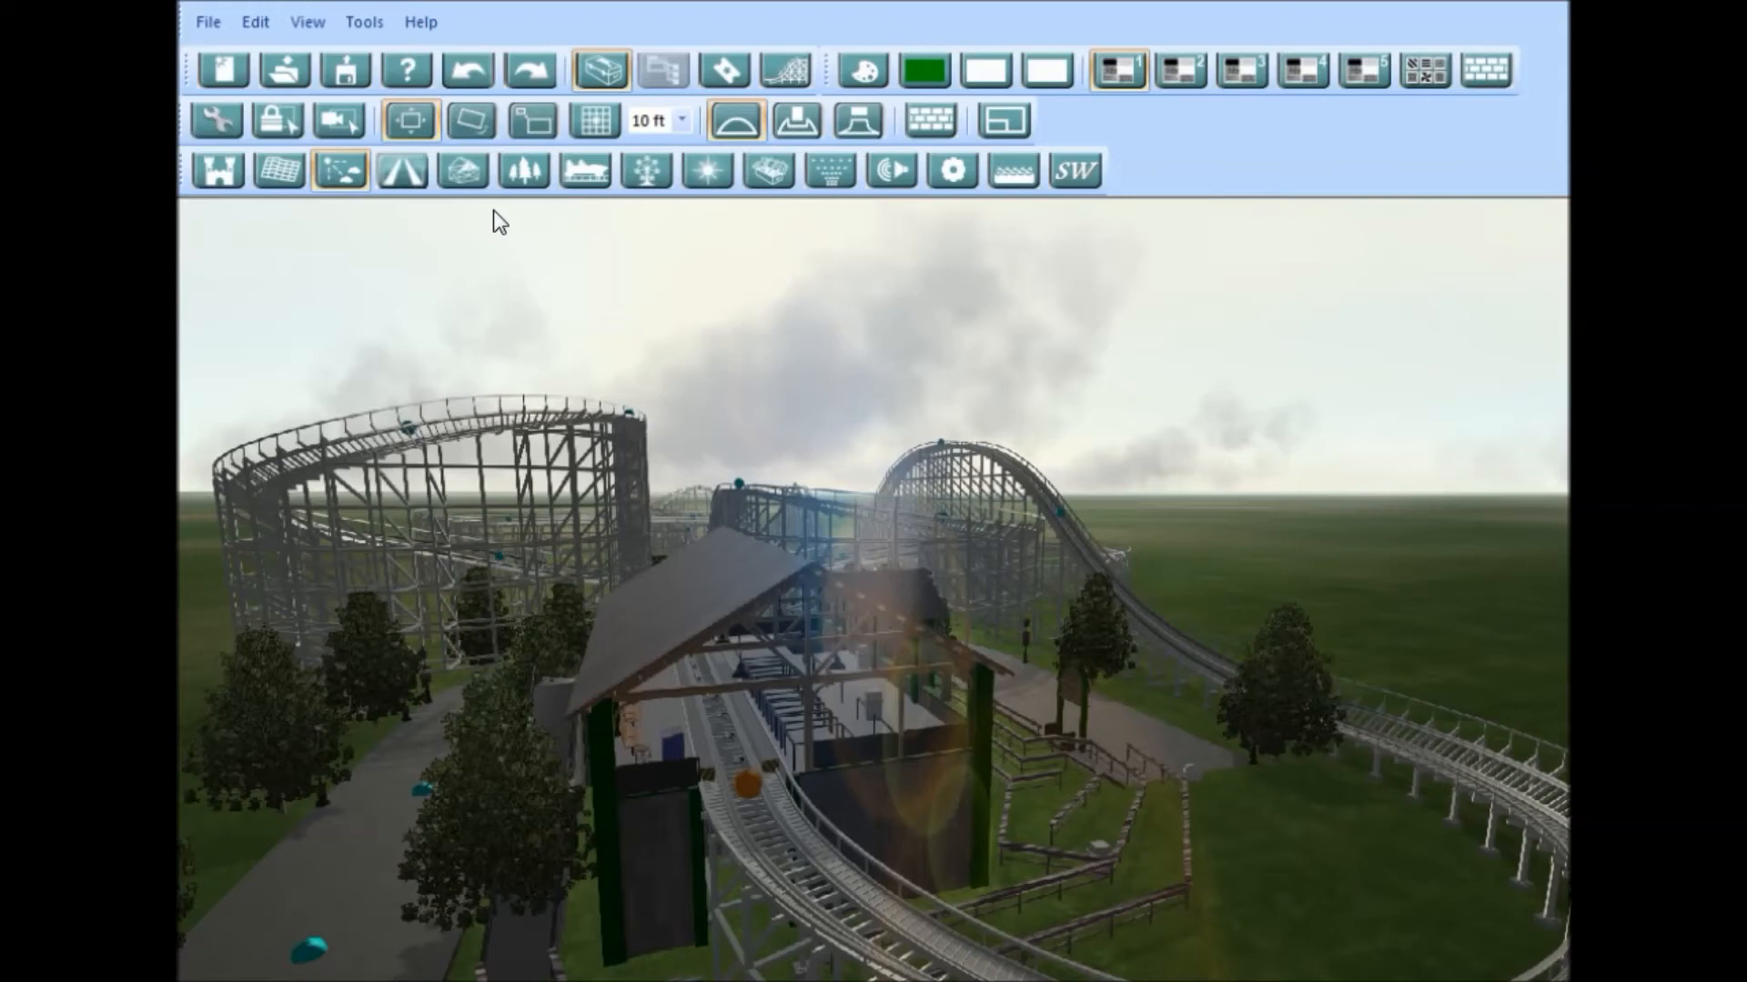
# Step: Start the Custom Train Builder, dismiss its instructions, and bring the station track and the Train Construction Library into clear view
pyautogui.click(586, 170)
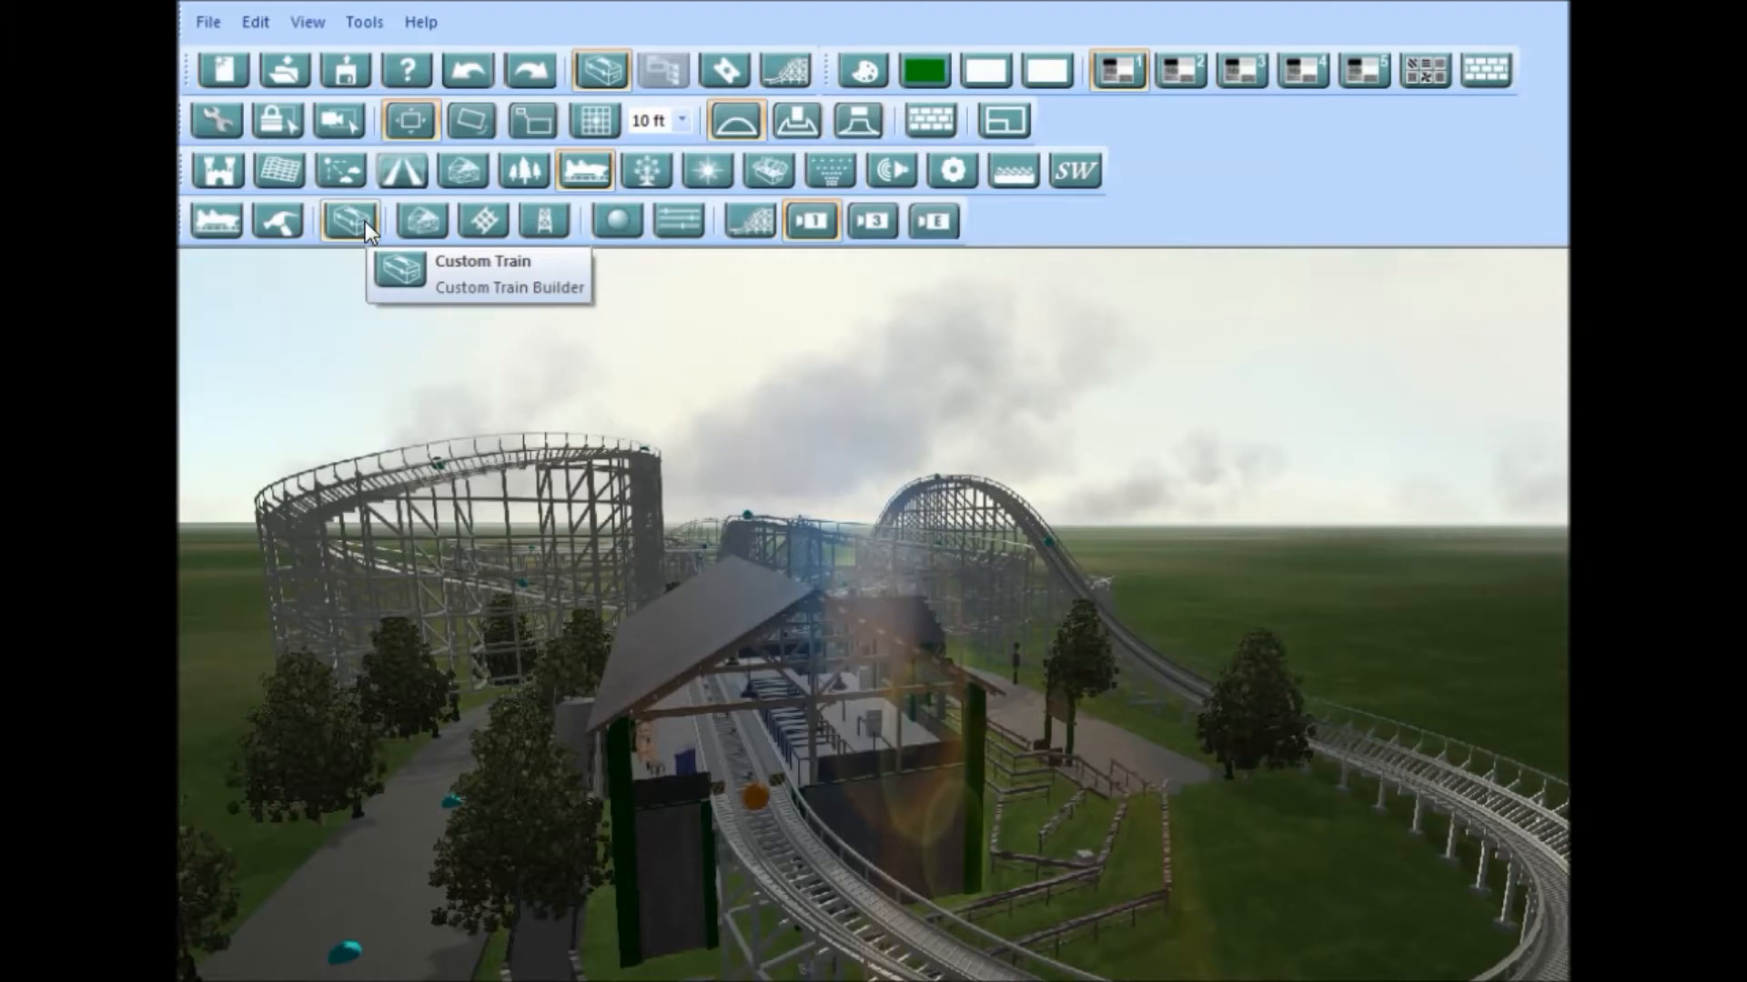
pyautogui.click(364, 221)
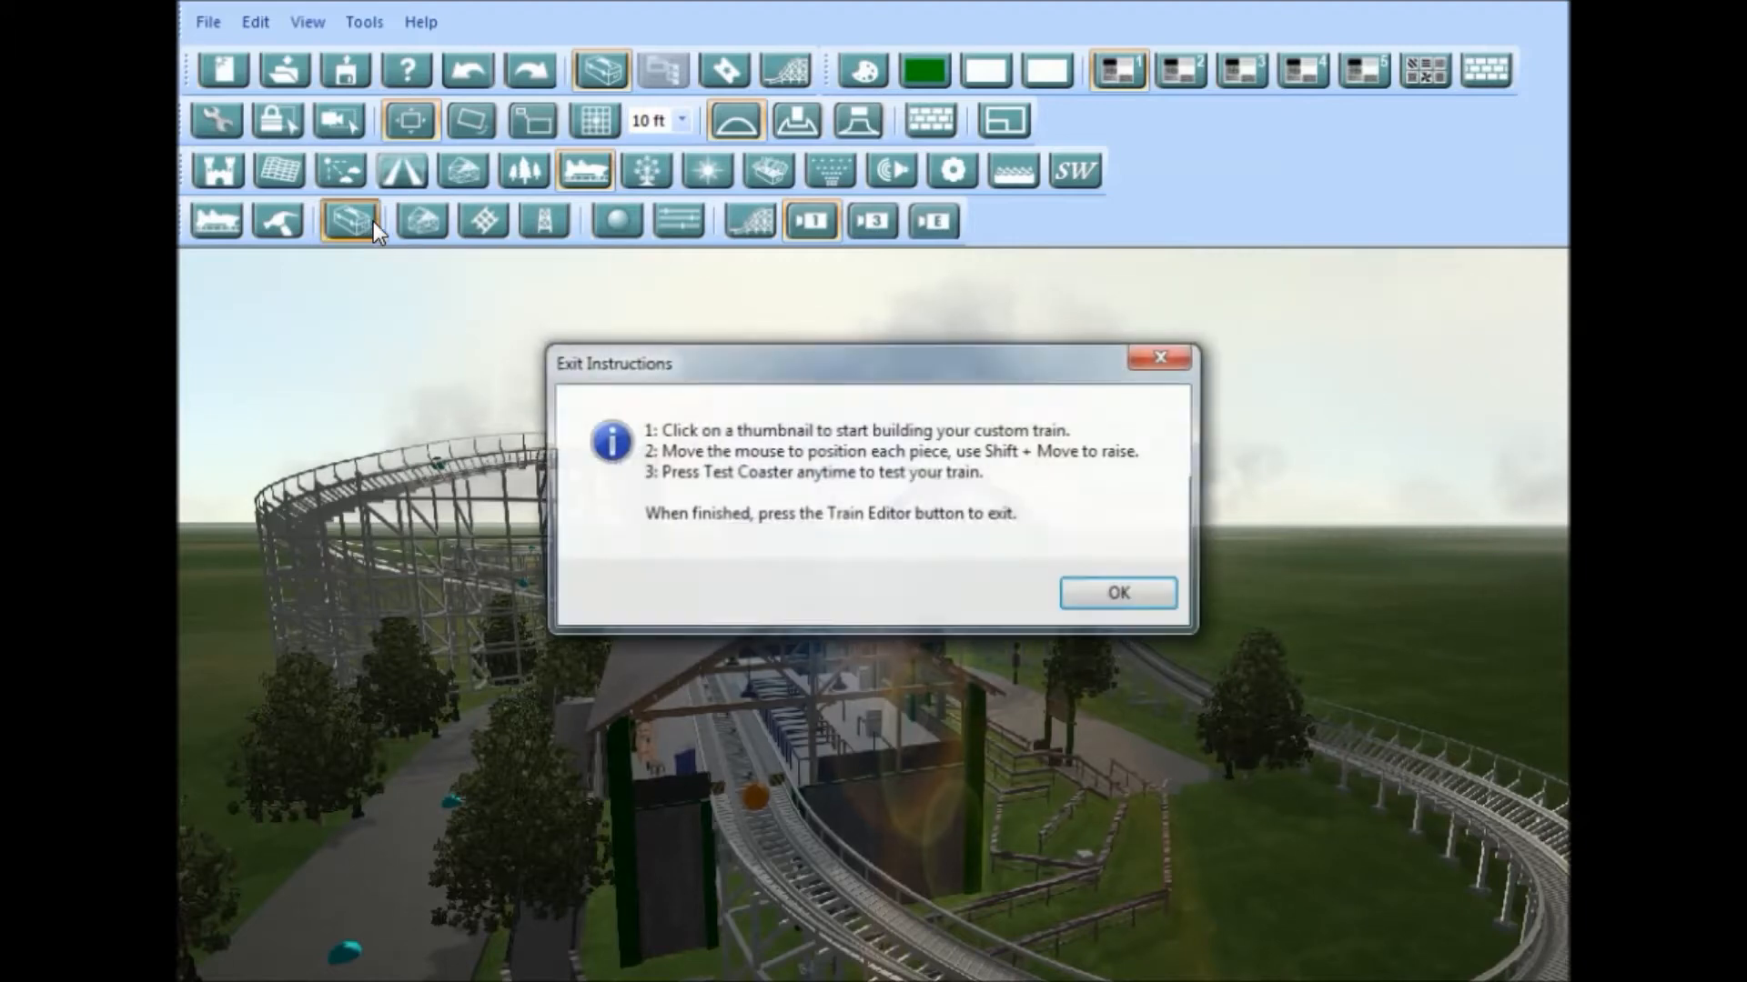
pyautogui.click(1118, 599)
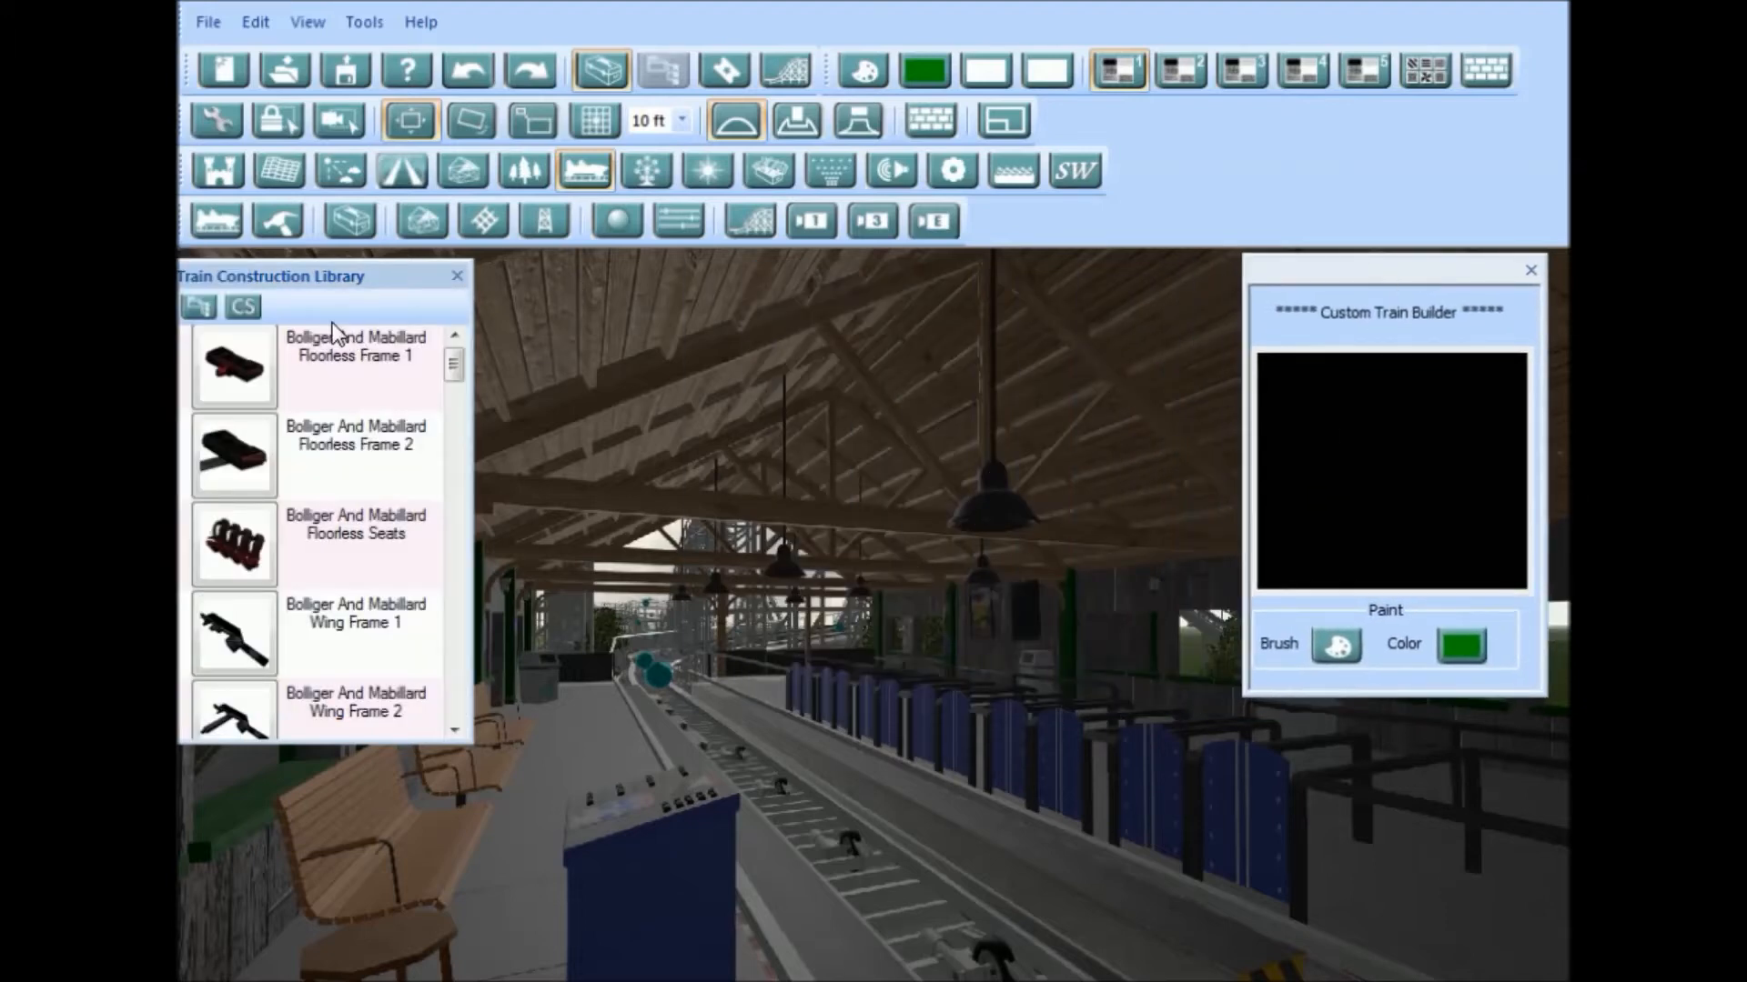
pyautogui.moveTo(349, 277); pyautogui.dragTo(395, 275)
pyautogui.moveTo(706, 576); pyautogui.dragTo(811, 791, button='middle')
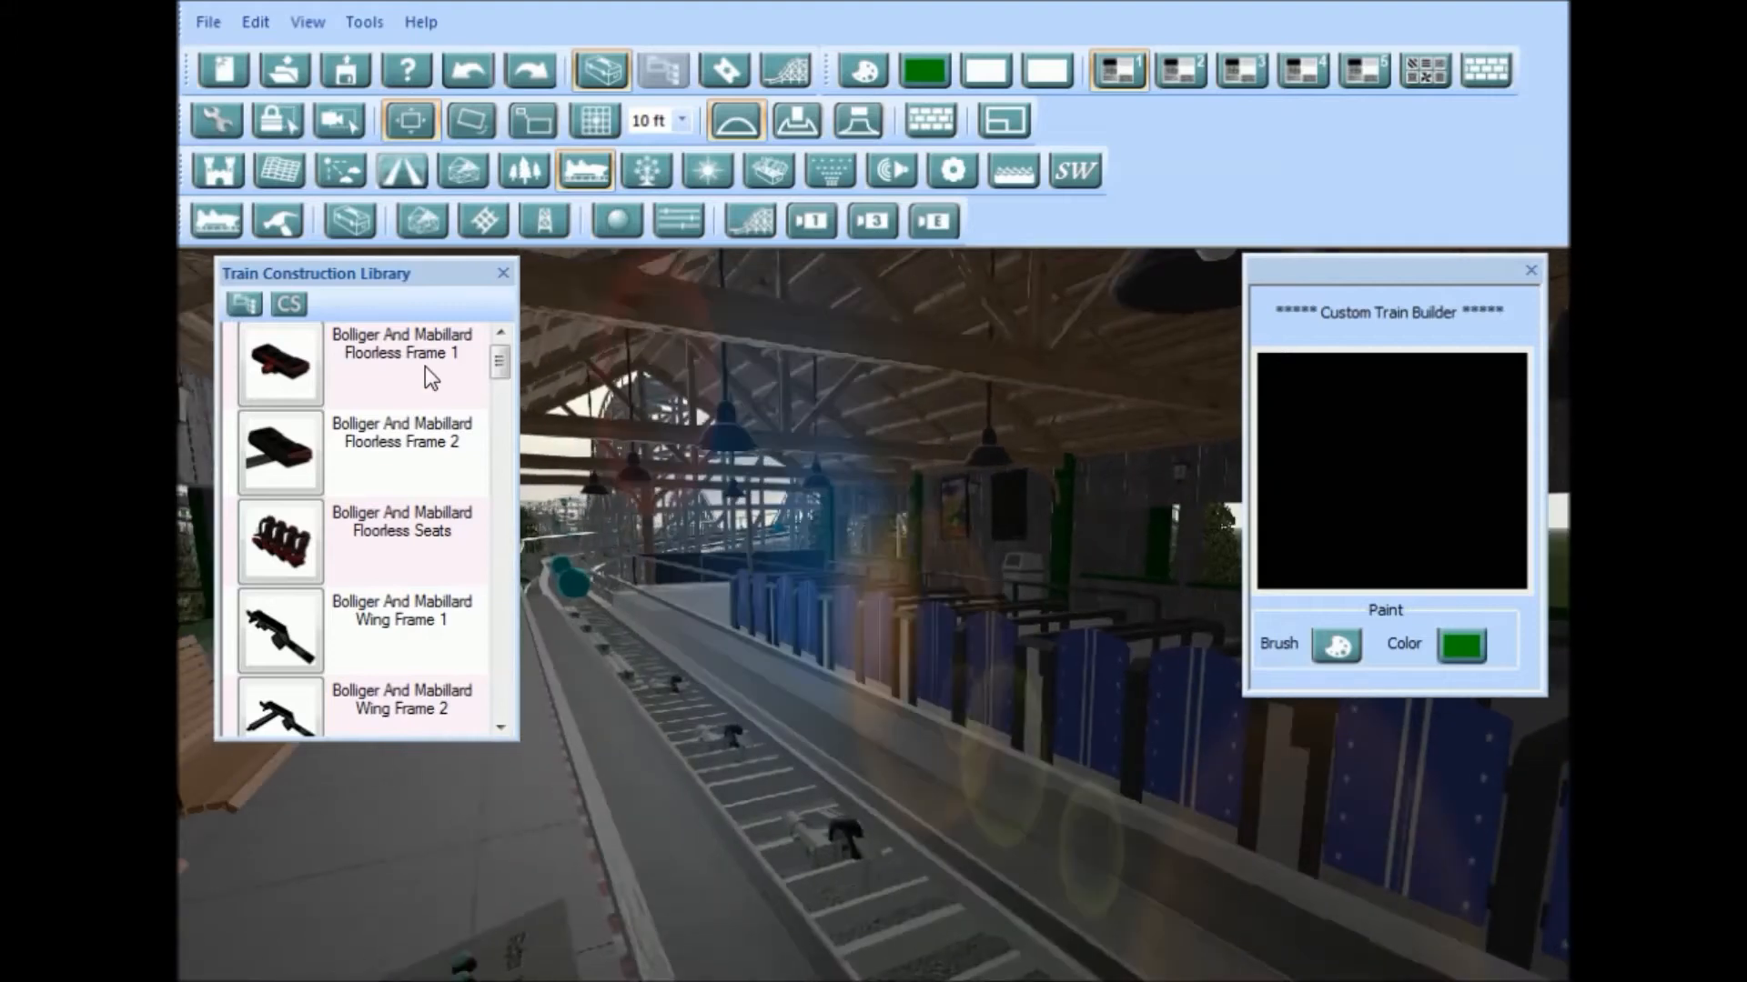
# Step: Place a Wood Frame car on the station track and choose the Intamin Wheel Cluster Right part for it
pyautogui.moveTo(500, 351); pyautogui.dragTo(414, 629)
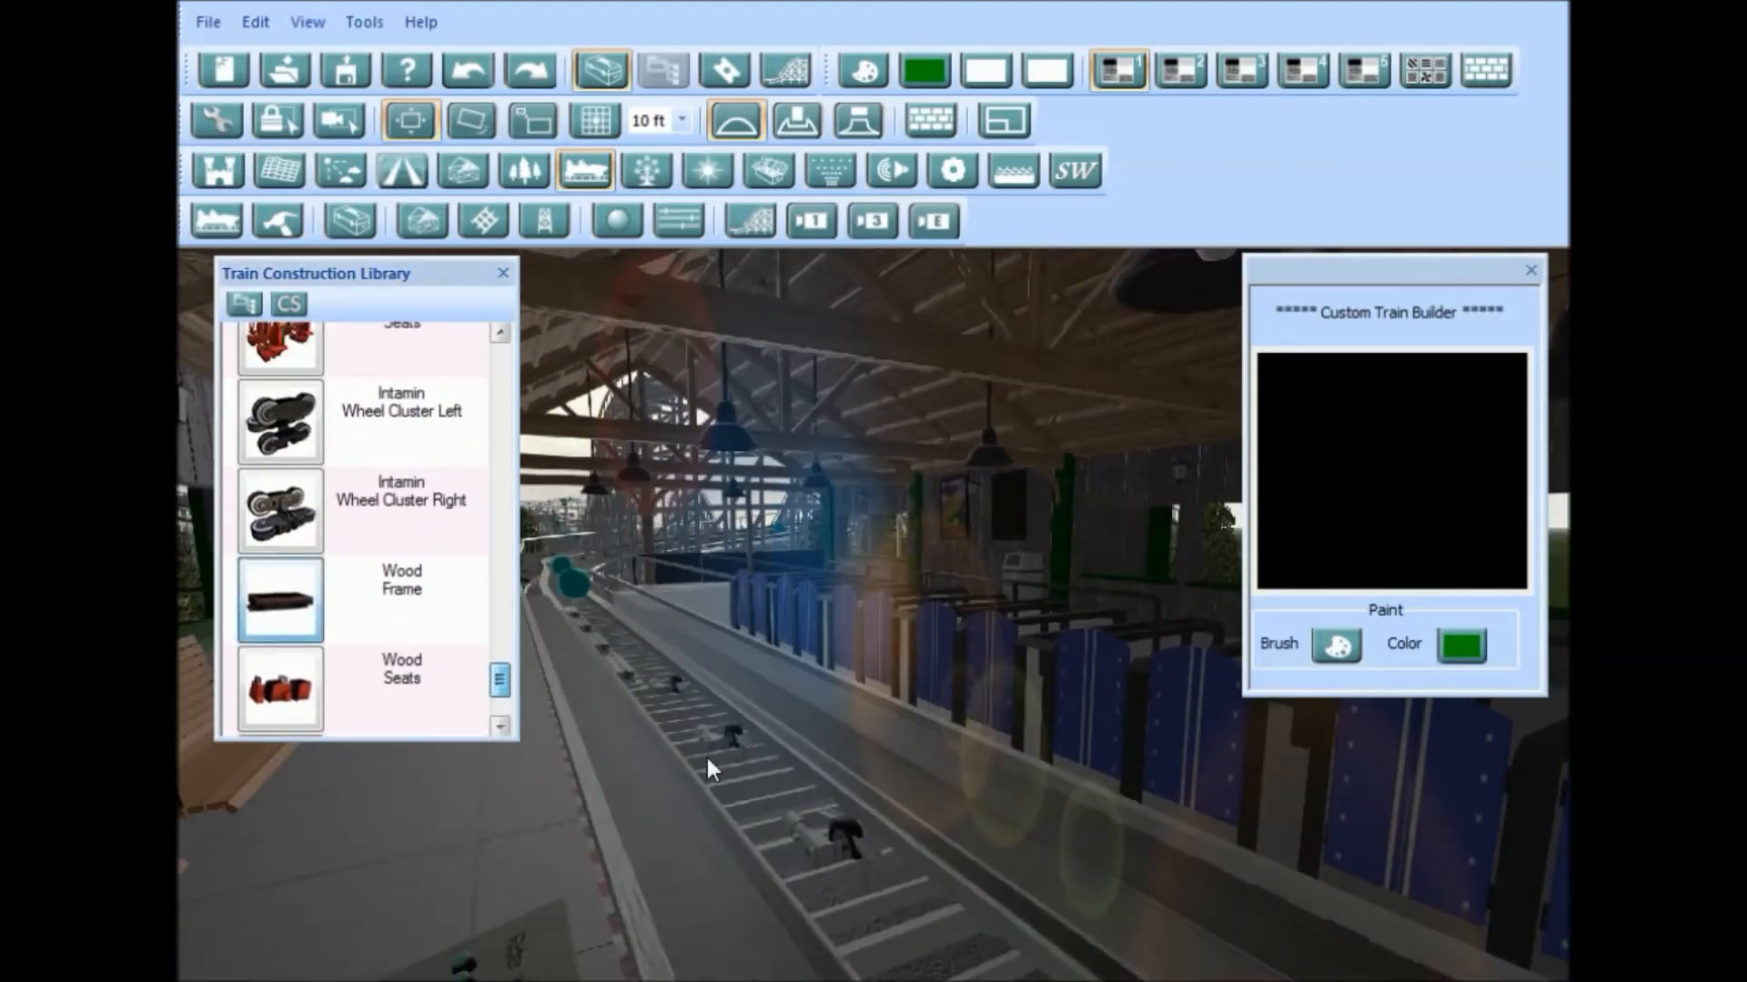
pyautogui.moveTo(784, 788); pyautogui.dragTo(773, 806, button='right')
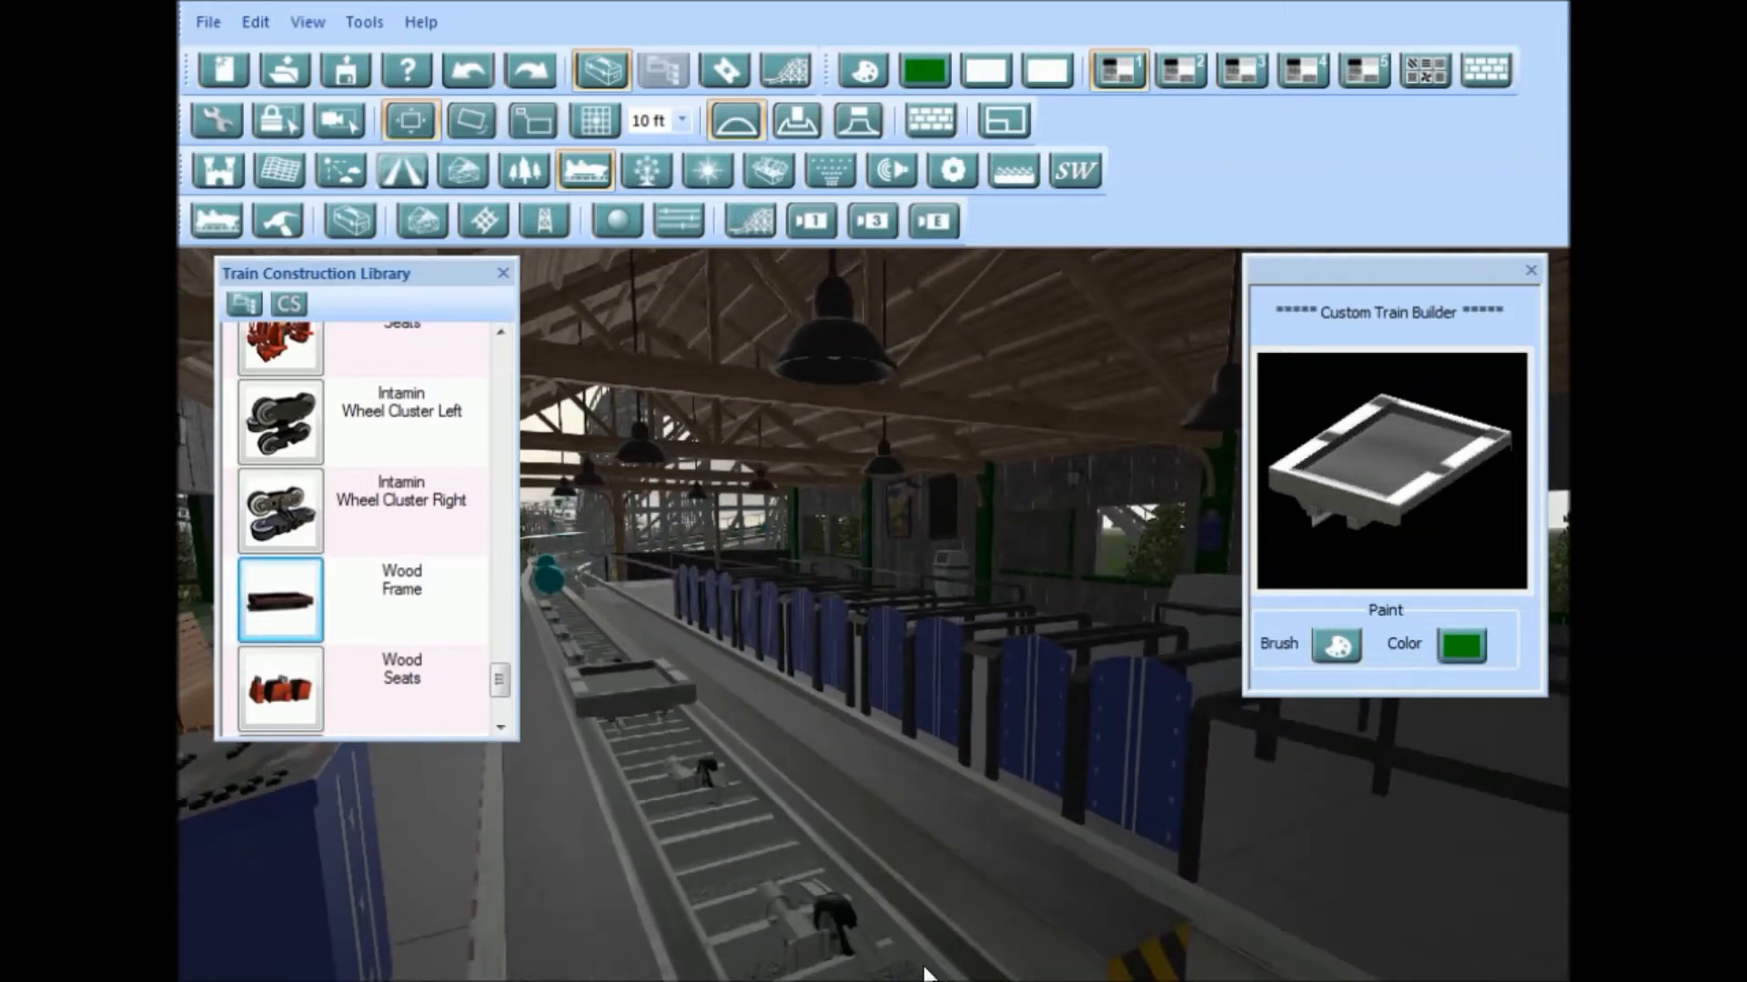
pyautogui.moveTo(866, 826); pyautogui.dragTo(876, 703, button='right')
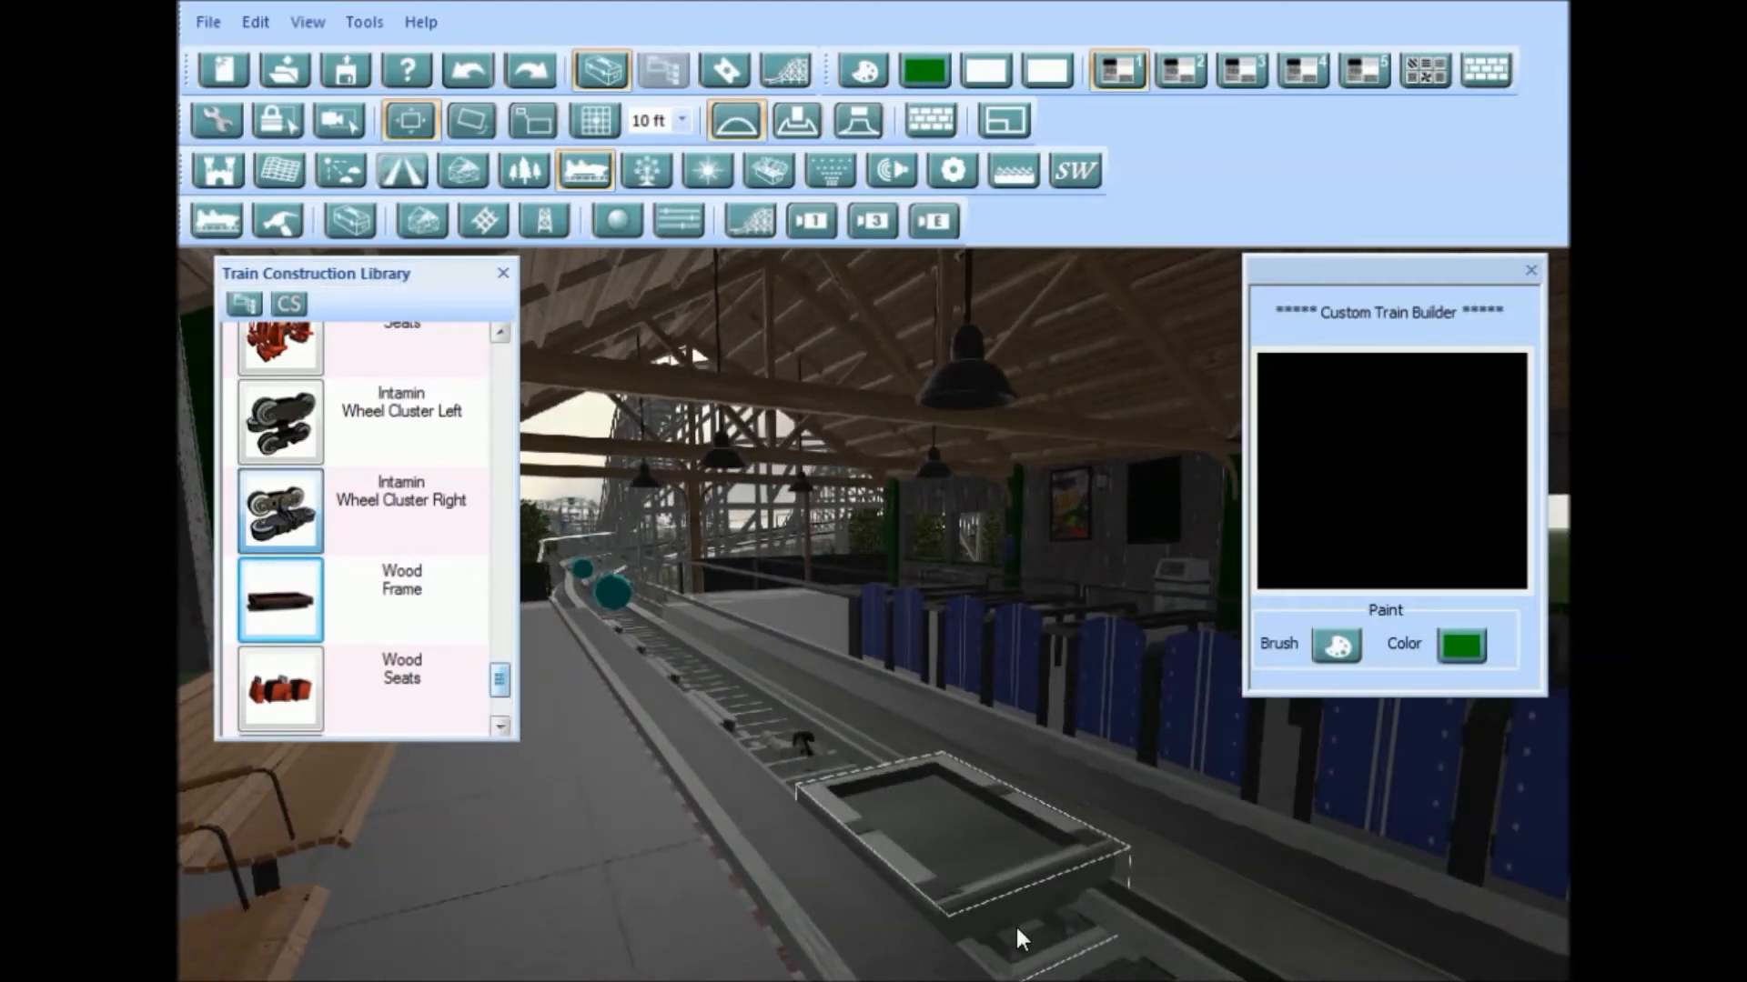
pyautogui.click(899, 890)
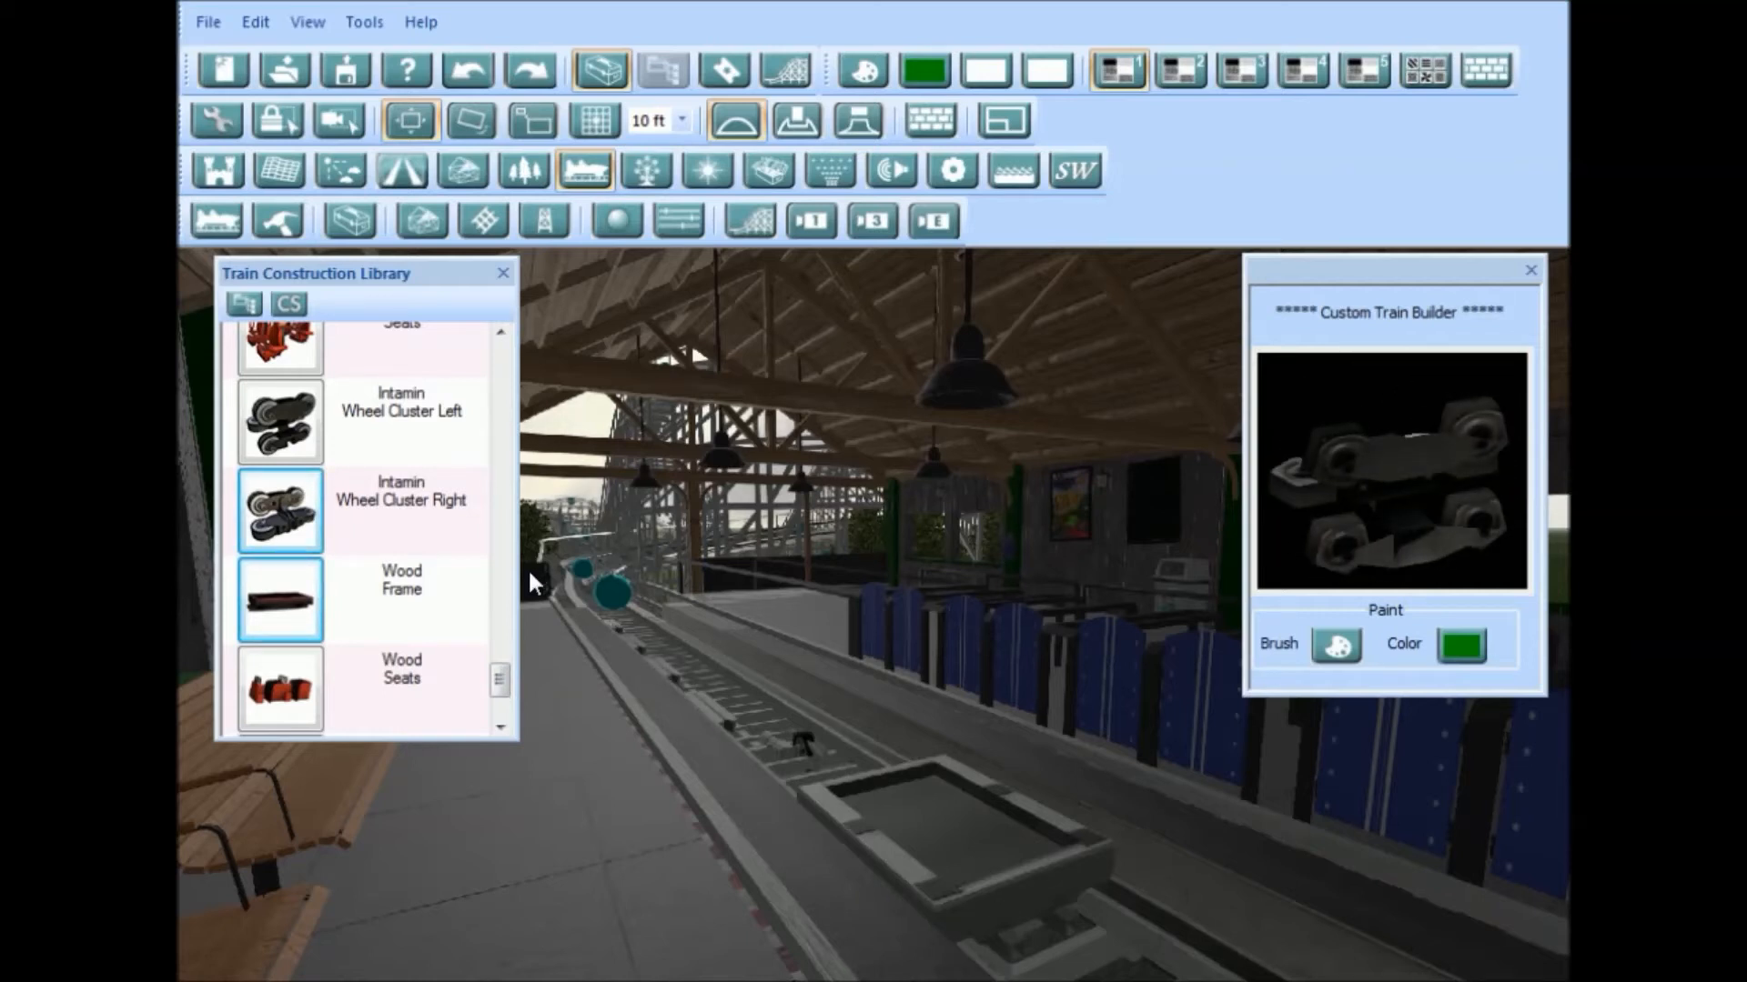
# Step: Add Intamin Dragster Seats 2 to the wood frame and check how they sit on the car
pyautogui.moveTo(500, 651); pyautogui.dragTo(499, 537)
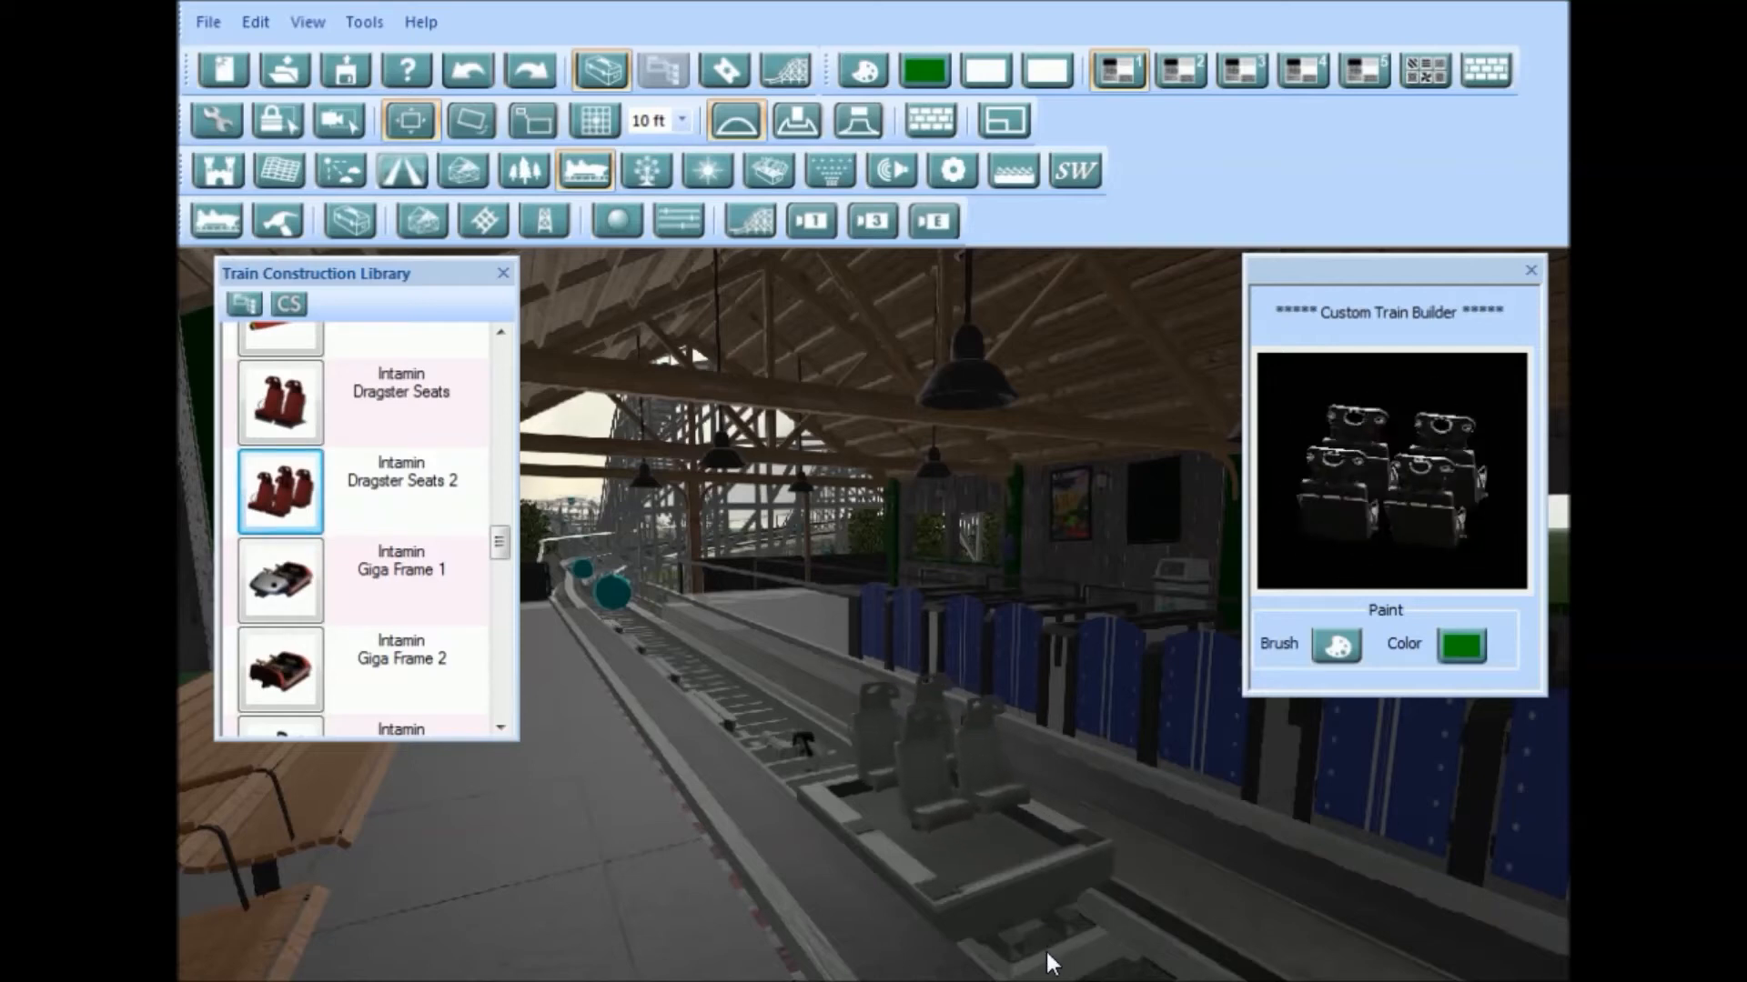
pyautogui.click(1046, 953)
pyautogui.rightClick(1099, 871)
pyautogui.scroll(2, 1089, 869)
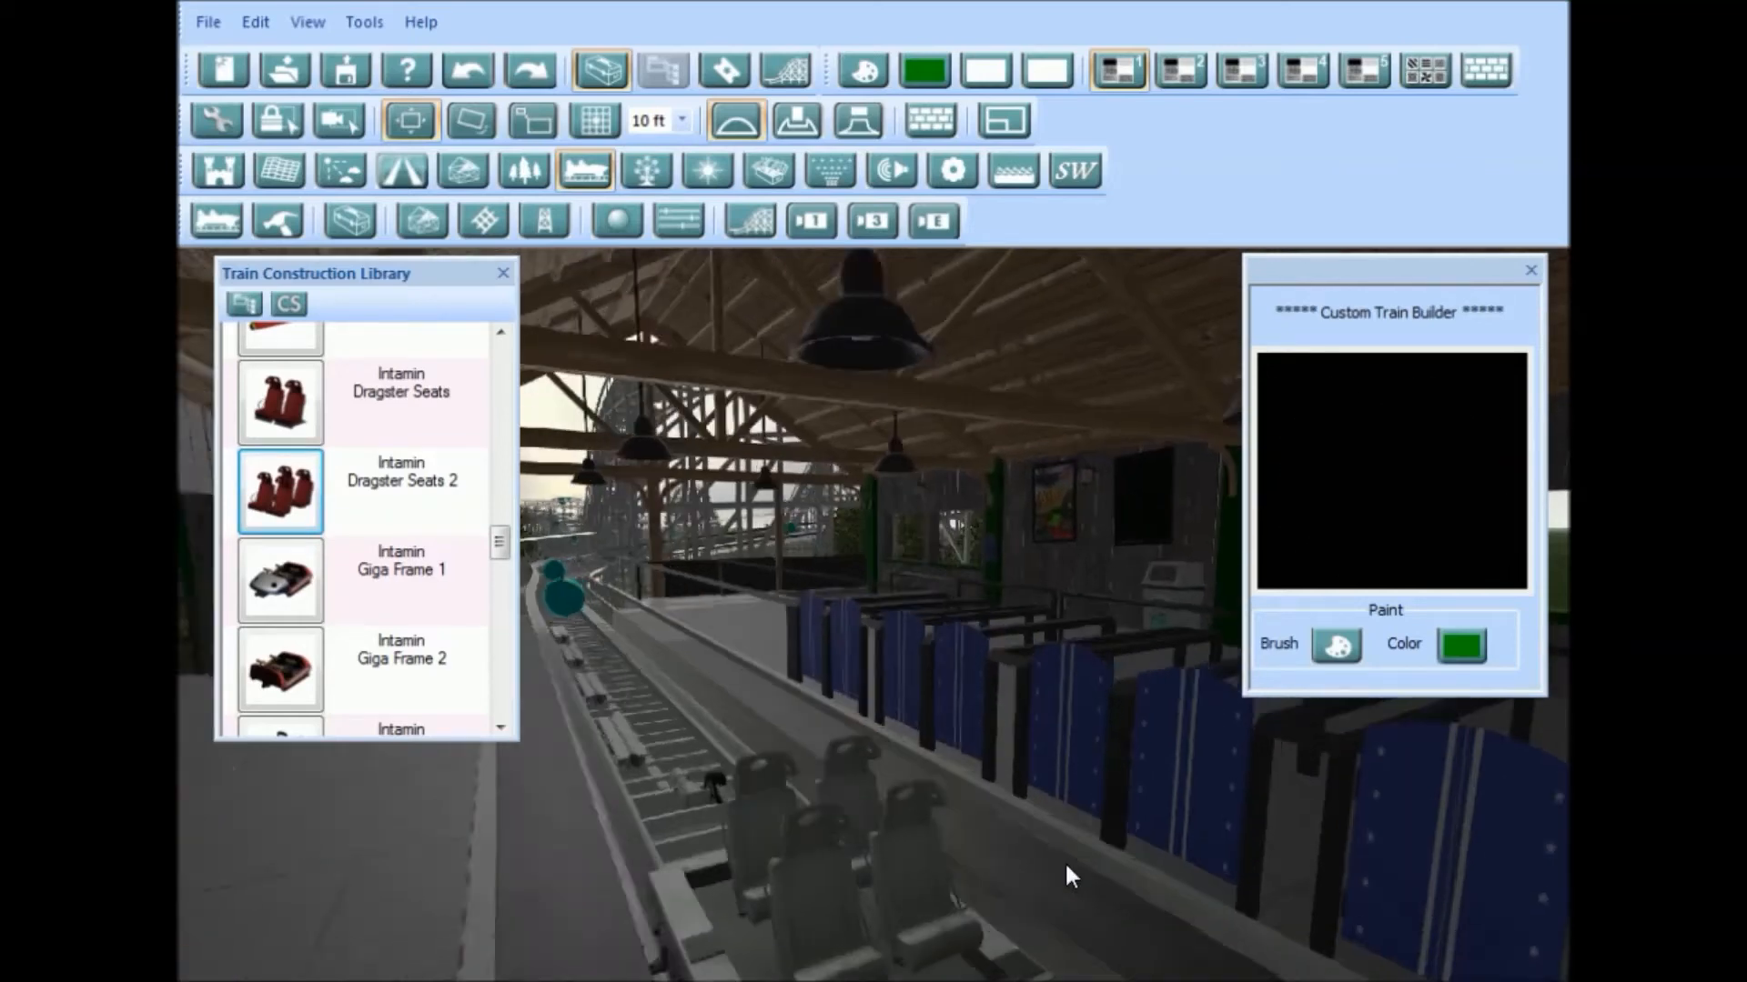
pyautogui.click(896, 835)
pyautogui.moveTo(896, 837)
pyautogui.mouseDown()
pyautogui.moveTo(893, 804)
pyautogui.moveTo(894, 867)
pyautogui.moveTo(895, 843)
pyautogui.moveTo(844, 811)
pyautogui.moveTo(905, 865)
pyautogui.moveTo(878, 830)
pyautogui.mouseUp()
pyautogui.moveTo(879, 830); pyautogui.dragTo(979, 861, button='right')
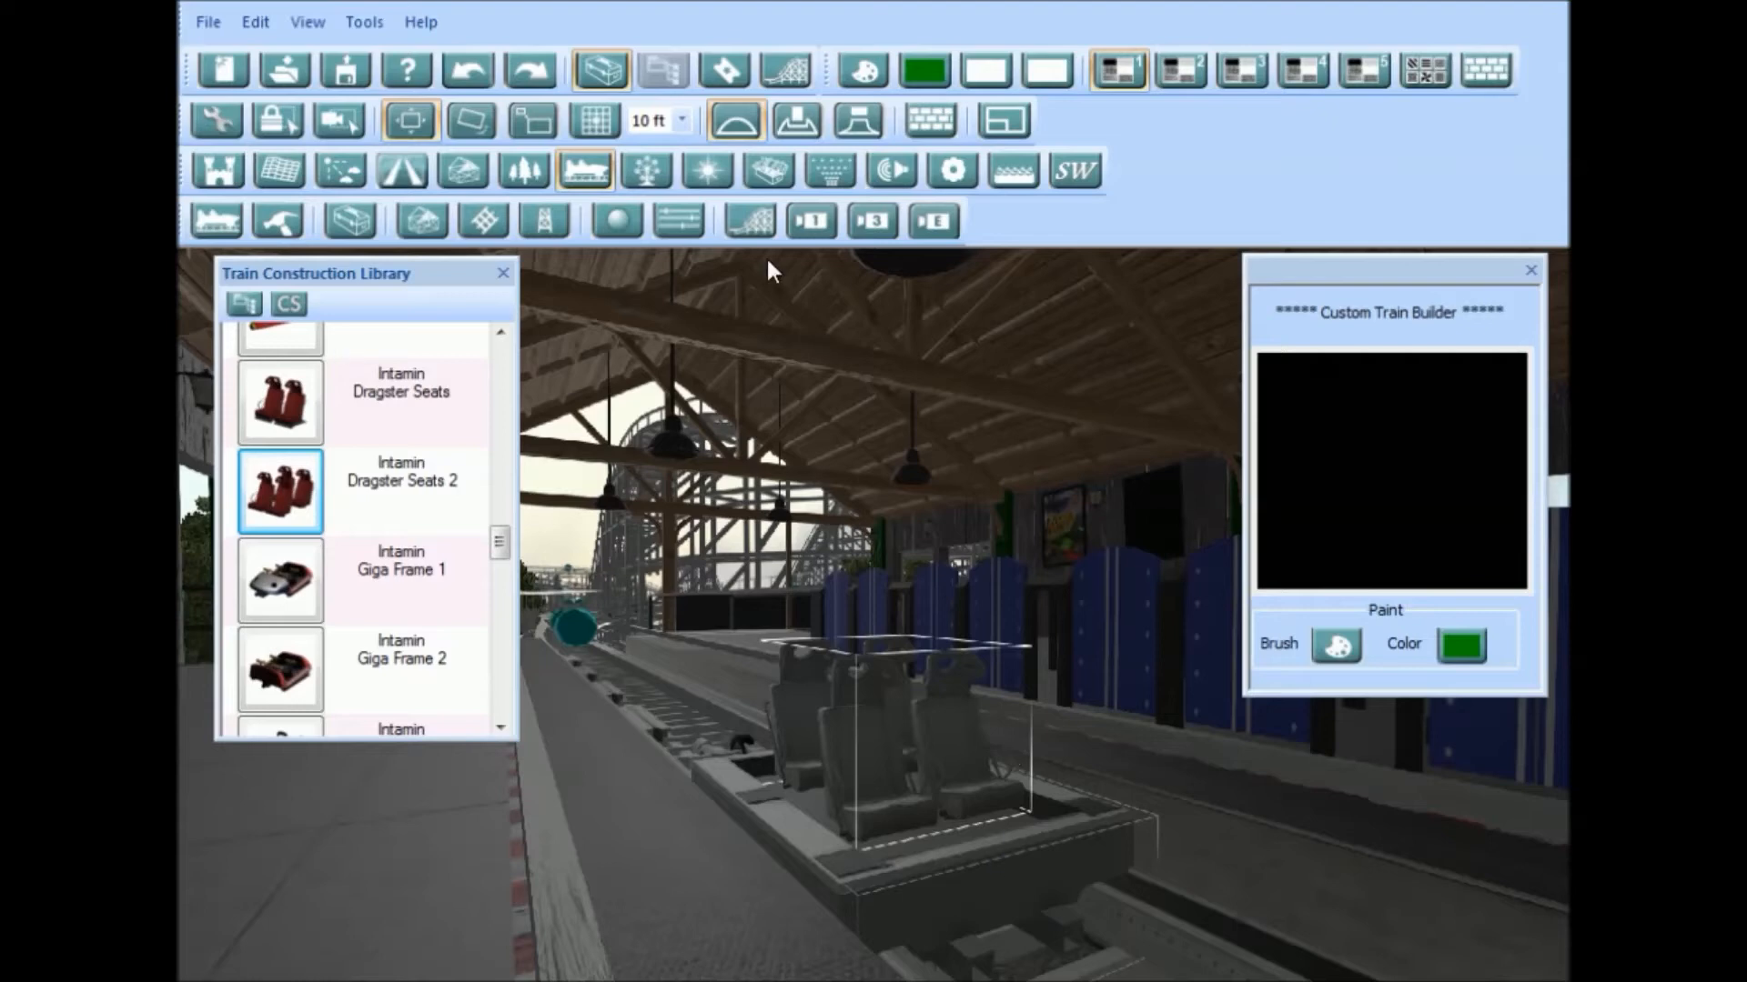
# Step: Close the Train Construction Library and run the coaster to test the custom train in the station
pyautogui.click(503, 272)
pyautogui.scroll(-3, 935, 584)
pyautogui.moveTo(935, 584); pyautogui.dragTo(935, 516, button='right')
pyautogui.scroll(-5, 935, 516)
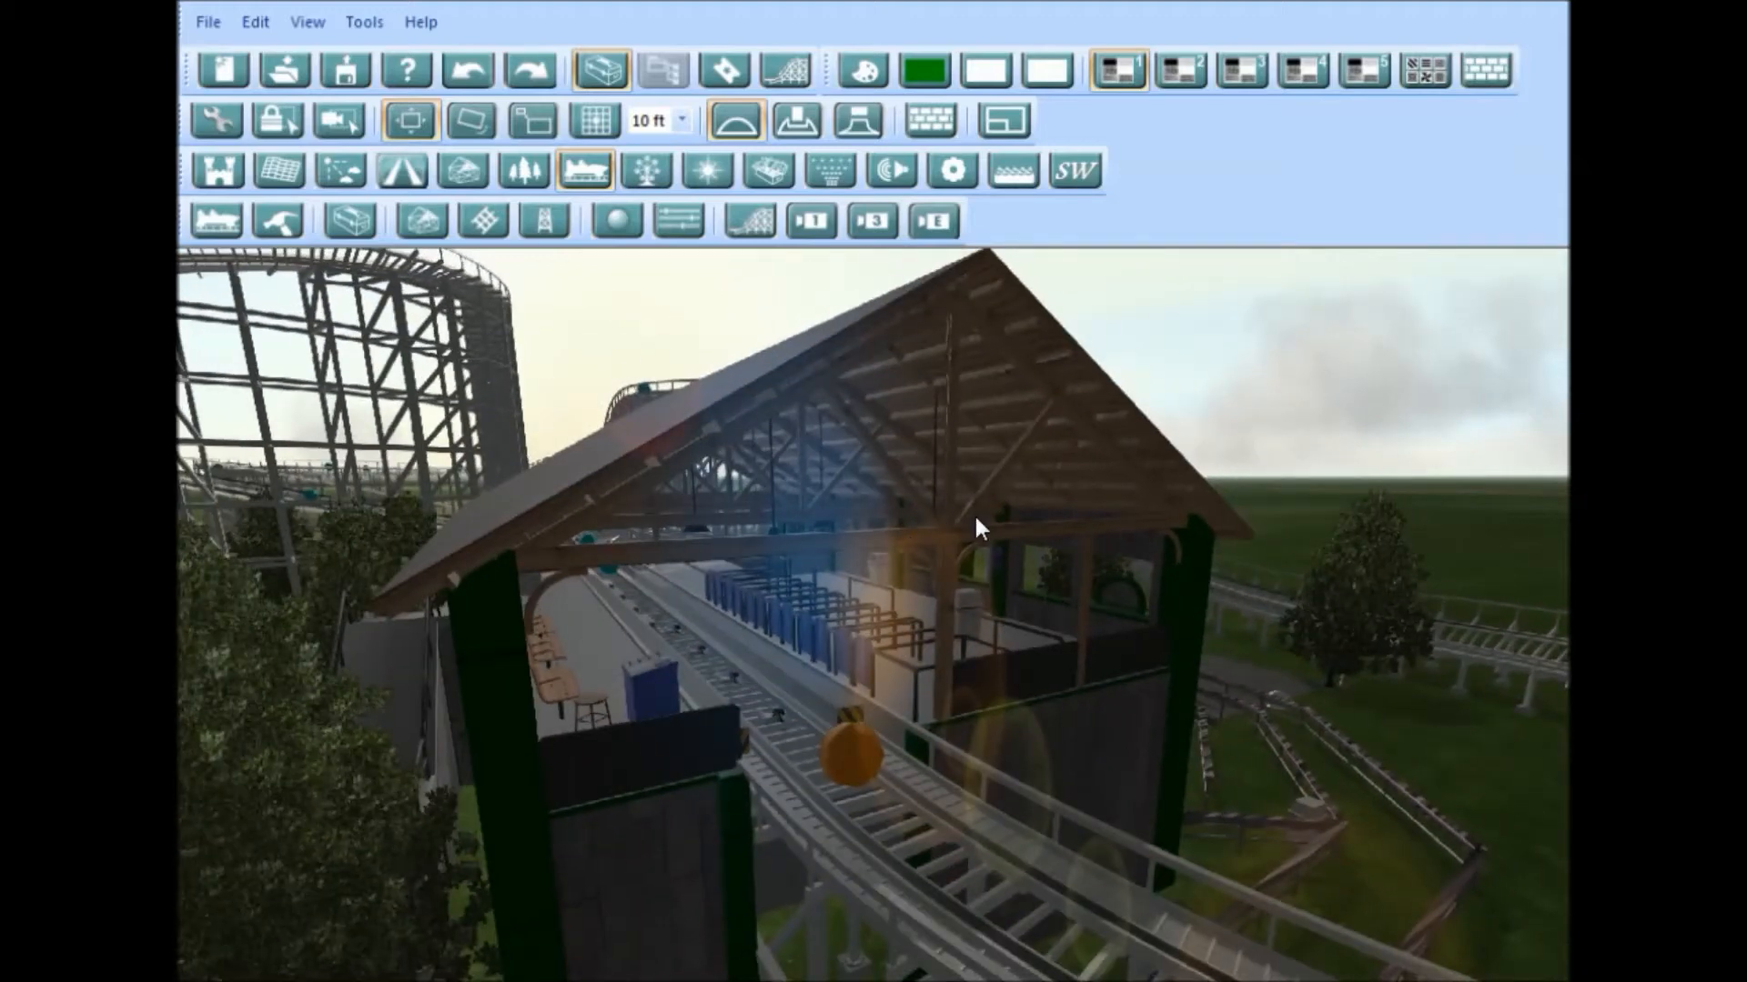
pyautogui.scroll(3, 798, 614)
pyautogui.moveTo(899, 614); pyautogui.dragTo(959, 458, button='right')
pyautogui.click(794, 78)
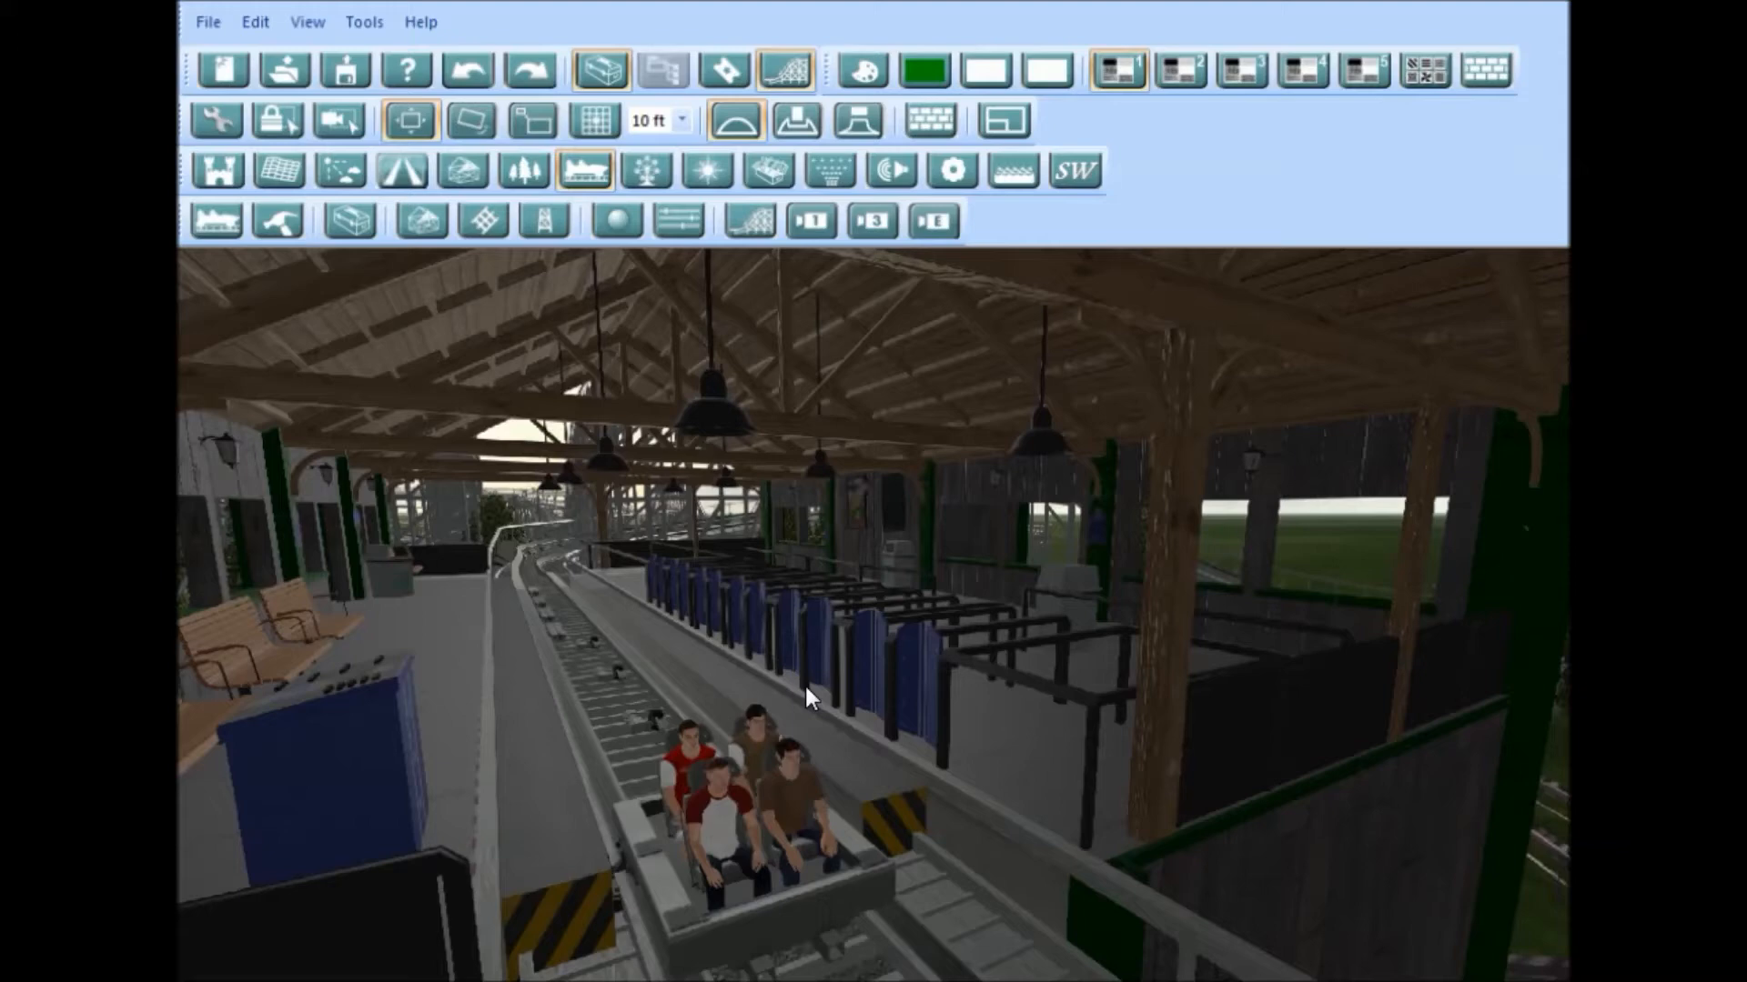
# Step: Examine the custom train car and its seated riders in the station from near and far
pyautogui.scroll(-3, 809, 735)
pyautogui.scroll(4, 886, 797)
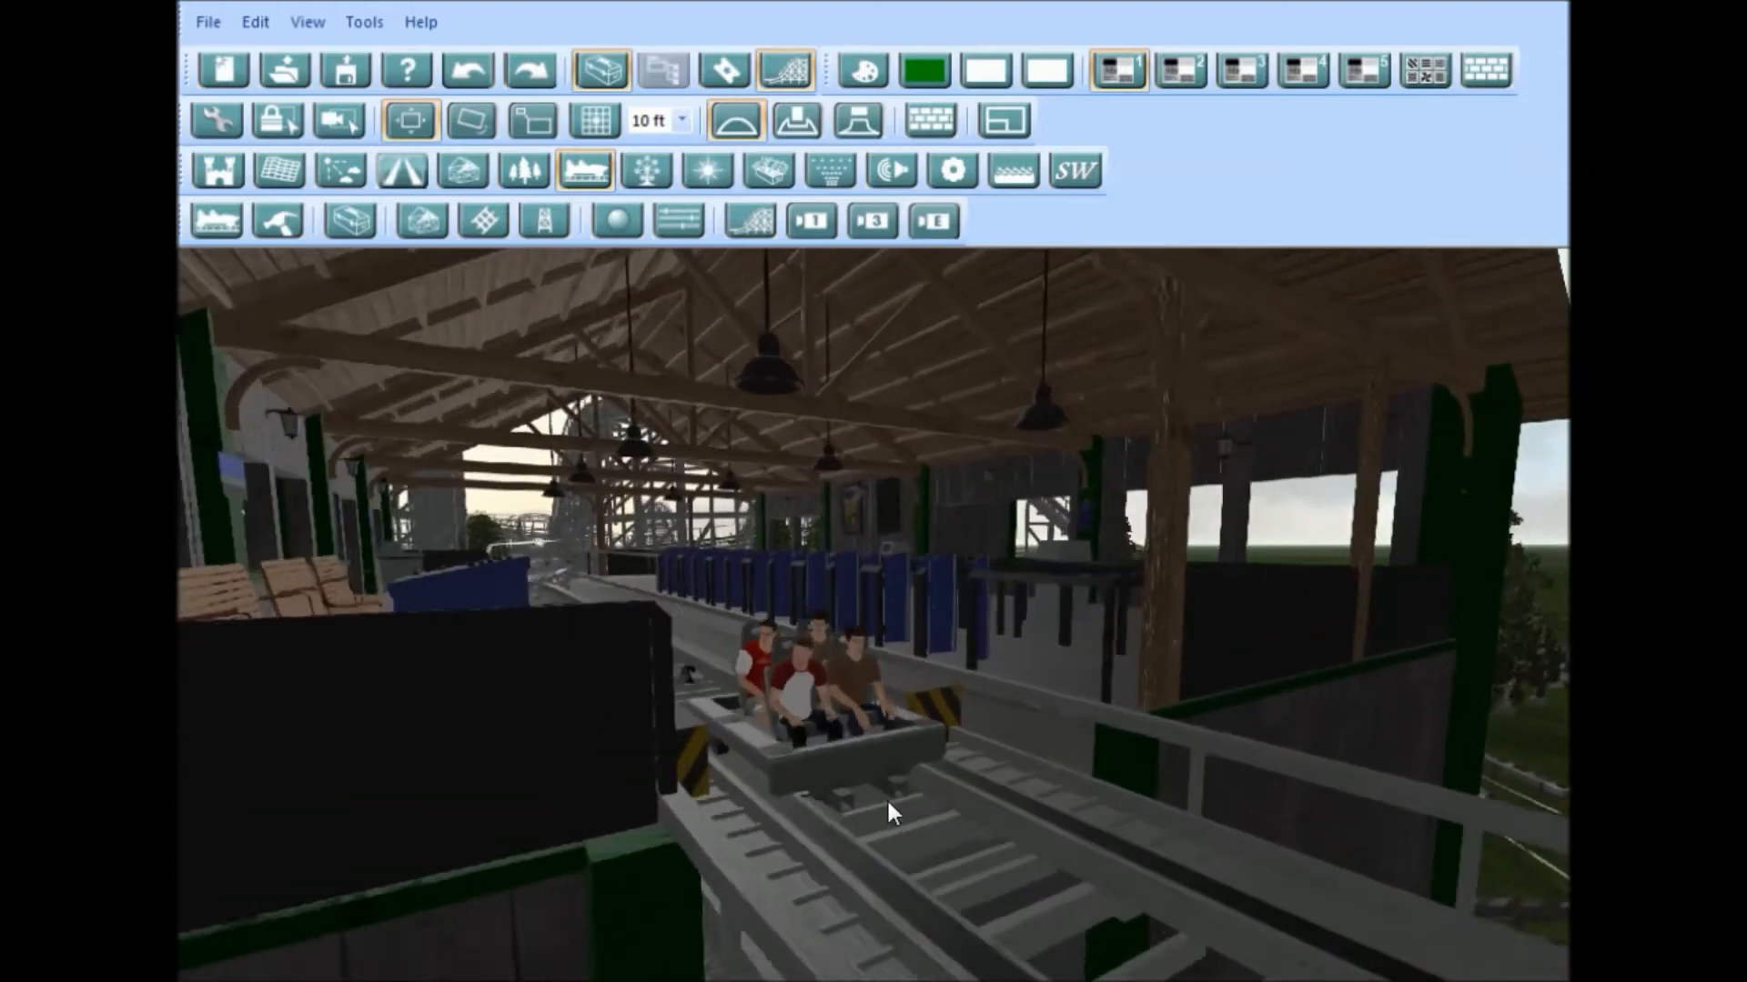
pyautogui.scroll(1, 910, 815)
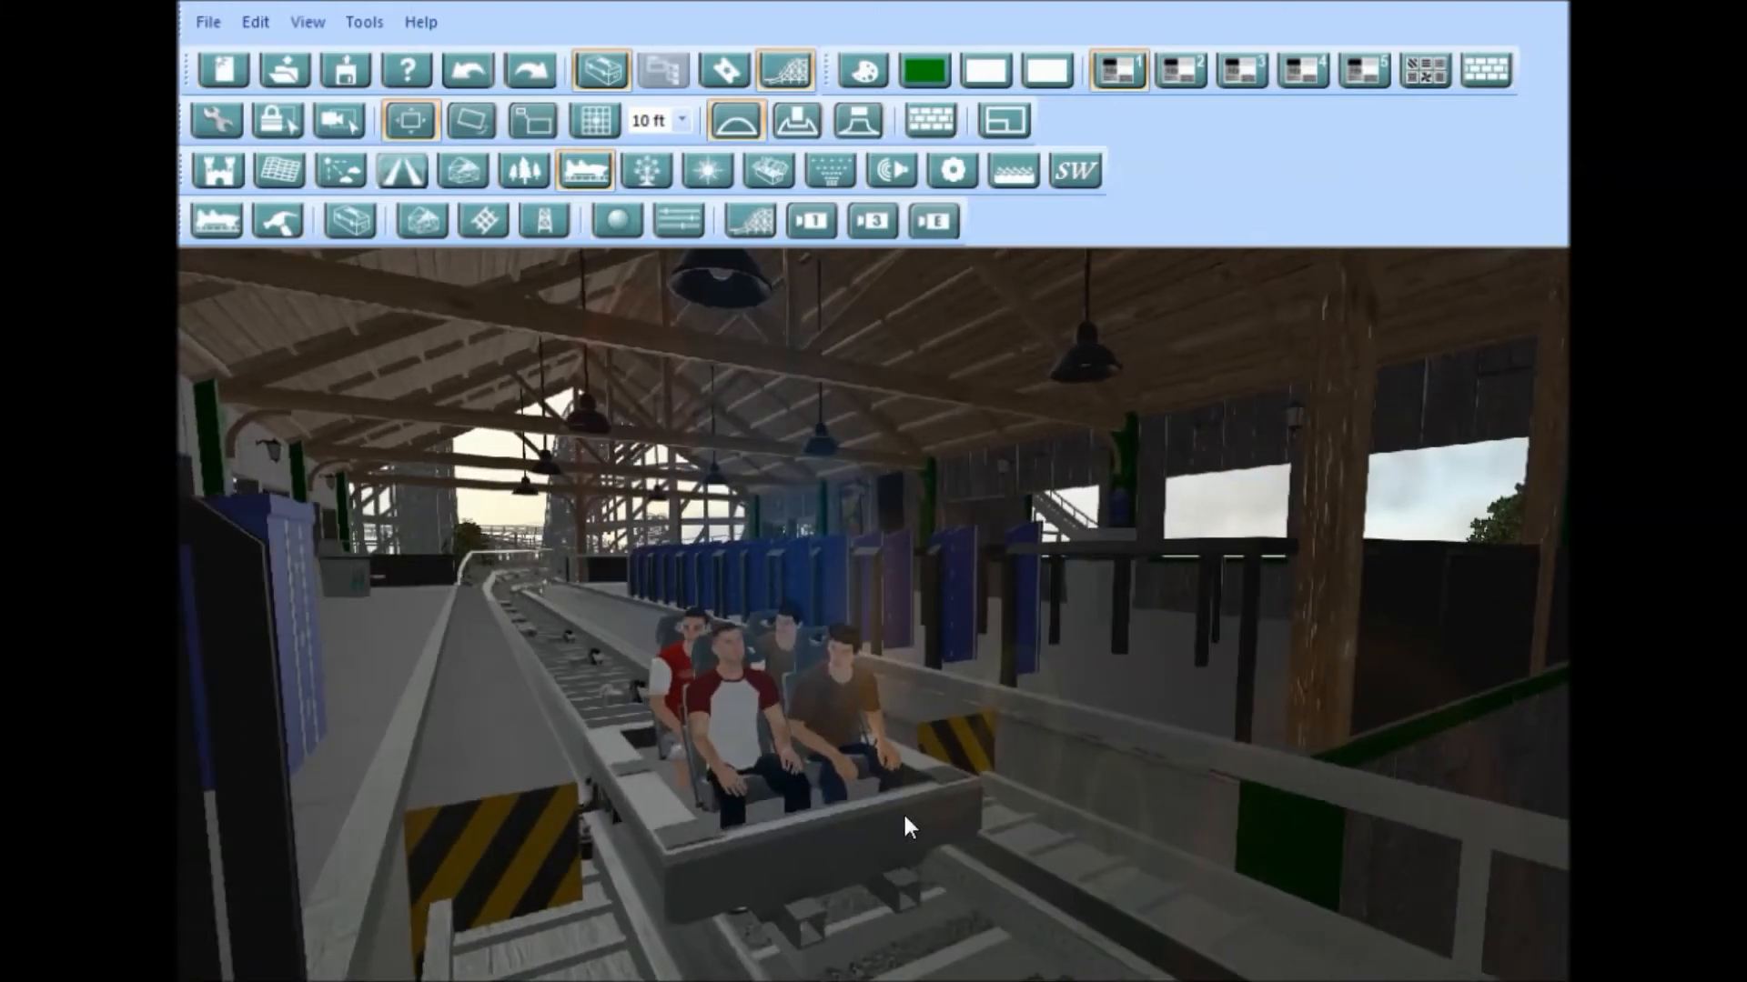
pyautogui.scroll(-2, 919, 806)
pyautogui.scroll(-3, 855, 714)
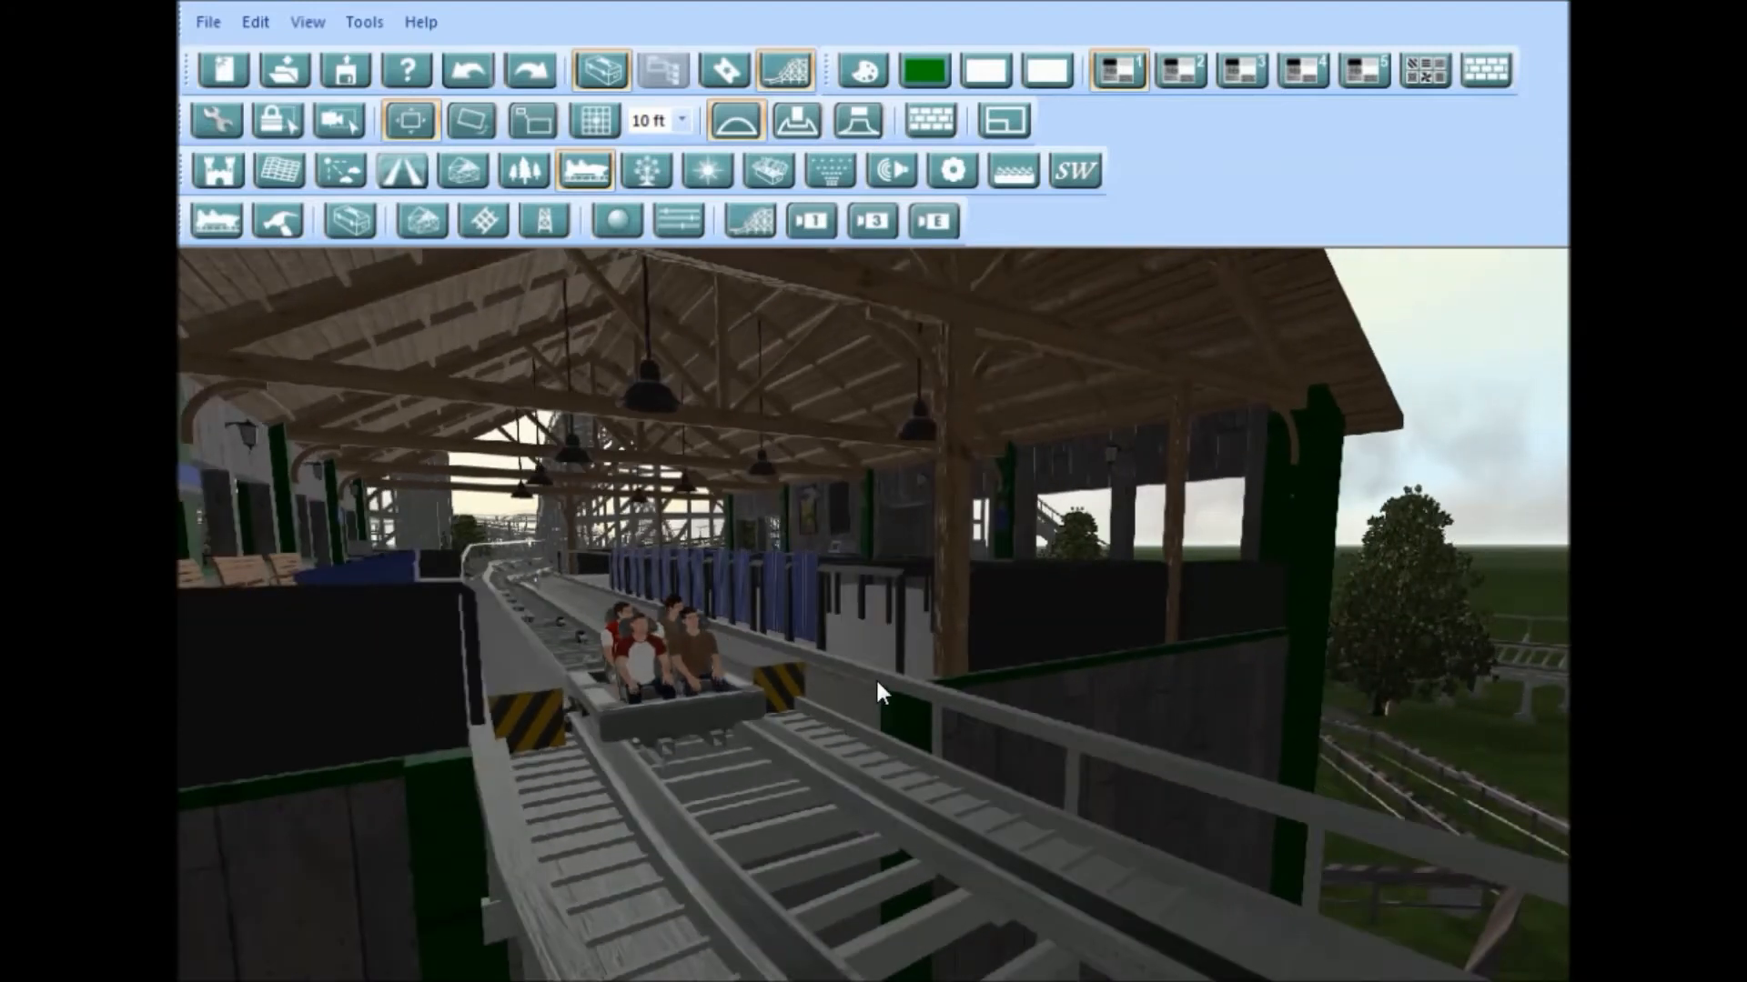
pyautogui.moveTo(834, 721); pyautogui.dragTo(841, 719, button='middle')
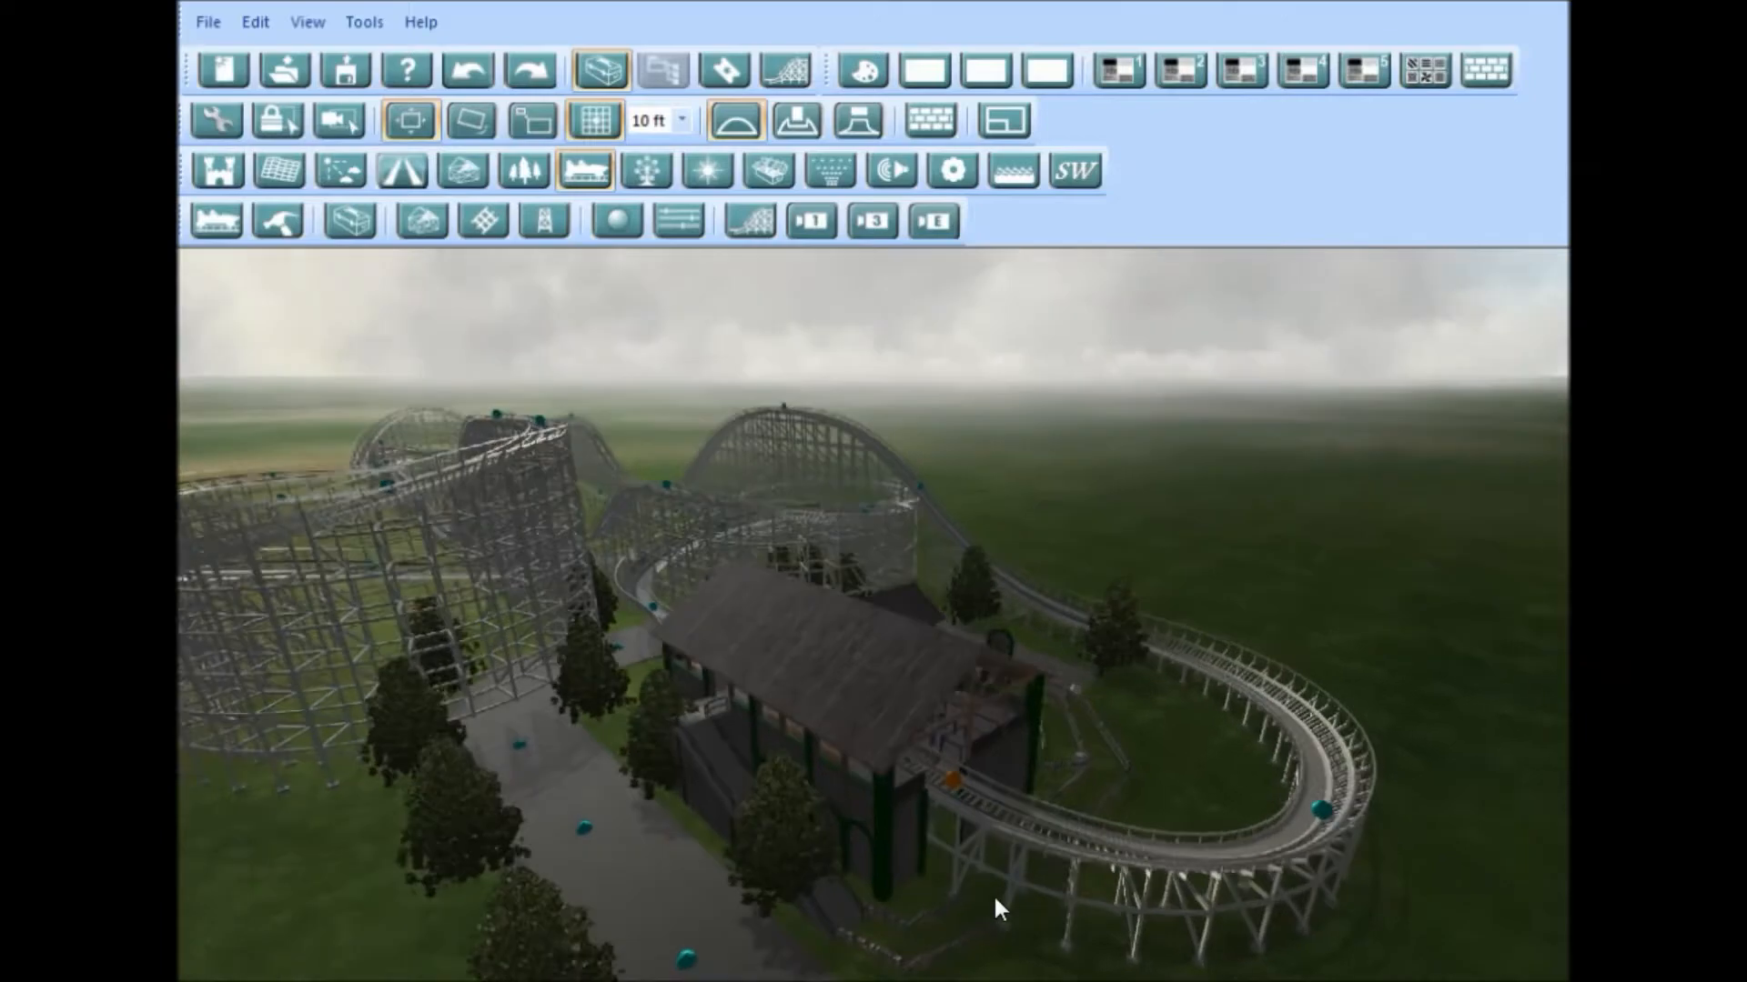
# Step: Rotate the track node at the bend of the elevated turn to bank the track there
pyautogui.moveTo(991, 893); pyautogui.dragTo(968, 611, button='middle')
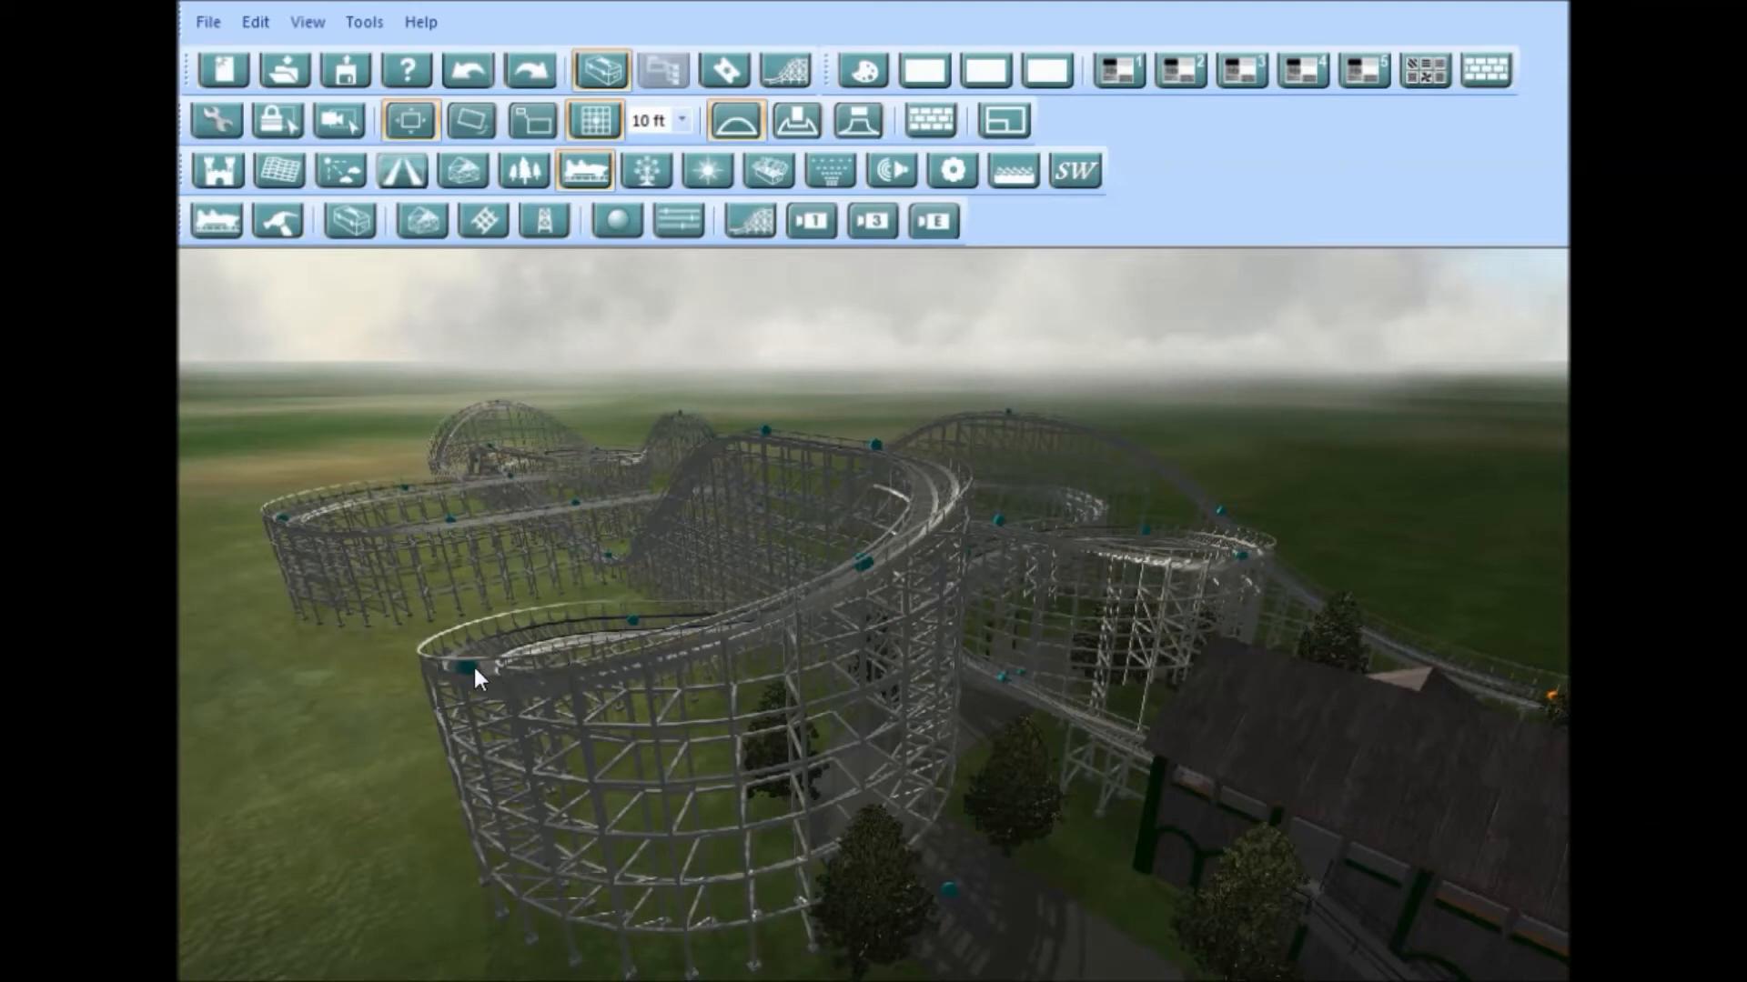
pyautogui.moveTo(879, 715); pyautogui.dragTo(1198, 717, button='right')
pyautogui.moveTo(644, 750); pyautogui.dragTo(1085, 751, button='right')
pyautogui.moveTo(592, 761)
pyautogui.mouseDown(button='right')
pyautogui.moveTo(733, 784)
pyautogui.moveTo(1018, 788)
pyautogui.moveTo(1088, 810)
pyautogui.moveTo(1138, 788)
pyautogui.moveTo(854, 750)
pyautogui.moveTo(788, 792)
pyautogui.moveTo(924, 802)
pyautogui.moveTo(640, 815)
pyautogui.moveTo(633, 401)
pyautogui.mouseUp(button='right')
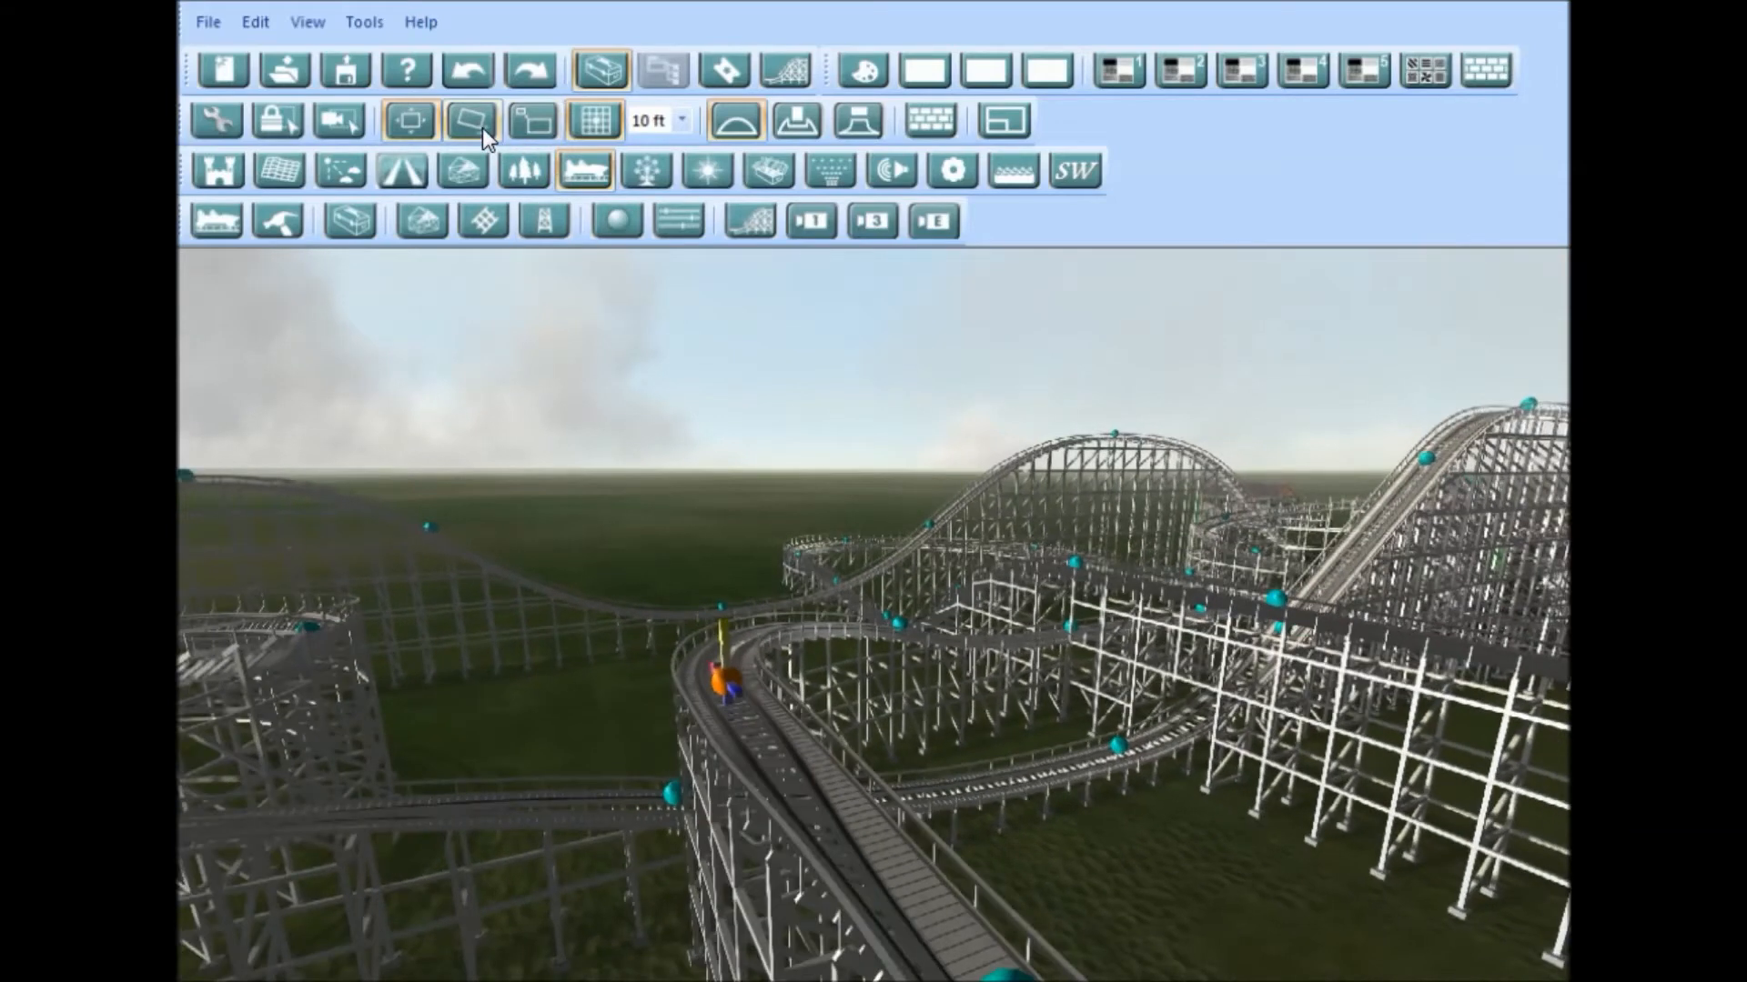
pyautogui.click(480, 125)
pyautogui.moveTo(713, 691)
pyautogui.mouseDown()
pyautogui.moveTo(731, 820)
pyautogui.moveTo(770, 750)
pyautogui.mouseUp()
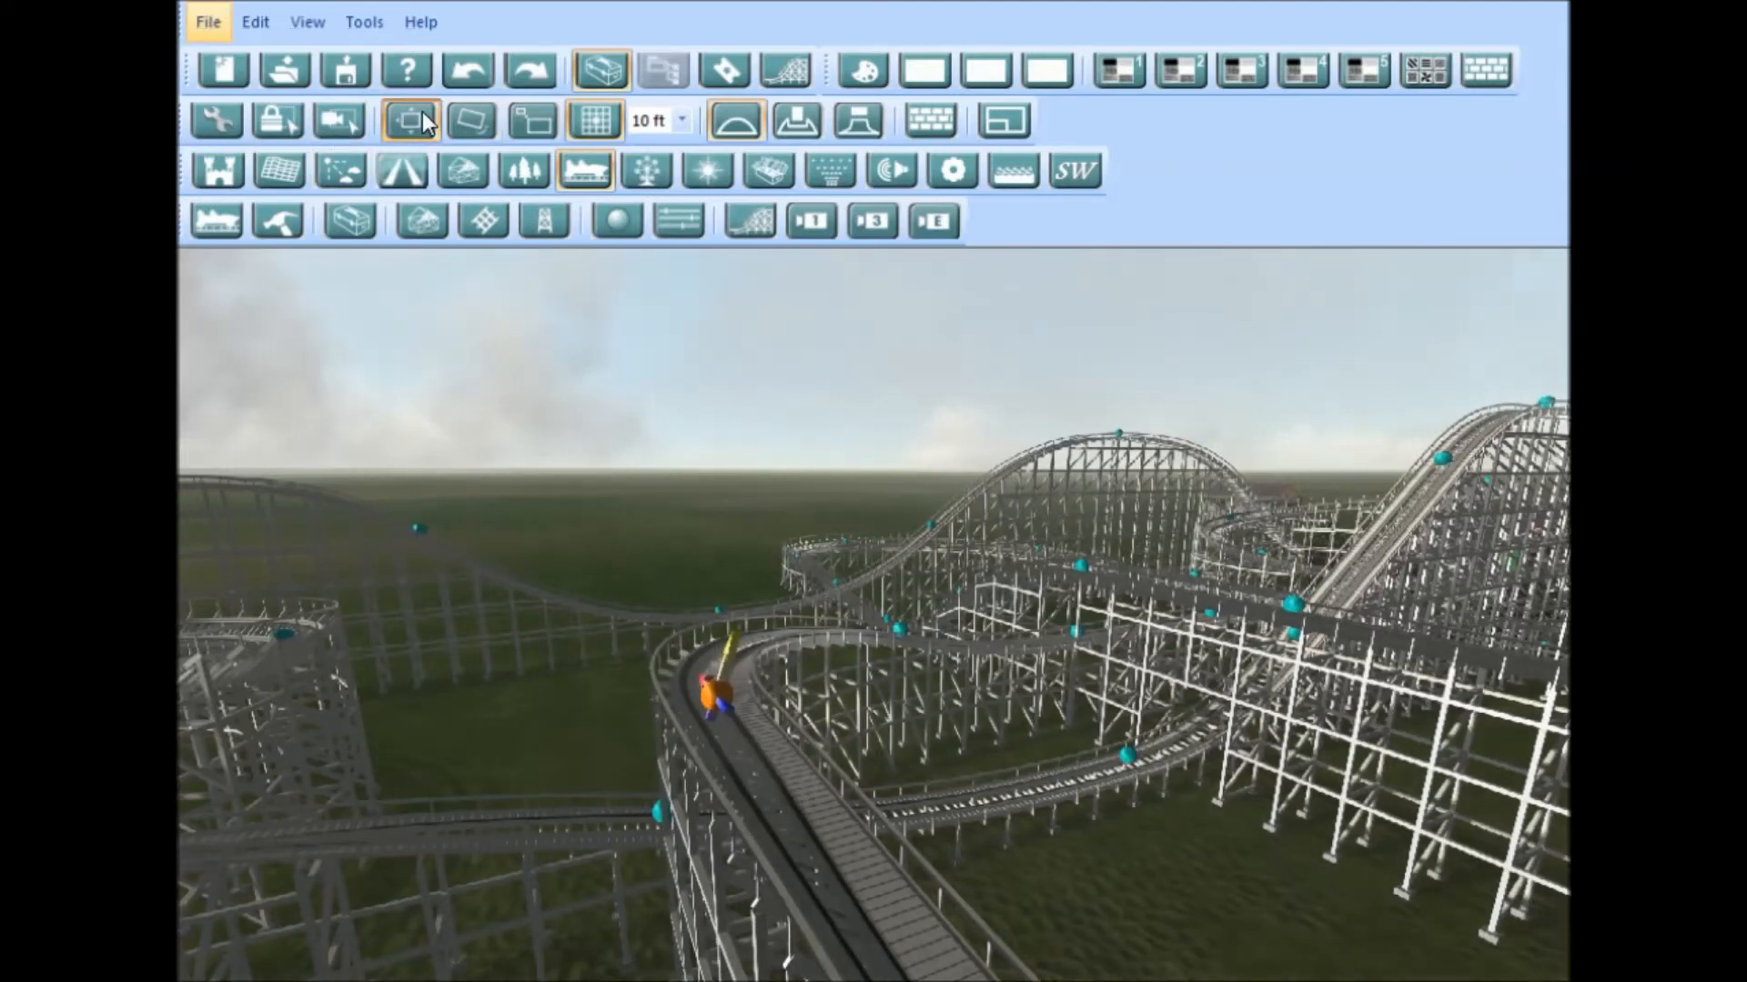
pyautogui.press('s')
pyautogui.moveTo(674, 635); pyautogui.dragTo(713, 613)
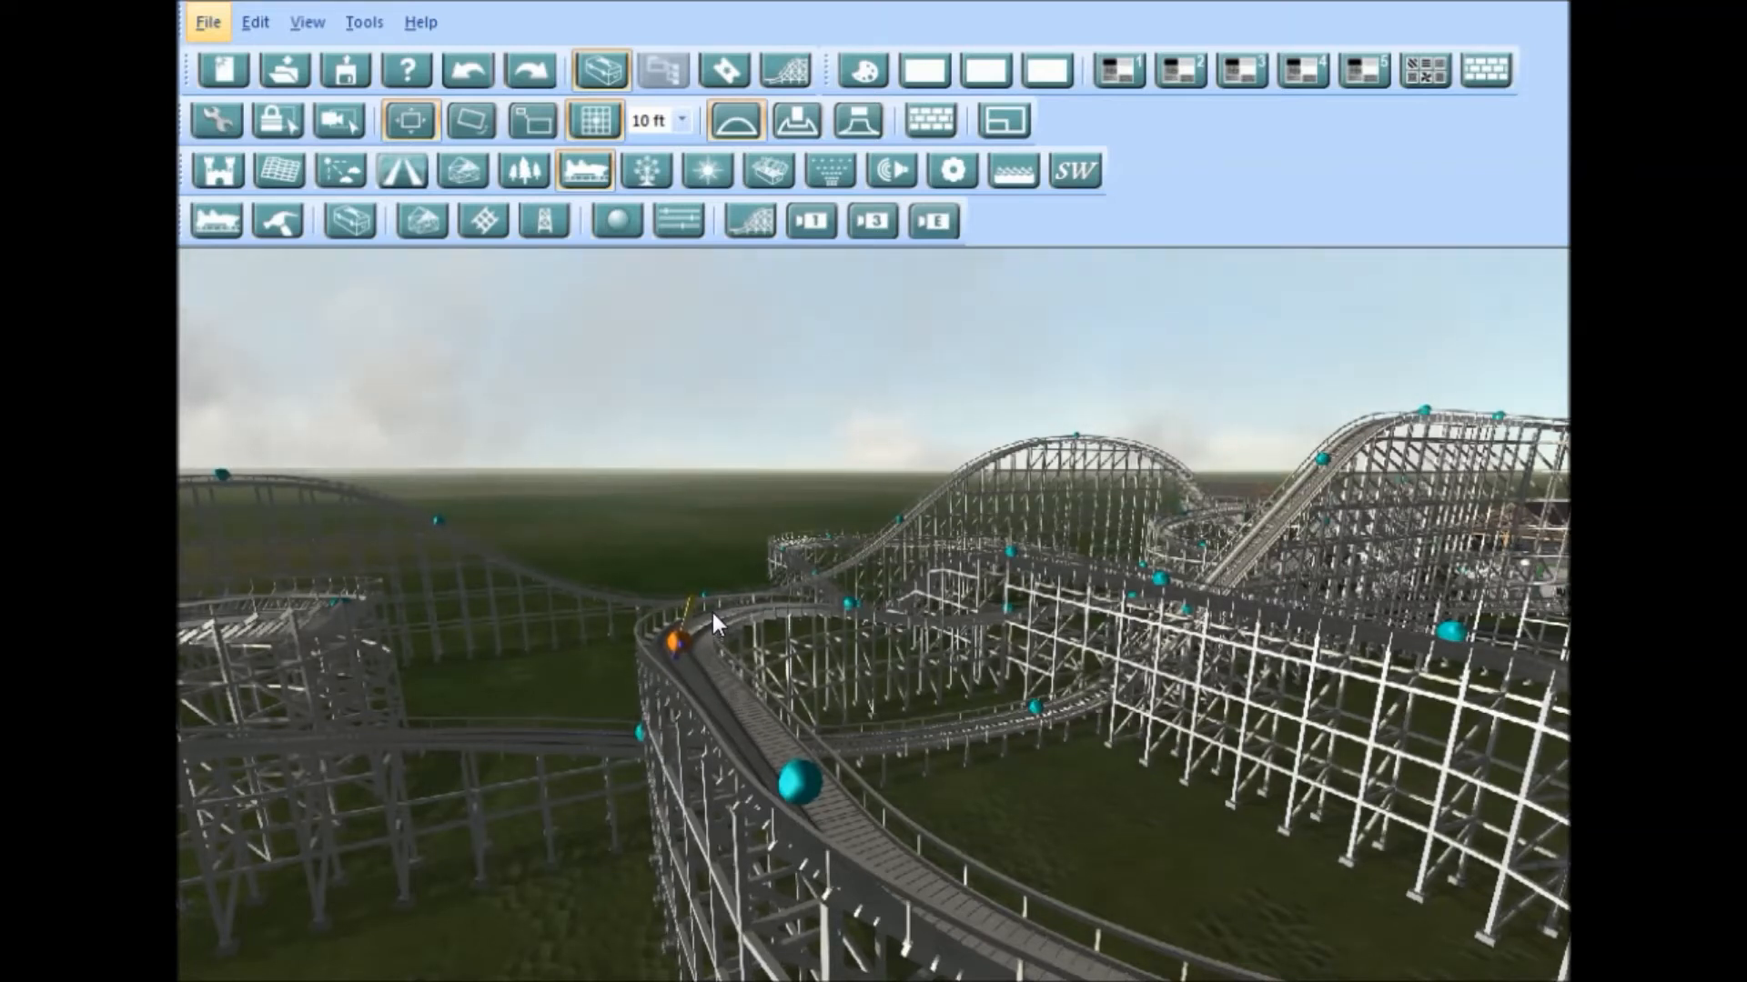
# Step: Apply left-and-right tiered supports (Tier LR) to the selected track nodes along the elevated curved turn and close the Coaster Editor
pyautogui.moveTo(601, 545); pyautogui.dragTo(626, 707, button='right')
pyautogui.press('w')
pyautogui.press('s')
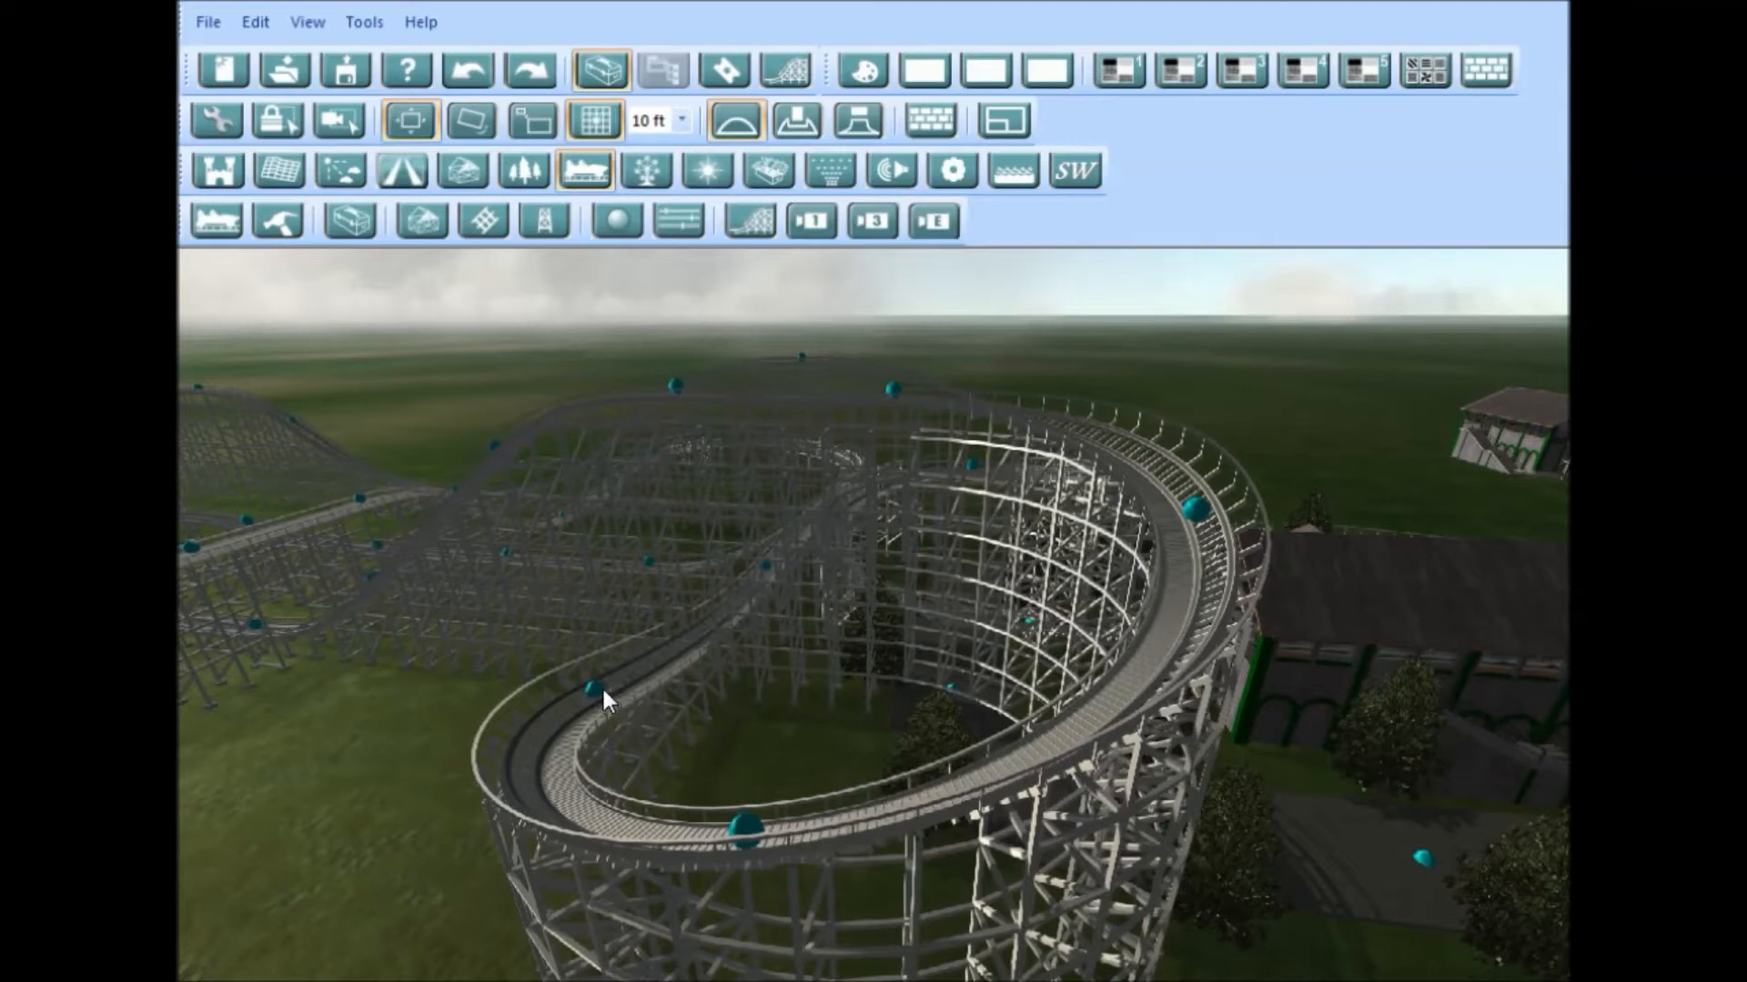
pyautogui.click(733, 830)
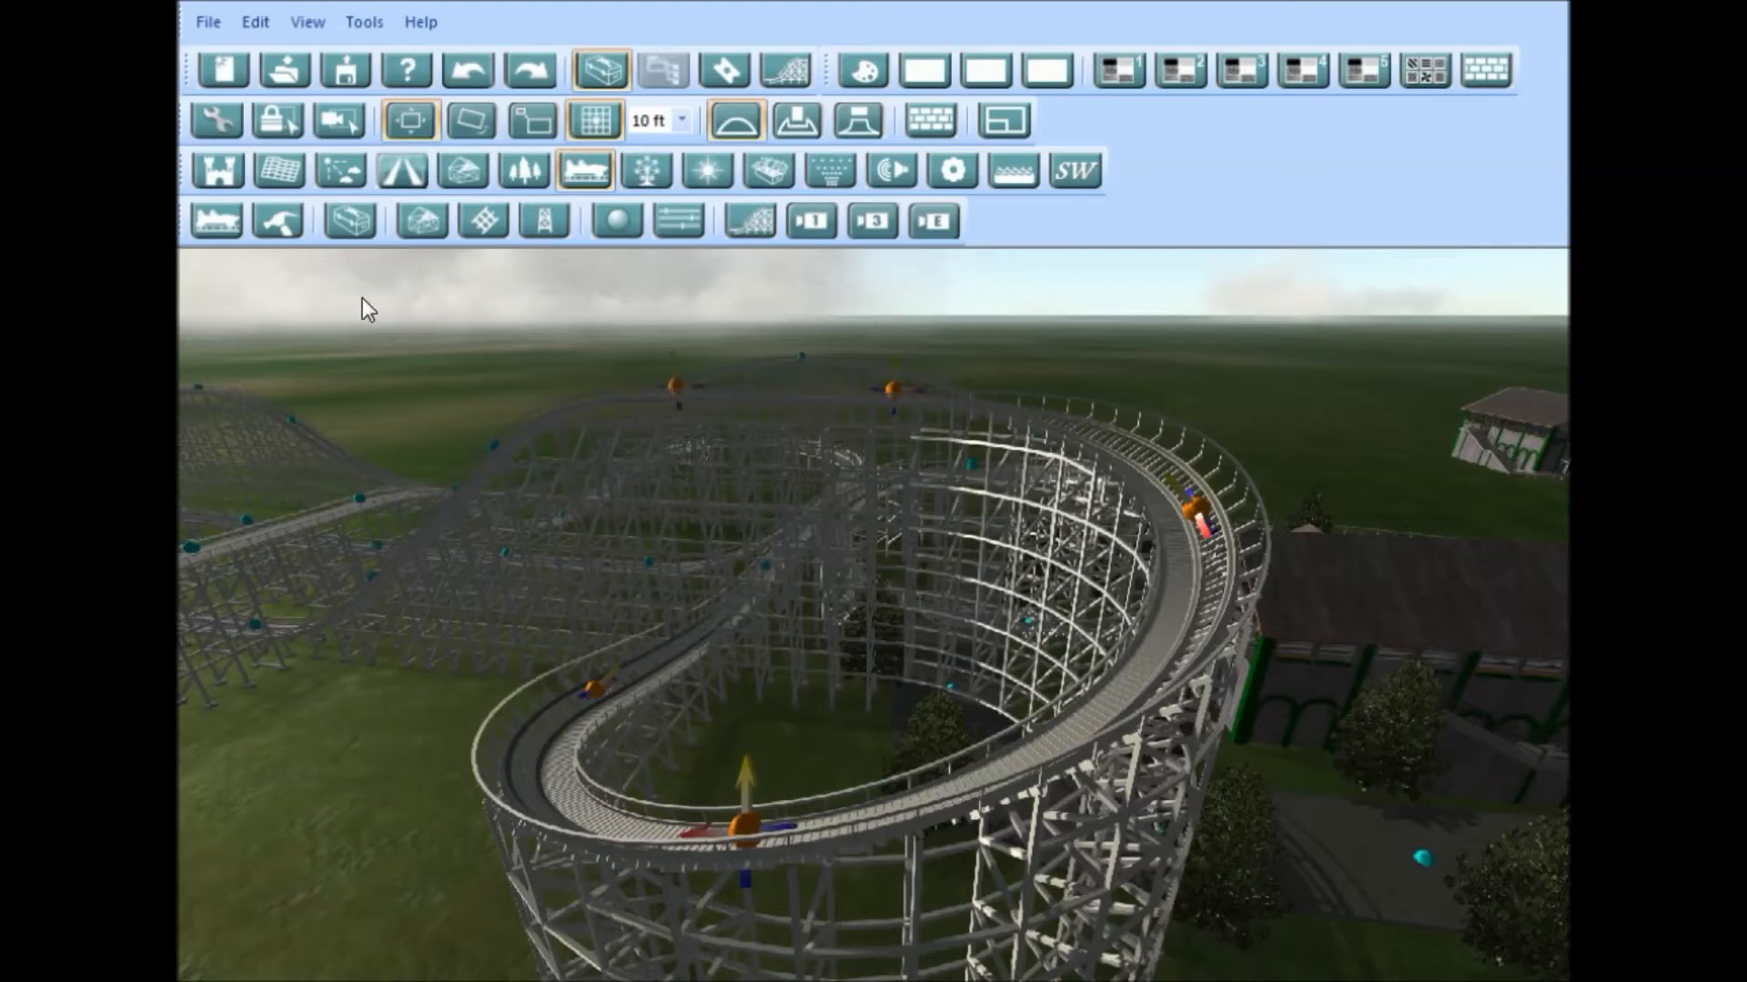
pyautogui.click(276, 219)
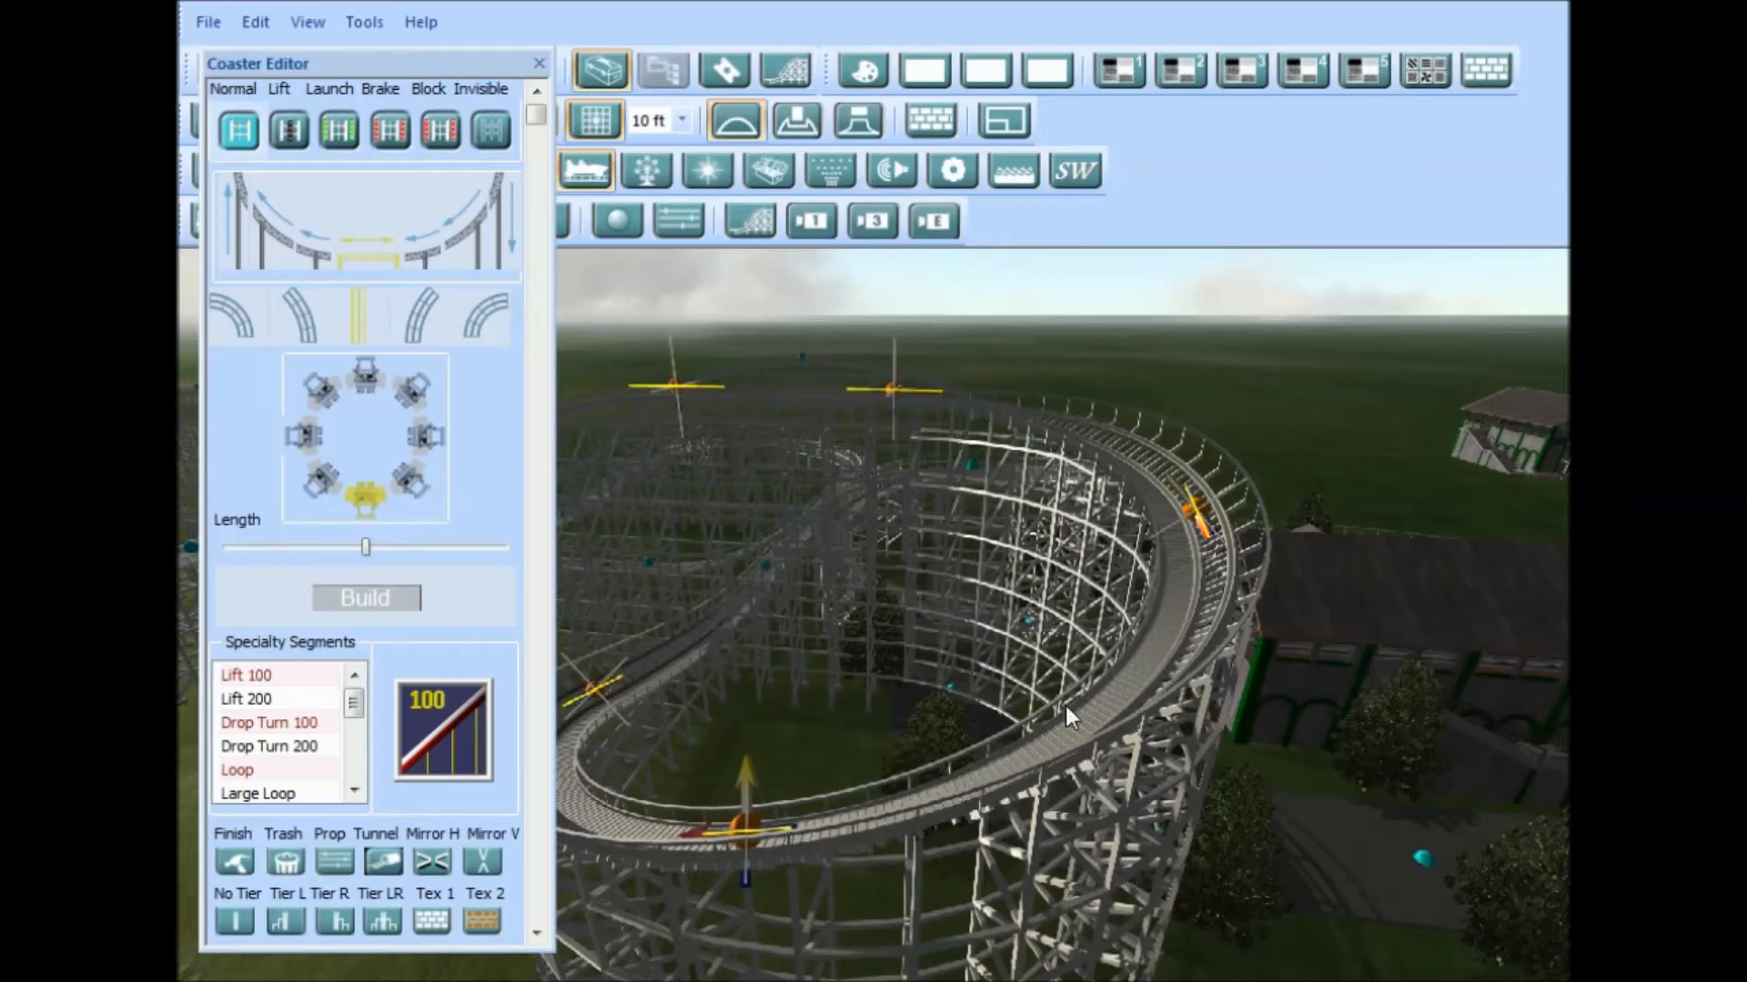
pyautogui.click(381, 921)
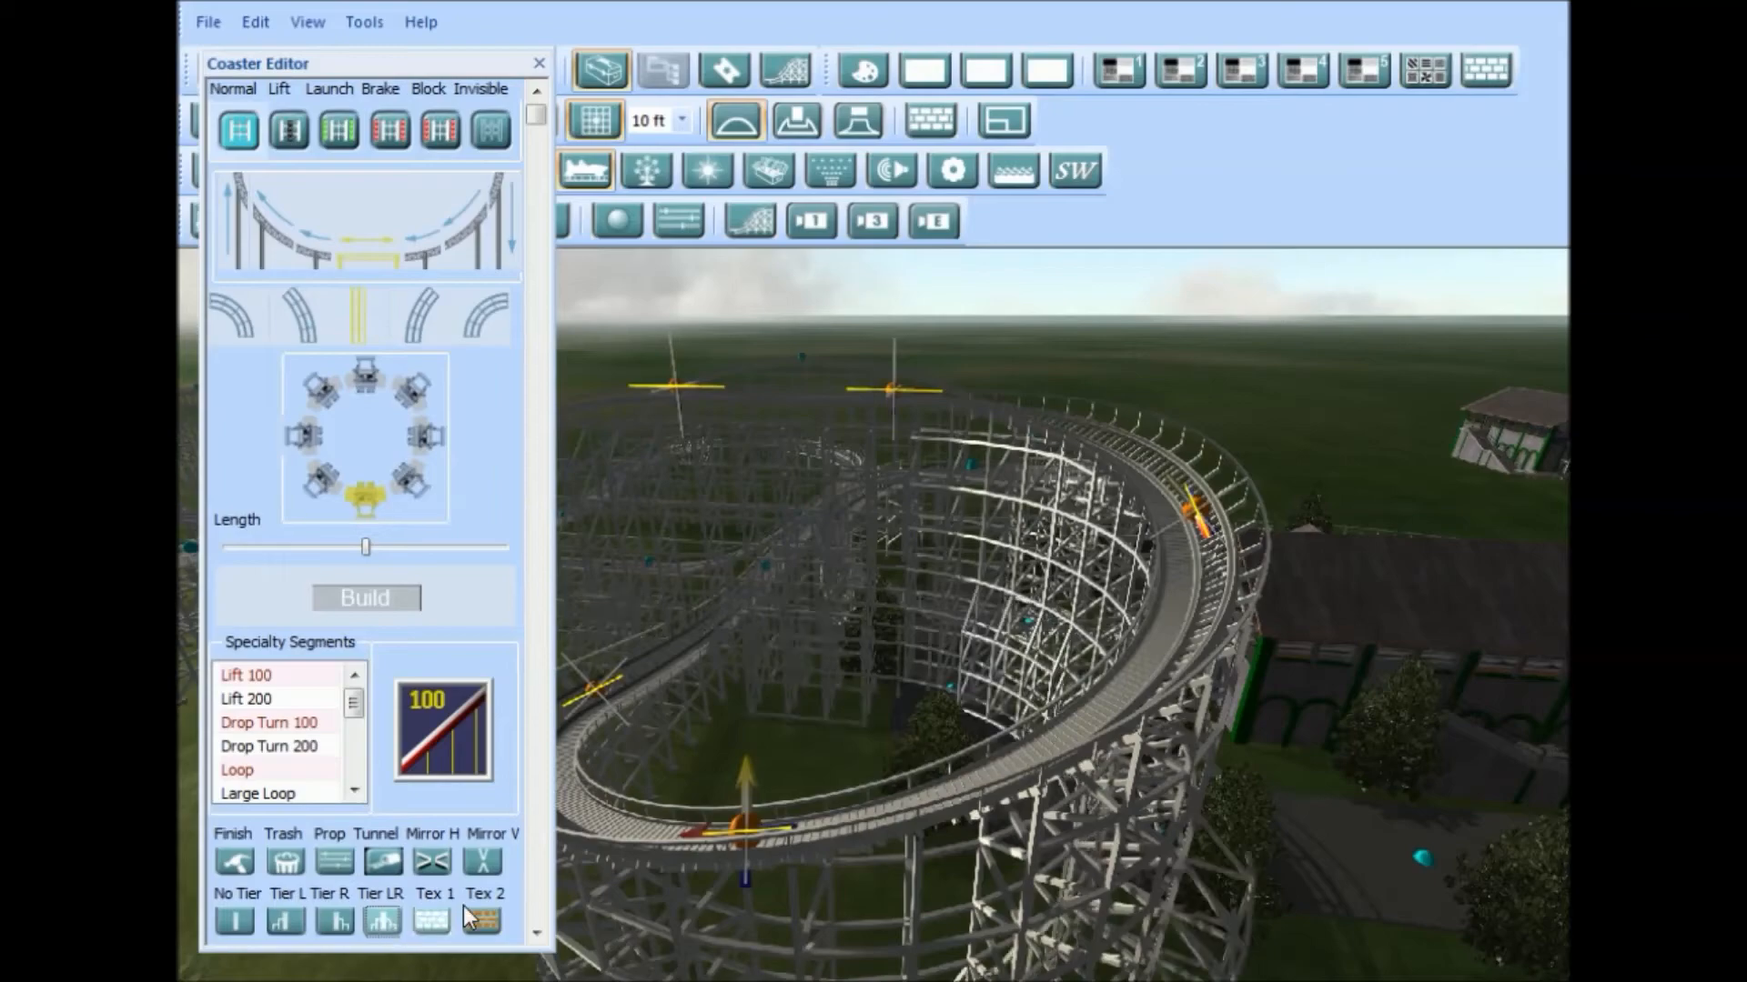
pyautogui.moveTo(1205, 725); pyautogui.dragTo(1299, 792, button='right')
pyautogui.scroll(-3, 1299, 793)
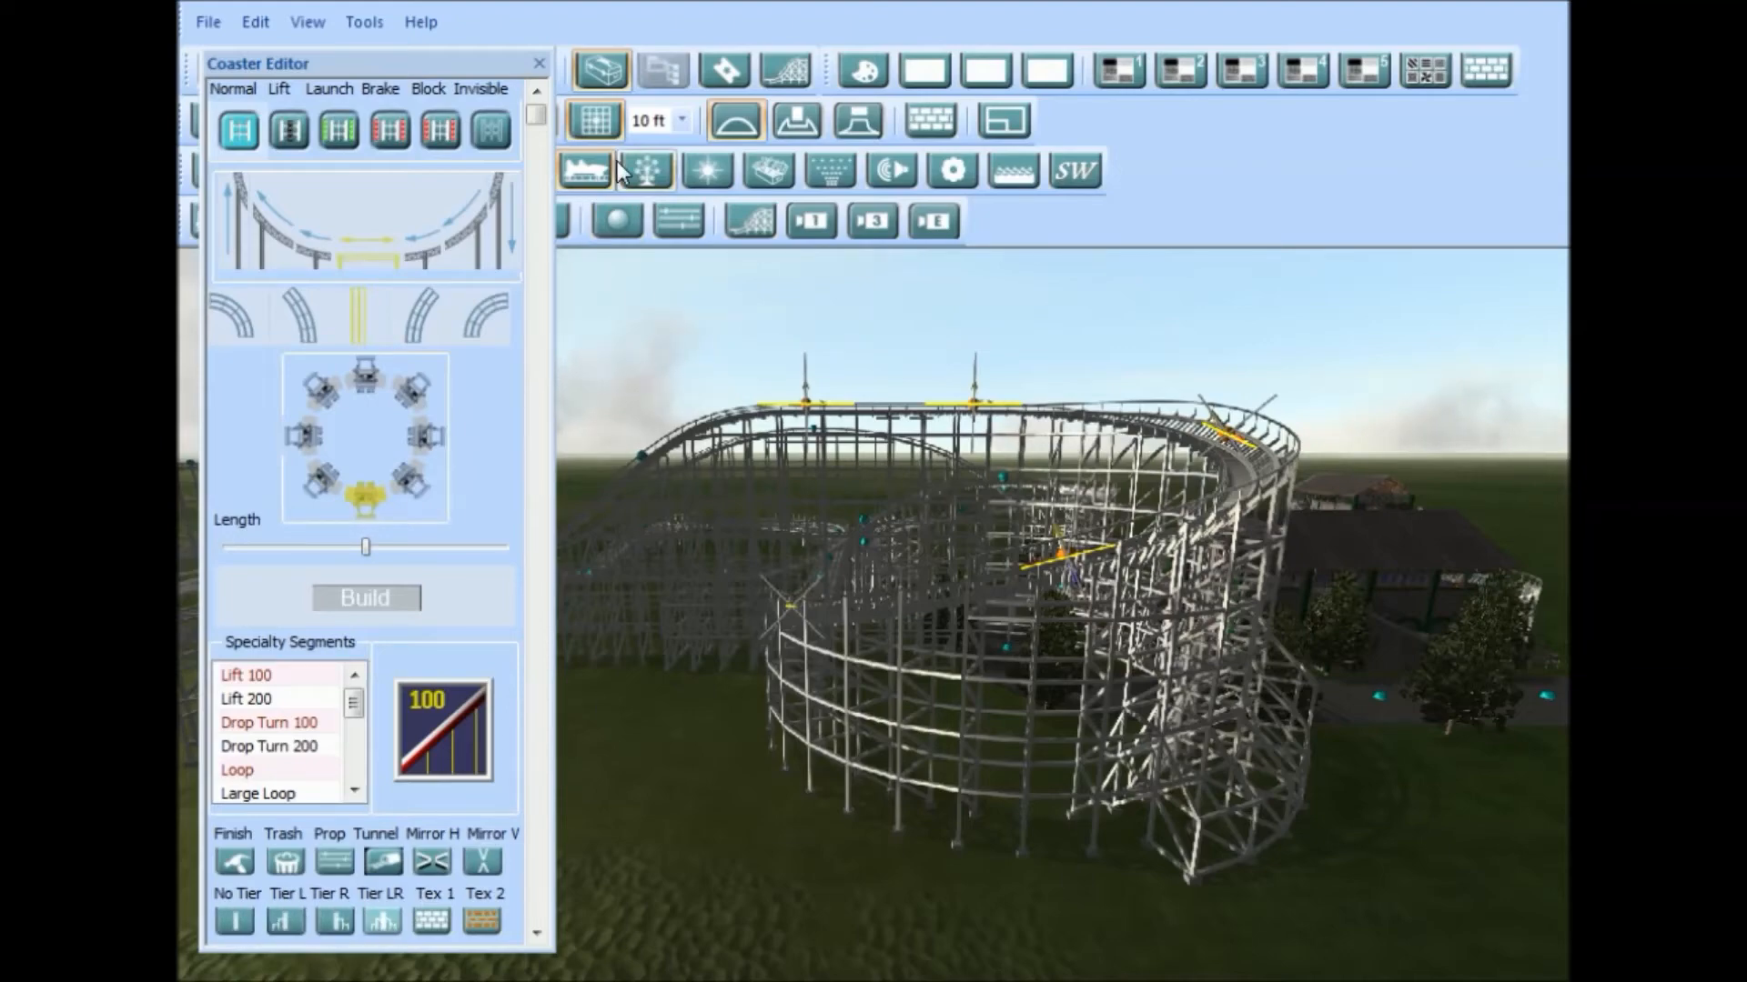
pyautogui.click(540, 65)
# Step: Select the track nodes on the crest and descent of the tall hill and apply Tier LR supports to them
pyautogui.moveTo(926, 855); pyautogui.dragTo(1426, 745, button='right')
pyautogui.scroll(2, 1426, 745)
pyautogui.moveTo(1010, 773); pyautogui.dragTo(1264, 787, button='right')
pyautogui.moveTo(846, 748)
pyautogui.mouseDown(button='right')
pyautogui.moveTo(1049, 860)
pyautogui.moveTo(1182, 896)
pyautogui.mouseUp(button='right')
pyautogui.moveTo(753, 760)
pyautogui.mouseDown(button='right')
pyautogui.moveTo(1132, 799)
pyautogui.moveTo(1066, 752)
pyautogui.moveTo(355, 733)
pyautogui.mouseUp(button='right')
pyautogui.moveTo(1127, 723)
pyautogui.mouseDown(button='right')
pyautogui.moveTo(753, 744)
pyautogui.moveTo(1089, 732)
pyautogui.moveTo(555, 707)
pyautogui.moveTo(952, 686)
pyautogui.moveTo(530, 694)
pyautogui.moveTo(888, 614)
pyautogui.moveTo(1039, 629)
pyautogui.moveTo(871, 657)
pyautogui.moveTo(1166, 673)
pyautogui.moveTo(959, 674)
pyautogui.moveTo(1067, 605)
pyautogui.moveTo(1022, 628)
pyautogui.moveTo(906, 524)
pyautogui.moveTo(774, 569)
pyautogui.moveTo(497, 727)
pyautogui.mouseUp(button='right')
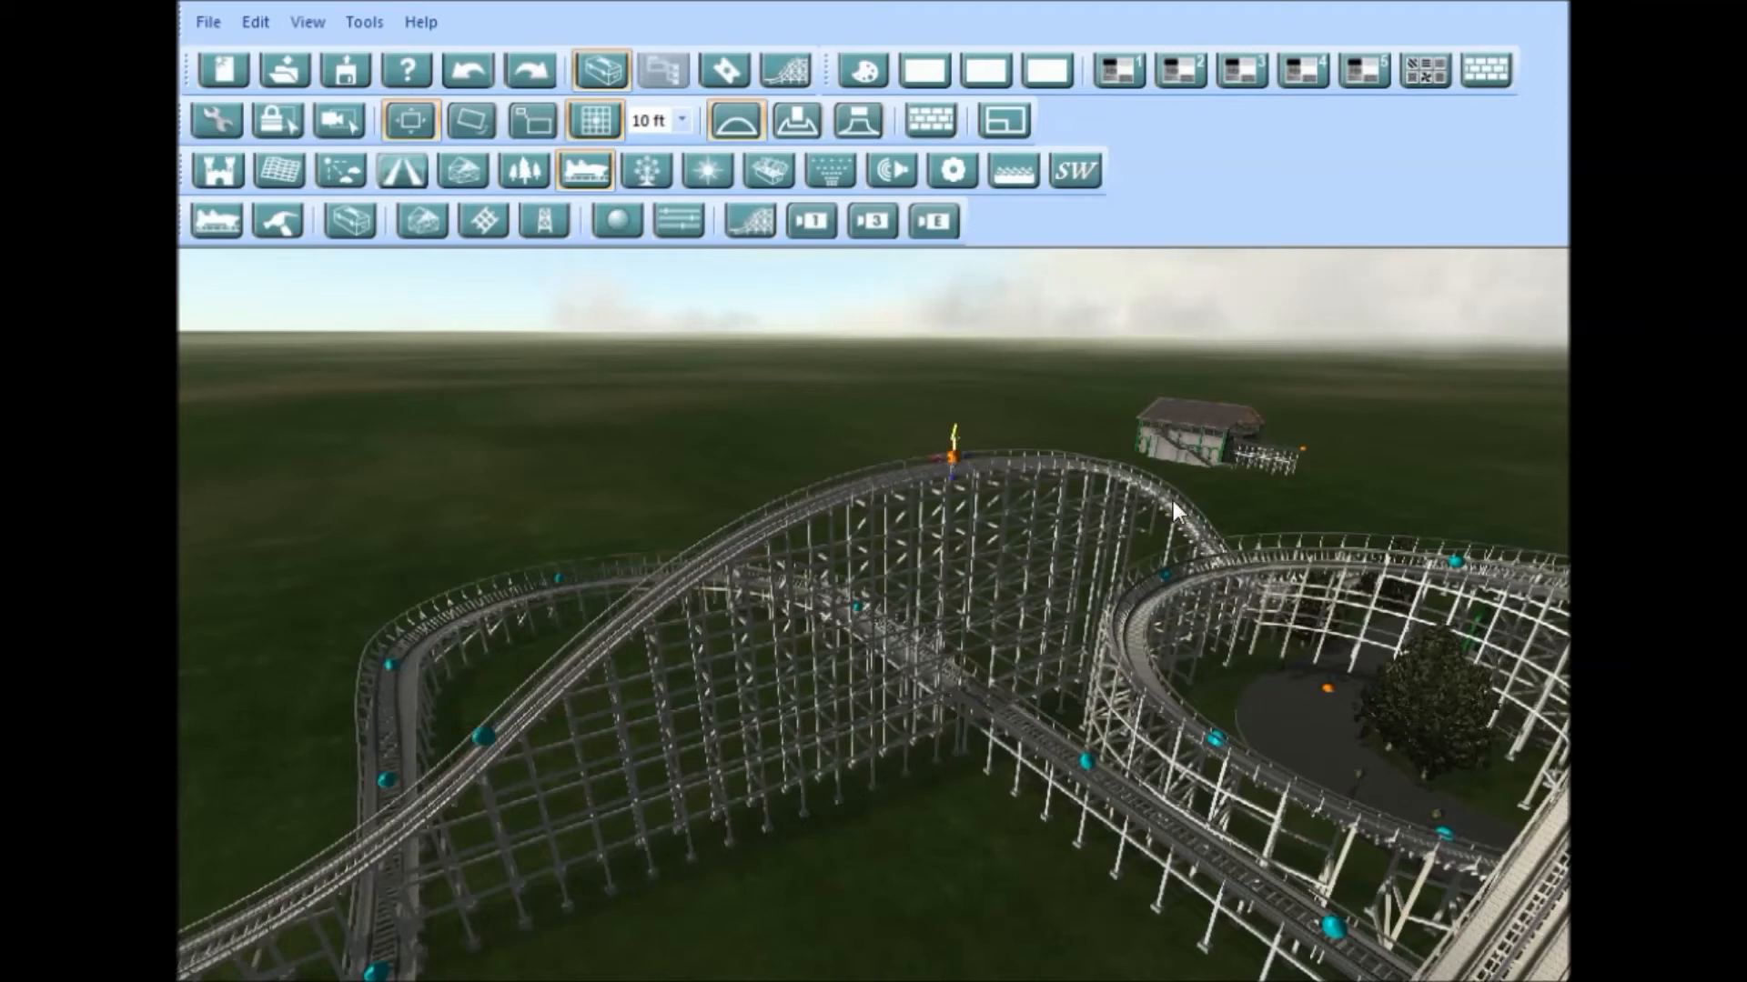
pyautogui.moveTo(1128, 526); pyautogui.dragTo(1136, 796, button='right')
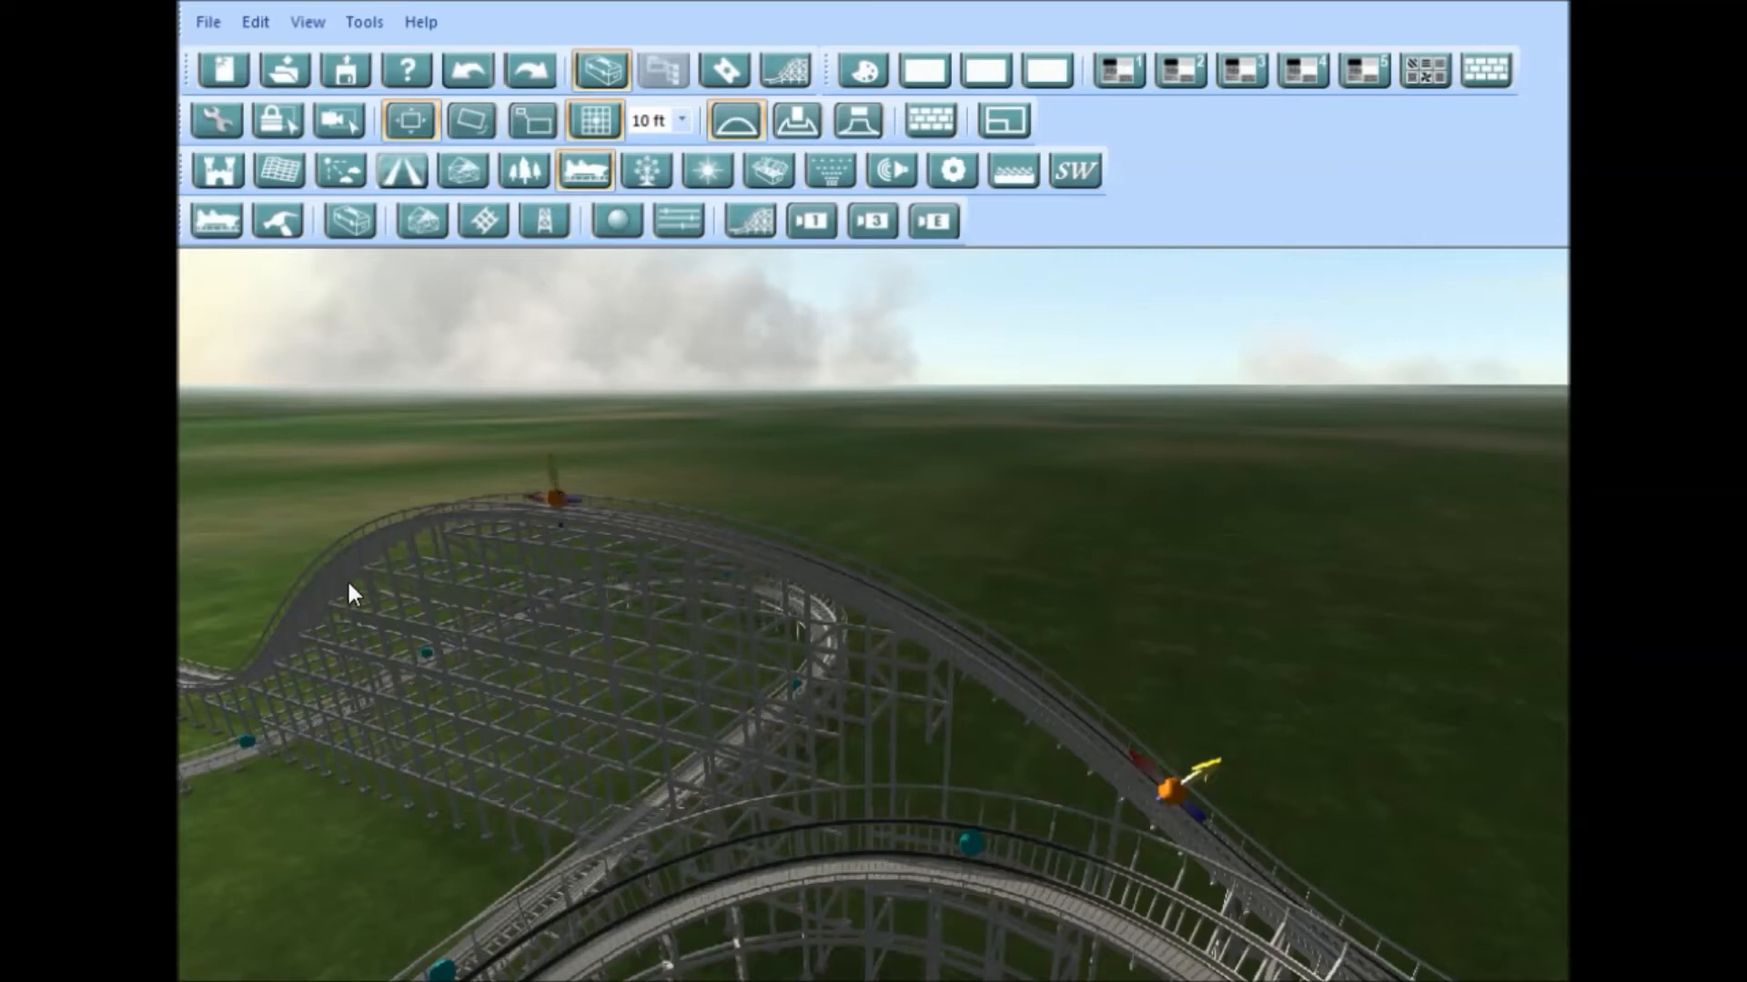
pyautogui.moveTo(403, 557); pyautogui.dragTo(470, 735, button='right')
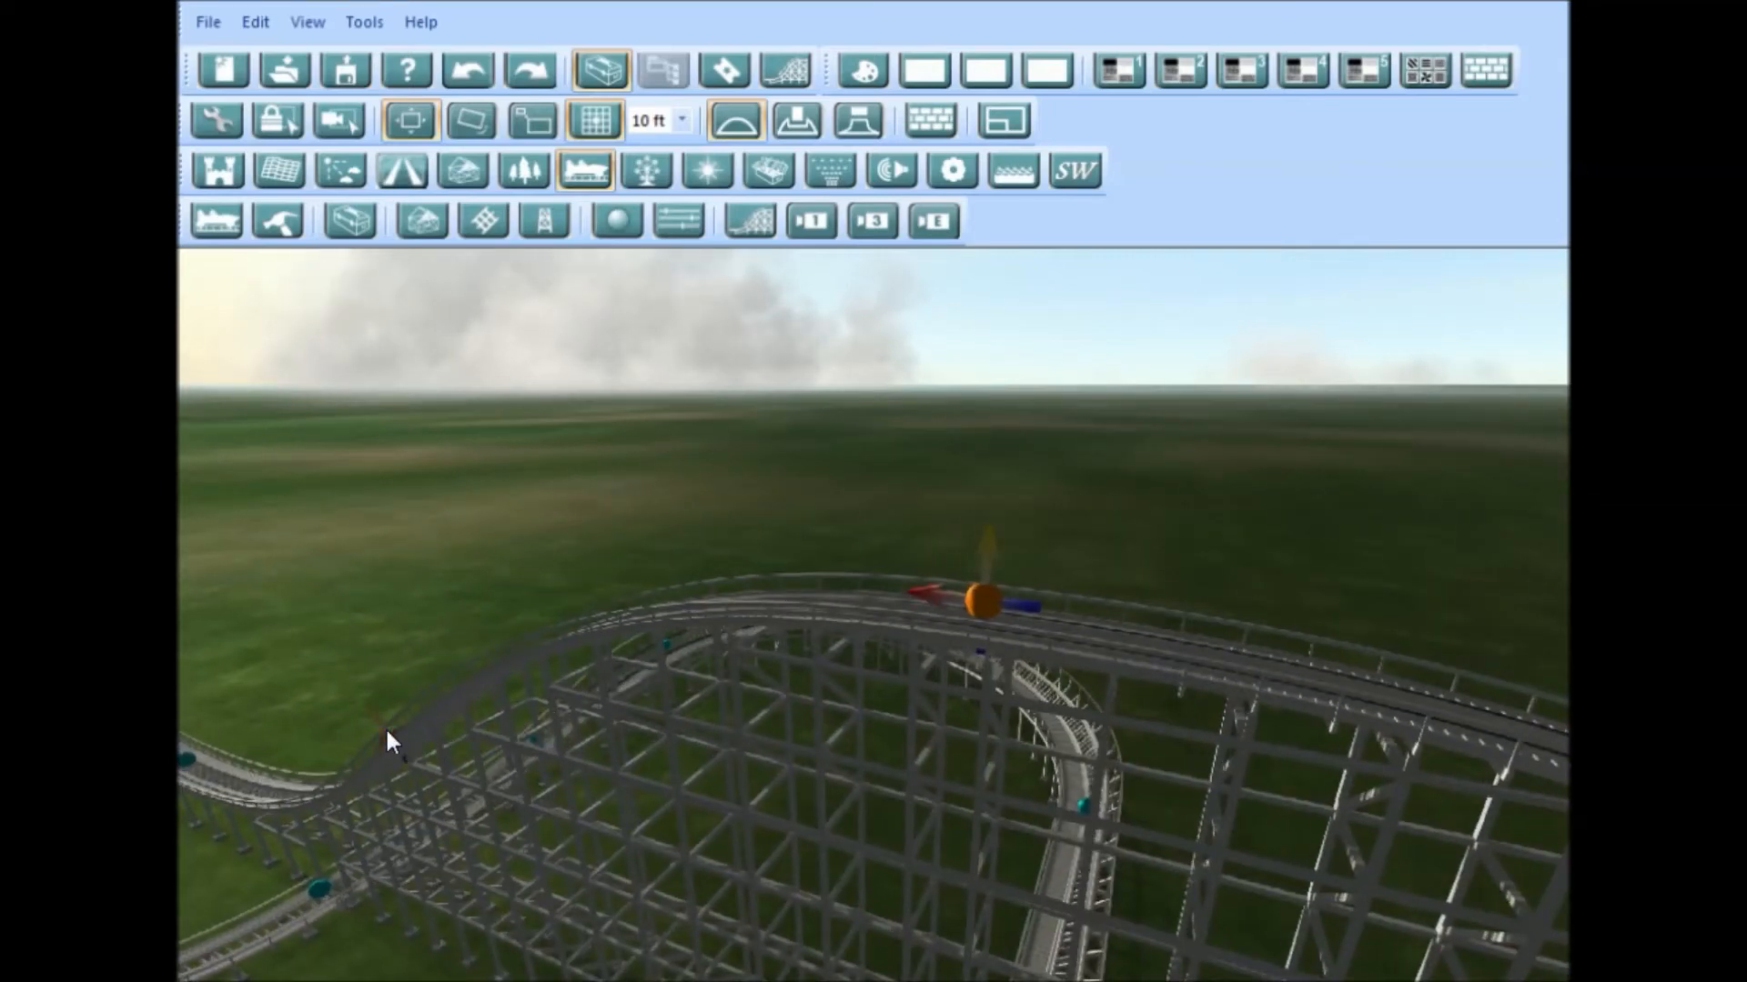
pyautogui.press('s')
pyautogui.click(278, 221)
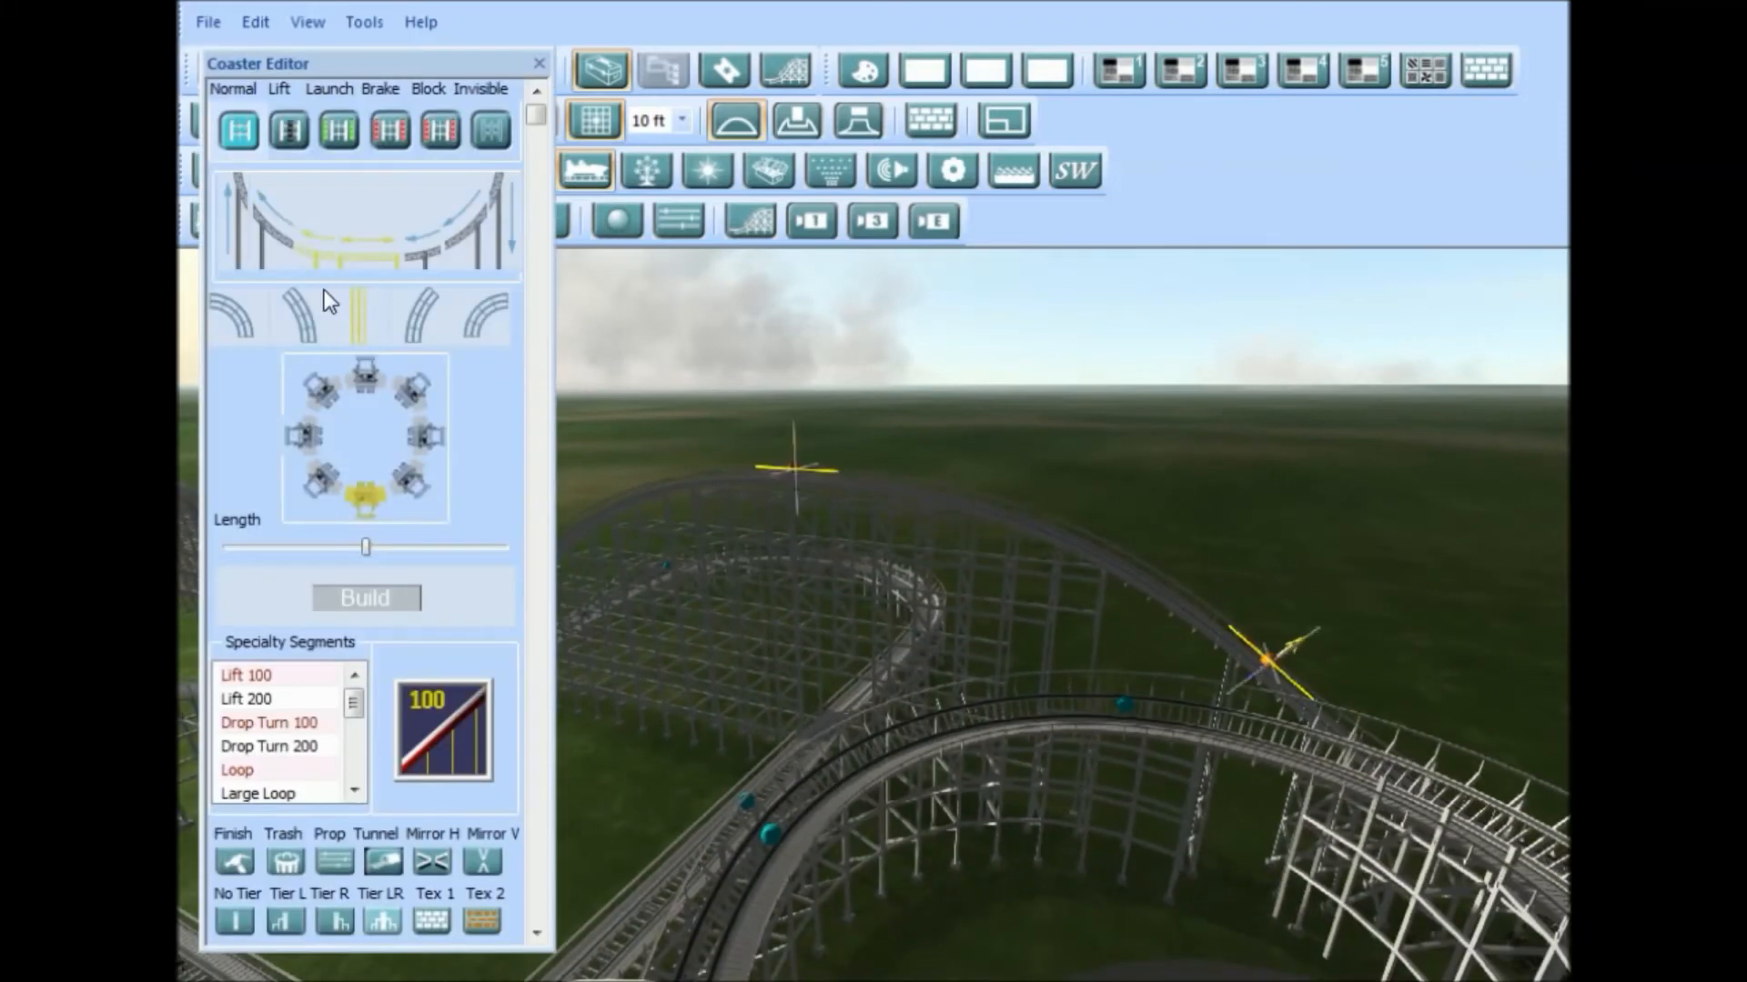
pyautogui.click(389, 921)
# Step: Box-select the track nodes around the hill and the neighbouring circular turn, set them to Tier LR, and close the Coaster Editor
pyautogui.moveTo(921, 688); pyautogui.dragTo(935, 499, button='right')
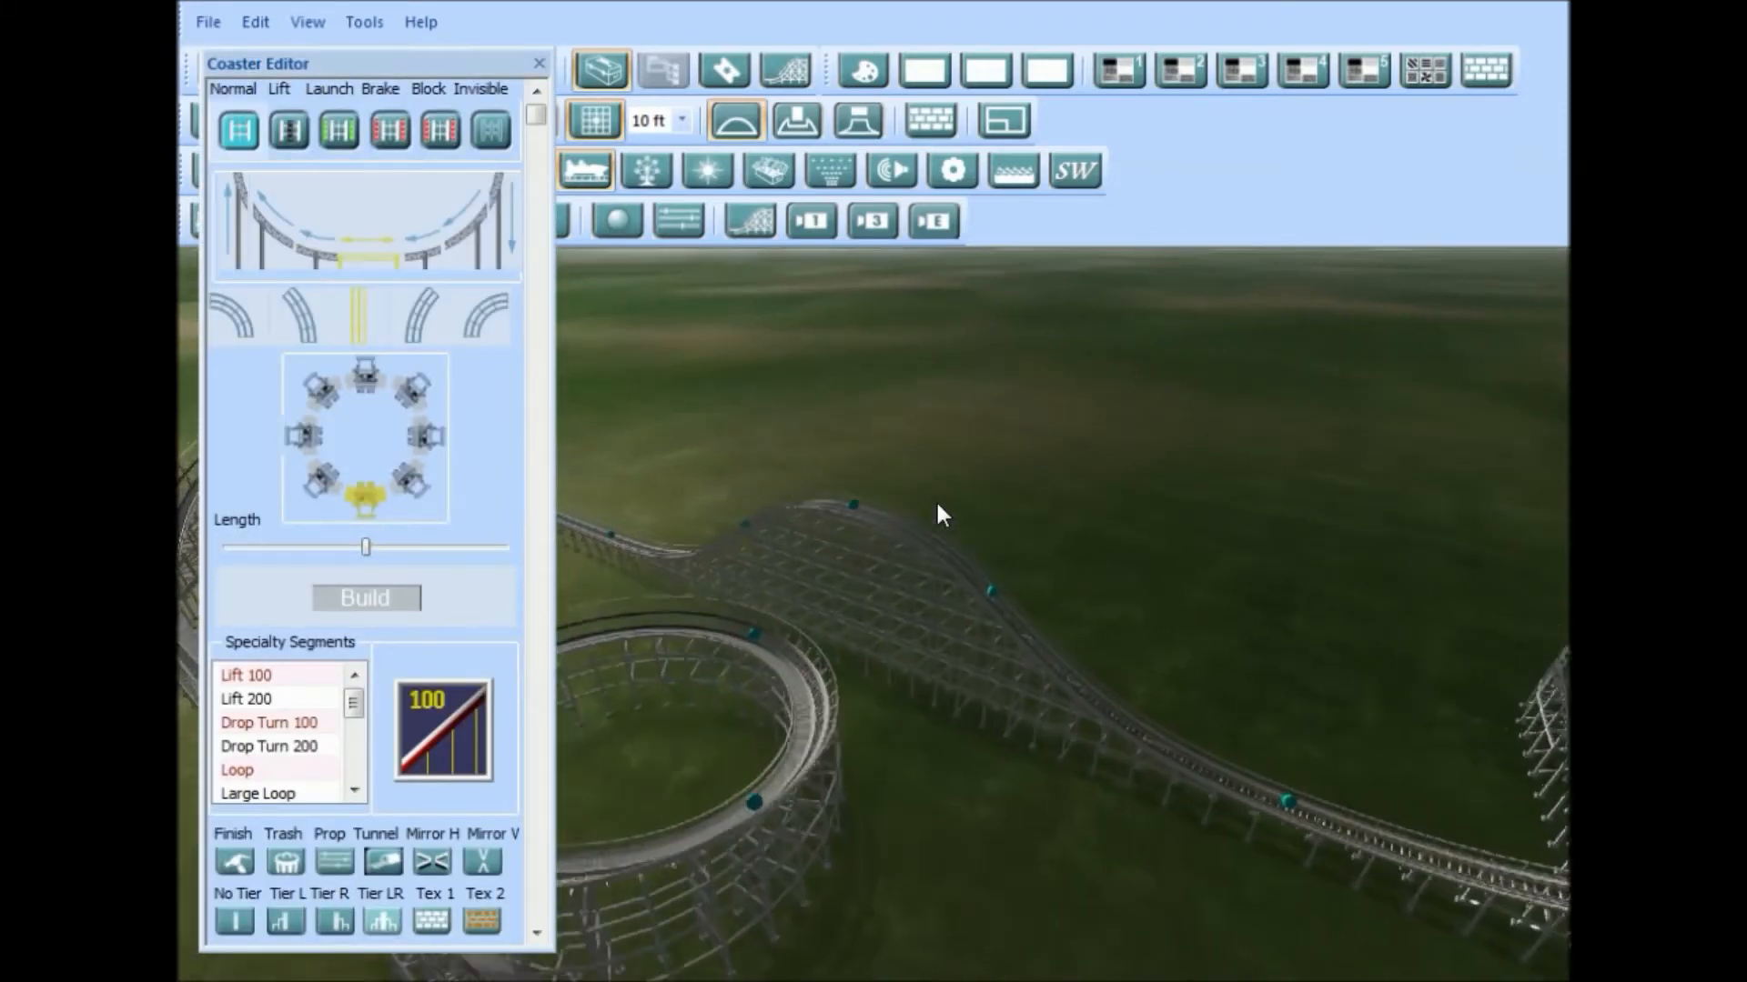
pyautogui.moveTo(669, 354); pyautogui.dragTo(1281, 806)
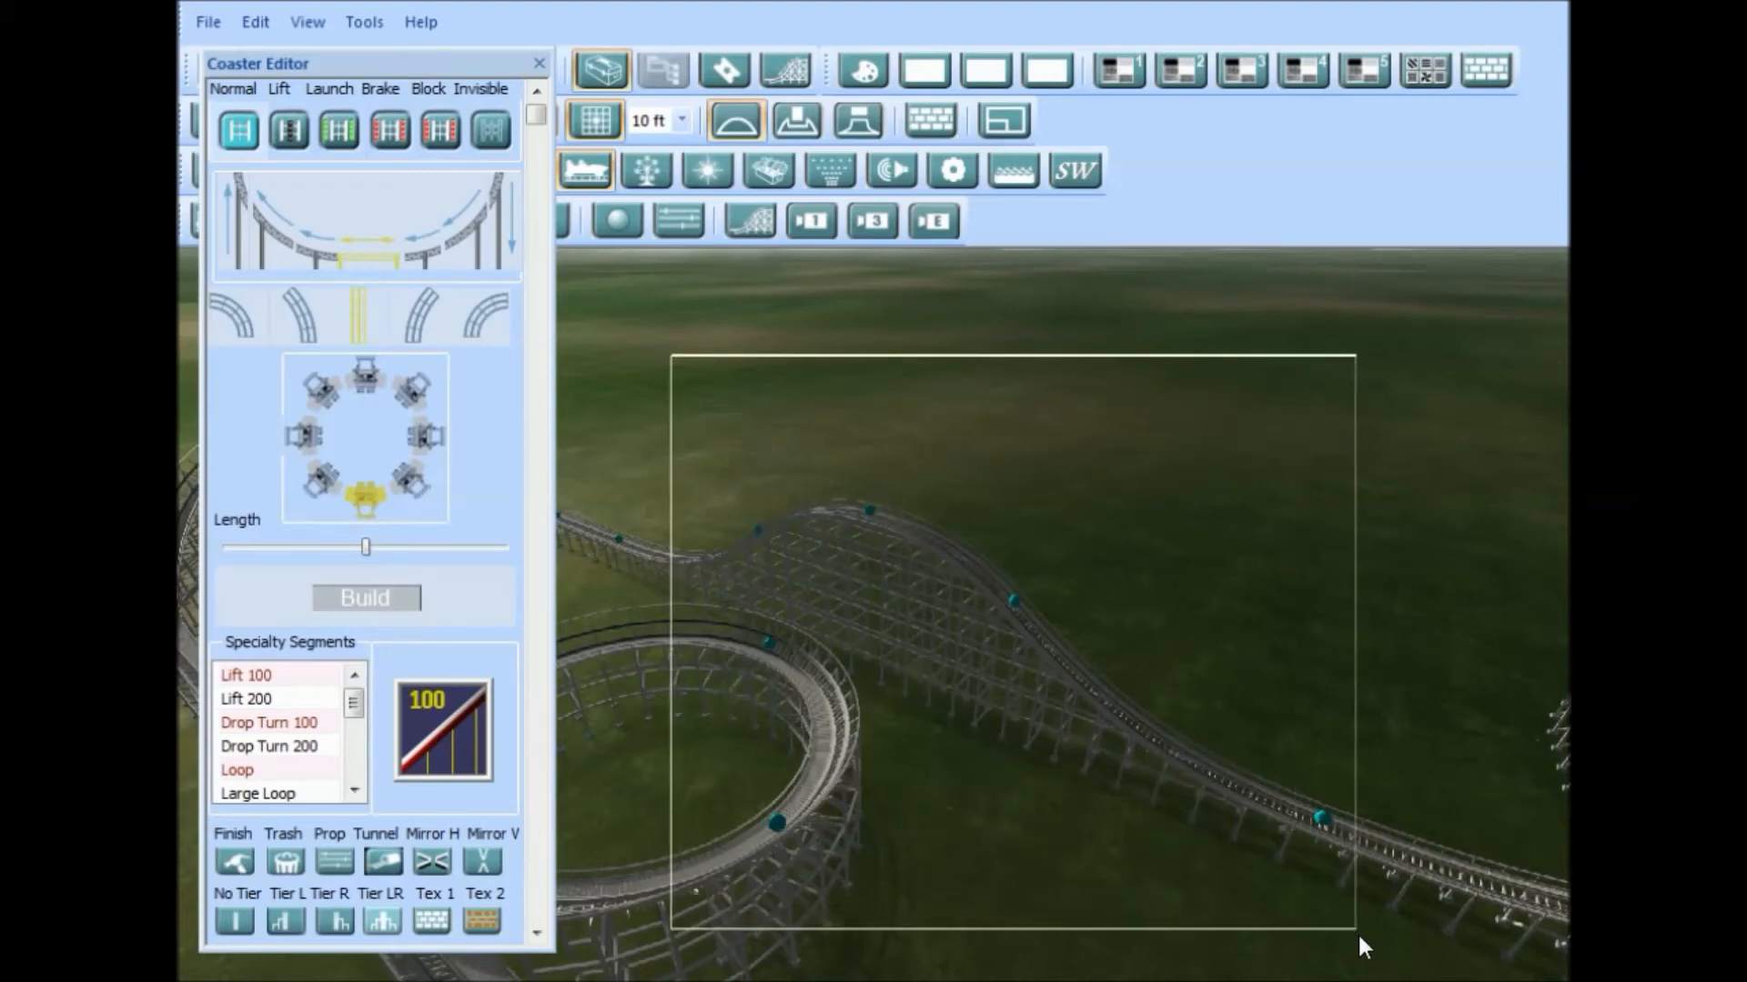
pyautogui.moveTo(1367, 951); pyautogui.dragTo(1367, 952)
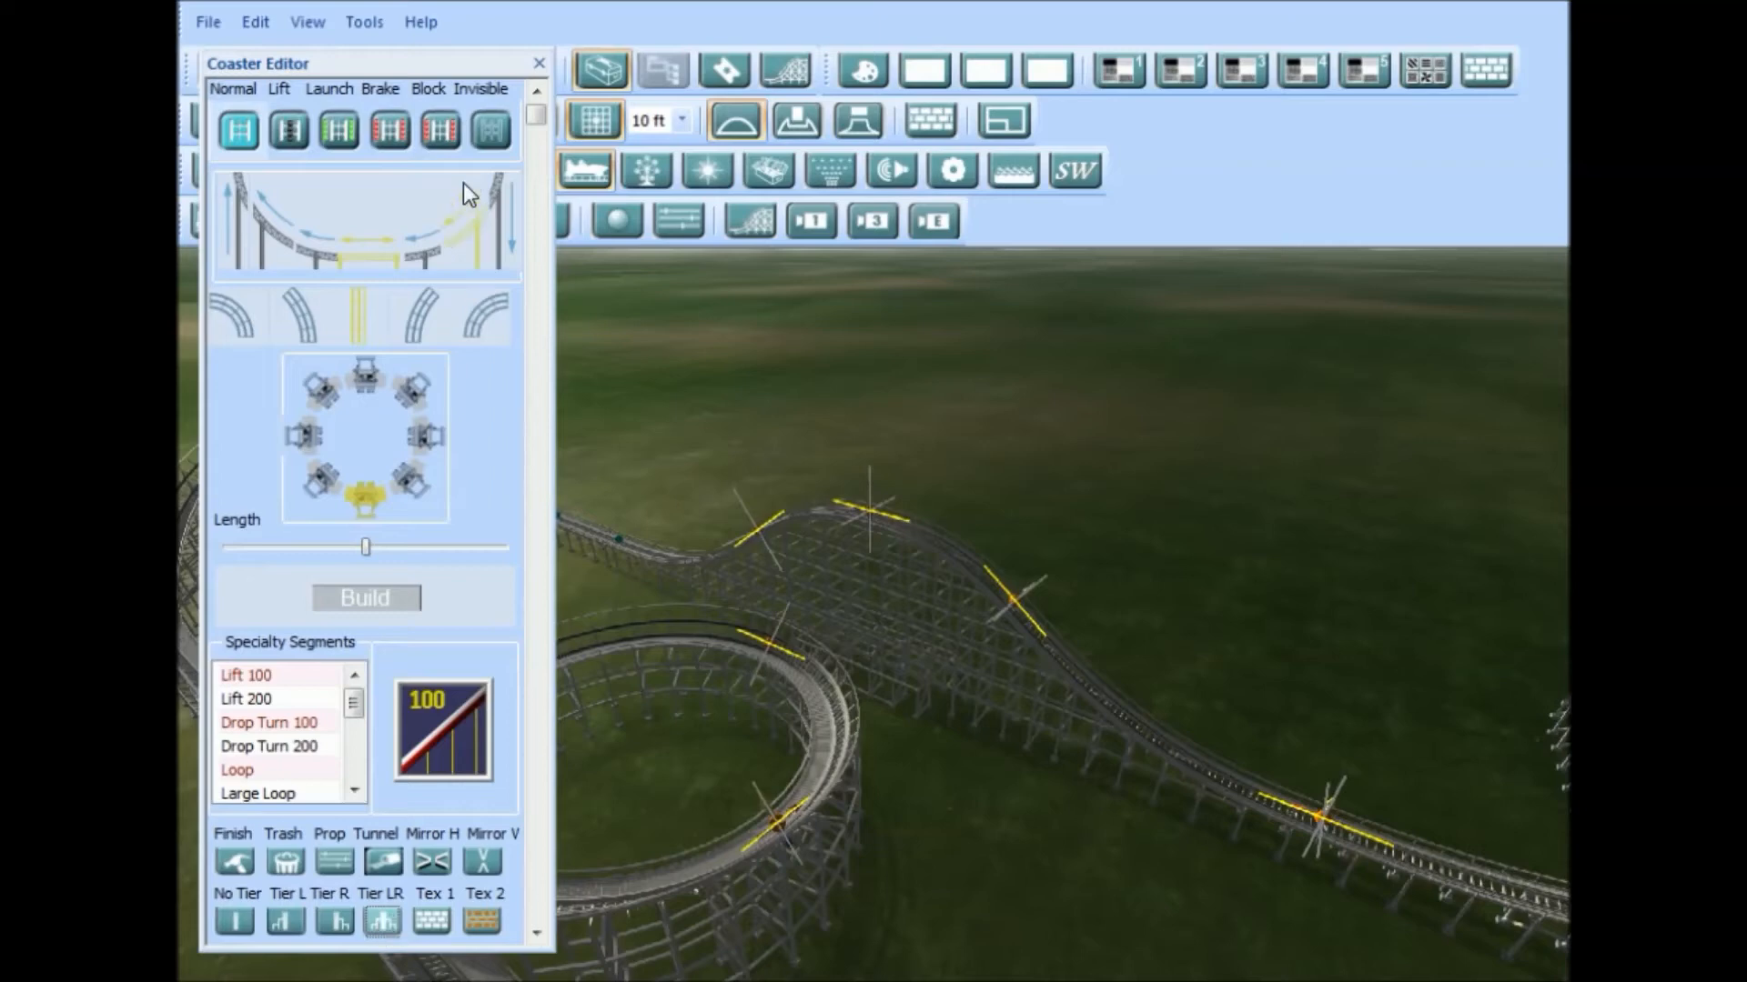
pyautogui.click(538, 63)
# Step: Box-select the nodes of the far turnaround and its approach tracks, apply Tier LR supports, and close the Coaster Editor
pyautogui.moveTo(701, 467); pyautogui.dragTo(312, 280, button='right')
pyautogui.moveTo(312, 276); pyautogui.dragTo(914, 747)
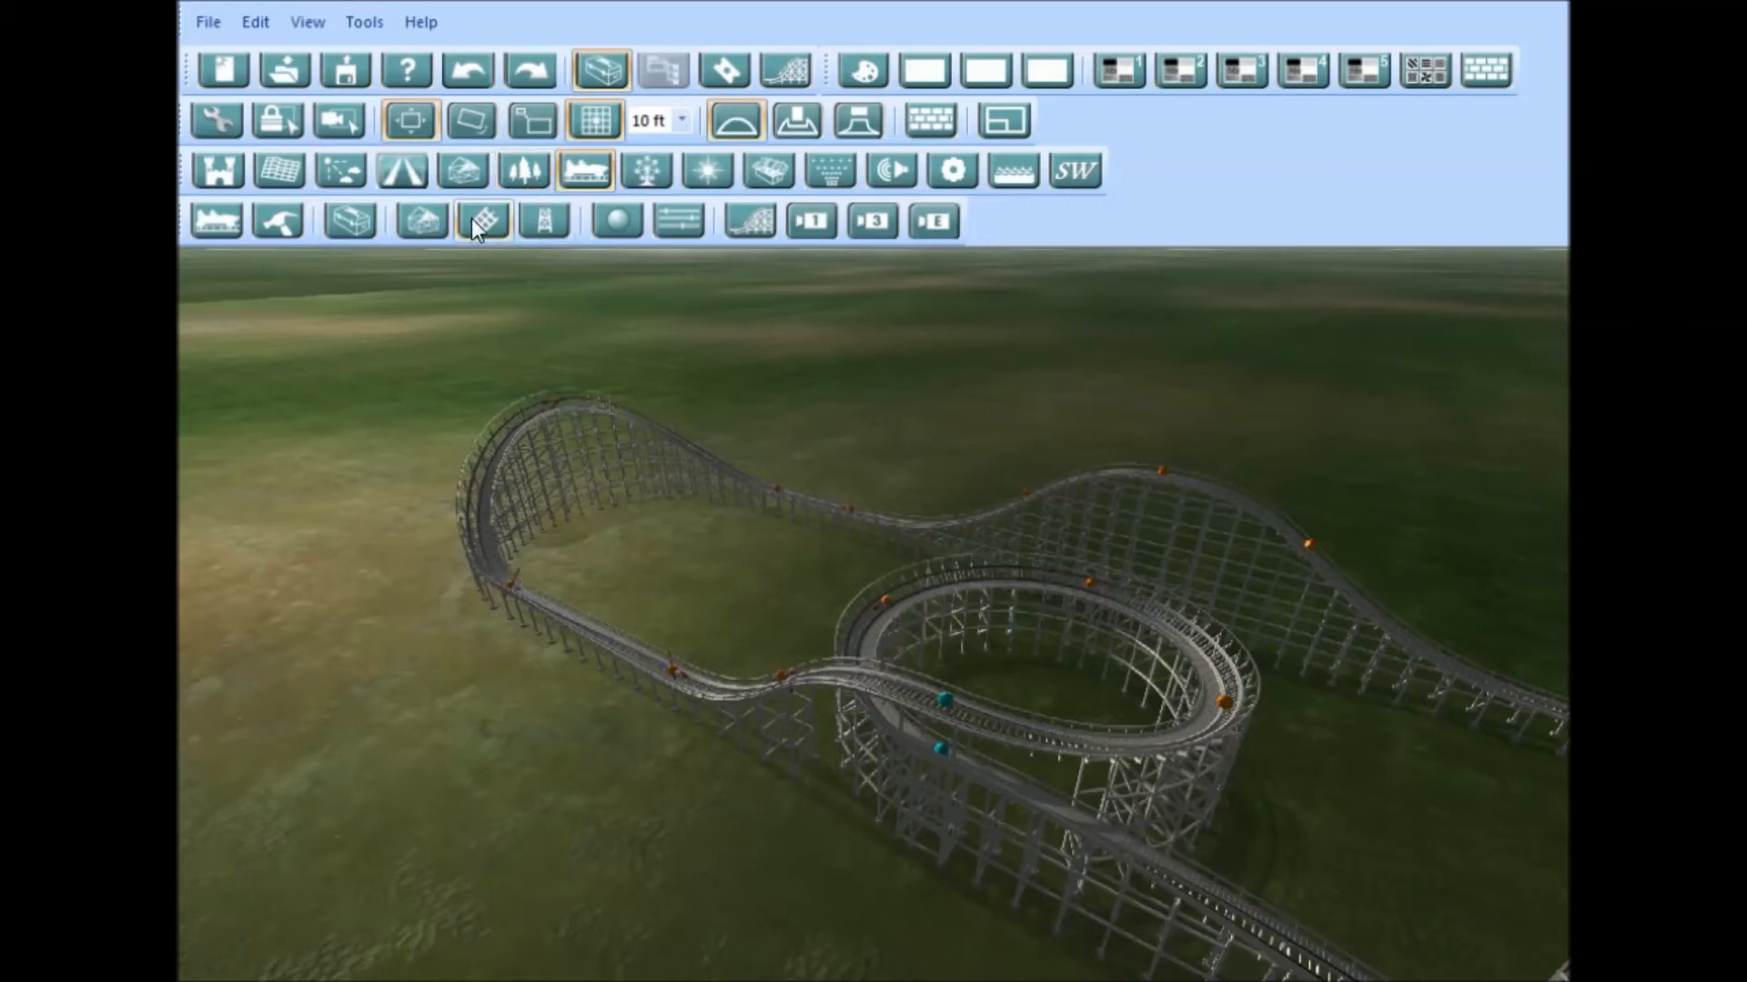
pyautogui.click(276, 226)
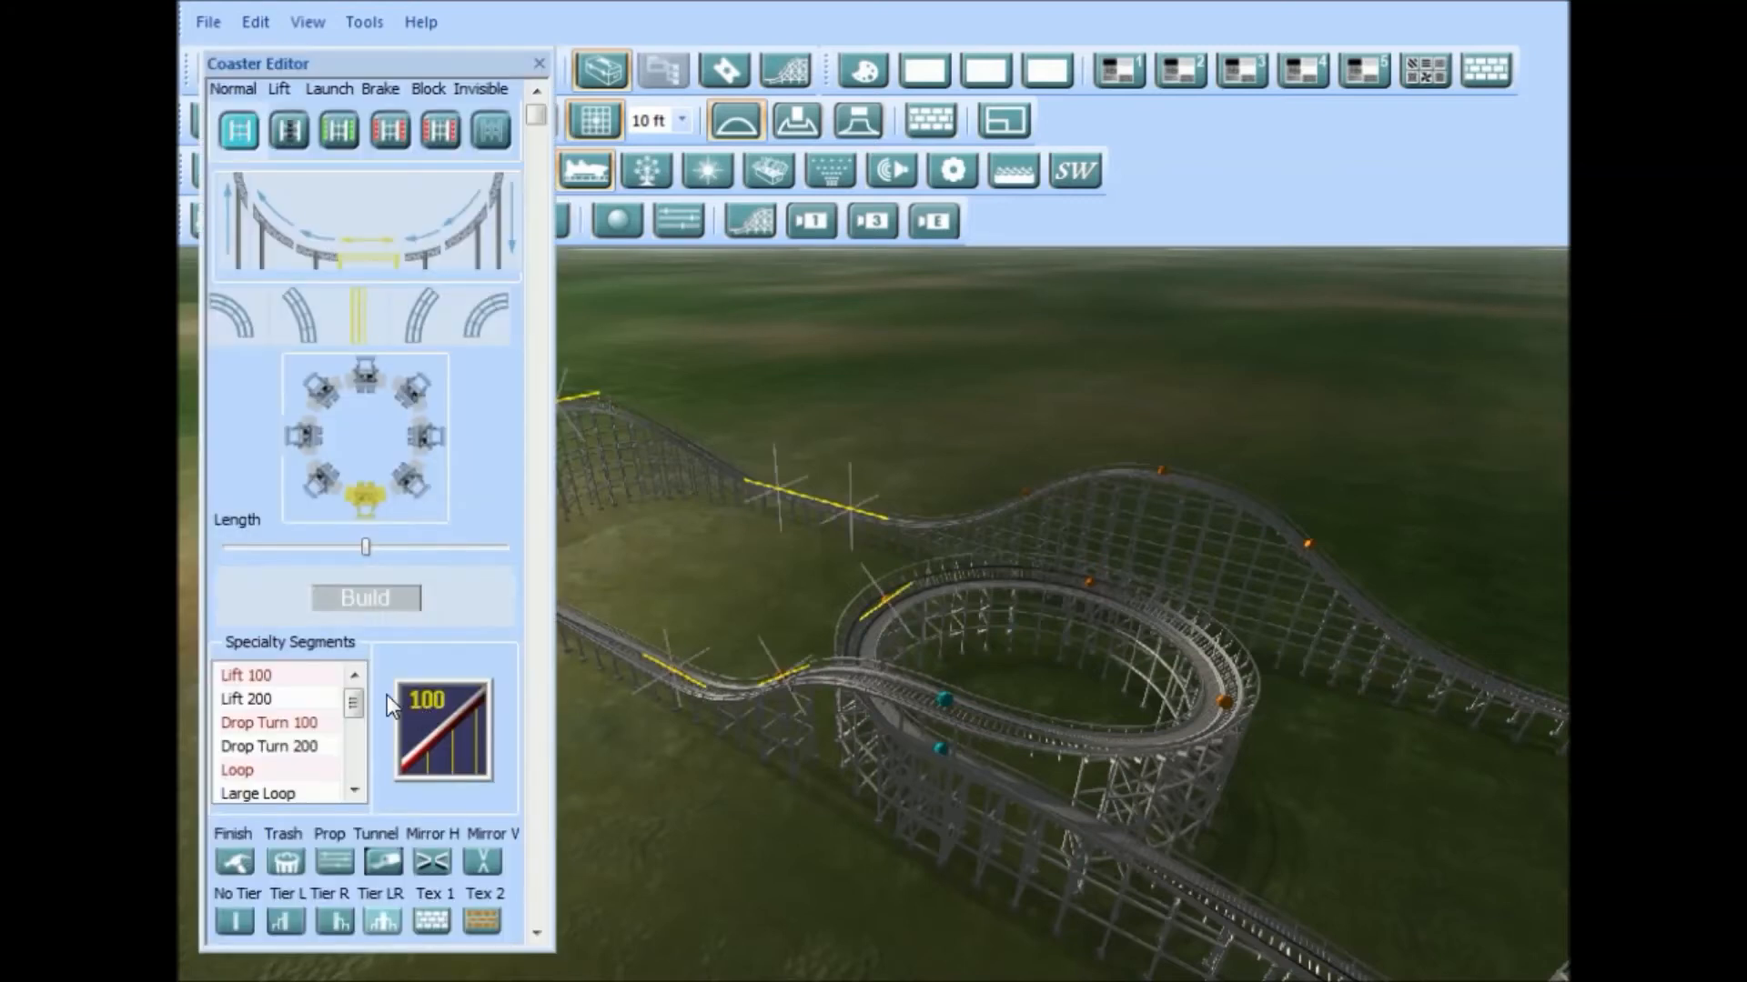
pyautogui.click(536, 62)
pyautogui.moveTo(646, 772); pyautogui.dragTo(724, 572, button='right')
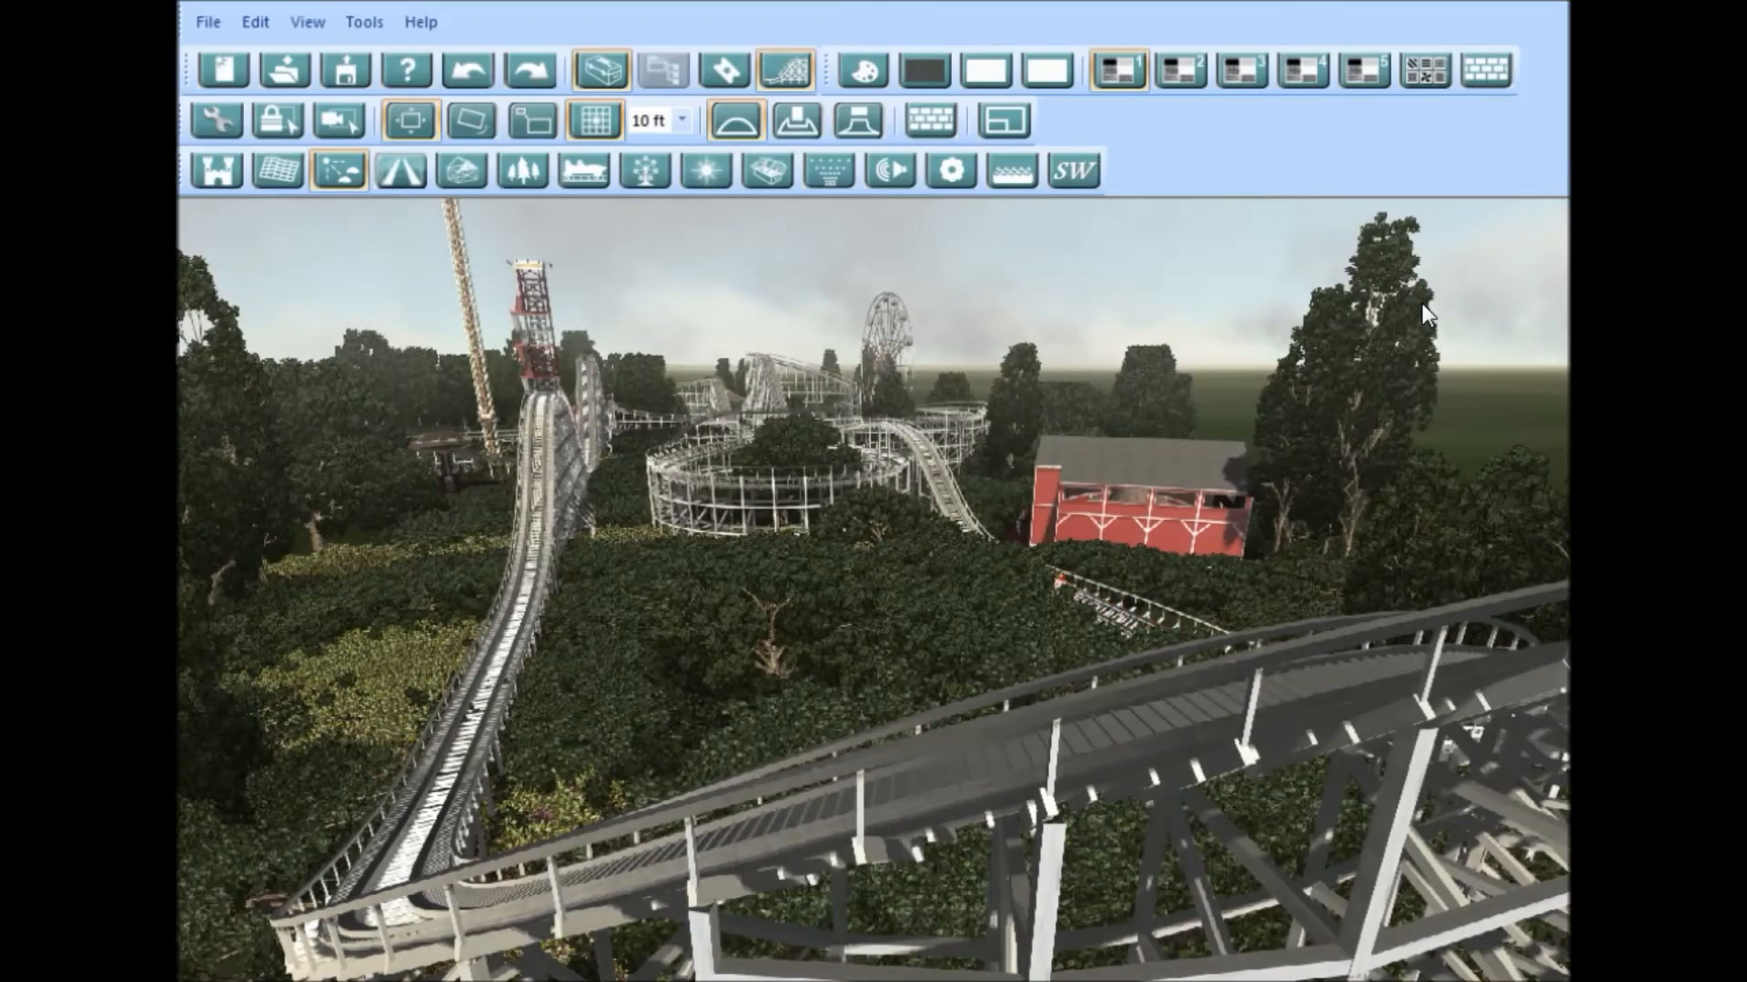
# Step: Examine the forested park around the wooden coaster, including the Ferris wheel, tower rides, station and elevated turns
pyautogui.moveTo(1255, 396); pyautogui.dragTo(1255, 390, button='middle')
pyautogui.scroll(7, 1254, 392)
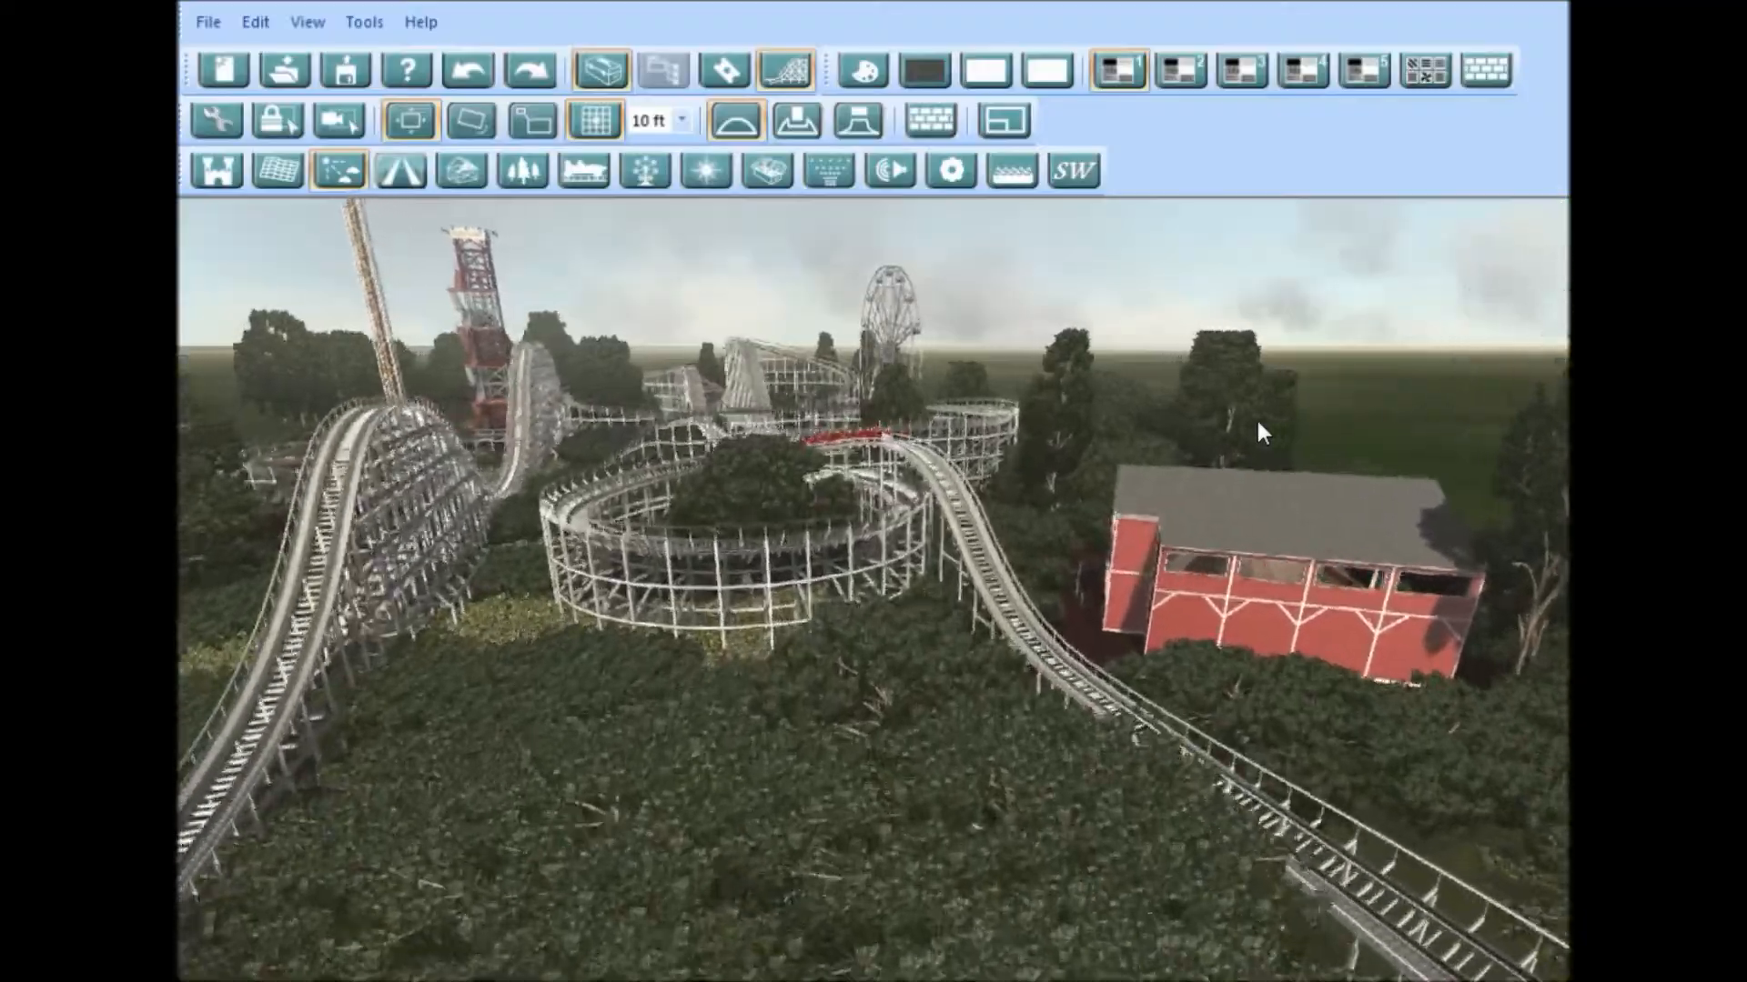
pyautogui.press('Up')
pyautogui.press('Up')
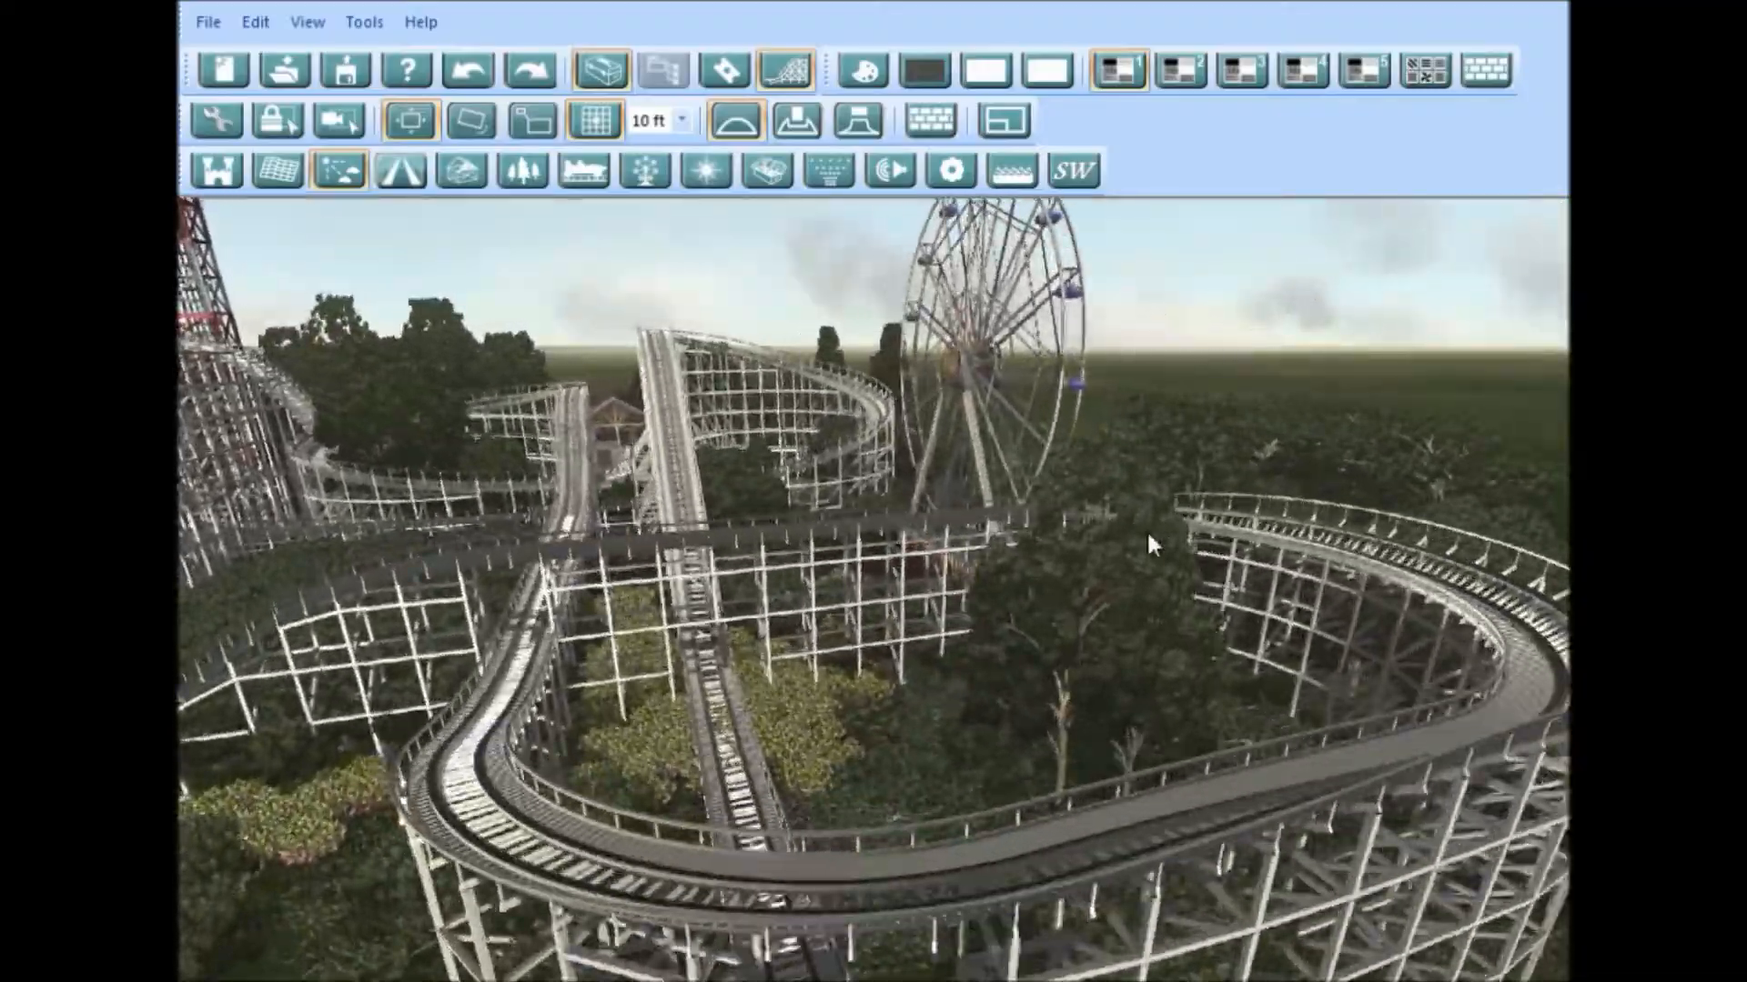
pyautogui.scroll(-10, 1148, 534)
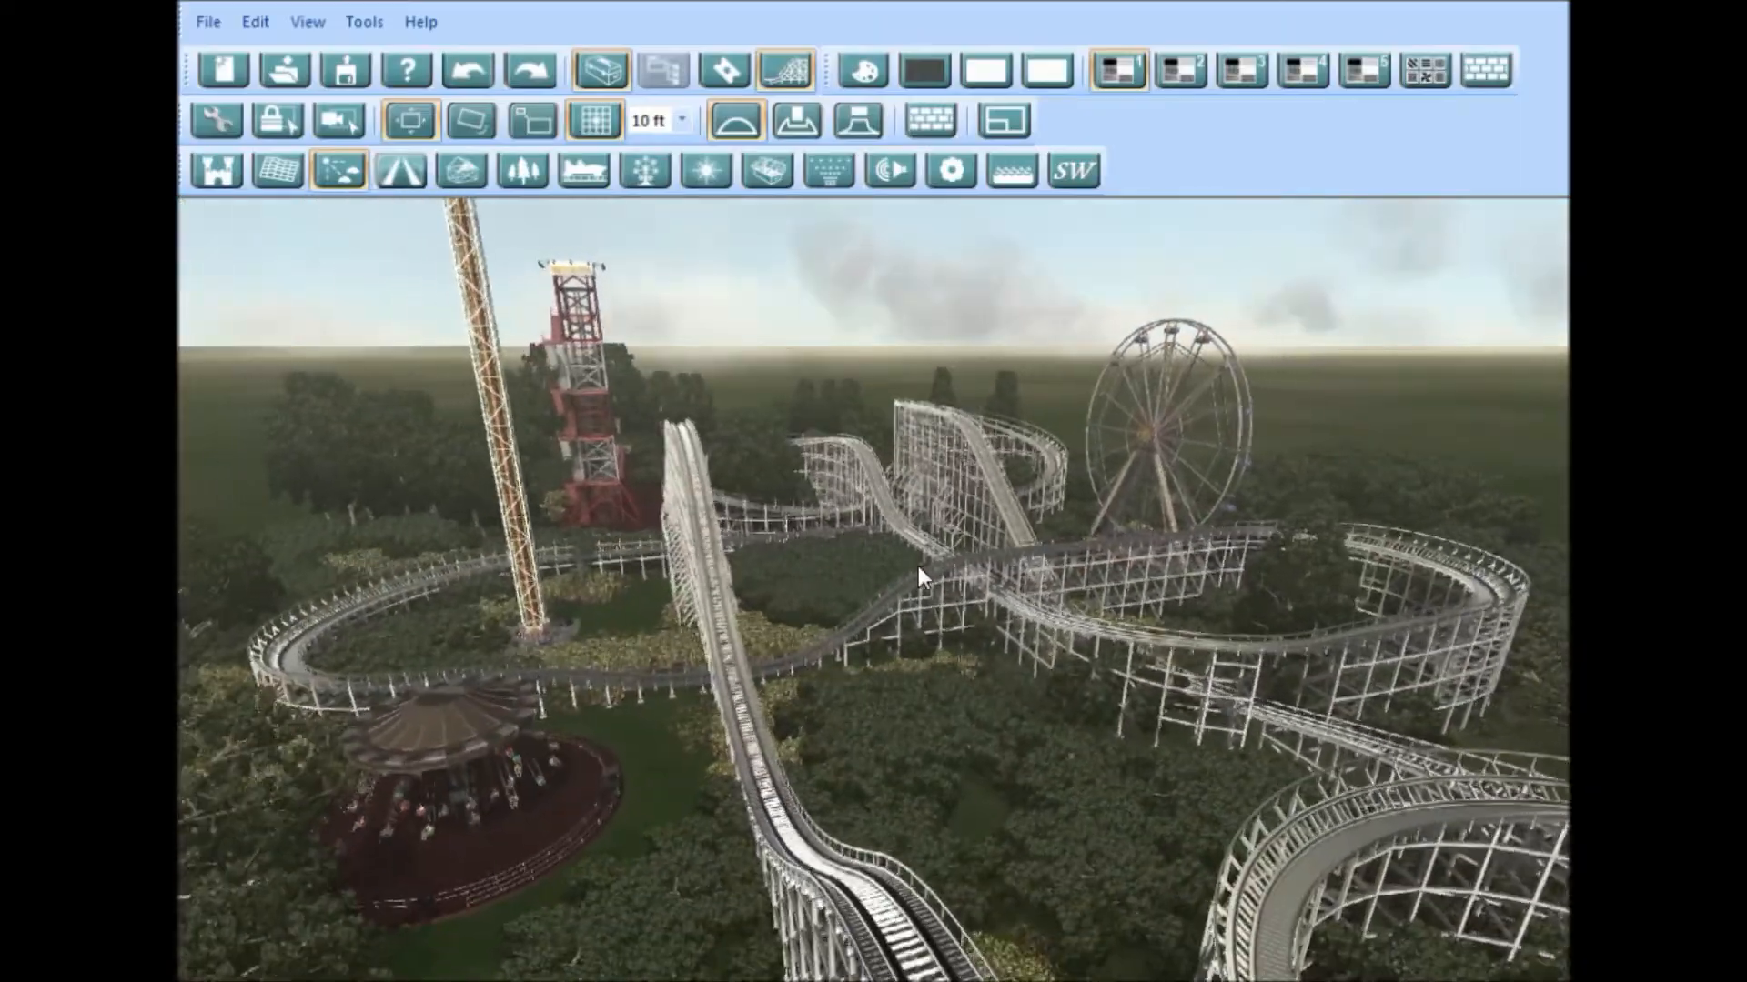
pyautogui.moveTo(919, 566); pyautogui.dragTo(1346, 549, button='middle')
pyautogui.moveTo(600, 588); pyautogui.dragTo(1030, 846, button='middle')
pyautogui.press('w')
pyautogui.press('w')
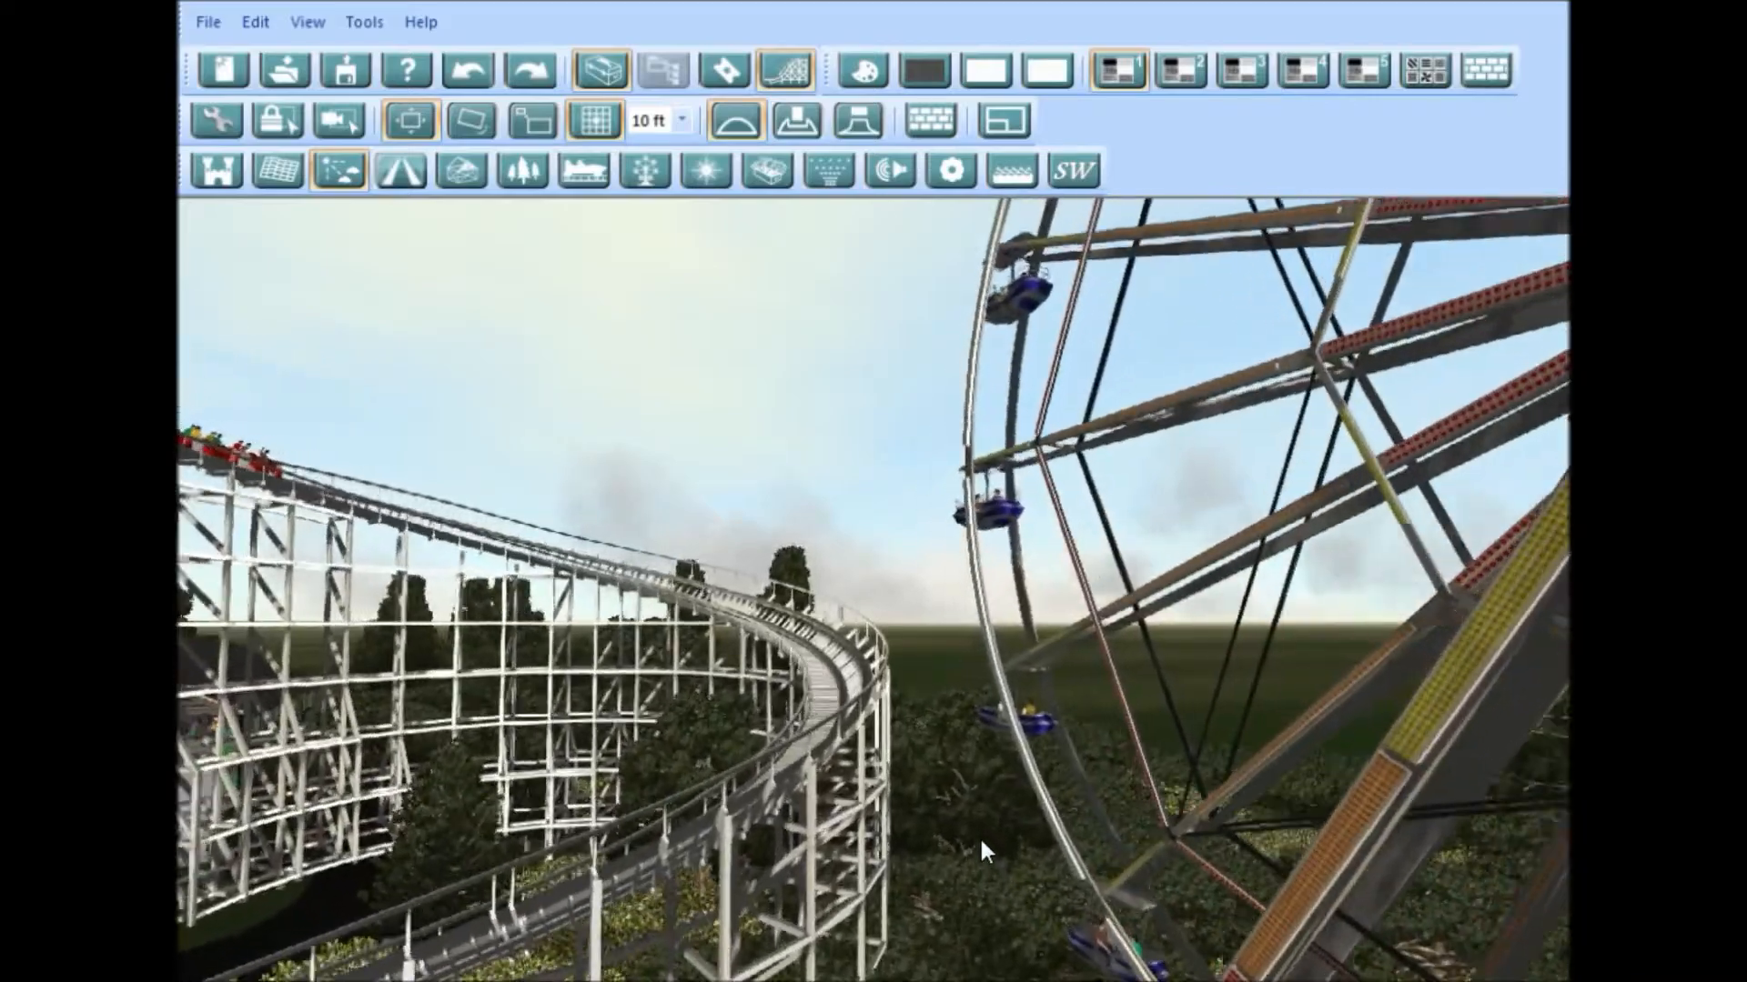
pyautogui.press('w')
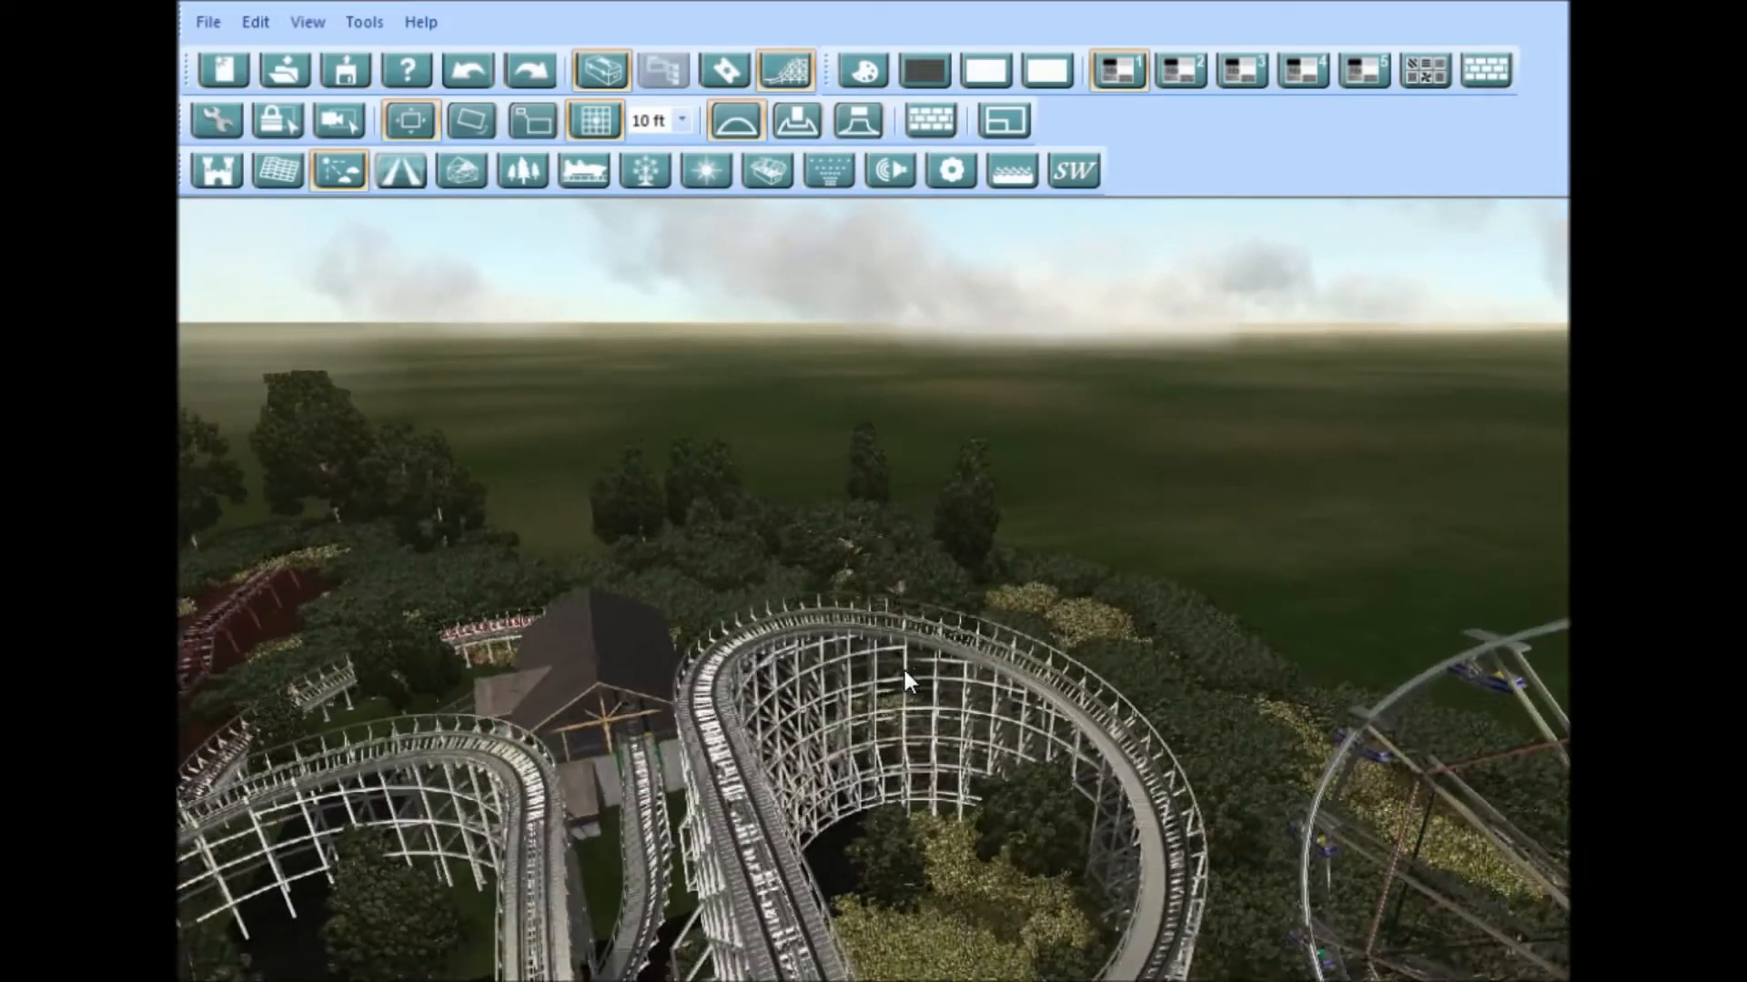
pyautogui.moveTo(905, 670); pyautogui.dragTo(937, 742, button='right')
# Step: Open the coaster tools and view the ride from the first-person on-board camera
pyautogui.moveTo(894, 807); pyautogui.dragTo(1055, 206, button='right')
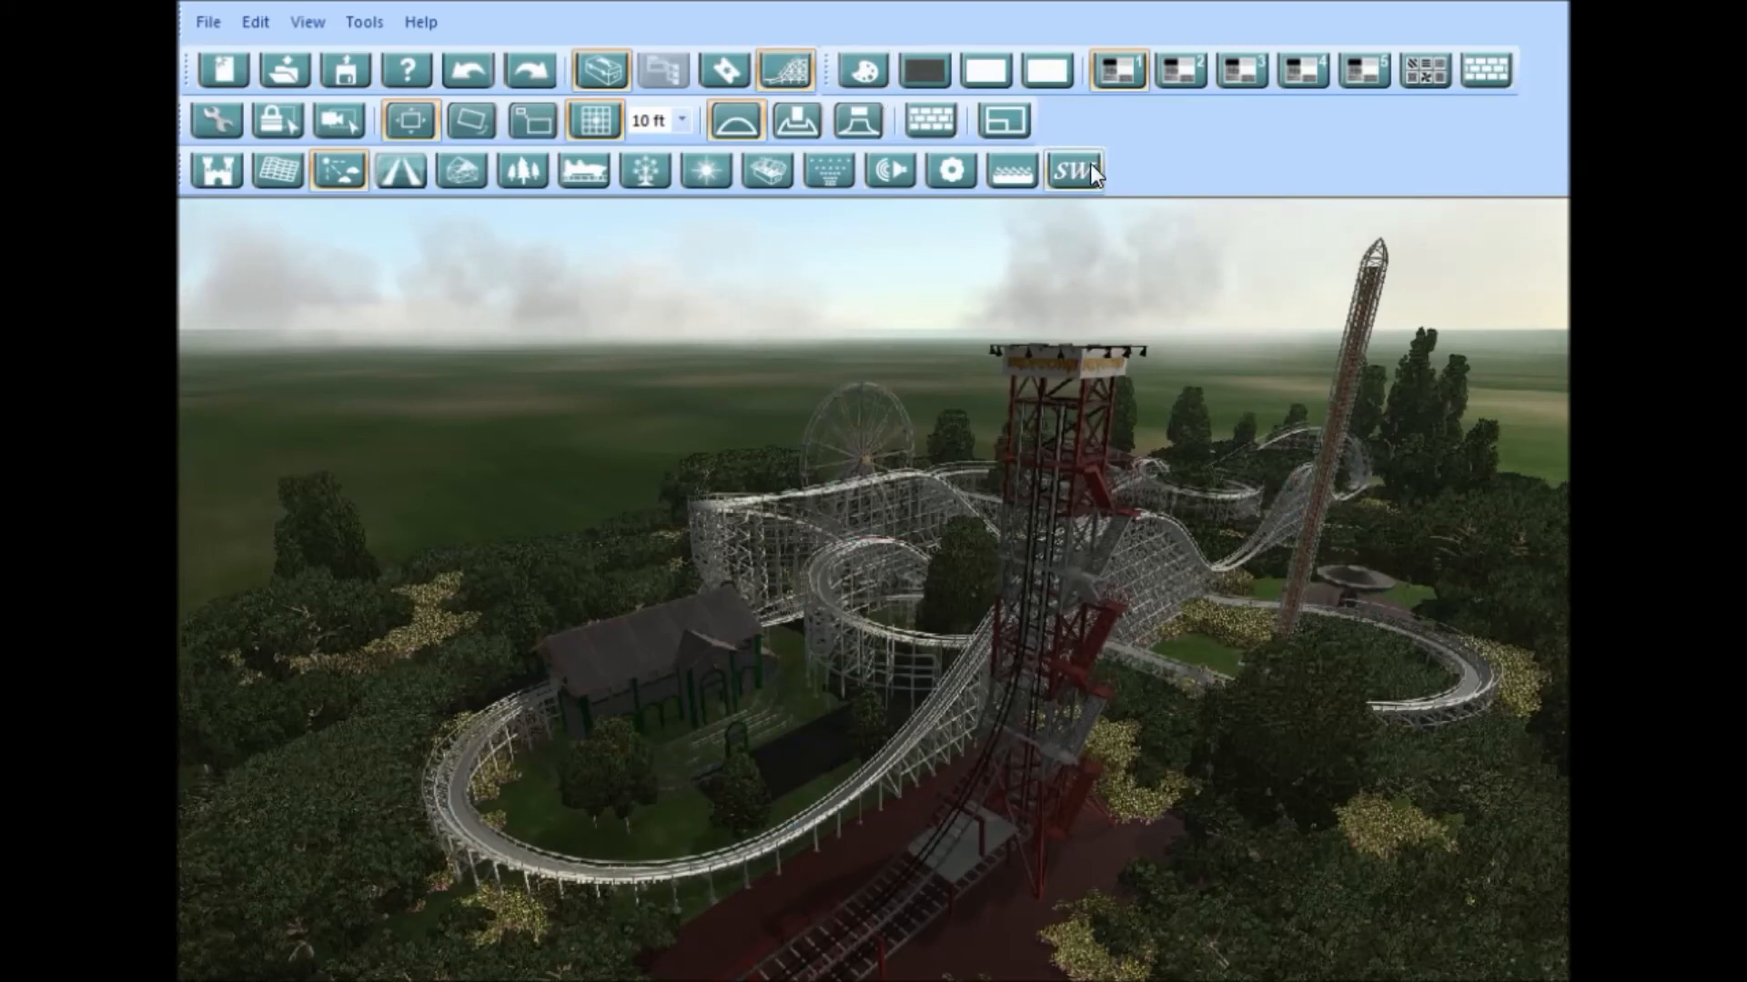
pyautogui.click(583, 171)
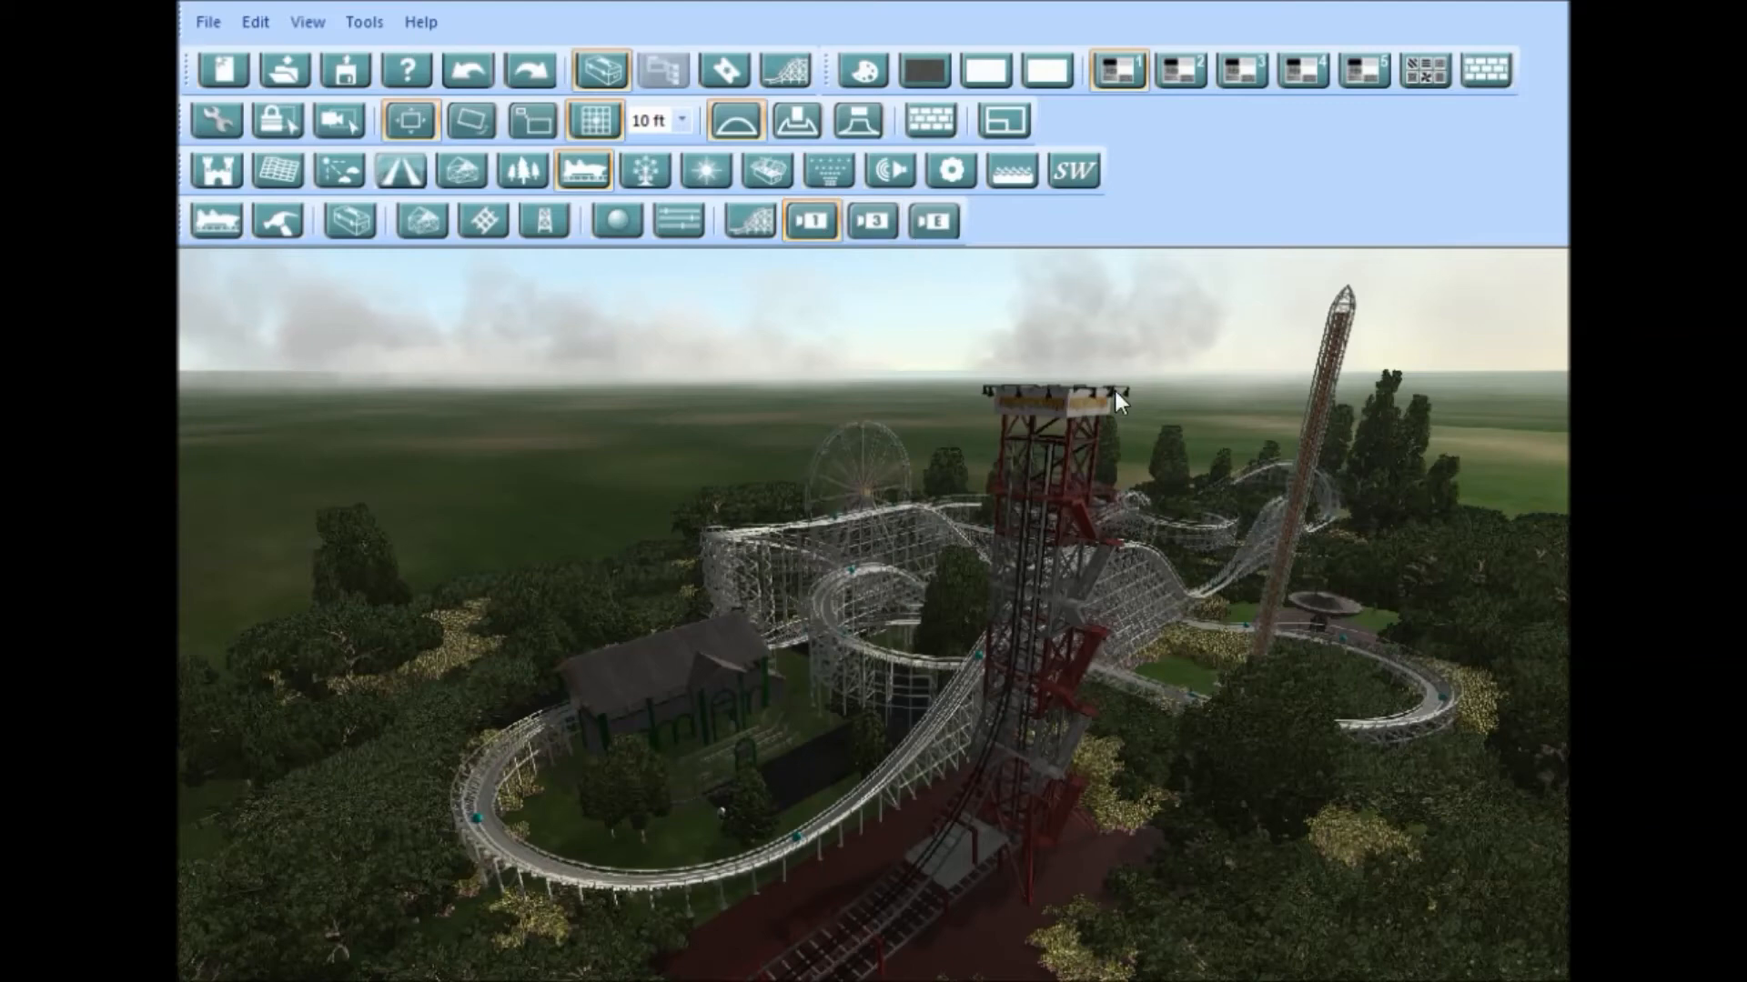
pyautogui.click(805, 221)
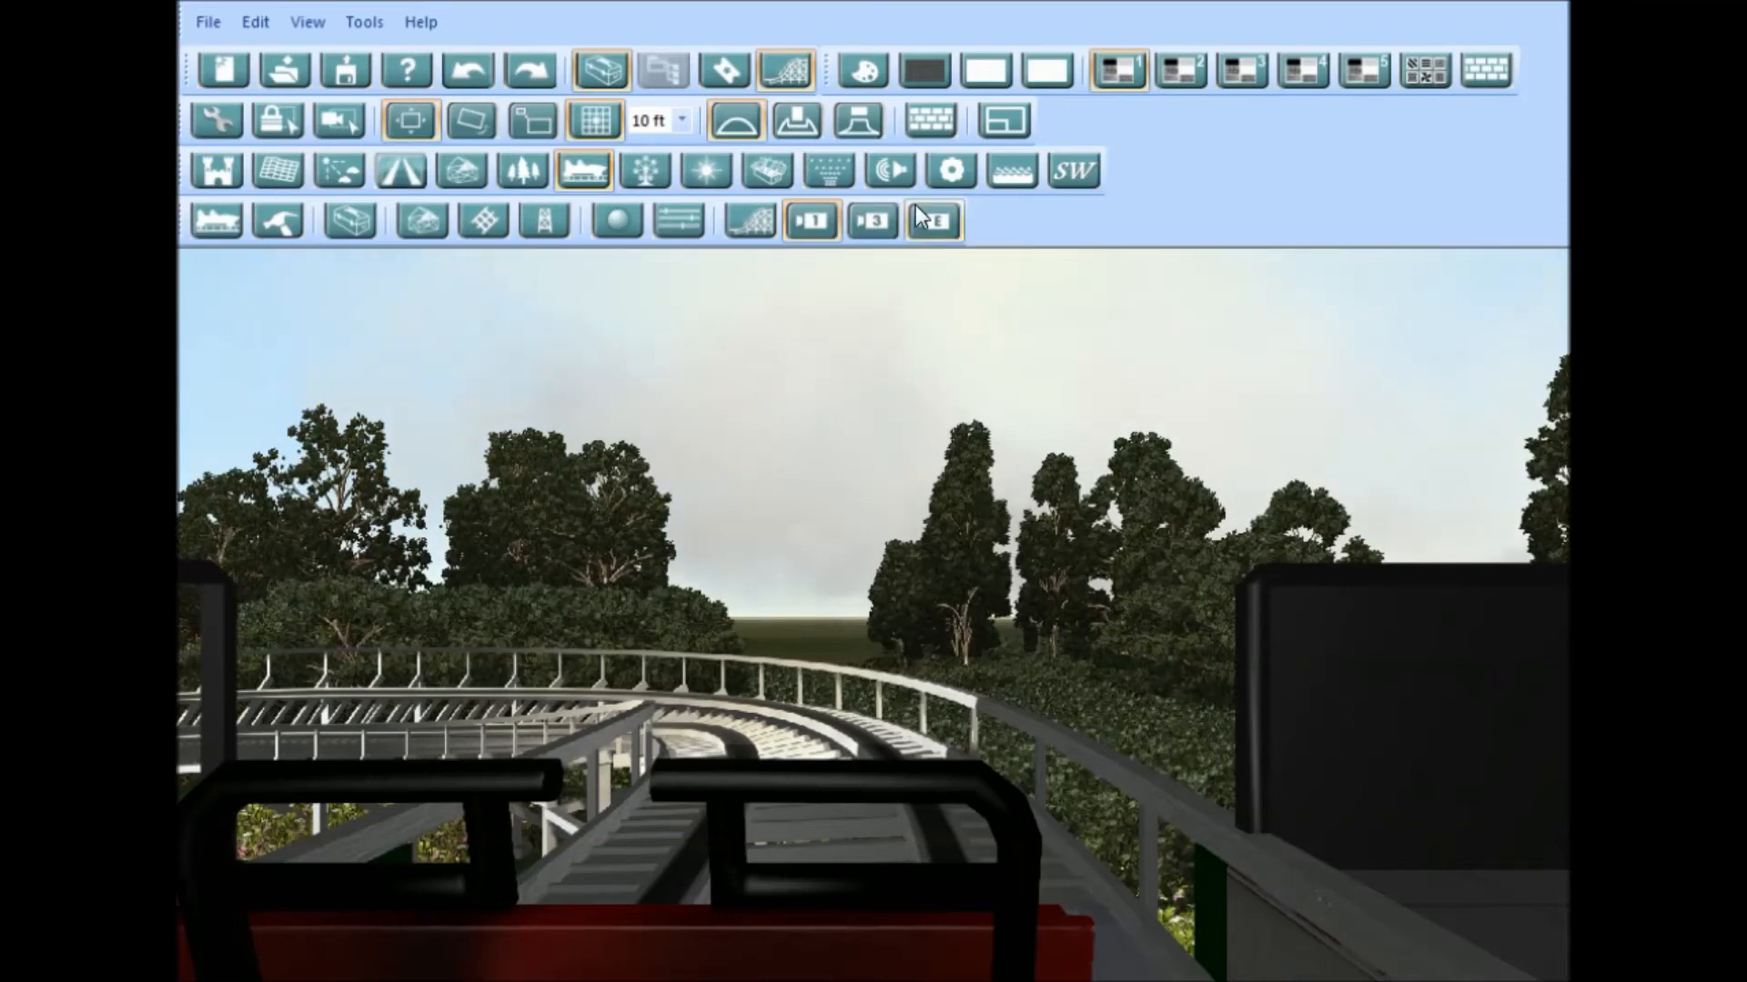
# Step: Choose the 80s track from the Music Library for the coaster rail ahead of the train and close the library
pyautogui.click(891, 165)
pyautogui.click(444, 468)
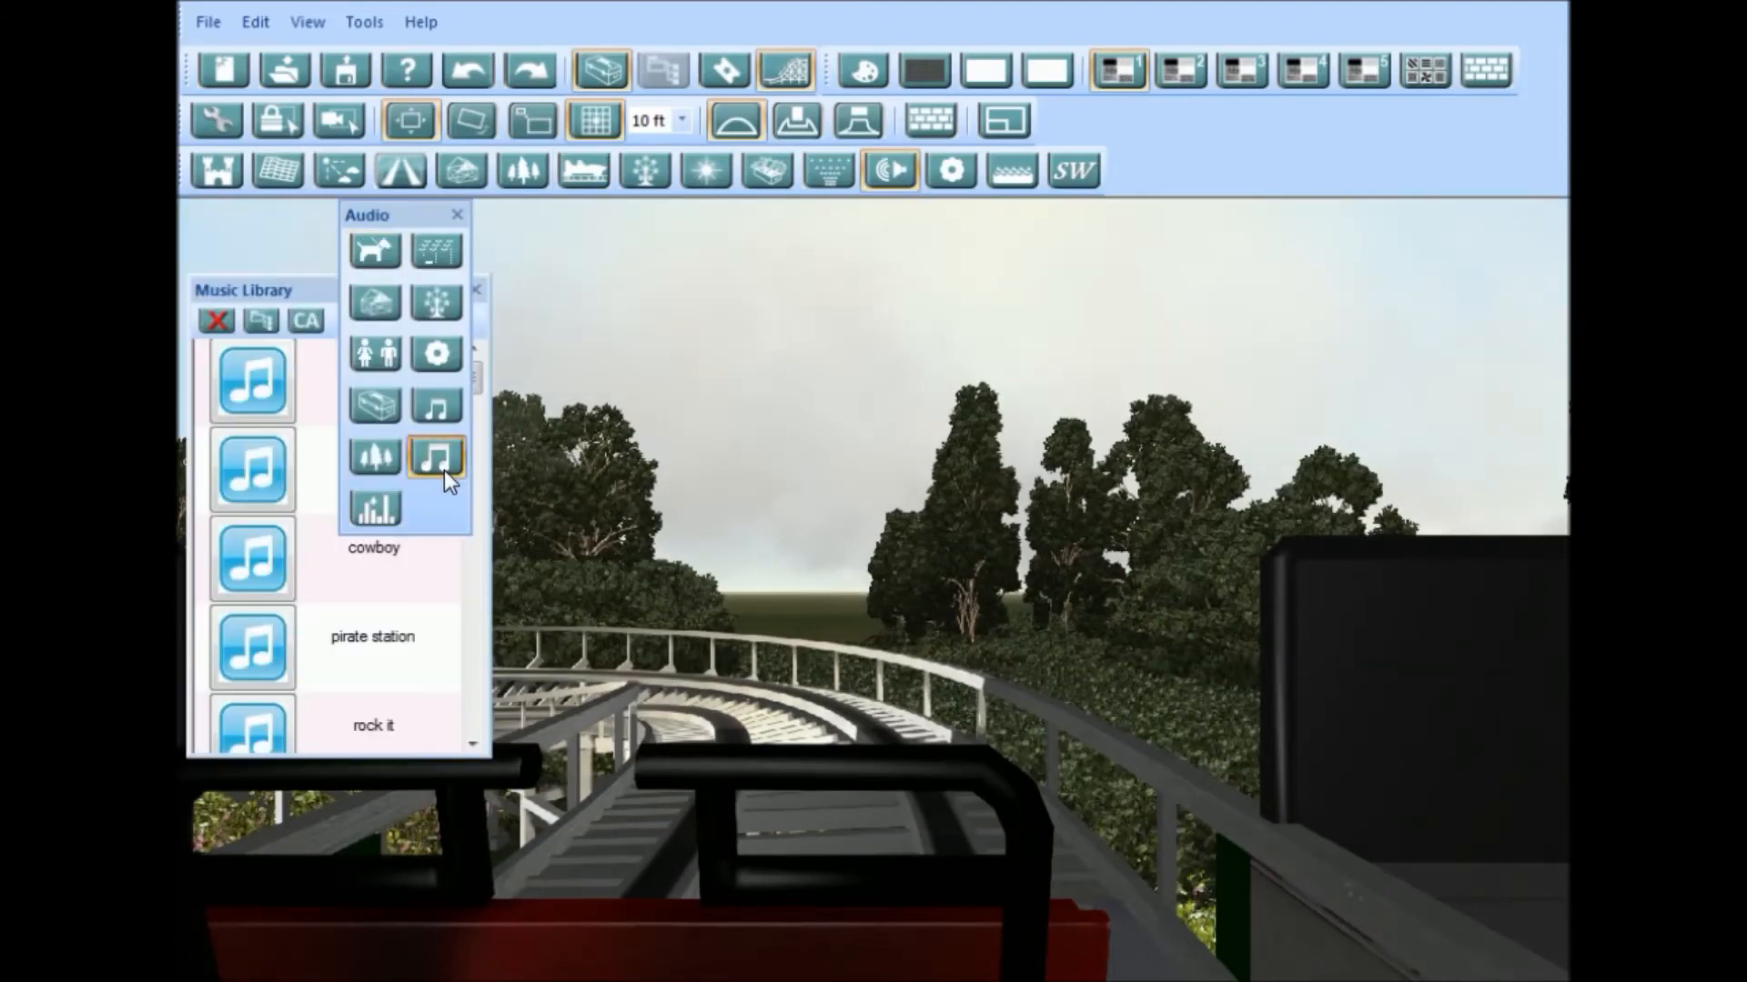
pyautogui.click(456, 215)
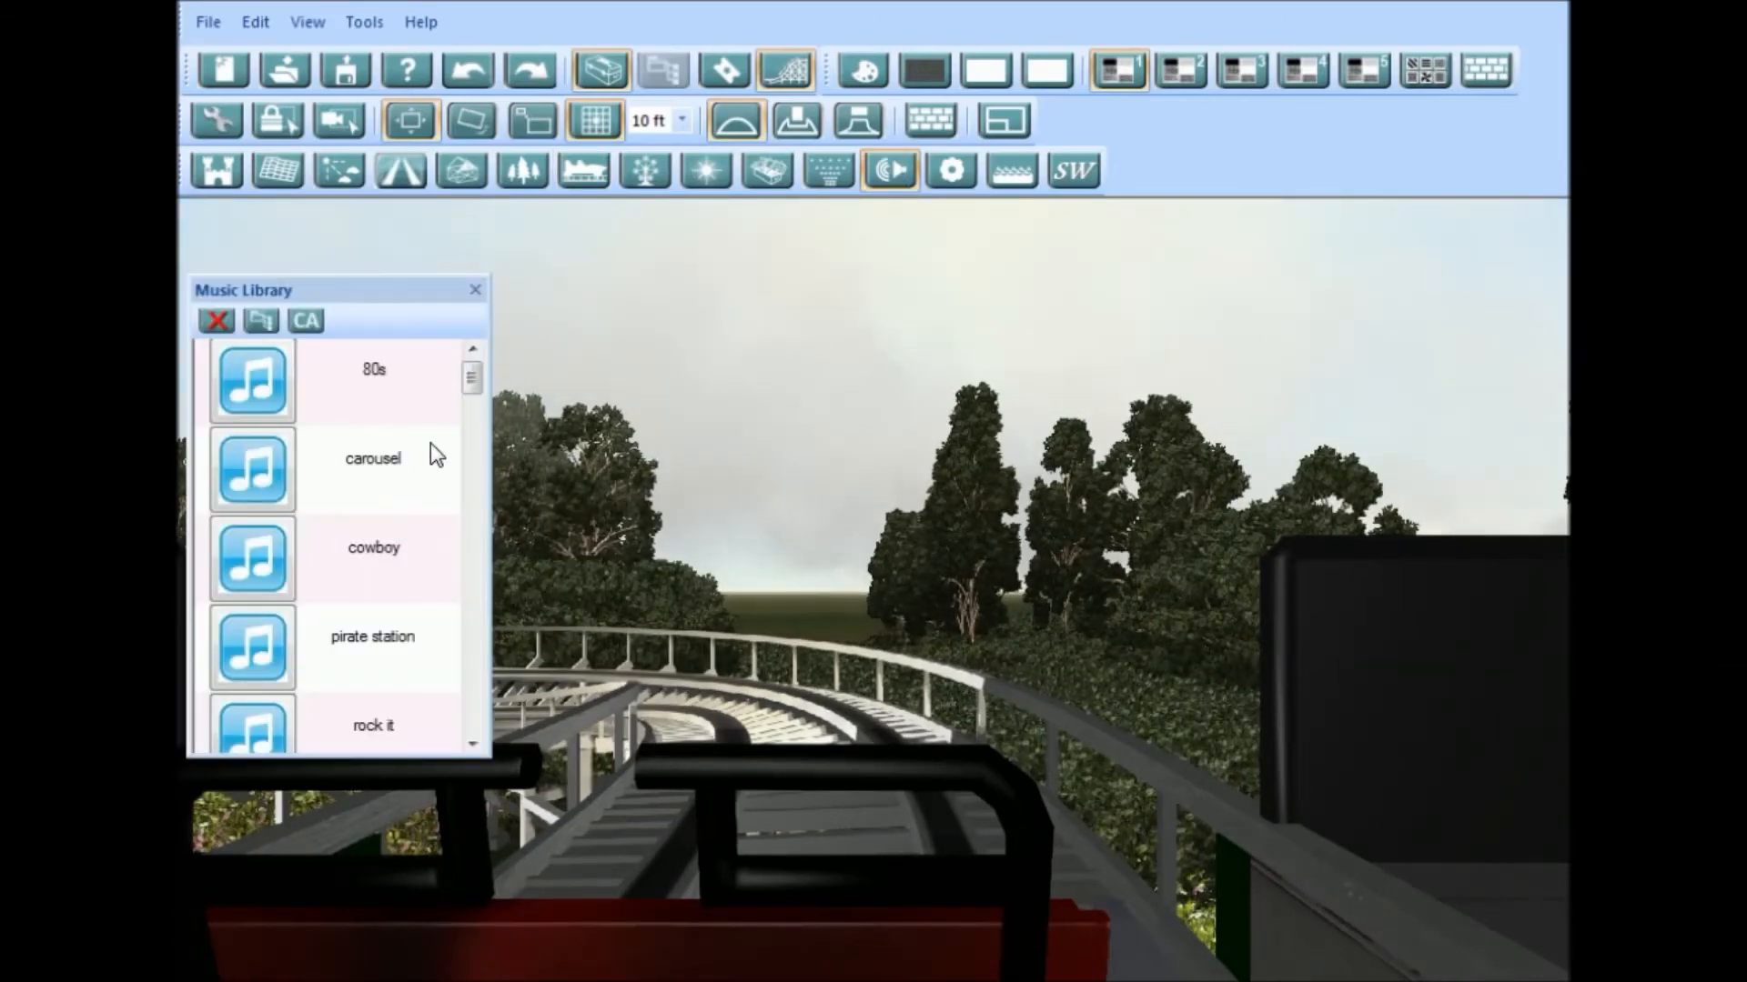
pyautogui.click(913, 783)
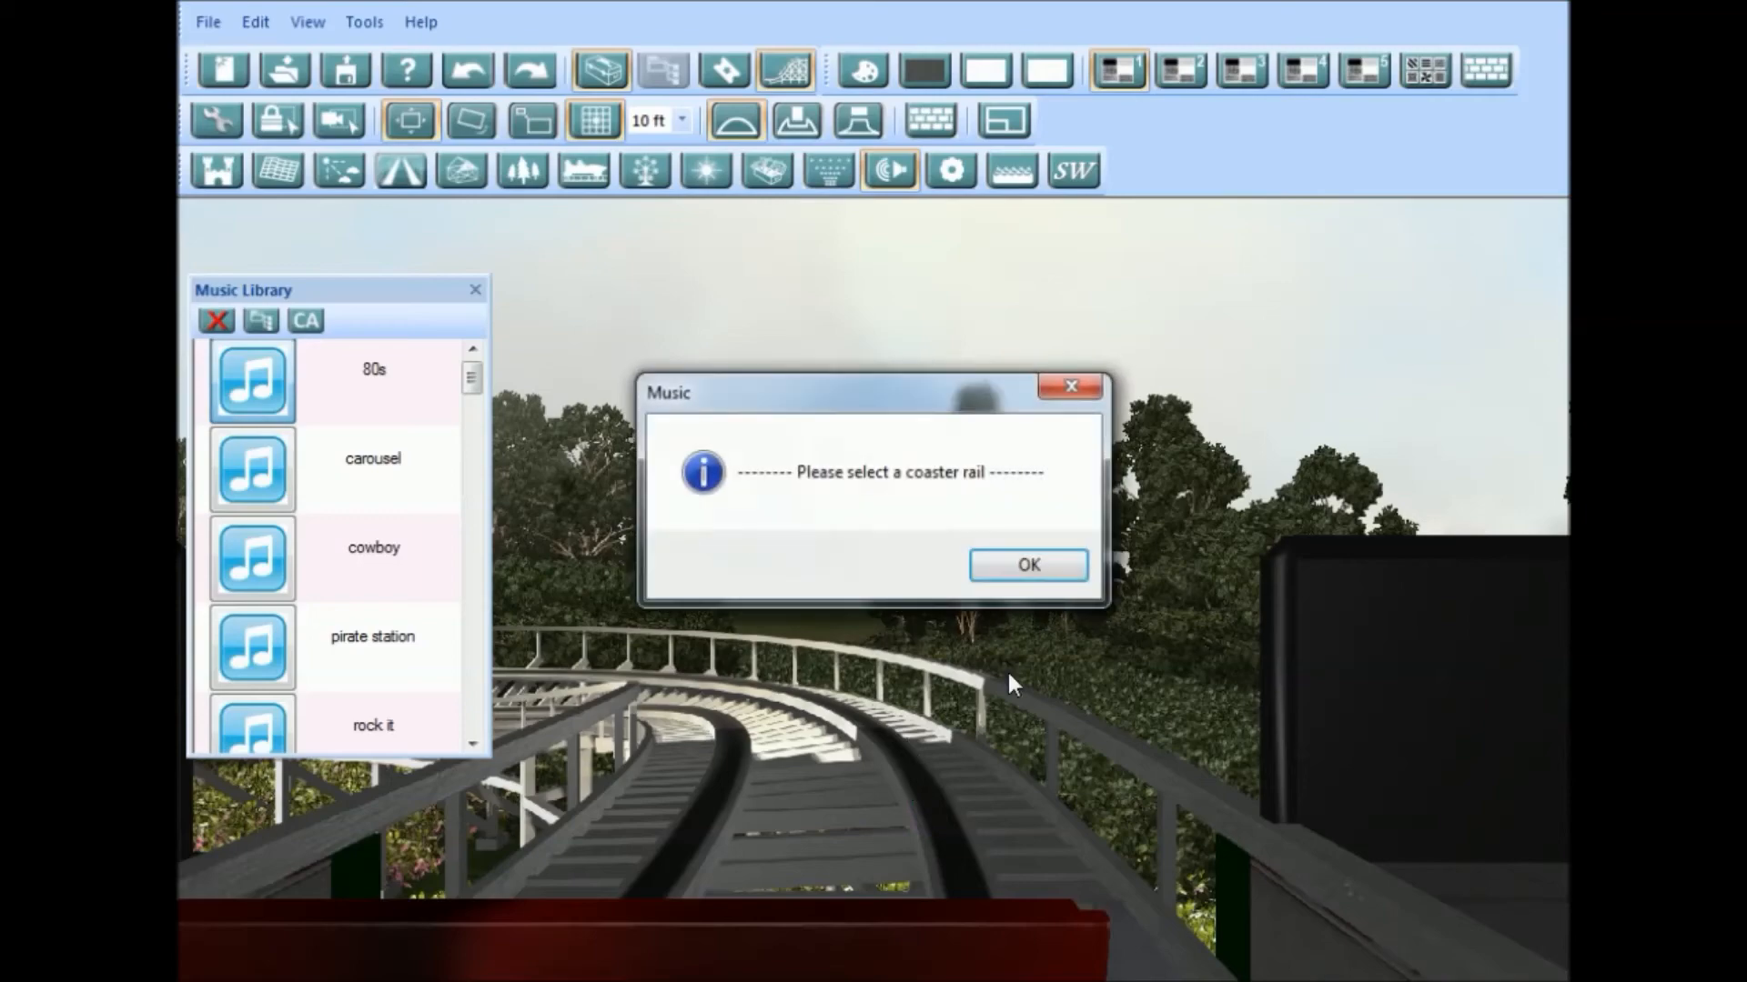
pyautogui.click(1027, 570)
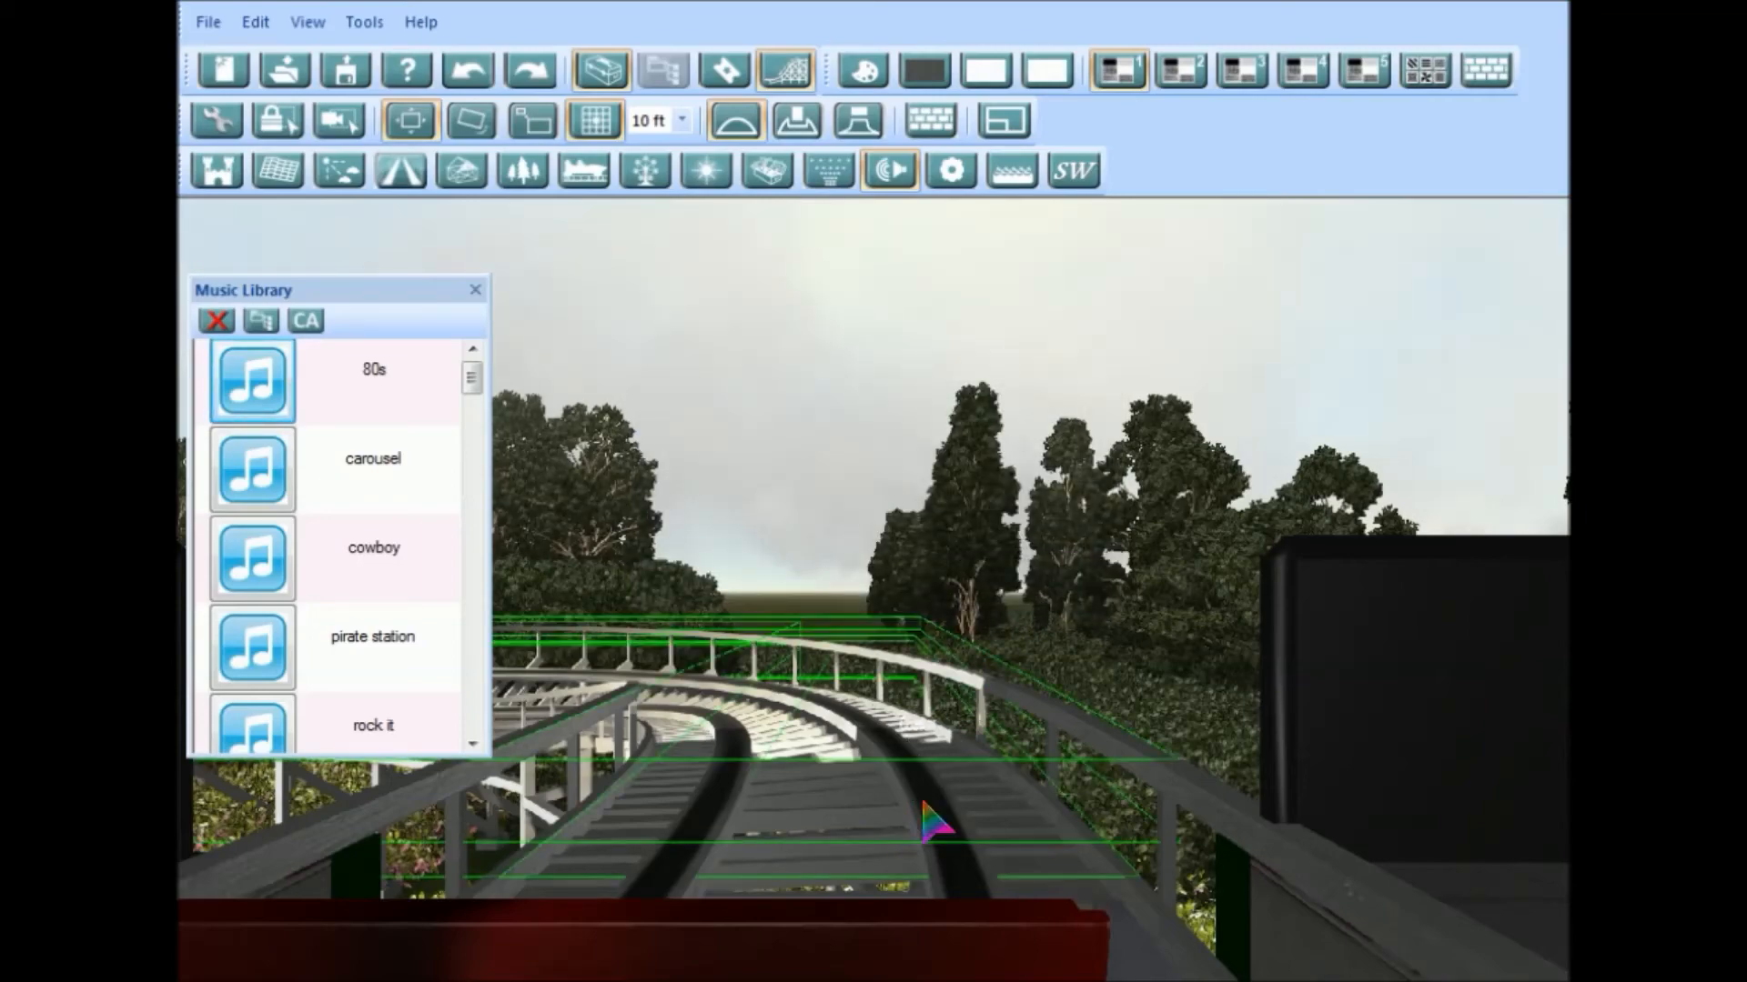
pyautogui.click(473, 290)
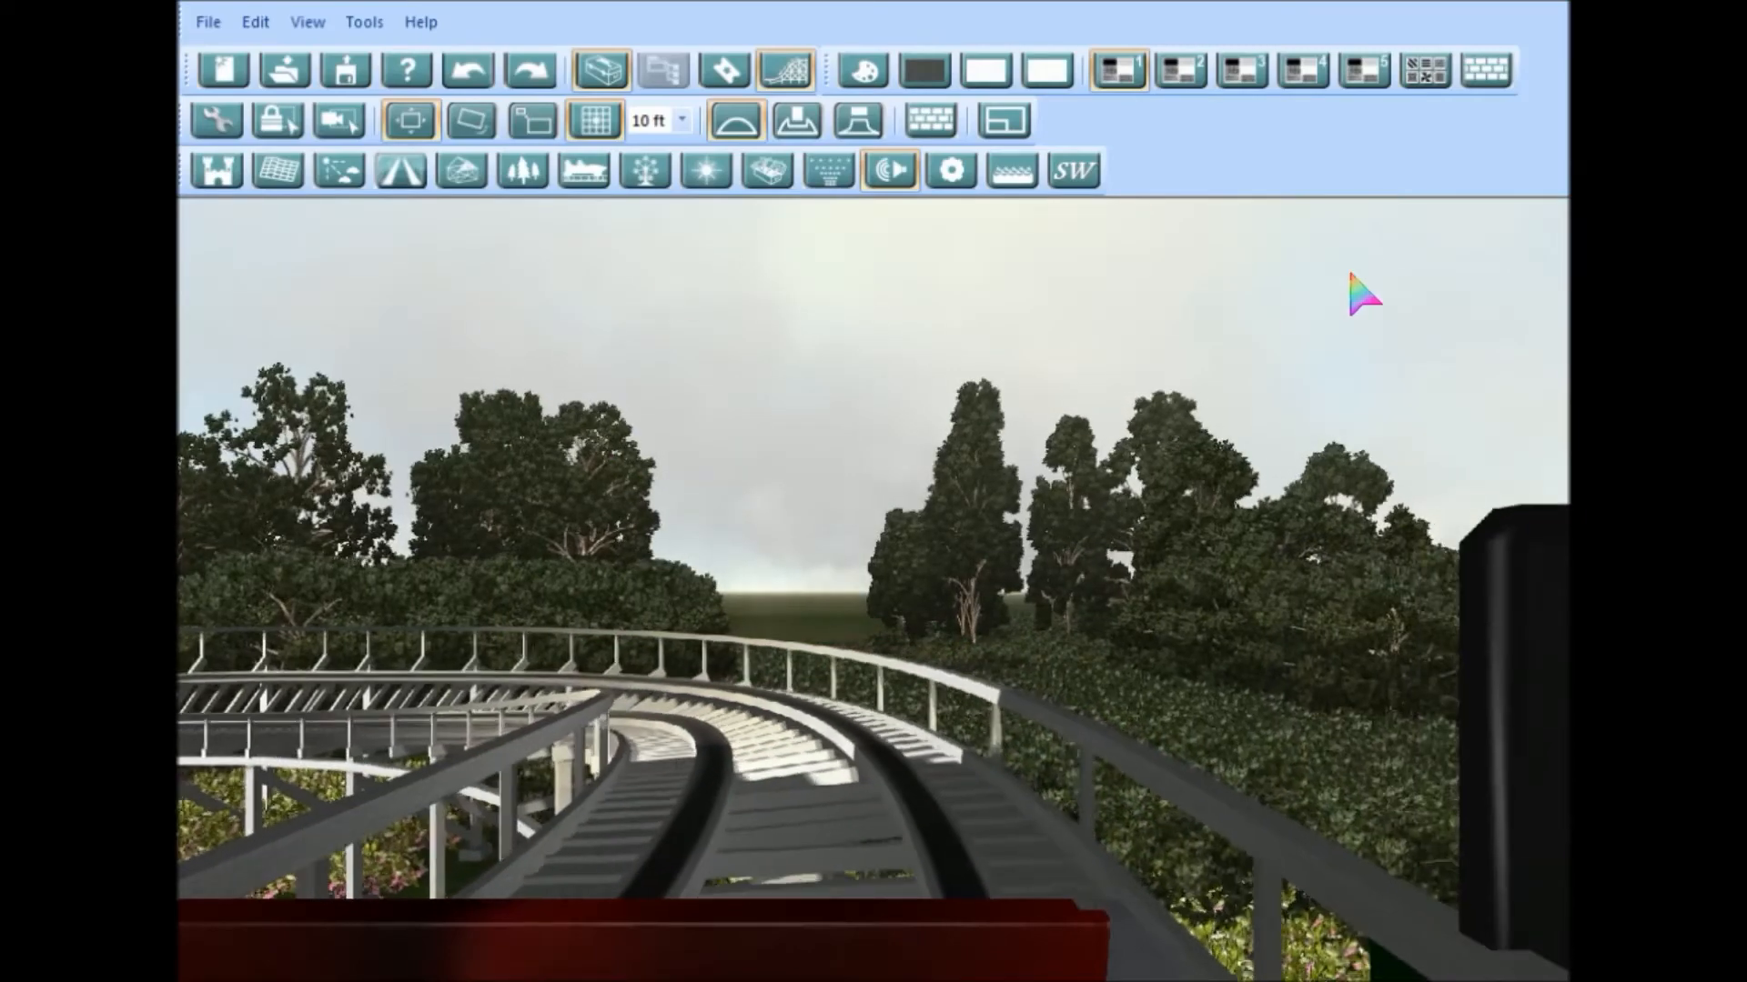